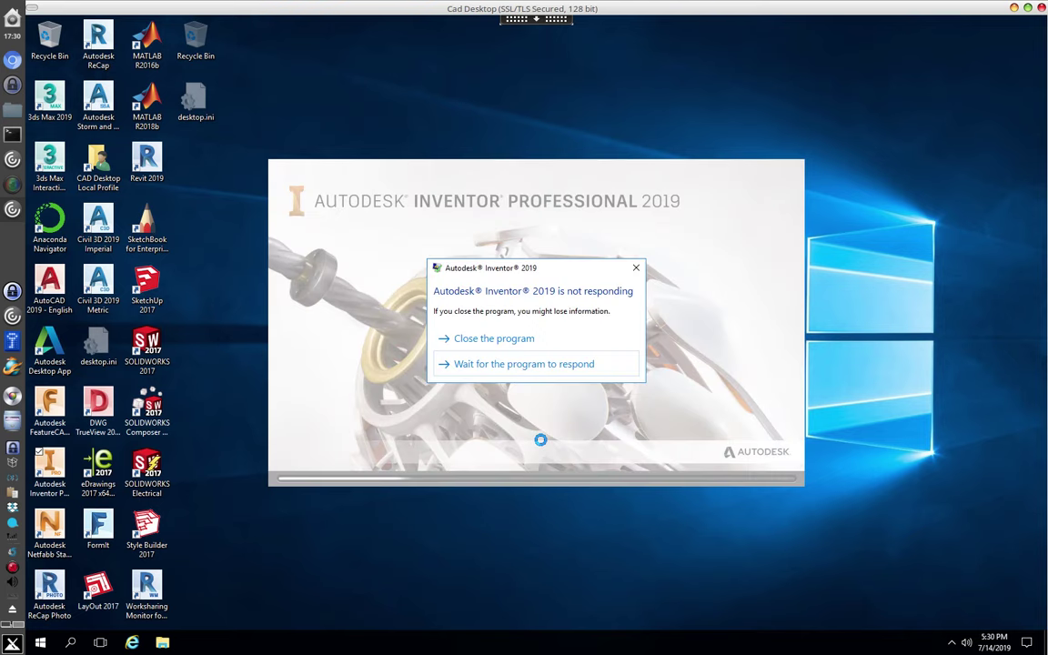
# - Close the unresponsive Inventor session and relaunch Autodesk Inventor Professional from the desktop
pyautogui.click(502, 343)
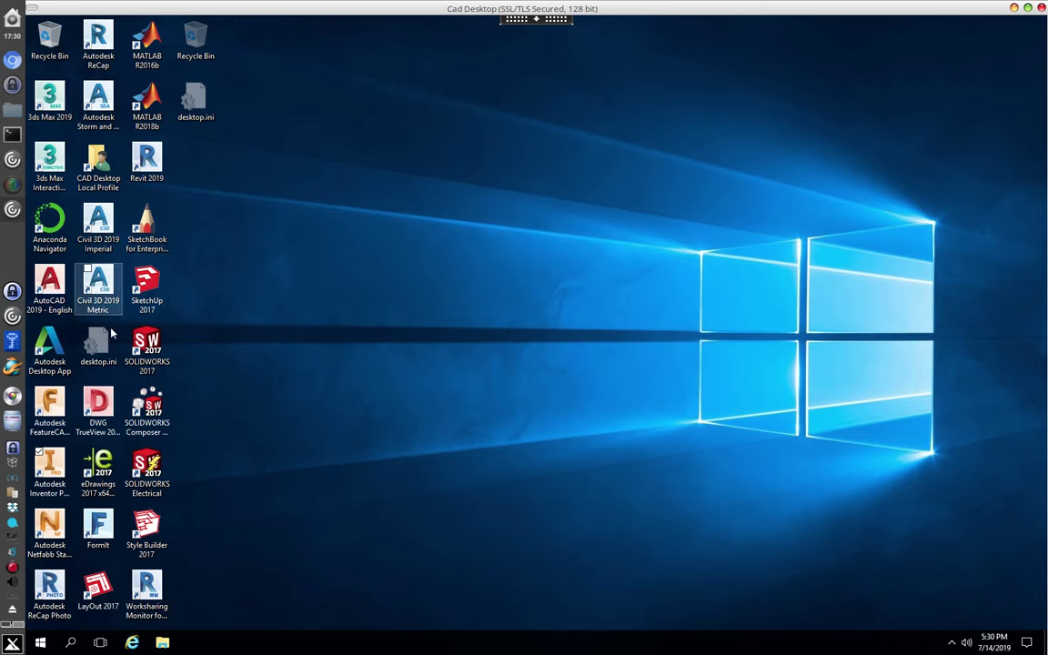
pyautogui.click(59, 465)
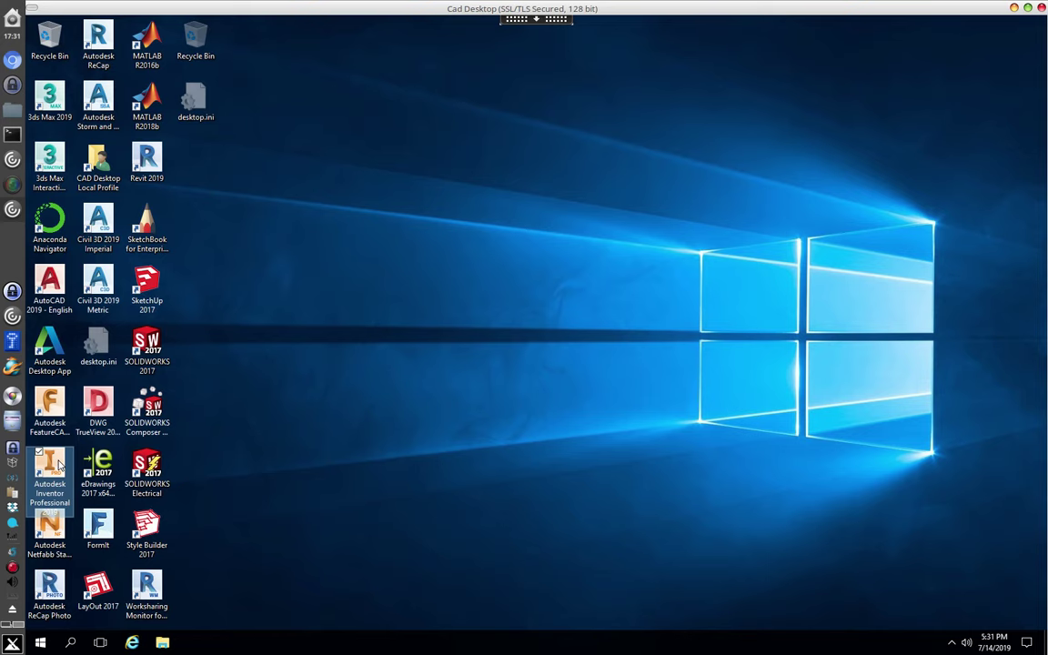
pyautogui.doubleClick(58, 464)
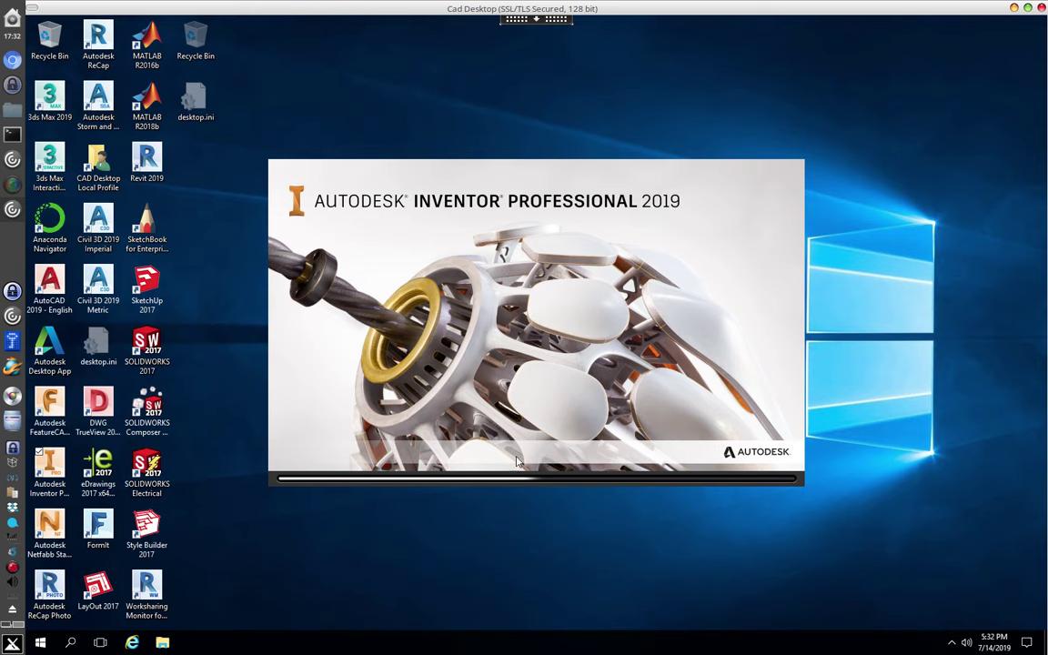
pyautogui.rightClick(12, 570)
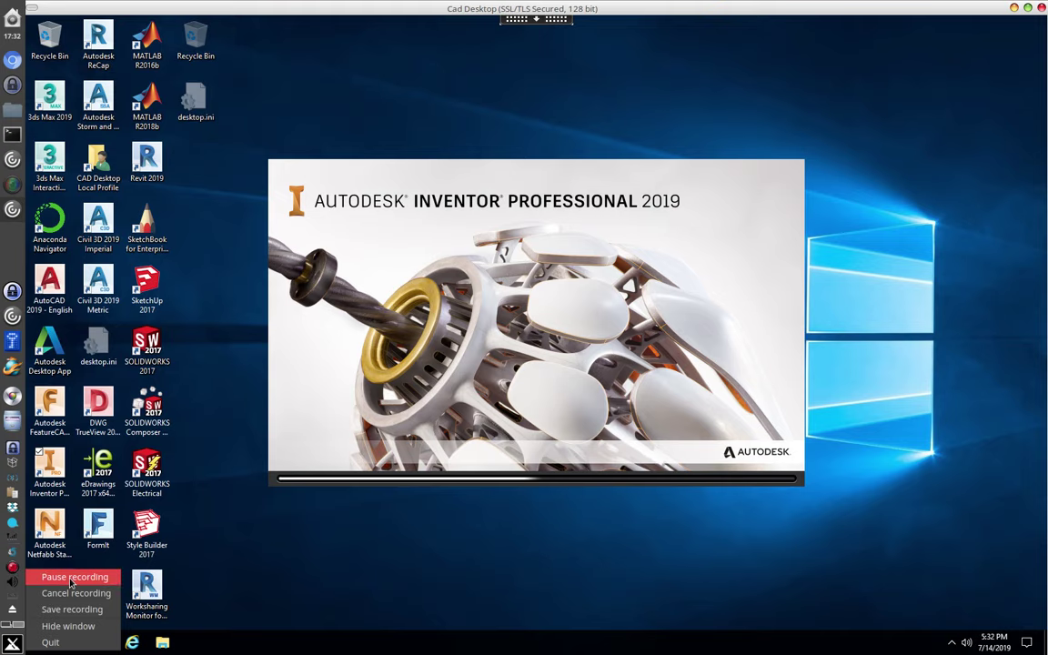
pyautogui.click(68, 579)
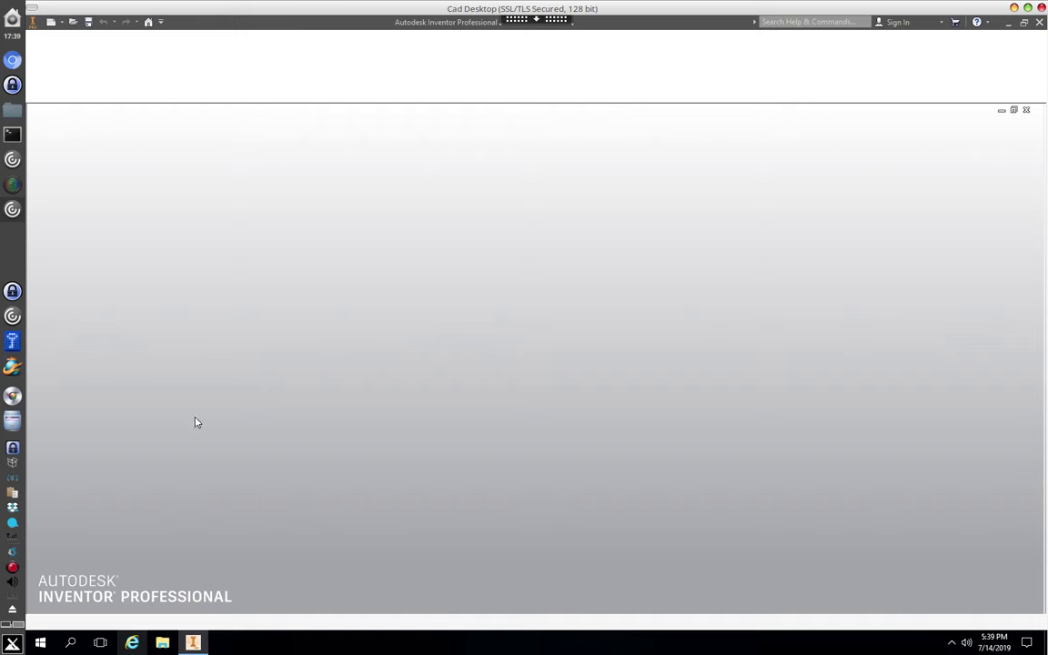
pyautogui.click(10, 570)
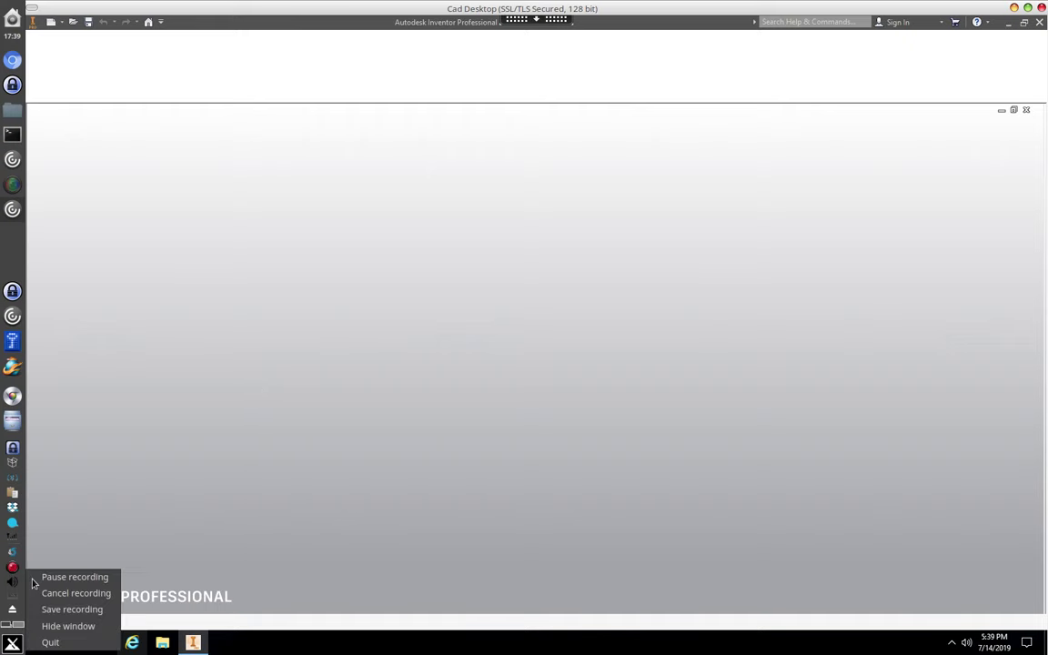
pyautogui.click(50, 576)
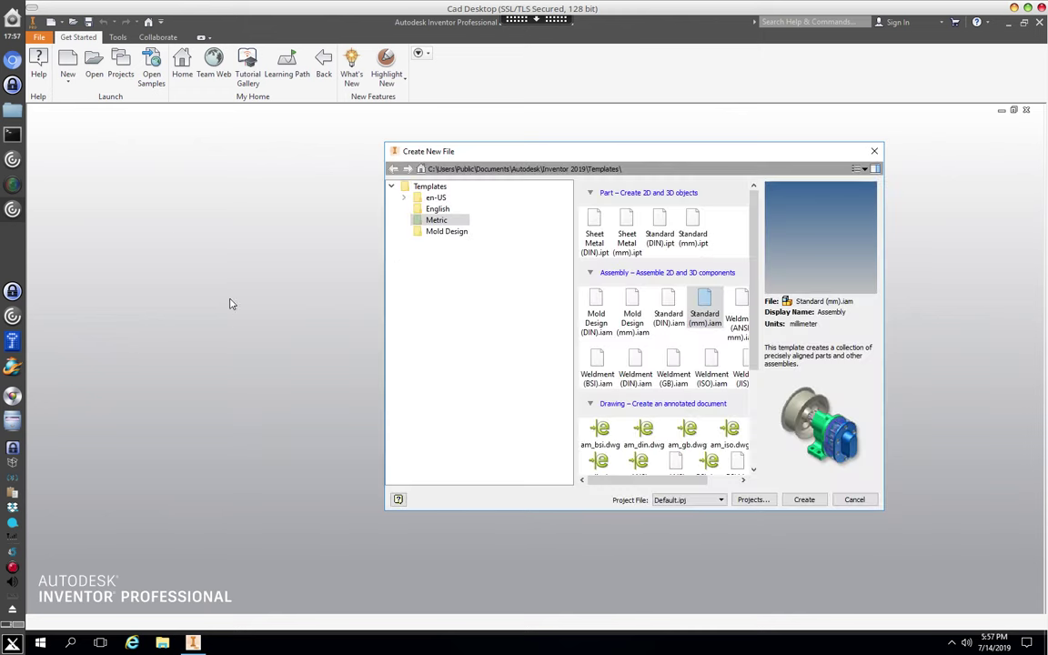
# - Create a new part from the English template Standard (in).ipt
pyautogui.moveTo(501, 139); pyautogui.dragTo(335, 160)
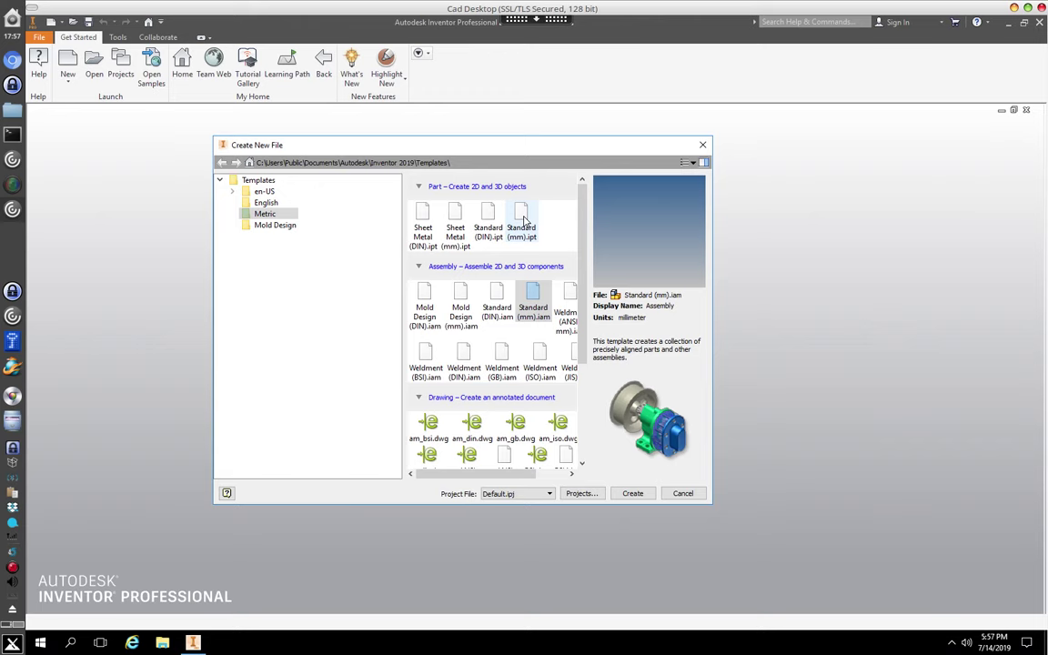
pyautogui.click(274, 205)
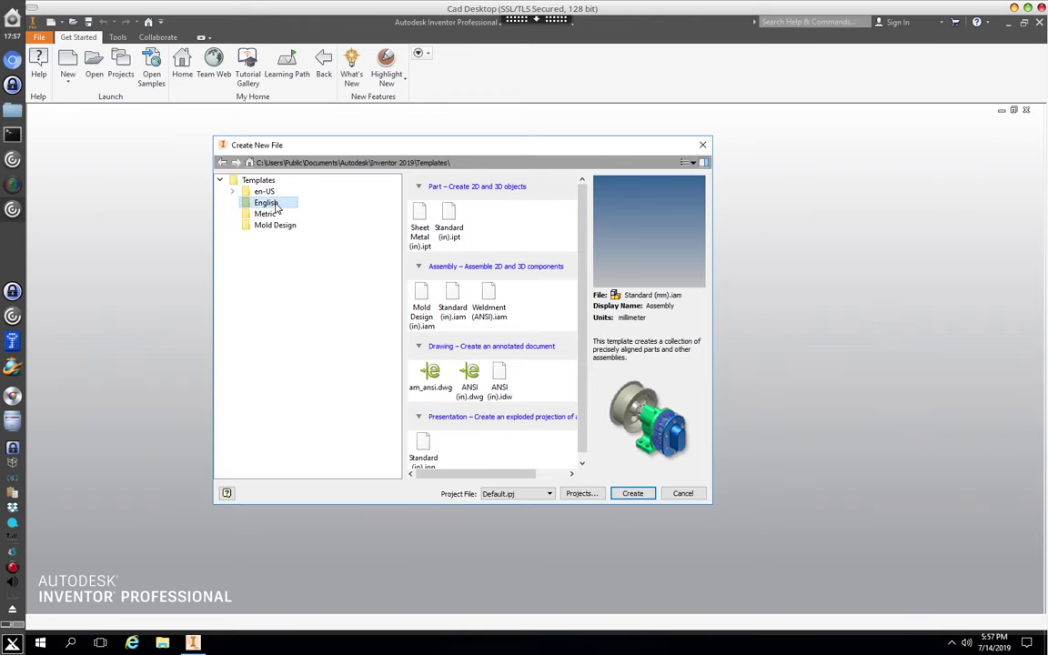
pyautogui.doubleClick(452, 218)
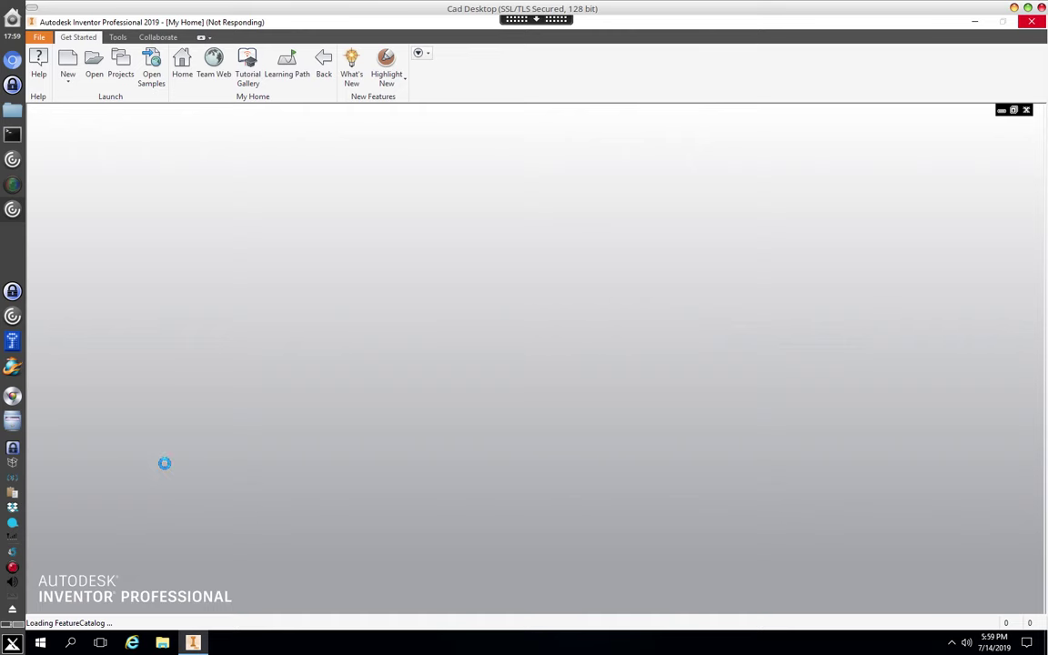
pyautogui.rightClick(13, 569)
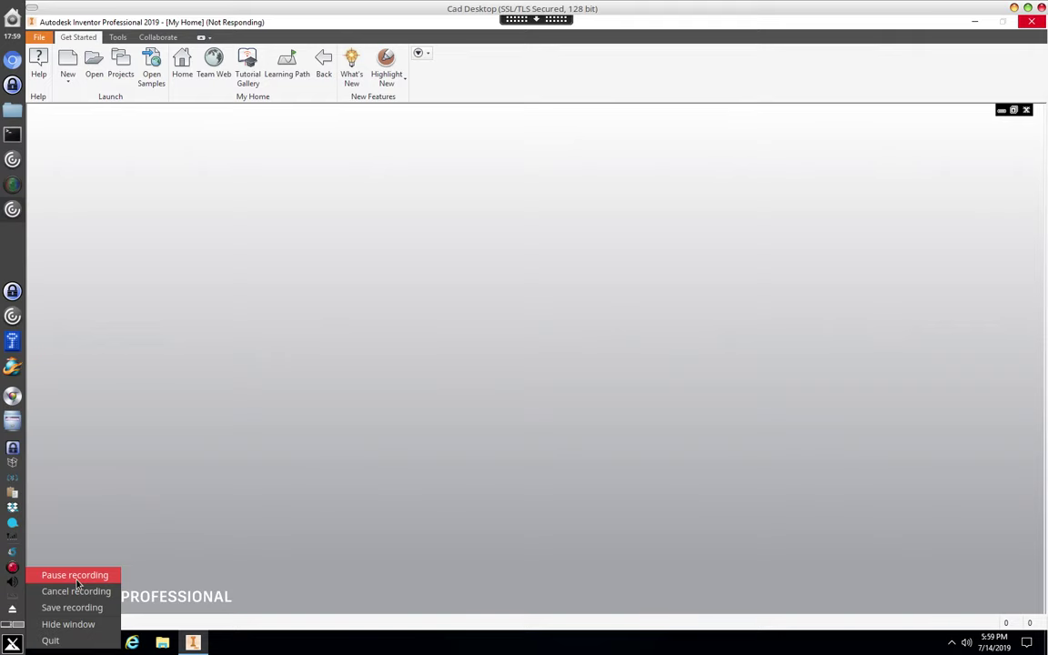
pyautogui.click(74, 575)
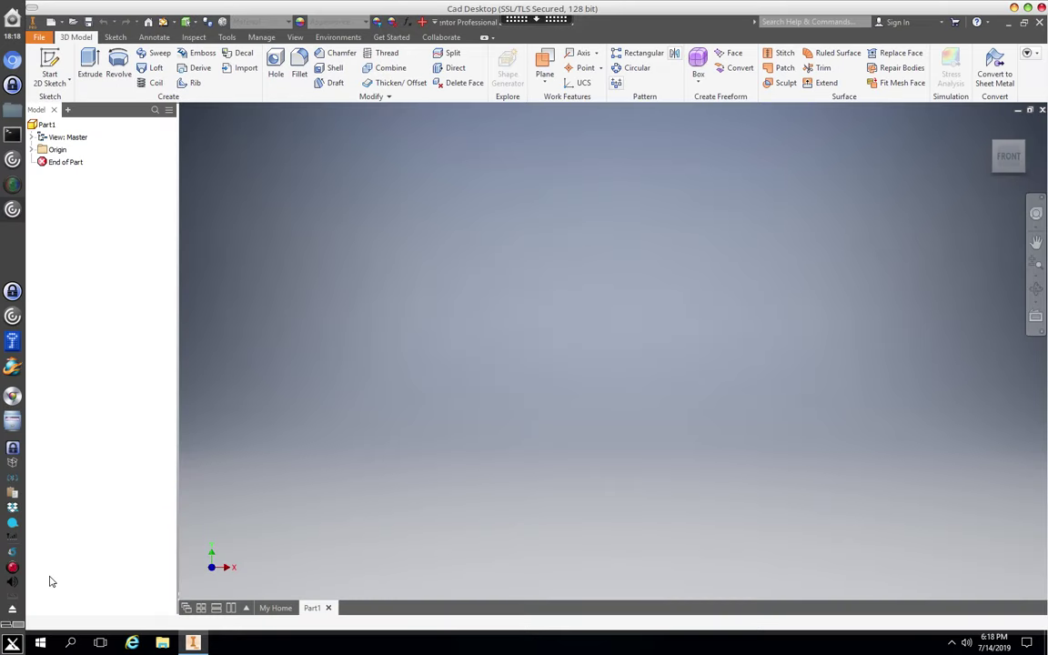
# - Start a new 2D sketch on the XY Plane
pyautogui.click(61, 84)
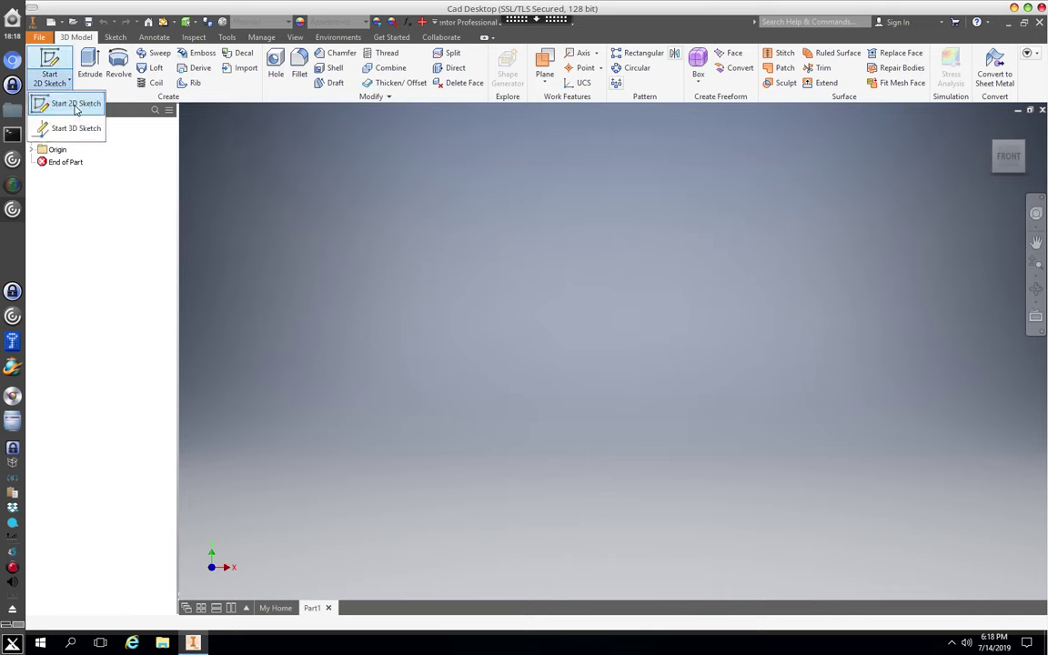
pyautogui.click(76, 105)
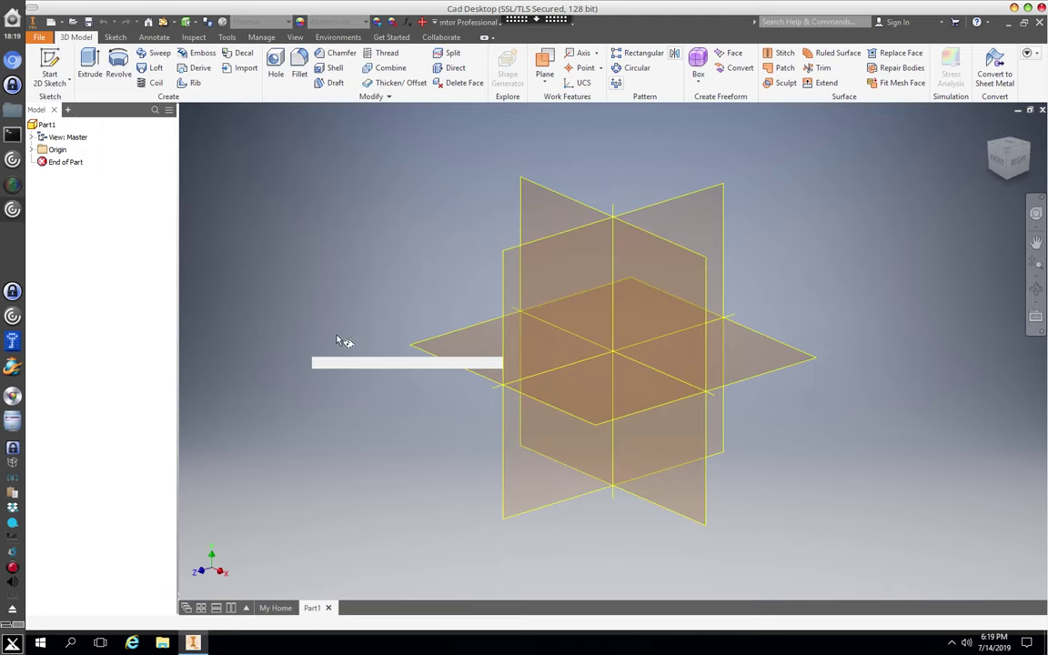
pyautogui.click(651, 311)
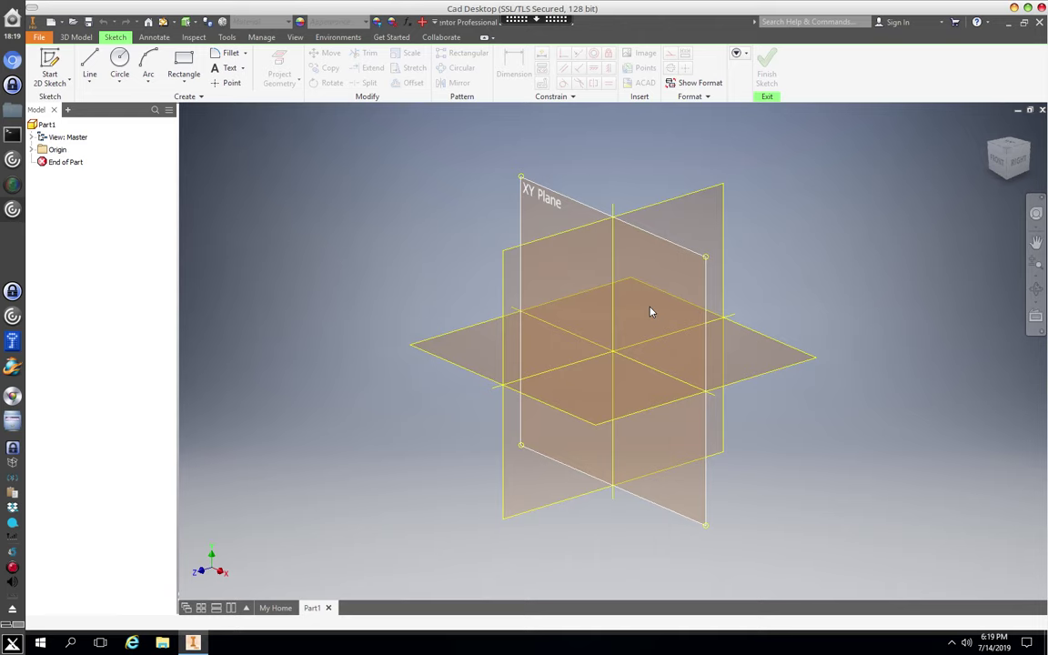
pyautogui.click(650, 309)
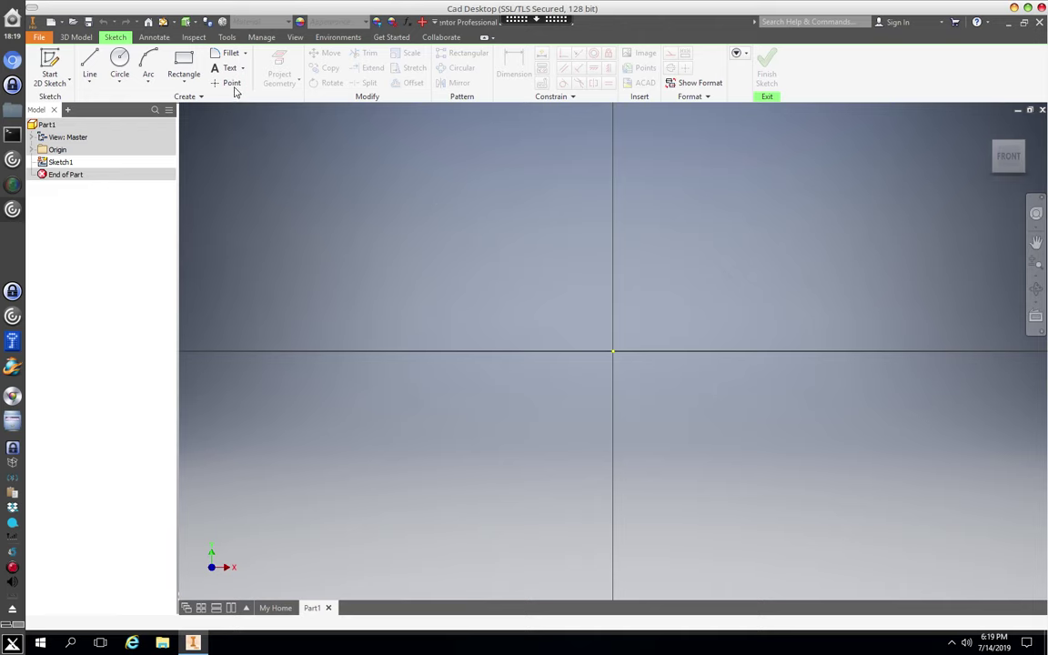
# - Draw a two-point rectangle about 0.92 by 0.465 in with its lower-left corner at the sketch origin
pyautogui.click(187, 83)
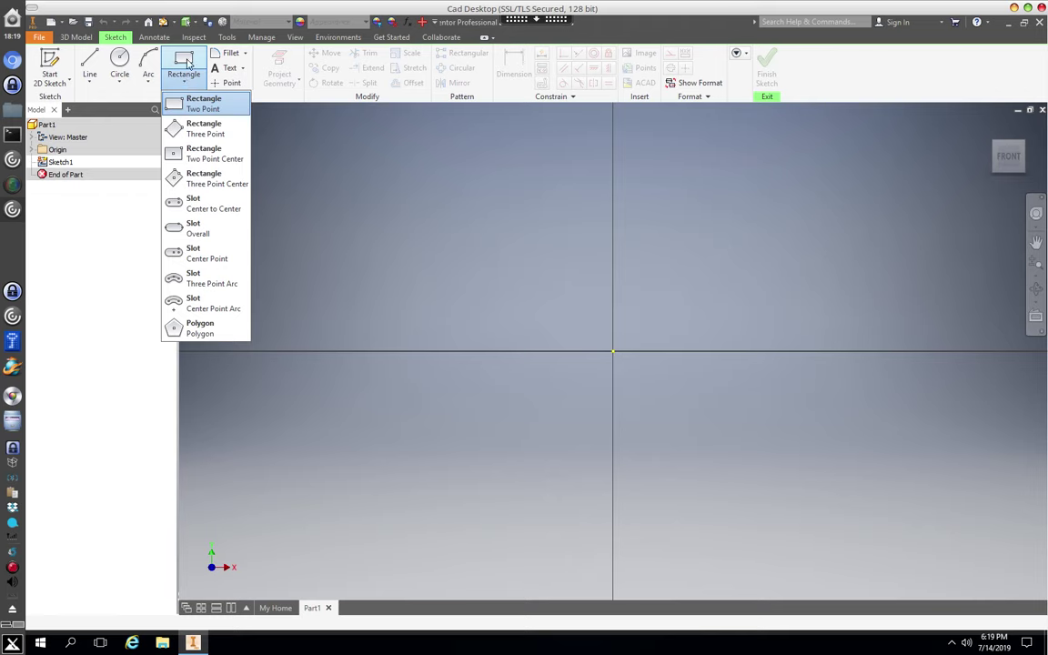
pyautogui.click(186, 62)
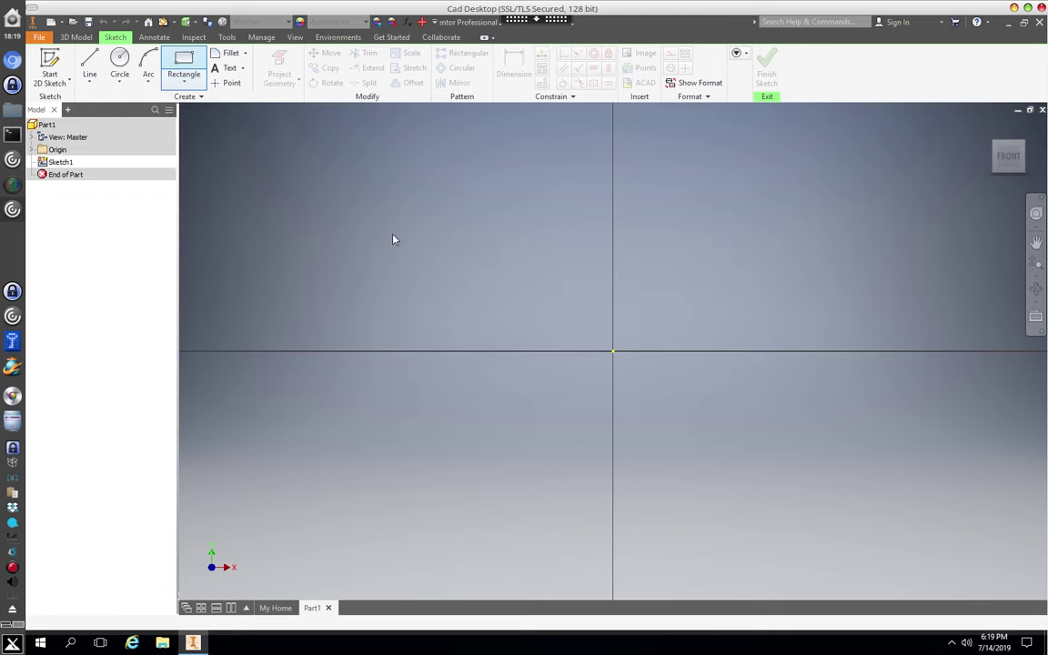
pyautogui.click(613, 351)
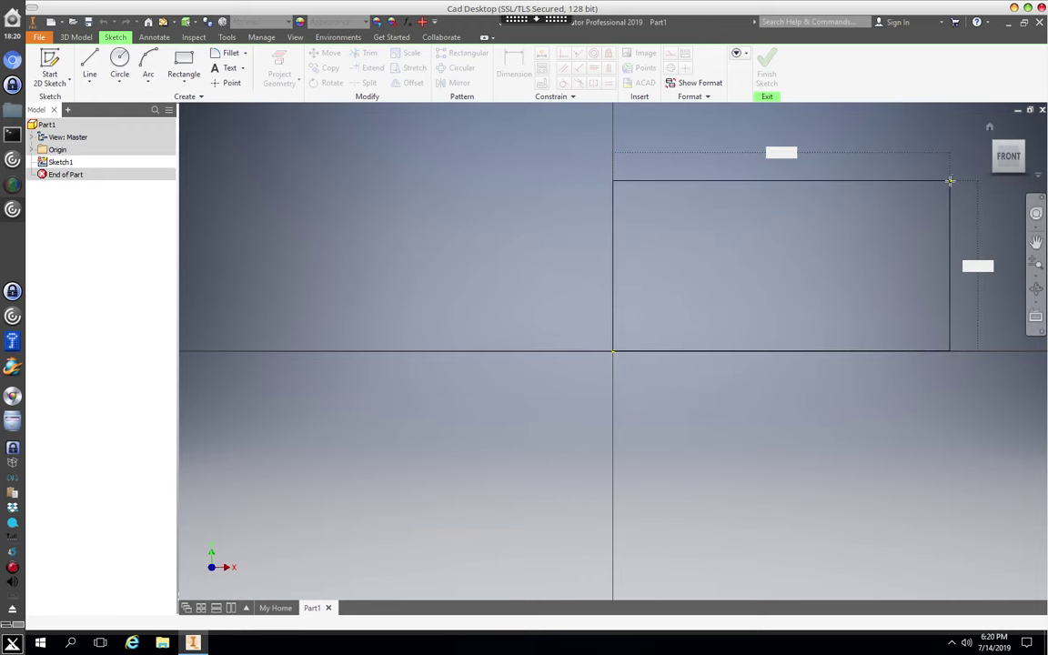
pyautogui.press('Escape')
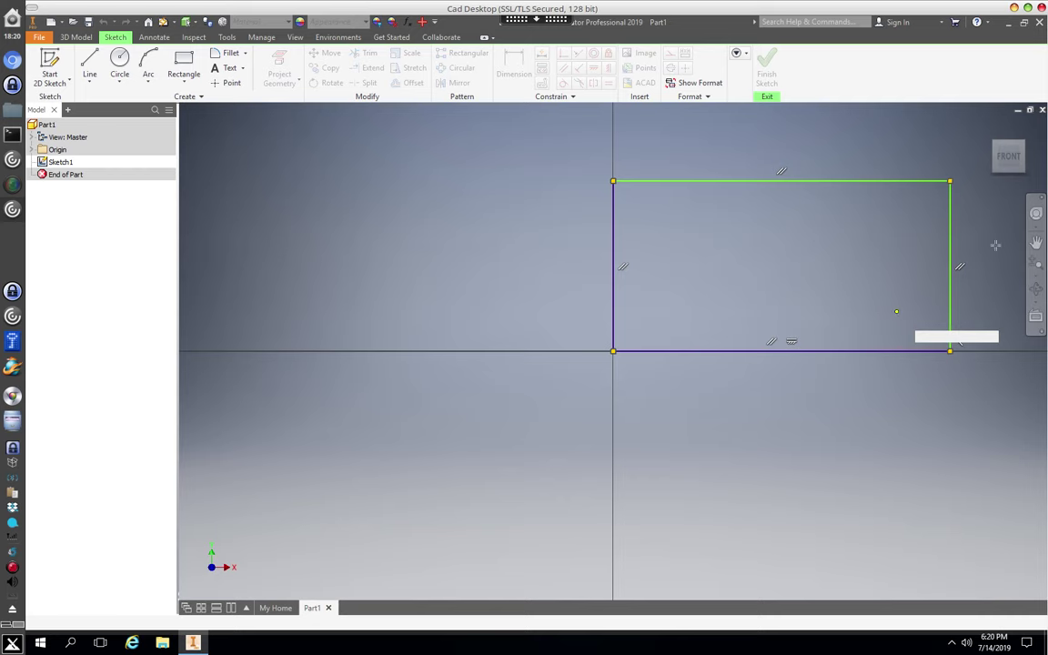
# - Leave the rectangle command and activate General Dimension for the rectangle sketch
pyautogui.click(1036, 243)
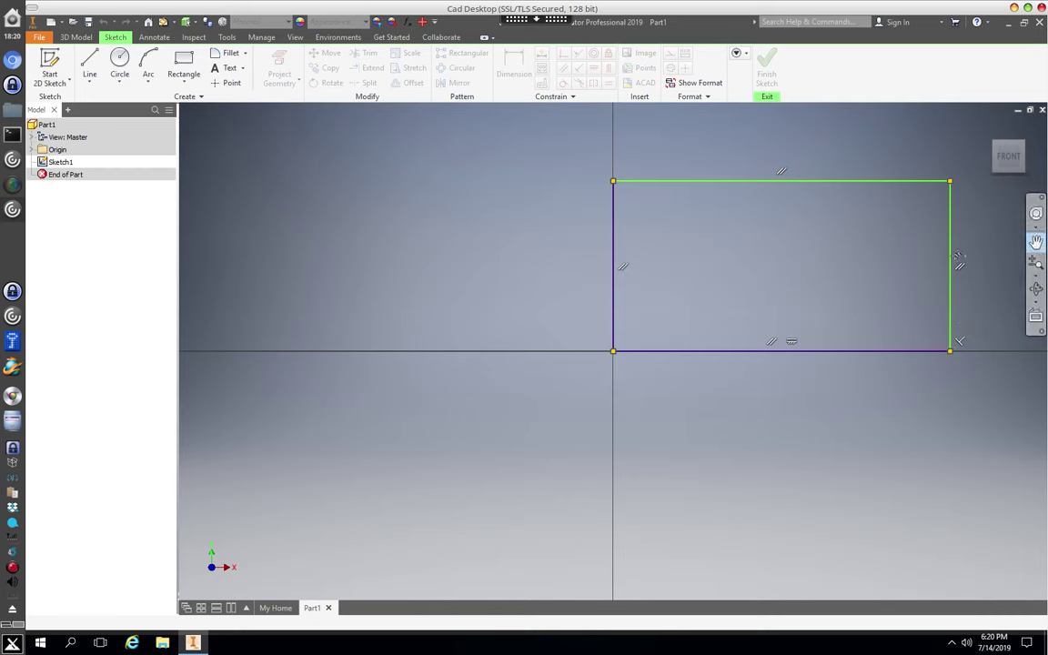
pyautogui.moveTo(878, 294)
pyautogui.mouseDown()
pyautogui.moveTo(793, 338)
pyautogui.moveTo(631, 365)
pyautogui.moveTo(639, 357)
pyautogui.mouseUp()
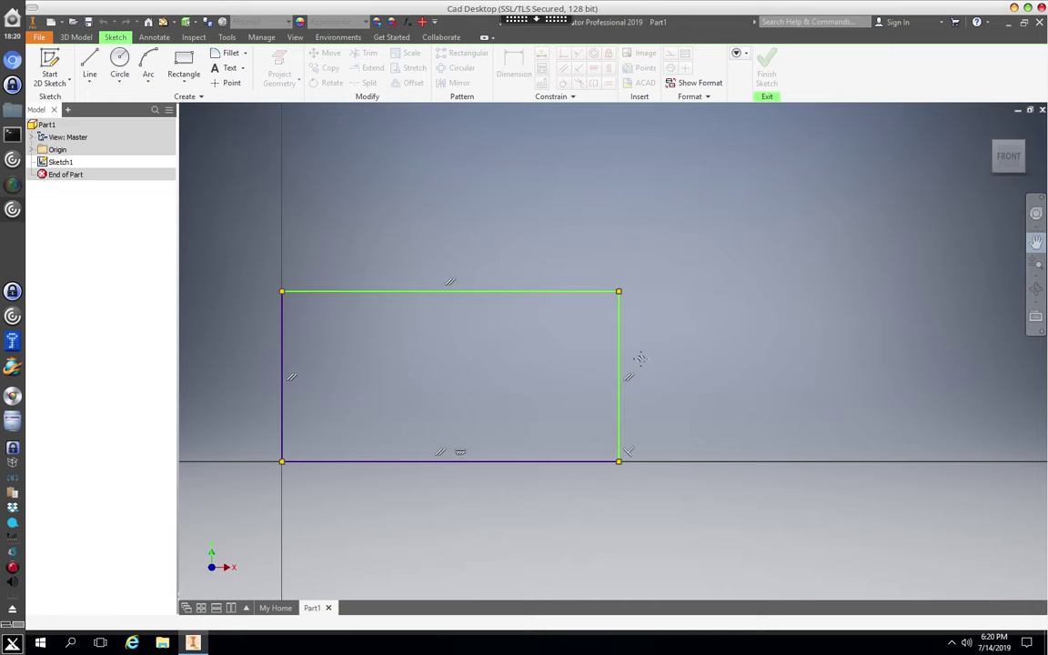
pyautogui.scroll(-2, 641, 359)
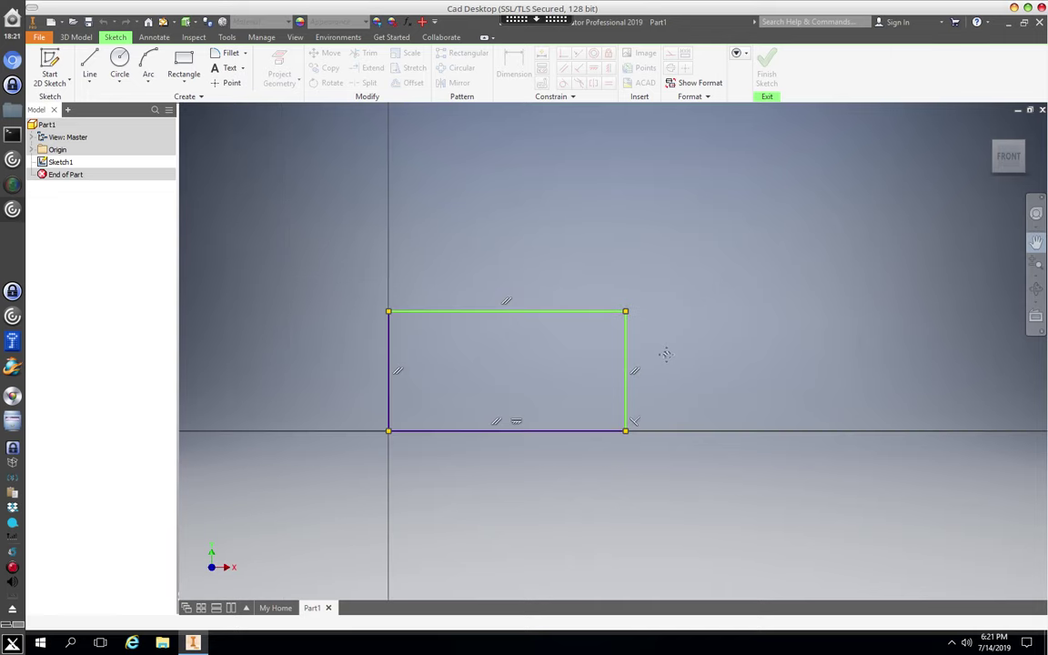
pyautogui.scroll(4, 665, 354)
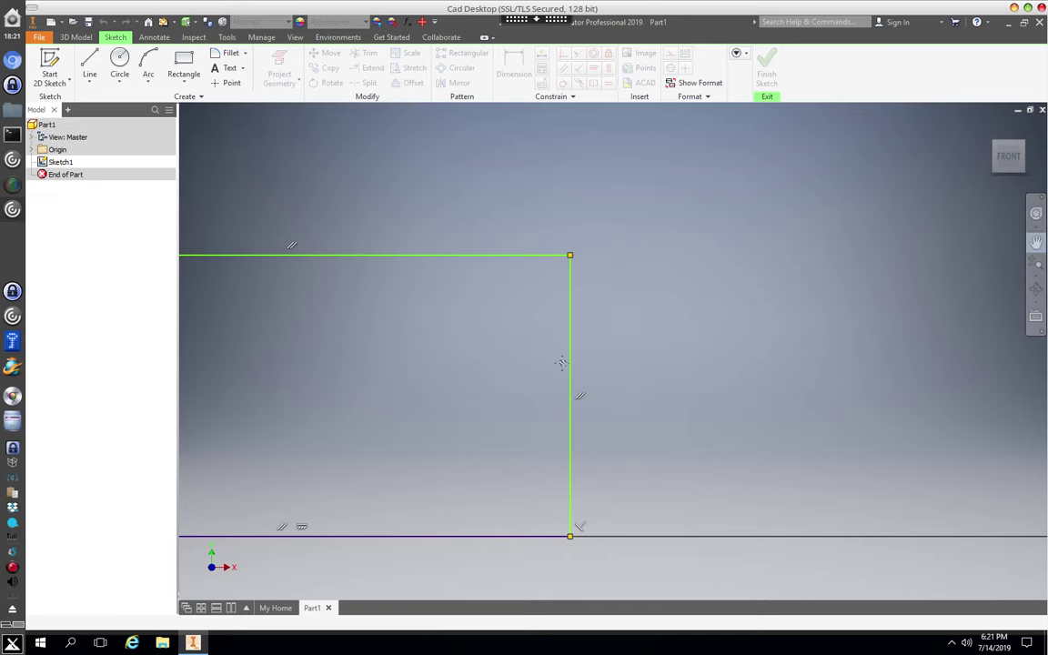
pyautogui.moveTo(539, 364)
pyautogui.mouseDown(button='middle')
pyautogui.moveTo(700, 344)
pyautogui.moveTo(794, 365)
pyautogui.mouseUp(button='middle')
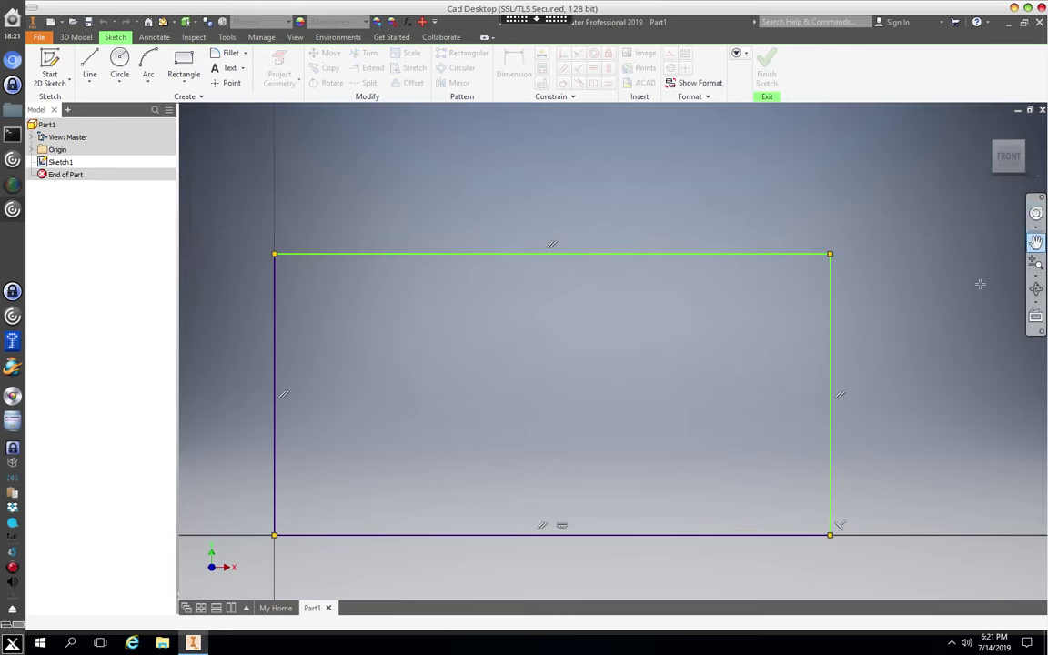
pyautogui.click(661, 256)
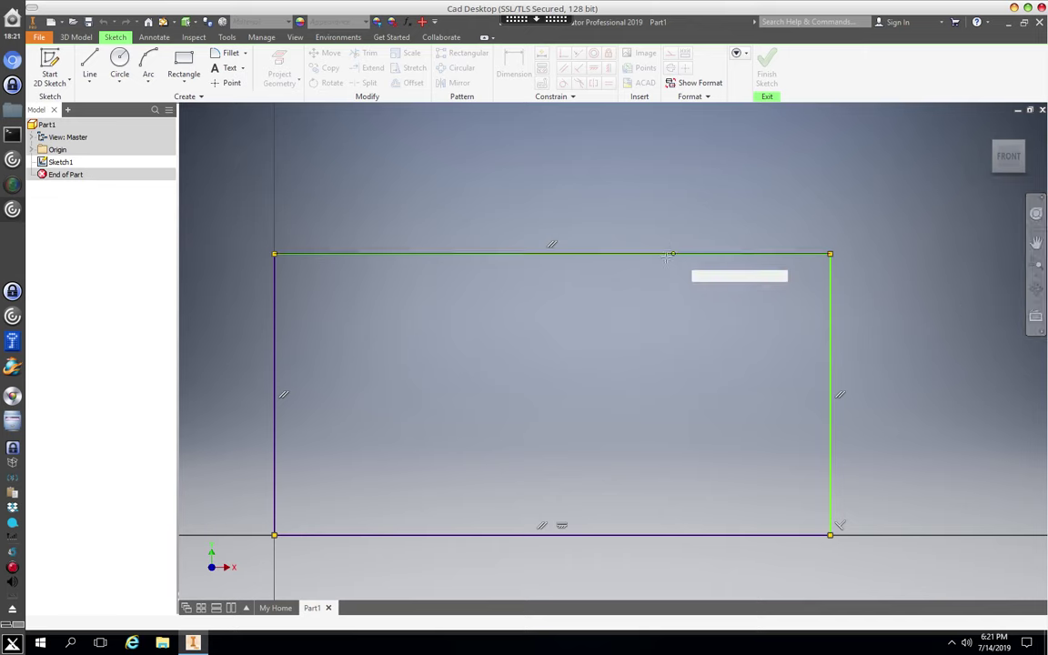
pyautogui.click(718, 254)
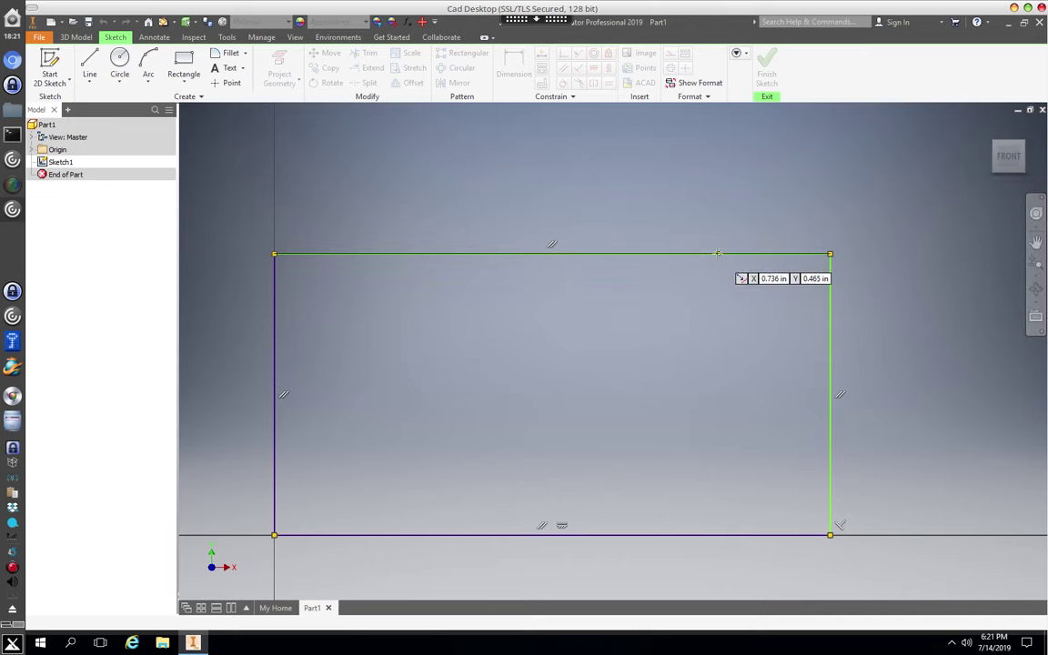
pyautogui.rightClick(718, 257)
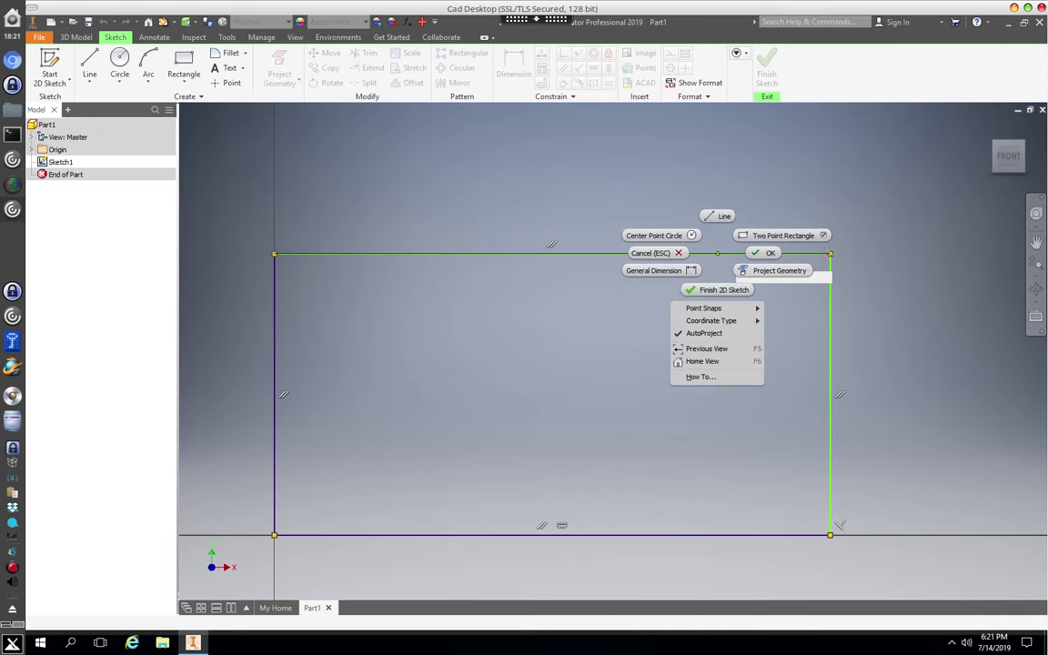
pyautogui.click(830, 255)
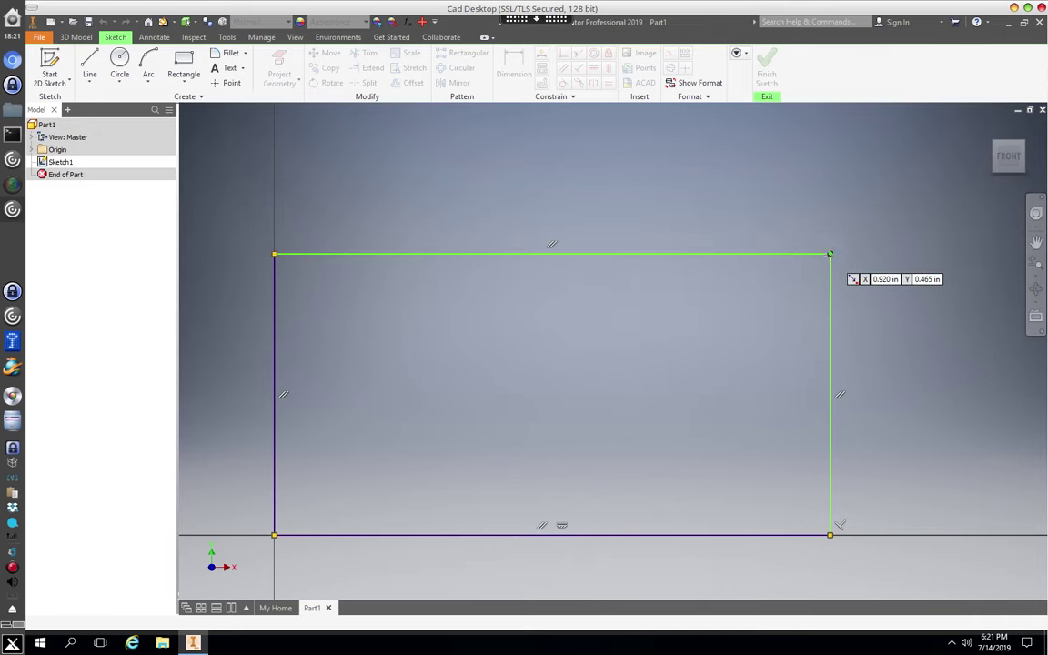
pyautogui.rightClick(832, 259)
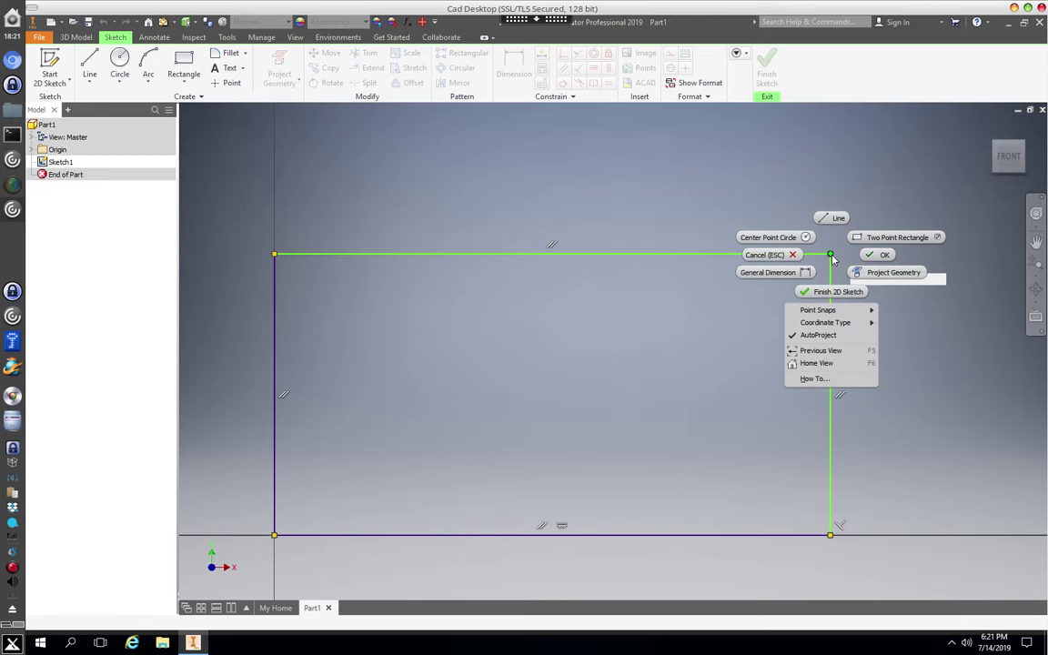
pyautogui.click(665, 537)
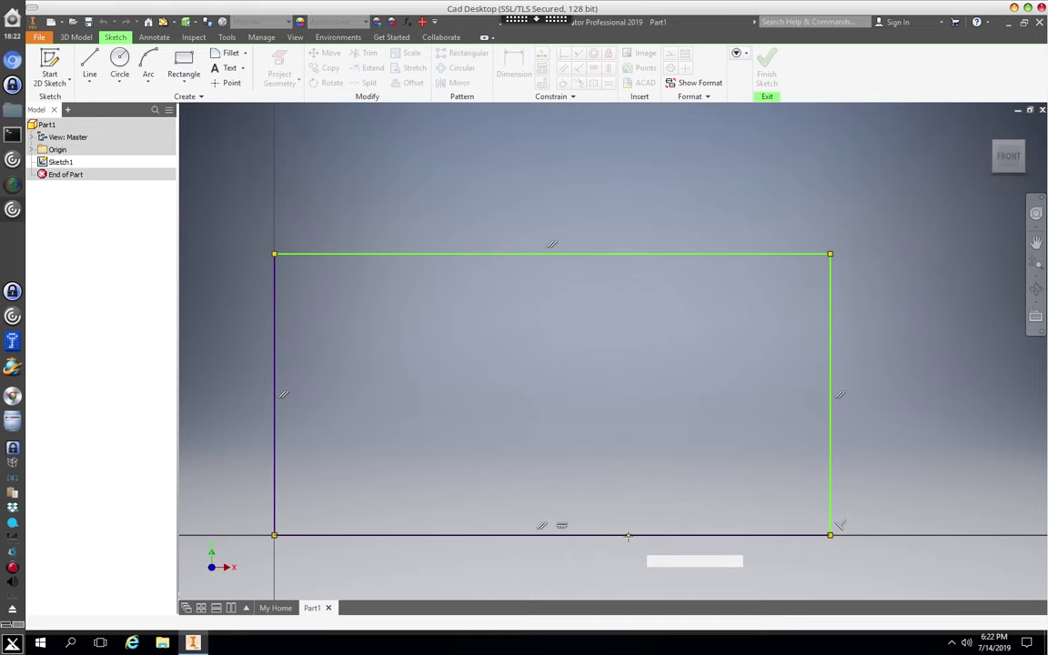
pyautogui.rightClick(627, 538)
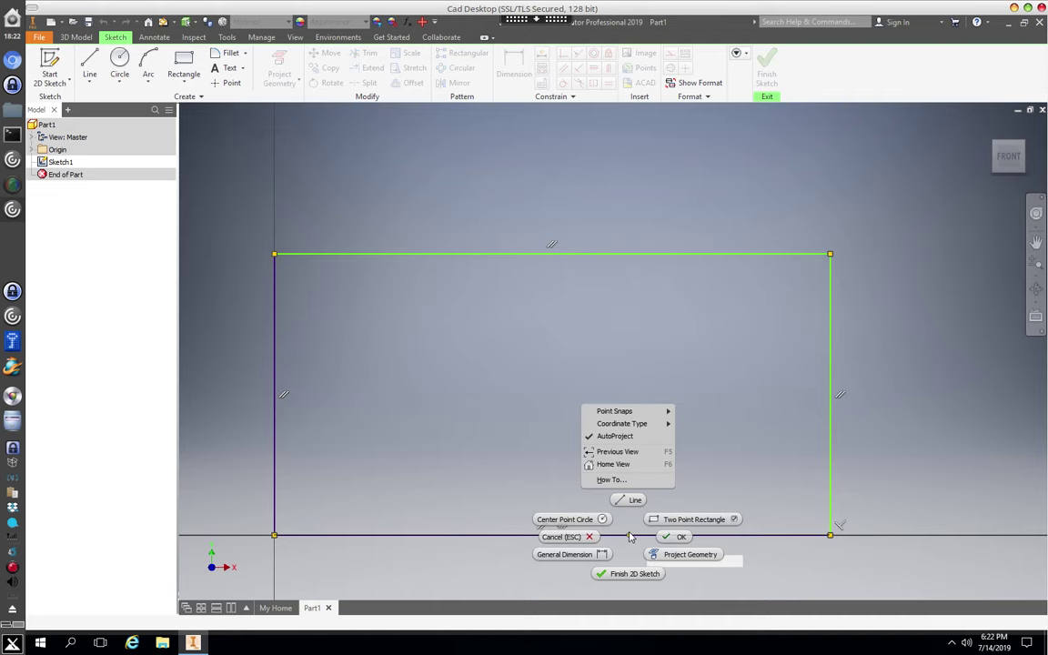
pyautogui.click(582, 556)
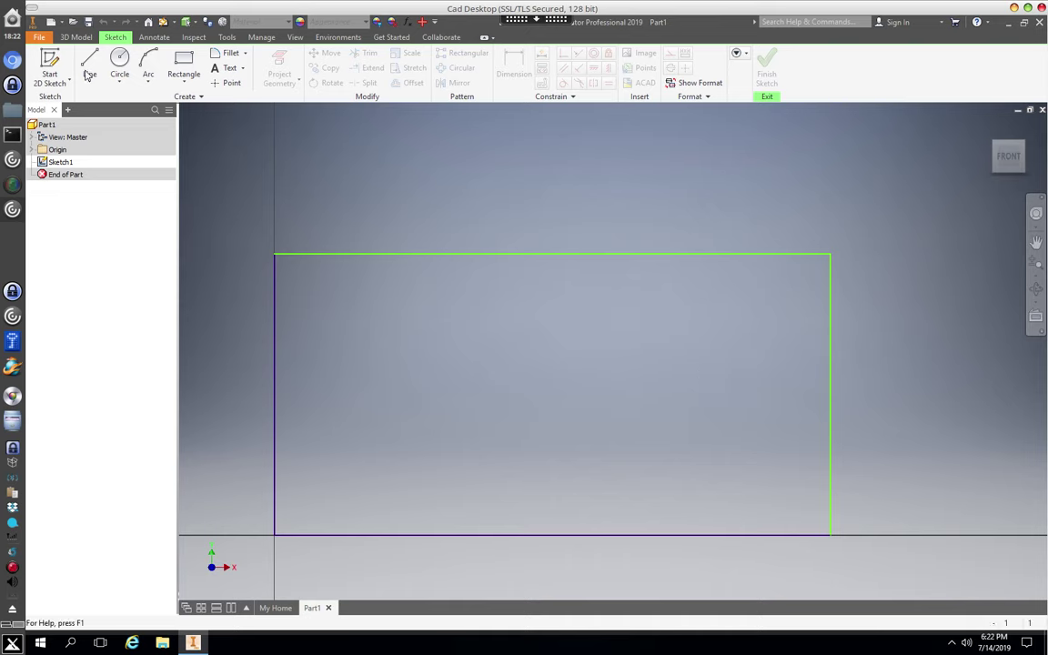
# - Try to save the part under a chosen file name with Save As
pyautogui.click(44, 41)
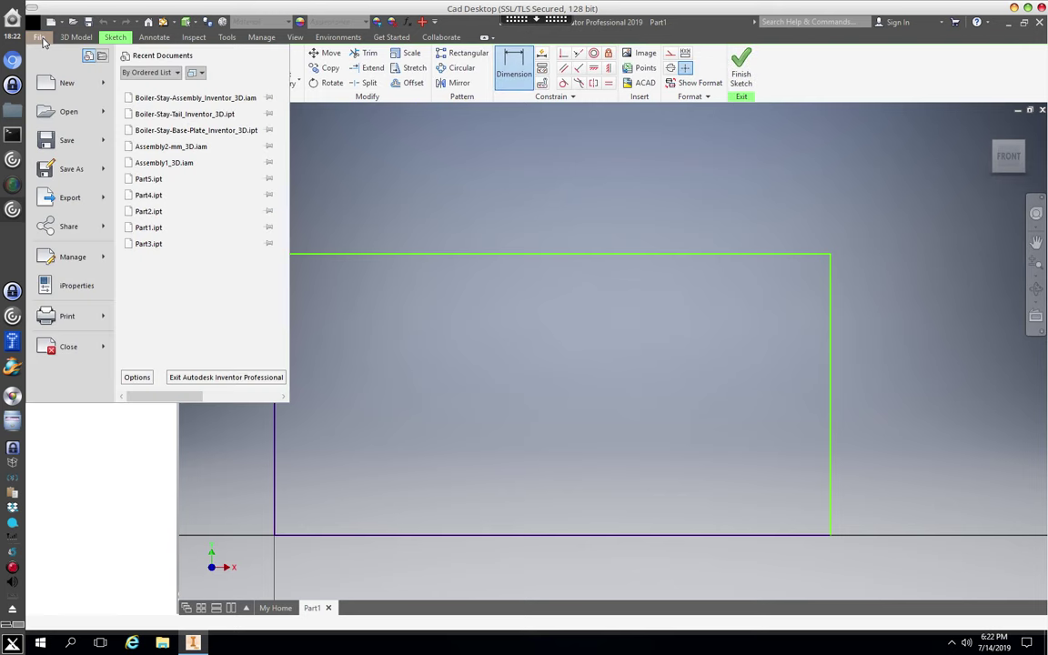
pyautogui.click(87, 170)
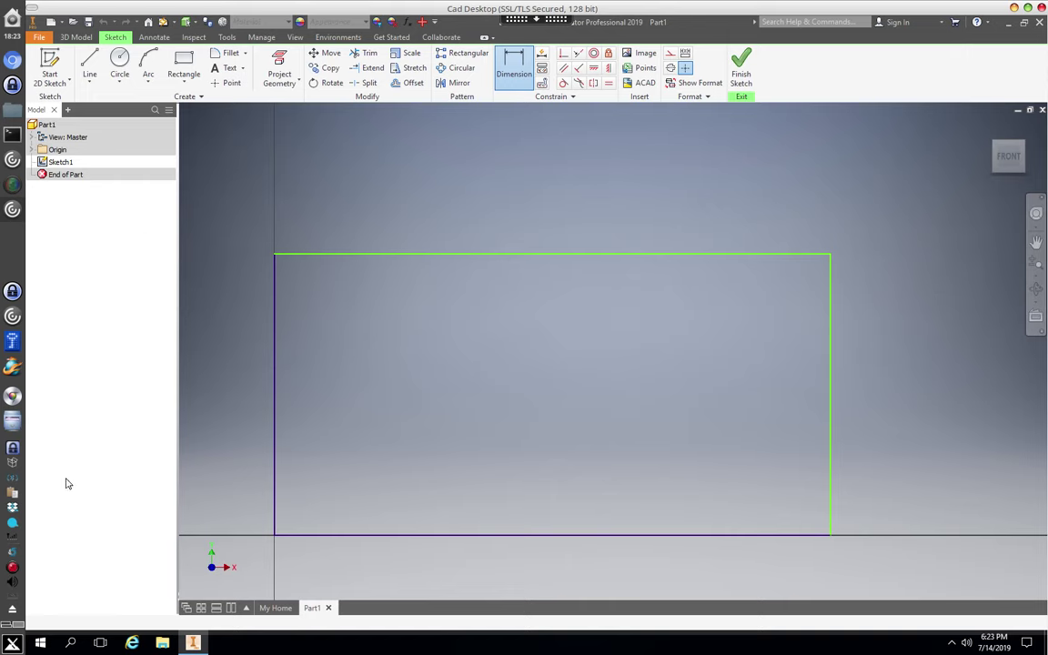
# - View the active network connection information on the local computer and close it
pyautogui.rightClick(13, 542)
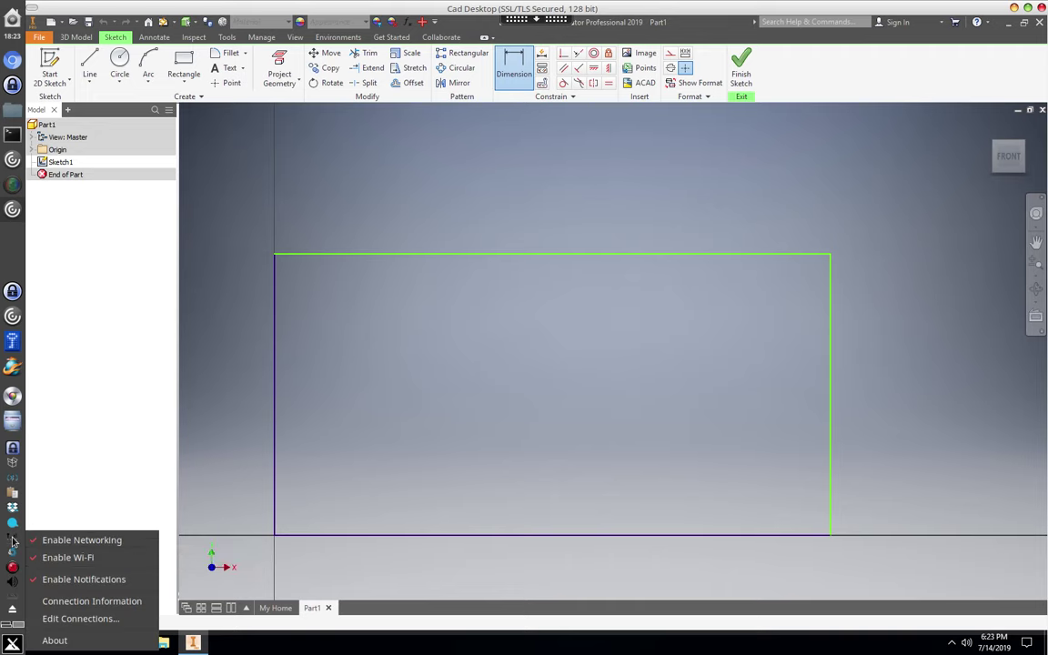
pyautogui.click(103, 600)
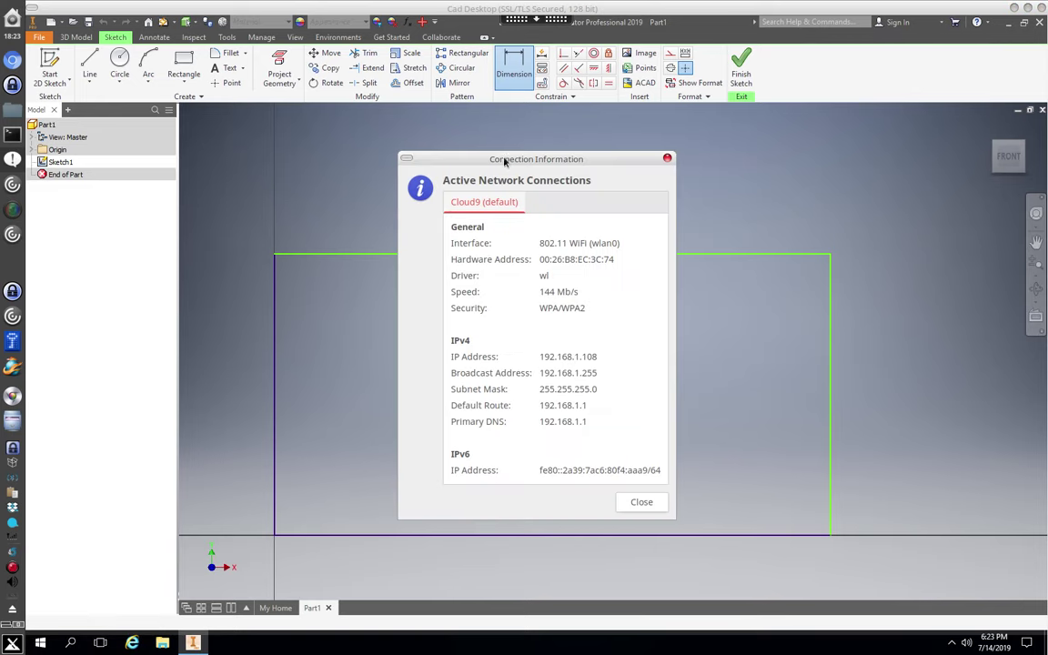
pyautogui.moveTo(505, 161); pyautogui.dragTo(316, 159)
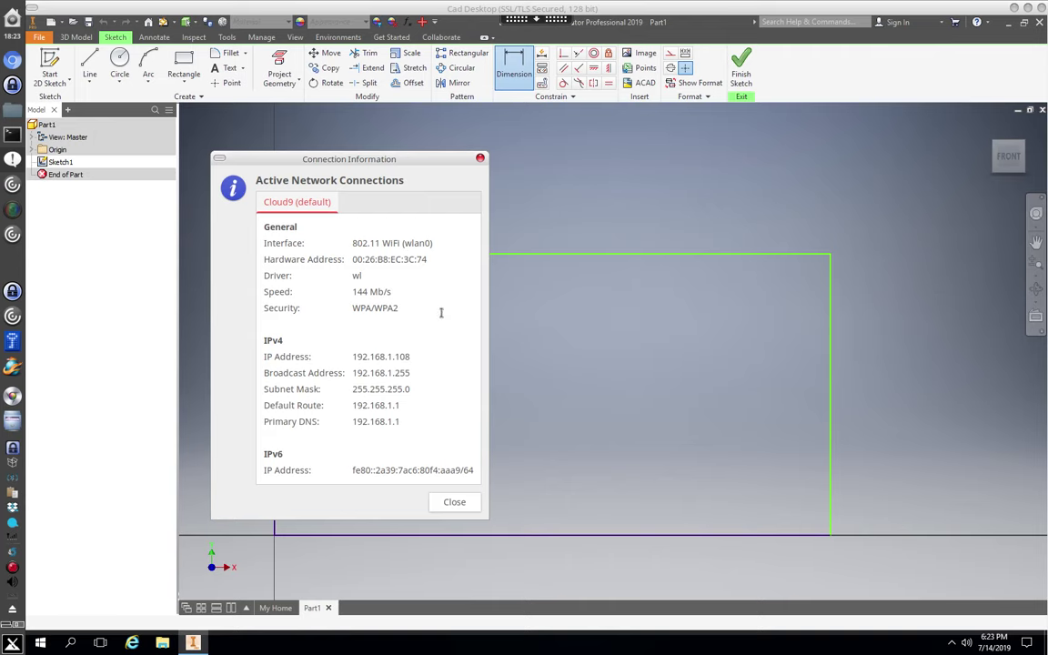
pyautogui.click(454, 502)
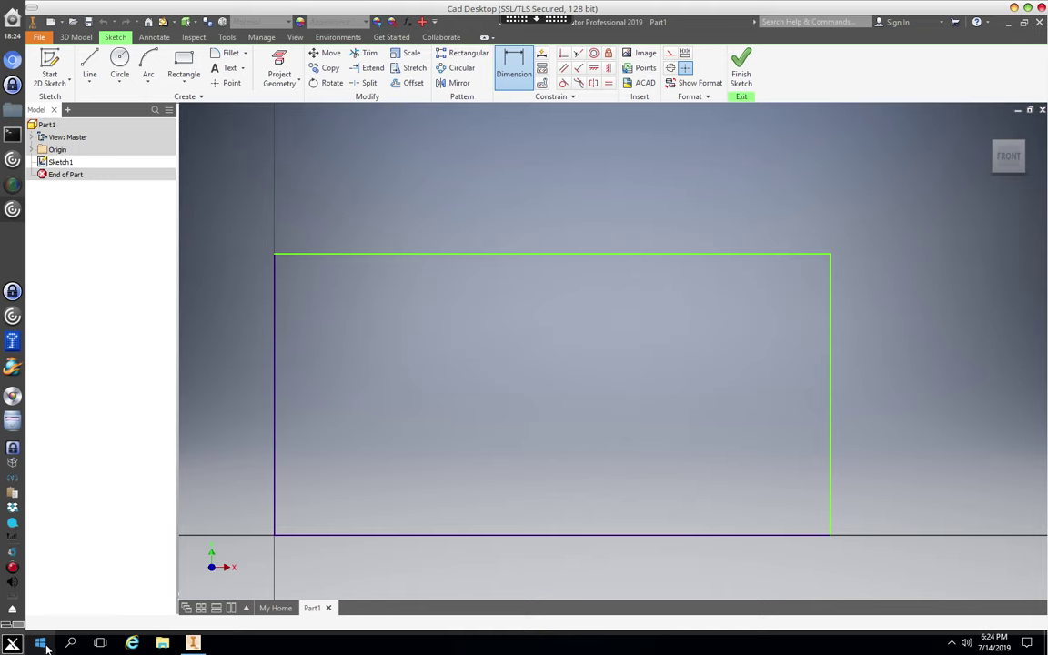
# - Open Task Manager in the remote Windows session to examine the running processes and their CPU and memory use
pyautogui.rightClick(46, 644)
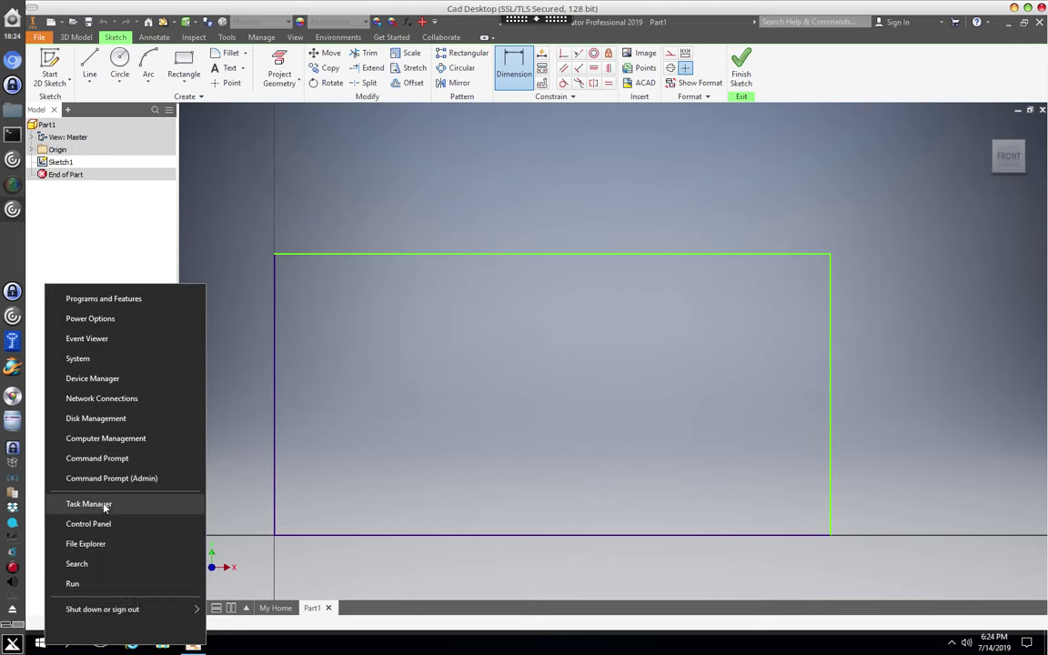
pyautogui.click(105, 506)
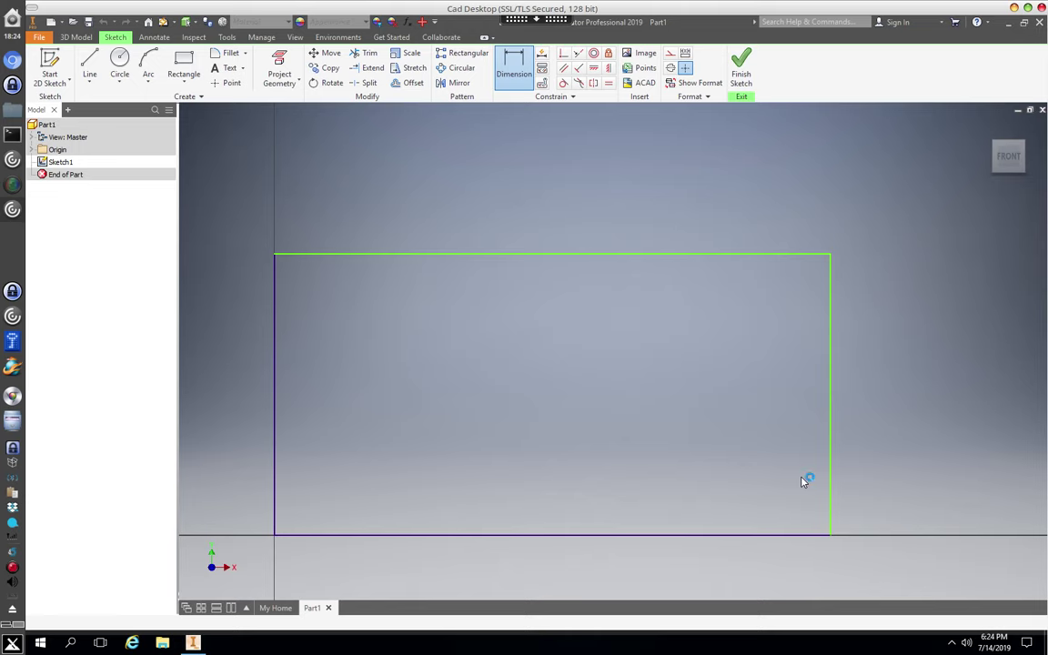
pyautogui.hotkey('ctrl', 'shift', 'Escape')
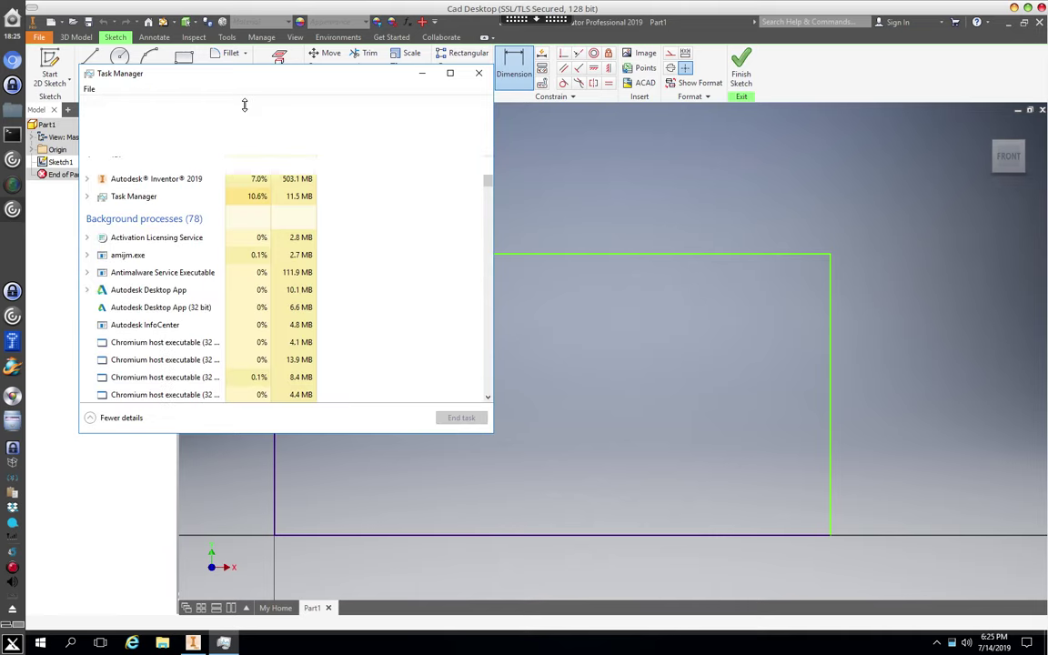
pyautogui.moveTo(244, 105); pyautogui.dragTo(225, 118)
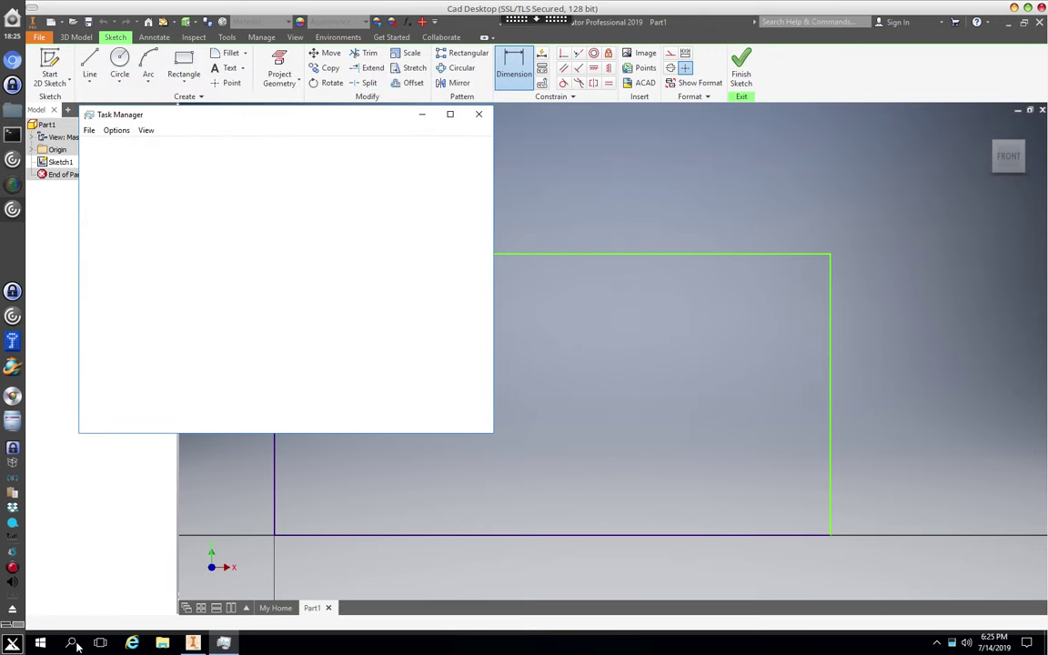
pyautogui.rightClick(12, 570)
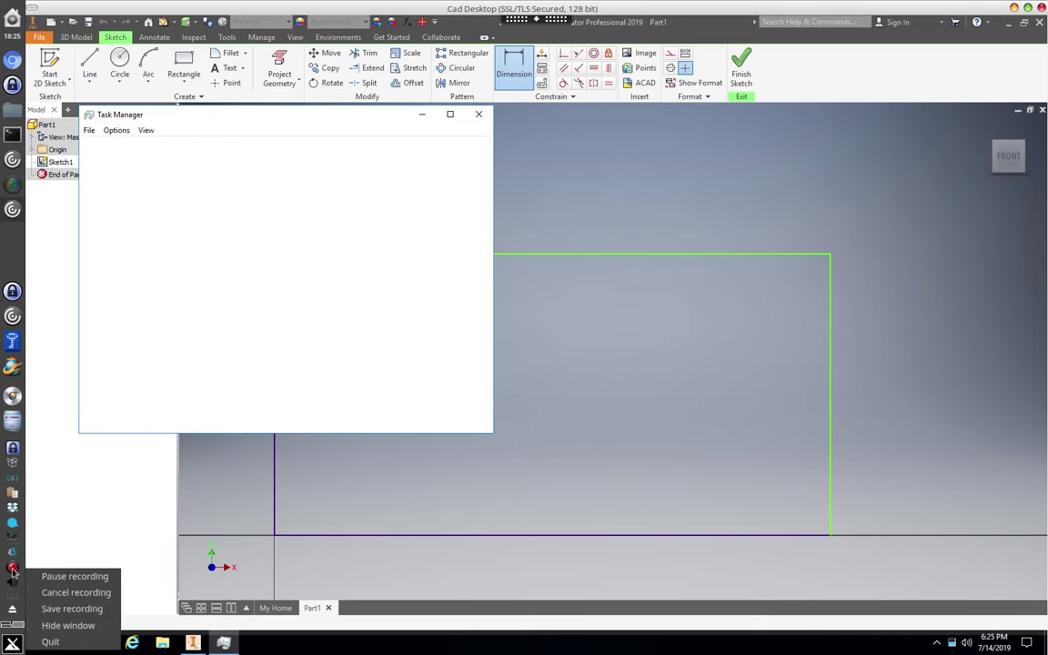
pyautogui.click(88, 579)
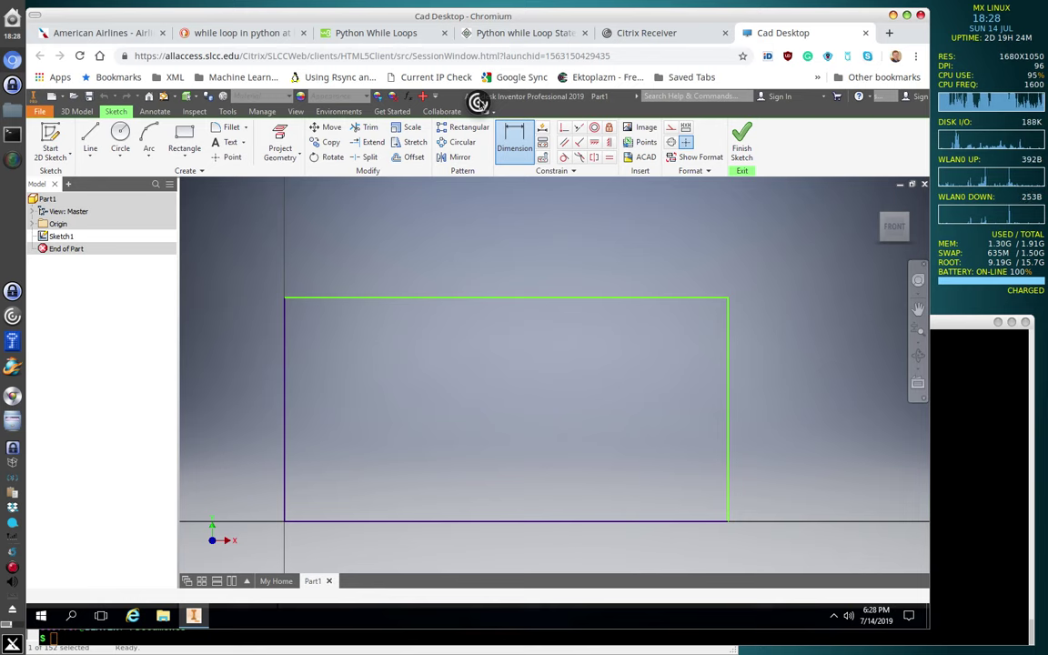
# - Try the Cad Desktop session in full screen and return it to the browser window
pyautogui.click(478, 102)
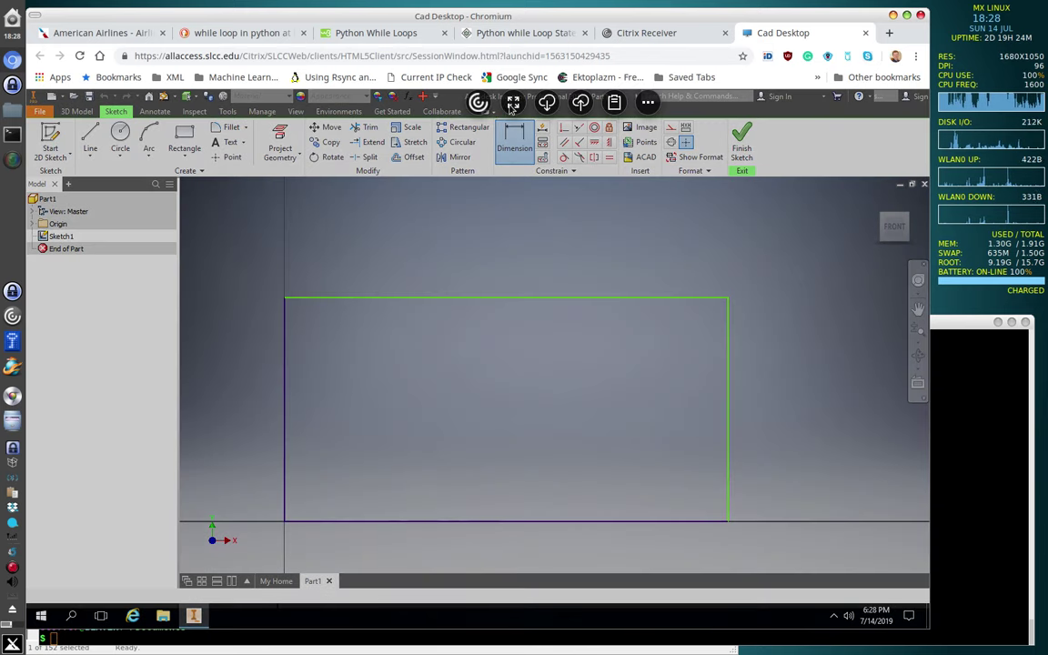
pyautogui.click(514, 102)
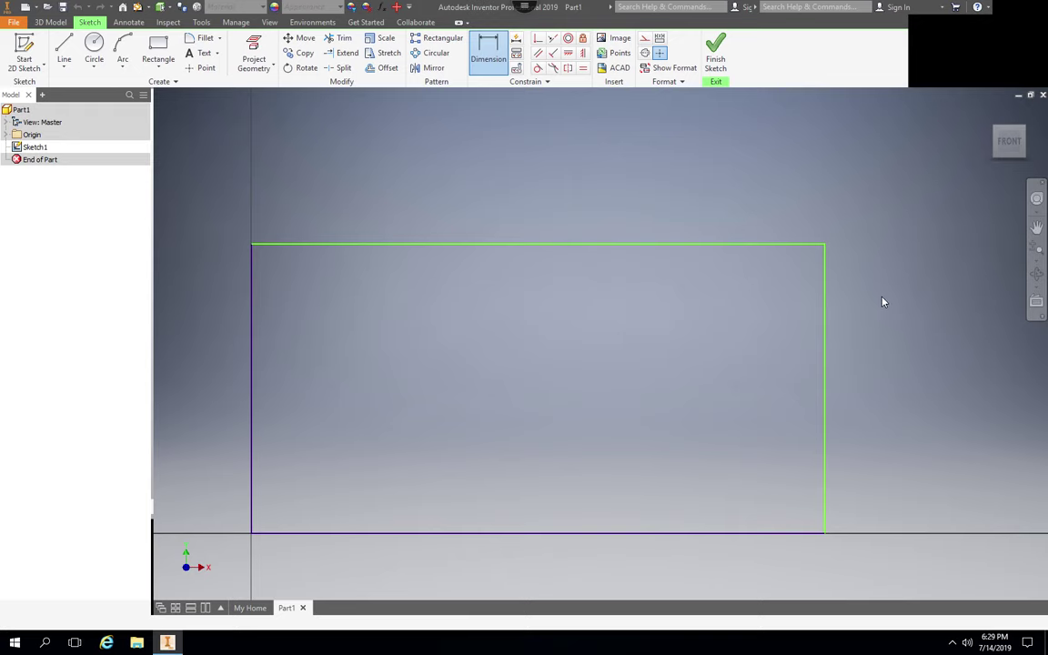
pyautogui.moveTo(524, 11)
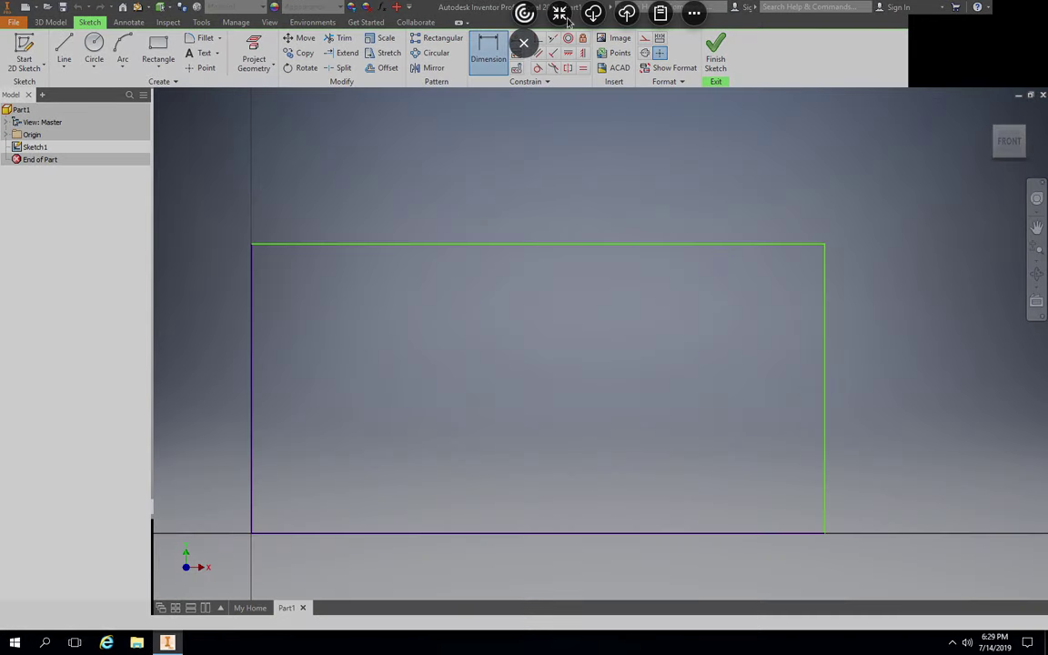
pyautogui.click(560, 14)
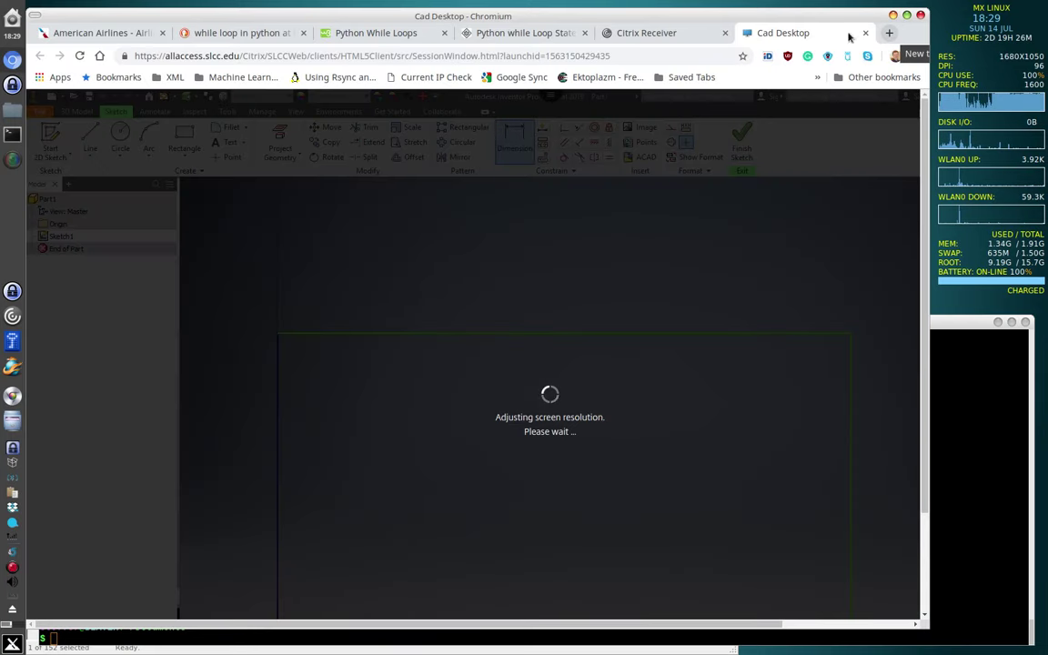
# - Run an internet speed test on speedtest.net in a separate browser page, and close that page
pyautogui.hotkey('ctrl', 't')
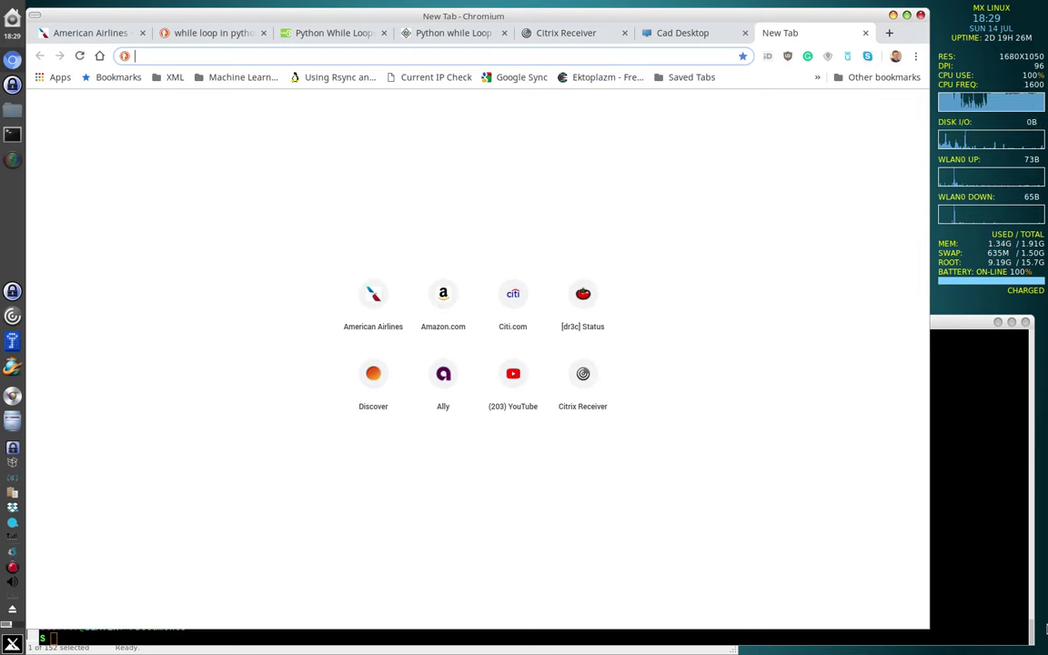
pyautogui.write('s')
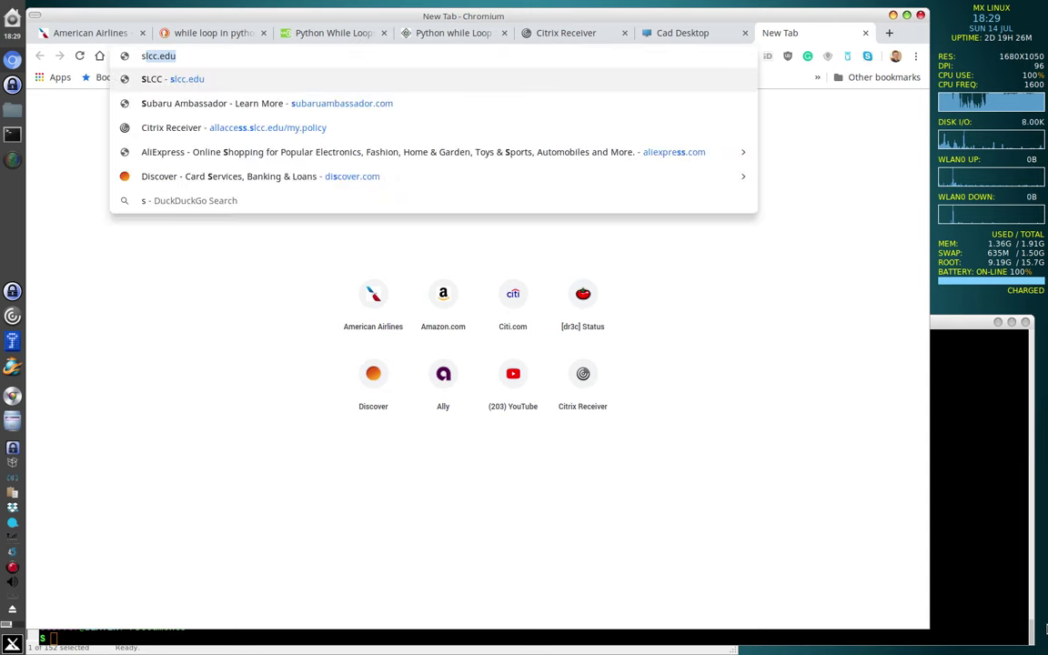
pyautogui.write('peedtest.net')
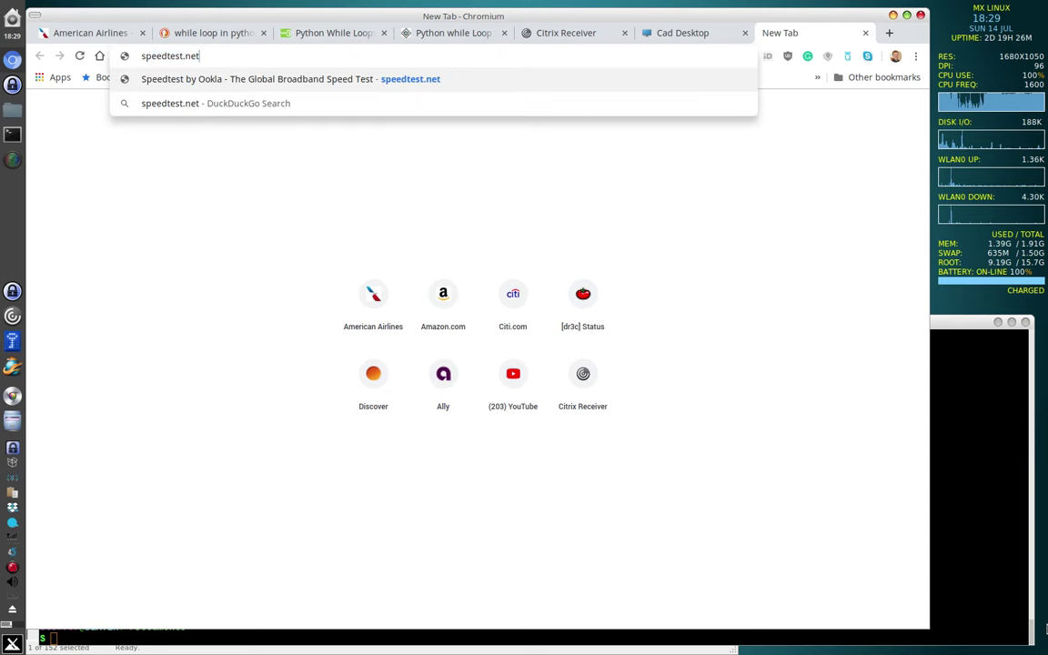
pyautogui.press('Return')
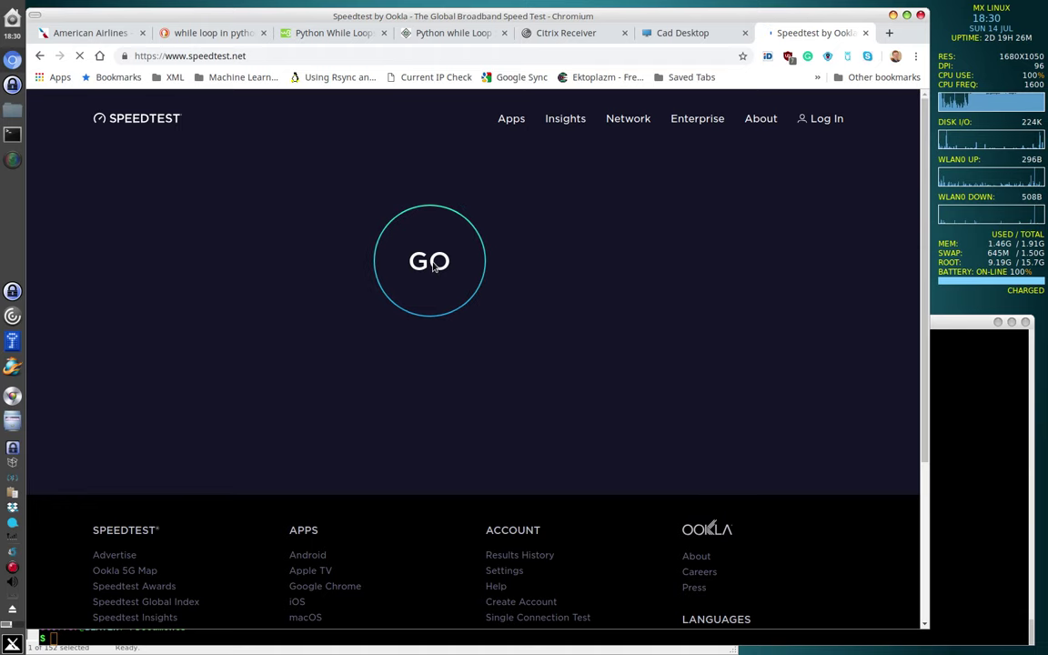
pyautogui.click(434, 264)
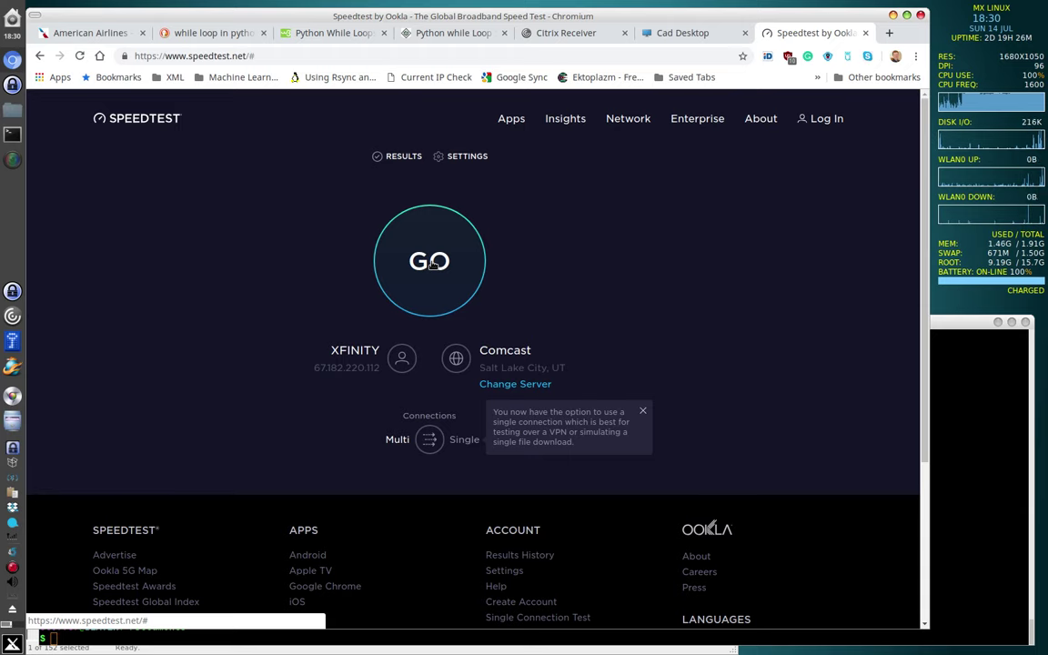
pyautogui.click(433, 264)
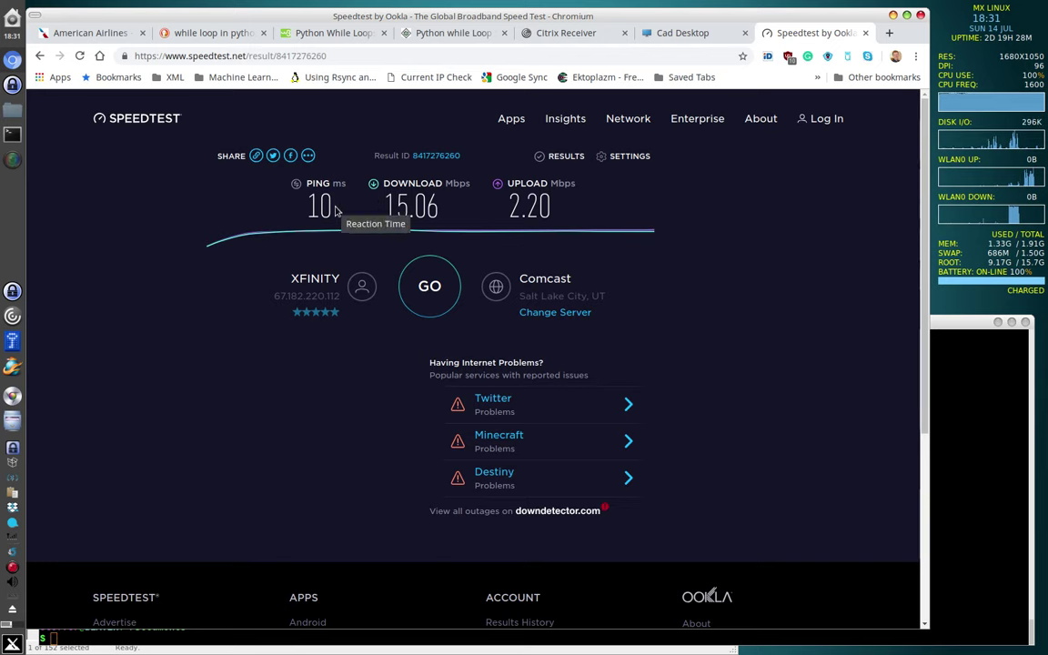
pyautogui.click(866, 33)
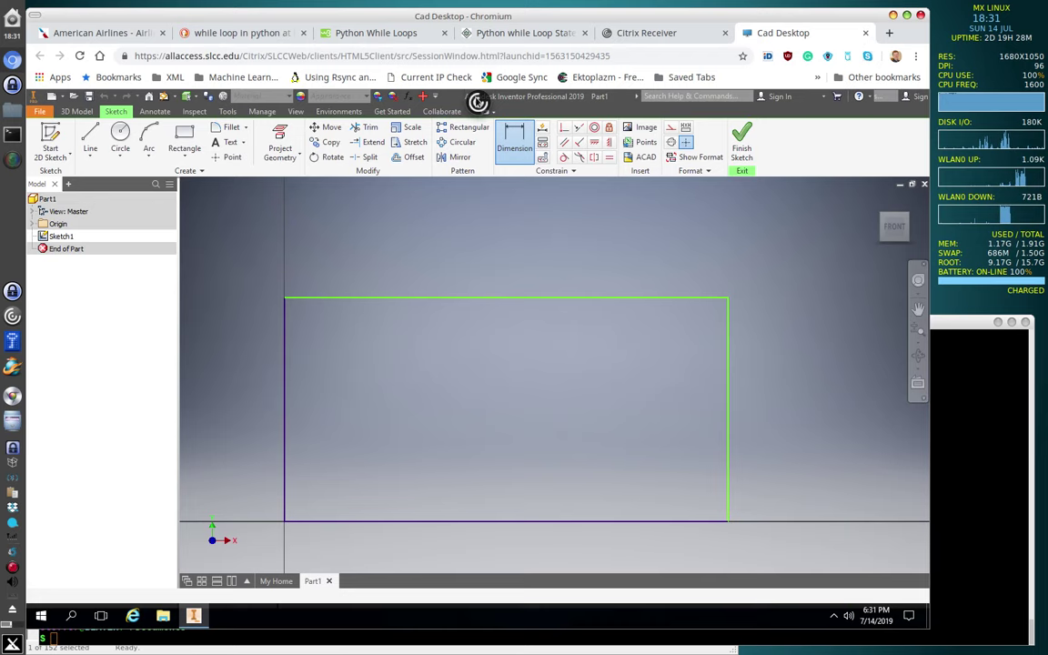
# - Put the Cad Desktop session in full screen and keep waiting for the unresponsive pages
pyautogui.click(480, 103)
pyautogui.click(513, 104)
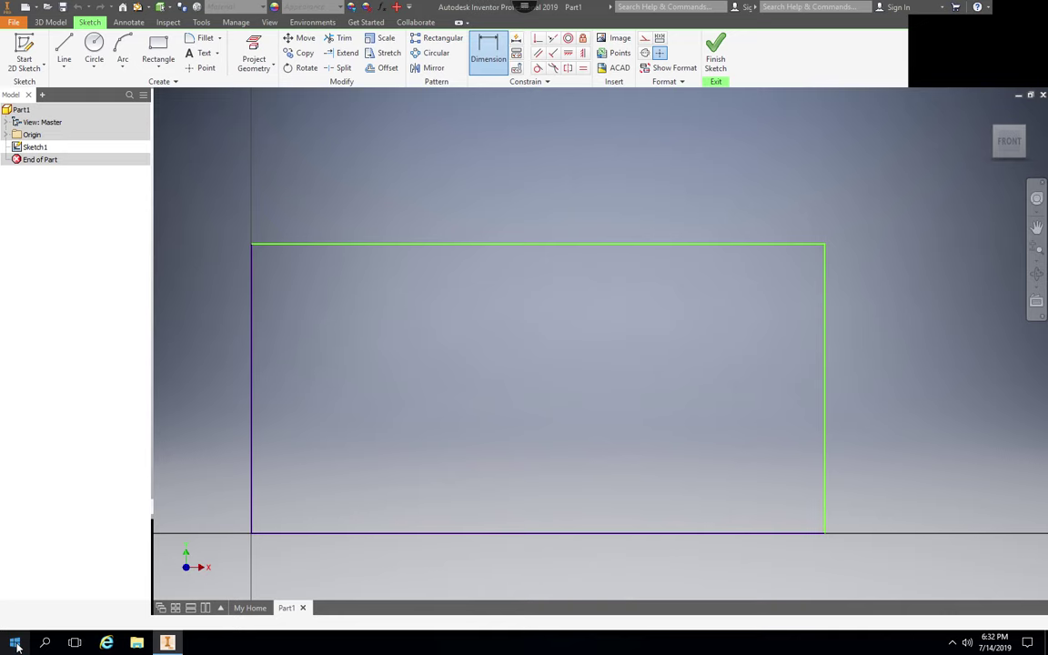
pyautogui.moveTo(13, 644)
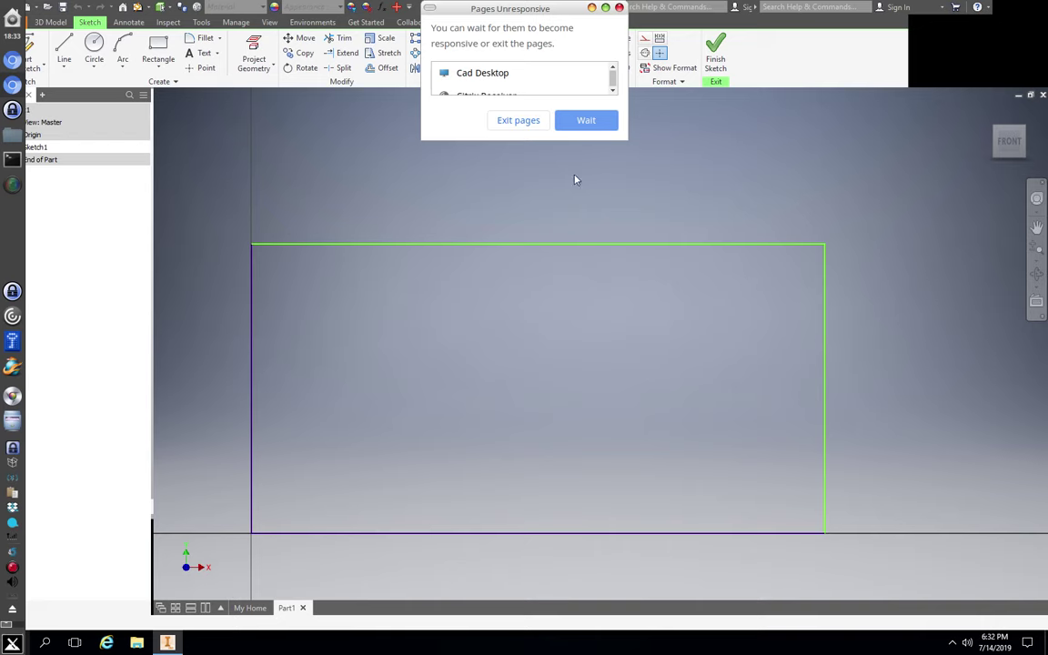
pyautogui.click(587, 121)
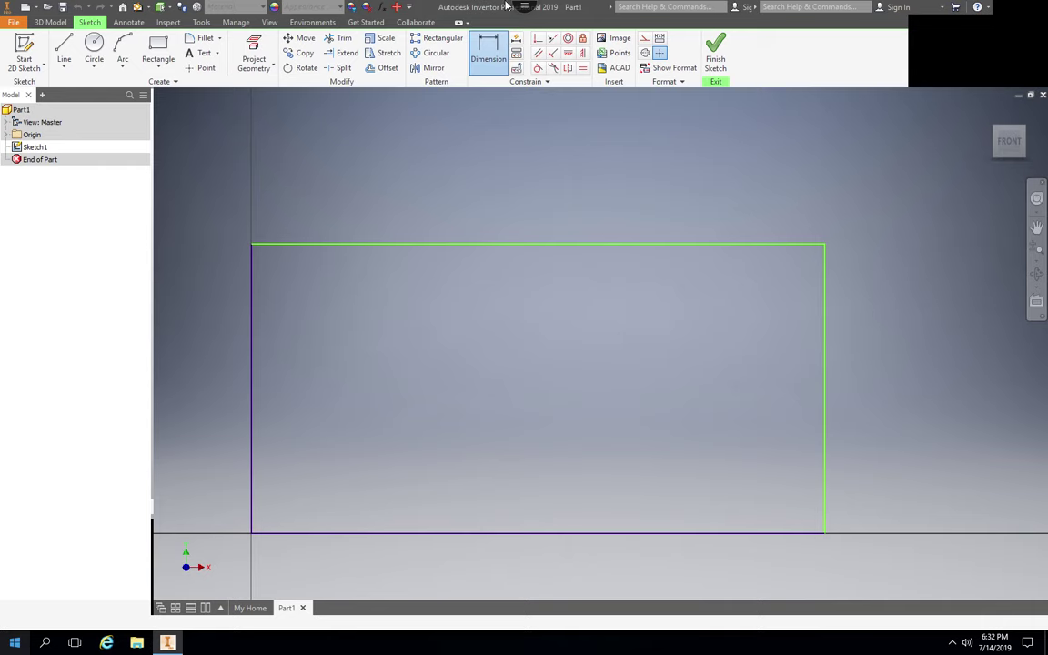
pyautogui.moveTo(524, 14)
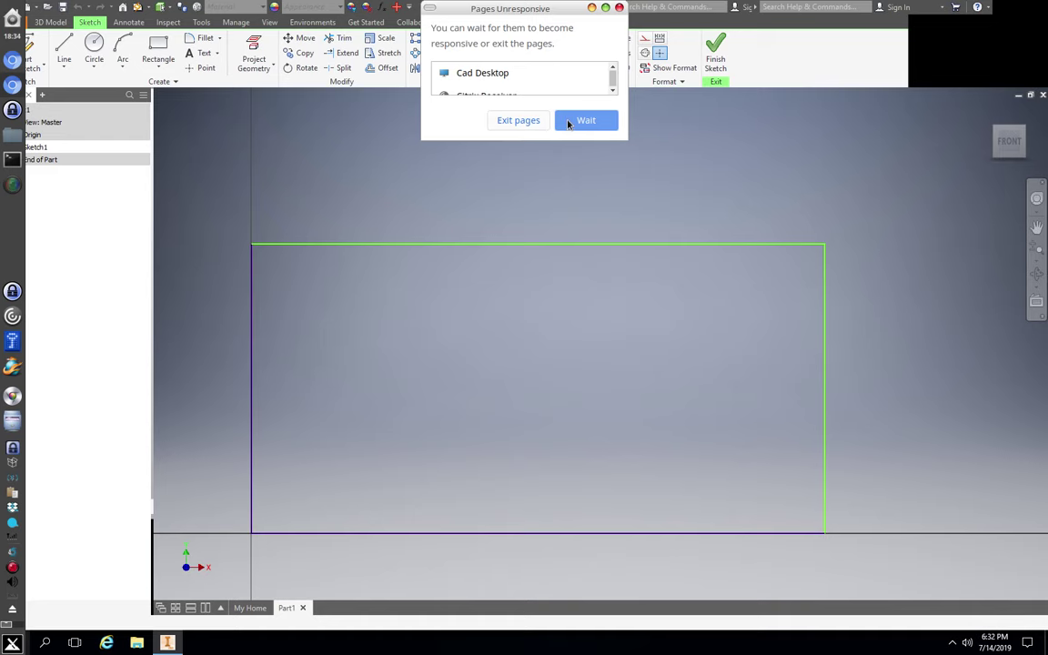
pyautogui.click(582, 121)
pyautogui.rightClick(14, 575)
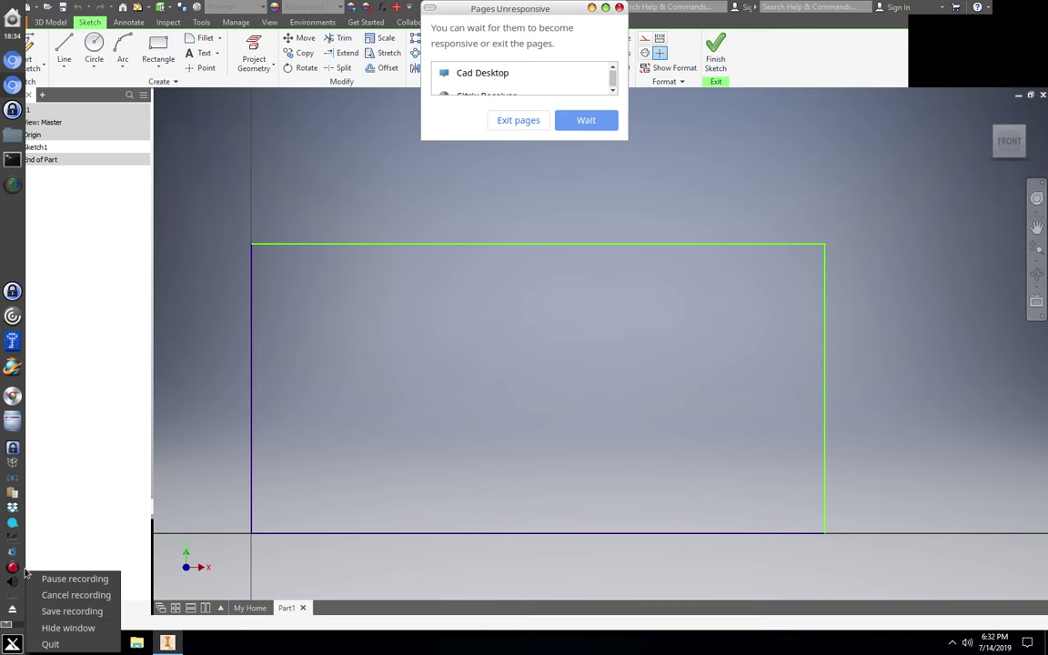
pyautogui.click(70, 579)
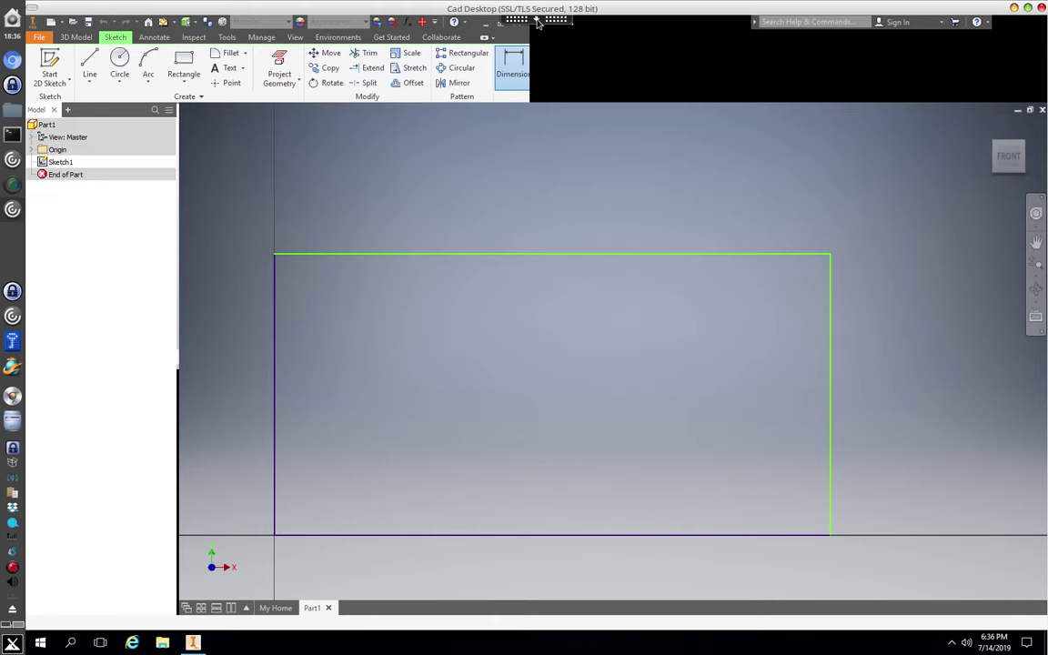
# - Try the remote desktop client in full screen and restore it to windowed display
pyautogui.moveTo(537, 26)
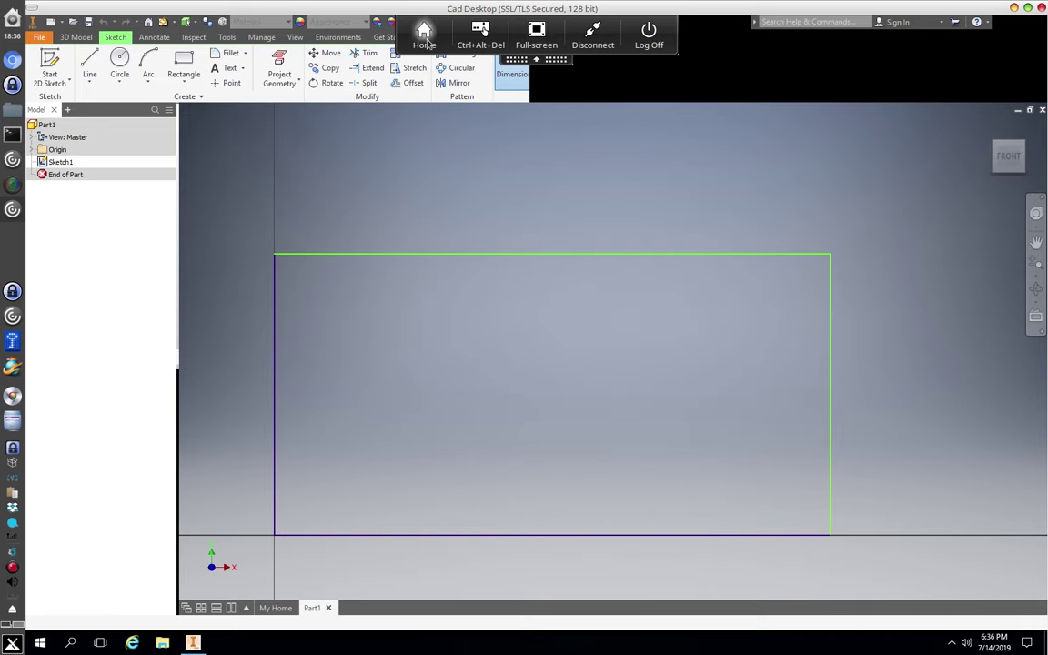
pyautogui.click(537, 36)
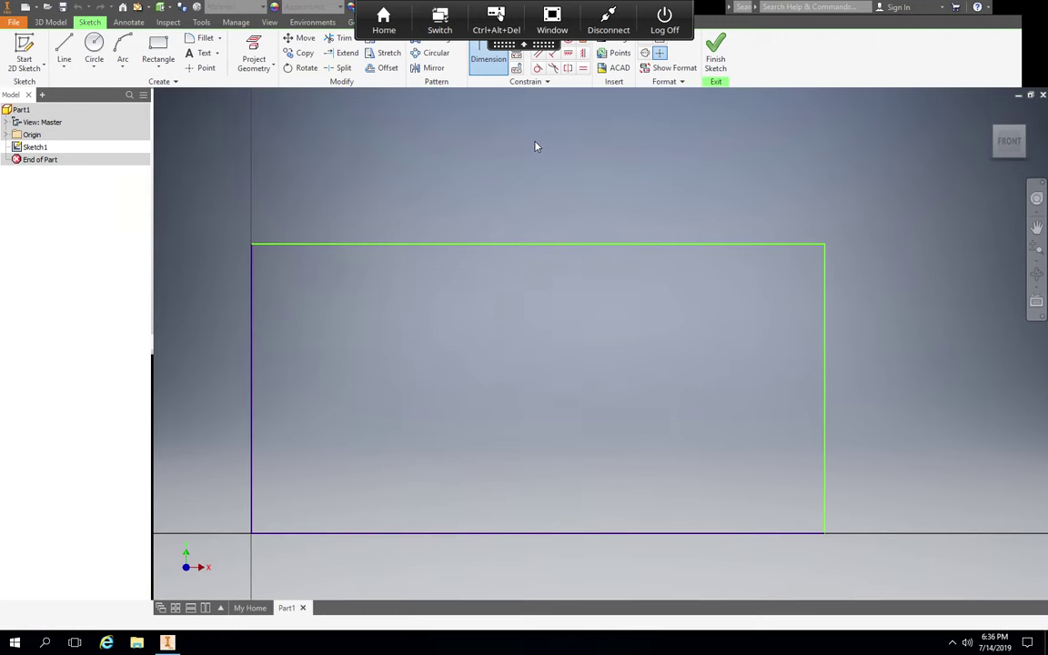
pyautogui.click(525, 45)
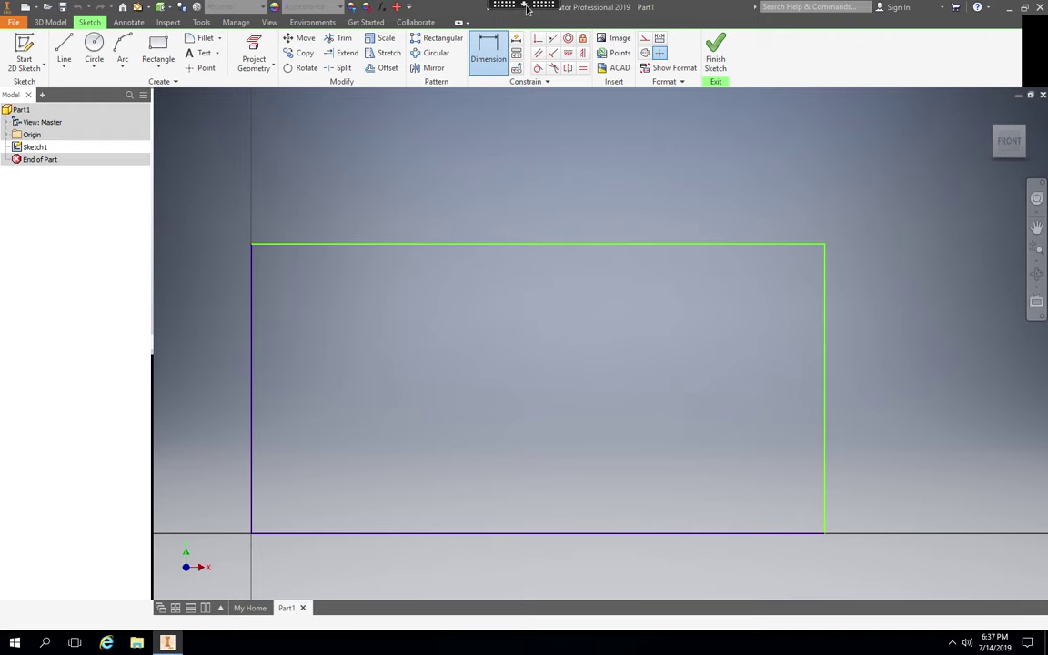
pyautogui.moveTo(524, 8)
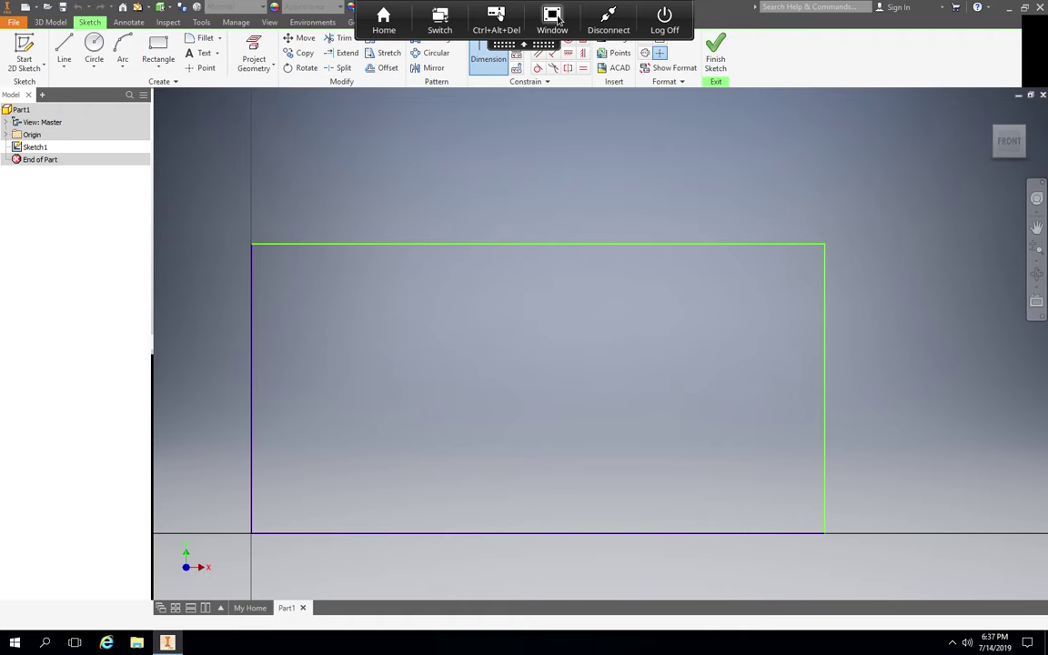
pyautogui.click(552, 18)
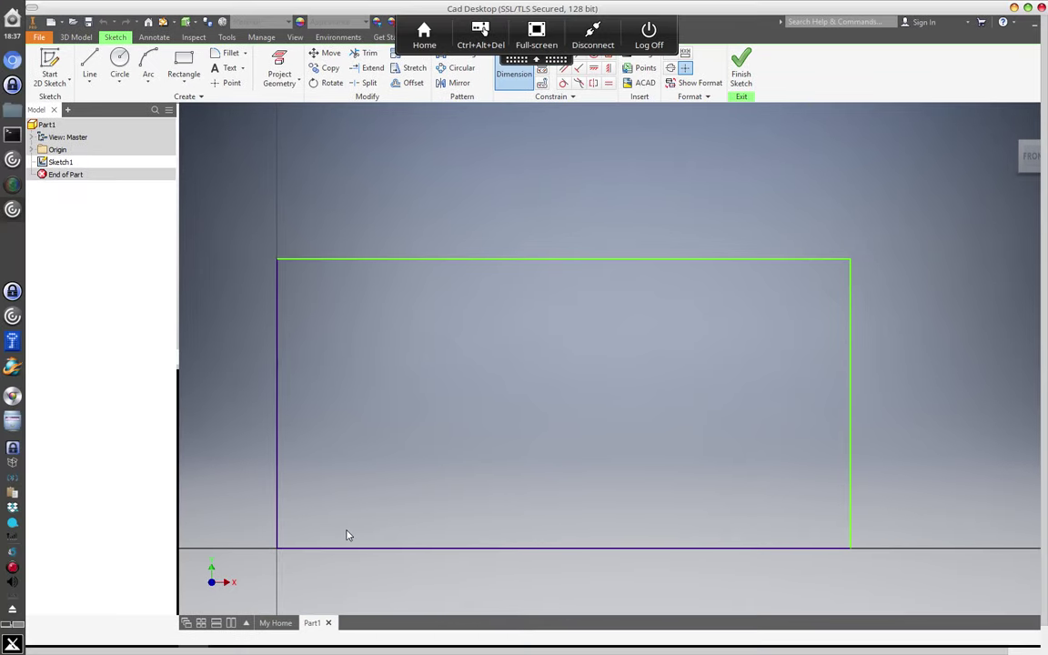
pyautogui.rightClick(13, 569)
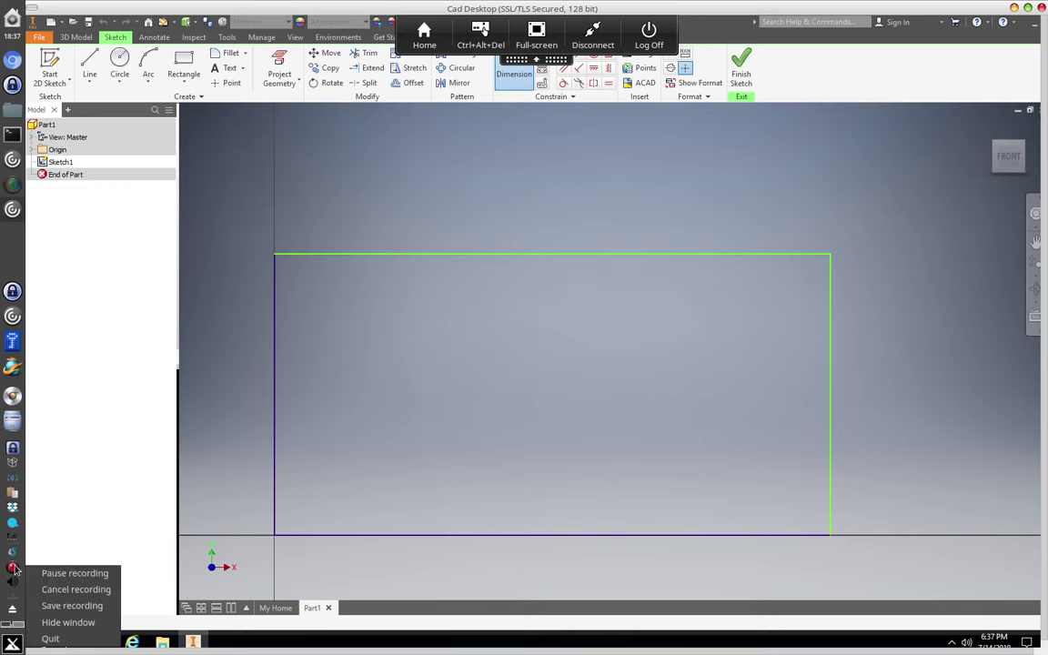
# - Put the Cad Desktop session in full screen and launch a second Autodesk Inventor Professional 2019 window
pyautogui.click(81, 579)
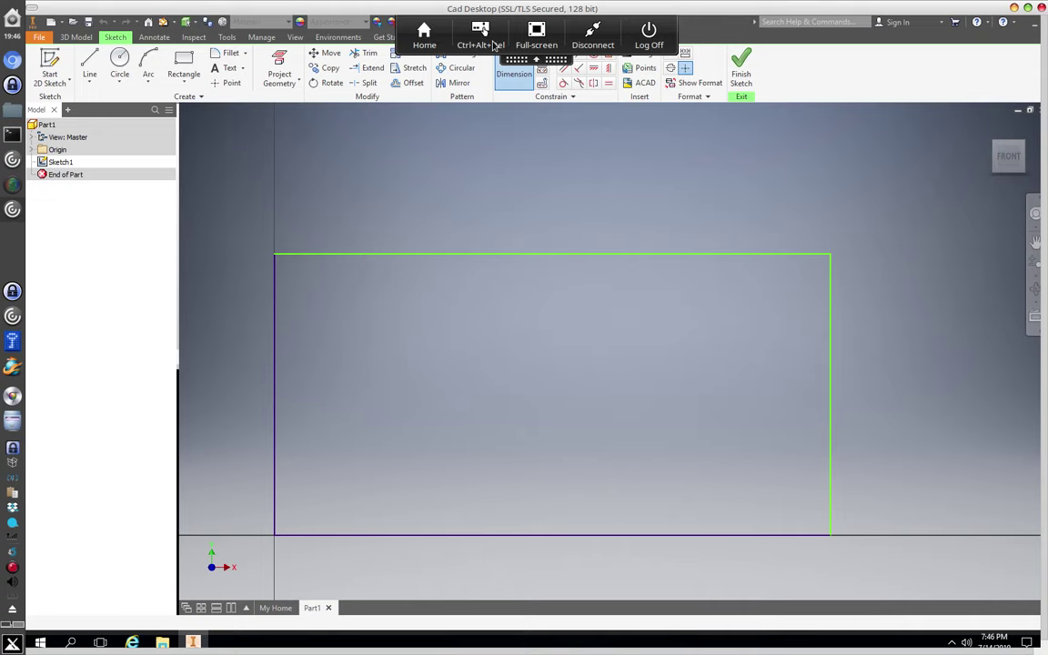
pyautogui.click(537, 41)
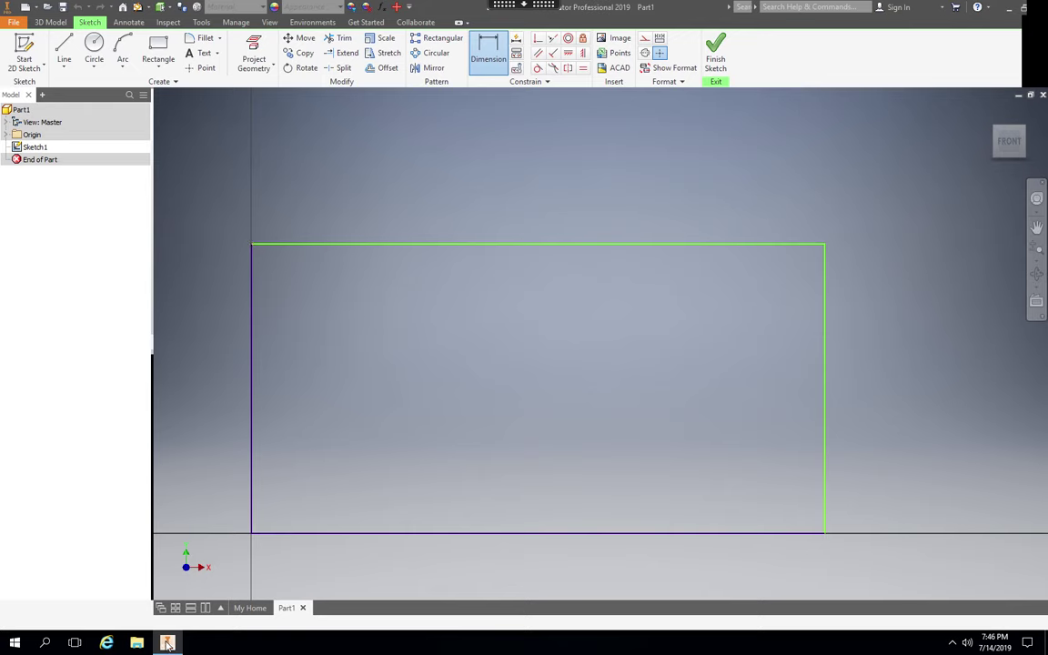
pyautogui.moveTo(167, 643)
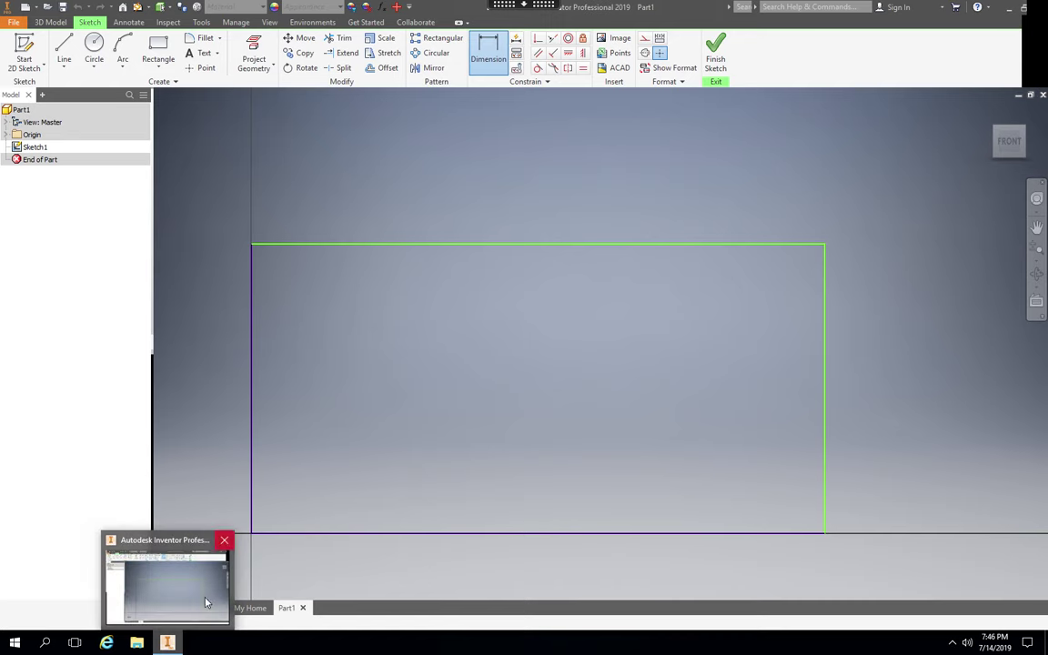
pyautogui.click(173, 644)
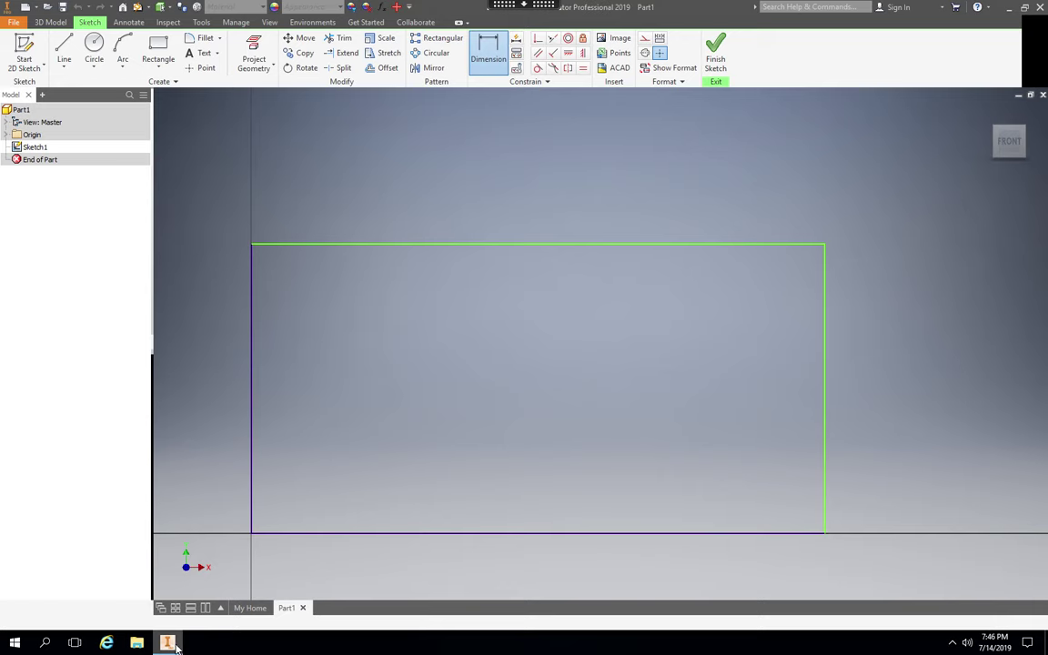
pyautogui.rightClick(176, 645)
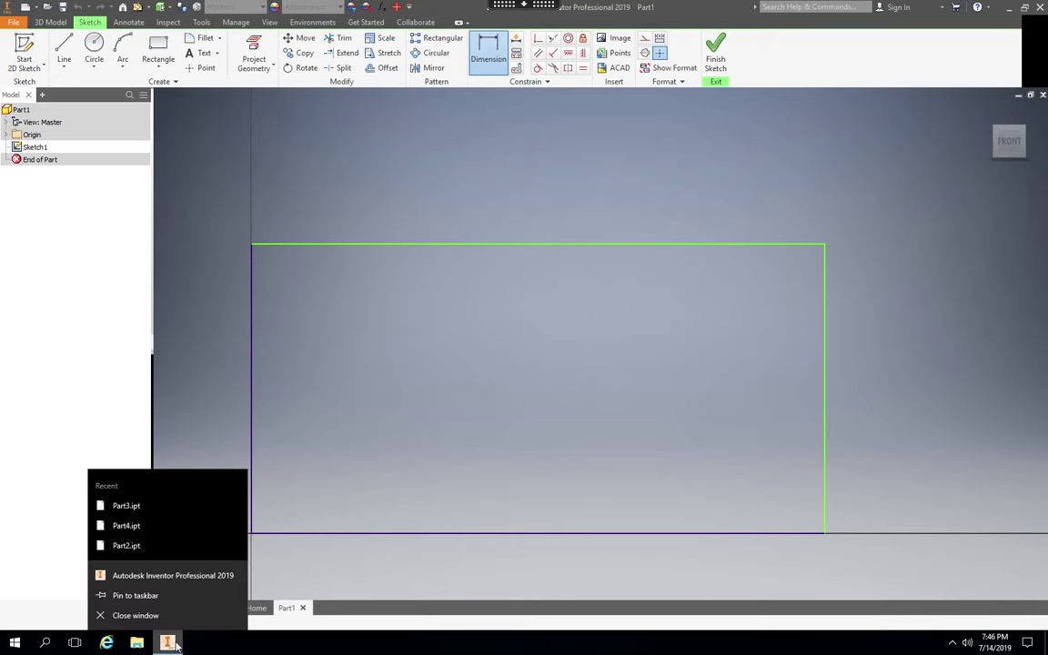
pyautogui.click(190, 575)
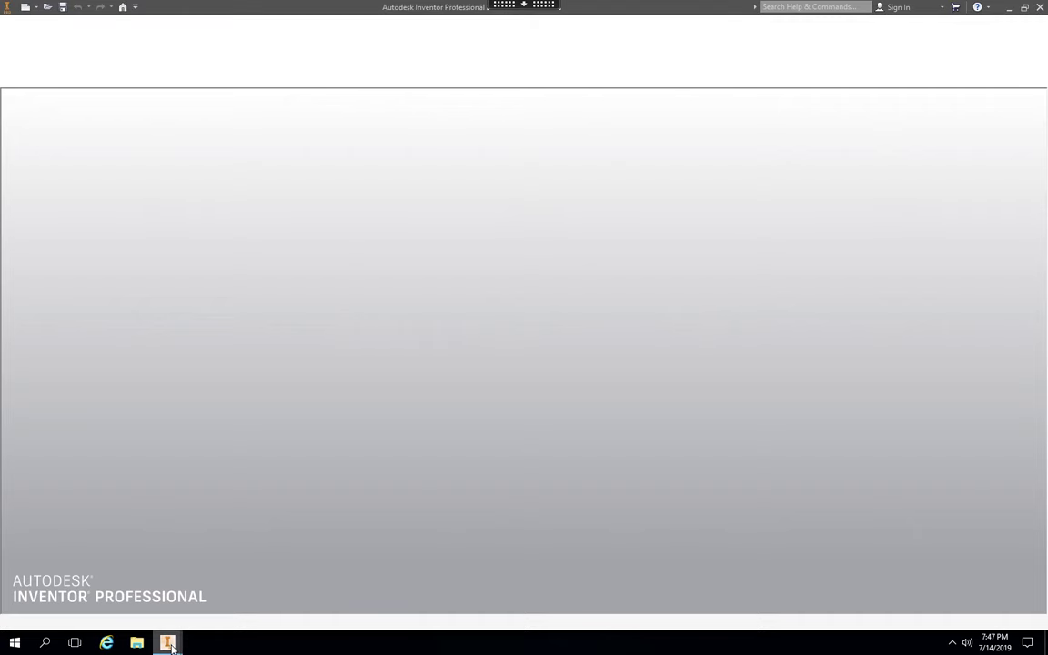
# - Try to close the unresponsive Inventor window that holds the Part1 sketch
pyautogui.moveTo(171, 647)
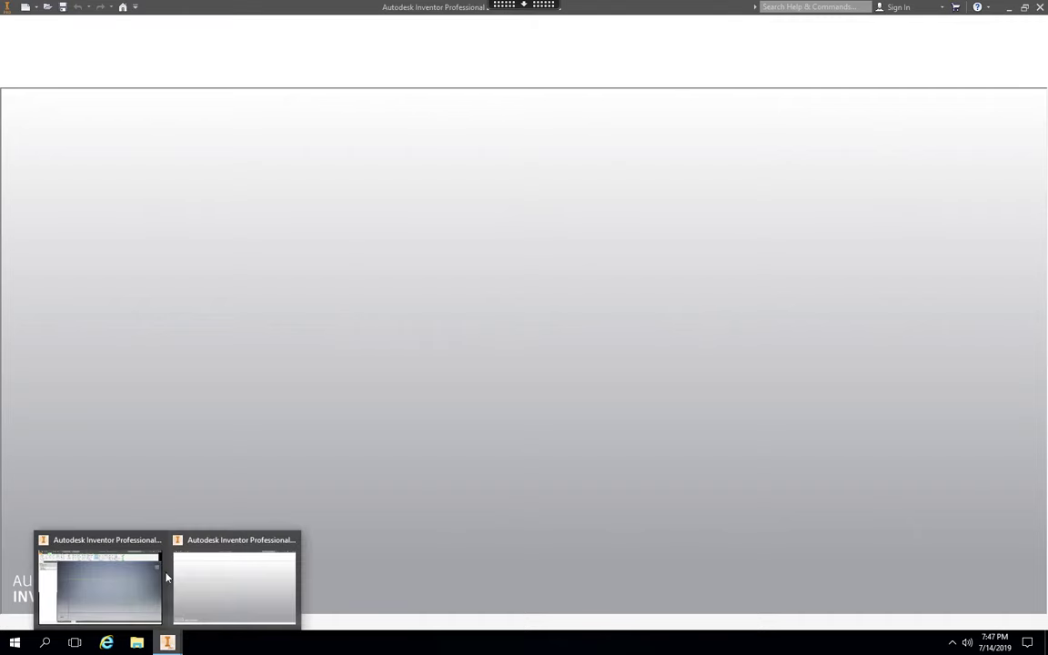
pyautogui.moveTo(158, 541)
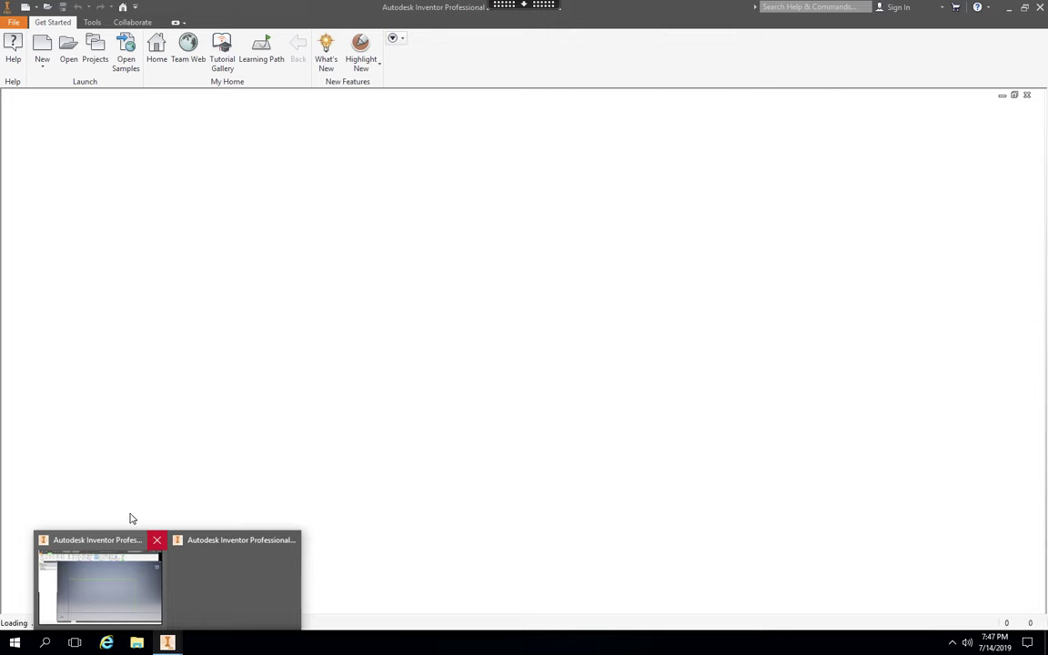
pyautogui.click(159, 555)
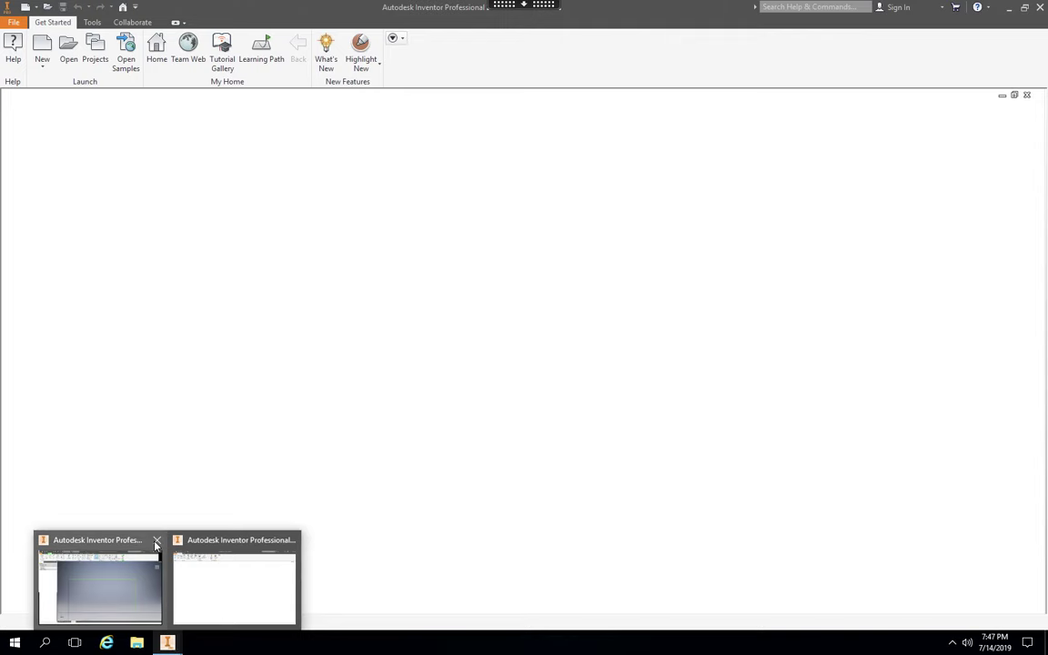
pyautogui.moveTo(156, 544)
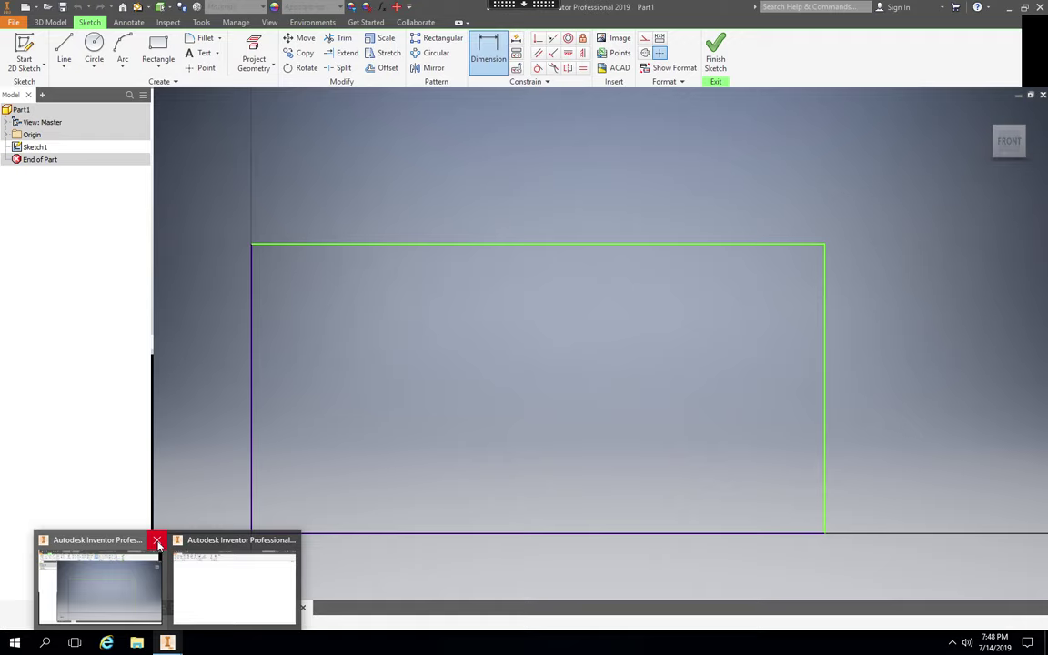
pyautogui.click(157, 543)
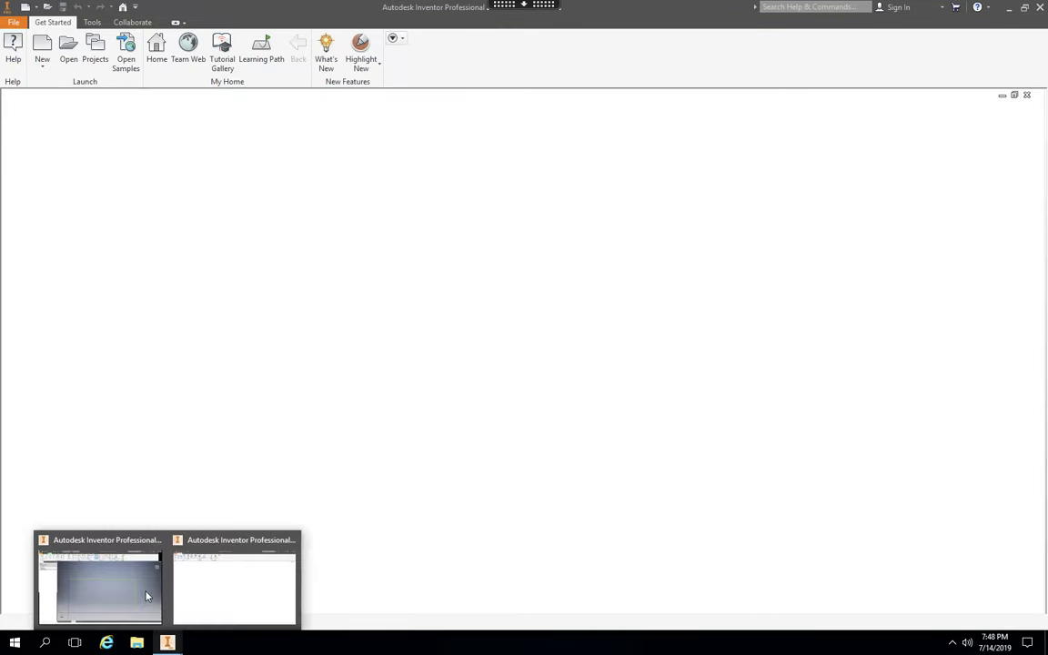
pyautogui.click(145, 595)
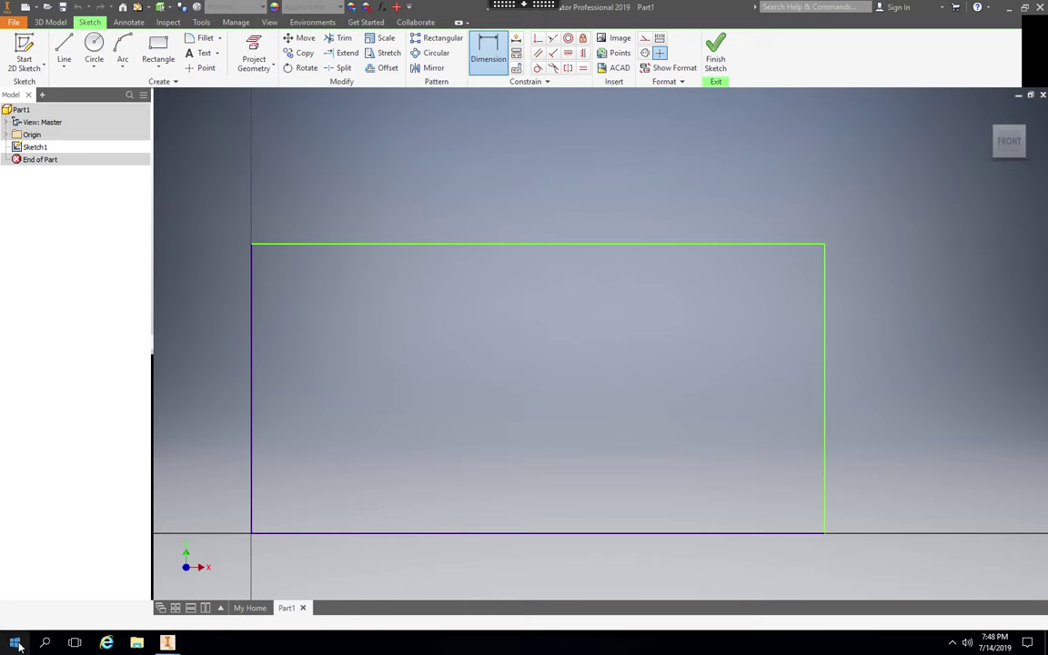
# - Open Task Manager and close the second Inventor window showing the My Home page
pyautogui.rightClick(16, 644)
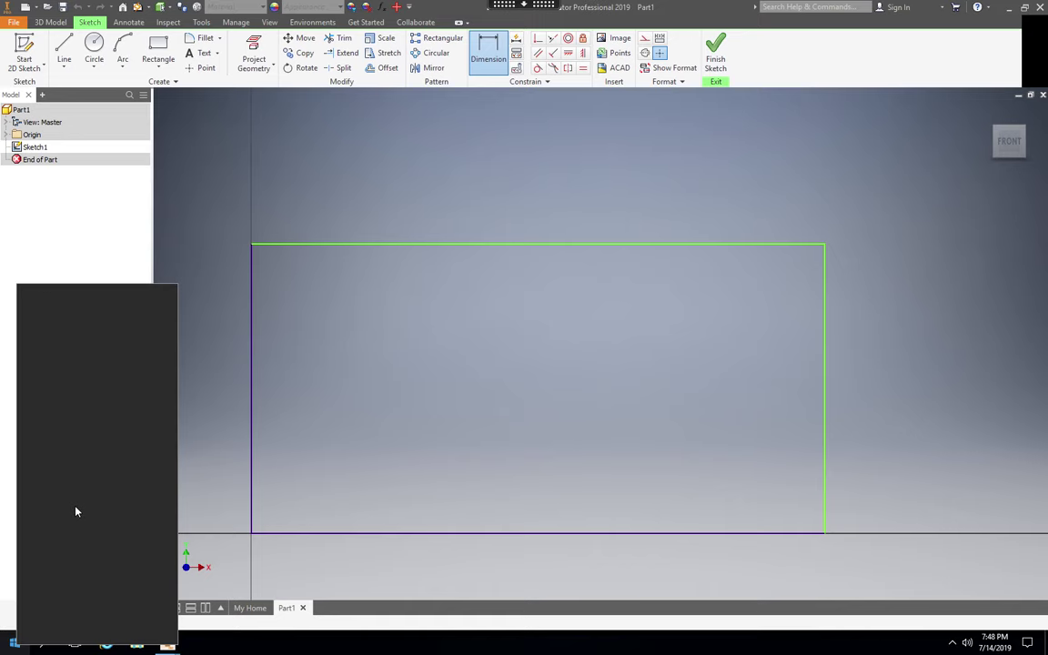
pyautogui.click(76, 512)
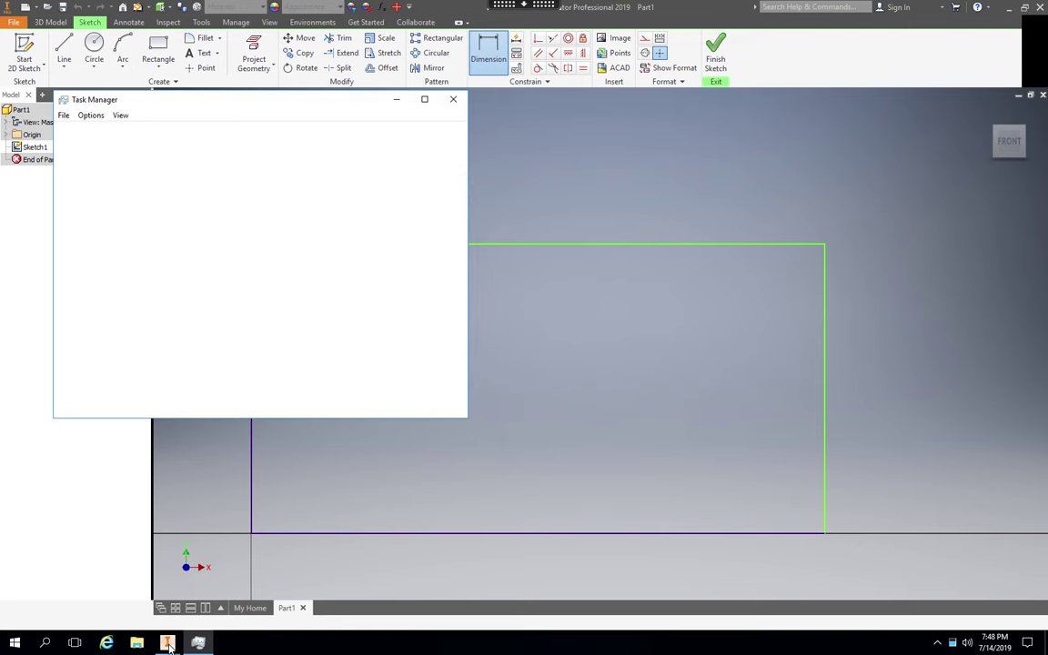
pyautogui.click(168, 644)
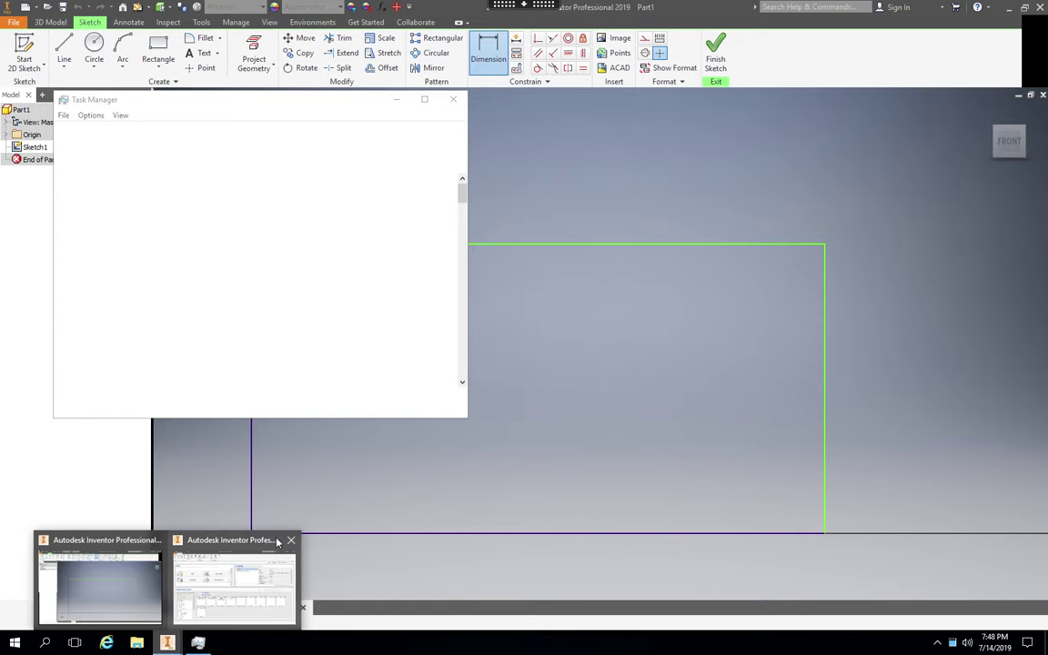
pyautogui.click(280, 546)
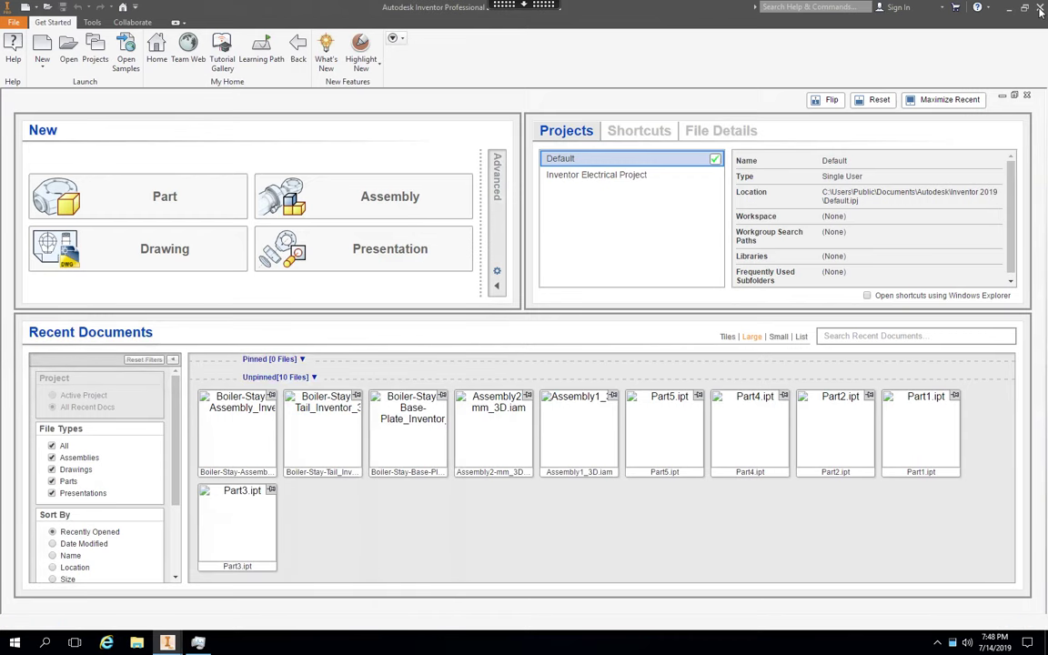
pyautogui.click(1039, 8)
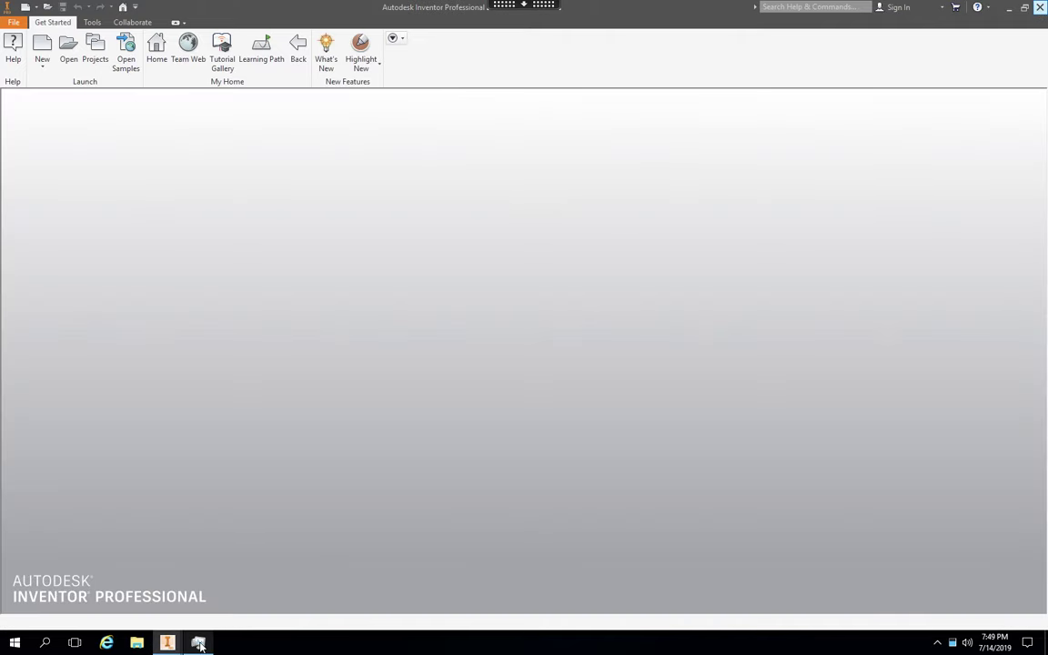
# - End the unresponsive Autodesk Inventor task from Task Manager
pyautogui.moveTo(198, 644)
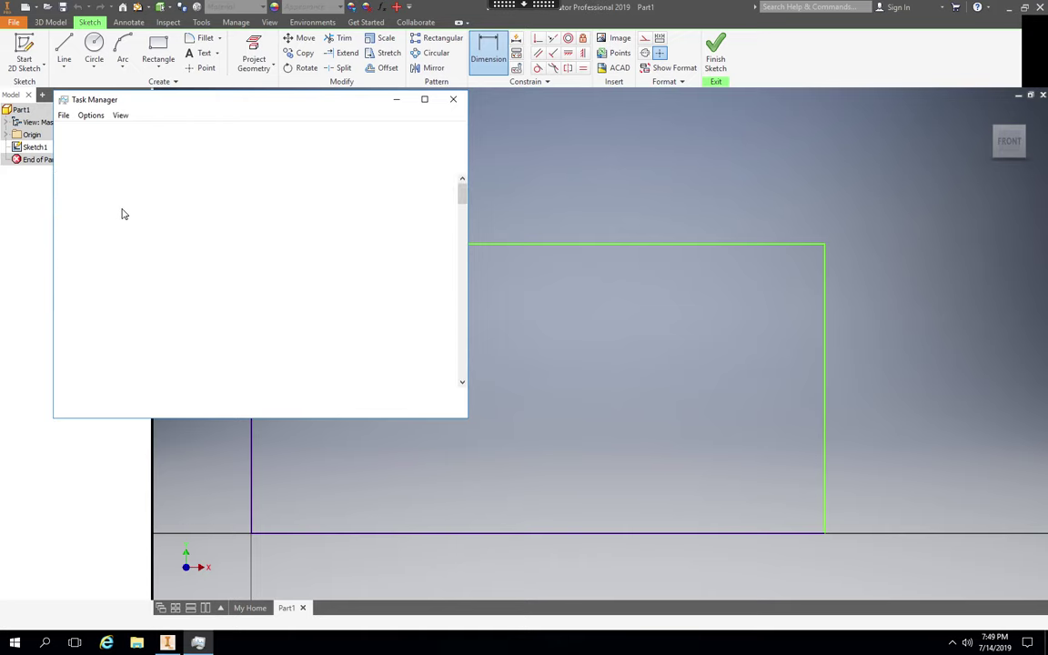
pyautogui.rightClick(124, 212)
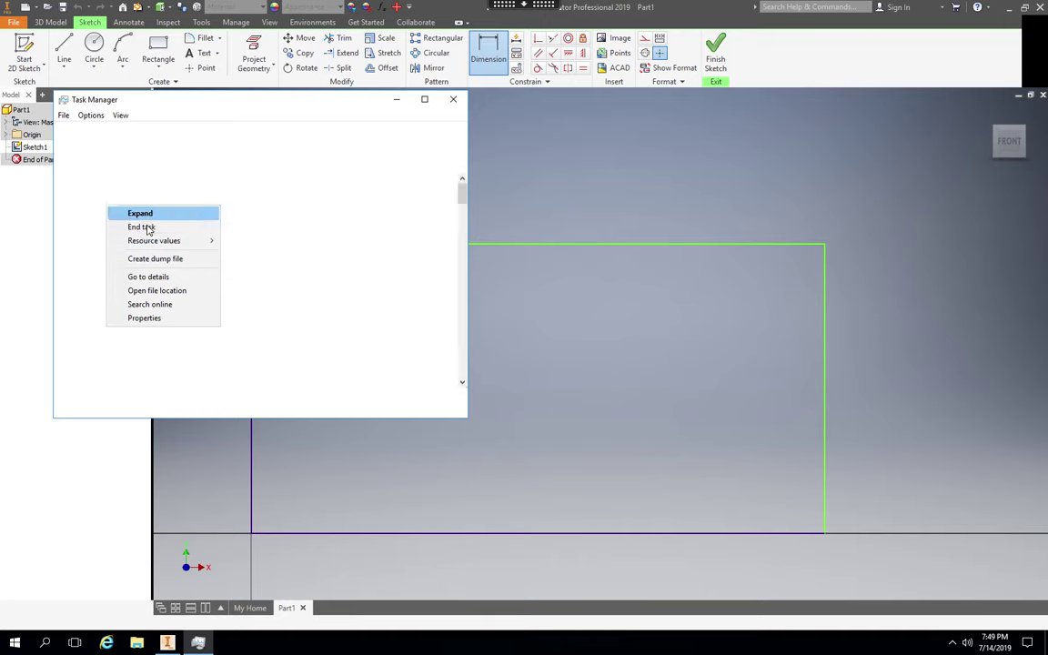
pyautogui.click(141, 227)
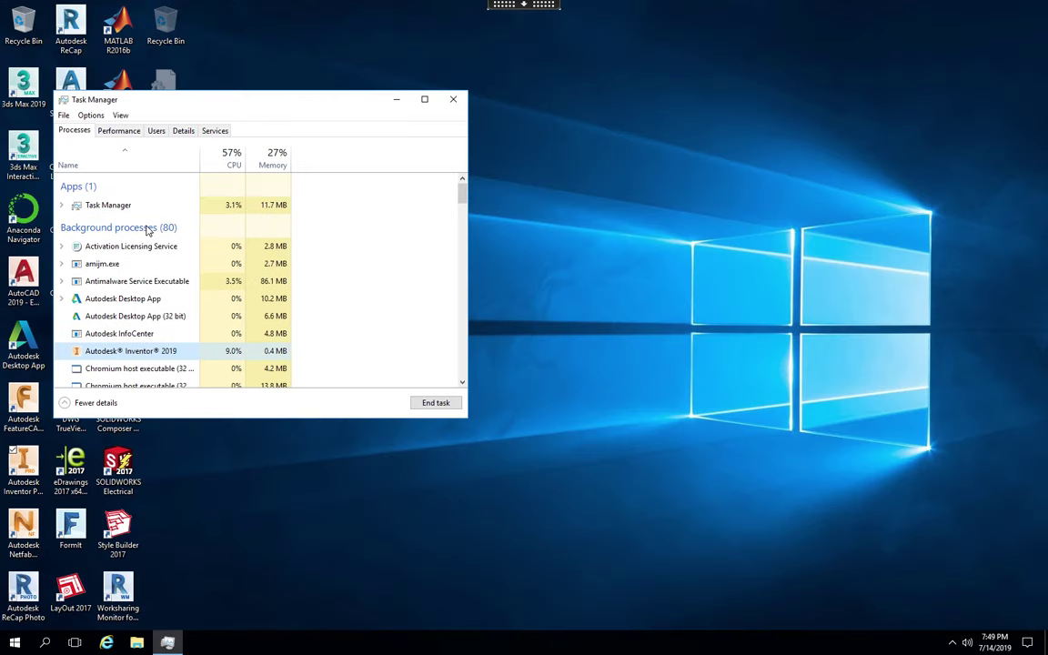
# - Move Task Manager clear of the desktop shortcuts and examine the remote machine's CPU performance graphs
pyautogui.moveTo(338, 106); pyautogui.dragTo(779, 52)
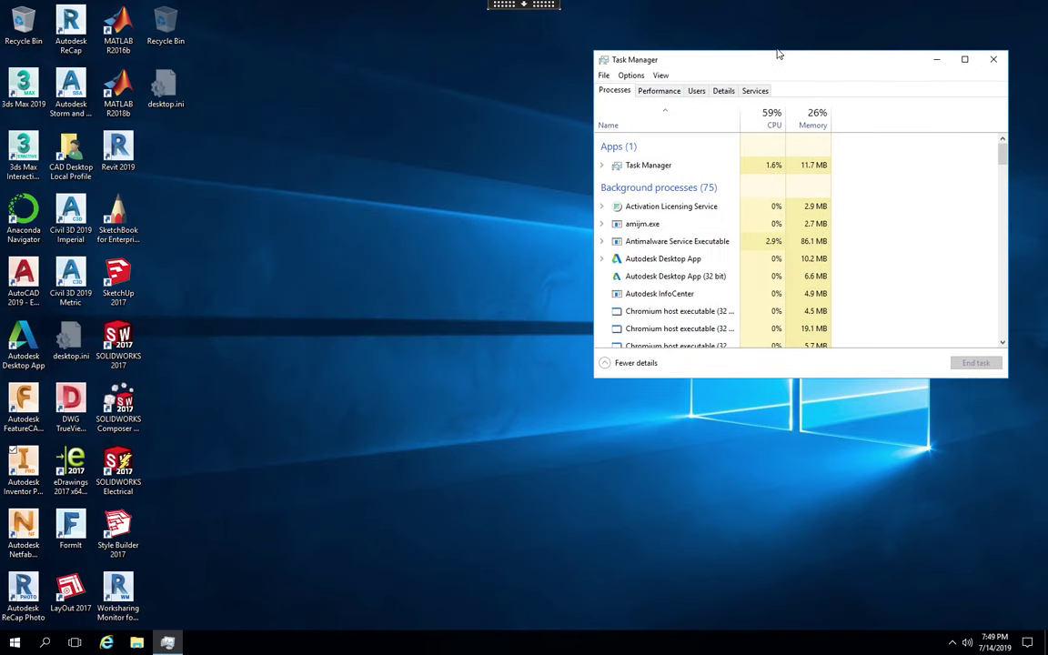
pyautogui.click(676, 84)
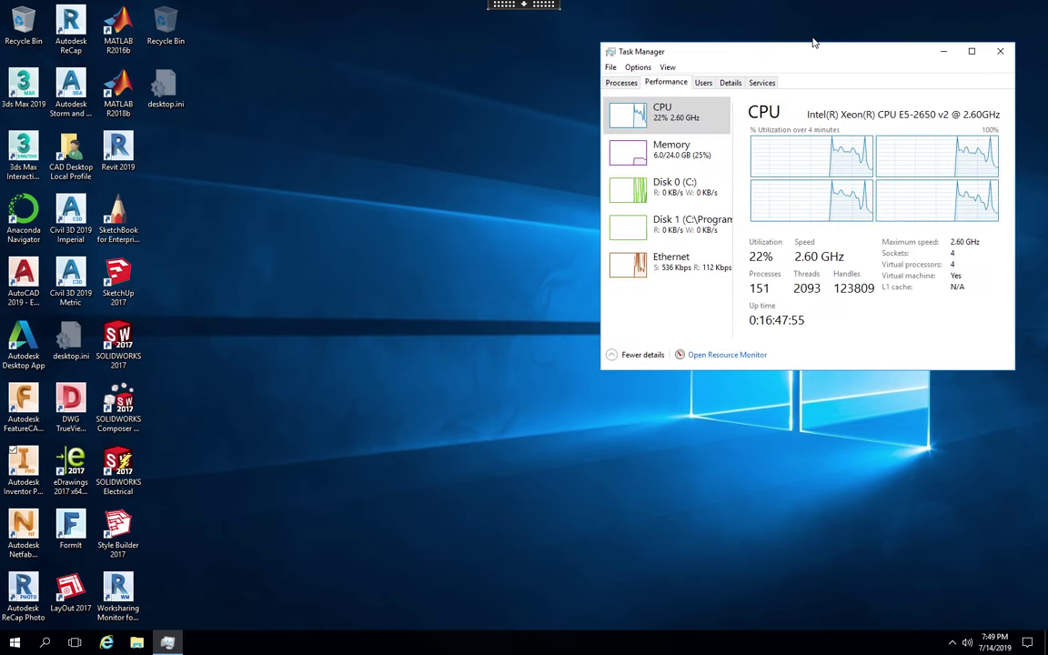
pyautogui.moveTo(816, 41); pyautogui.dragTo(818, 41)
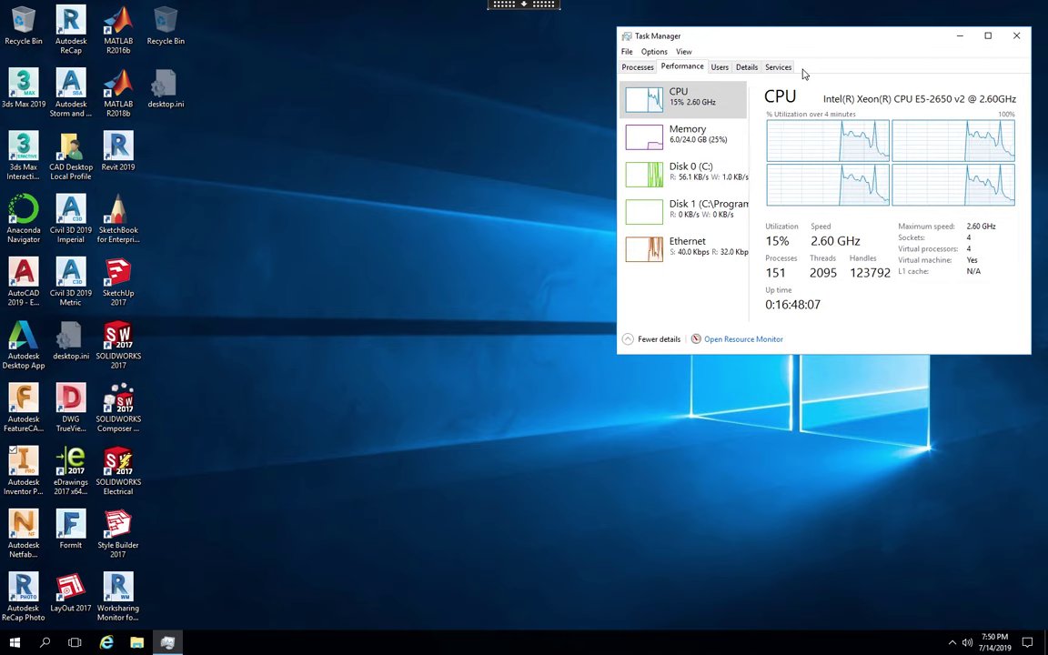
# - Relaunch Autodesk Inventor Professional and create a new part from the English Standard (in).ipt template
pyautogui.click(26, 464)
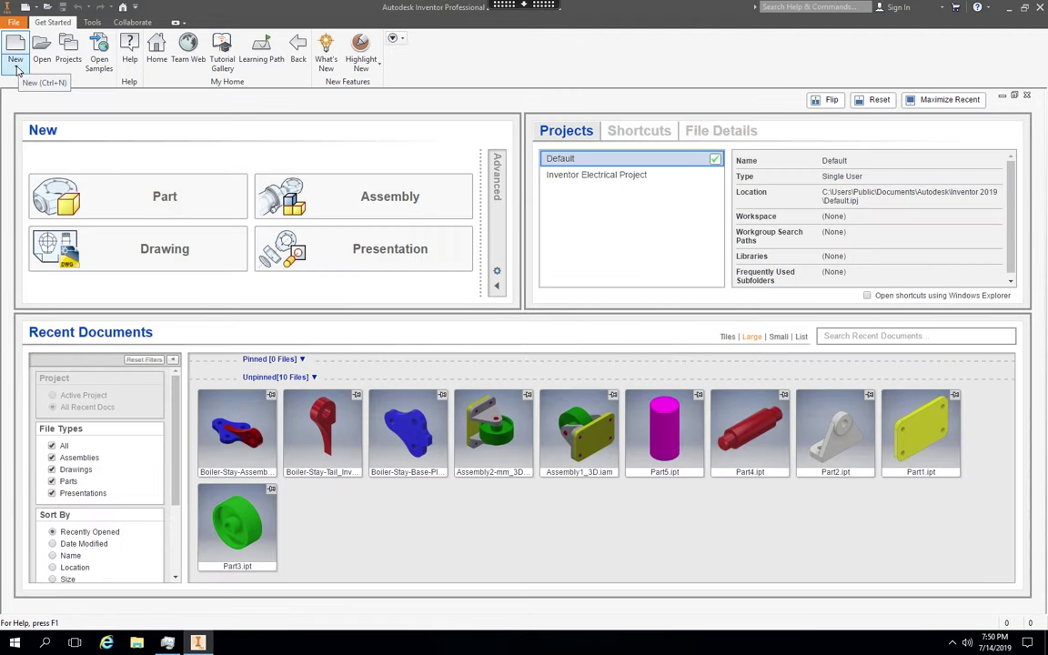
pyautogui.click(17, 71)
pyautogui.click(36, 102)
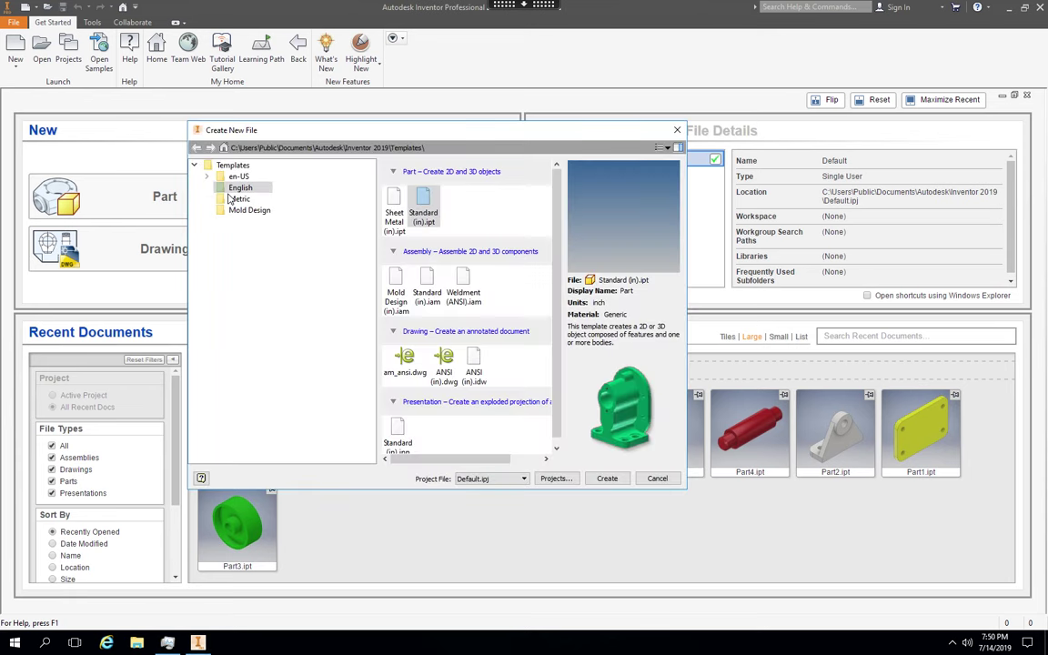
pyautogui.click(419, 209)
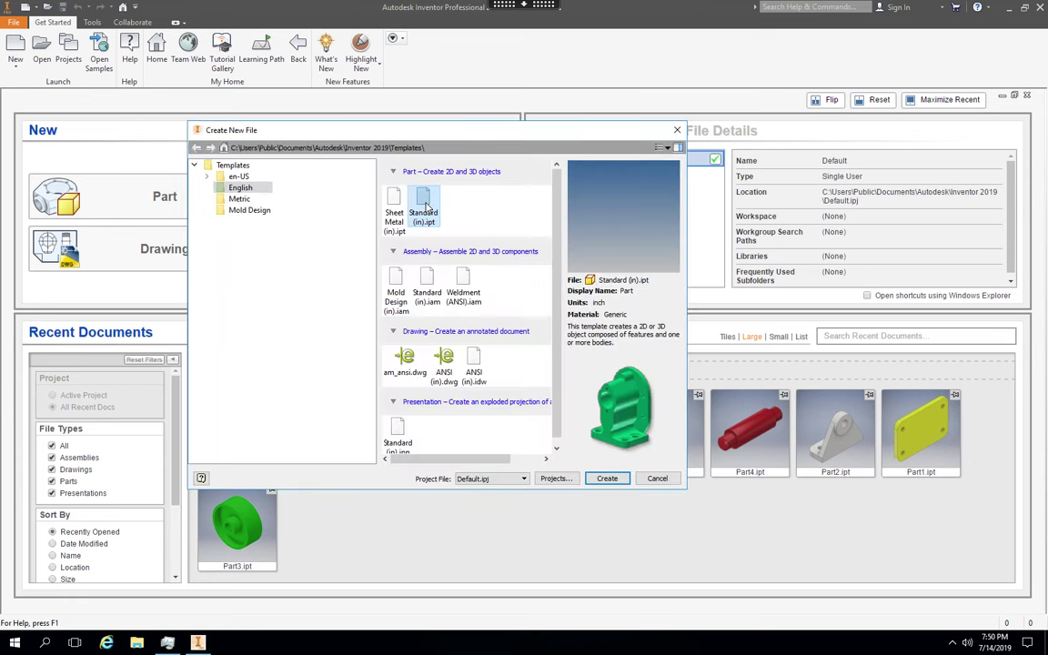
pyautogui.doubleClick(424, 207)
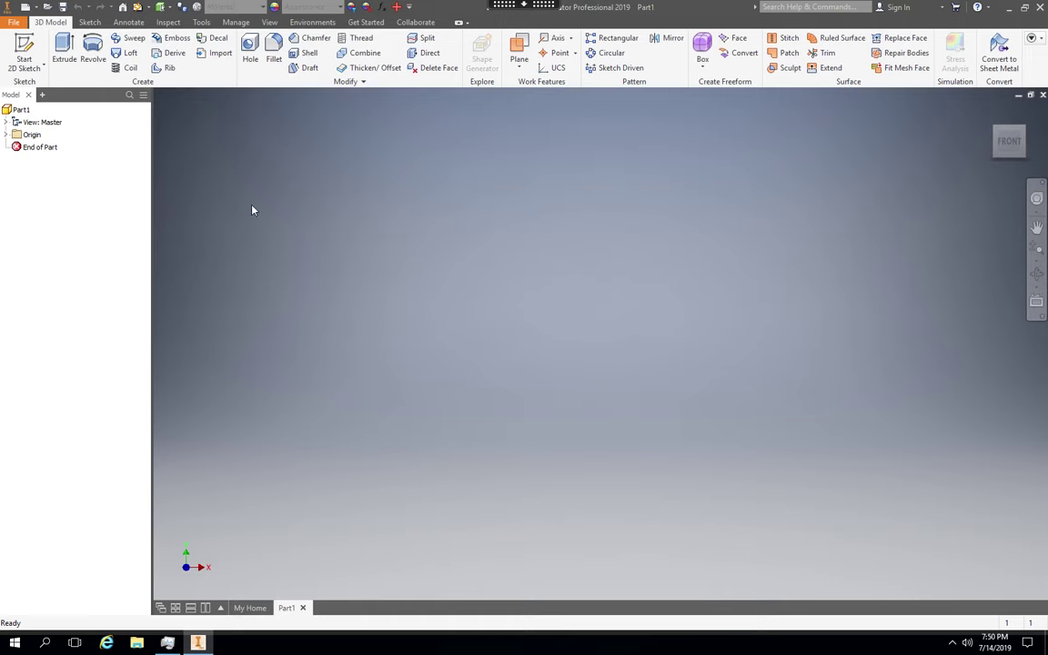
# - Start a 2D sketch on the XY plane of the new part
pyautogui.click(44, 70)
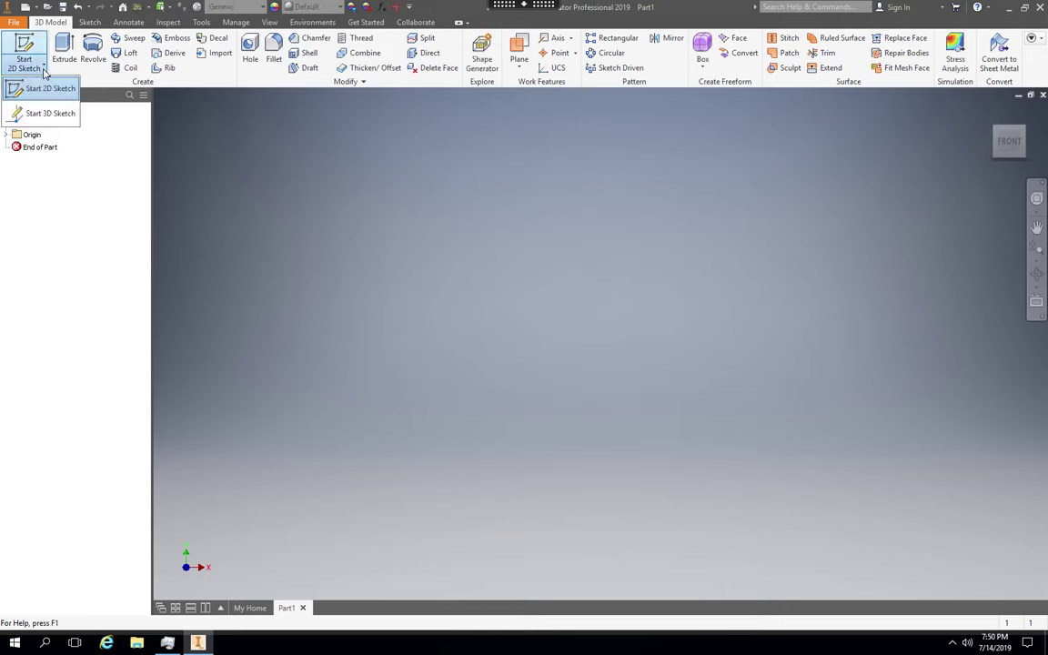
pyautogui.click(46, 97)
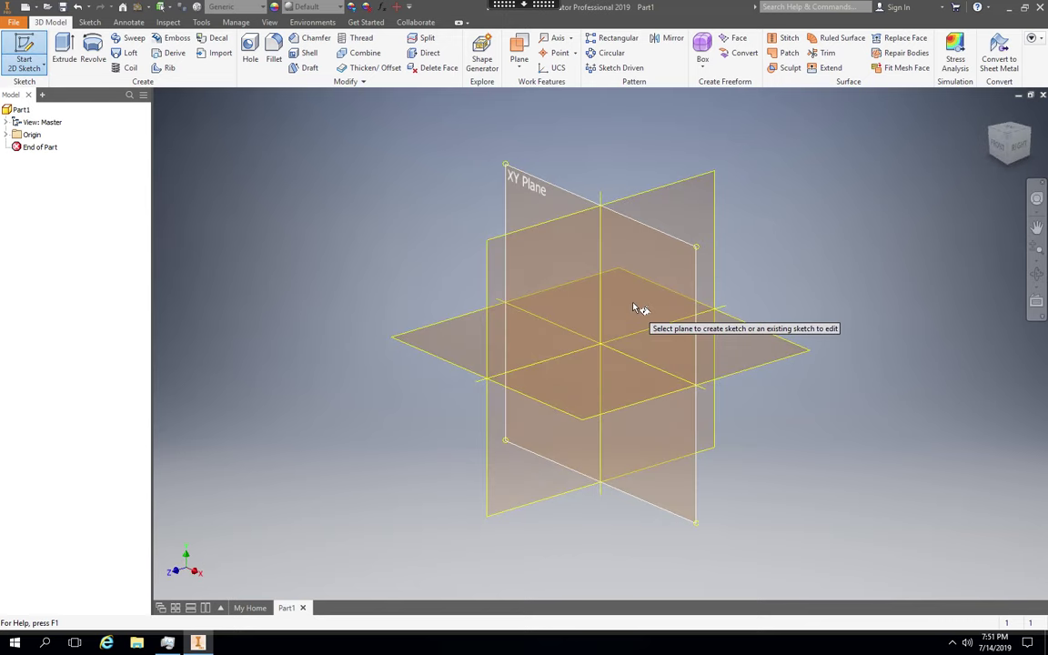
pyautogui.click(636, 300)
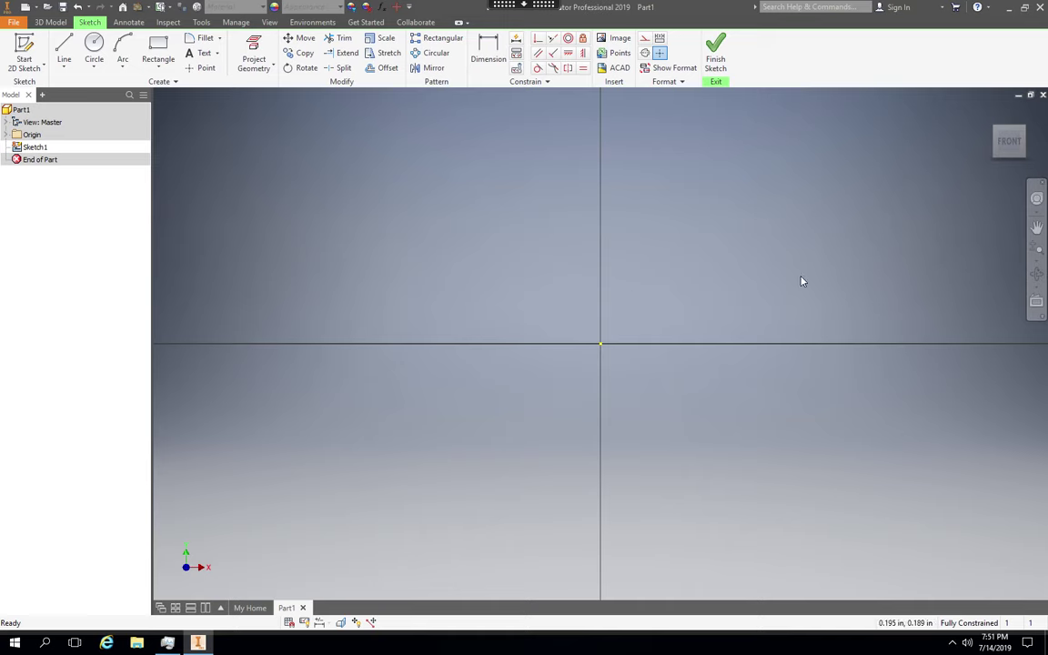
# - Sketch a rectangle about 0.832 in wide and 0.336 in high, with its lower-left corner on the origin
pyautogui.click(158, 50)
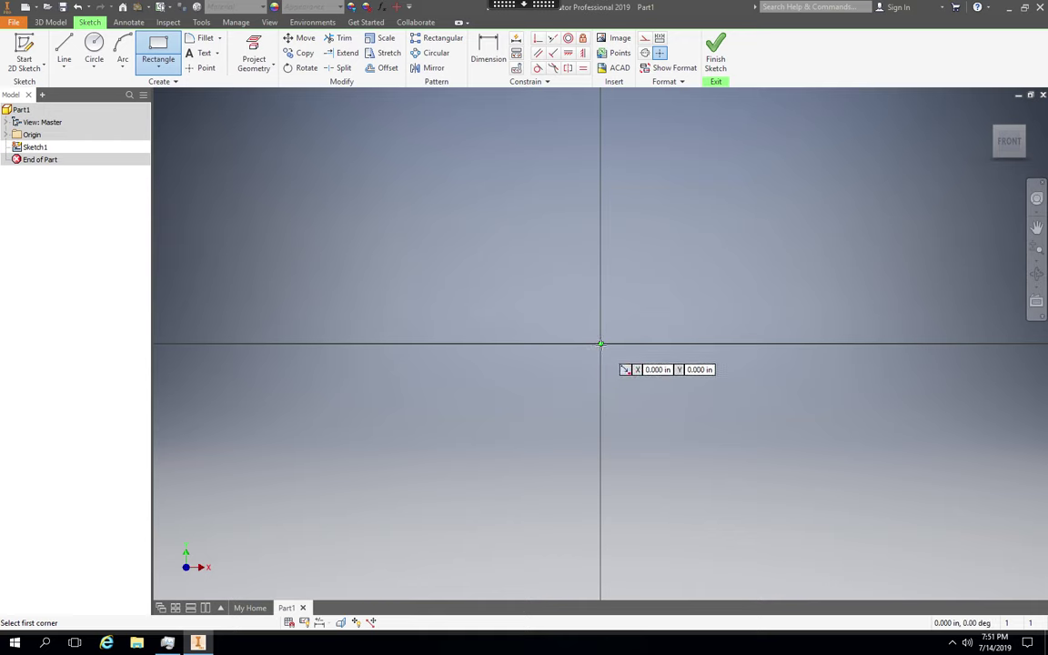
pyautogui.click(599, 344)
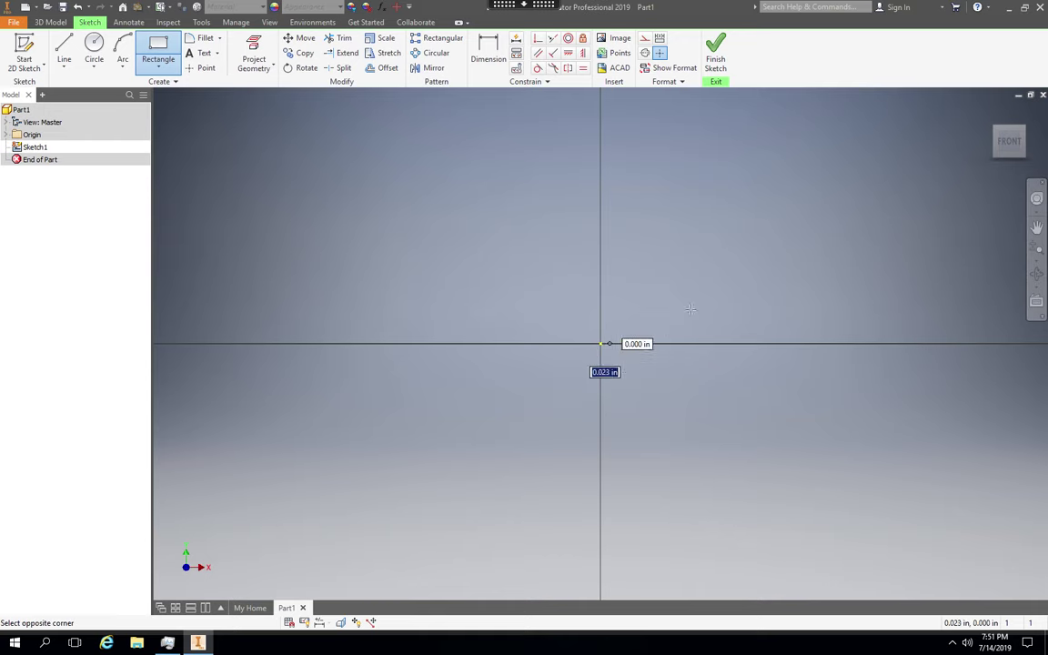
pyautogui.click(914, 217)
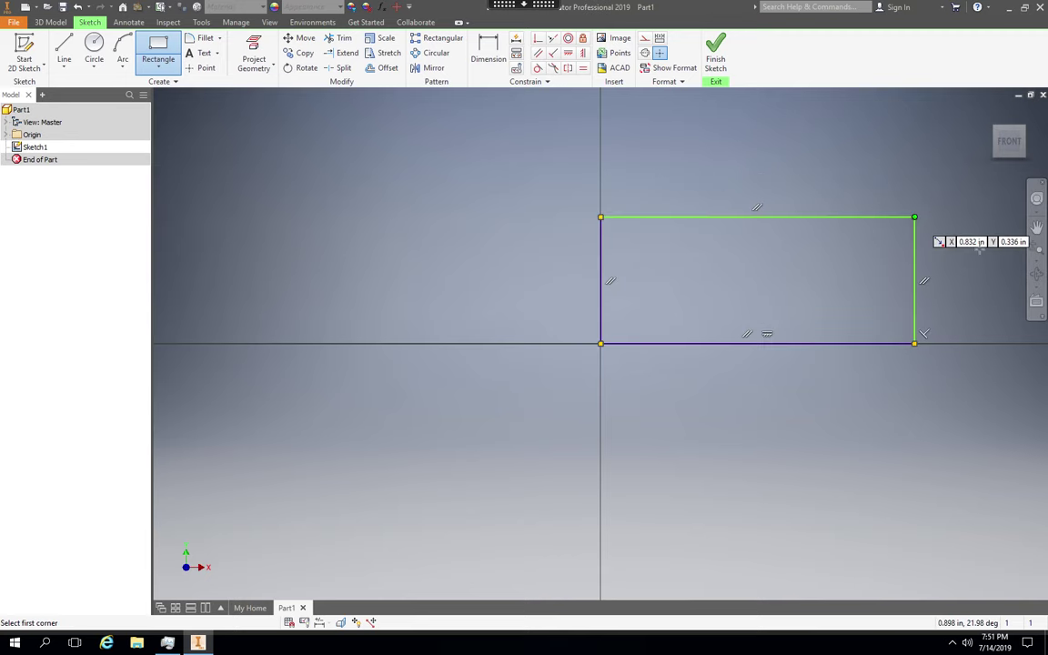
pyautogui.click(1036, 226)
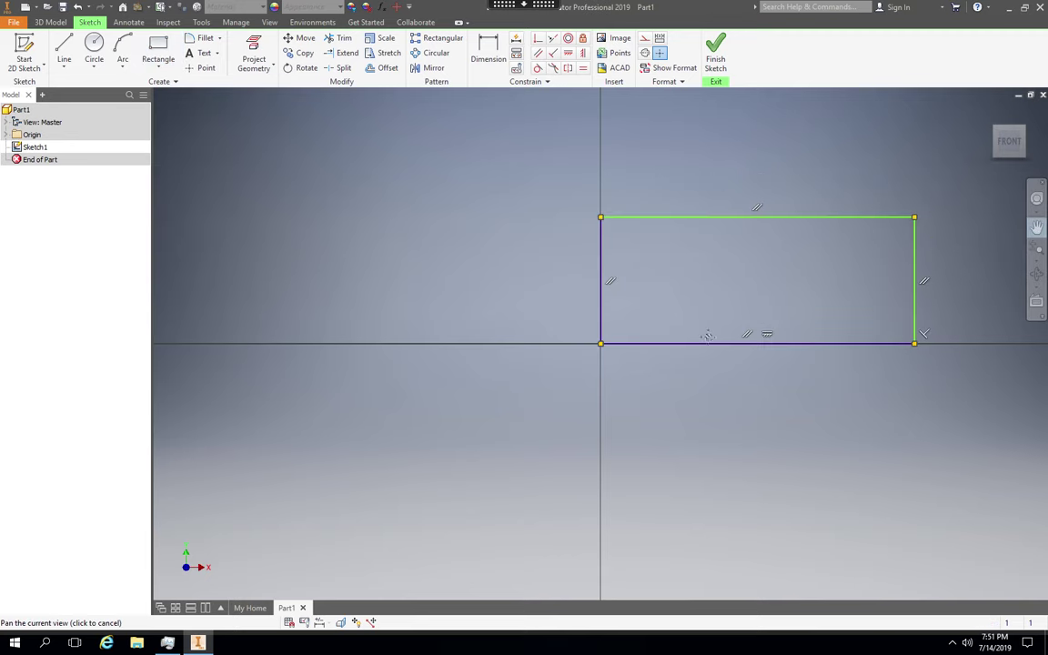
pyautogui.moveTo(679, 353); pyautogui.dragTo(662, 358)
pyautogui.scroll(2, 661, 359)
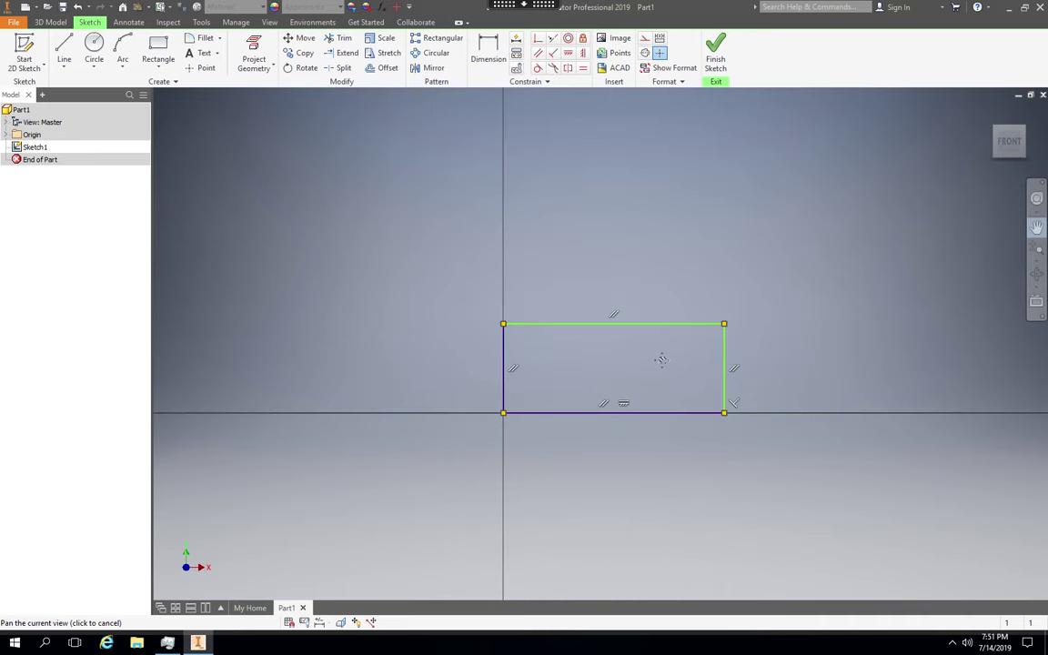
# - Dimension the rectangle's top edge above the shape and set its width to 5 in
pyautogui.scroll(-2, 662, 359)
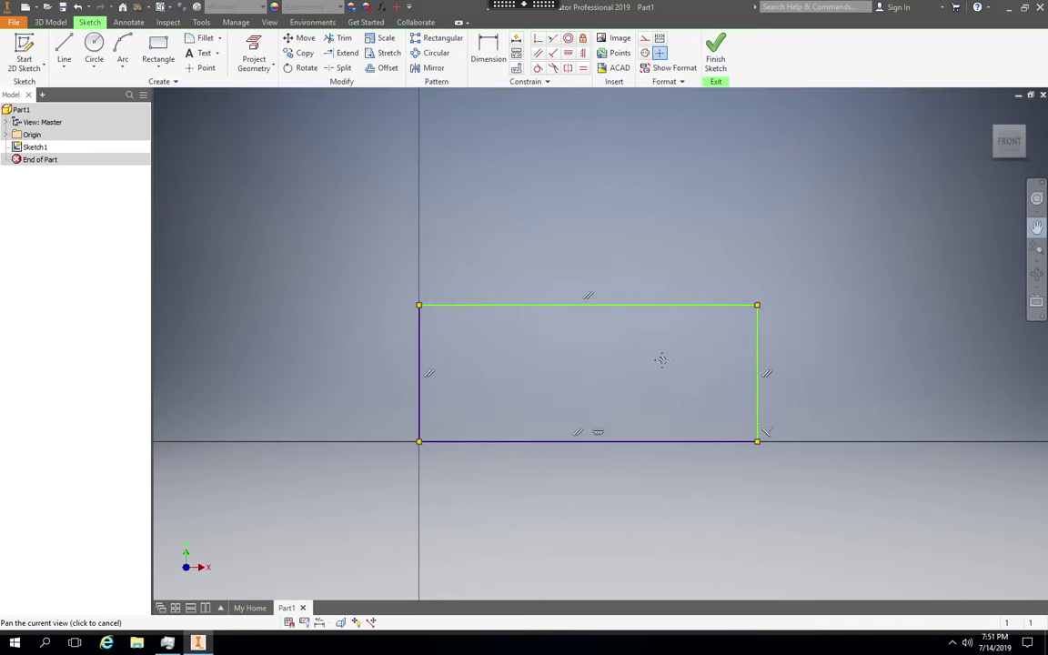
pyautogui.scroll(-4, 662, 359)
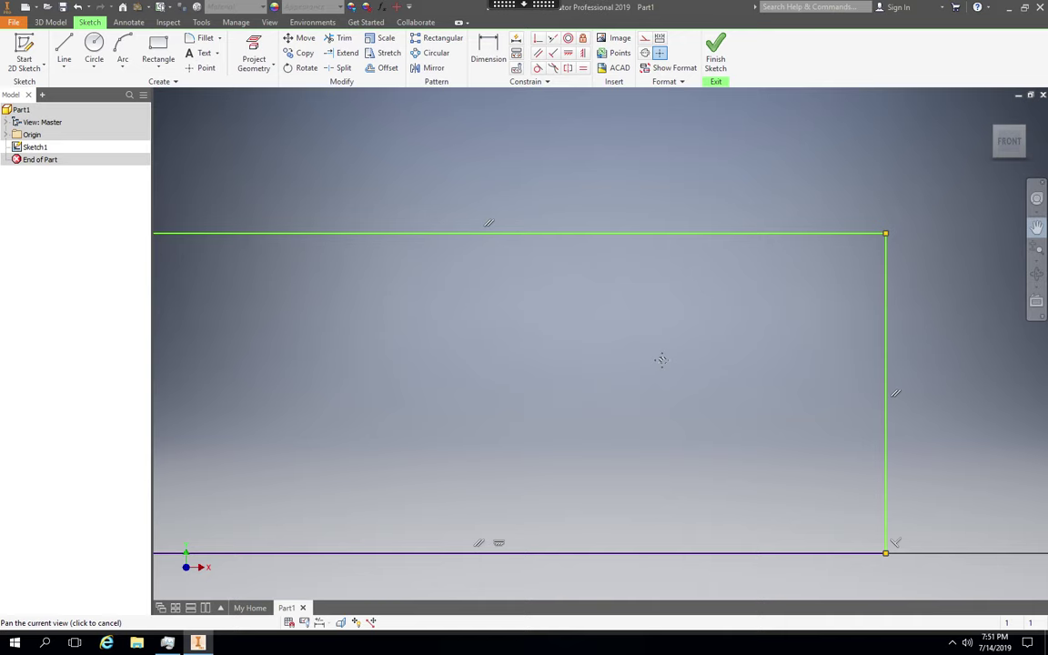
pyautogui.scroll(2, 661, 359)
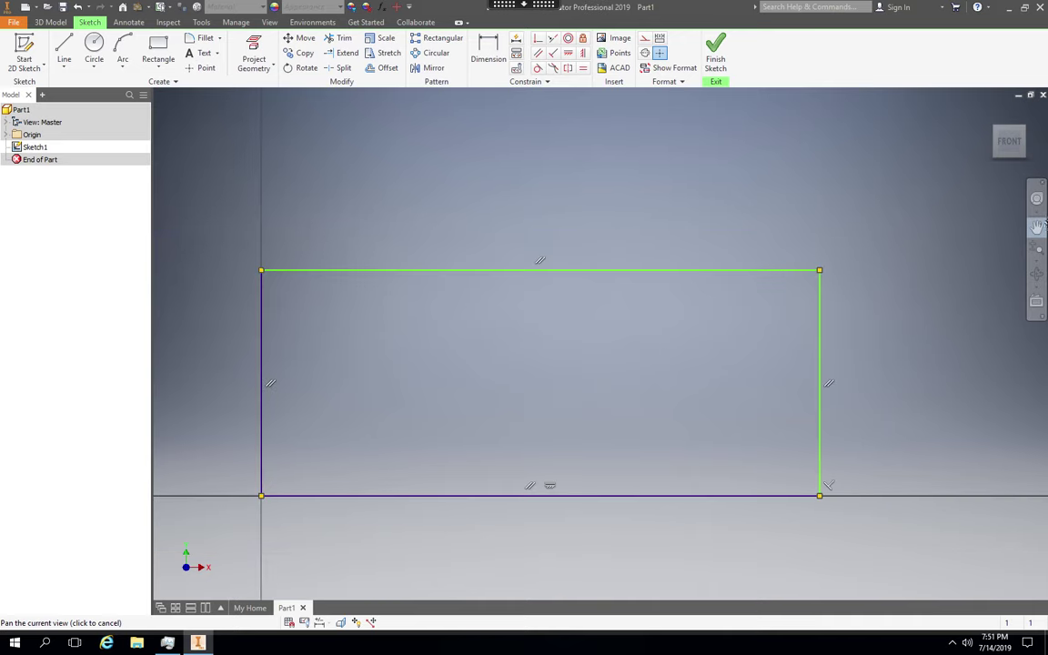
pyautogui.press('Escape')
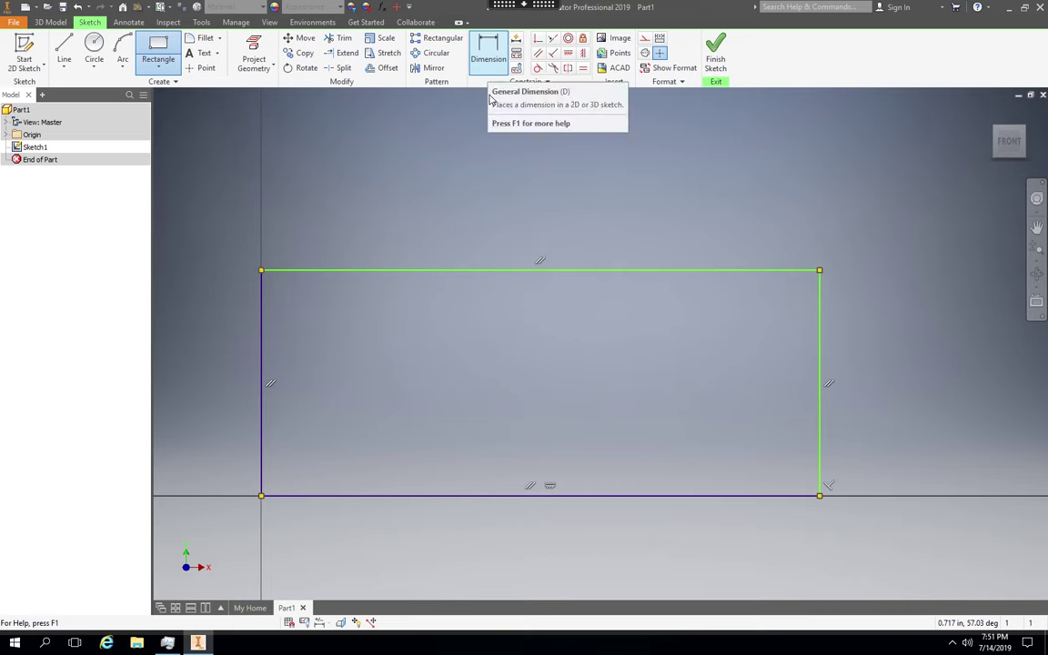
pyautogui.click(488, 62)
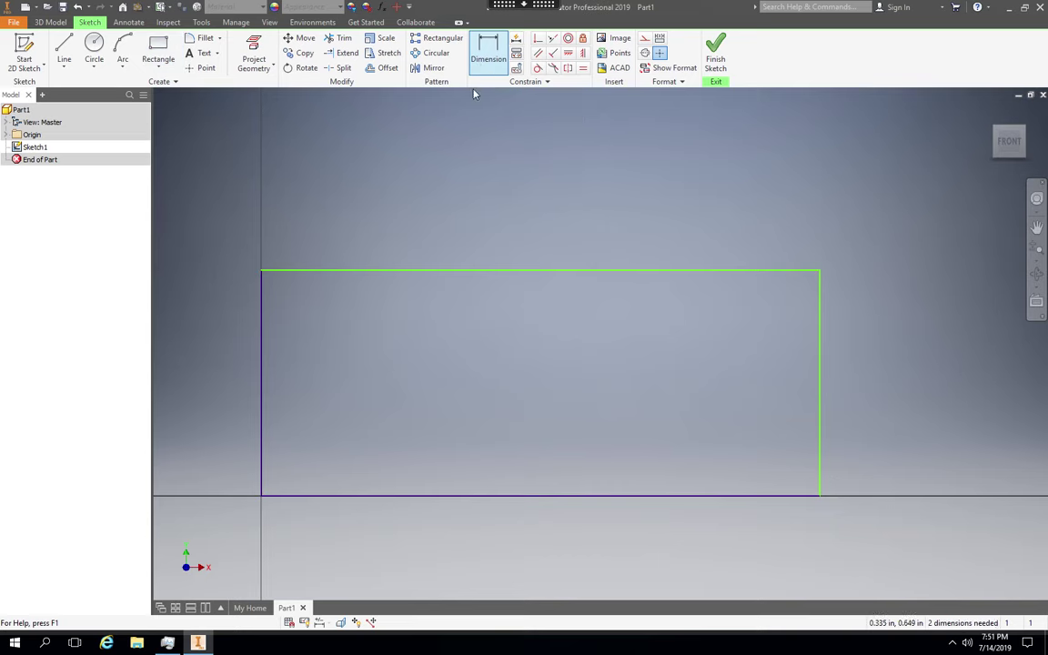
pyautogui.click(268, 273)
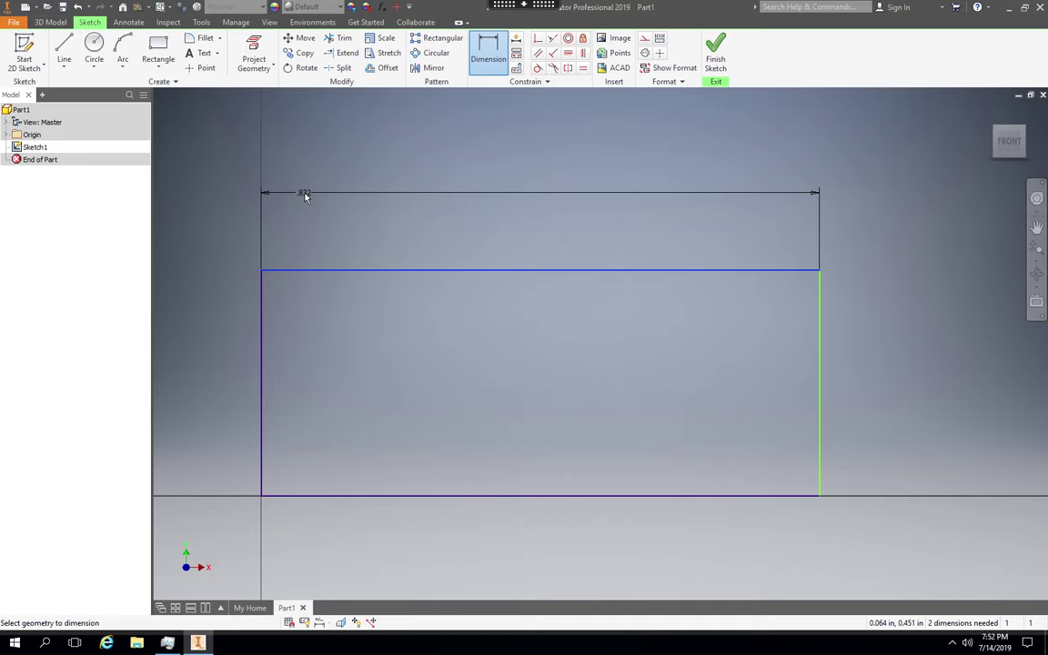
pyautogui.press('5')
pyautogui.rightClick(306, 196)
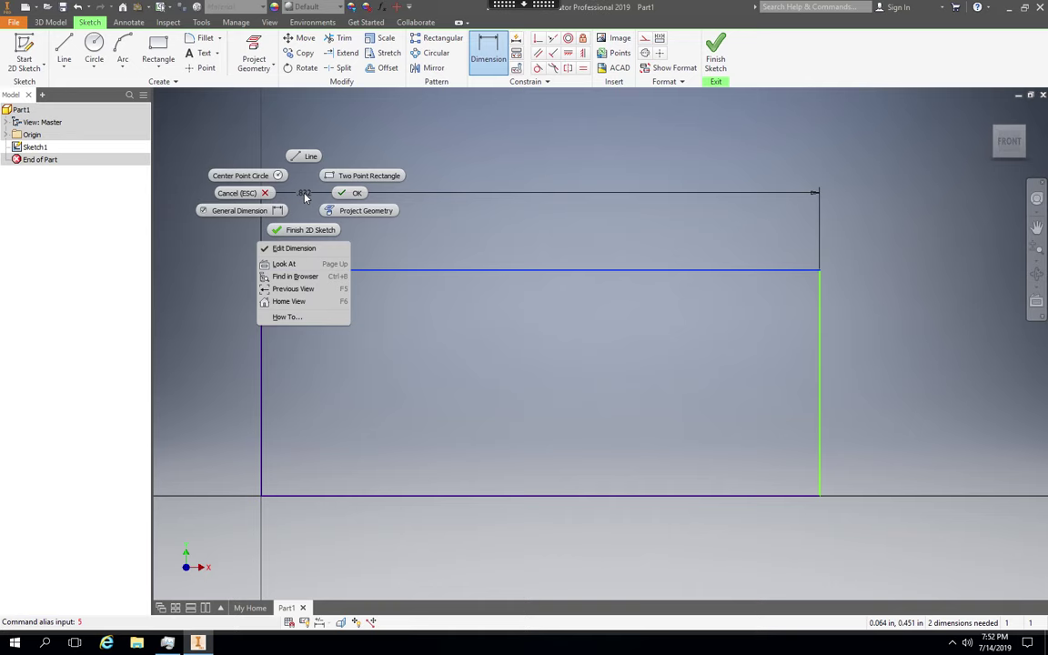
pyautogui.click(305, 196)
pyautogui.click(306, 196)
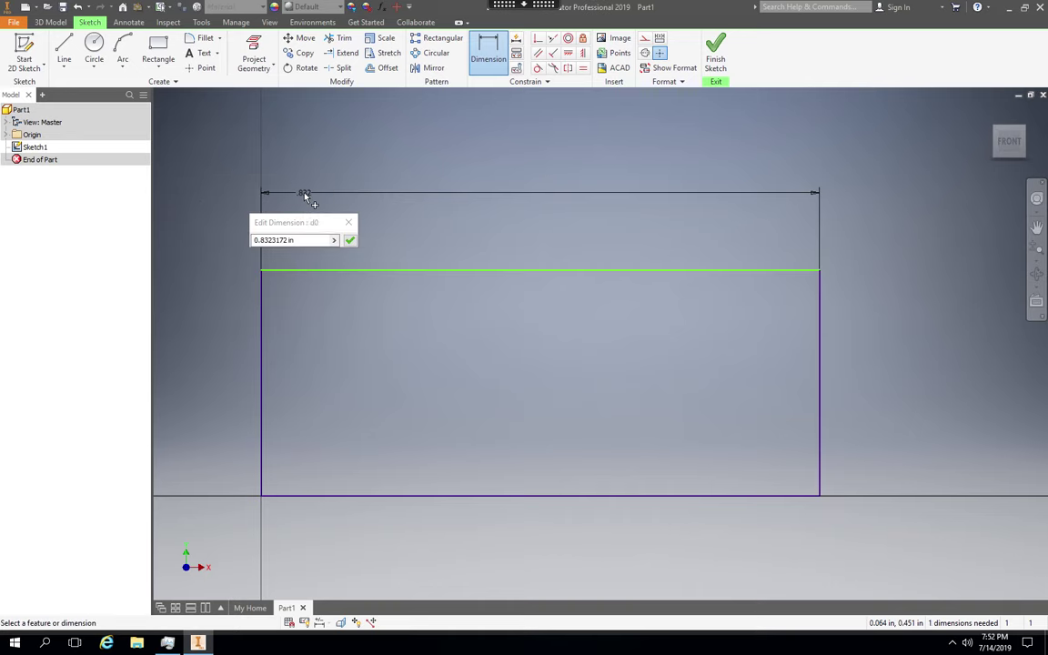
pyautogui.click(307, 241)
pyautogui.doubleClick(307, 241)
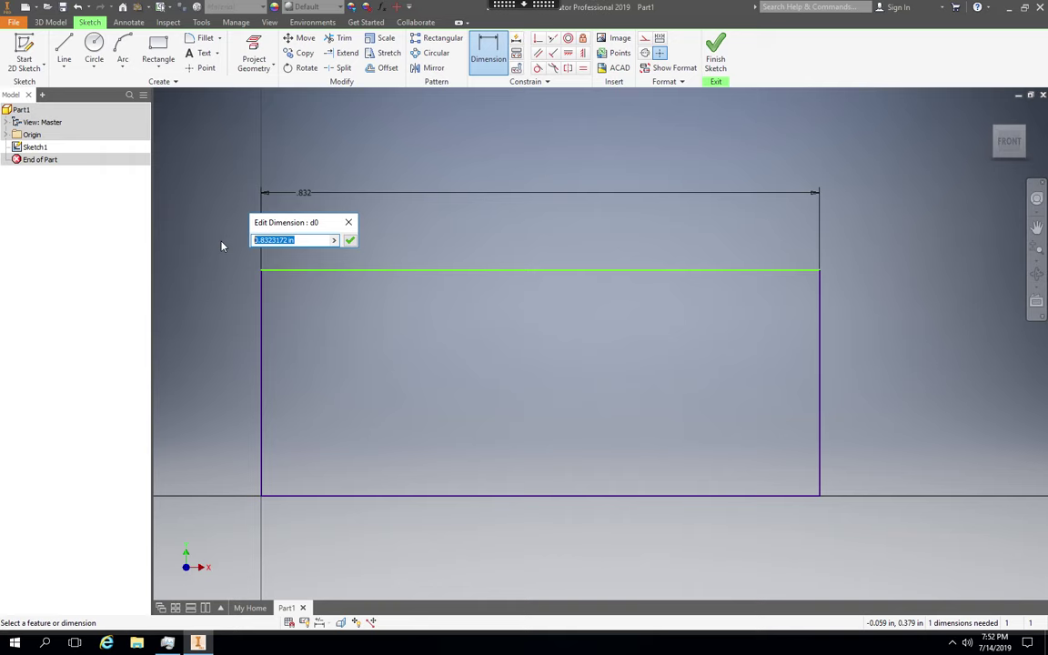
pyautogui.write('5')
pyautogui.press('Return')
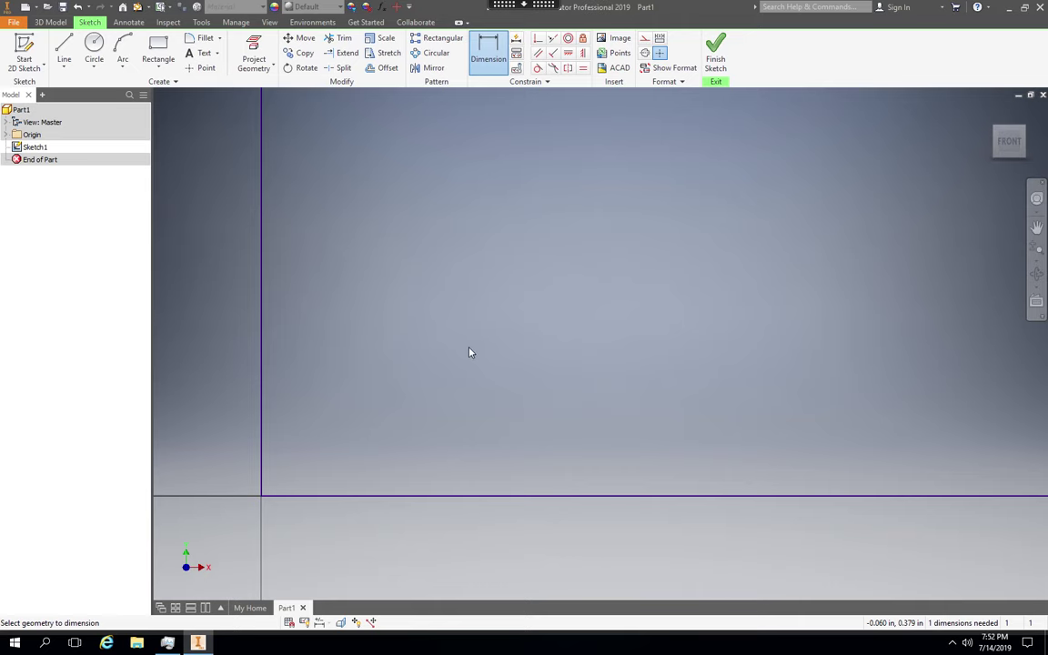
# - Dimension the rectangle's right edge beside the shape and set its height to 3 in
pyautogui.scroll(-3, 469, 352)
pyautogui.scroll(-2, 468, 352)
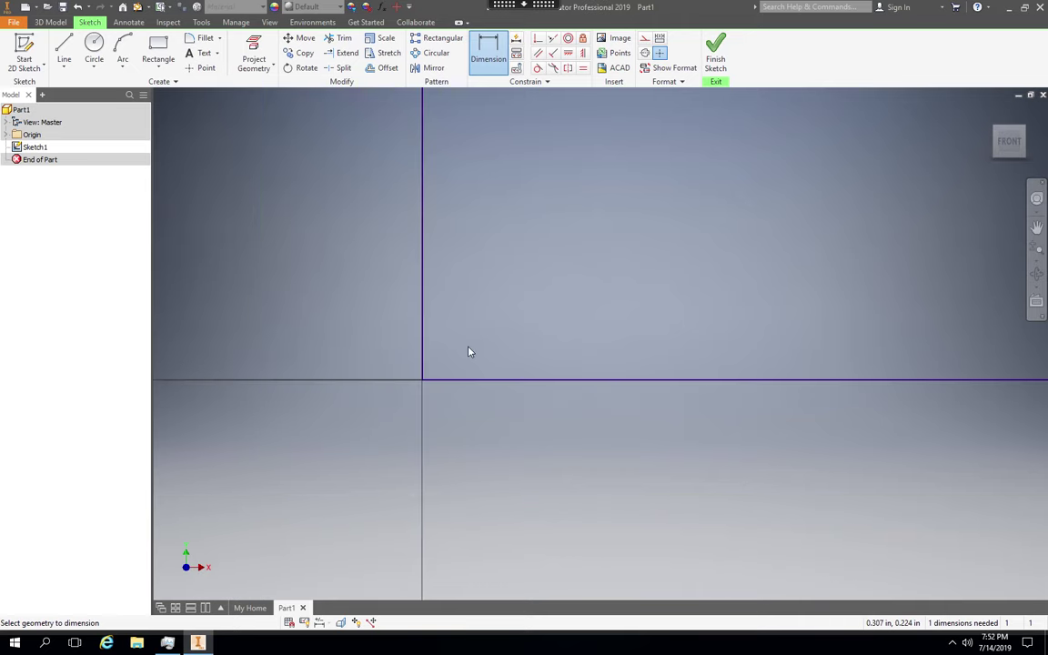
pyautogui.scroll(-2, 472, 349)
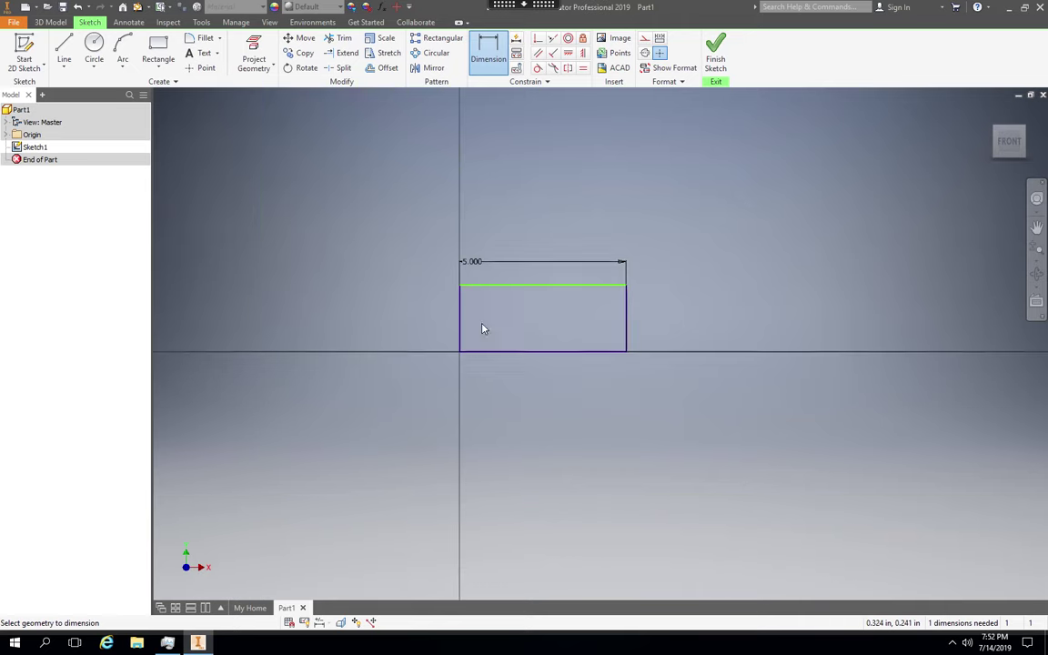
pyautogui.click(626, 330)
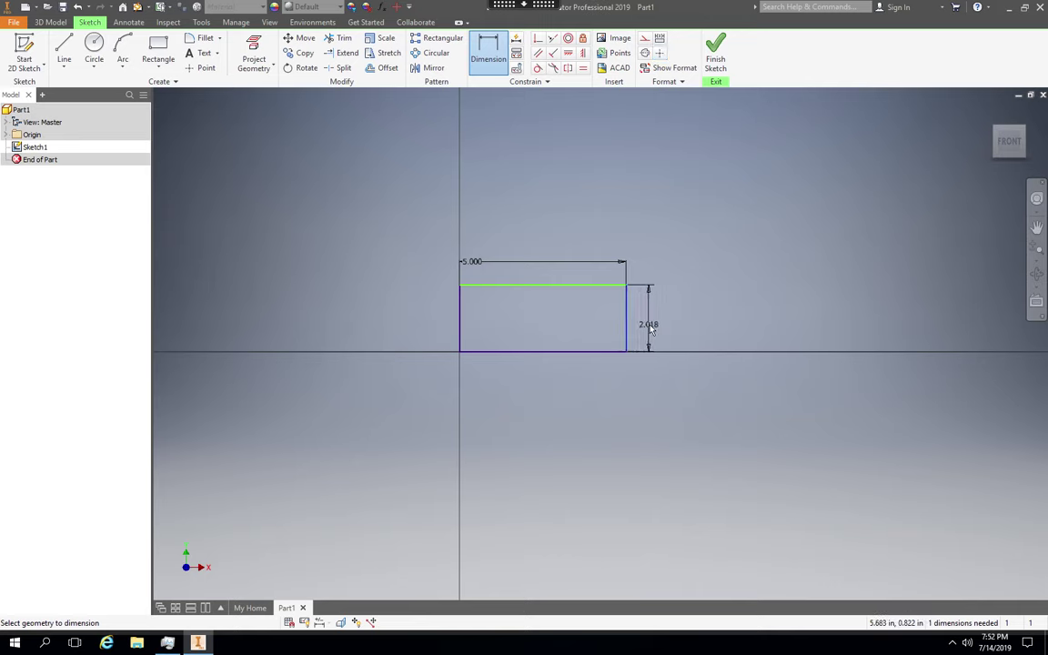
pyautogui.click(651, 330)
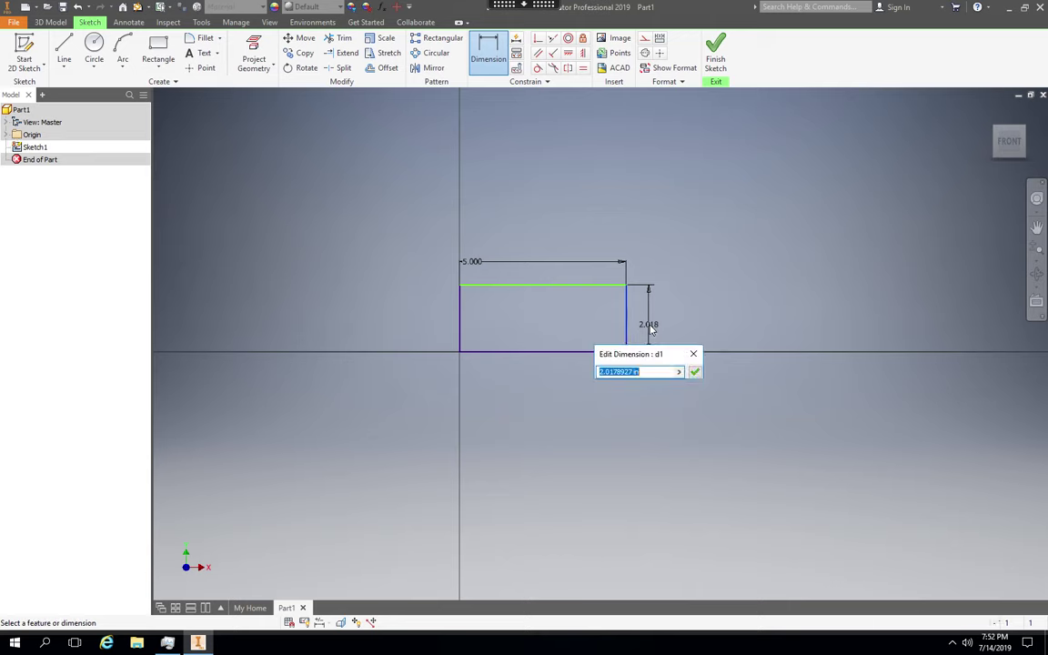
pyautogui.write('3')
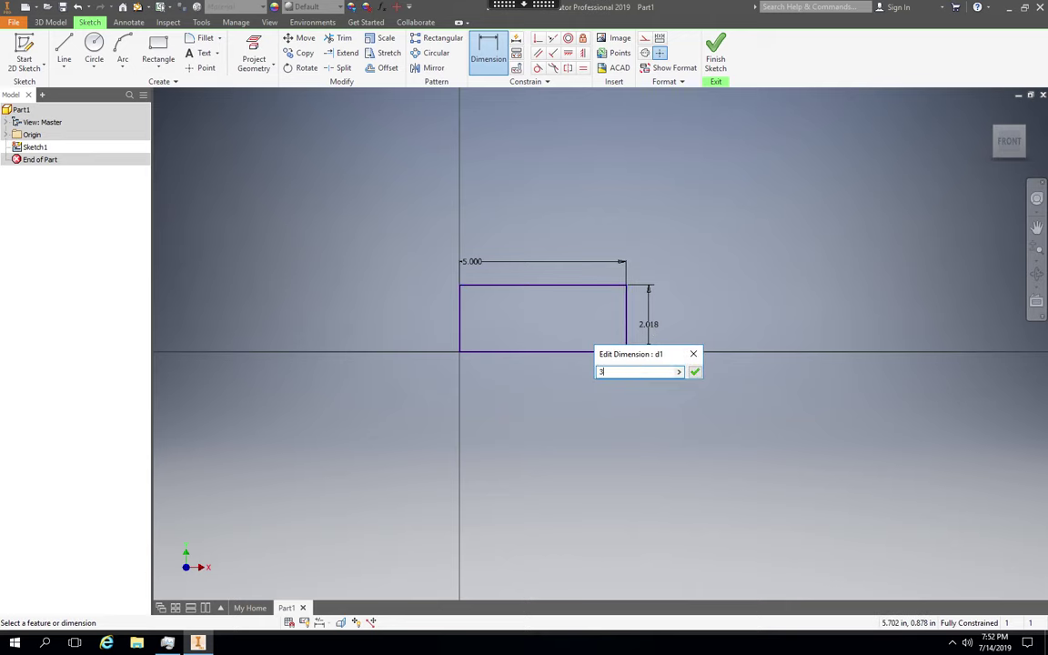
pyautogui.press('Return')
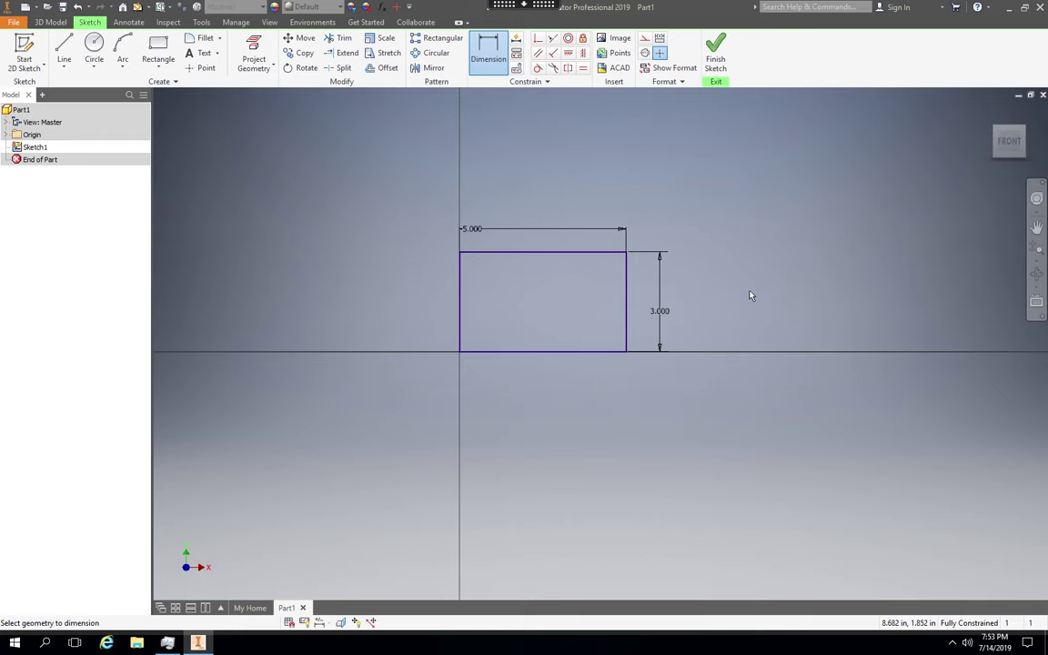
# - Begin saving the part under a new file name, agreeing to leave sketch mode
pyautogui.click(15, 24)
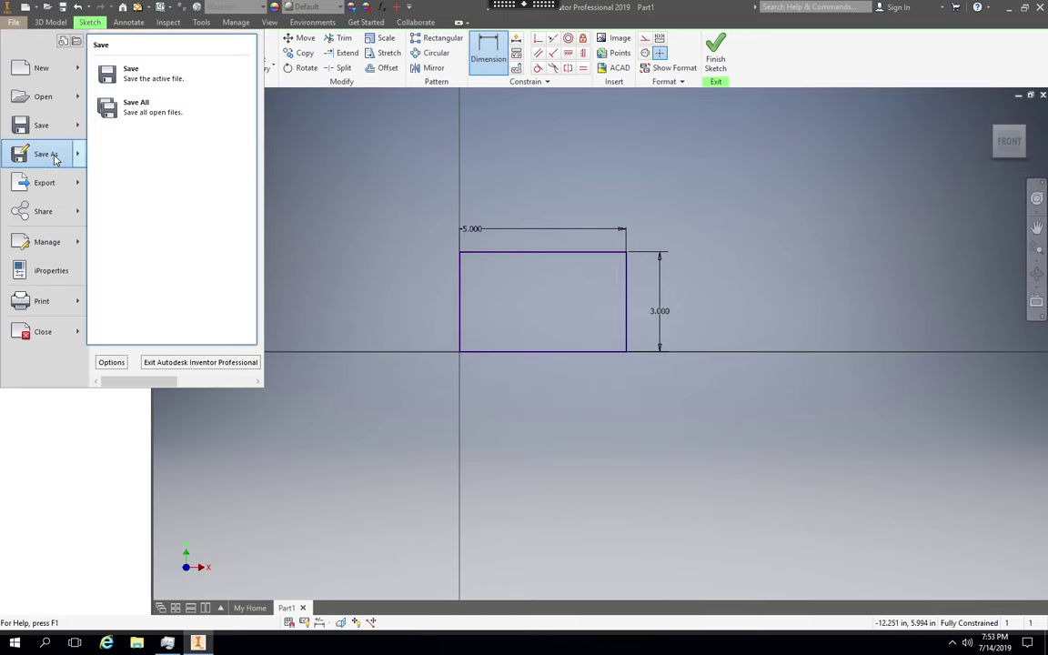
pyautogui.moveTo(59, 154)
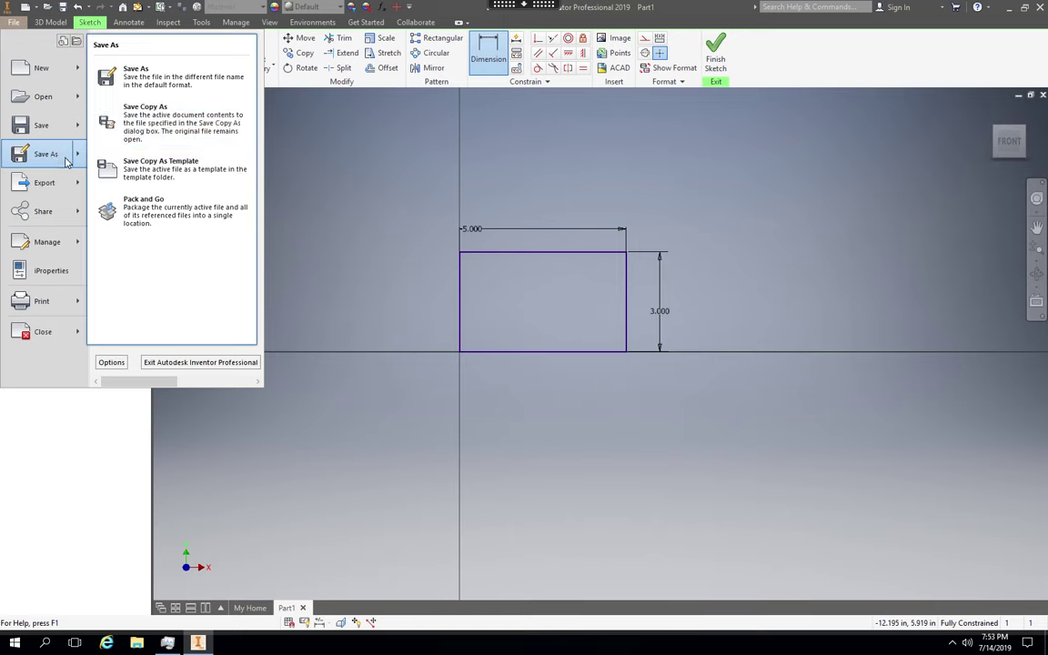
pyautogui.click(150, 78)
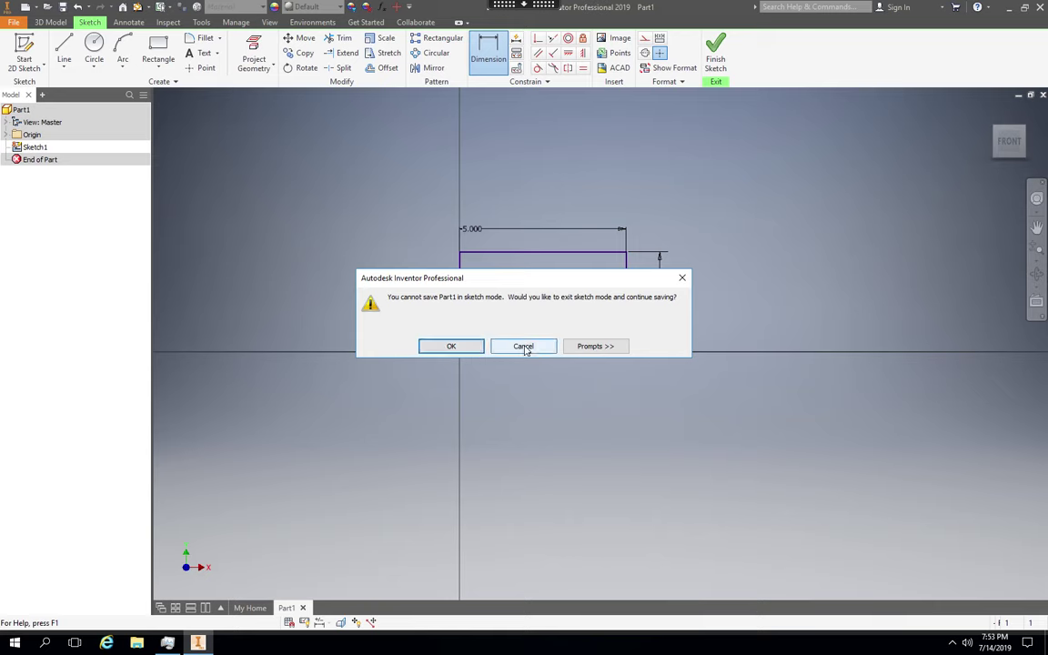
pyautogui.click(461, 346)
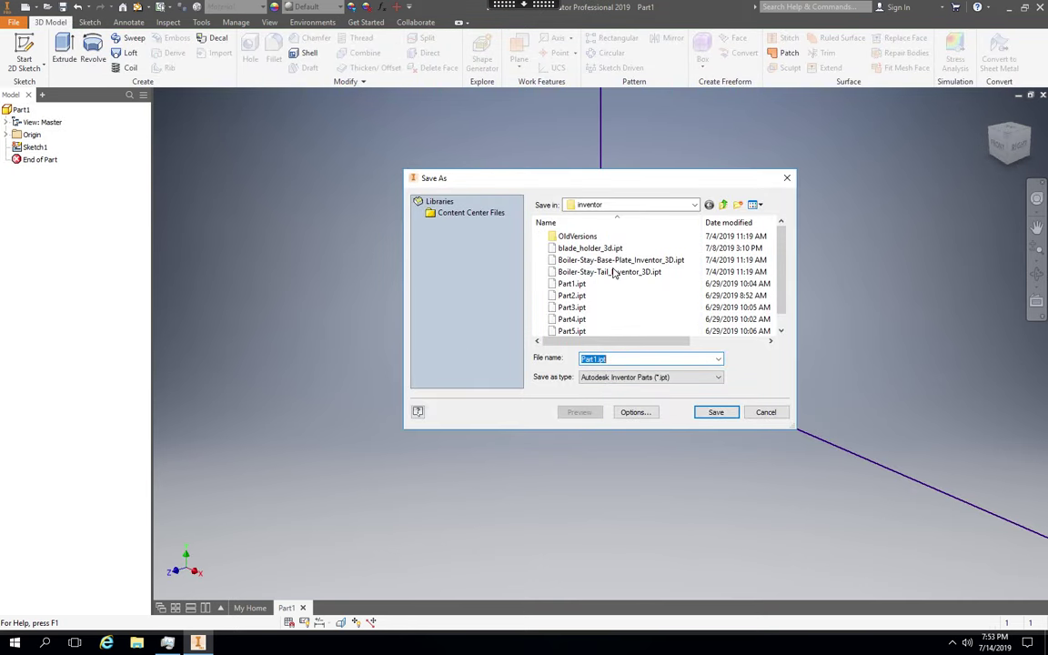
# - Save the part as 2019-07-14_AutoDesk-Inventot_Book-End-3D_Part-1.ipt in the inventor folder
pyautogui.click(620, 358)
pyautogui.press('Left')
pyautogui.press('Left')
pyautogui.press('Left')
pyautogui.write('2019-07-14_AutoDes')
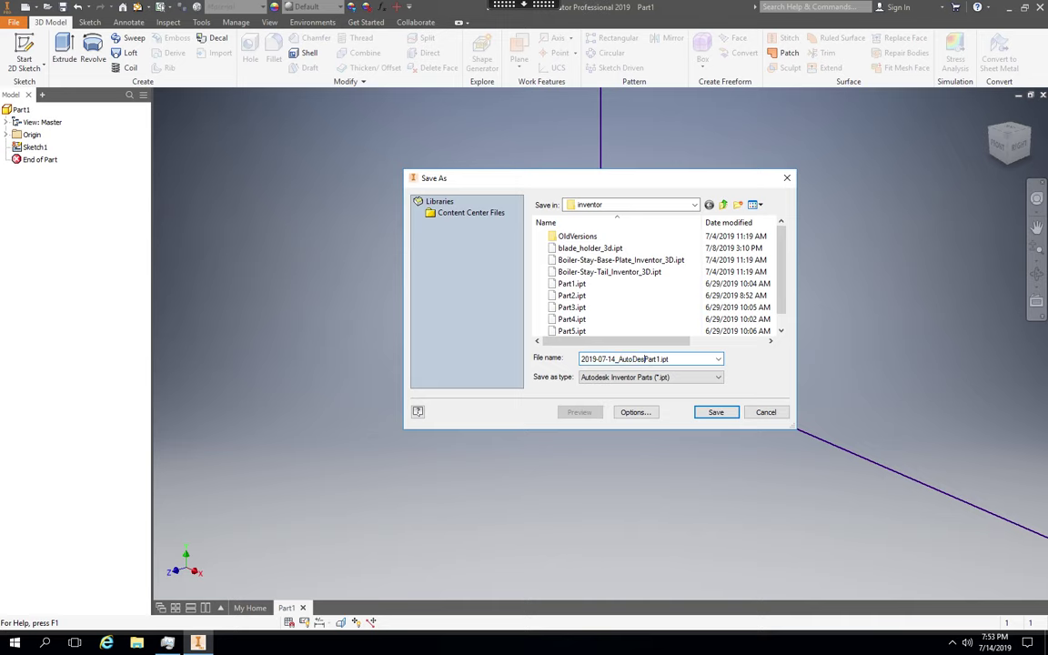
pyautogui.write('k_')
pyautogui.write('-Inv')
pyautogui.write('ent')
pyautogui.write('or_')
pyautogui.write('Book-')
pyautogui.write('End-')
pyautogui.write('3D')
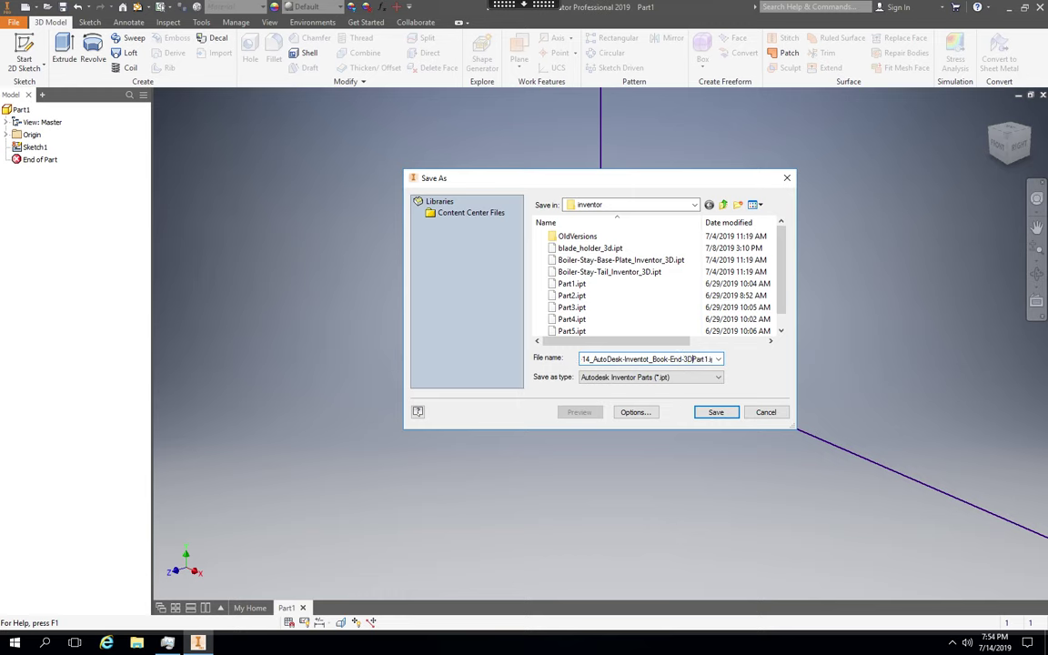
pyautogui.write('_')
pyautogui.write('-')
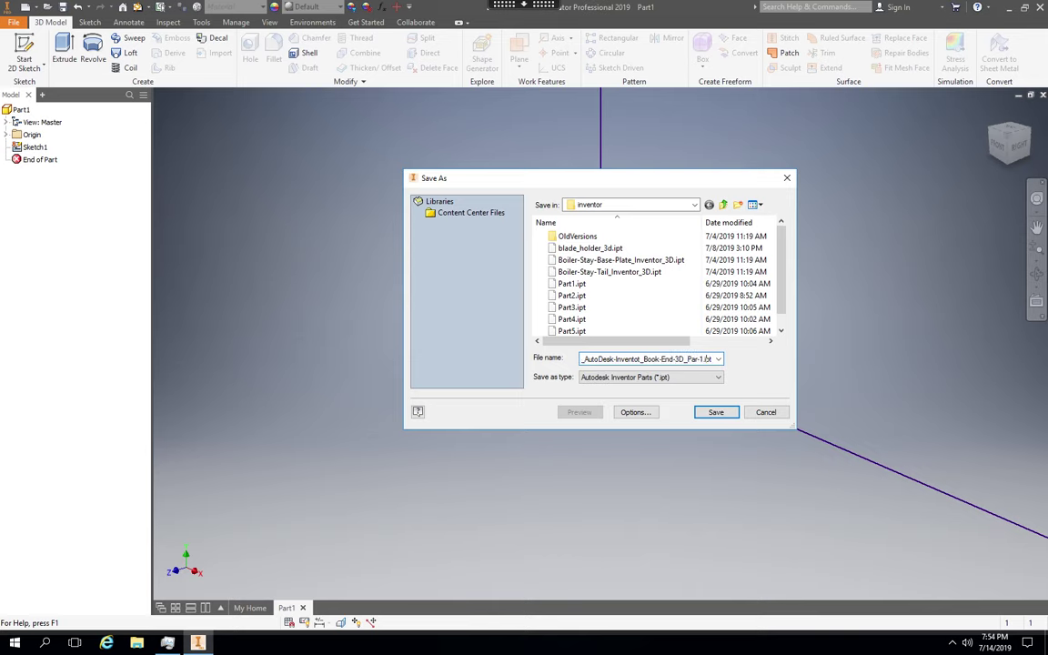
pyautogui.click(710, 358)
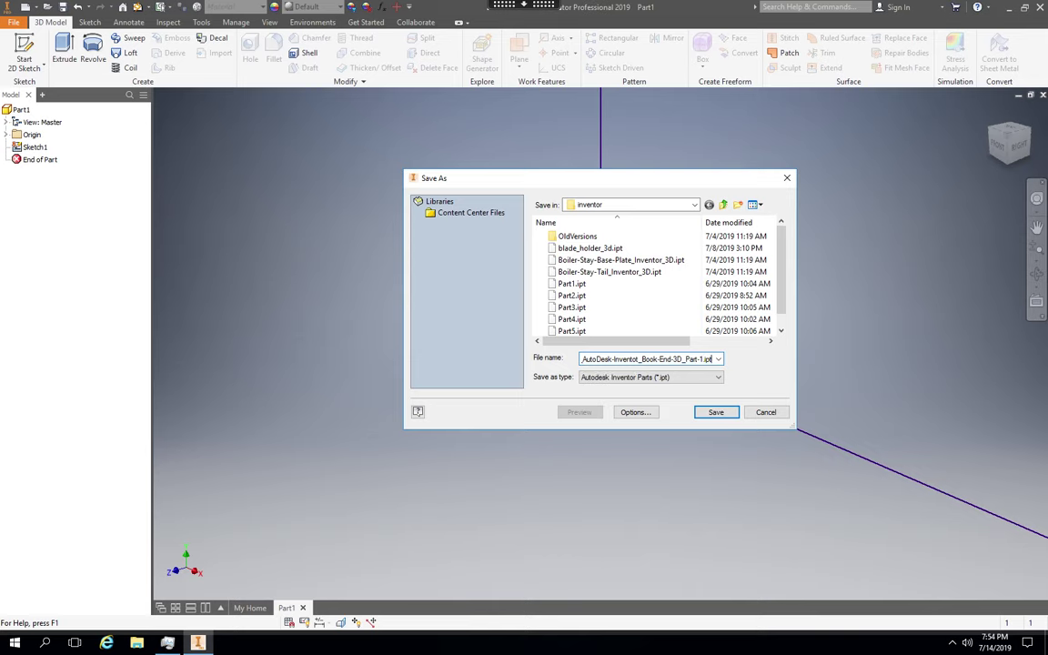
pyautogui.click(721, 417)
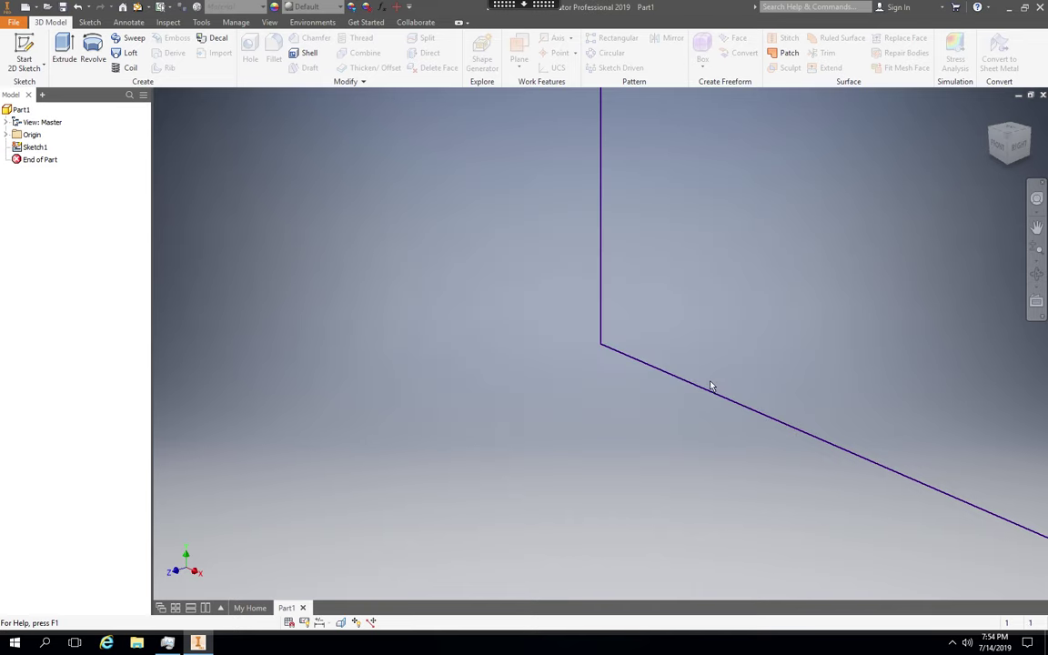
# - Extrude the rectangle profile by a distance of 2.12 in as a new solid
pyautogui.press('F5')
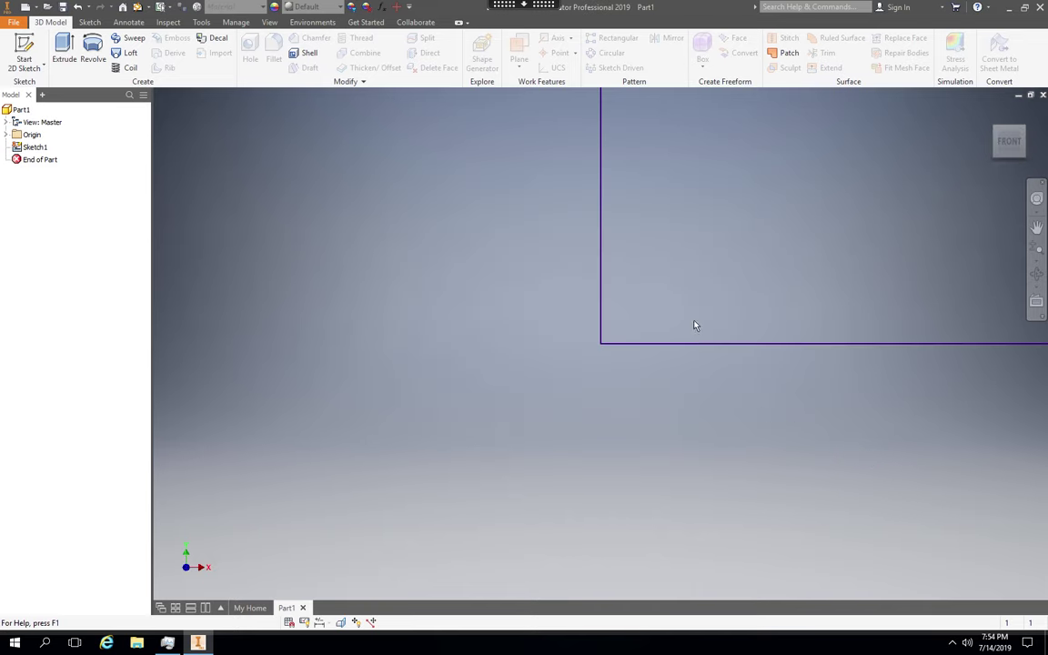
pyautogui.press('F5')
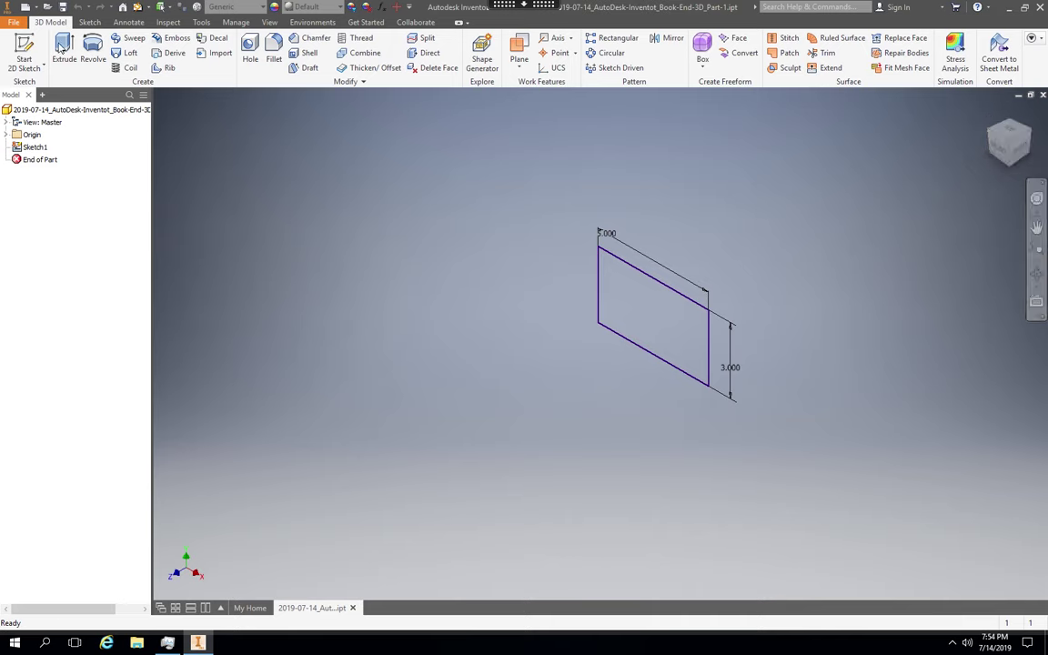
pyautogui.click(64, 50)
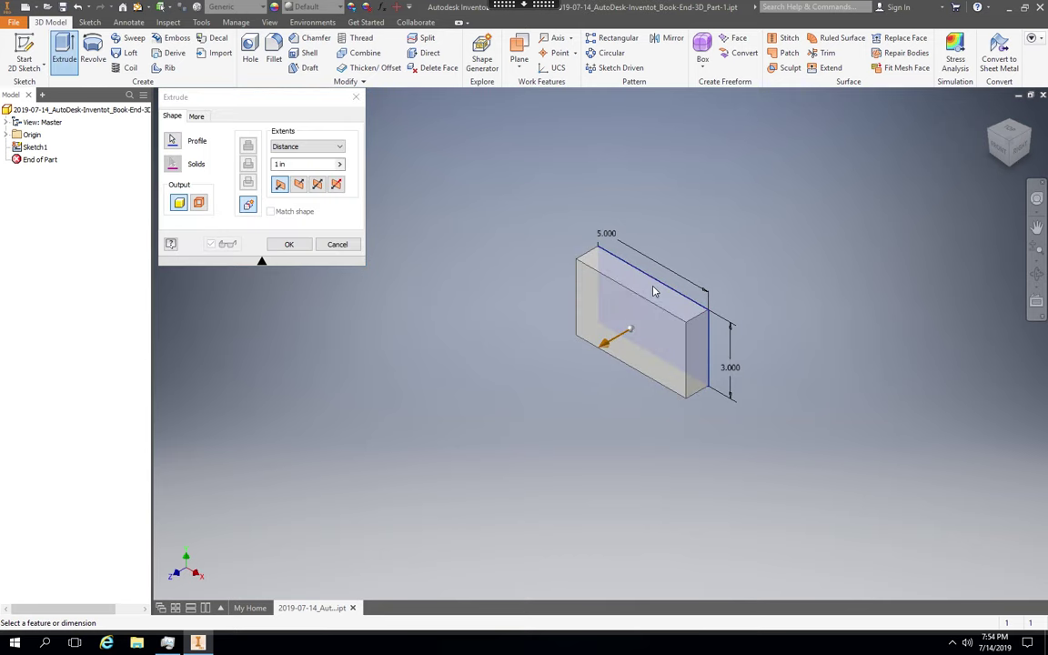
pyautogui.click(310, 164)
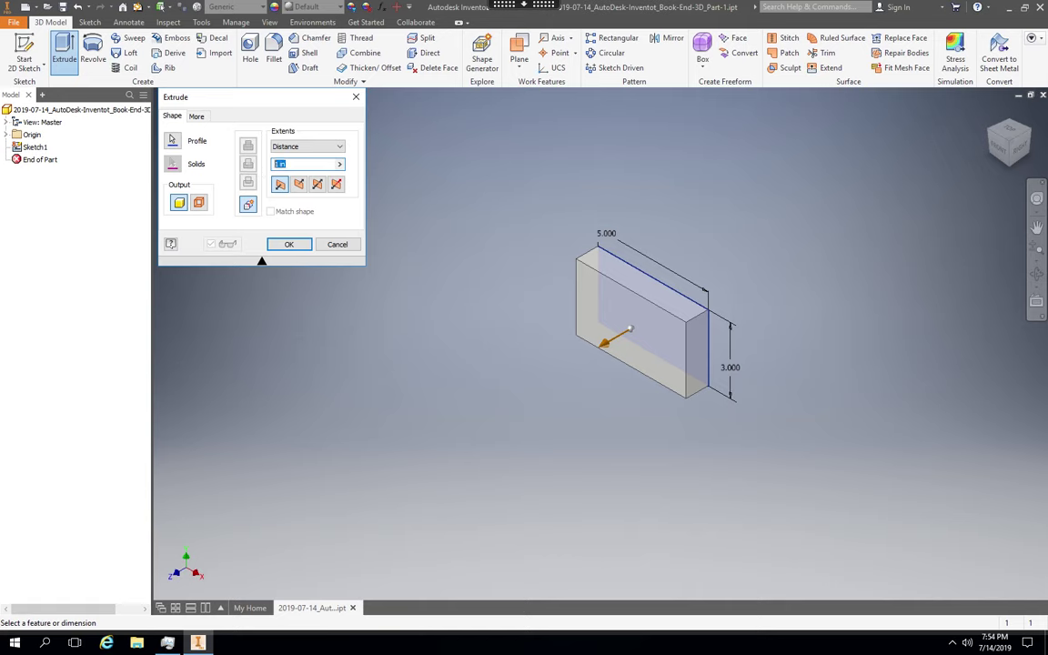
pyautogui.write('2.12')
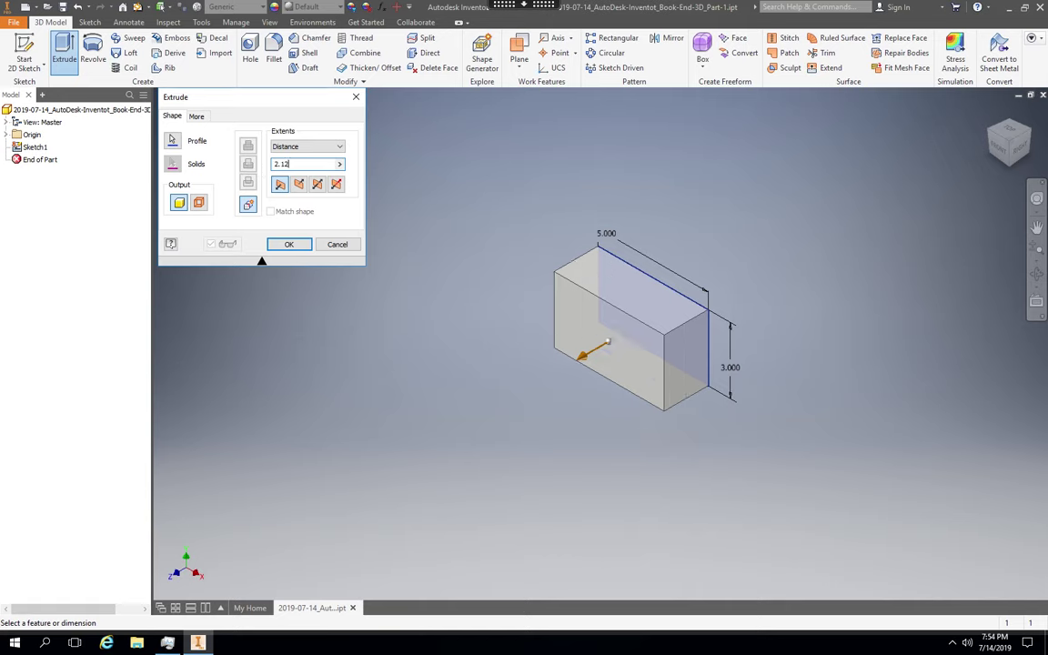
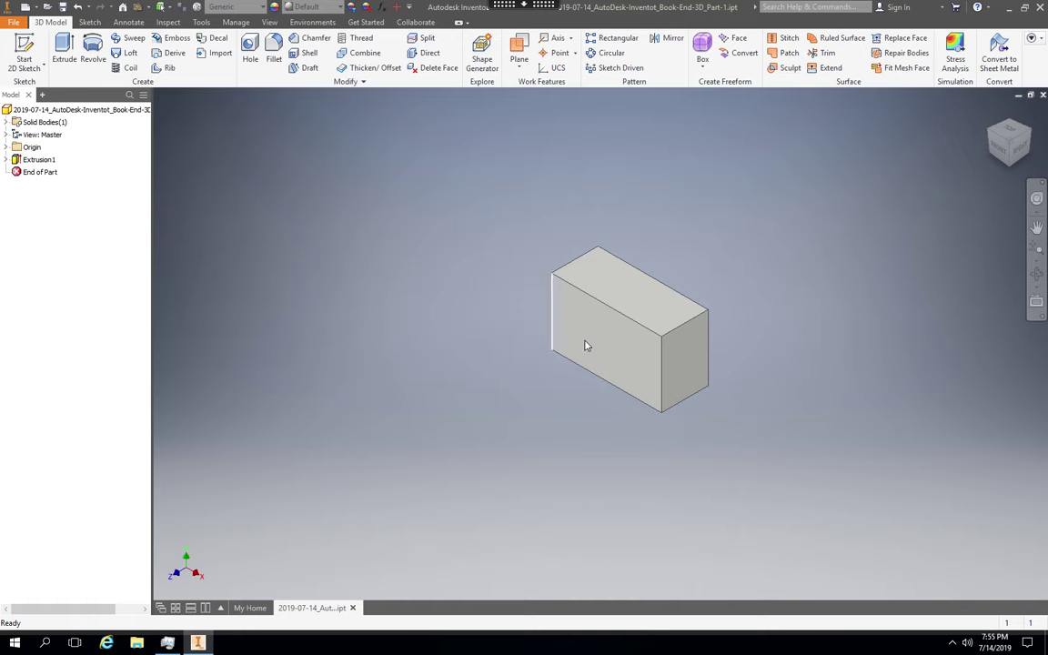
# - Inspect the extruded block up close and view it squarely from the front
pyautogui.scroll(-5, 586, 344)
pyautogui.scroll(3, 584, 344)
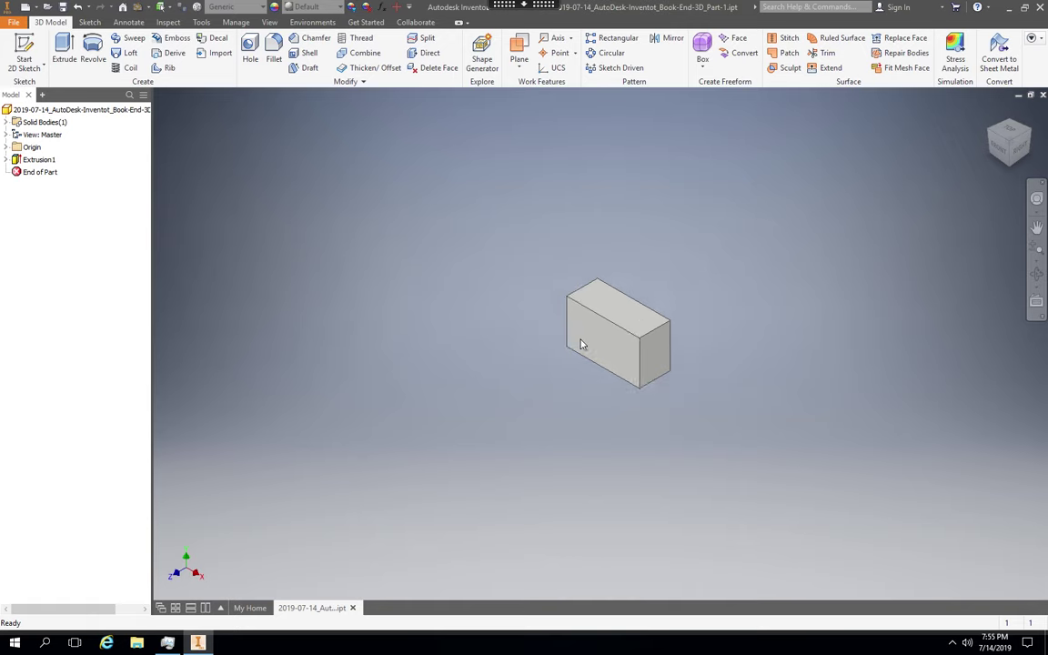
pyautogui.scroll(5, 582, 344)
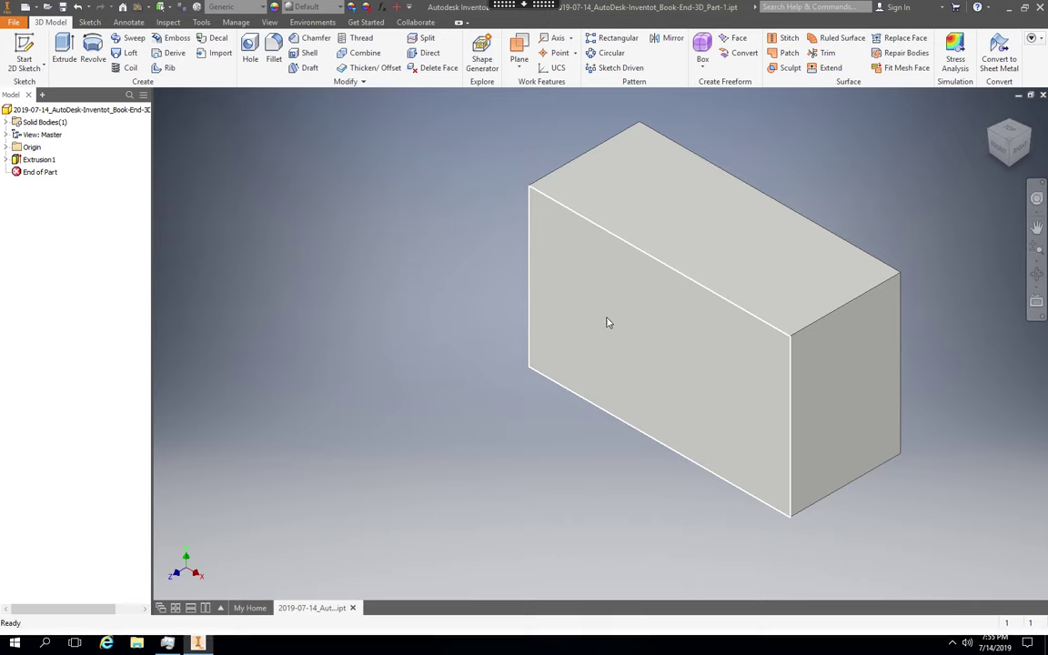
pyautogui.moveTo(609, 322)
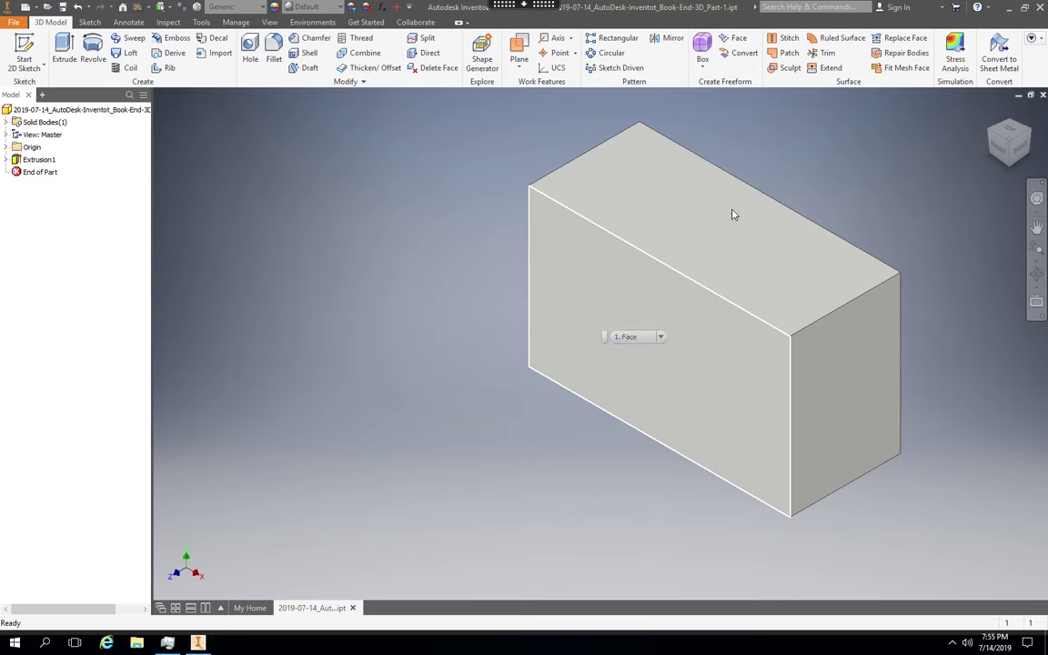
pyautogui.click(1000, 152)
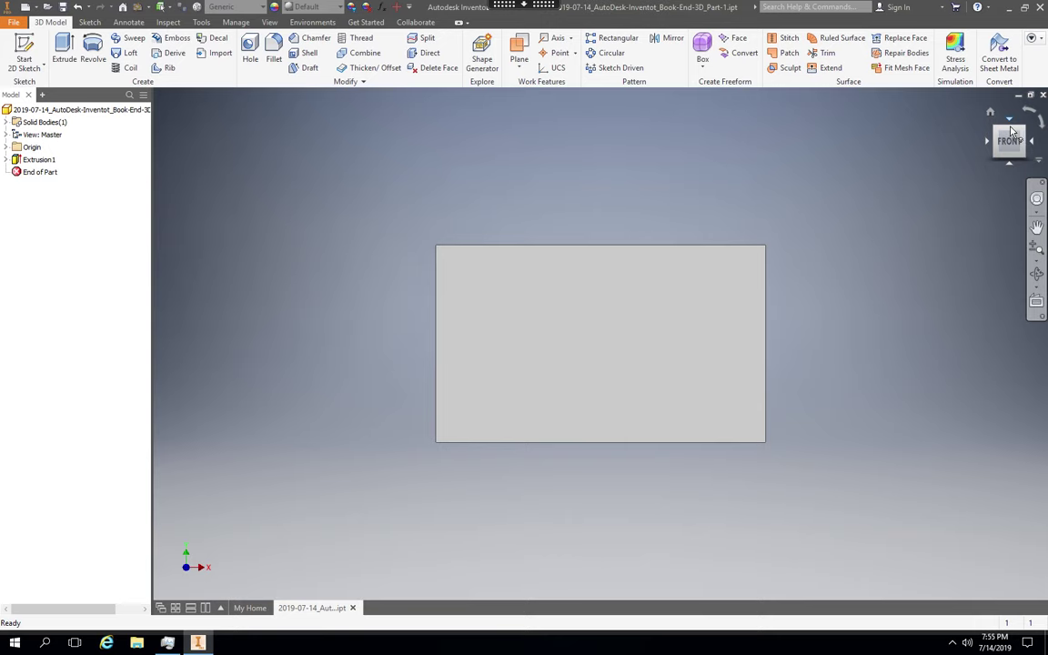
# - Start a 2D sketch on the top face of the extruded block, with the face centred and enlarged
pyautogui.click(1012, 132)
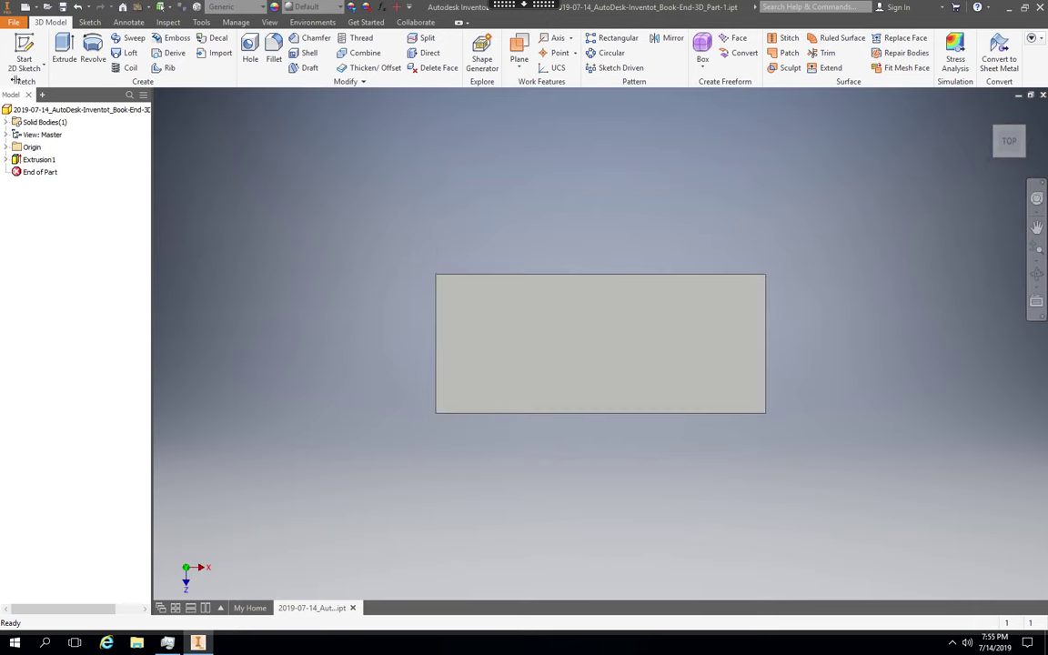
pyautogui.click(41, 71)
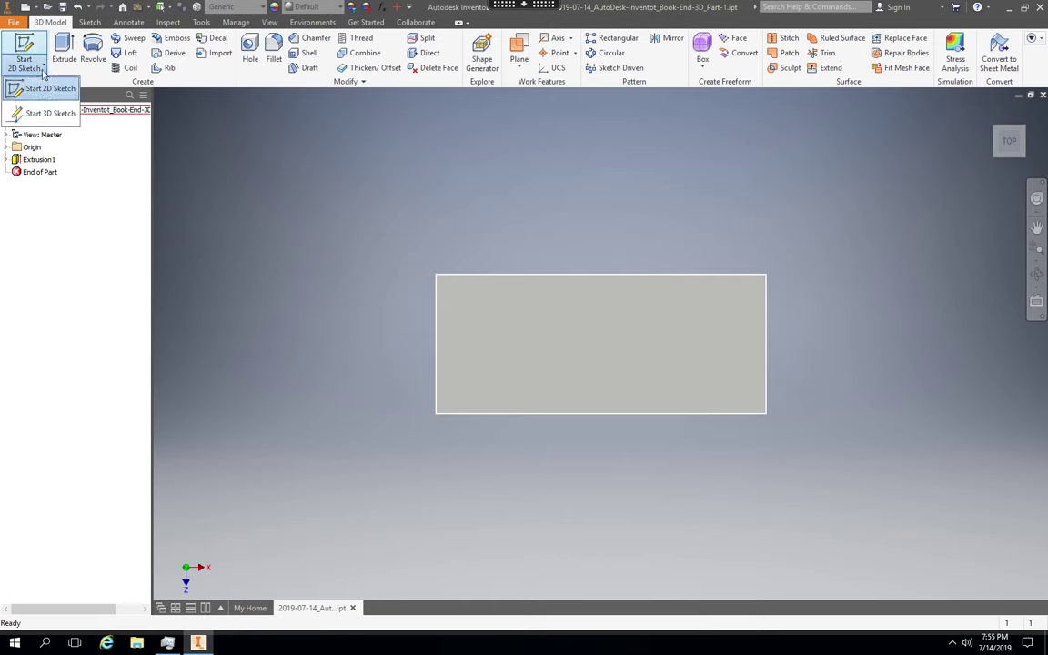
pyautogui.click(43, 90)
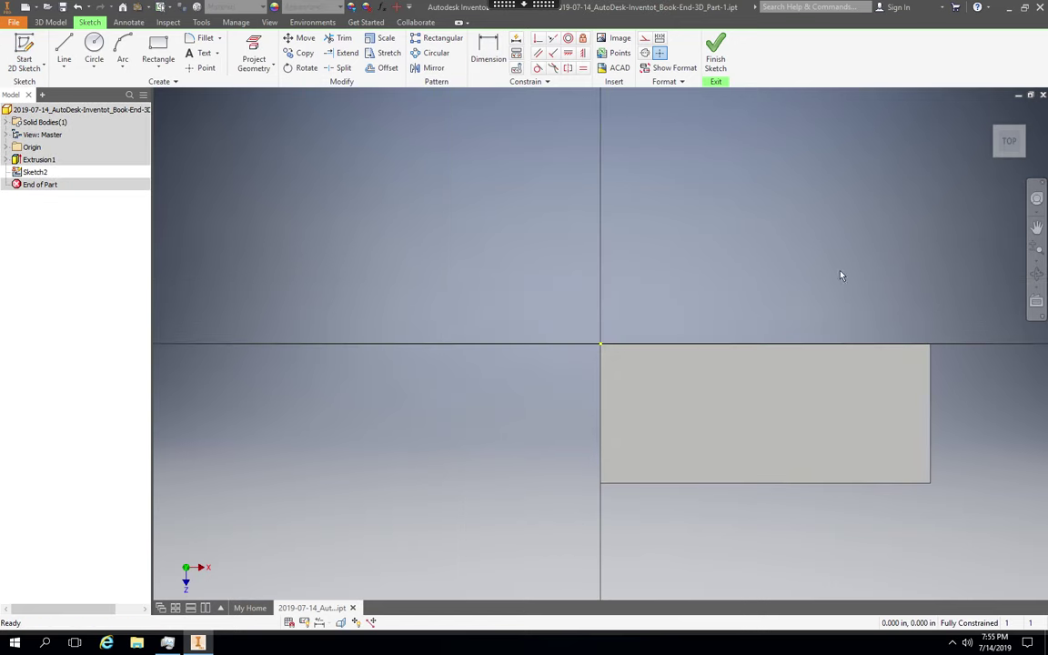
pyautogui.click(1036, 228)
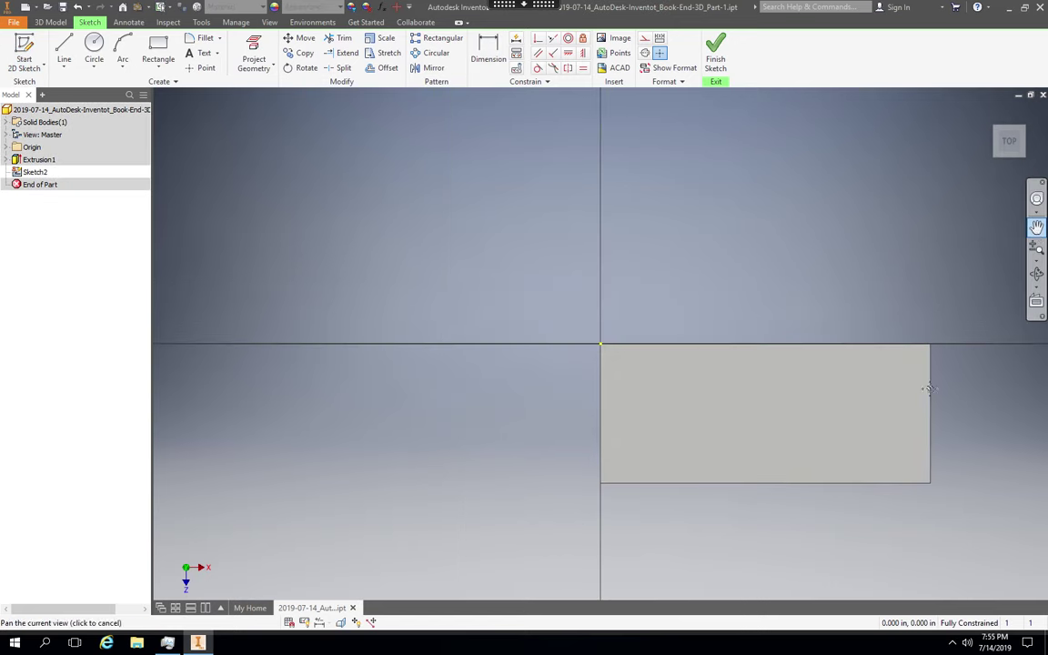
pyautogui.moveTo(800, 367); pyautogui.dragTo(672, 322)
pyautogui.moveTo(733, 354)
pyautogui.mouseDown()
pyautogui.moveTo(722, 335)
pyautogui.moveTo(728, 351)
pyautogui.mouseUp()
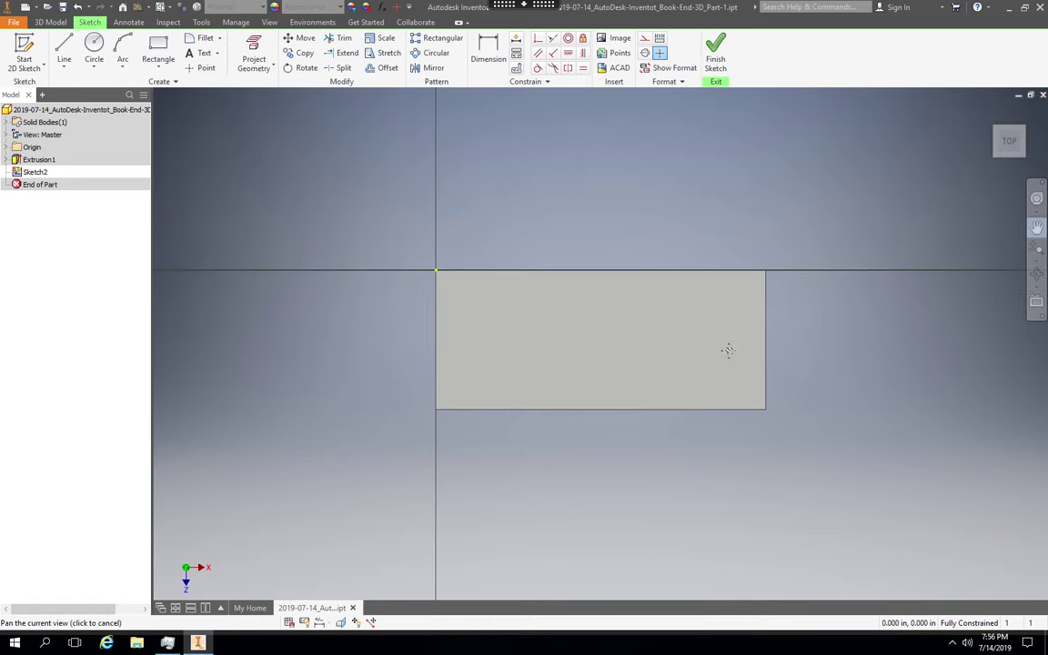
pyautogui.scroll(2, 728, 351)
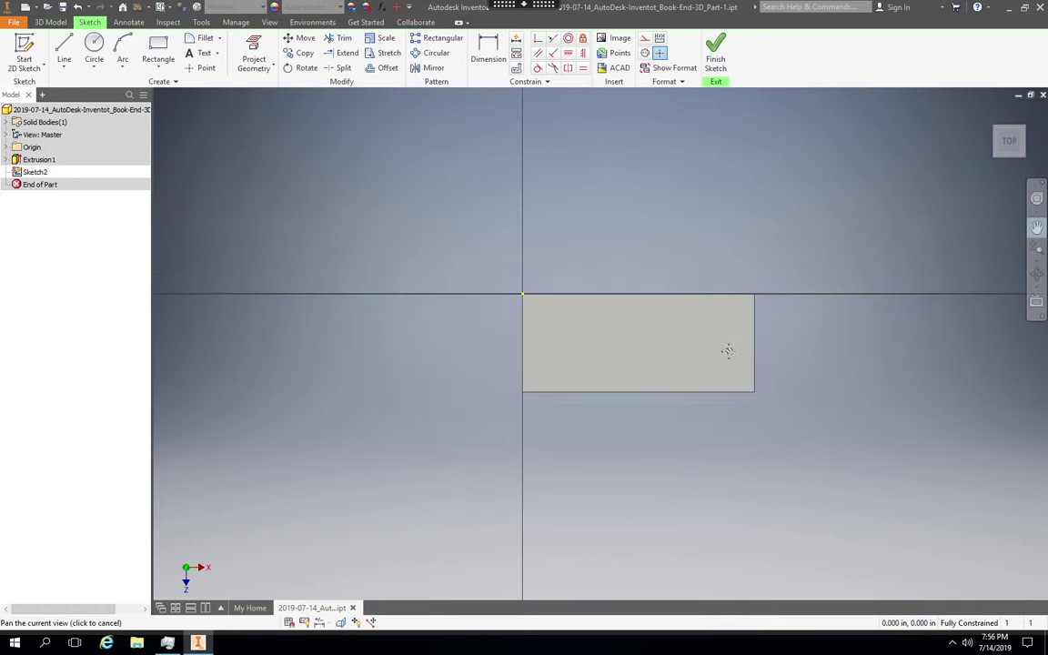
pyautogui.scroll(-3, 728, 351)
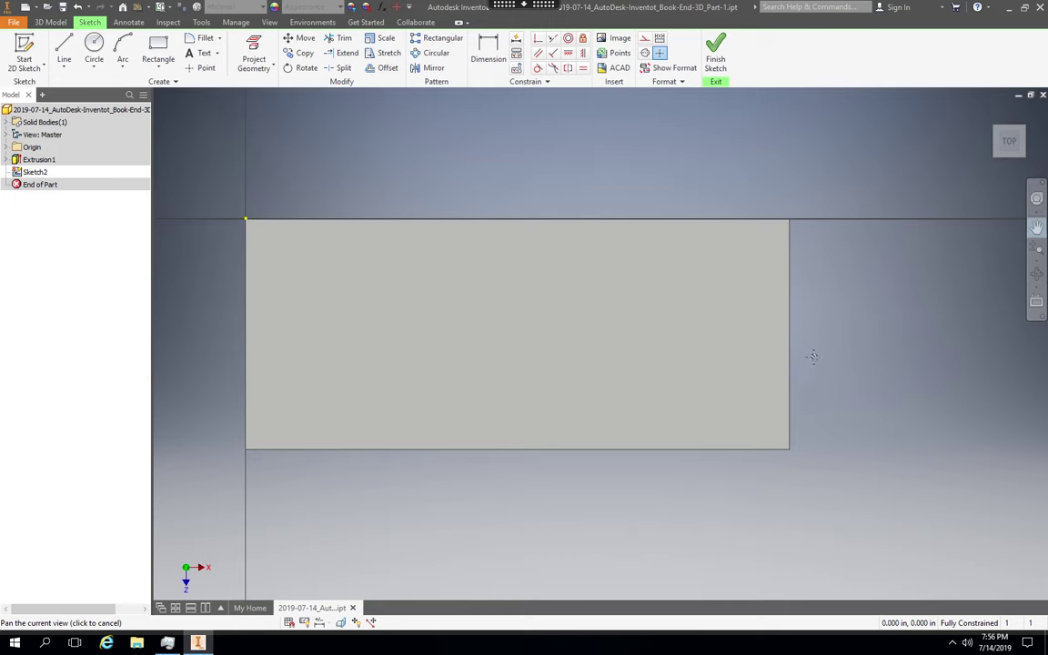
pyautogui.click(1037, 233)
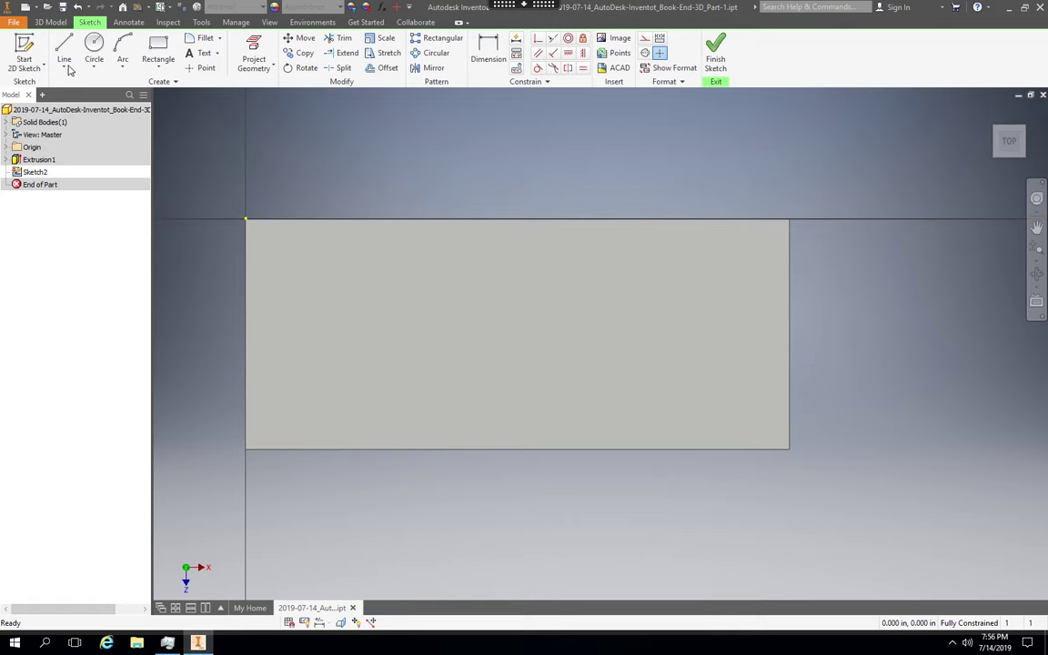
pyautogui.click(65, 70)
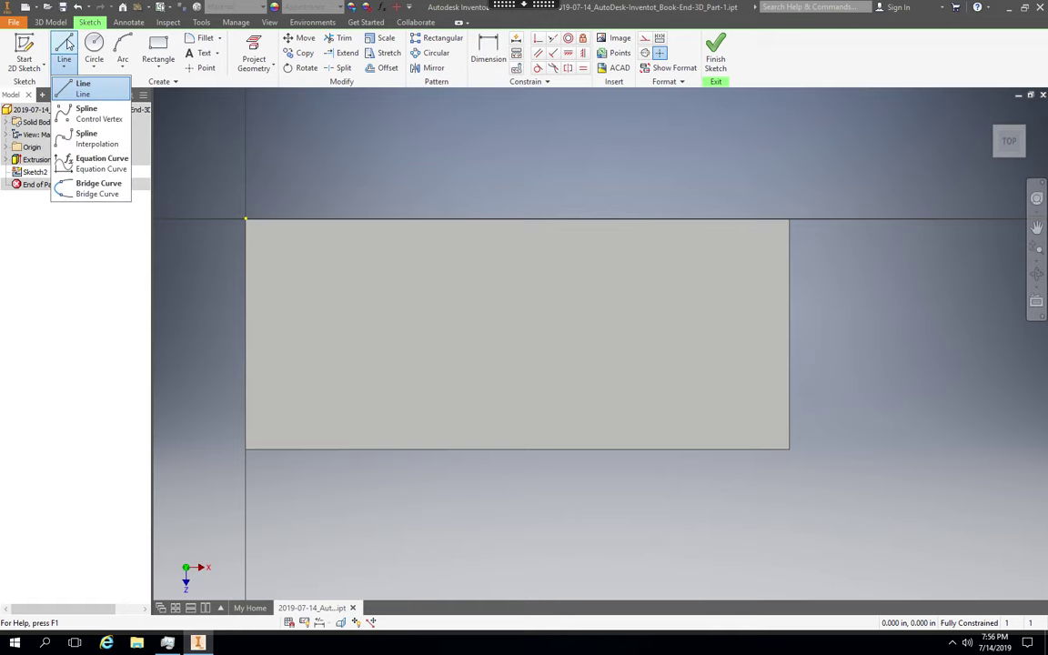
pyautogui.click(64, 43)
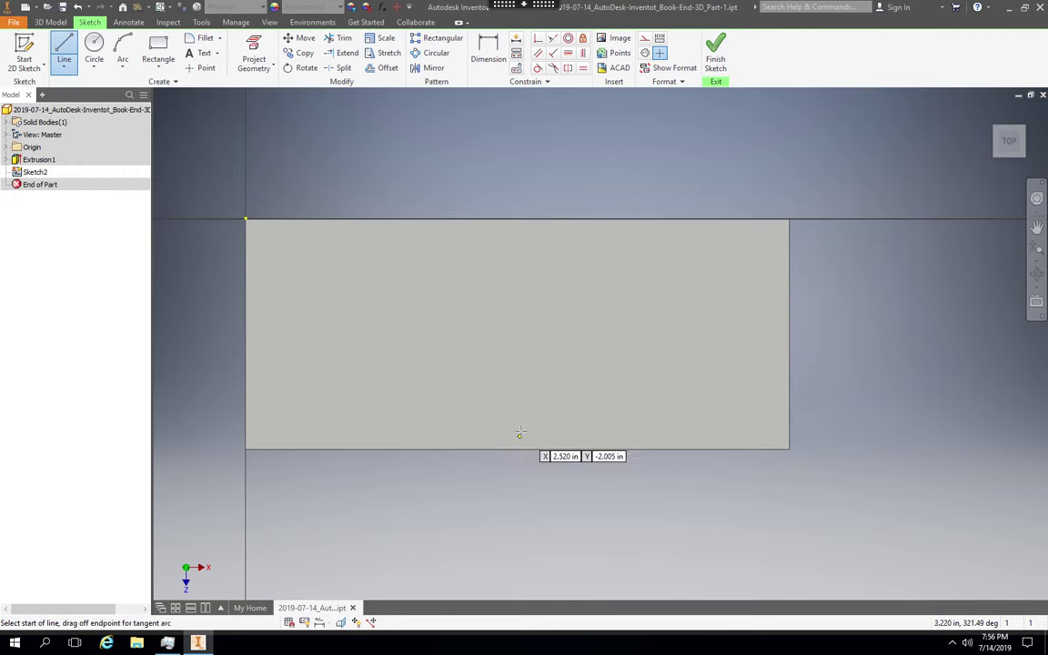
pyautogui.press('Escape')
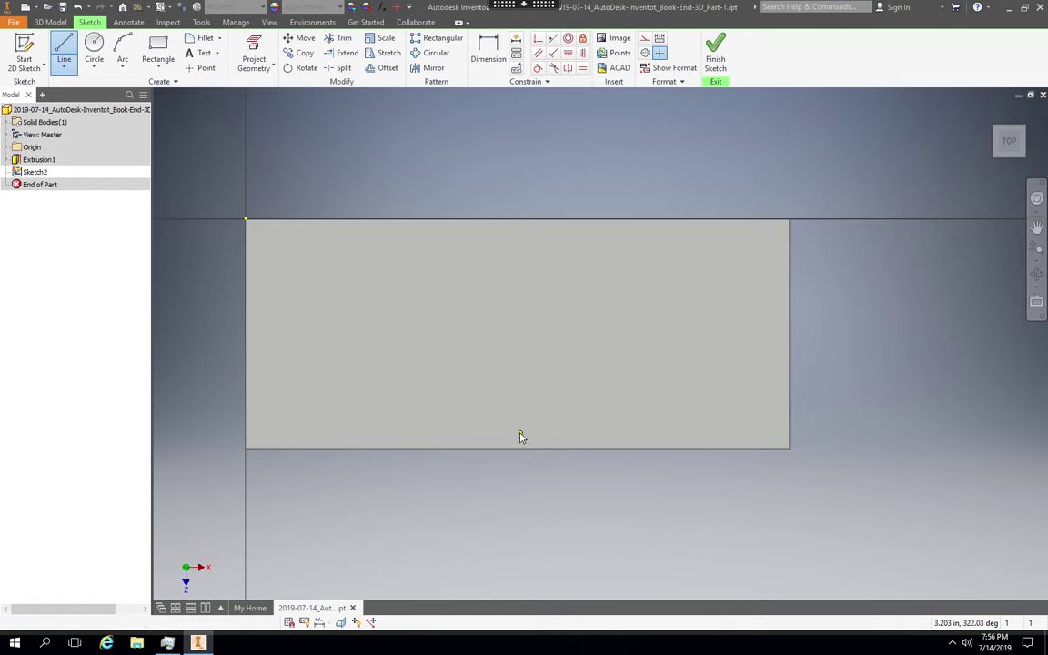
pyautogui.press('m')
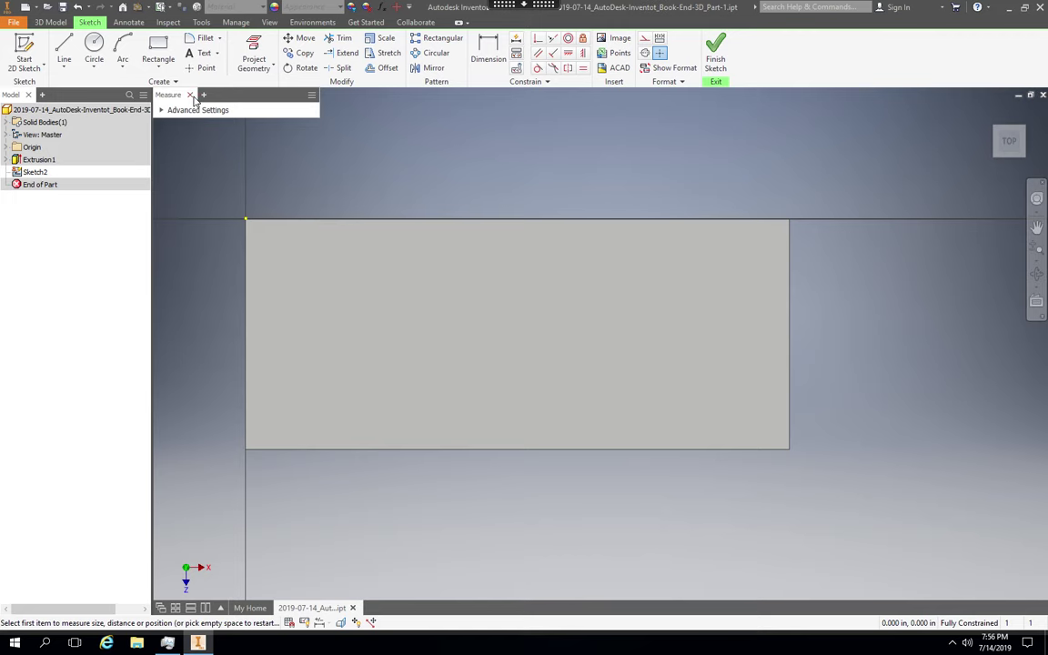
pyautogui.click(190, 95)
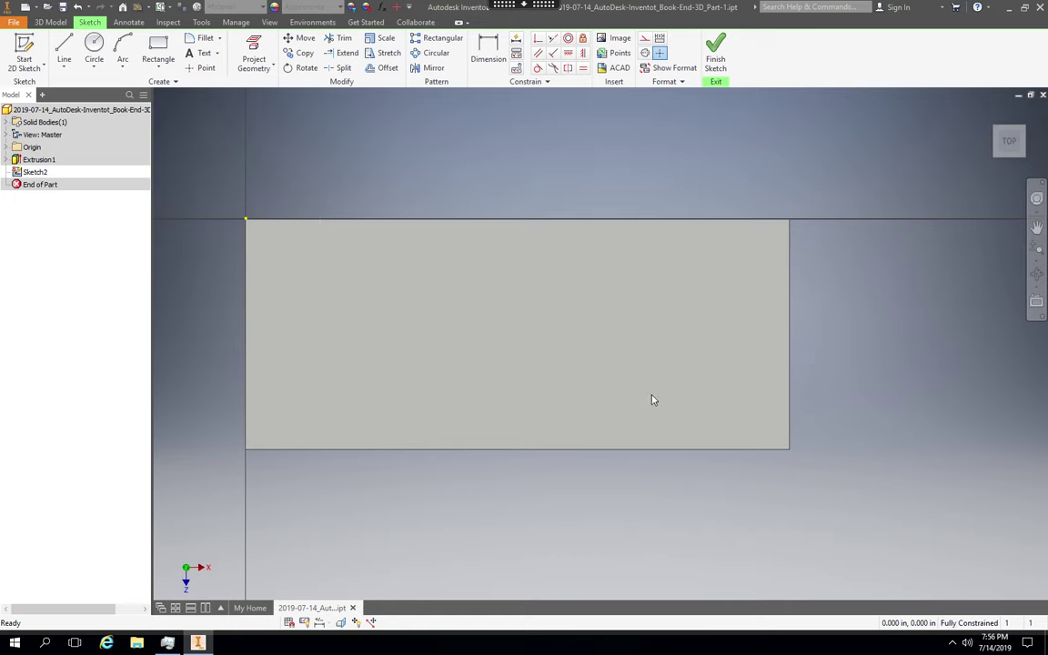
pyautogui.click(790, 383)
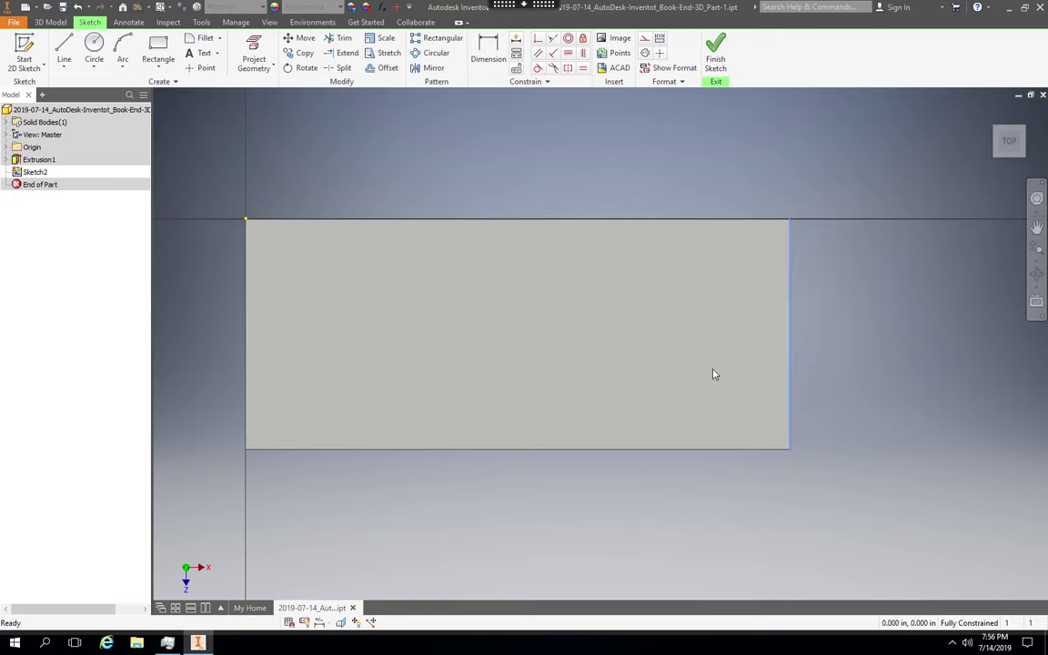
pyautogui.press('o')
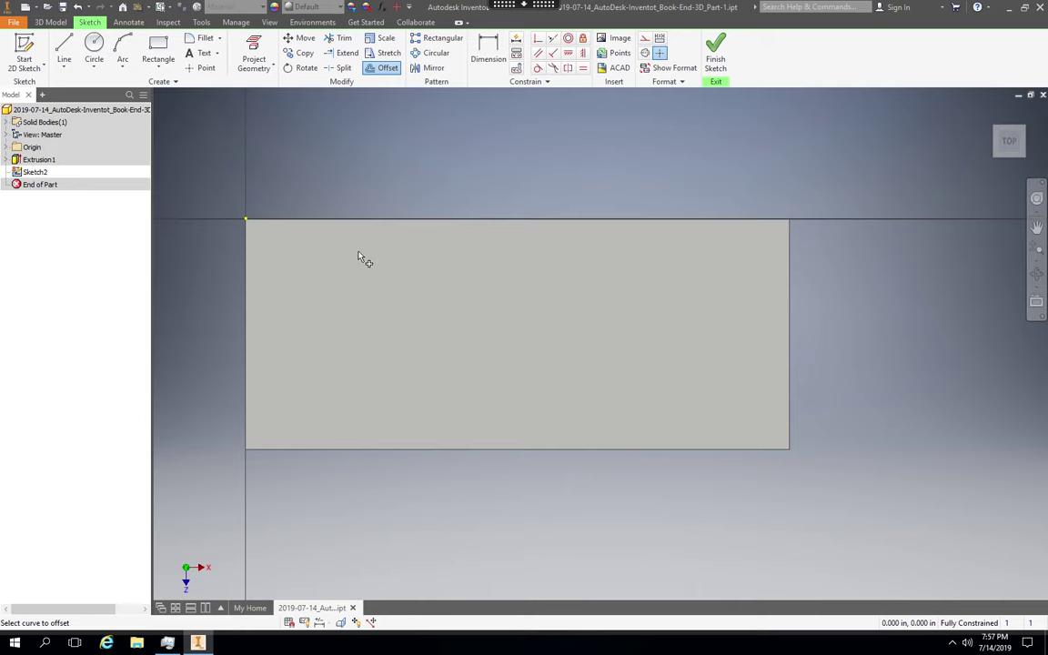
pyautogui.press('Escape')
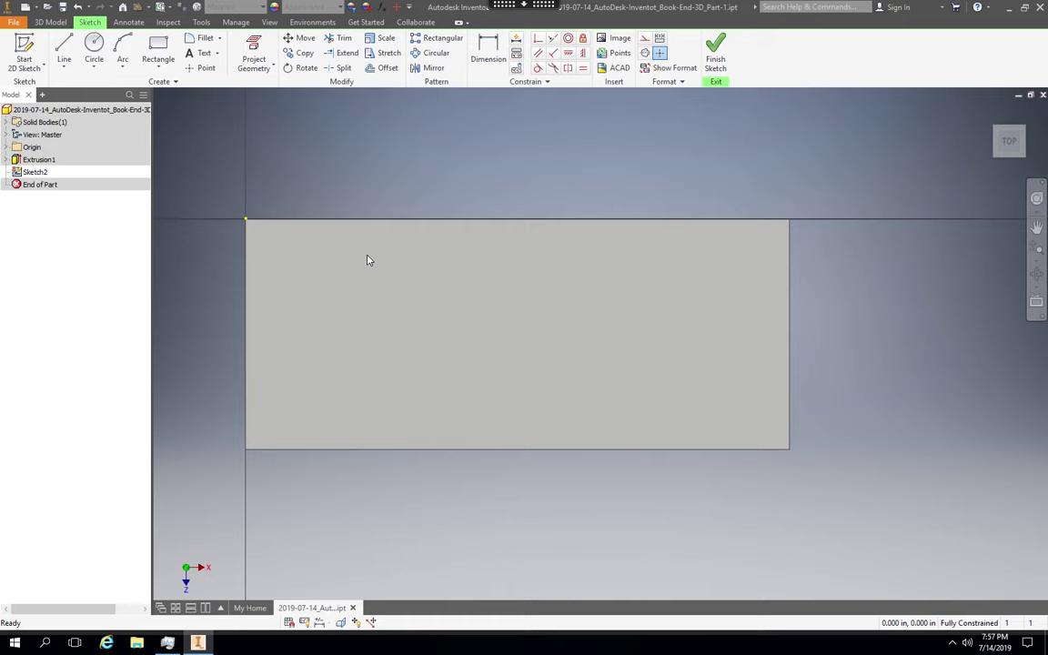
# - Place a sketch point on the top face's front edge at about X 2.445 in, Y -2.120 in
pyautogui.click(177, 84)
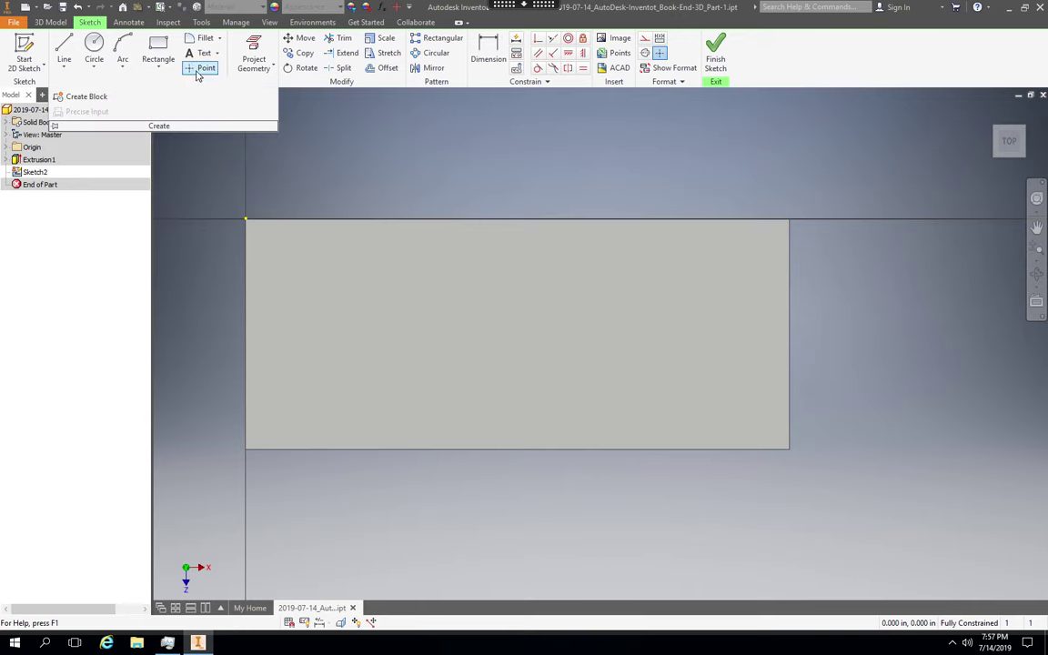
pyautogui.click(200, 69)
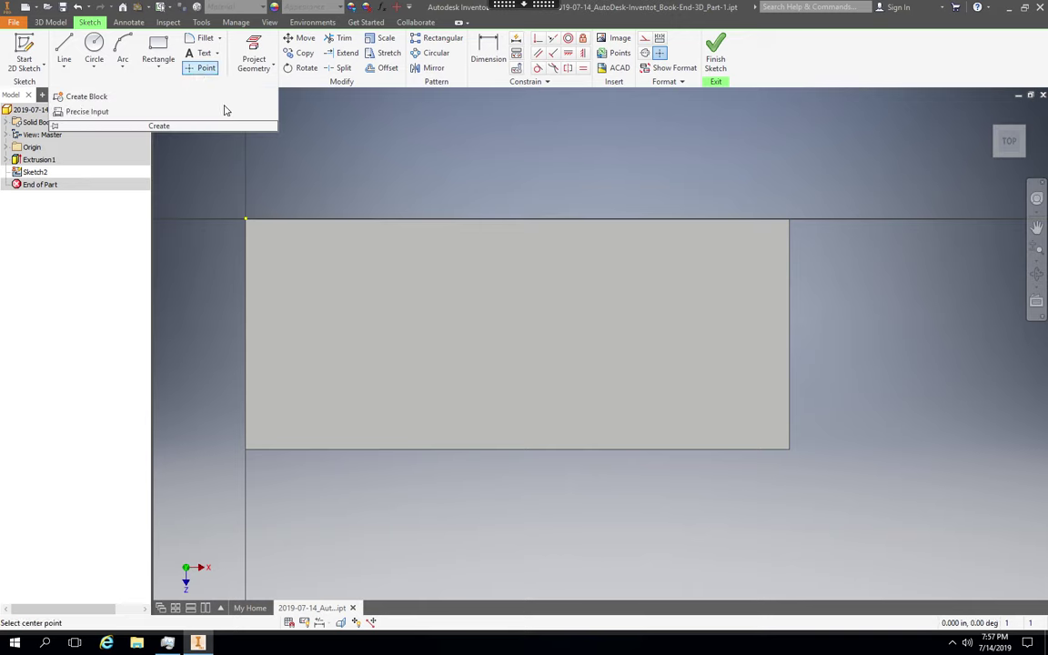
pyautogui.click(487, 417)
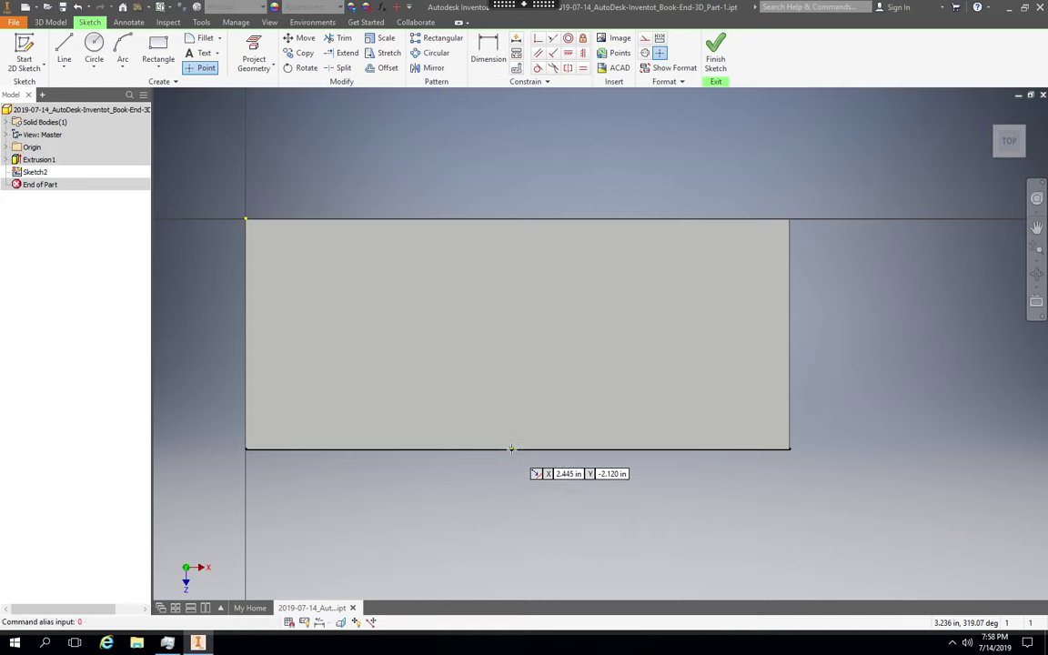
pyautogui.click(513, 447)
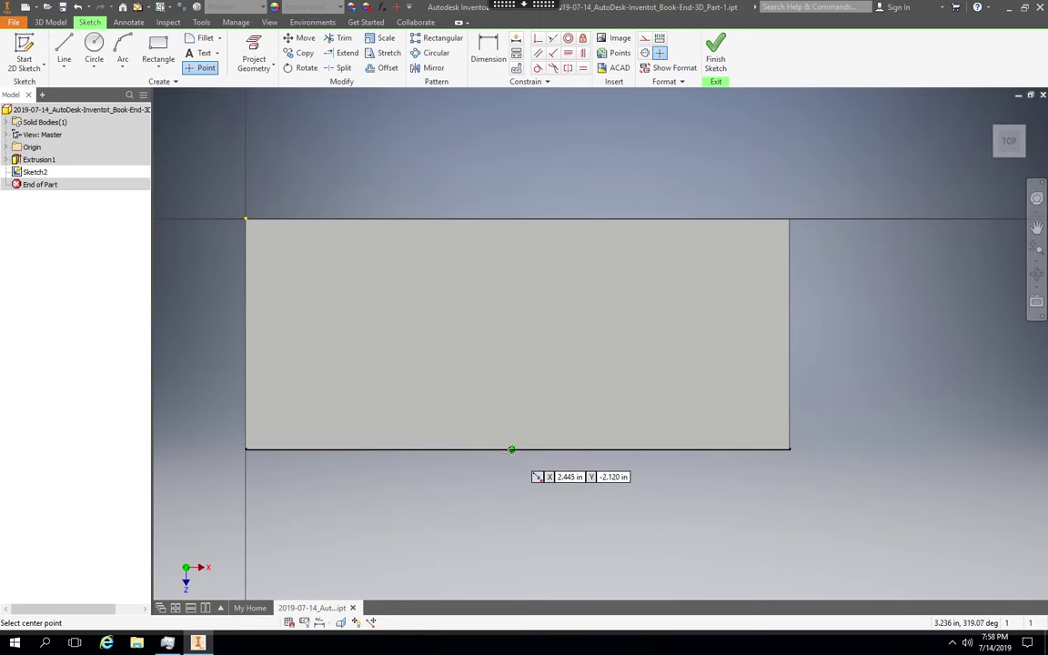
pyautogui.rightClick(509, 451)
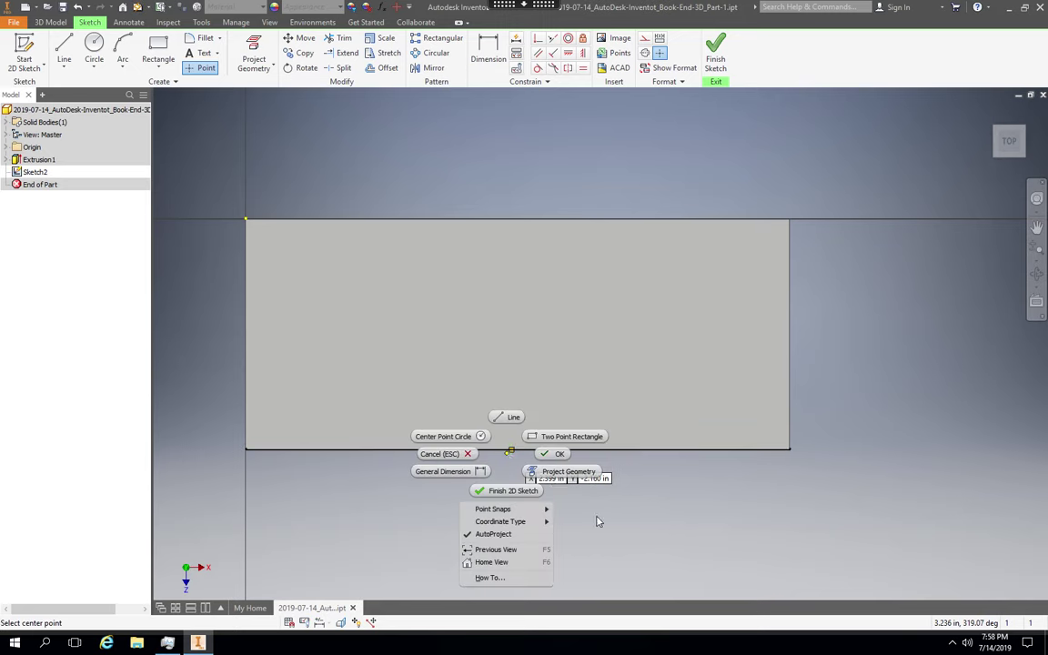
pyautogui.press('Escape')
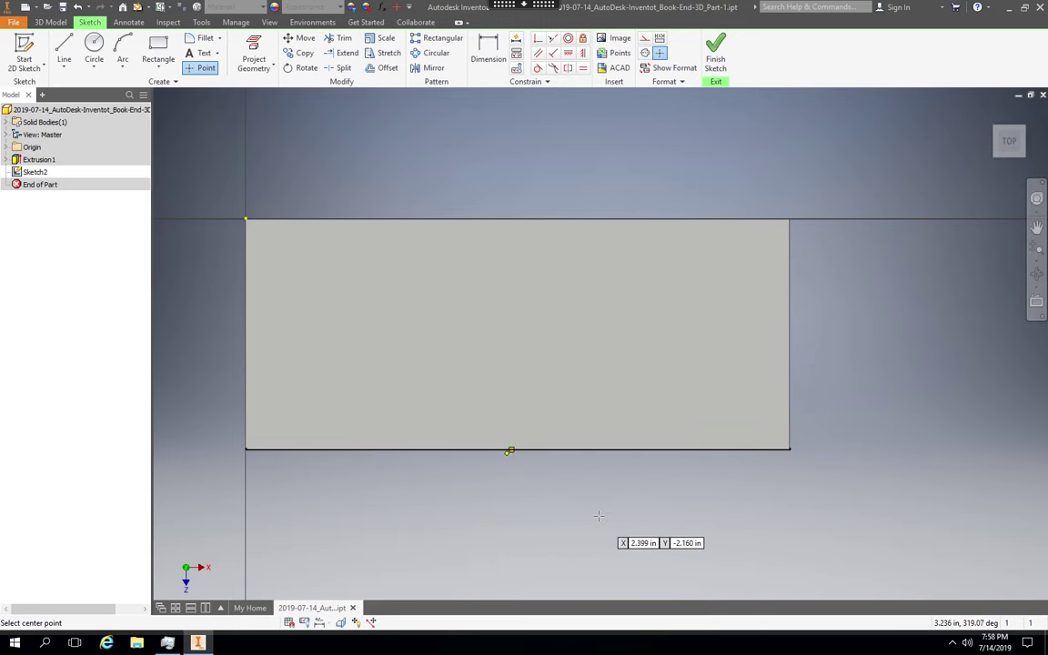
# - Place a second sketch point at the midpoint of the top face's front edge using the Midpoint point snap
pyautogui.rightClick(510, 449)
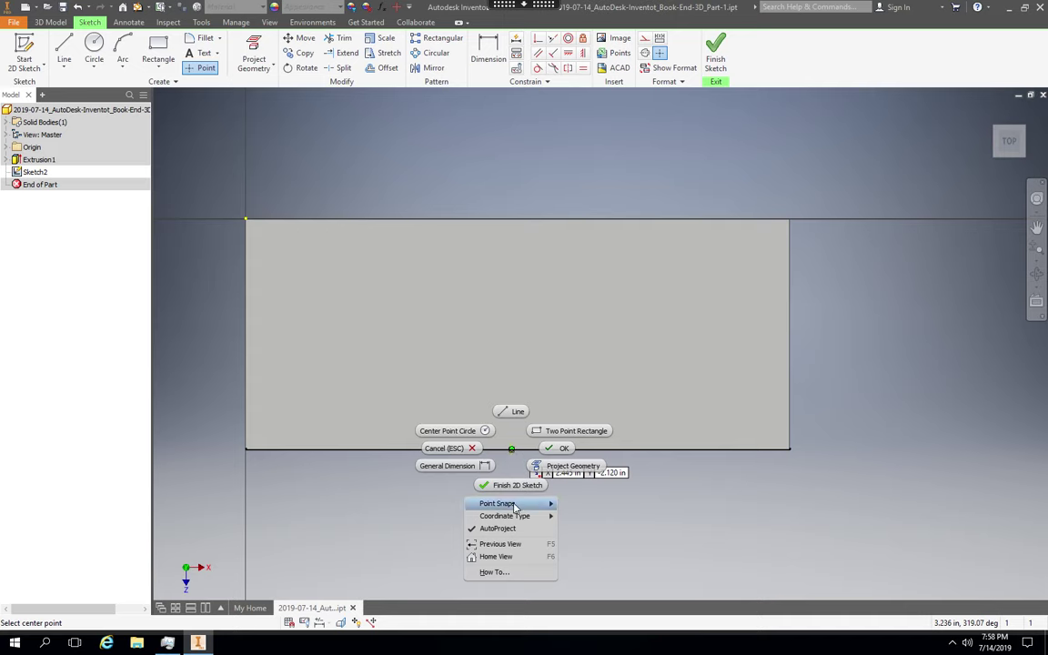
pyautogui.moveTo(515, 505)
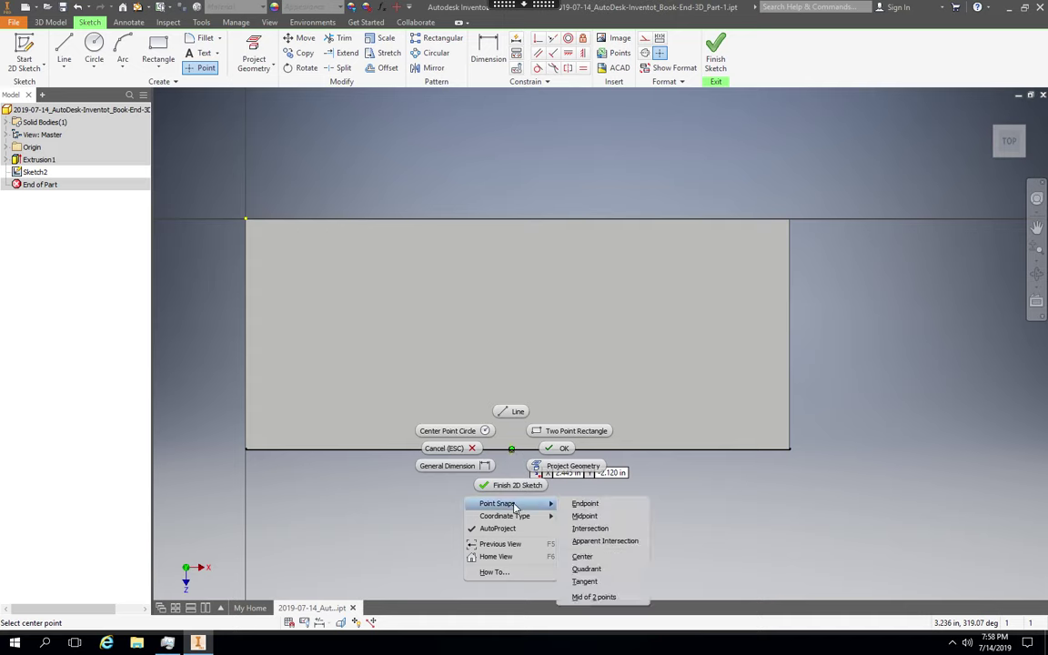
pyautogui.click(585, 516)
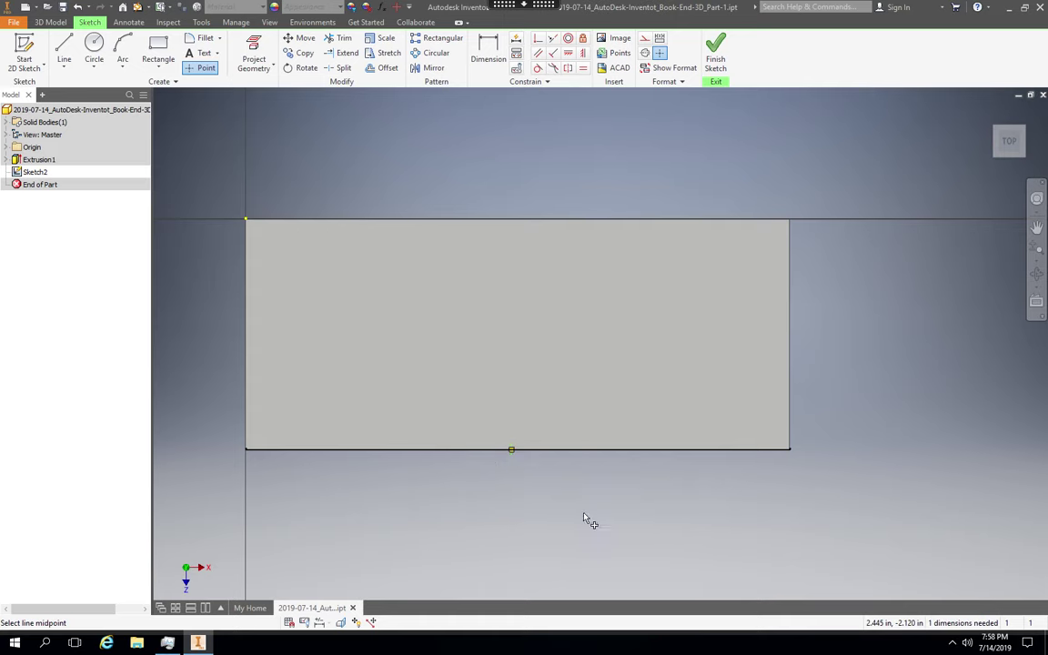
pyautogui.click(513, 450)
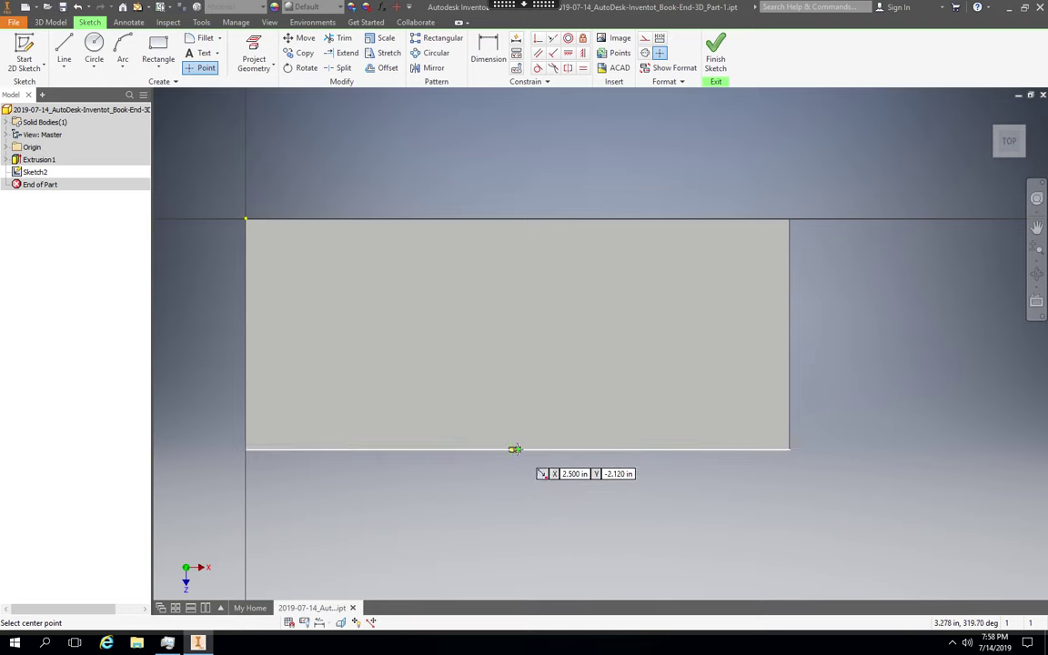
pyautogui.click(515, 449)
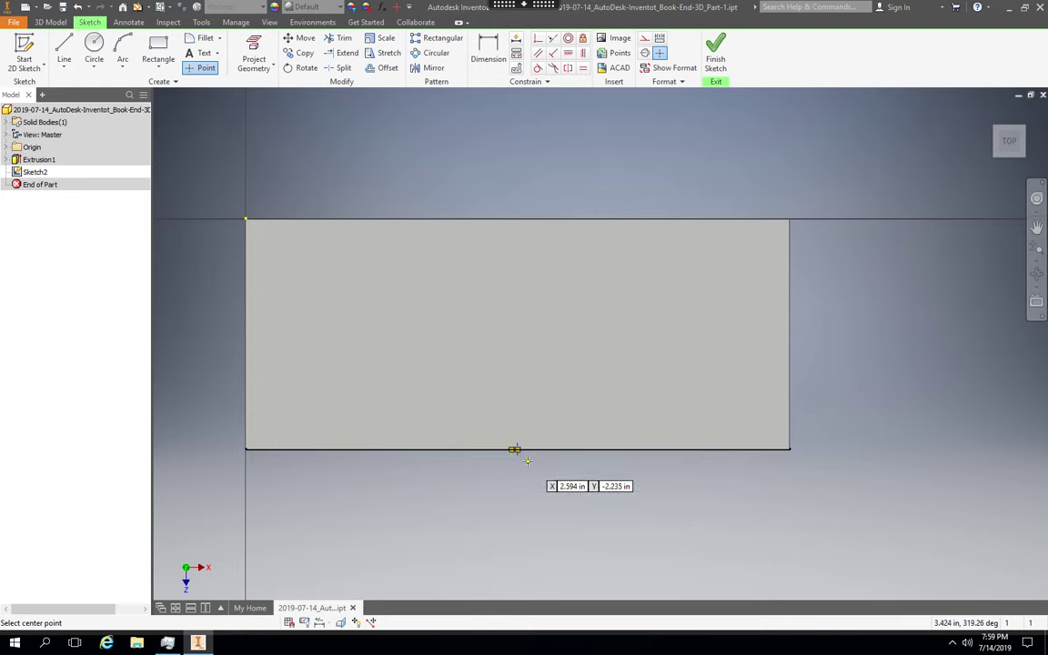
pyautogui.press('Escape')
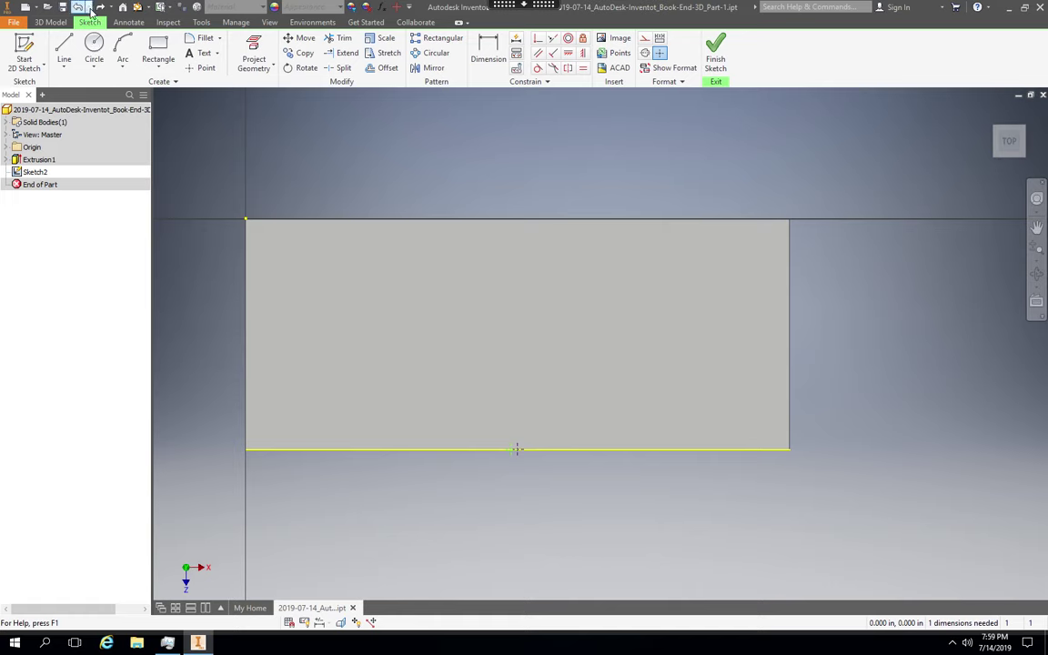
# - Undo both center points together with the creation of the sketch on the top face
pyautogui.click(89, 8)
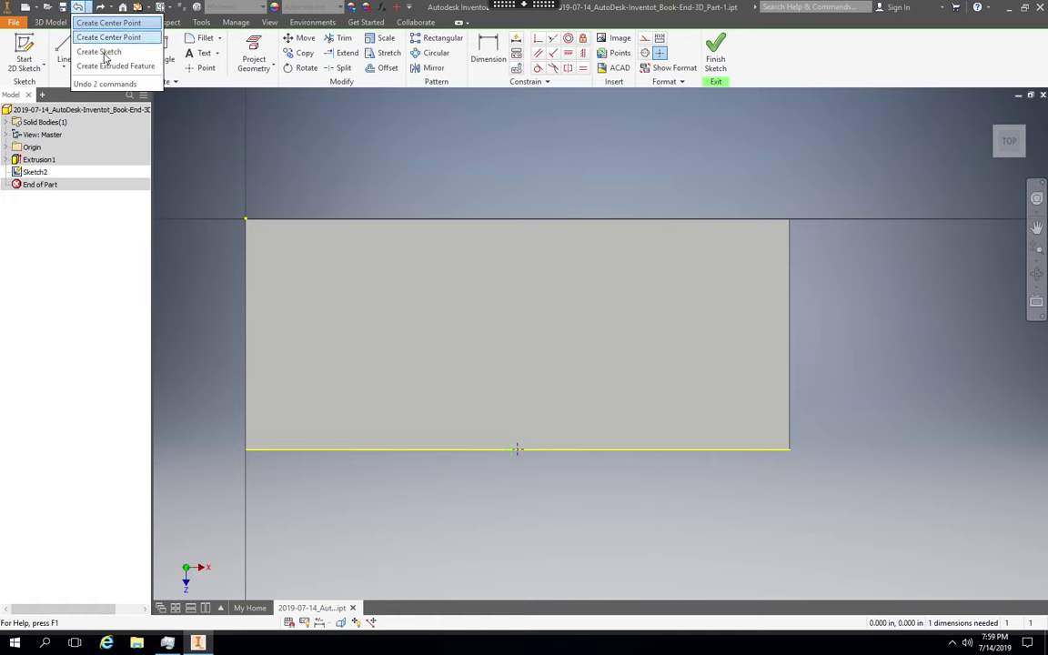
pyautogui.click(104, 51)
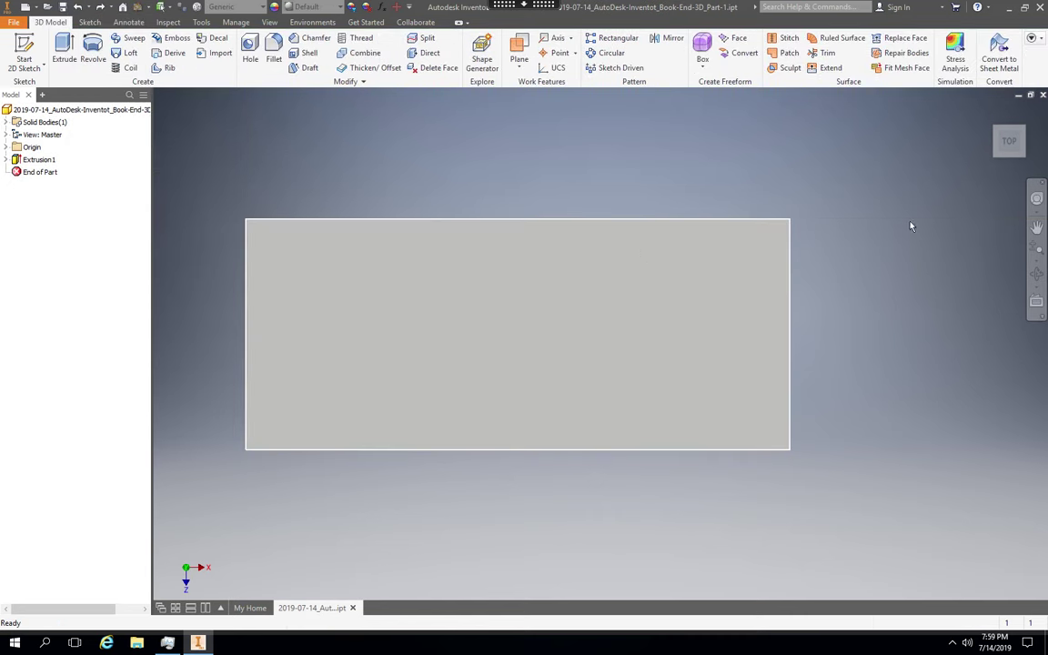
# - Start a 2D sketch on the extruded block's top face, viewed squarely from above
pyautogui.moveTo(1006, 162)
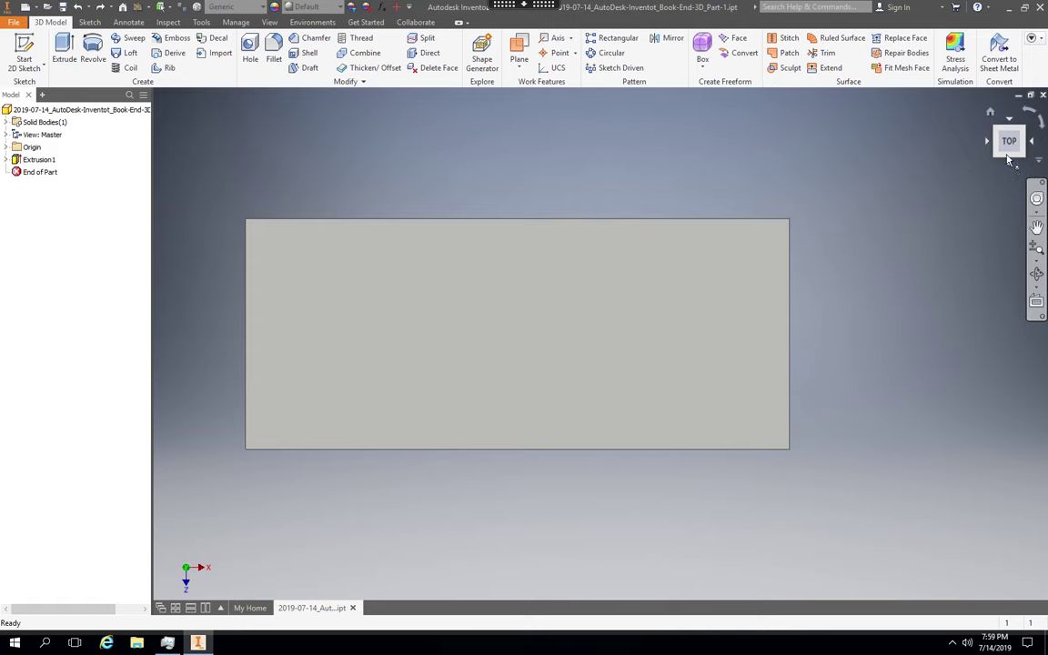
pyautogui.click(1007, 157)
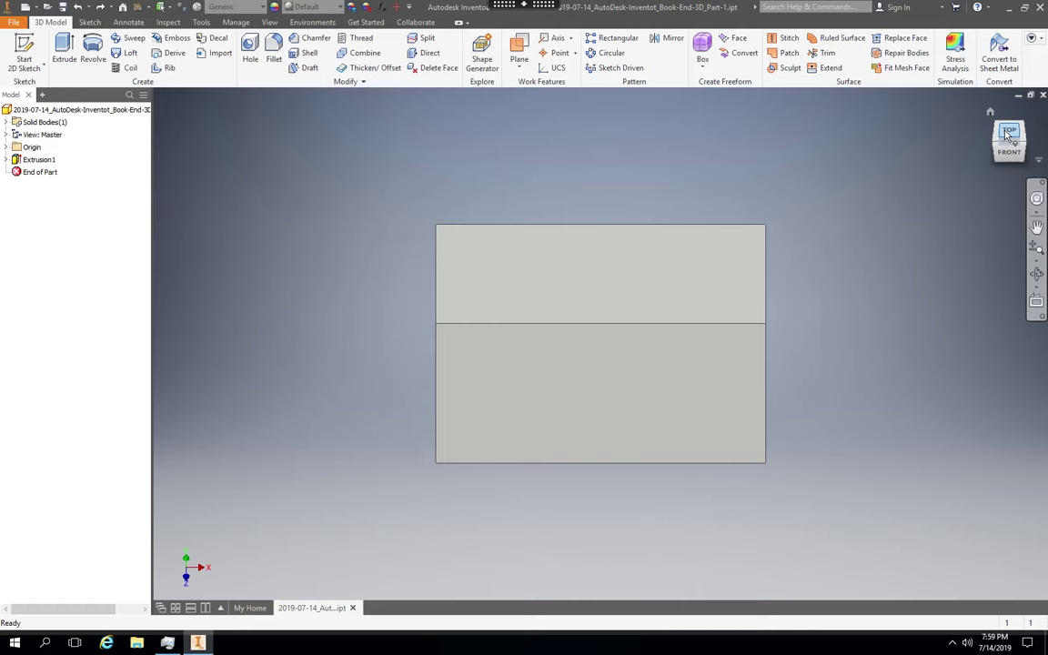
pyautogui.click(1007, 132)
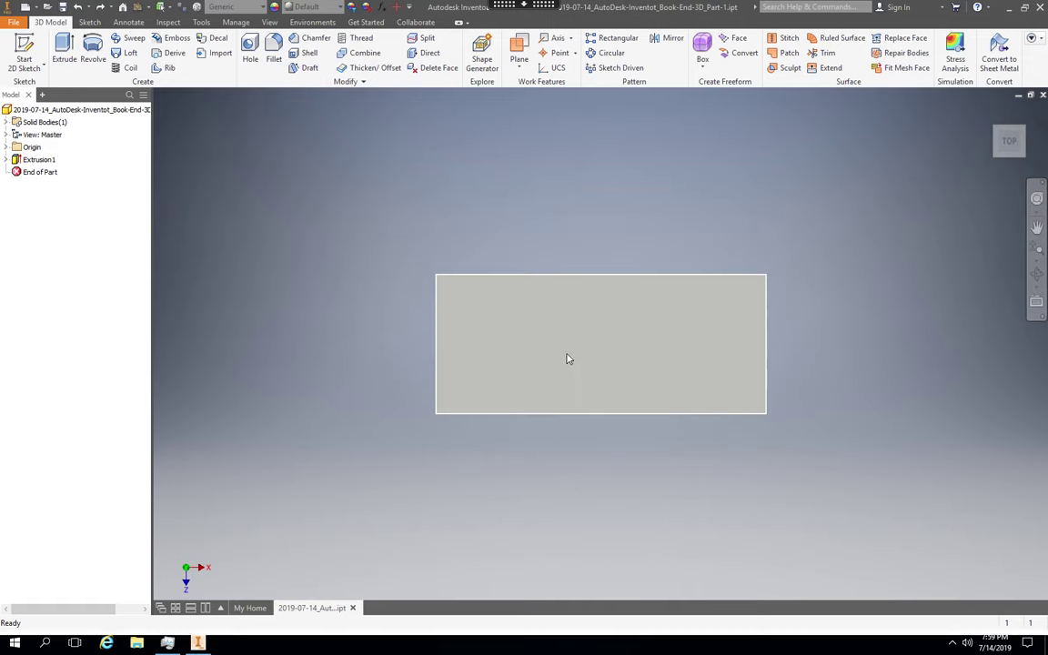
pyautogui.moveTo(567, 358)
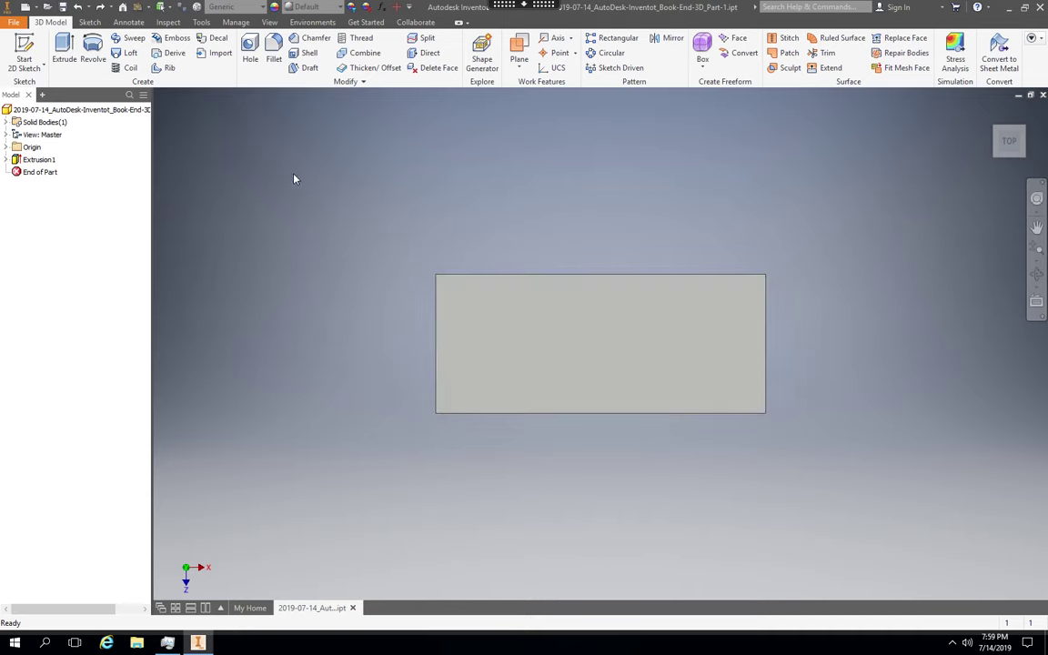
pyautogui.click(30, 68)
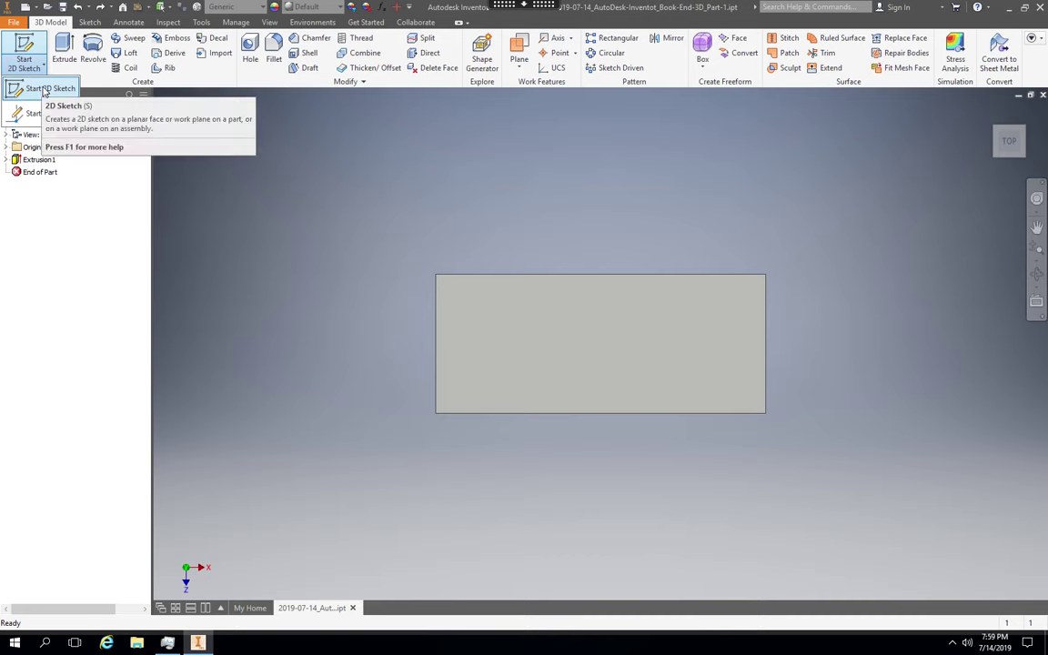
pyautogui.click(43, 90)
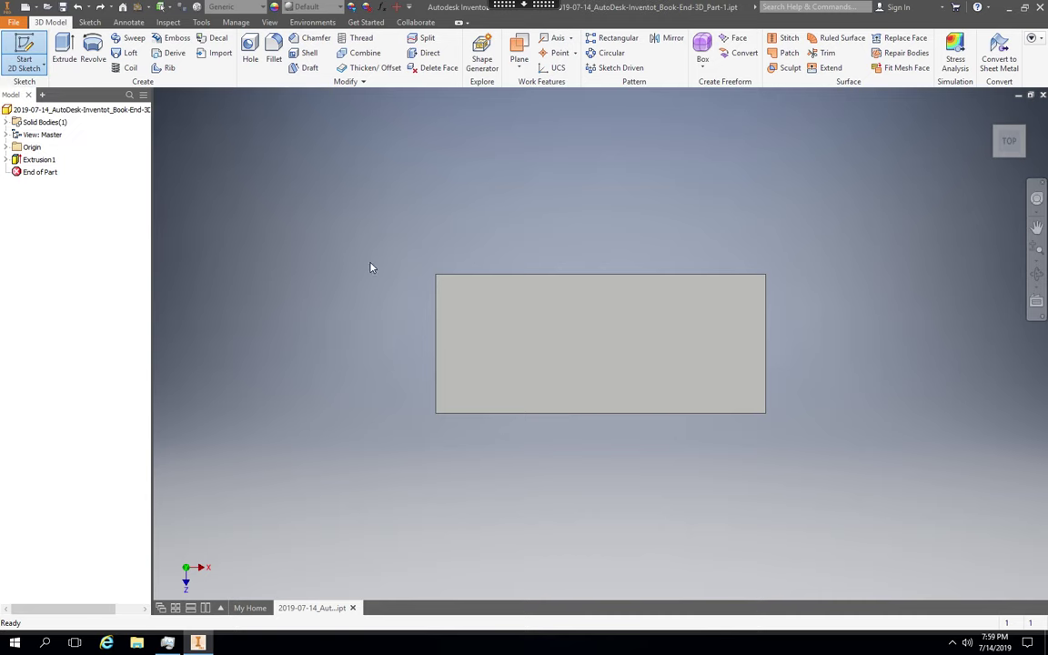
pyautogui.click(508, 339)
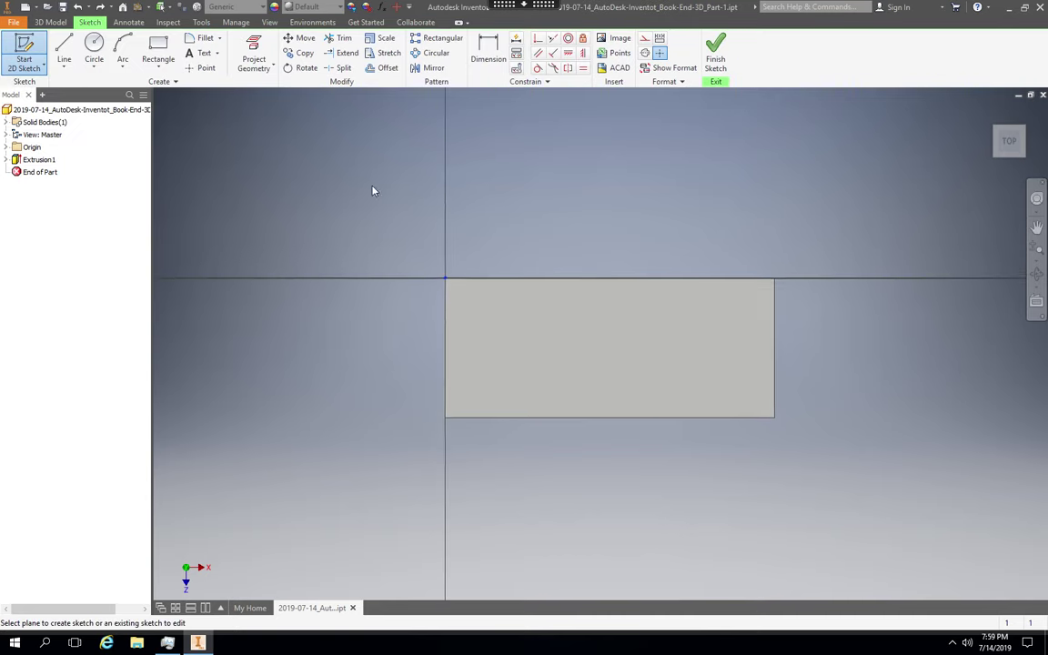
# - Sketch a sloped line across the face's front right corner, spanning about 2.2 in horizontally and overshooting both edges
pyautogui.click(64, 60)
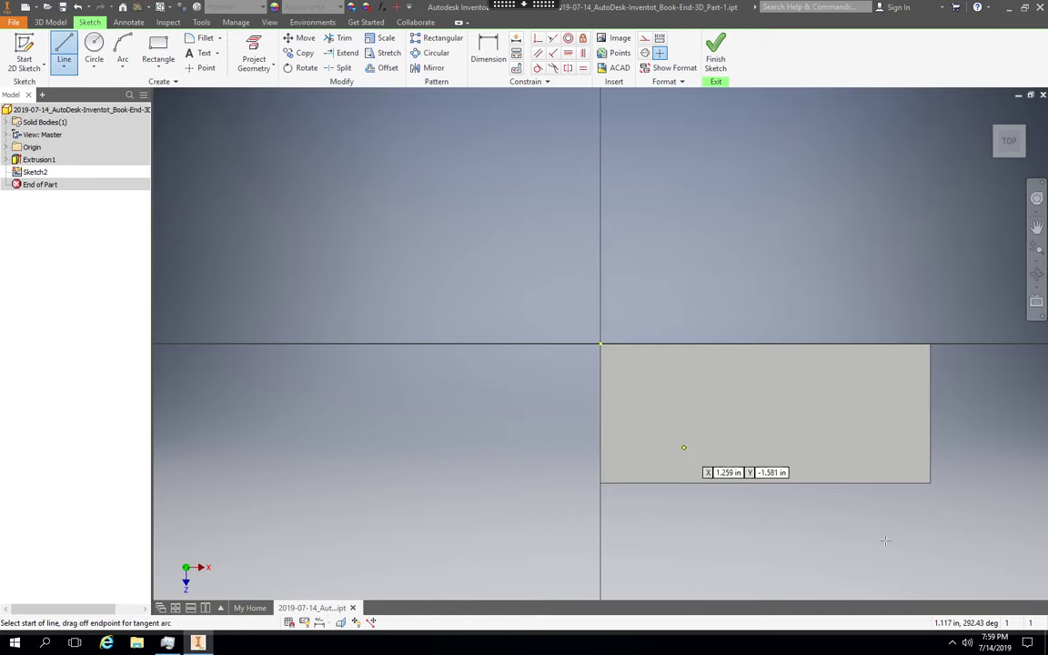
pyautogui.click(804, 491)
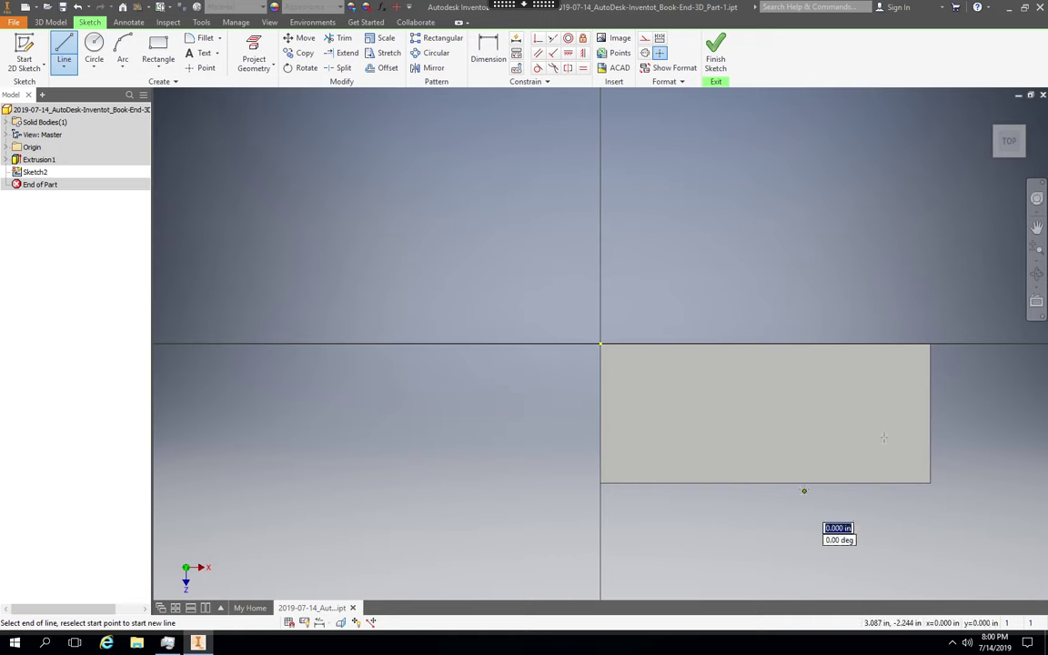
pyautogui.click(949, 405)
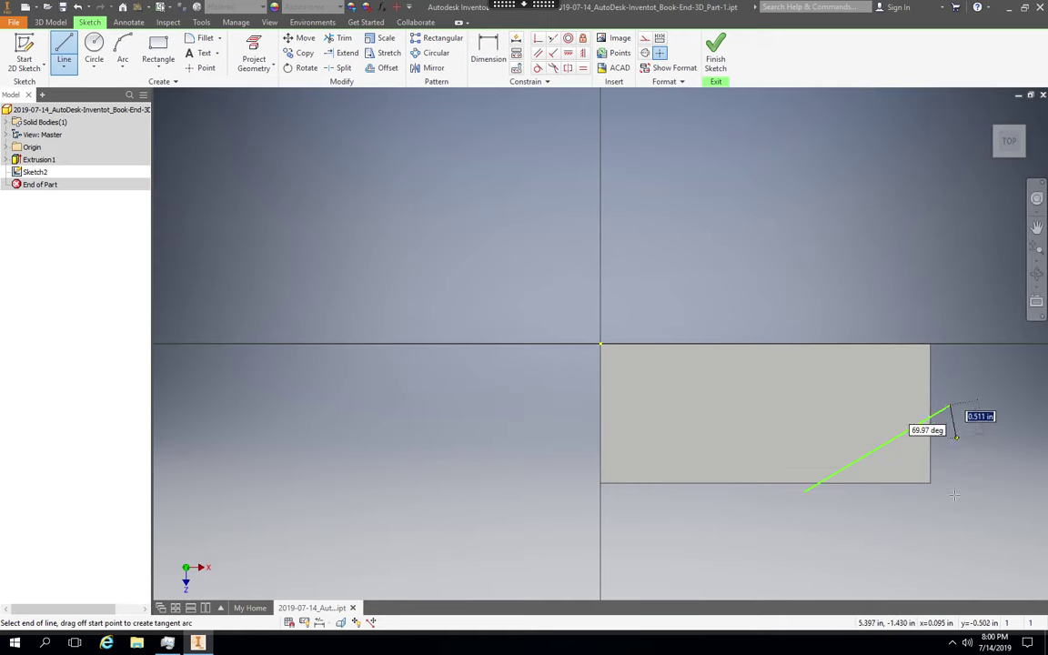
pyautogui.press('Escape')
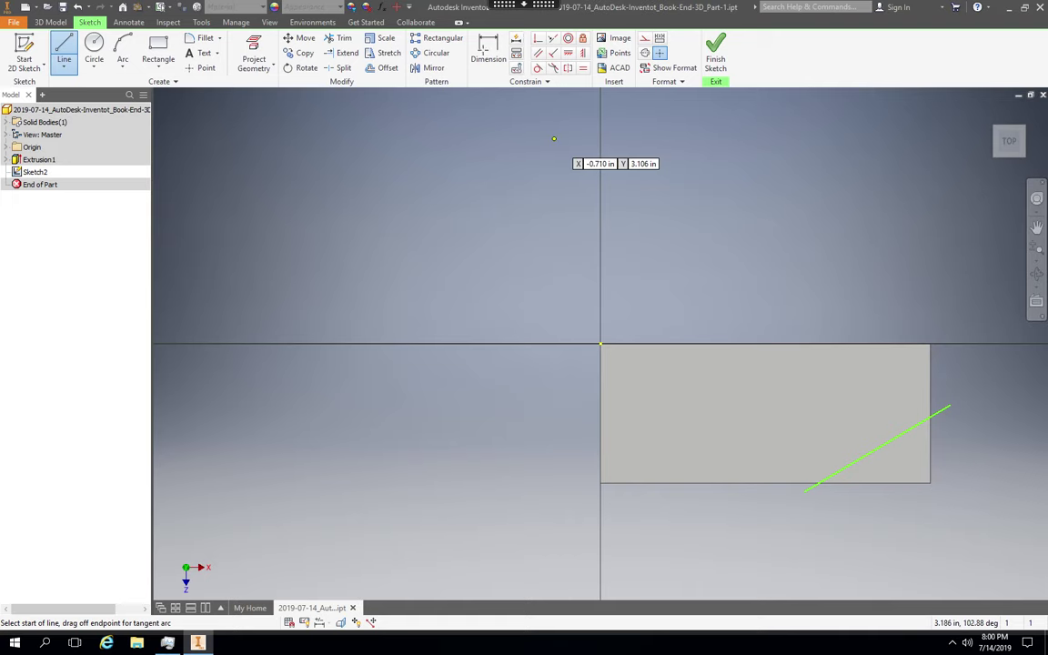
# - Dimension the sloped line's horizontal extent and set it to 2.5 in
pyautogui.press('d')
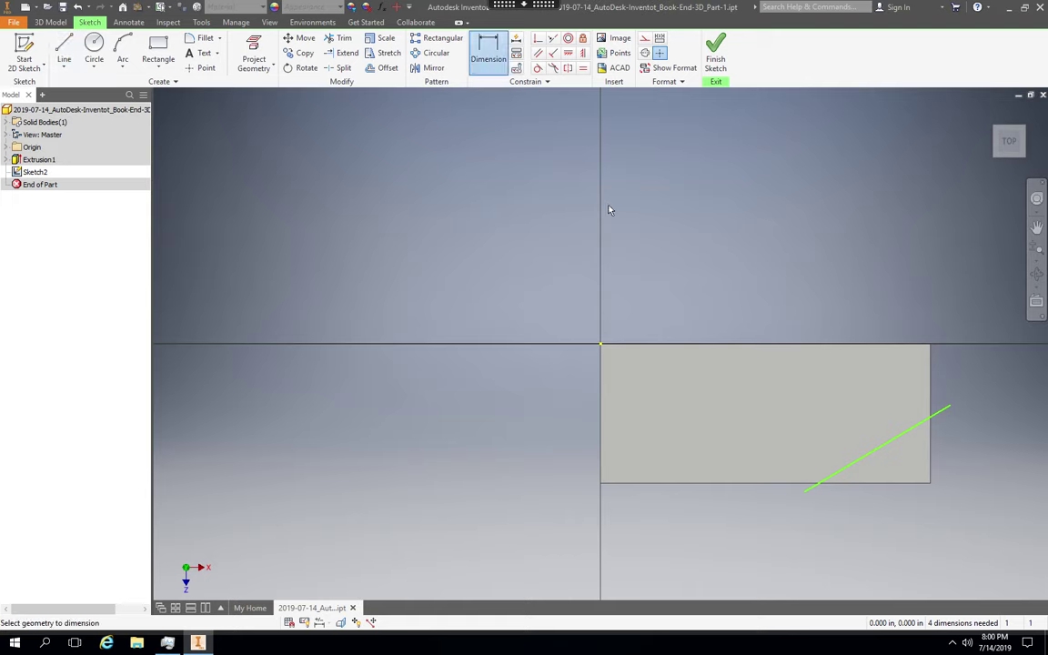
pyautogui.click(908, 435)
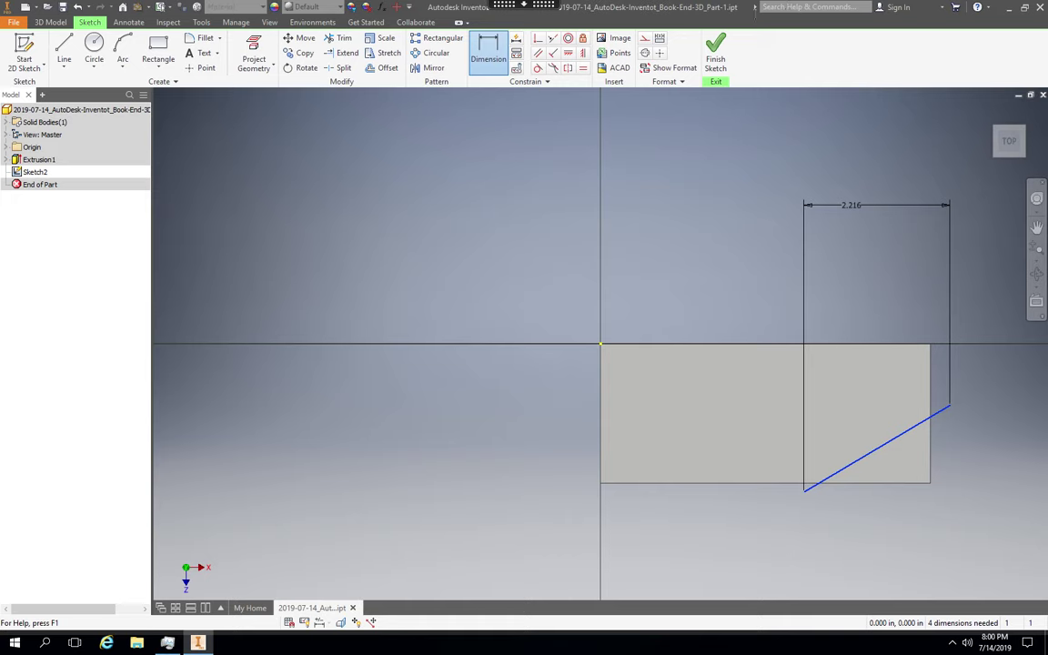
pyautogui.moveTo(850, 204); pyautogui.dragTo(886, 244)
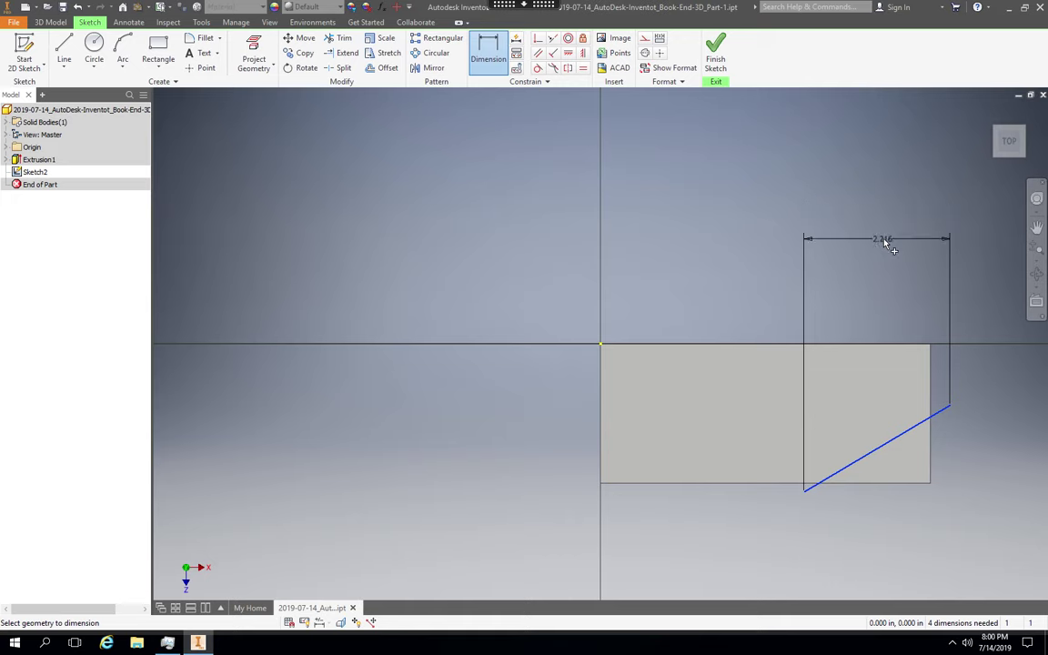
pyautogui.click(886, 241)
pyautogui.write('2')
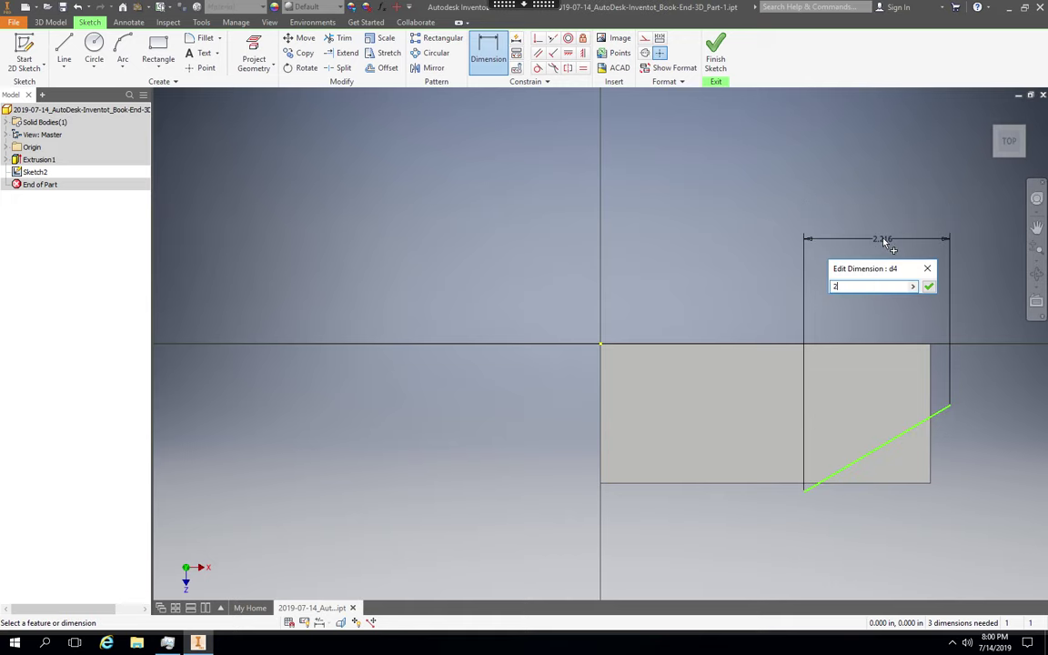
pyautogui.write('.5')
pyautogui.press('Return')
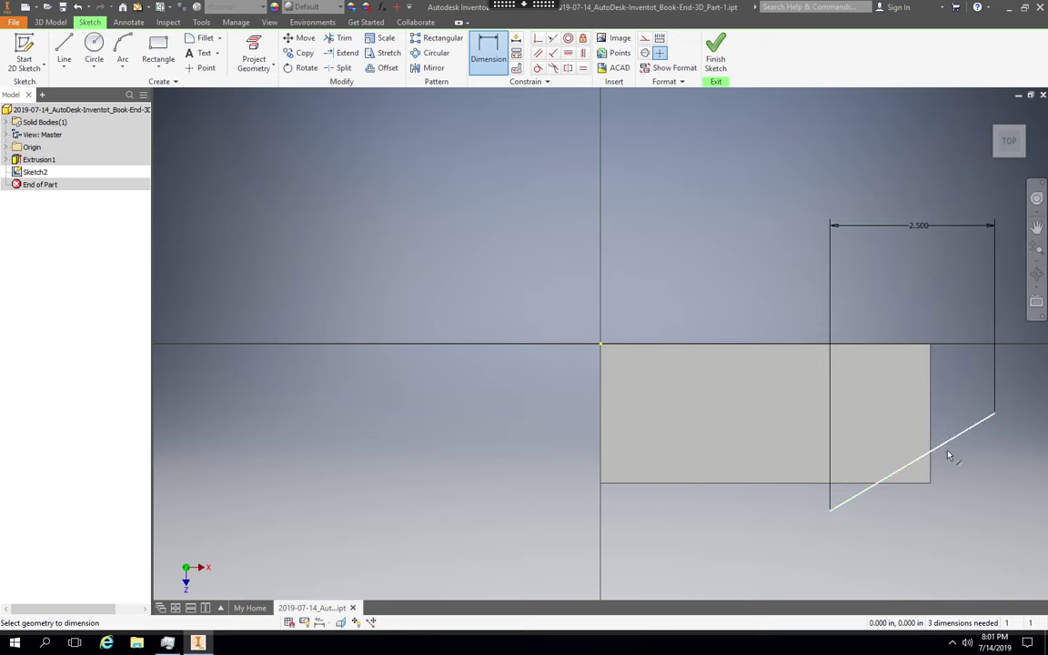
# - Dimension the sloped line's vertical extent and set it to .75 in
pyautogui.click(946, 448)
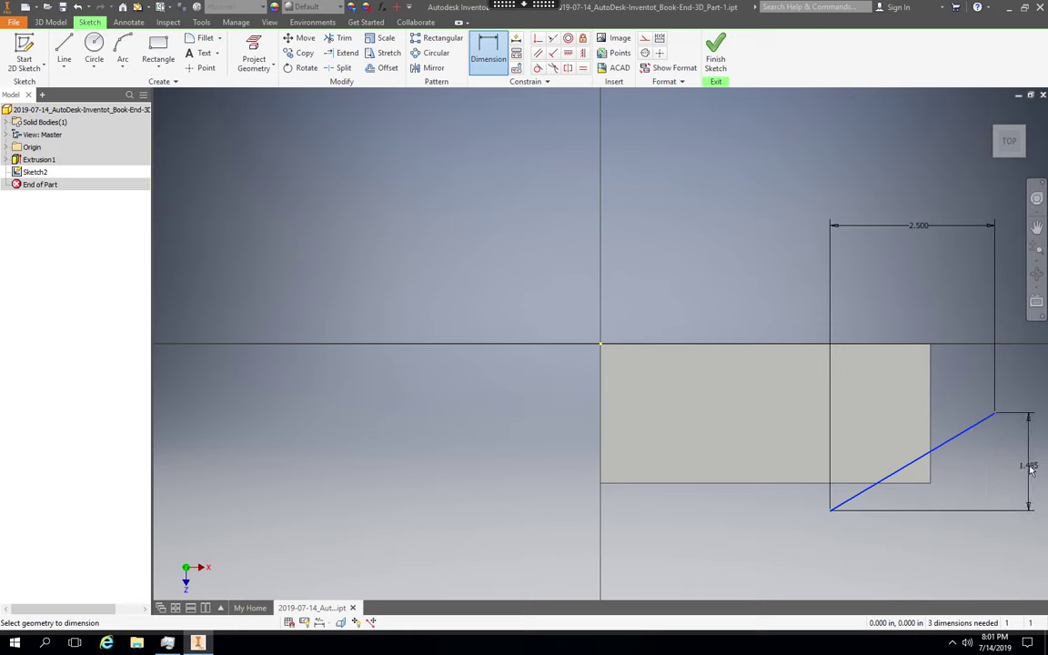
pyautogui.write('075')
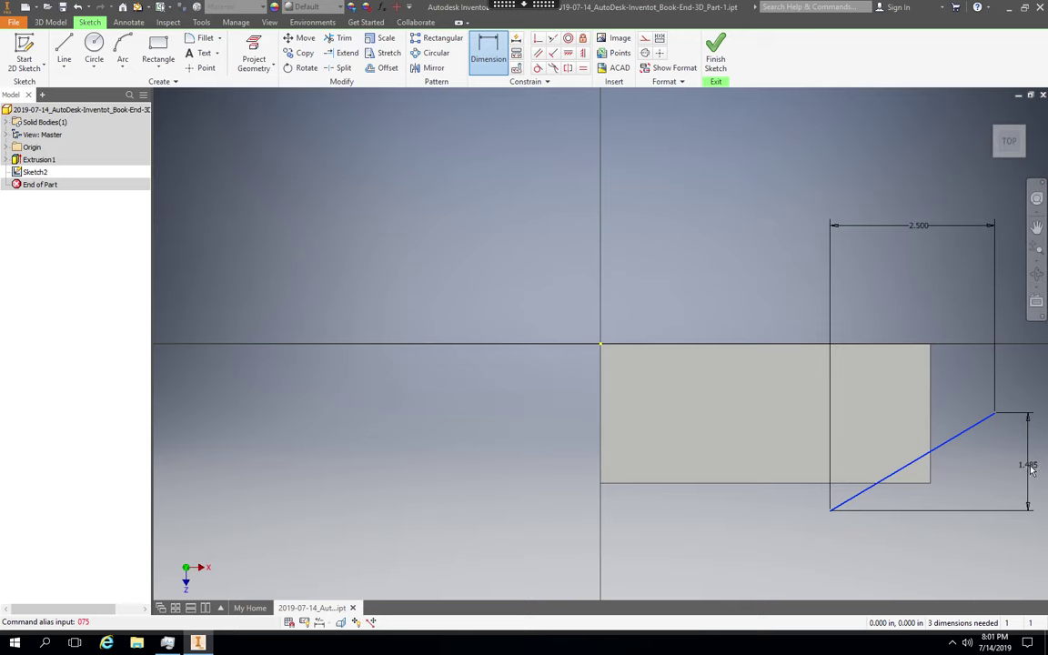
pyautogui.press('BackSpace')
pyautogui.press('BackSpace')
pyautogui.press('BackSpace')
pyautogui.click(1026, 469)
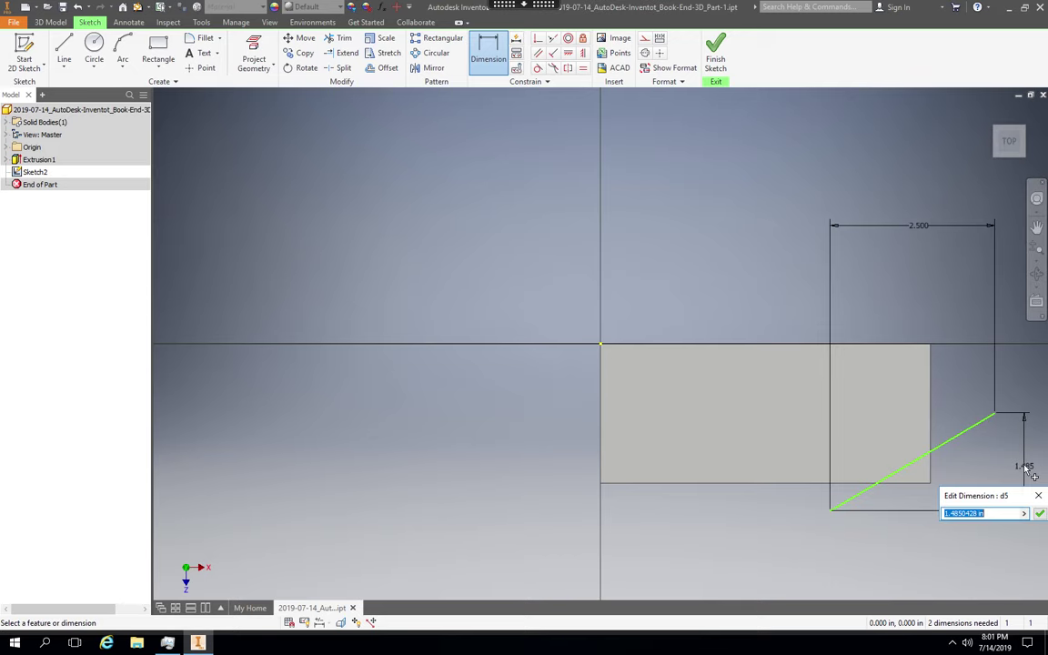
pyautogui.write('.')
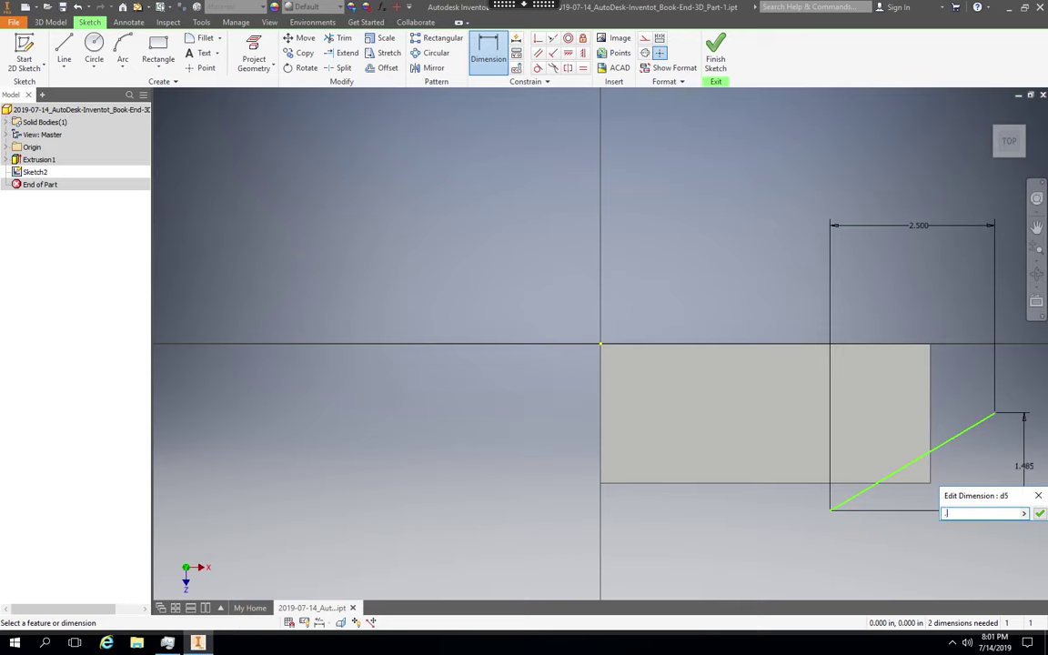
pyautogui.write('75')
pyautogui.press('Return')
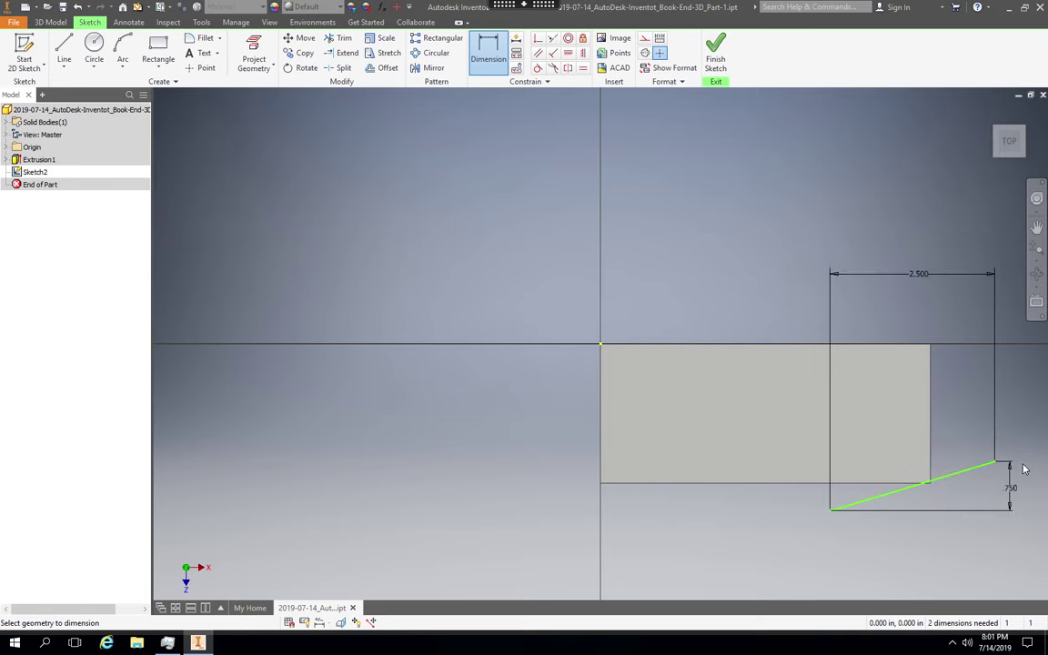
pyautogui.click(541, 82)
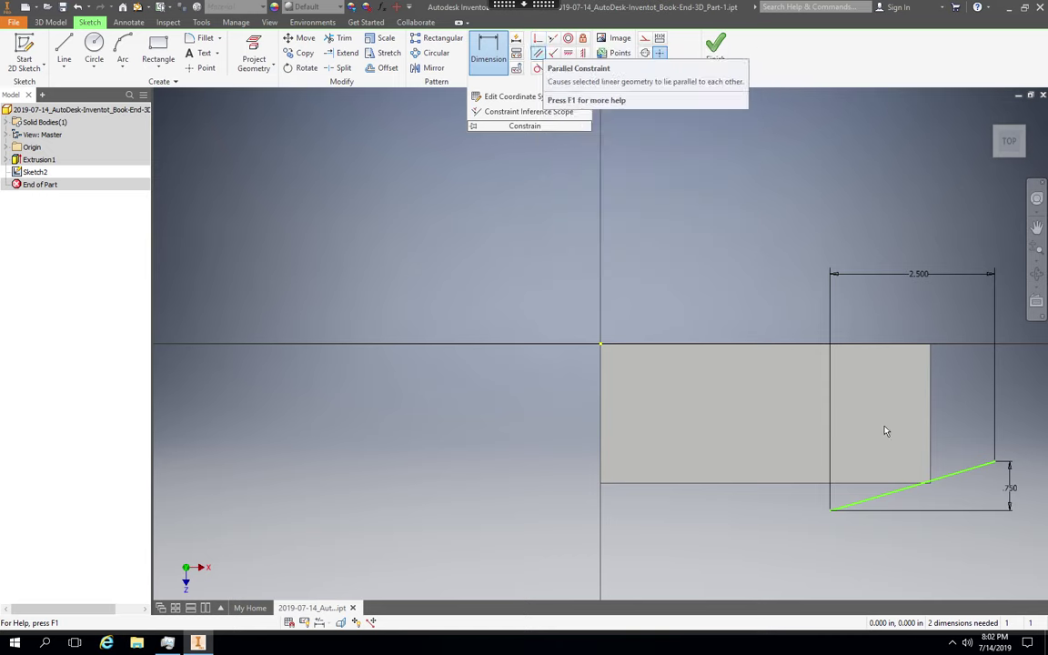
pyautogui.click(937, 476)
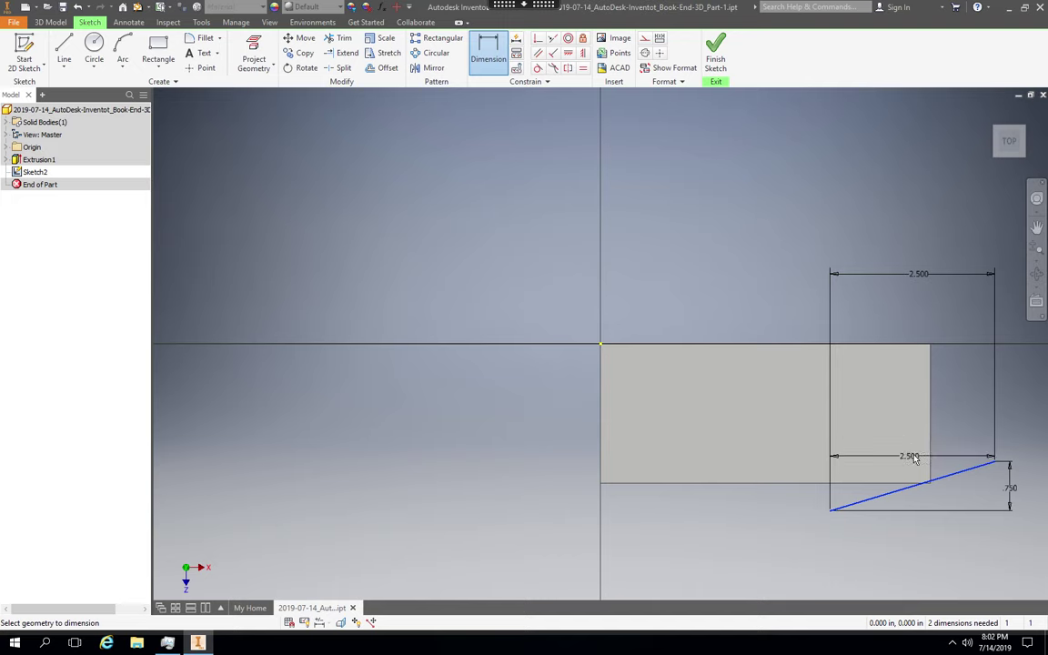
pyautogui.press('Escape')
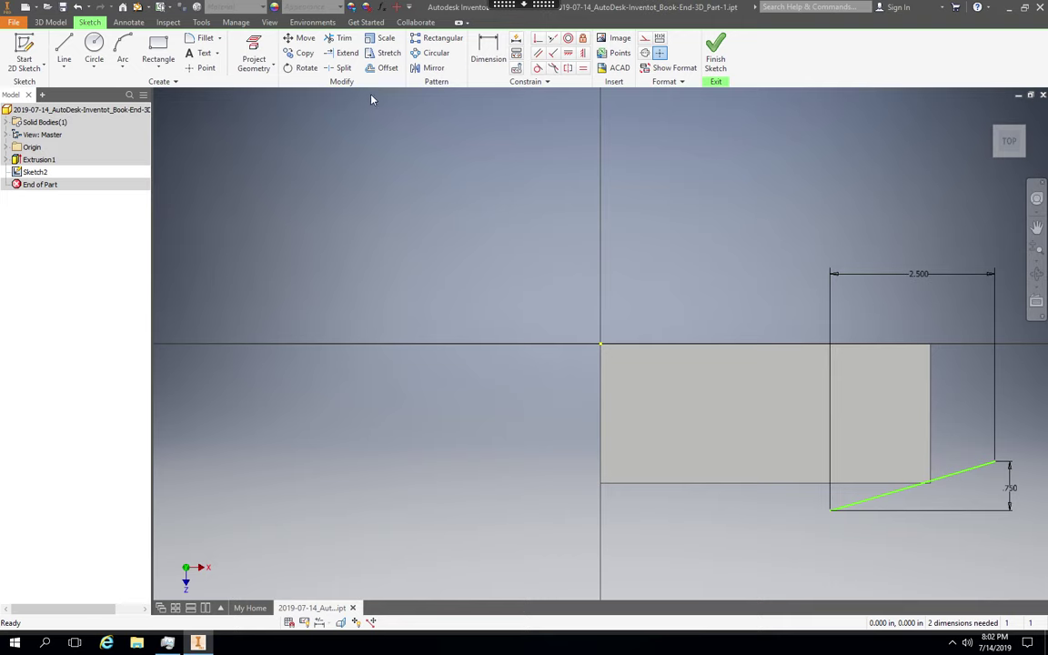
# - Move the sloped line by its lower left endpoint onto the midpoint of the top face's front edge
pyautogui.click(305, 41)
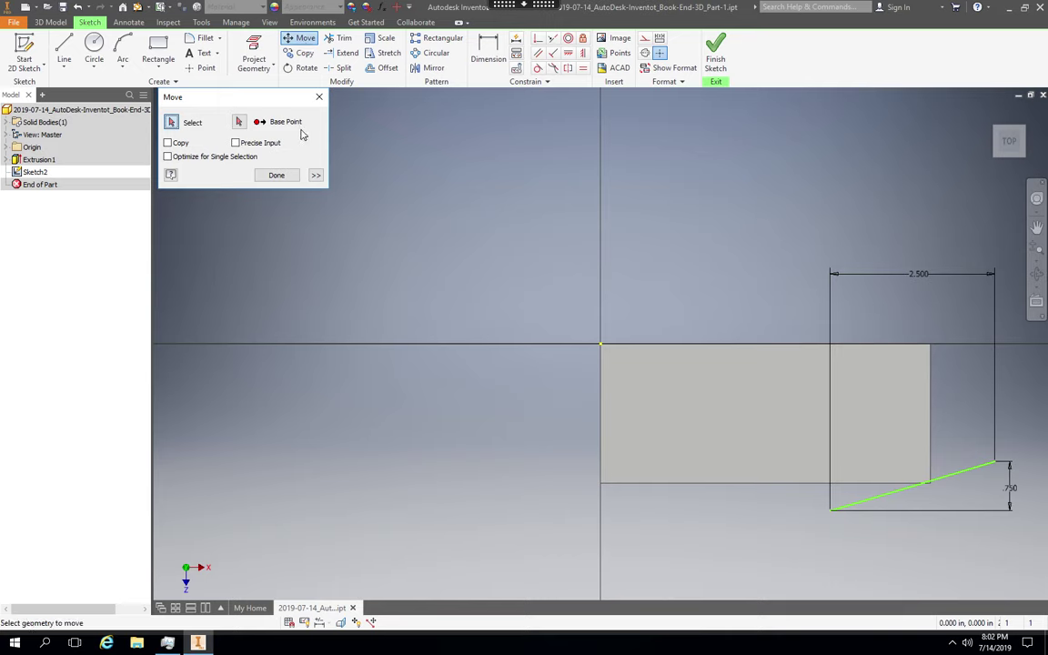
pyautogui.click(886, 496)
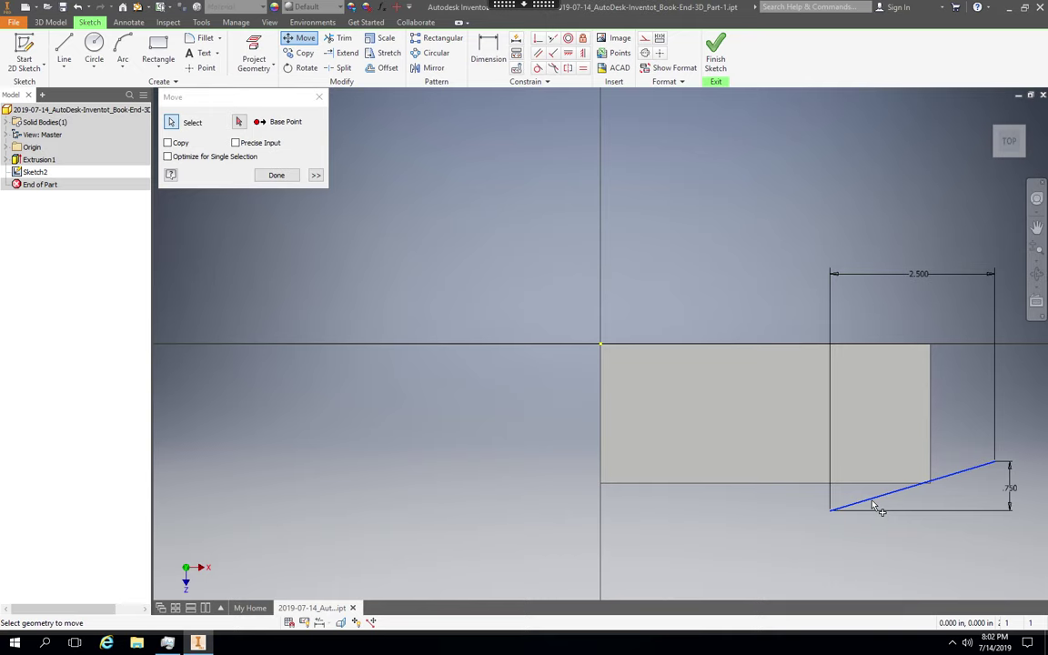
pyautogui.click(237, 122)
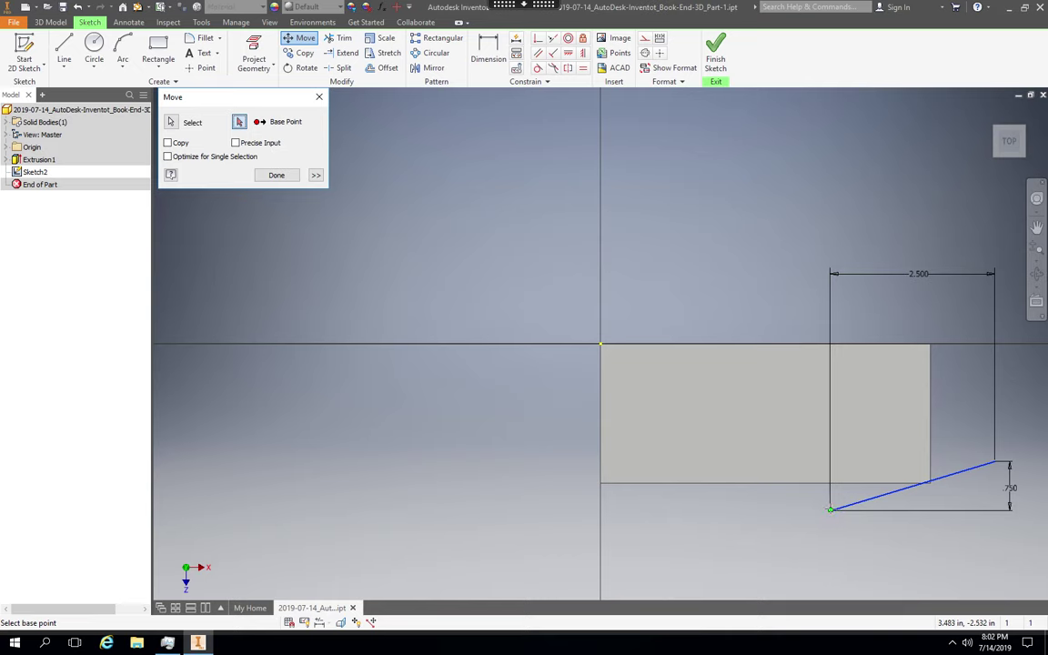
pyautogui.click(830, 509)
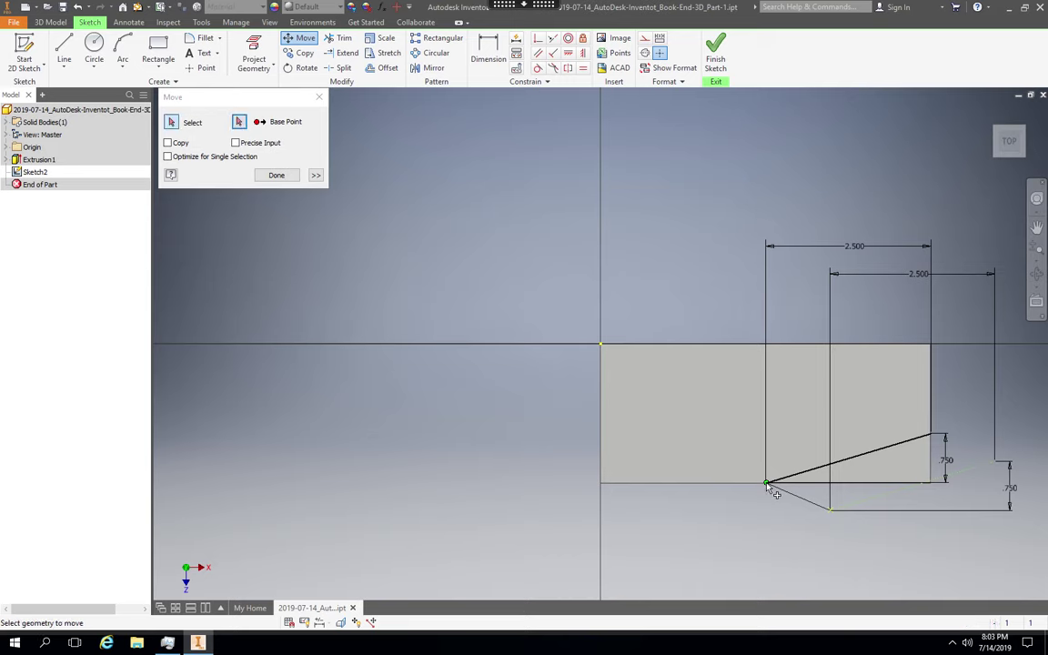
pyautogui.click(768, 485)
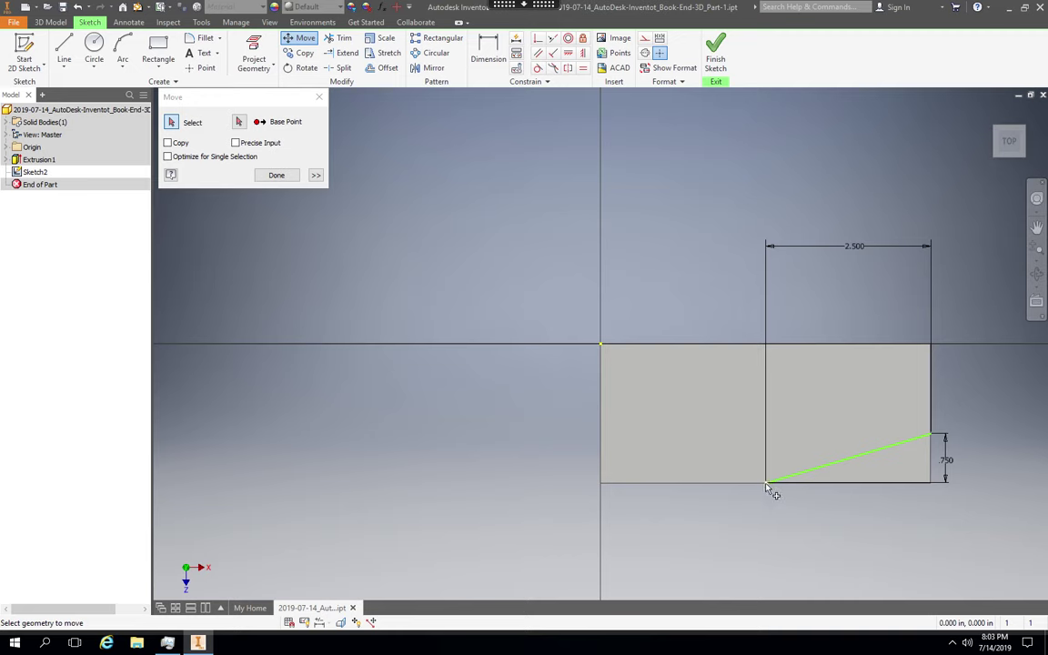
pyautogui.rightClick(767, 488)
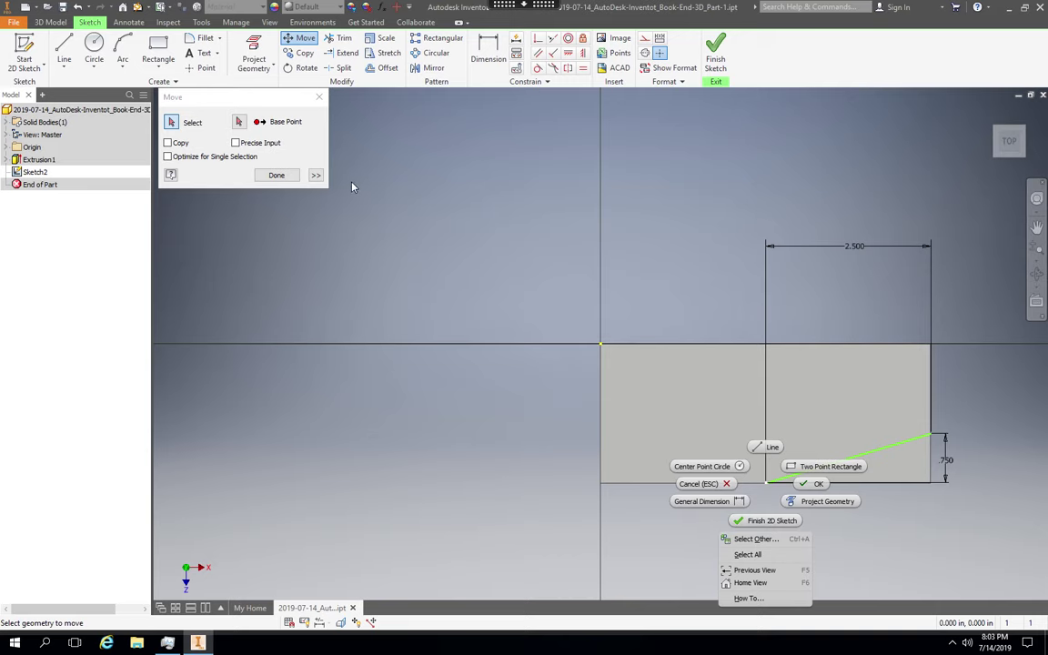
# - Try to move the sloped line with Precise Input, using its lower left endpoint as the base point
pyautogui.click(237, 146)
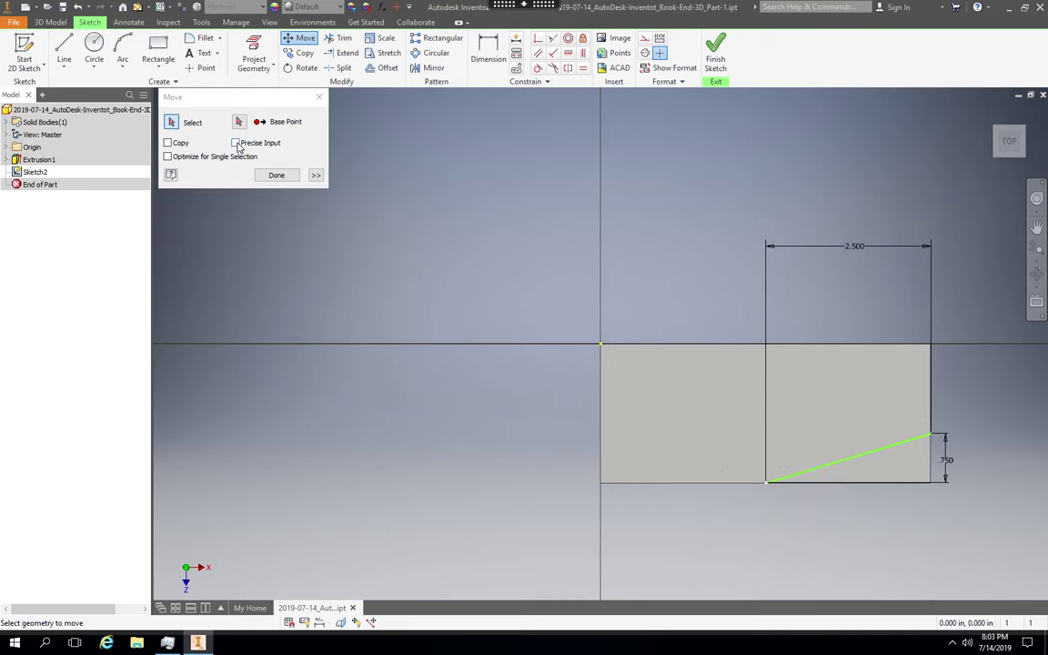
pyautogui.click(237, 143)
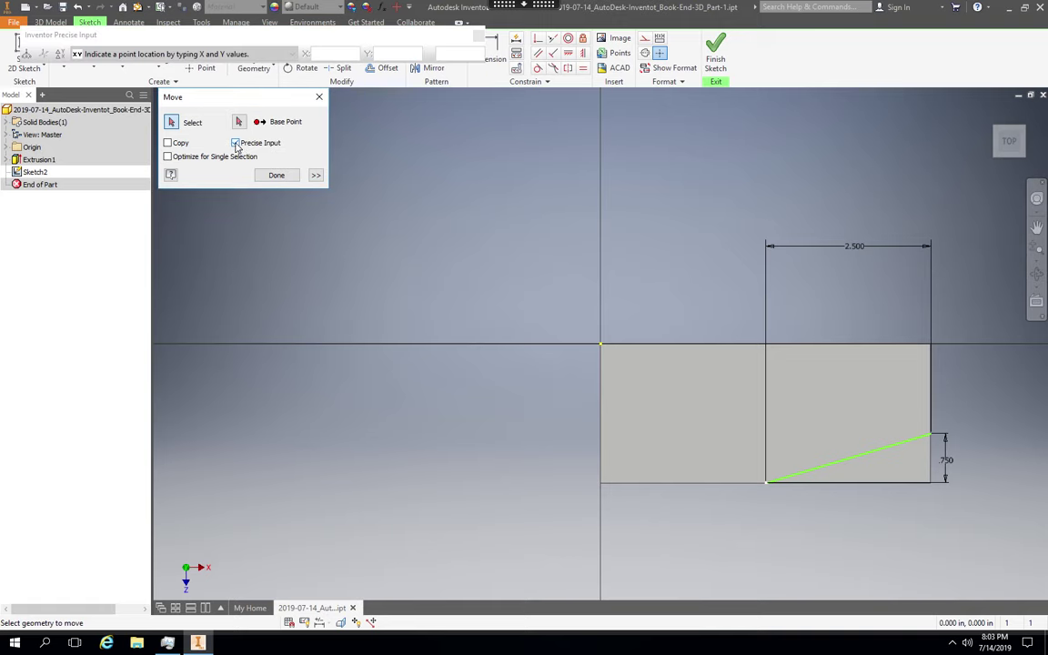
pyautogui.click(241, 125)
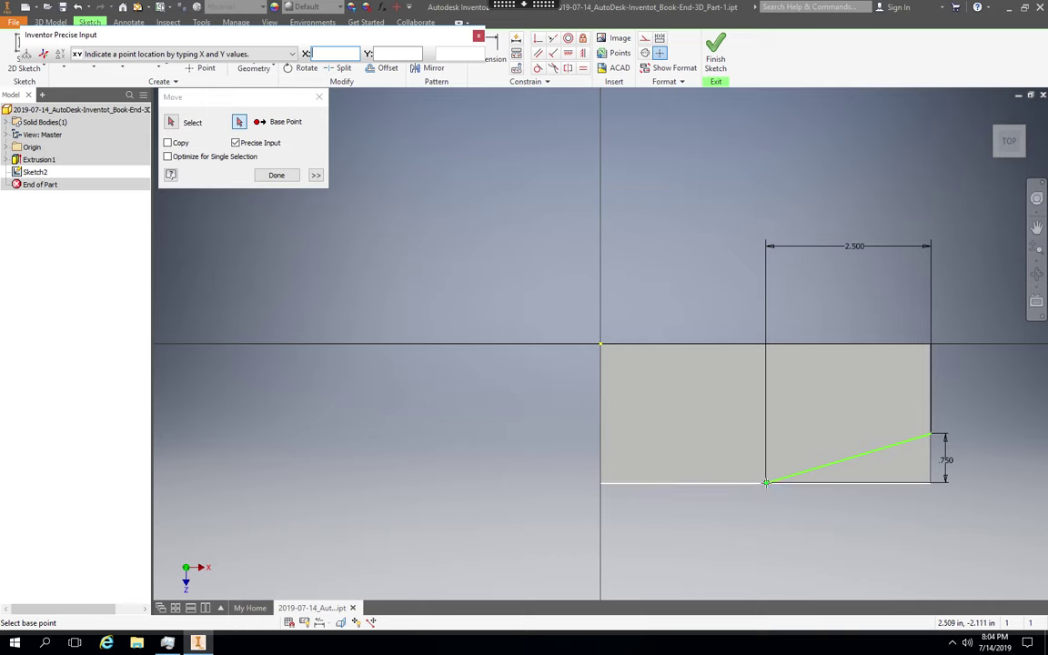
pyautogui.click(767, 484)
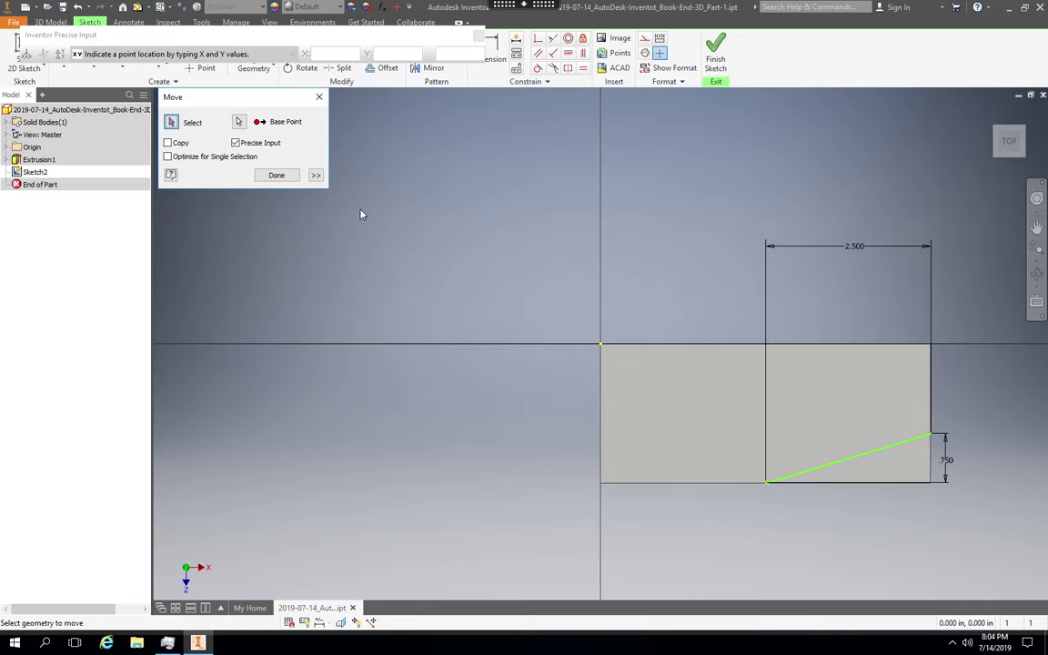
pyautogui.click(316, 176)
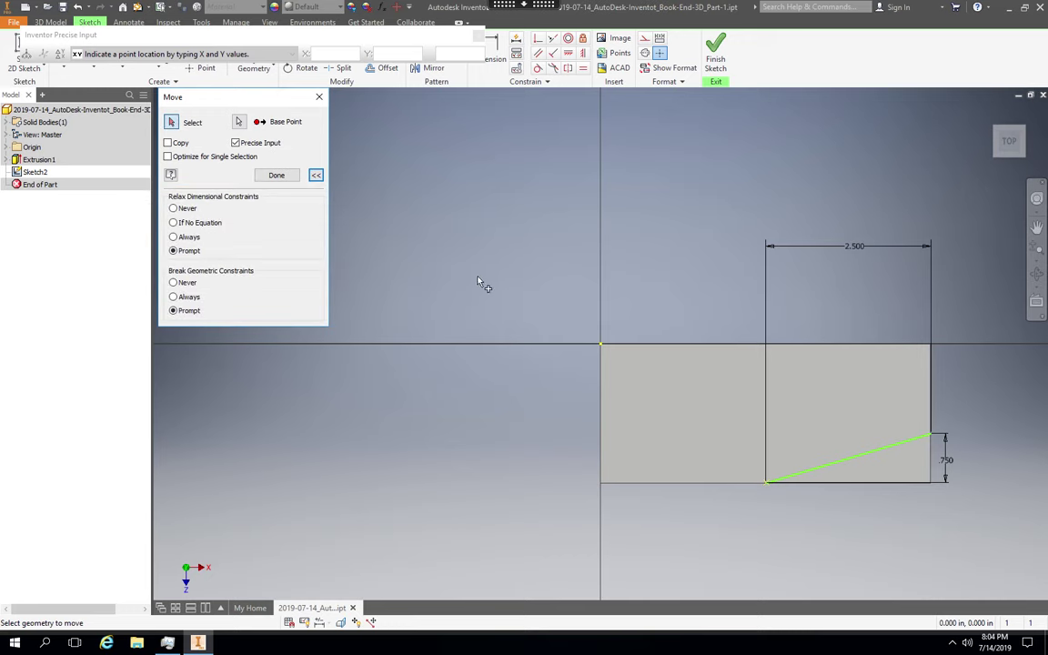
pyautogui.click(240, 123)
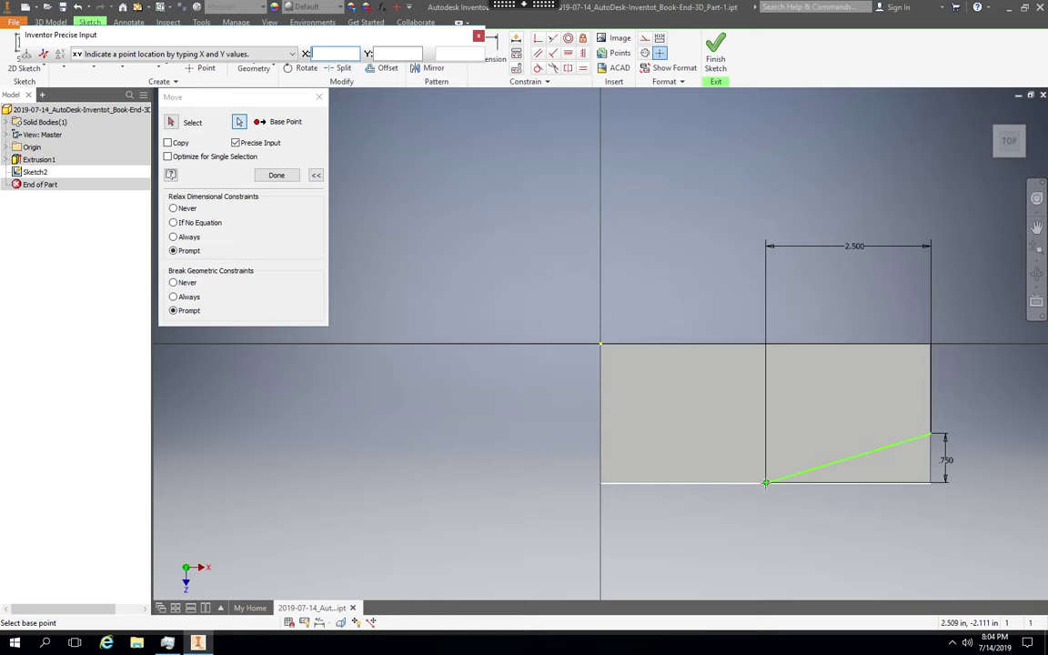
pyautogui.click(766, 484)
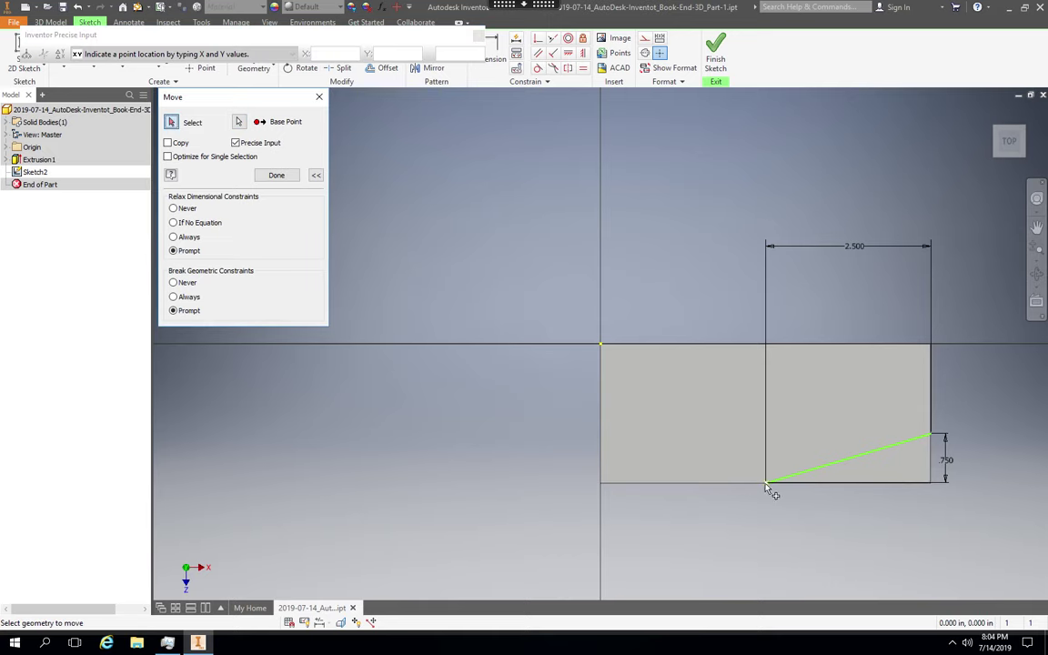
pyautogui.rightClick(767, 487)
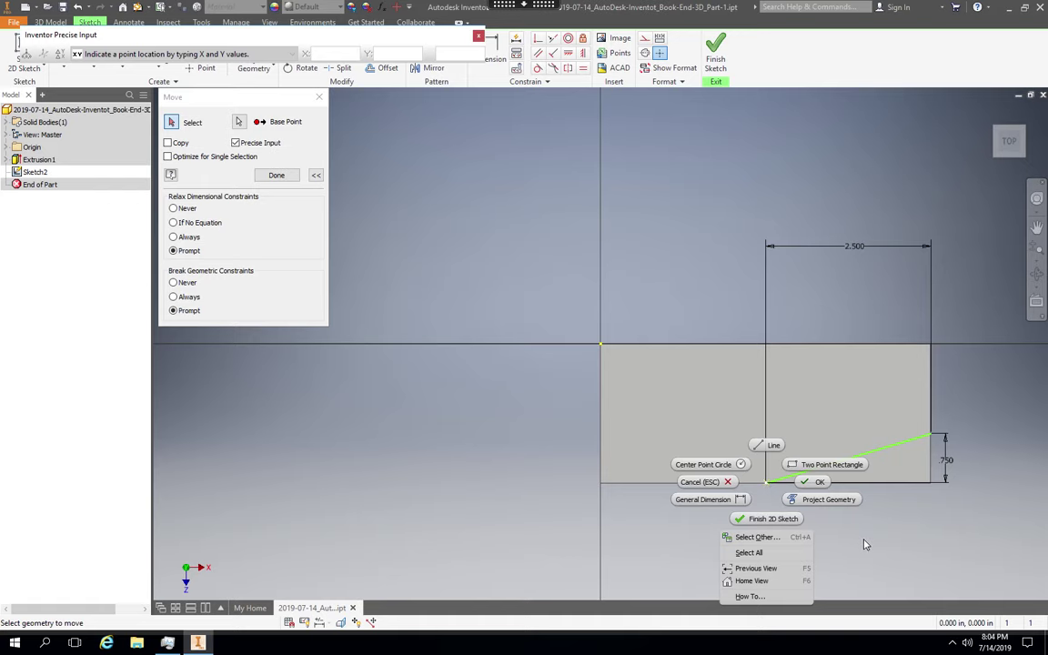
pyautogui.press('Escape')
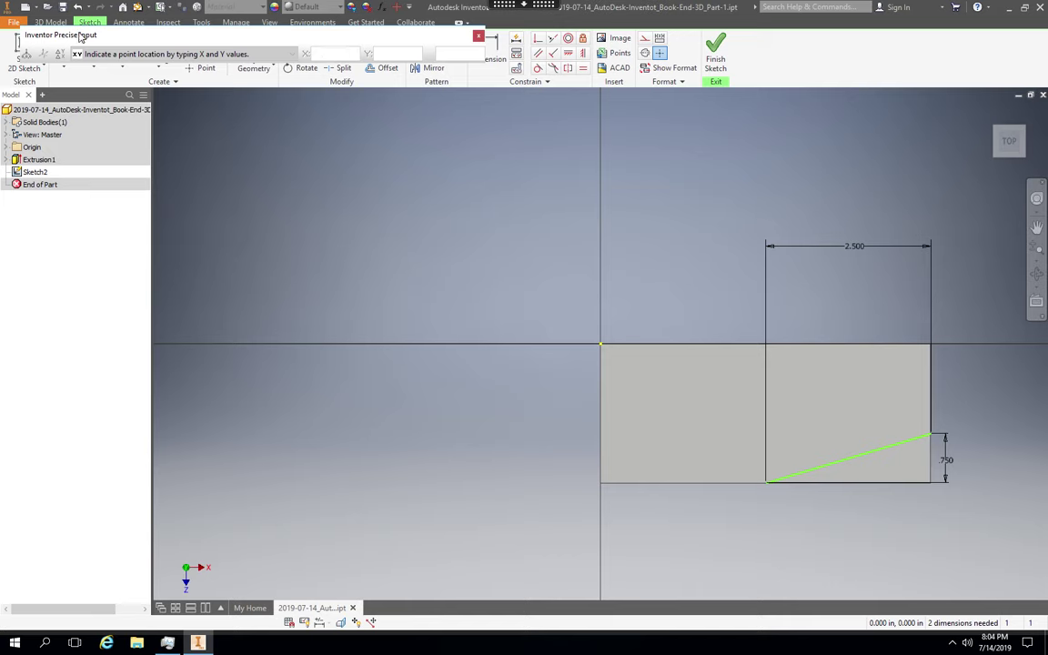
pyautogui.moveTo(78, 36); pyautogui.dragTo(323, 249)
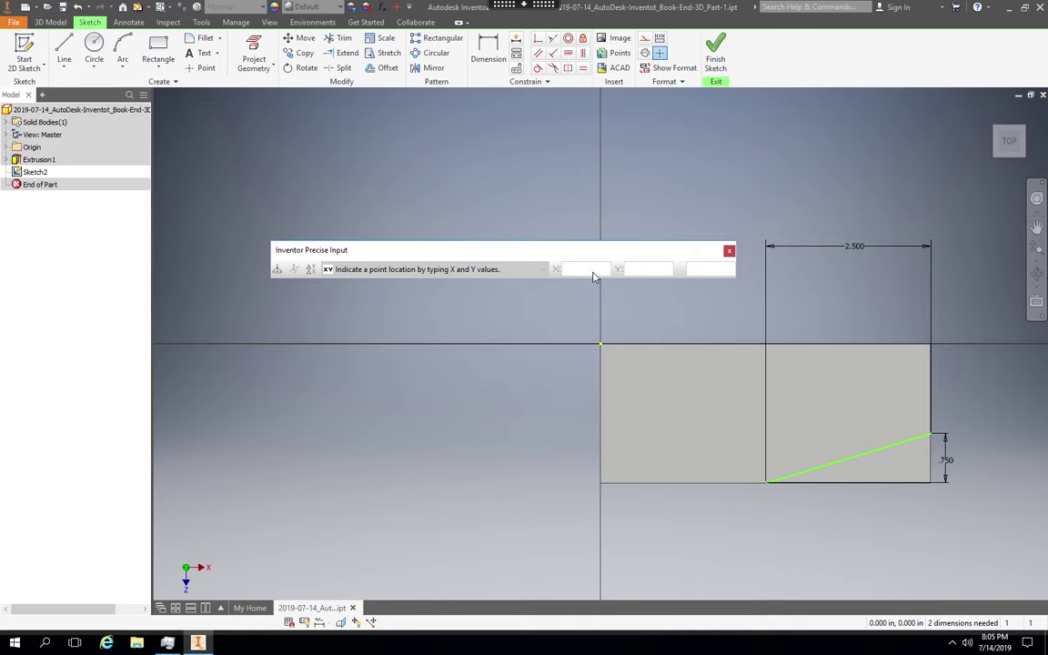
pyautogui.click(729, 252)
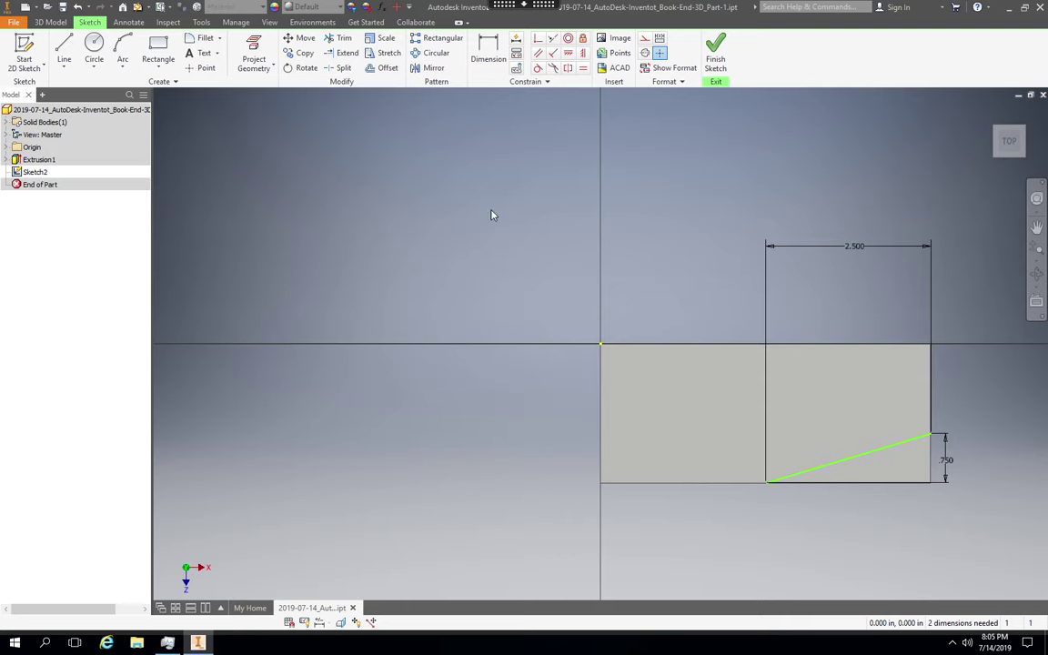
# - Retry the Move with Precise Input, picking the base point at the sloped line's lower left endpoint
pyautogui.click(303, 41)
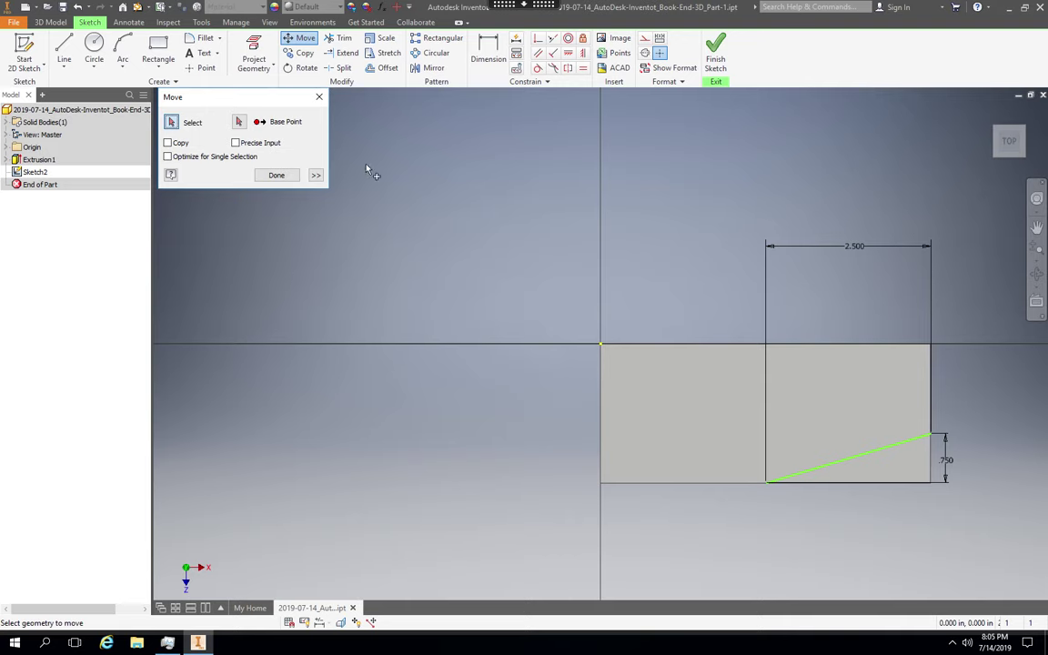
pyautogui.click(238, 121)
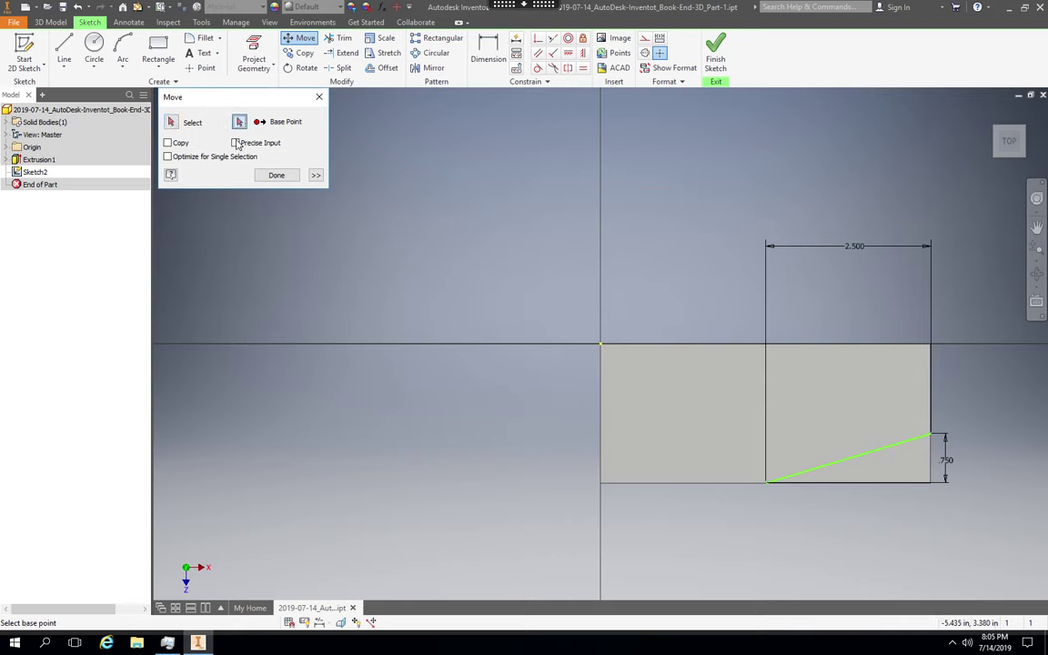
pyautogui.click(236, 143)
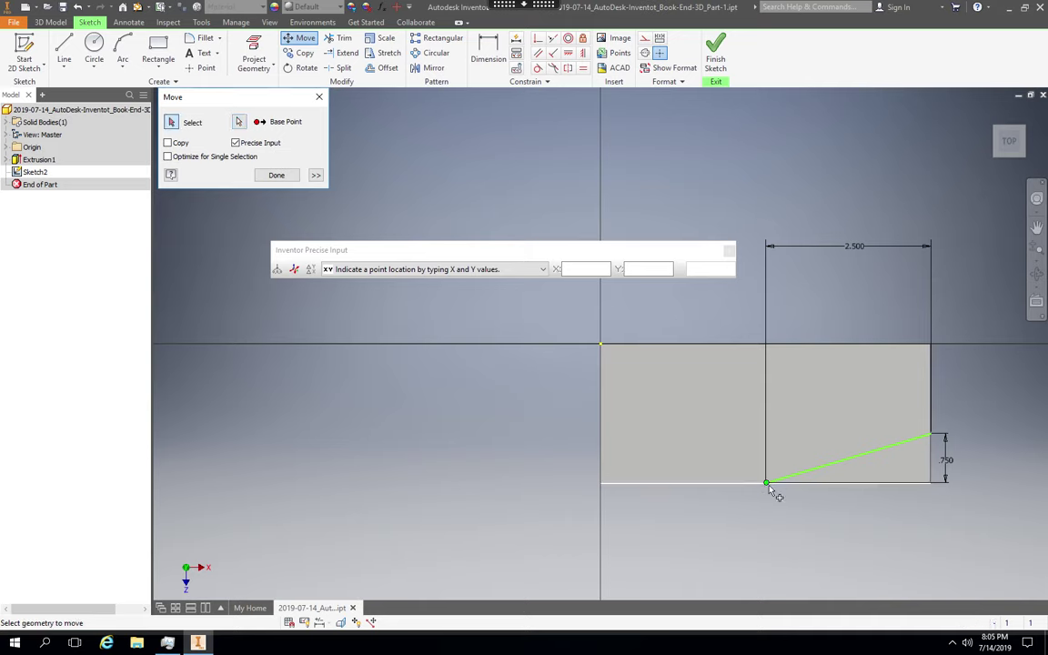
pyautogui.click(768, 487)
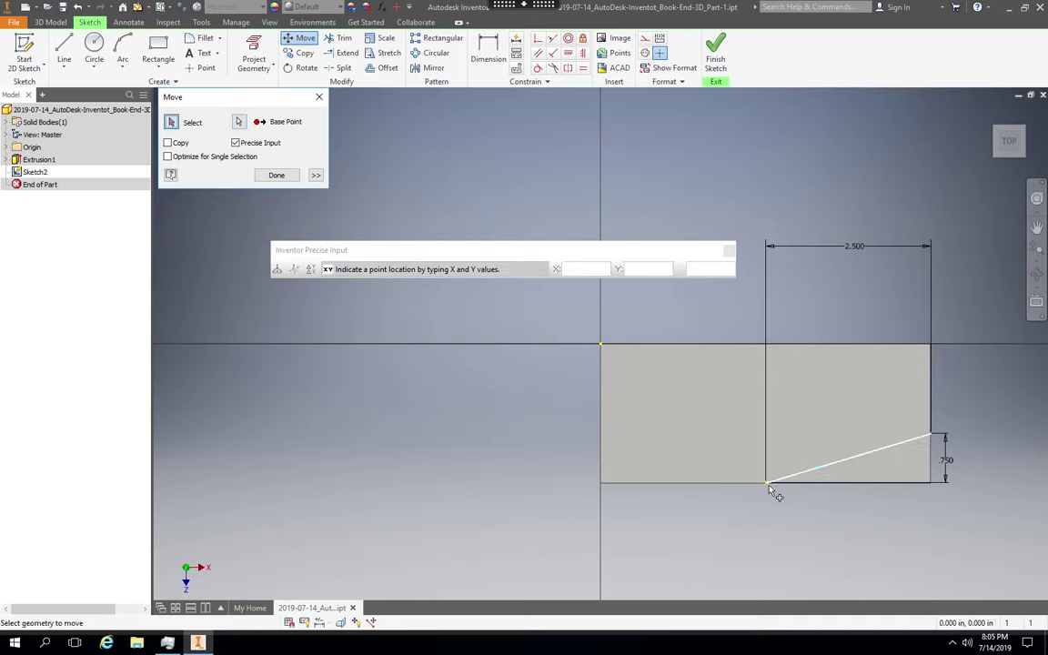
pyautogui.click(756, 500)
pyautogui.click(569, 273)
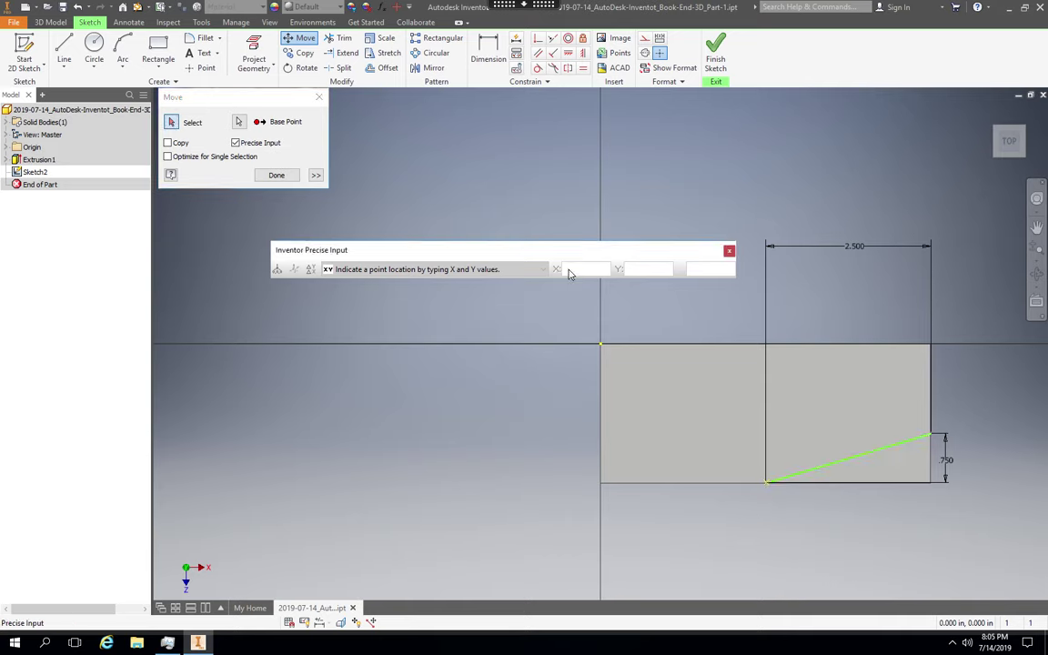
pyautogui.click(729, 251)
# - Try to define the Move's base point by precise coordinates, X 2.5 and Y 0
pyautogui.click(270, 123)
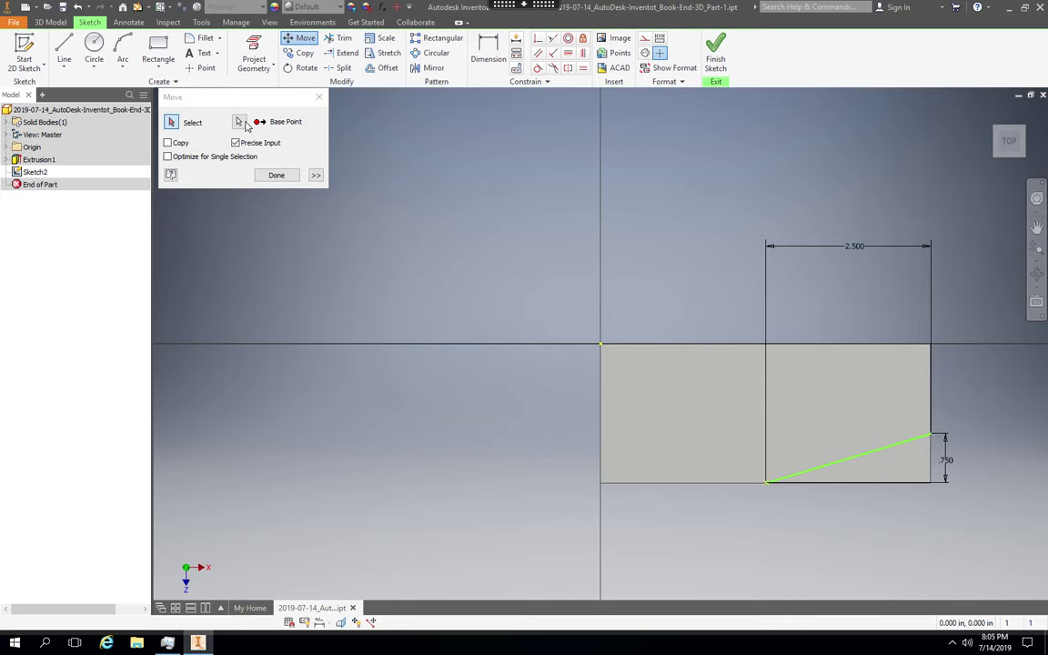
pyautogui.click(316, 176)
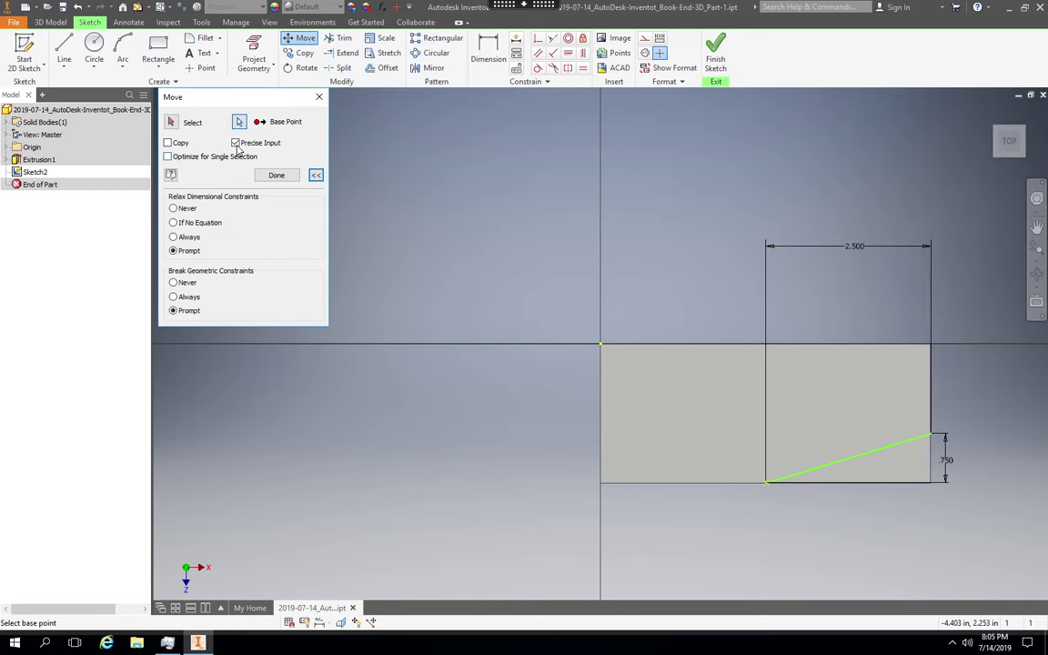
pyautogui.click(237, 145)
pyautogui.click(237, 143)
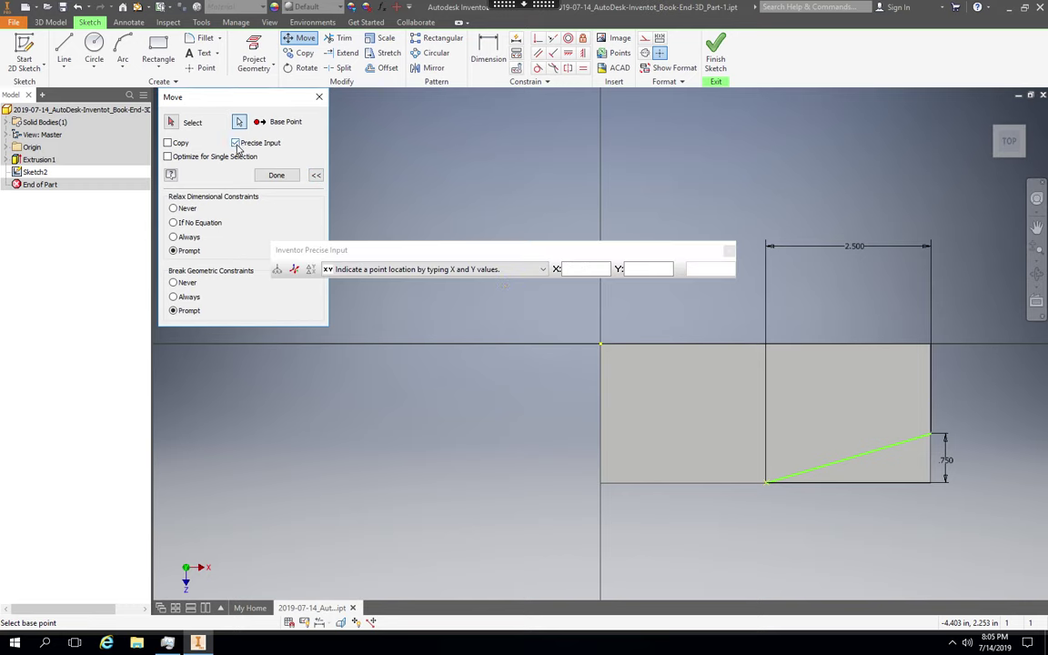
pyautogui.click(577, 266)
pyautogui.write('0')
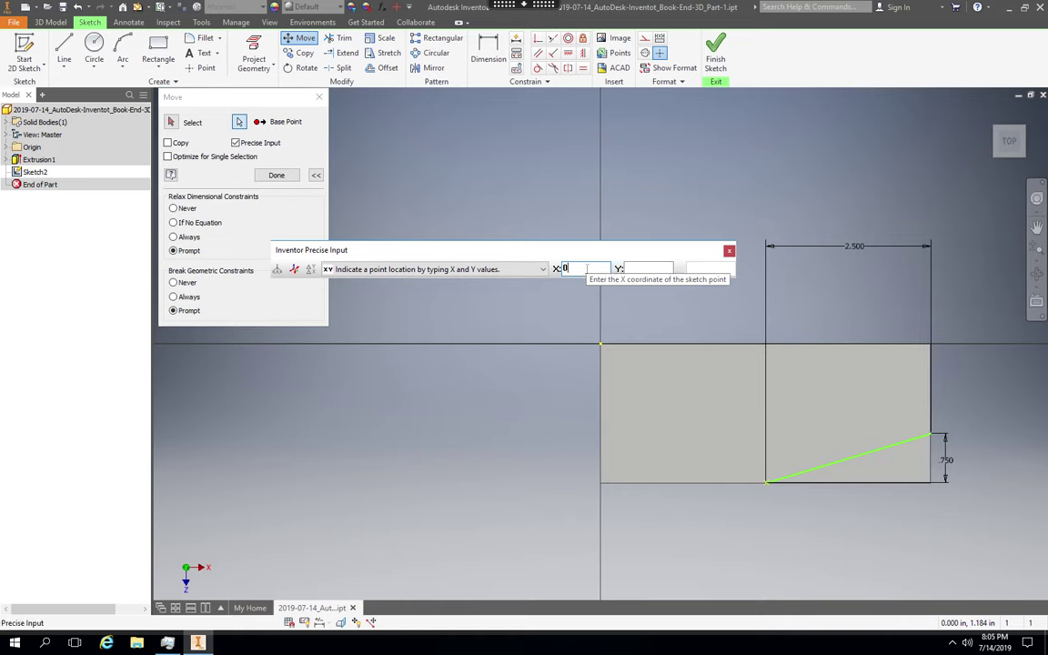
pyautogui.press('BackSpace')
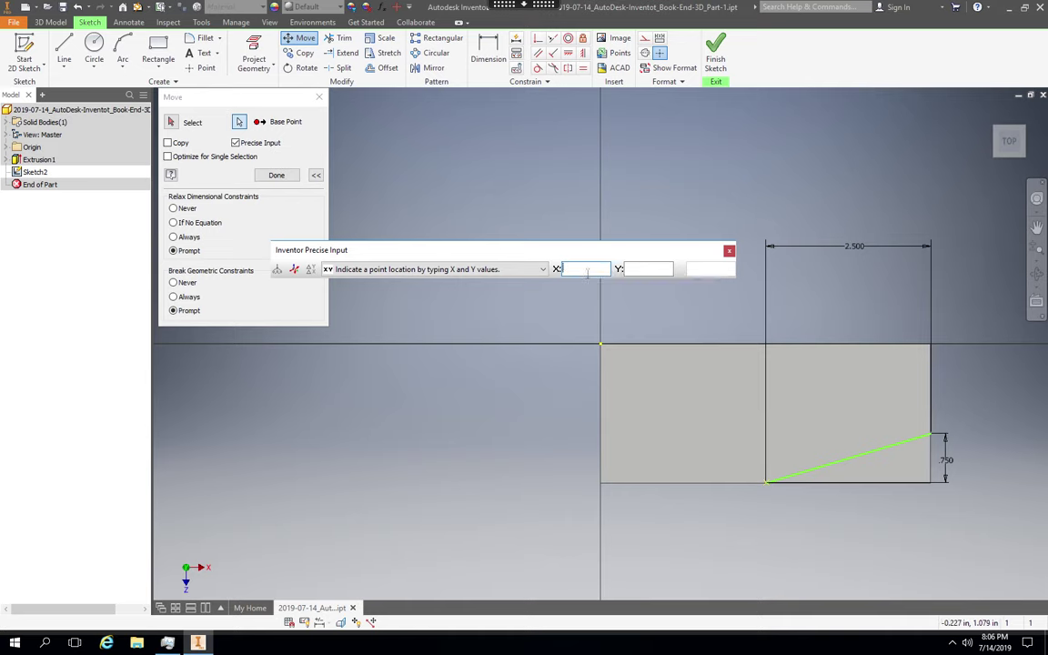
pyautogui.write('2.5')
pyautogui.click(655, 270)
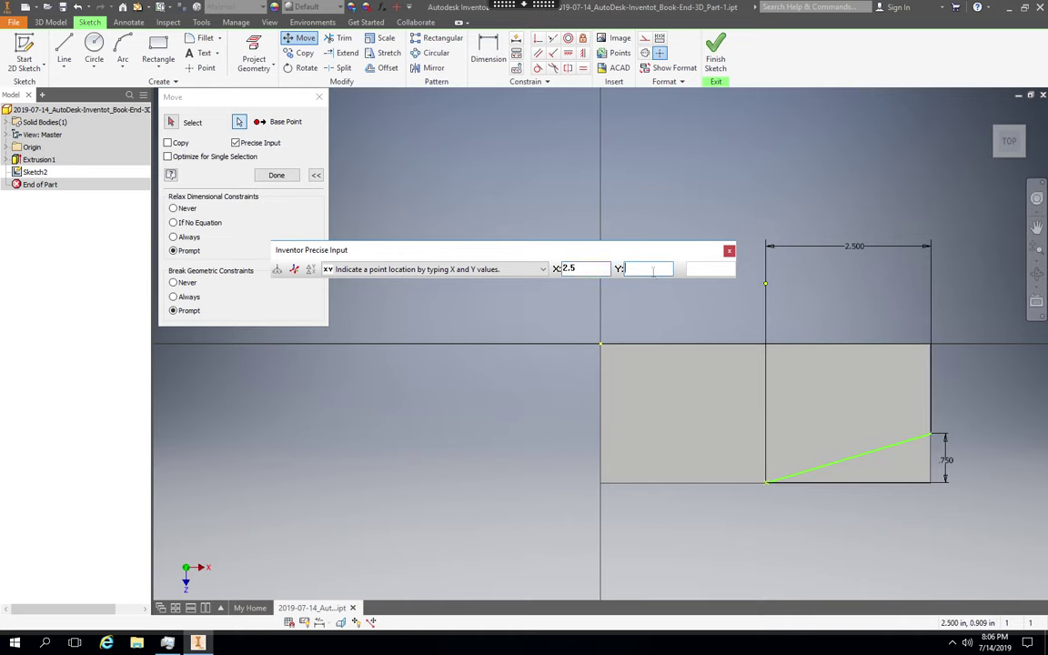
pyautogui.write('0')
pyautogui.press('Return')
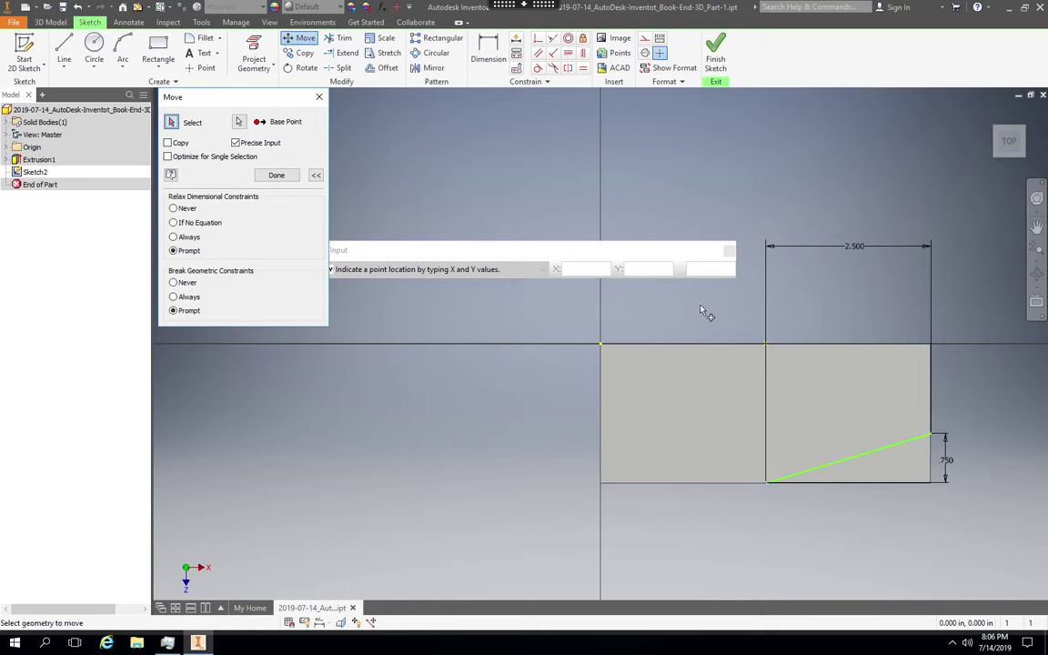
pyautogui.click(730, 252)
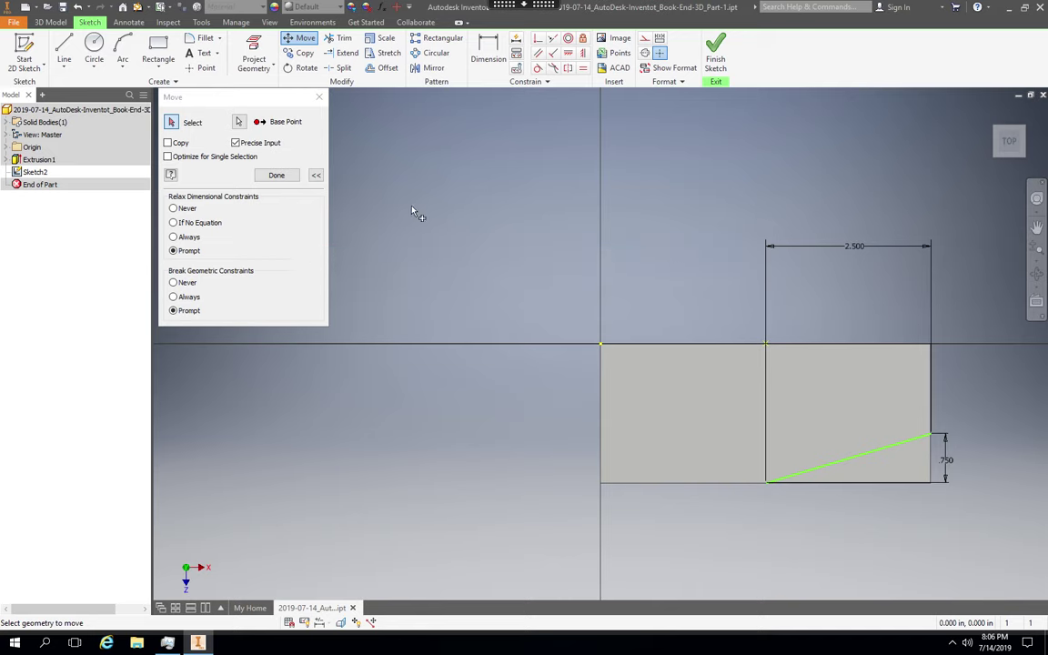
pyautogui.click(285, 176)
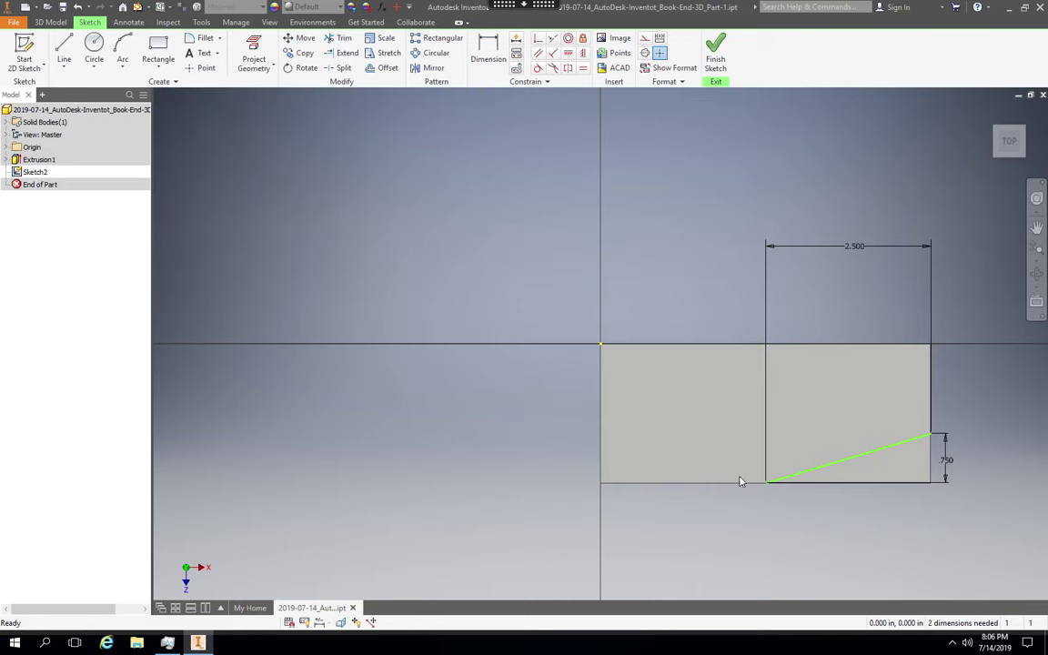
# - Examine up close how the sloped line's two endpoints meet the edges of the block's top face
pyautogui.click(1038, 230)
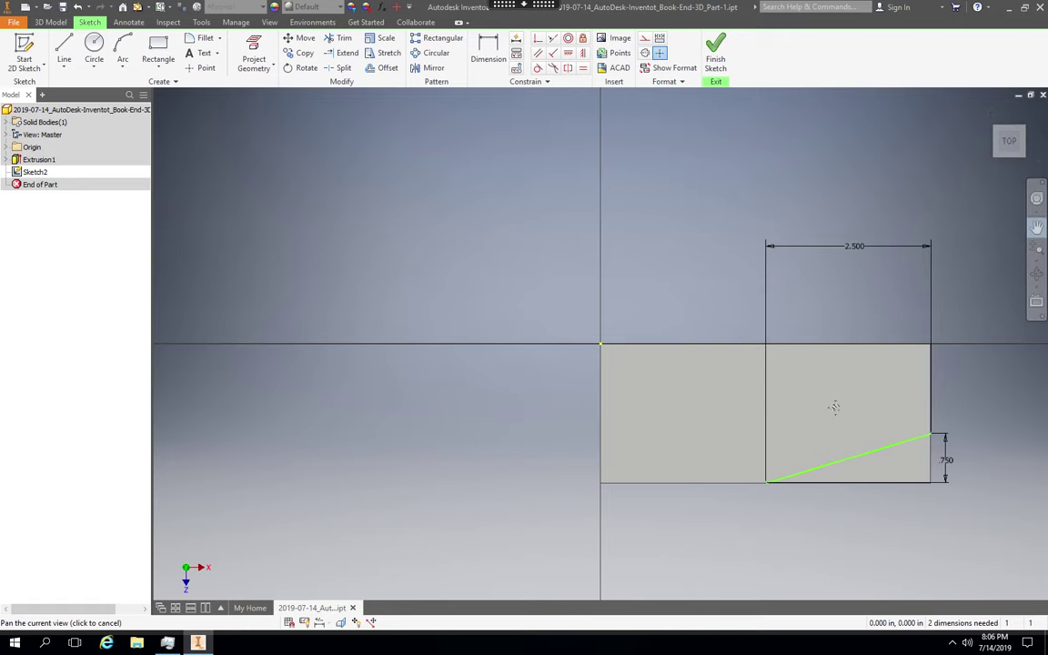
pyautogui.moveTo(697, 338)
pyautogui.mouseDown()
pyautogui.moveTo(683, 328)
pyautogui.moveTo(689, 338)
pyautogui.mouseUp()
pyautogui.scroll(-2, 689, 338)
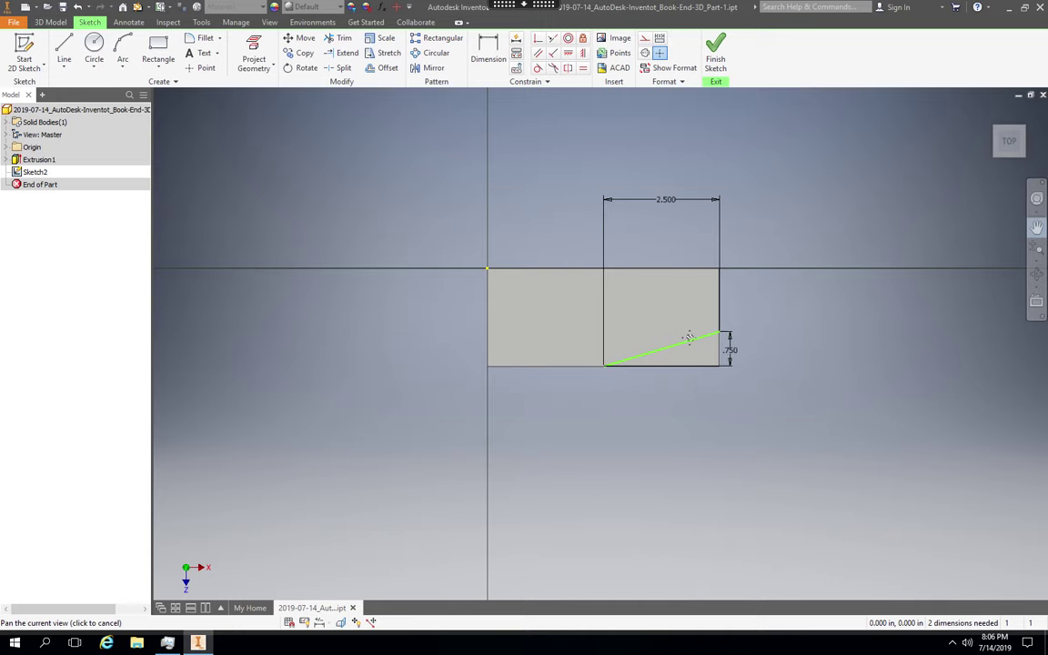
pyautogui.scroll(2, 689, 339)
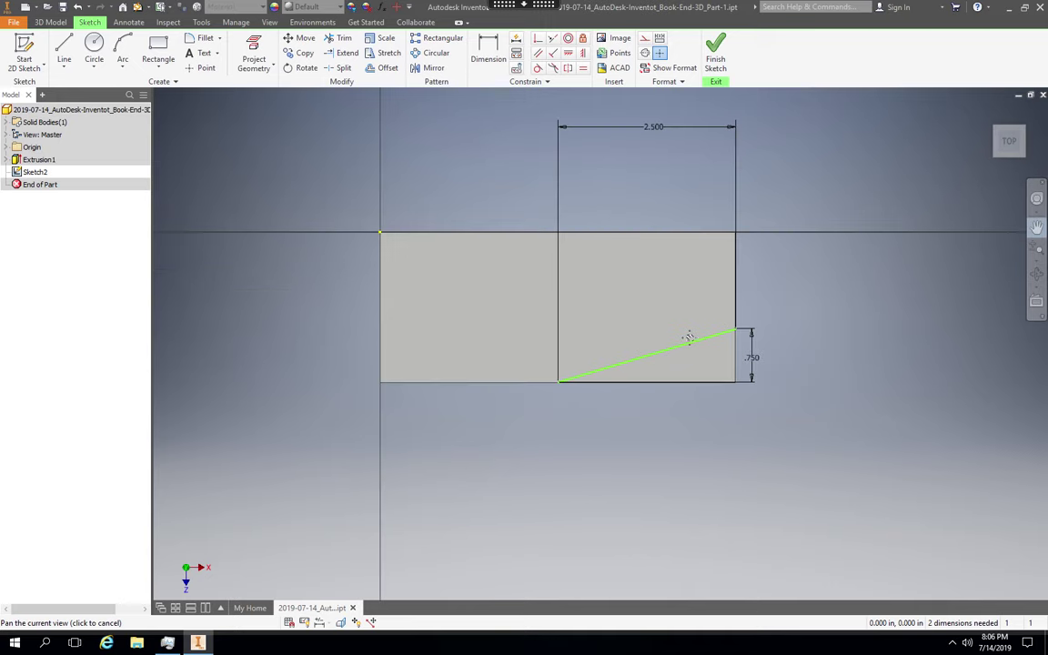
pyautogui.scroll(2, 689, 338)
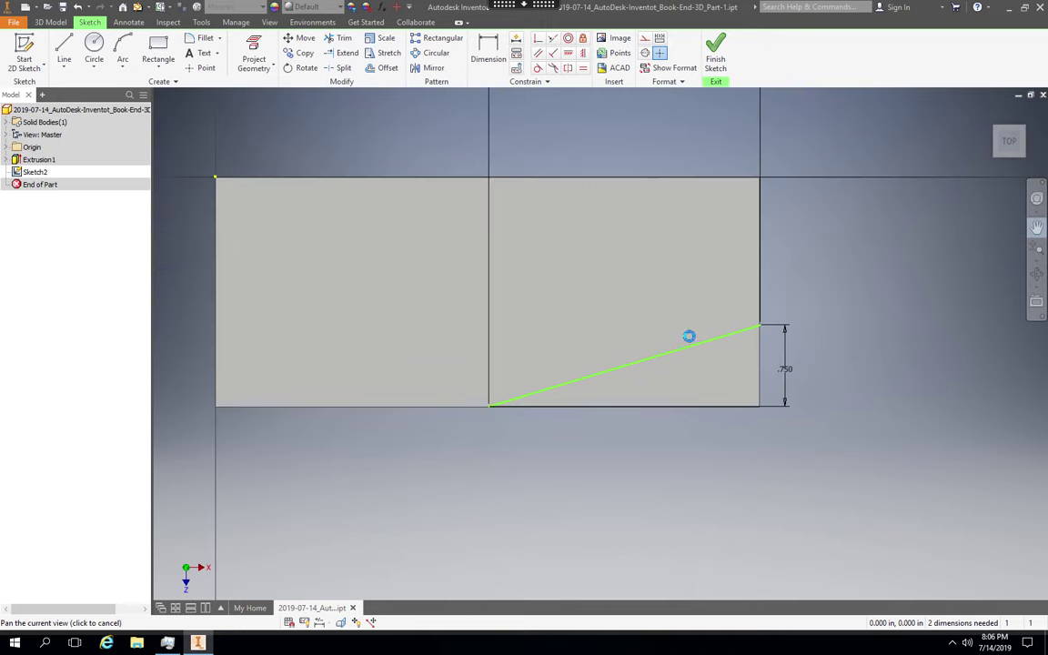
pyautogui.scroll(3, 690, 337)
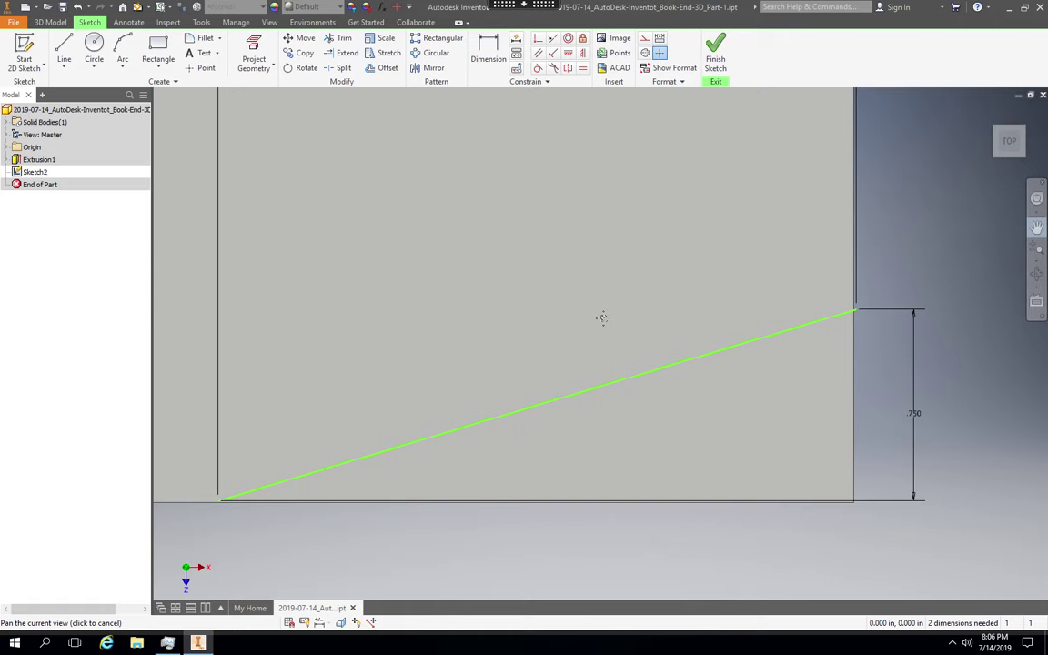
pyautogui.moveTo(609, 323)
pyautogui.mouseDown()
pyautogui.moveTo(716, 369)
pyautogui.moveTo(690, 385)
pyautogui.mouseUp()
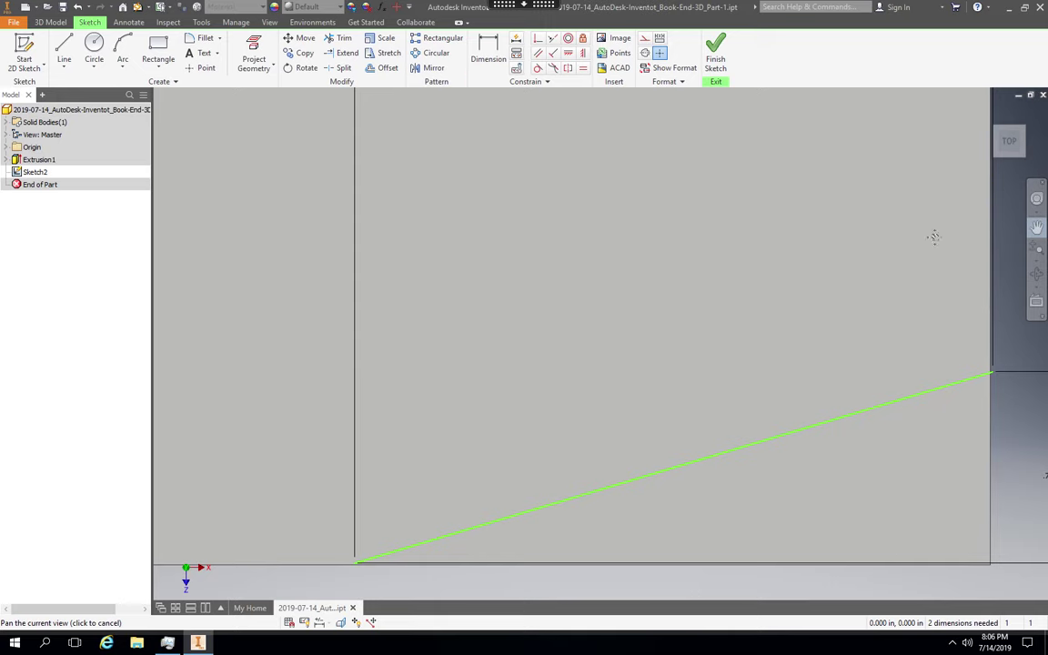
pyautogui.click(1031, 228)
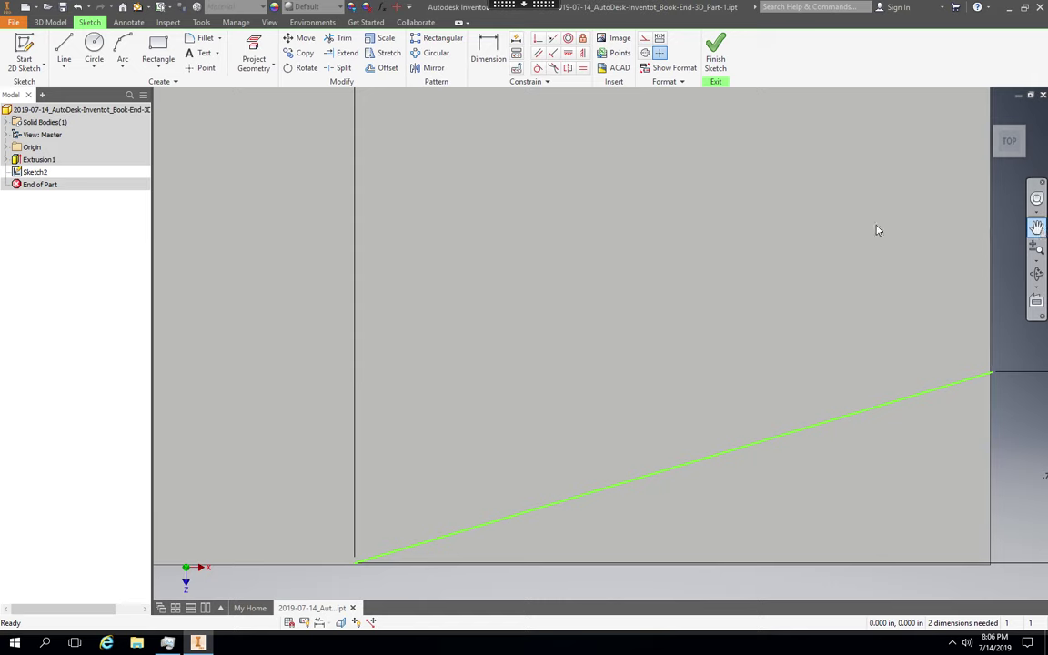
pyautogui.click(548, 83)
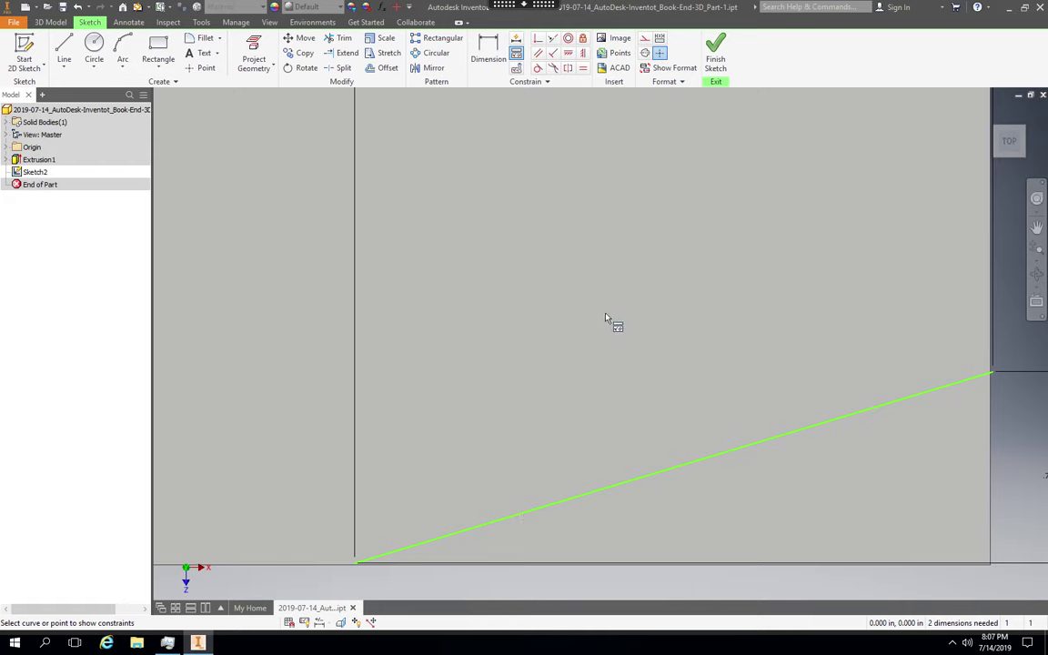
# - Draw a 0.75 in vertical line down from the sloped line's upper endpoint, and close the triangle with a base line to its lower left endpoint
pyautogui.click(64, 49)
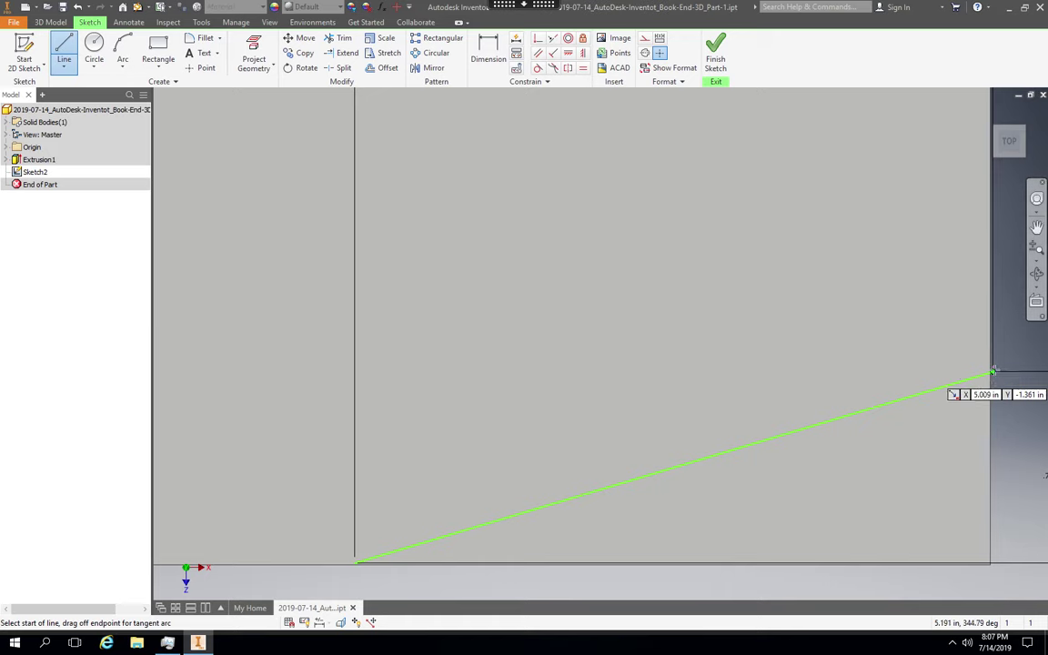
pyautogui.click(992, 372)
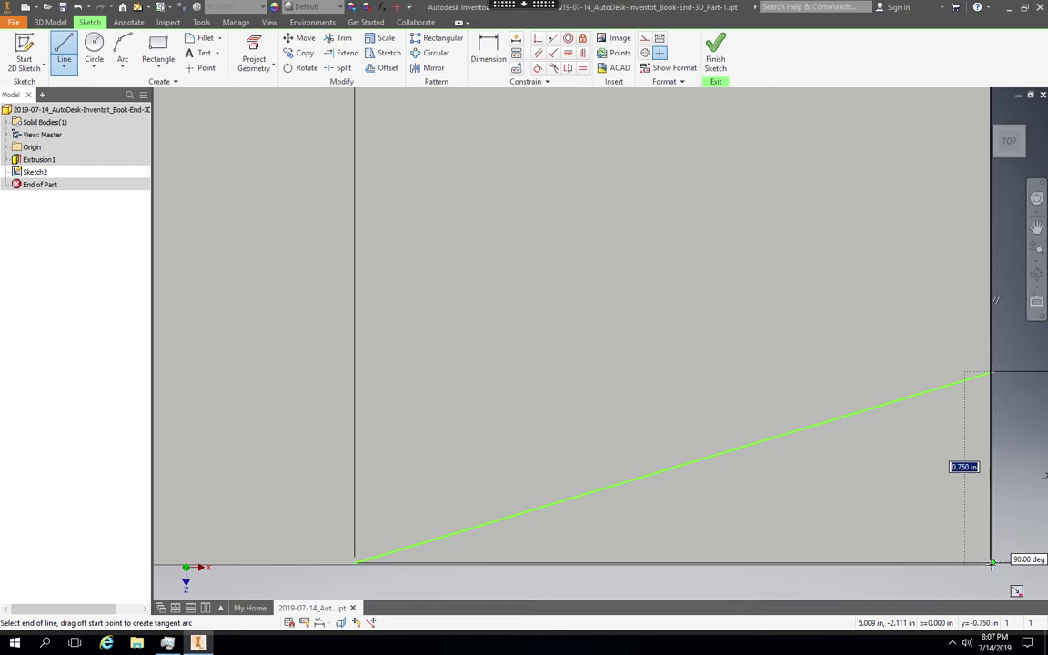
pyautogui.click(992, 561)
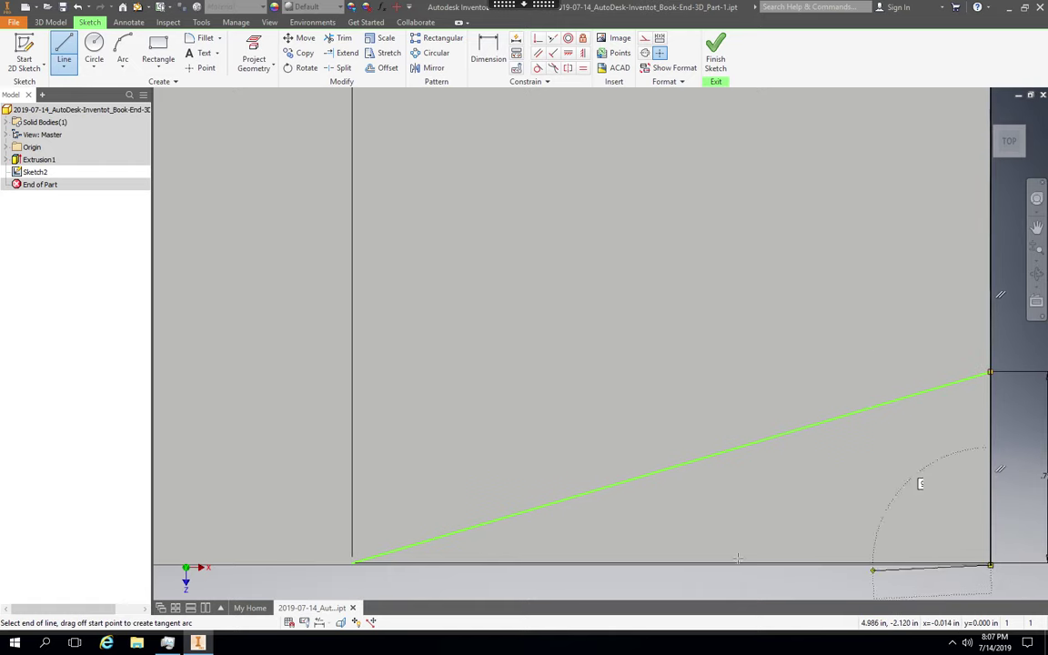
pyautogui.click(354, 564)
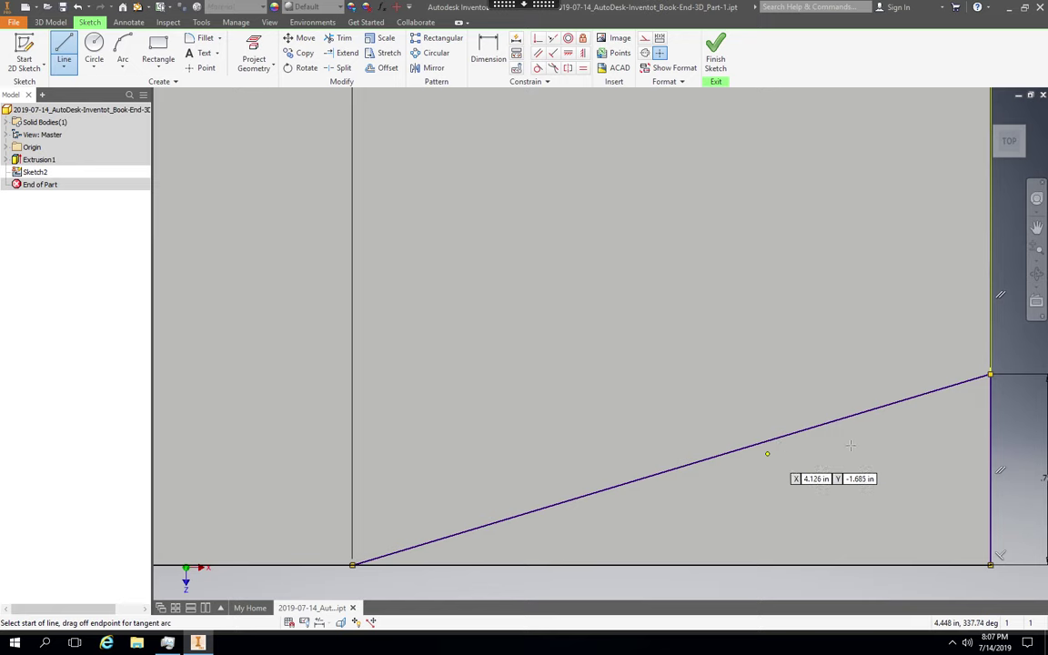
# - Add a driven dimension for the length of the triangle's base line, placed below the block
pyautogui.click(1038, 230)
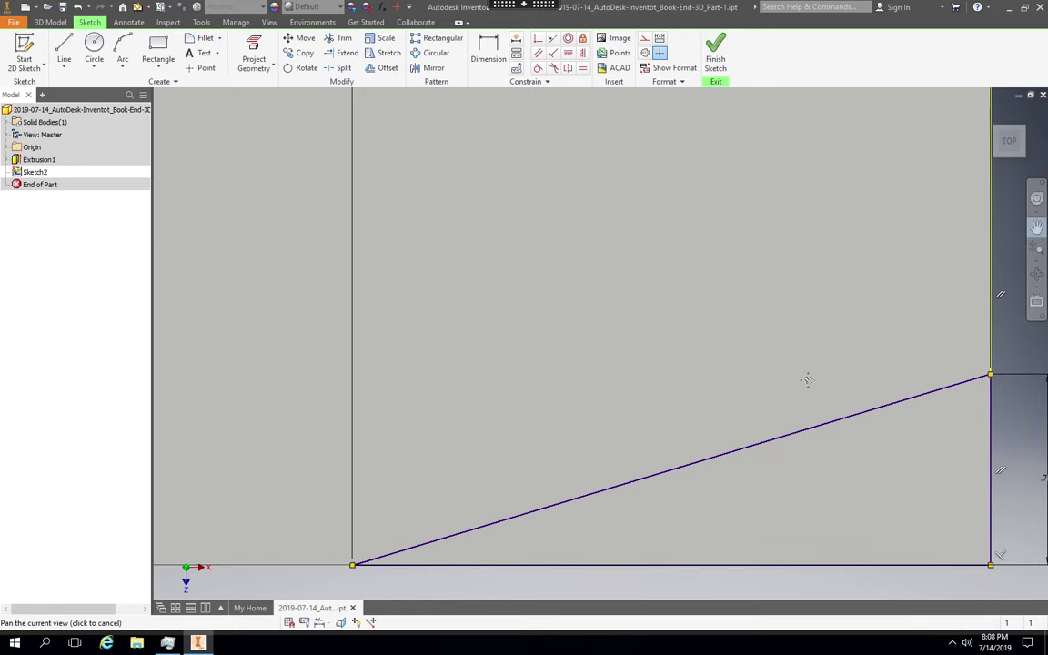
pyautogui.moveTo(805, 379)
pyautogui.mouseDown()
pyautogui.moveTo(790, 371)
pyautogui.moveTo(785, 385)
pyautogui.mouseUp()
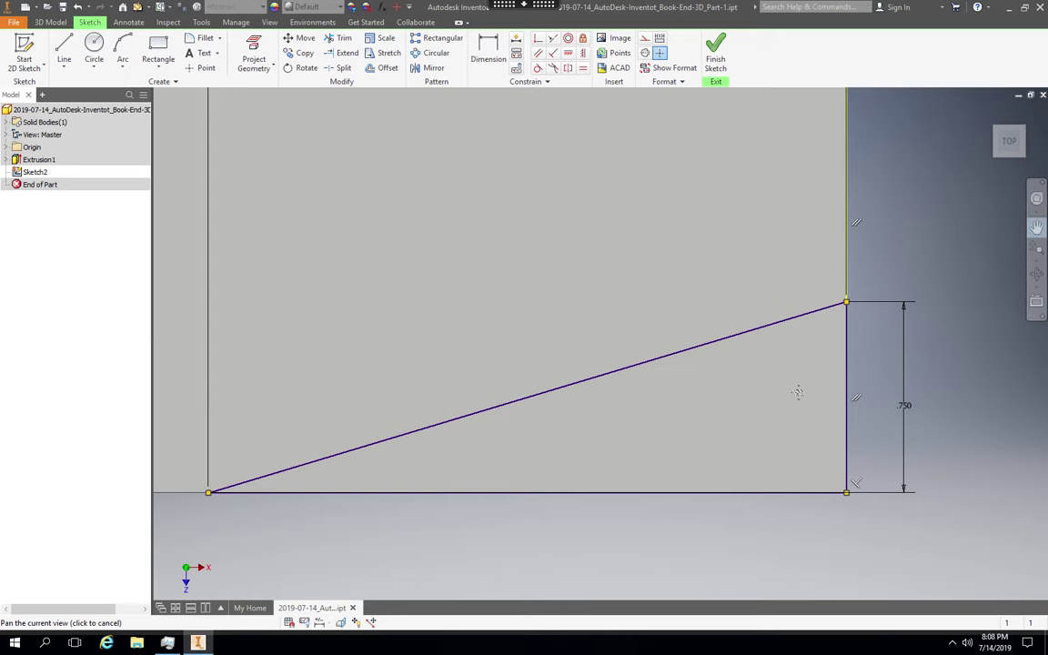
pyautogui.click(487, 55)
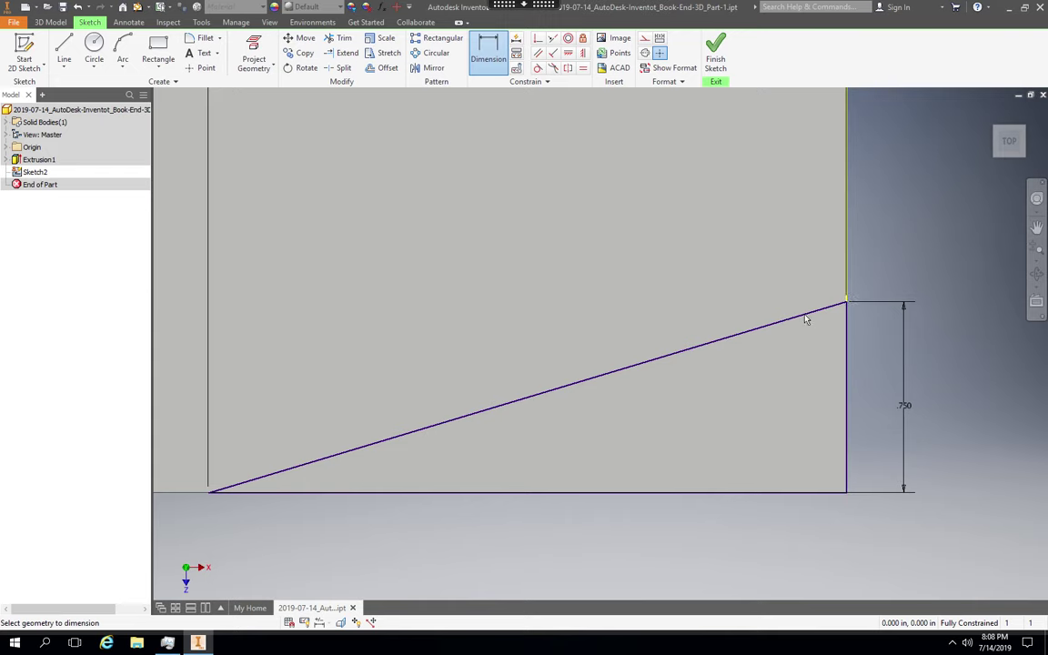
pyautogui.click(768, 496)
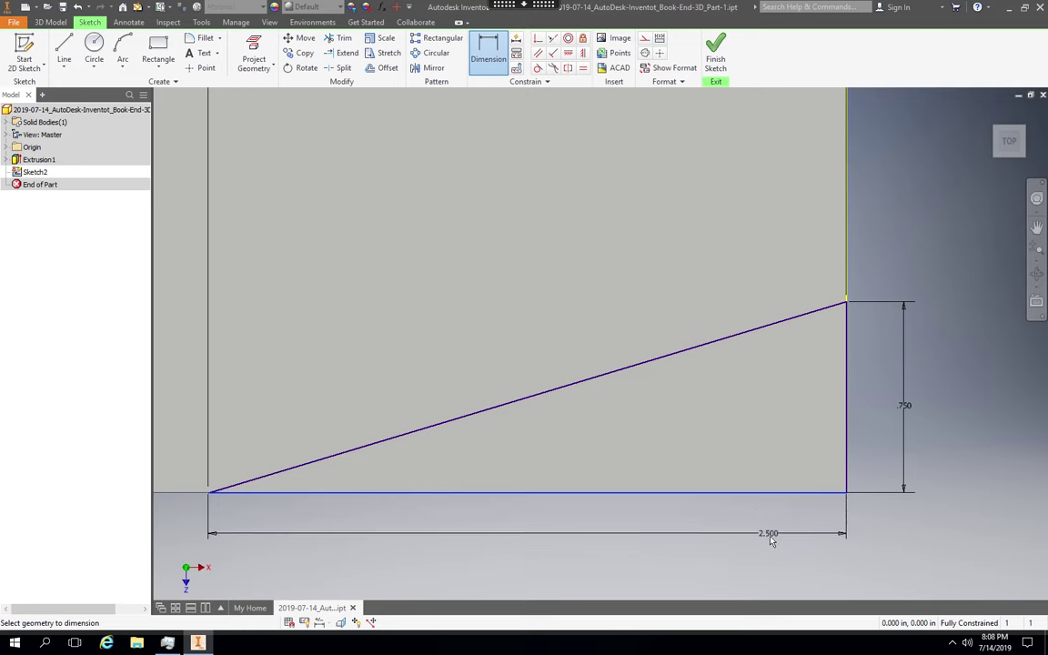
pyautogui.click(767, 544)
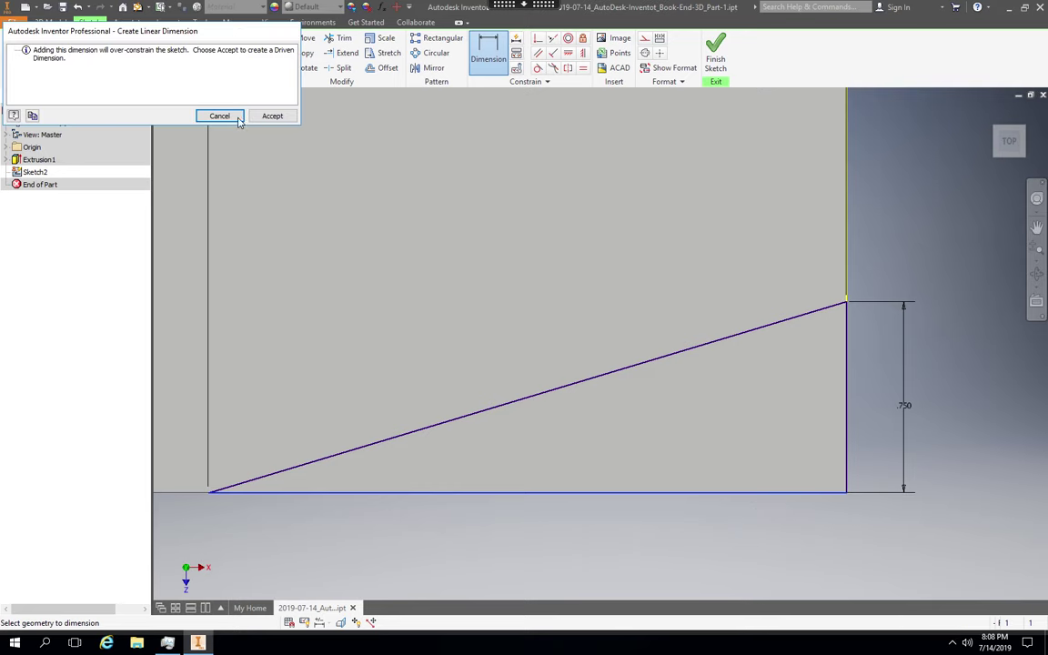
pyautogui.click(272, 118)
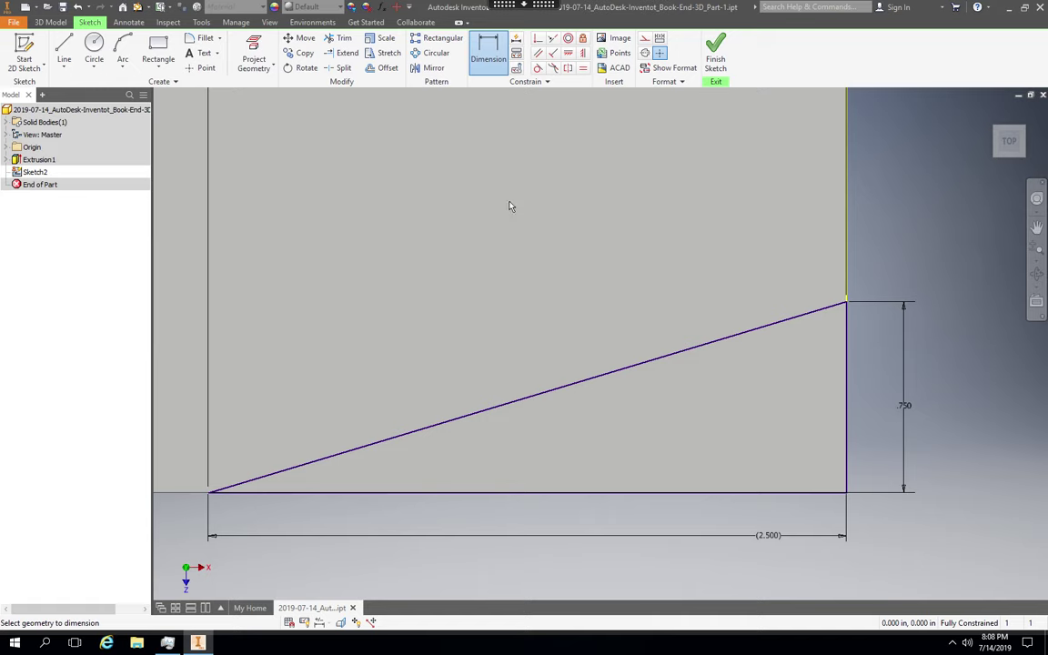
# - Begin moving the triangle's three lines from a base point at its lower left corner, removing their constraints to other geometry
pyautogui.click(308, 39)
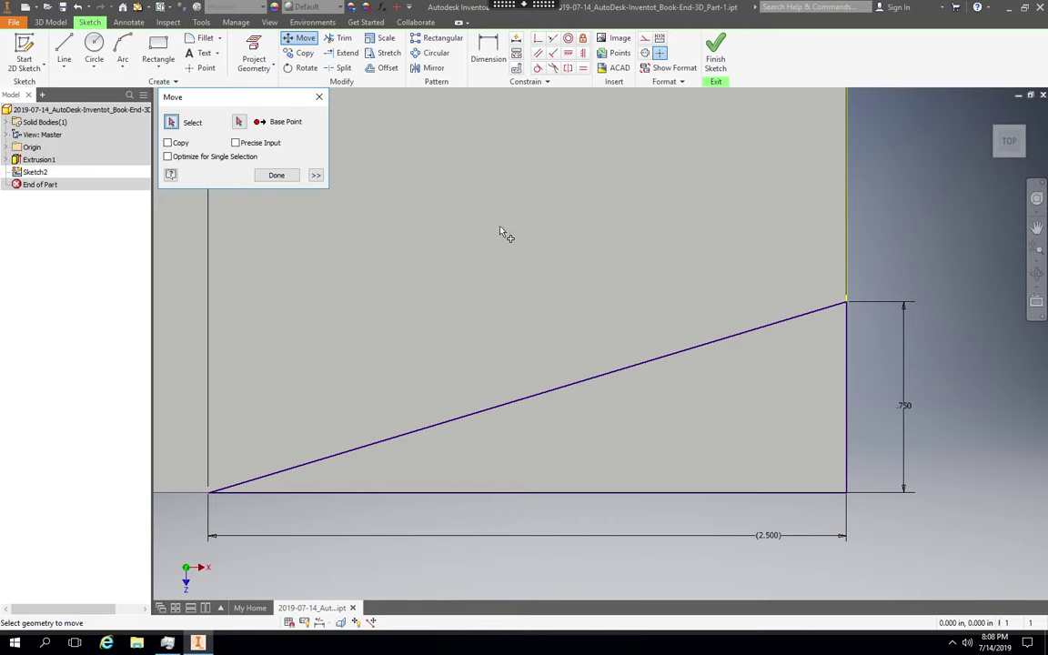
pyautogui.click(480, 415)
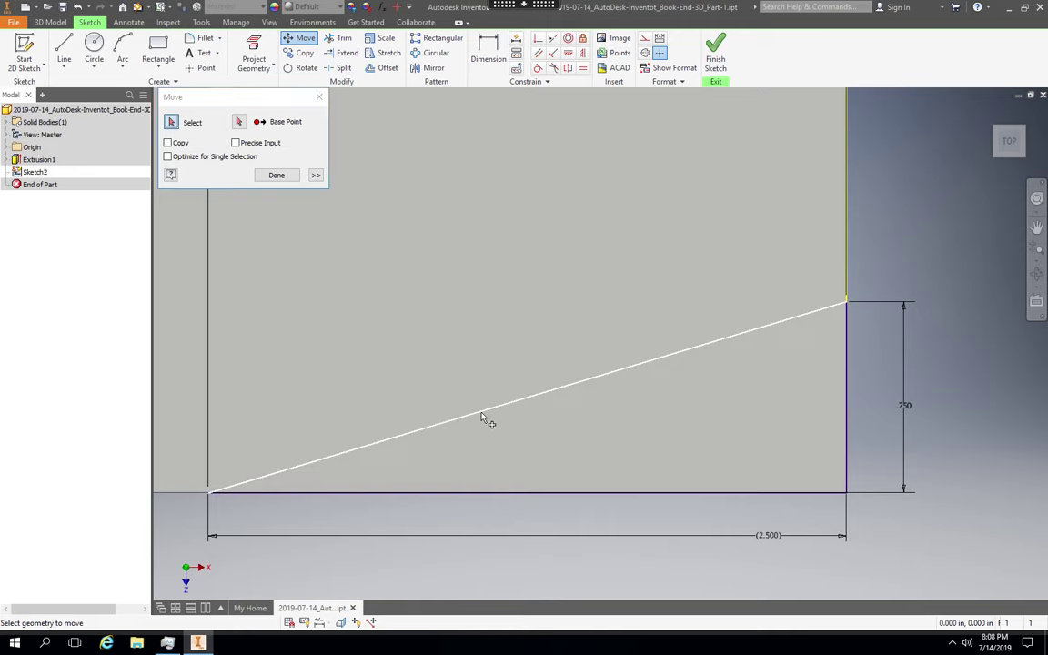
pyautogui.click(530, 493)
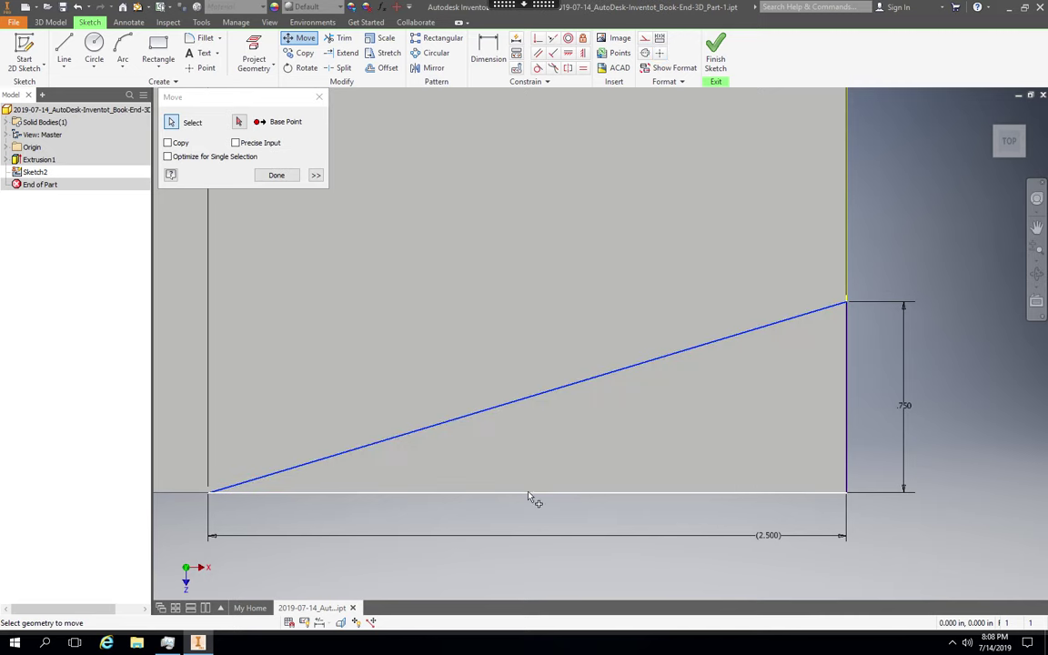
pyautogui.click(849, 443)
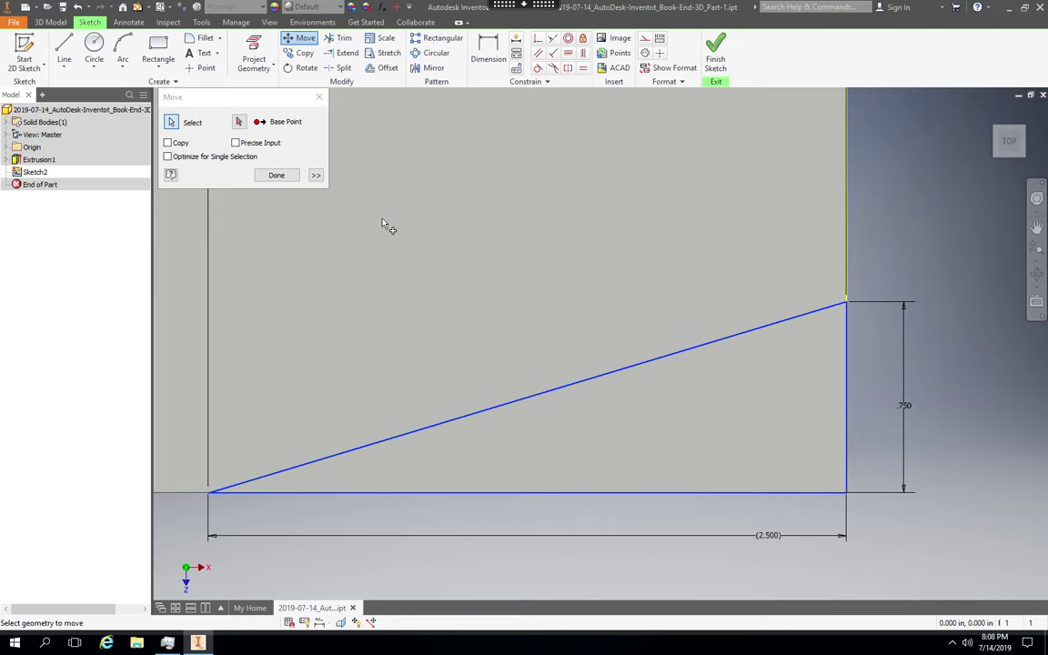
pyautogui.click(239, 125)
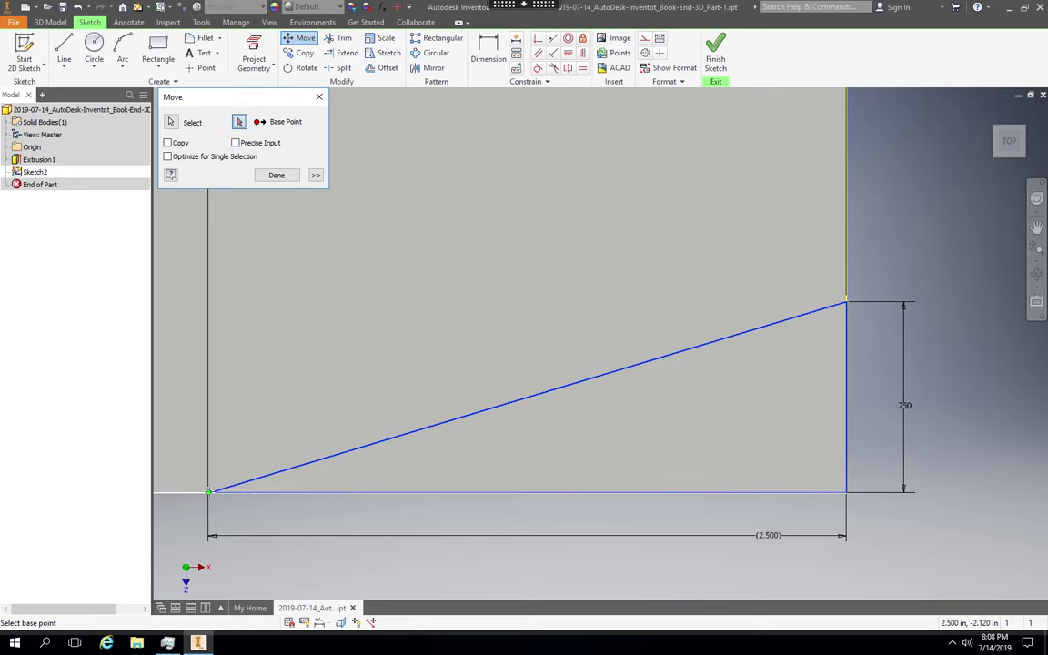
pyautogui.click(210, 492)
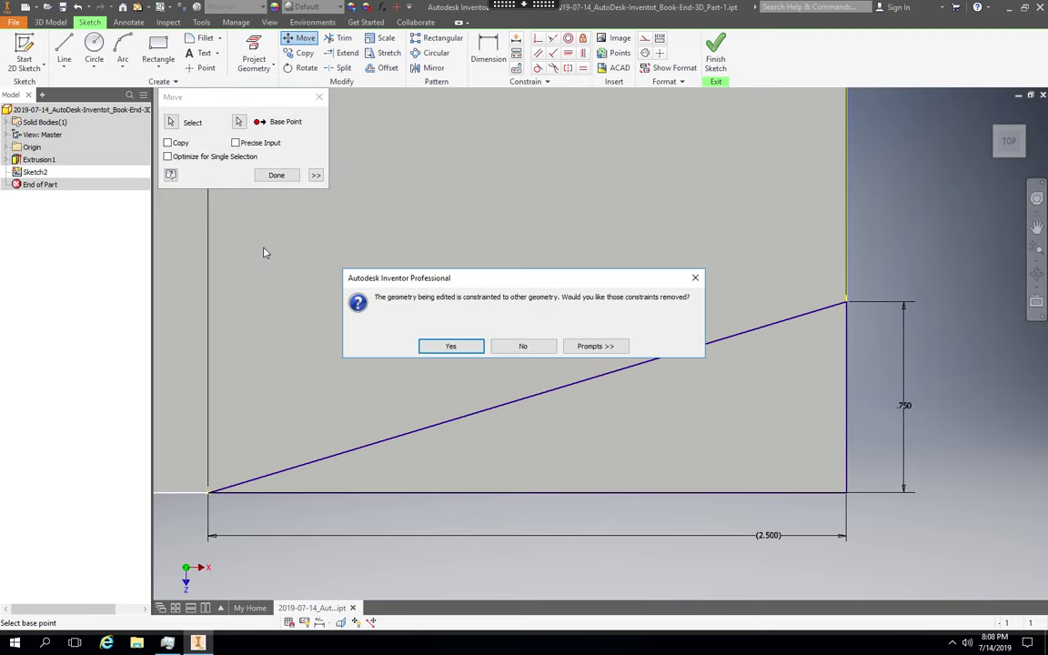
pyautogui.click(466, 351)
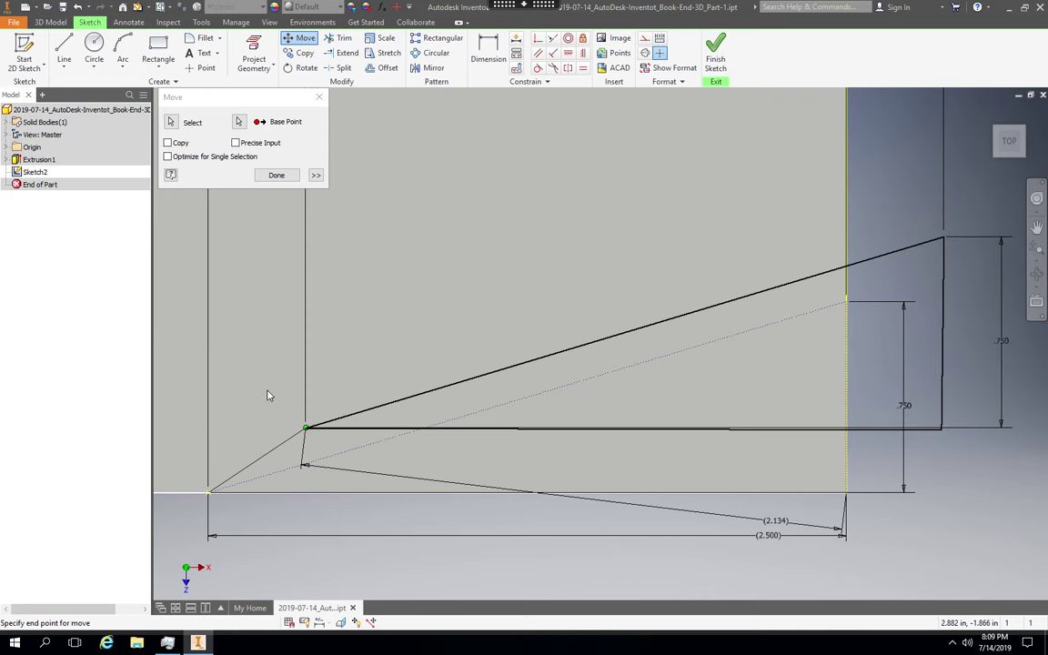
# - Enable Precise Input for the Move and enter X 2.5 and Y 0 for the triangle's end point
pyautogui.click(236, 143)
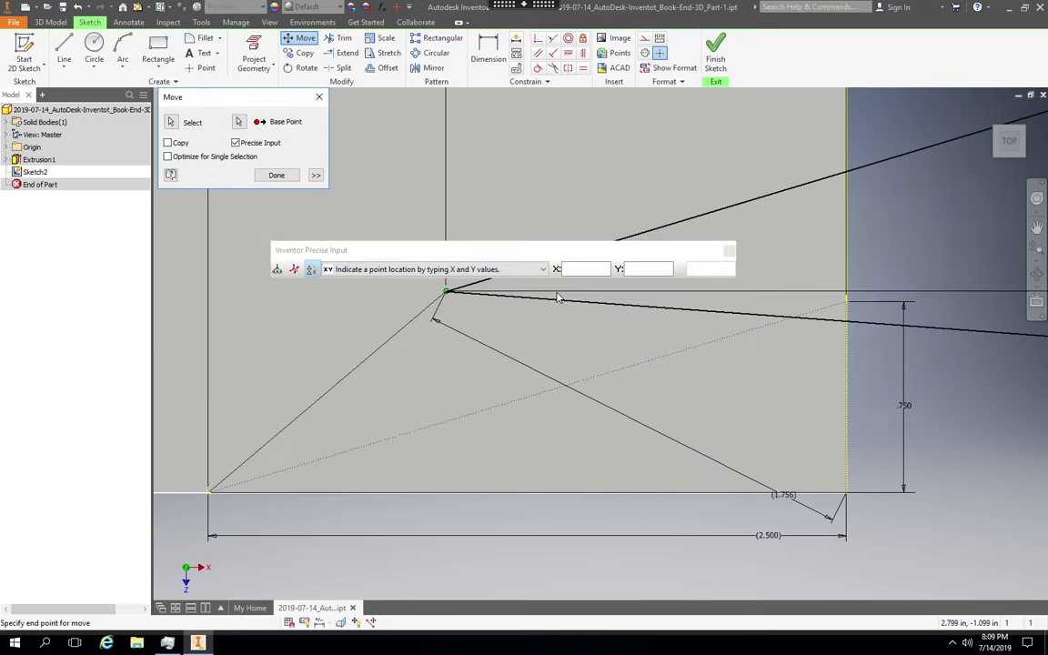
pyautogui.click(578, 270)
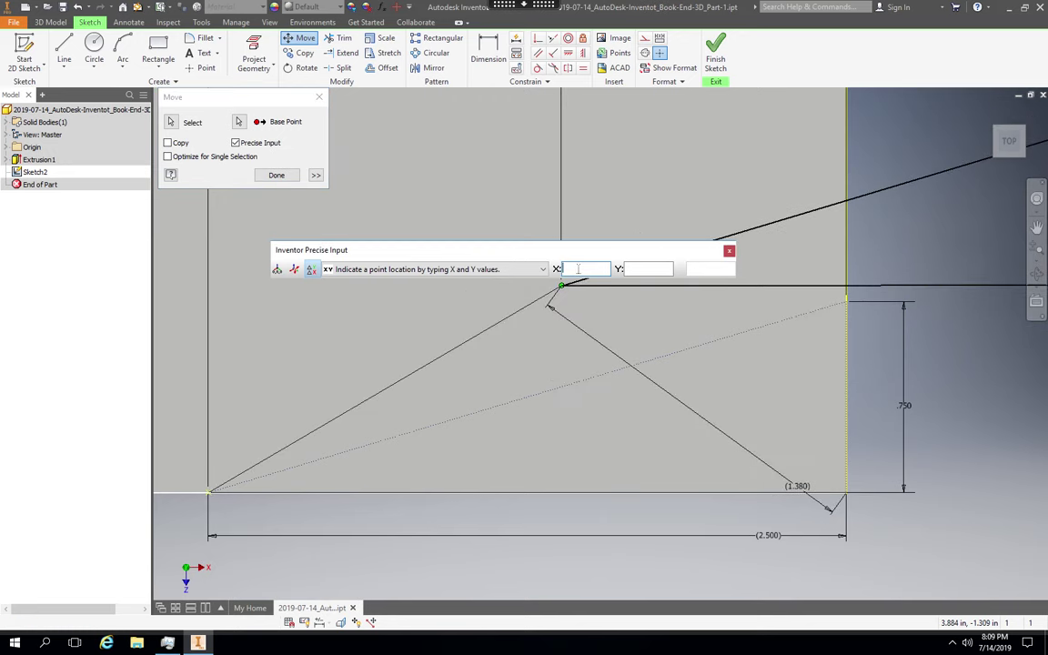
pyautogui.write('.5')
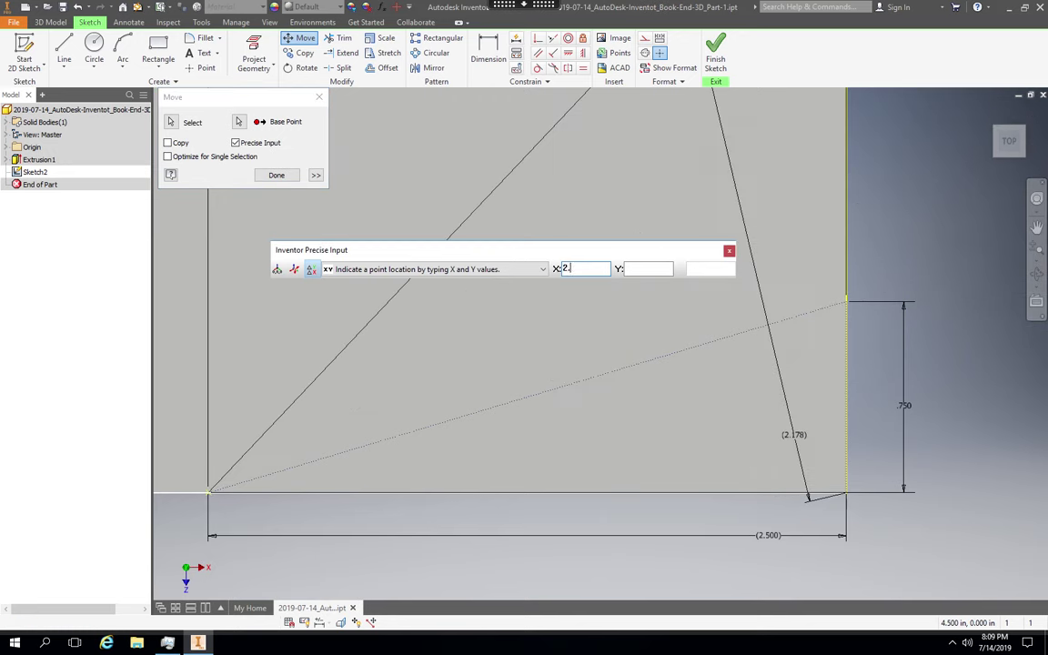
pyautogui.click(639, 270)
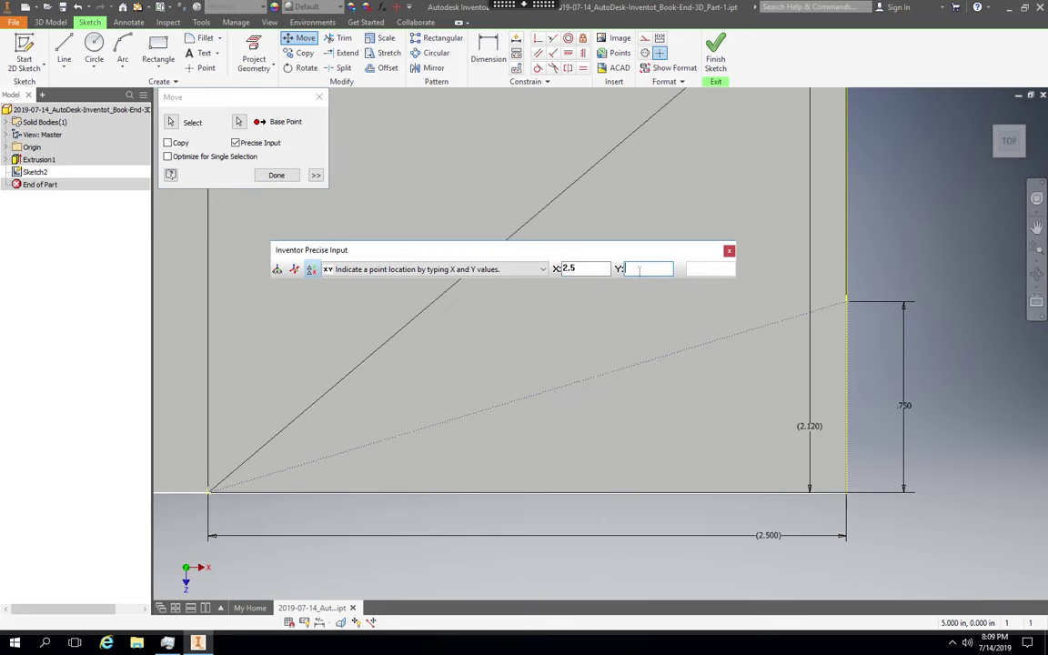
pyautogui.write('0')
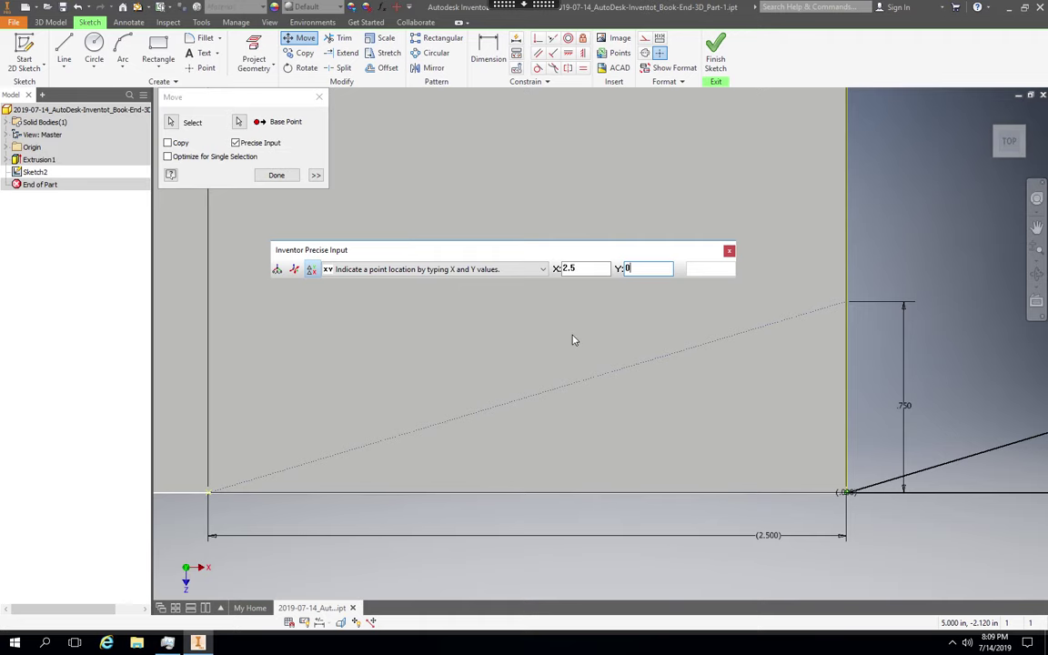
pyautogui.scroll(3, 573, 346)
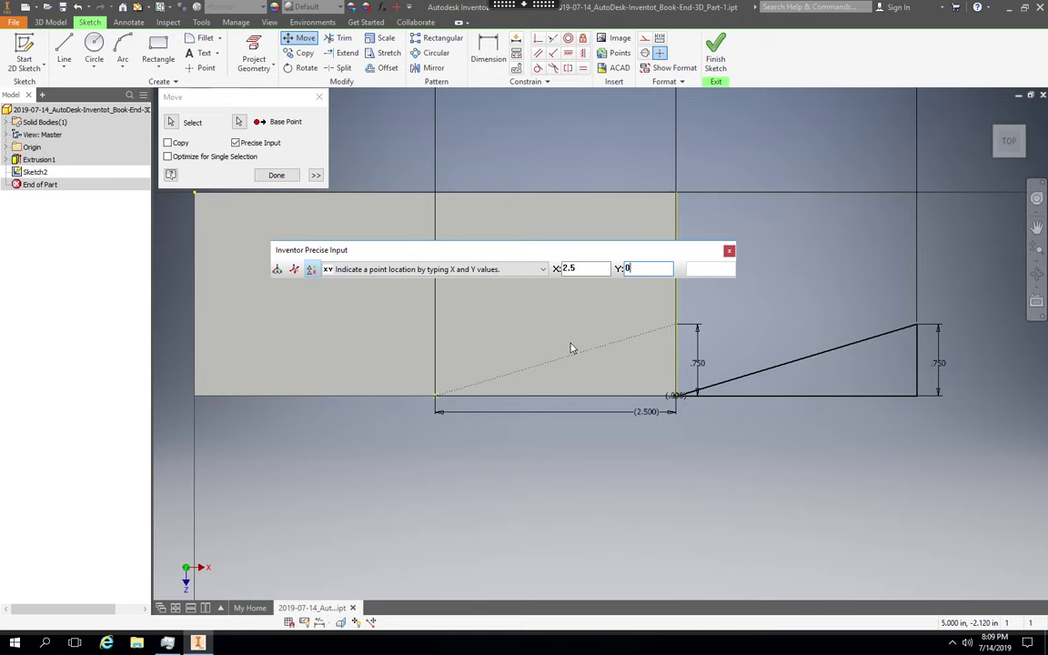
# - Change the Move's precise X value to 0, apply it to the triangle, and finish the Move
pyautogui.click(590, 270)
pyautogui.press('BackSpace')
pyautogui.press('BackSpace')
pyautogui.press('BackSpace')
pyautogui.write('0')
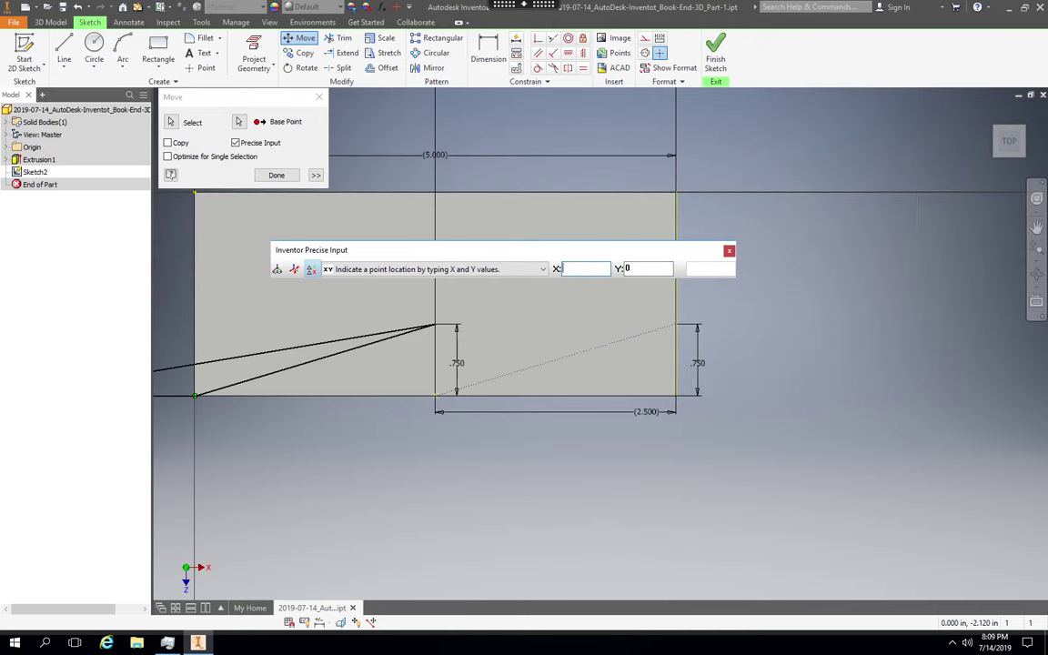
pyautogui.press('Return')
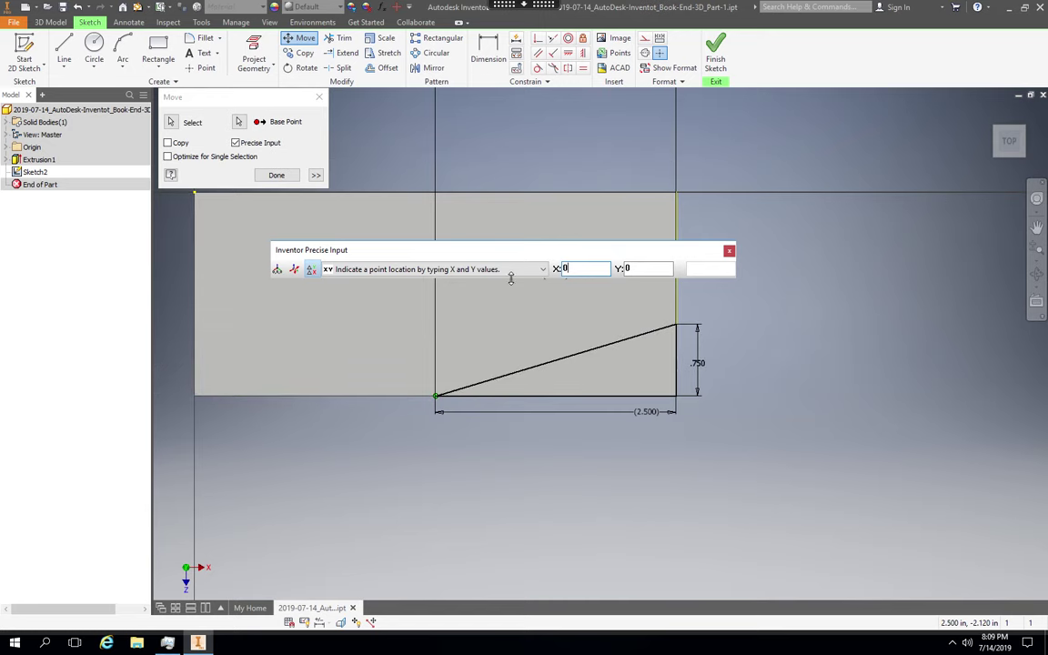
pyautogui.click(514, 393)
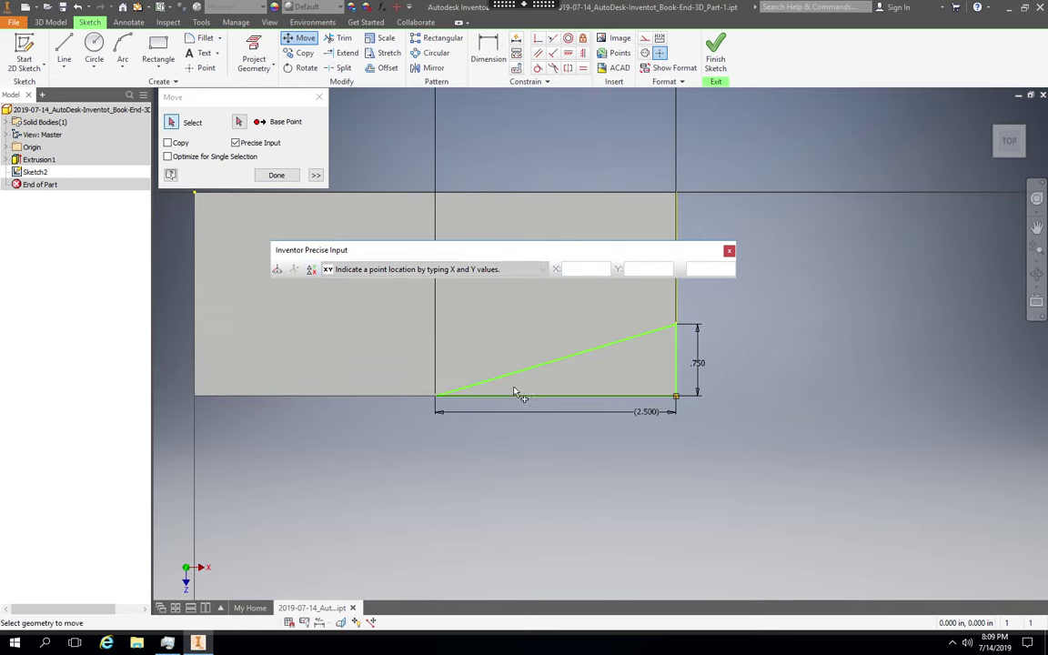
pyautogui.click(729, 253)
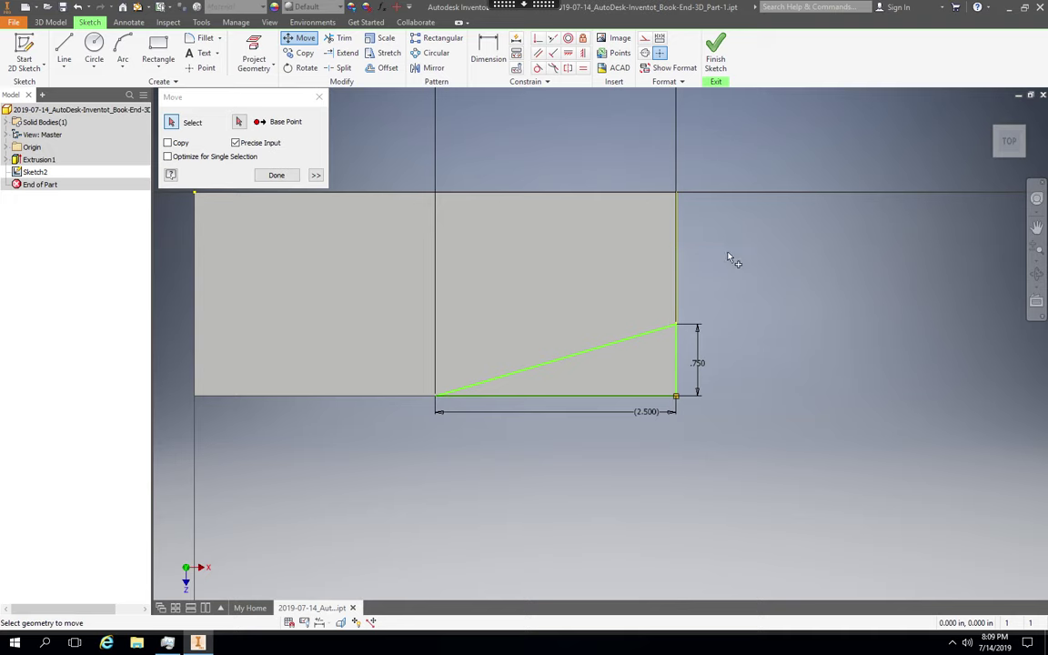
pyautogui.click(277, 175)
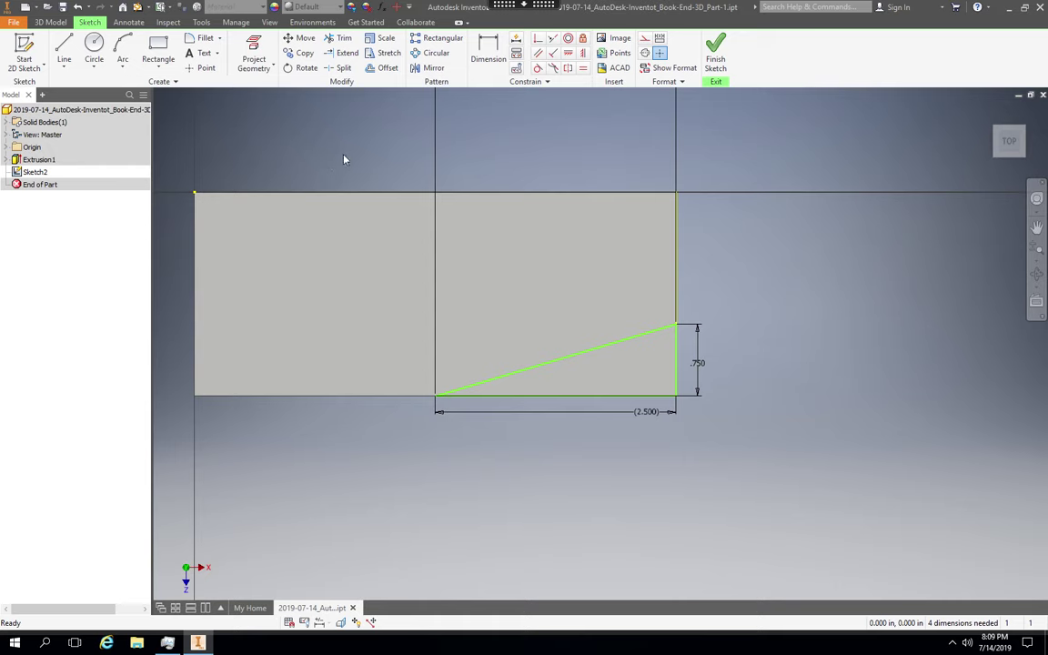
pyautogui.click(435, 72)
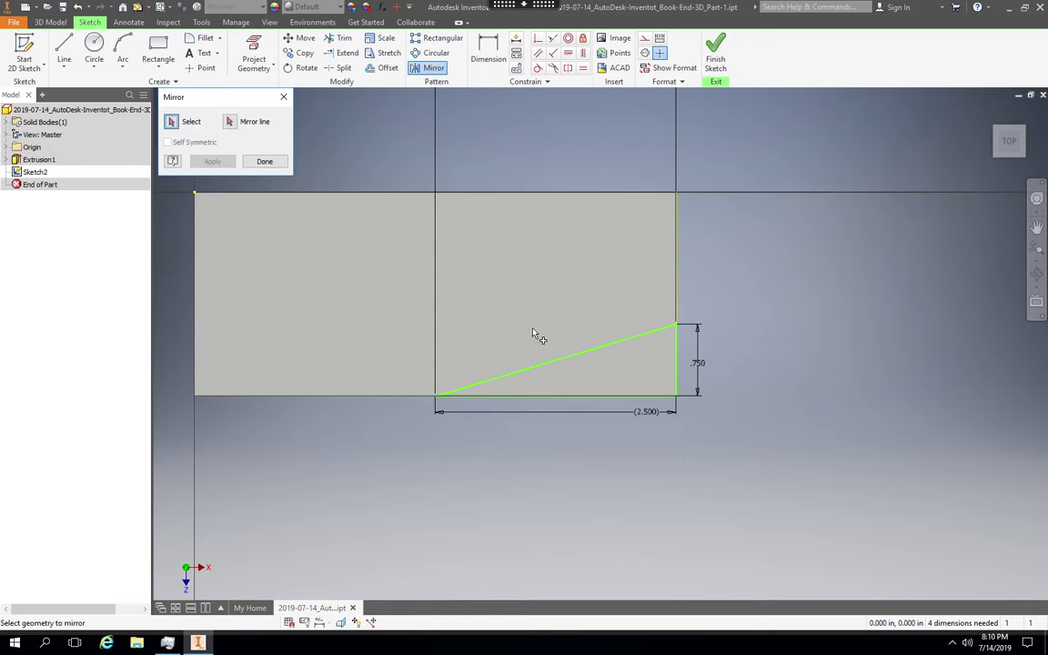
pyautogui.click(568, 362)
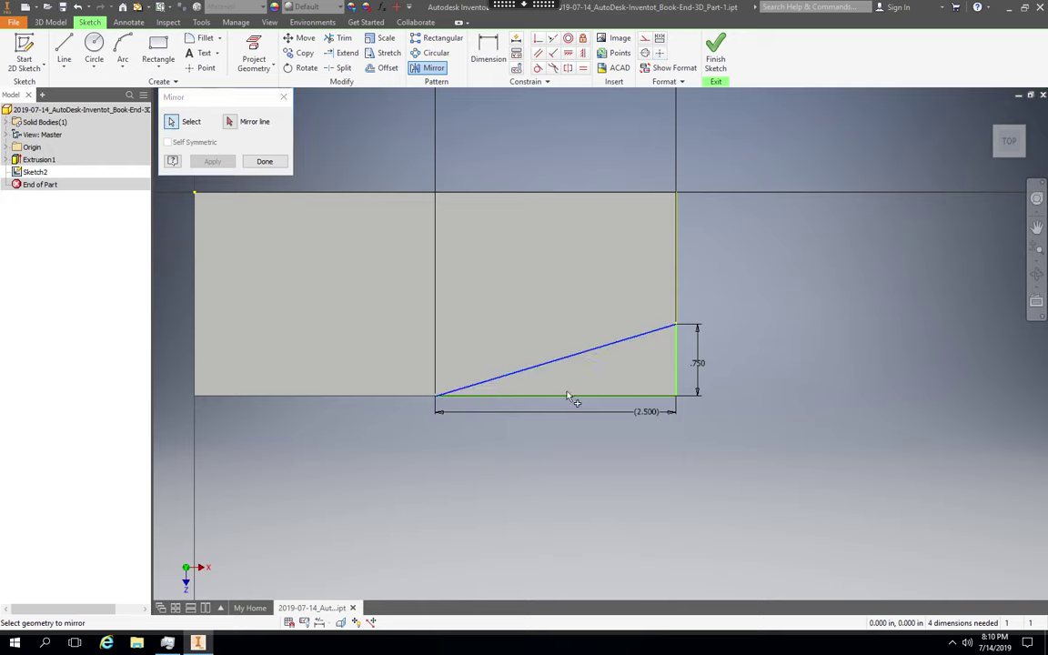
pyautogui.click(582, 398)
pyautogui.click(680, 366)
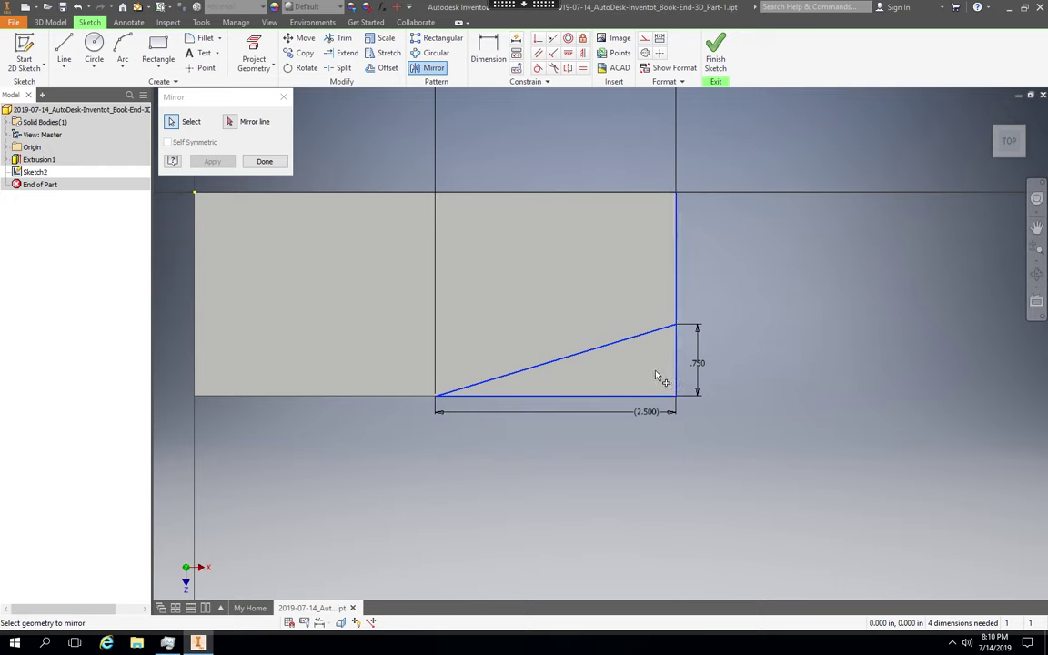
pyautogui.press('Escape')
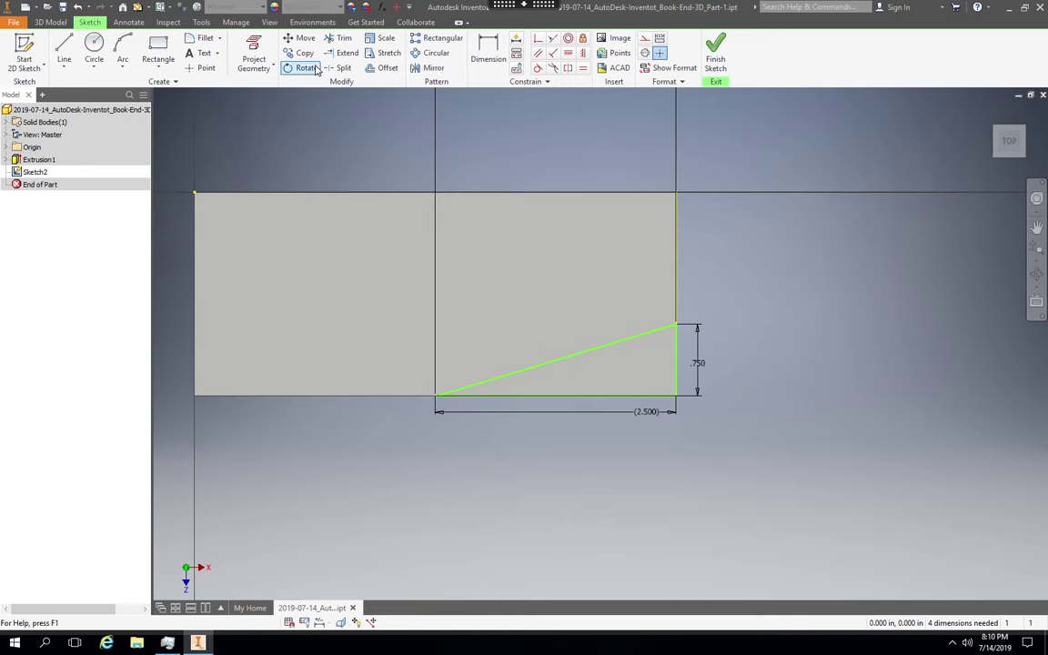
# - Start a Mirror of the triangular profile, selecting its sloped line and base line as the geometry to mirror
pyautogui.click(427, 67)
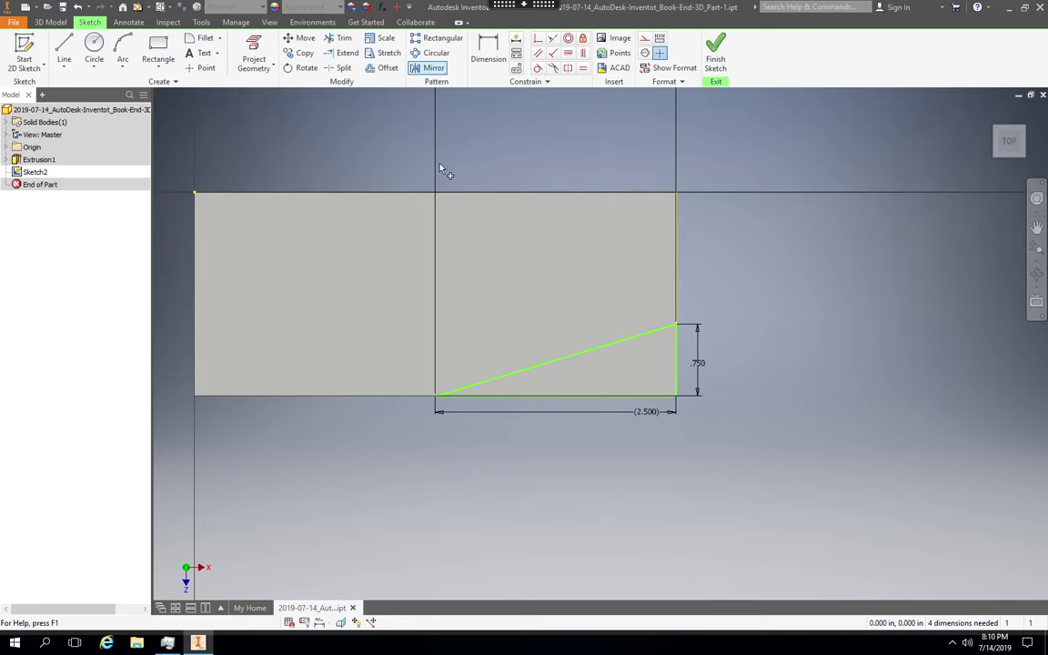
pyautogui.click(480, 383)
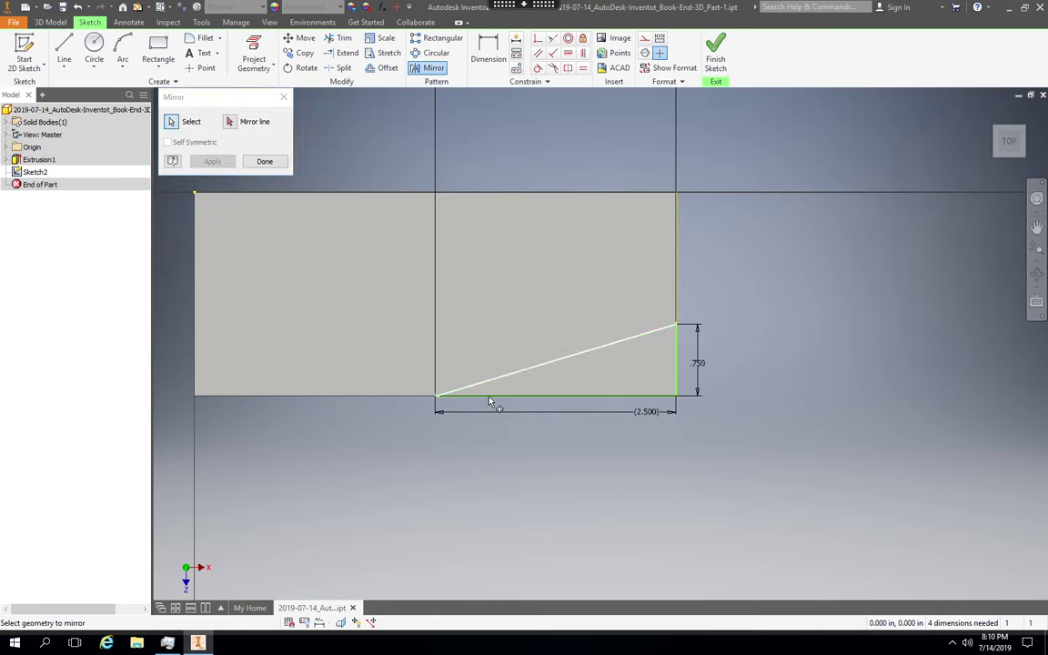
pyautogui.click(493, 398)
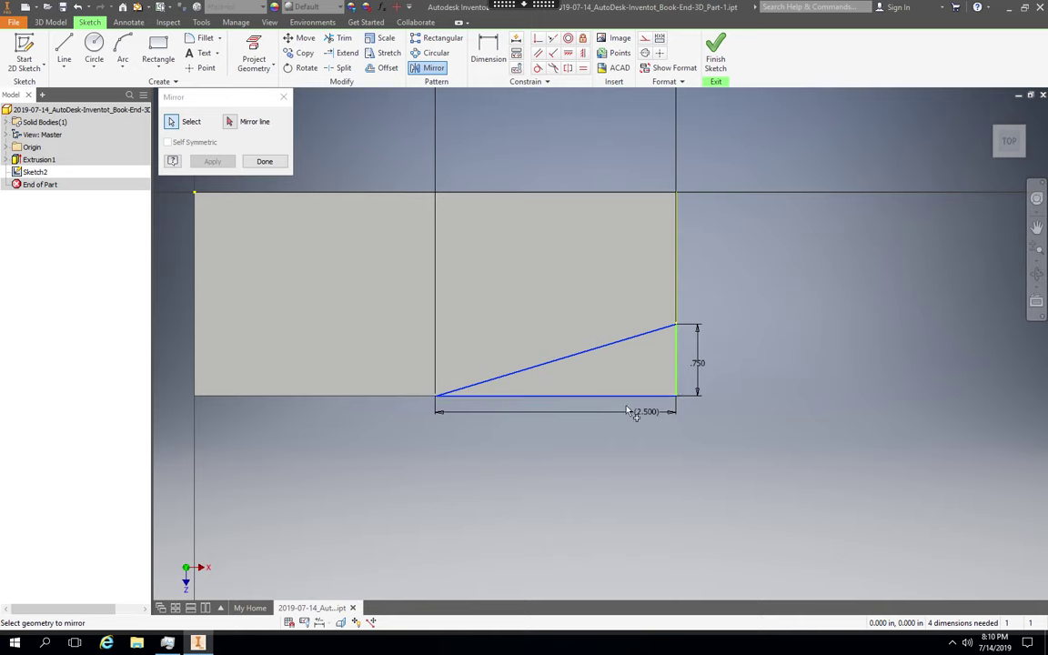
pyautogui.click(674, 389)
pyautogui.click(678, 393)
pyautogui.scroll(-5, 707, 414)
pyautogui.scroll(3, 706, 404)
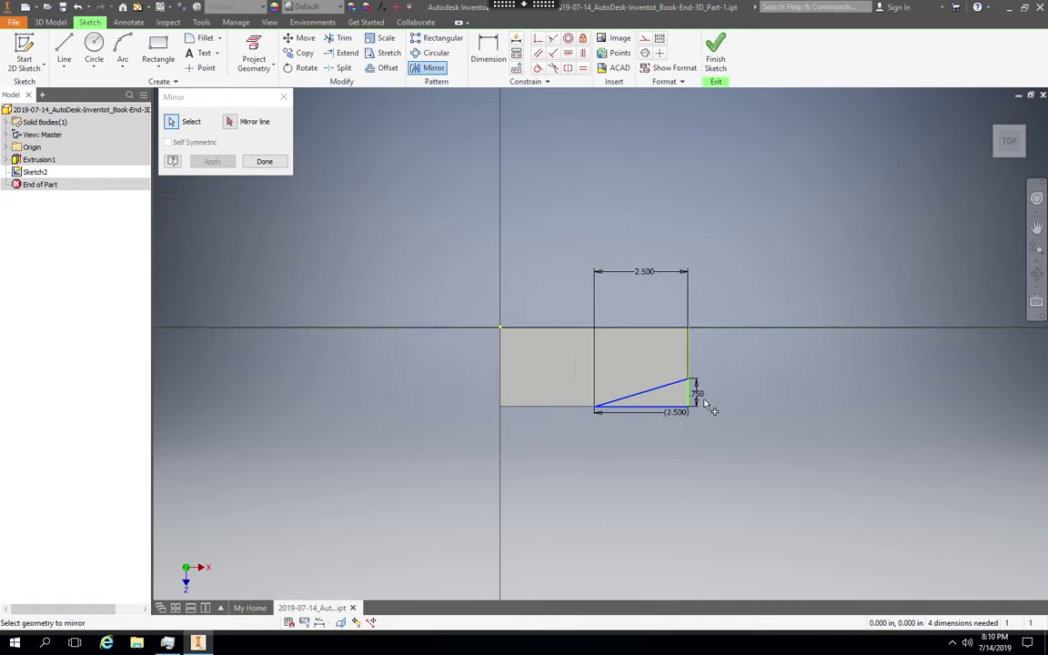
pyautogui.scroll(5, 706, 404)
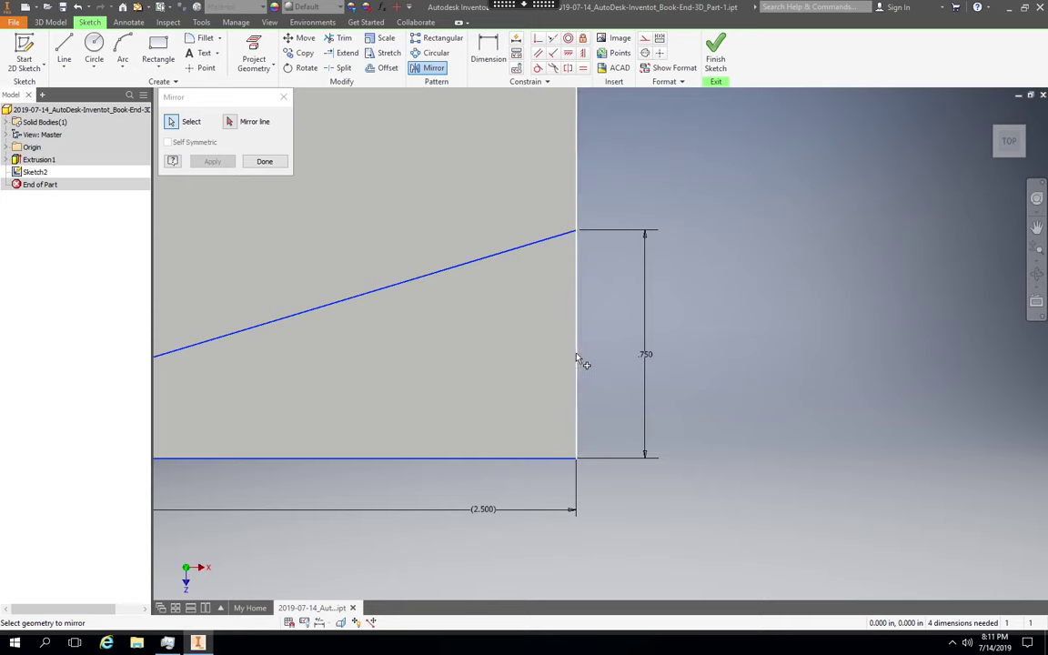
pyautogui.moveTo(576, 357)
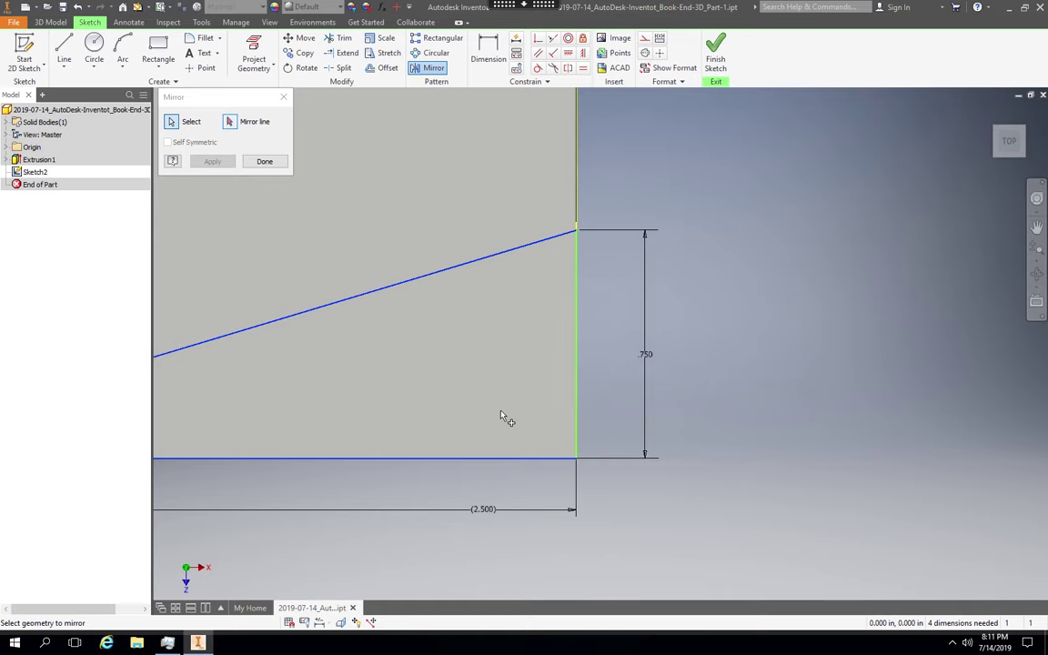
pyautogui.scroll(-3, 484, 395)
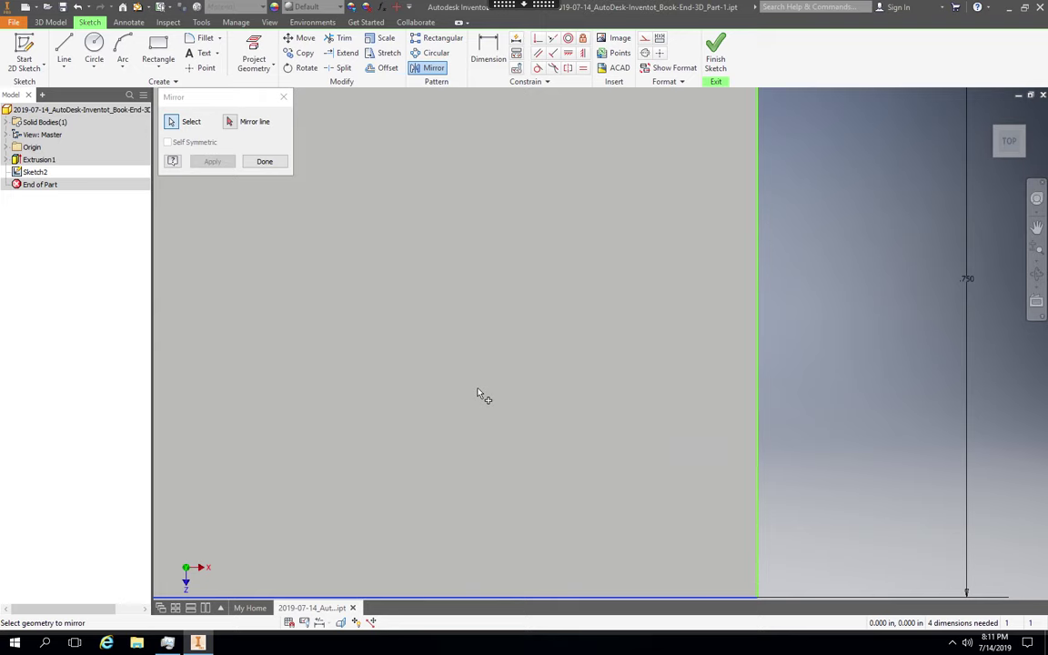
pyautogui.scroll(3, 475, 391)
pyautogui.scroll(2, 475, 390)
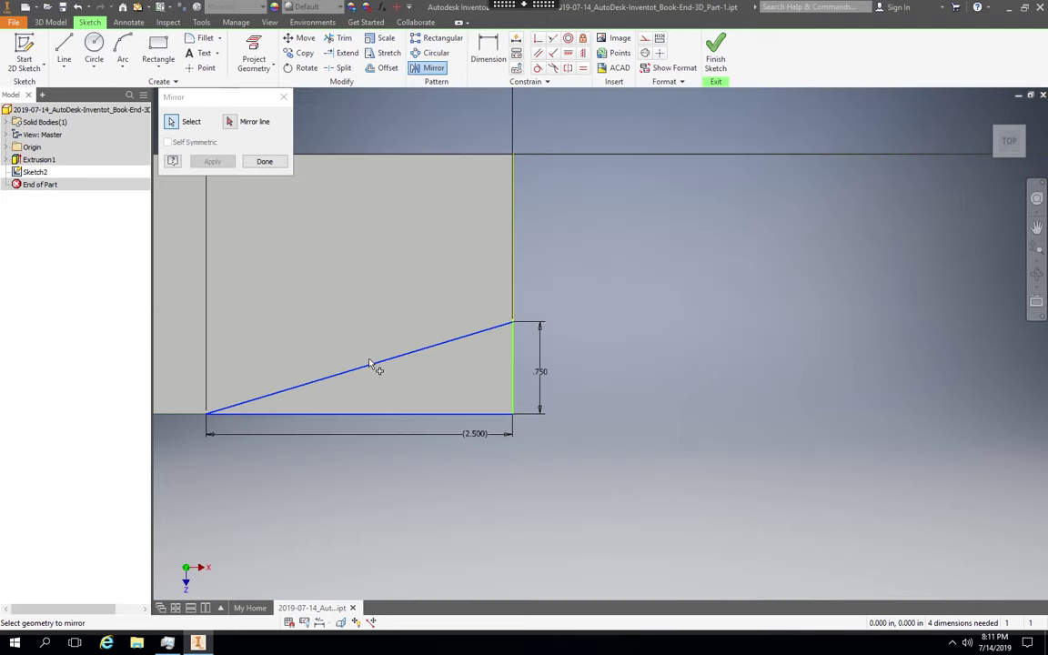
# - Try to pick a mirror line at the triangle's lower left corner, and close the Mirror without applying it
pyautogui.click(1034, 228)
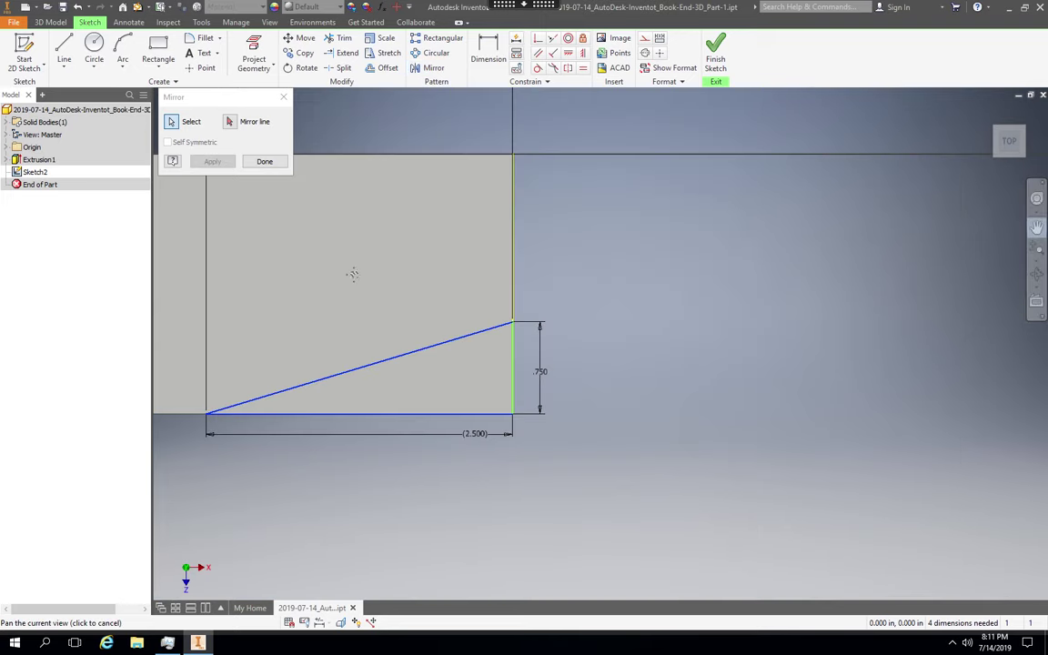
pyautogui.moveTo(411, 327); pyautogui.dragTo(650, 425)
pyautogui.moveTo(524, 358); pyautogui.dragTo(524, 381)
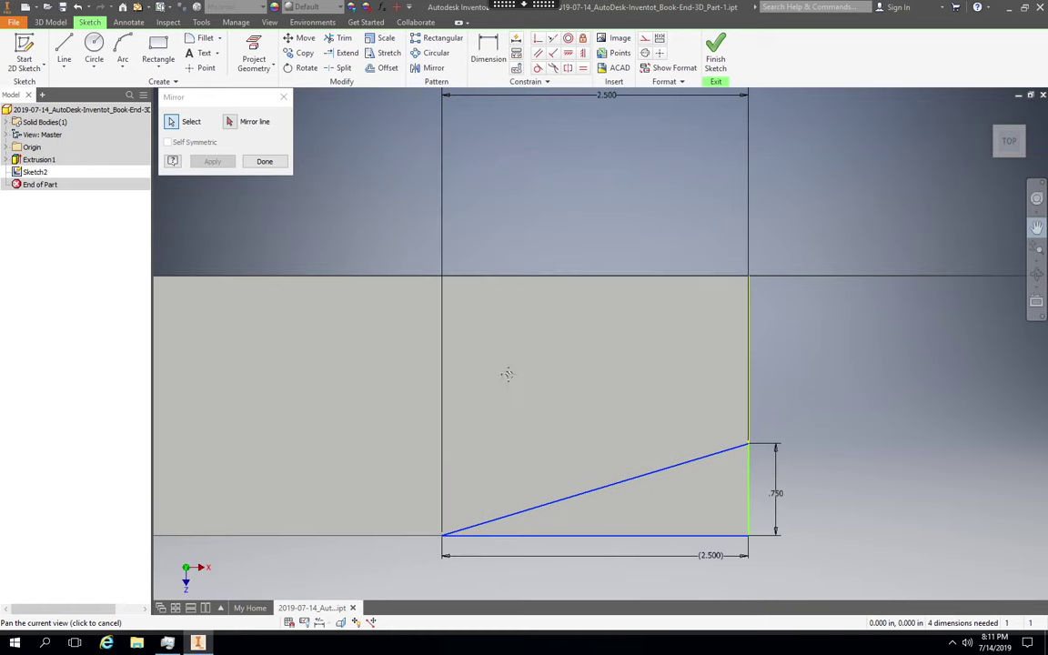
pyautogui.click(234, 127)
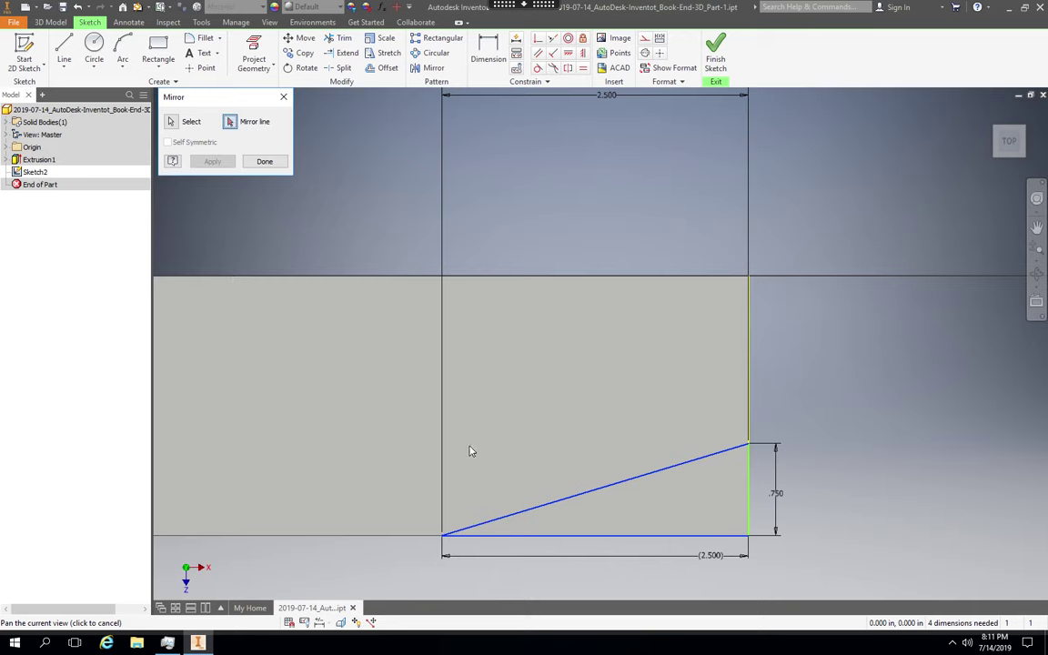
pyautogui.click(442, 538)
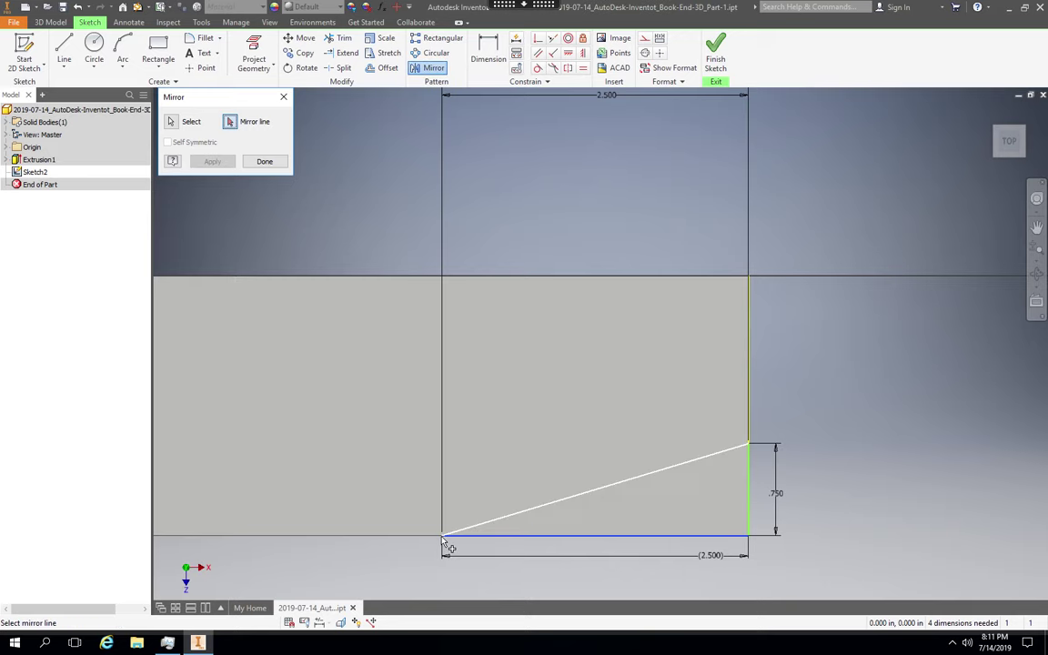
pyautogui.click(440, 538)
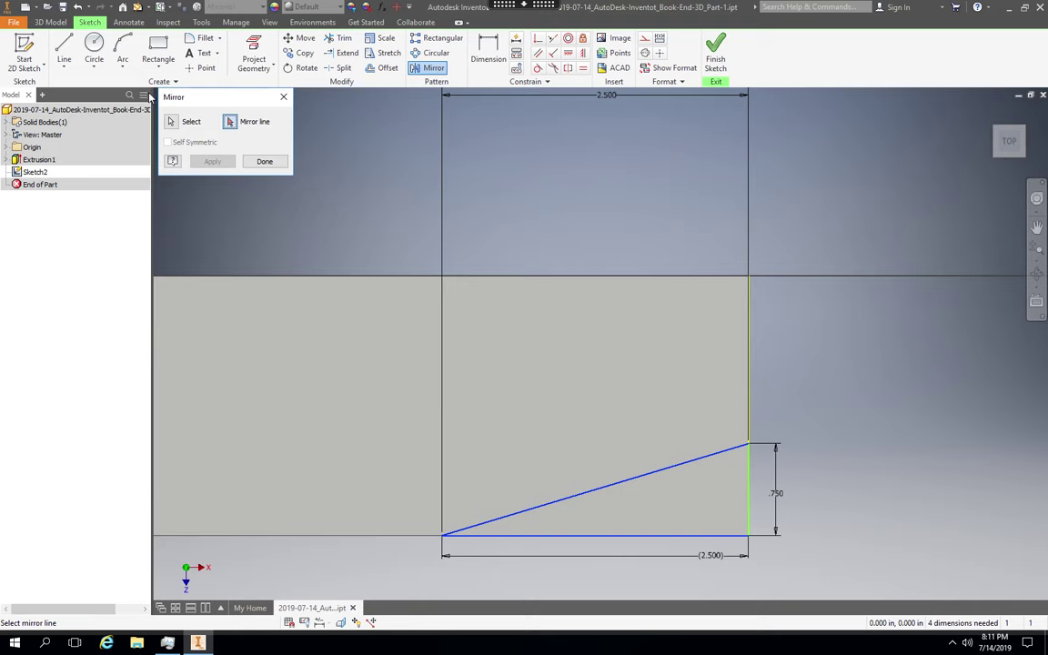
pyautogui.click(173, 124)
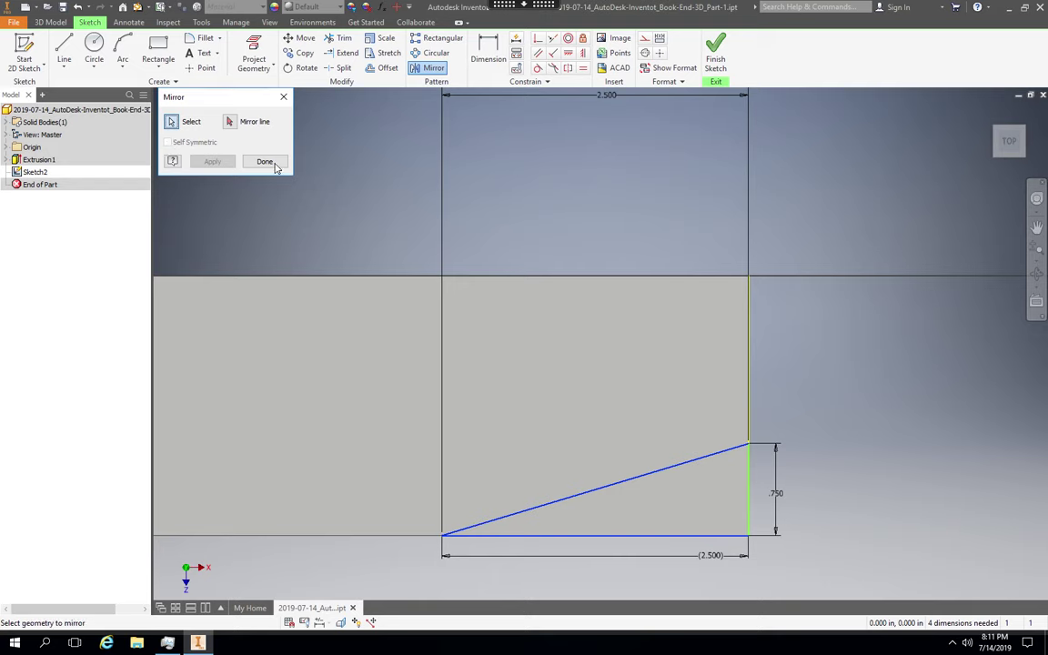
pyautogui.click(276, 168)
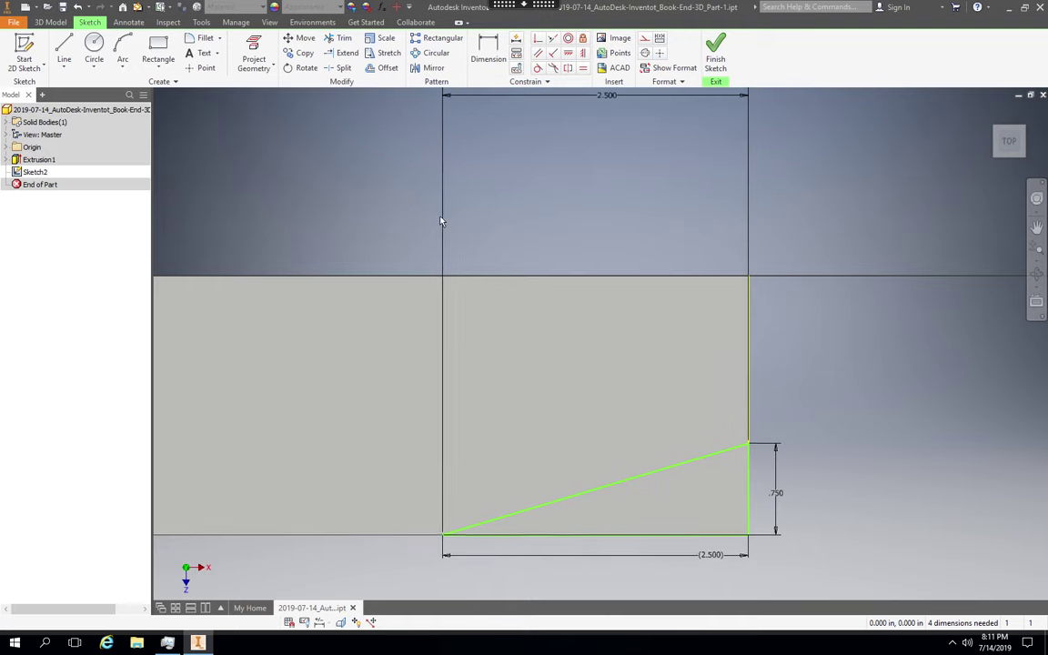
pyautogui.press('e')
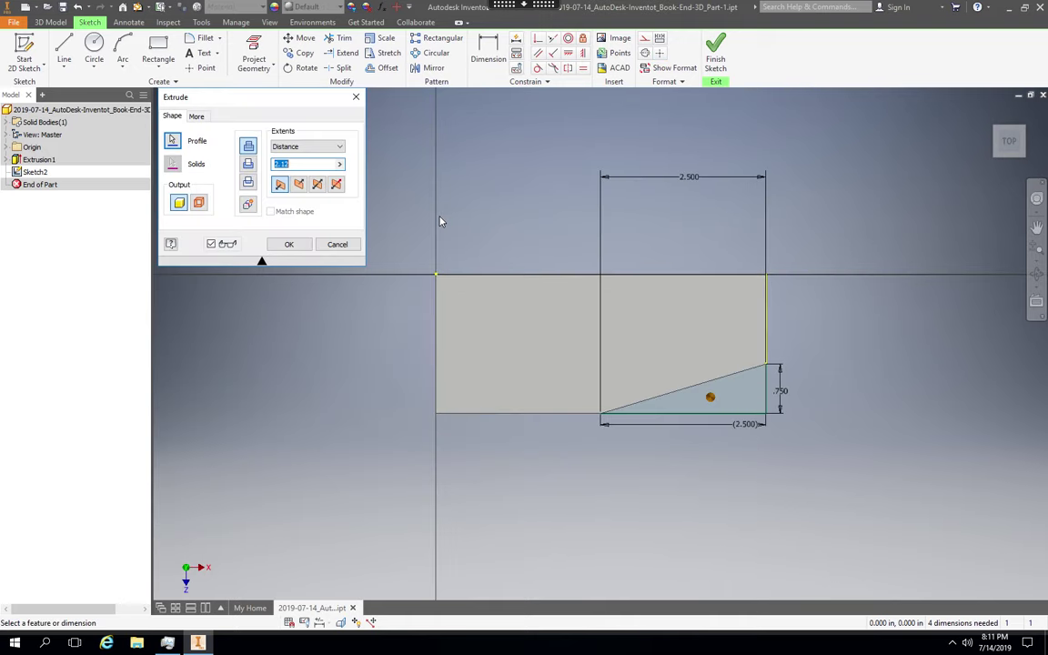
pyautogui.click(337, 244)
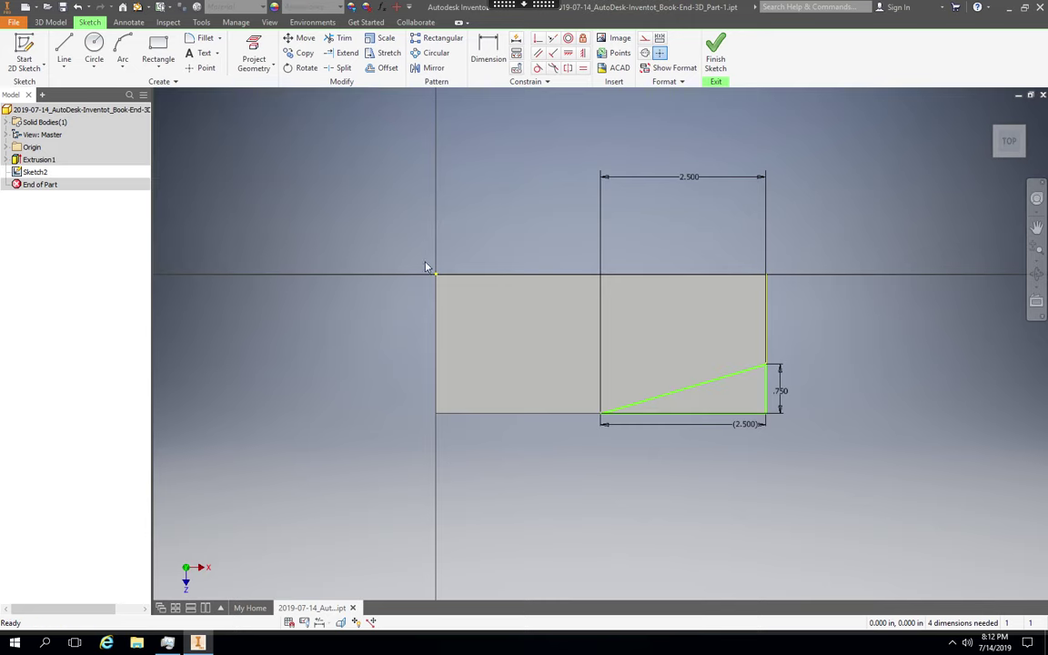
# - Delete the 2.500 dimension above the block
pyautogui.click(607, 252)
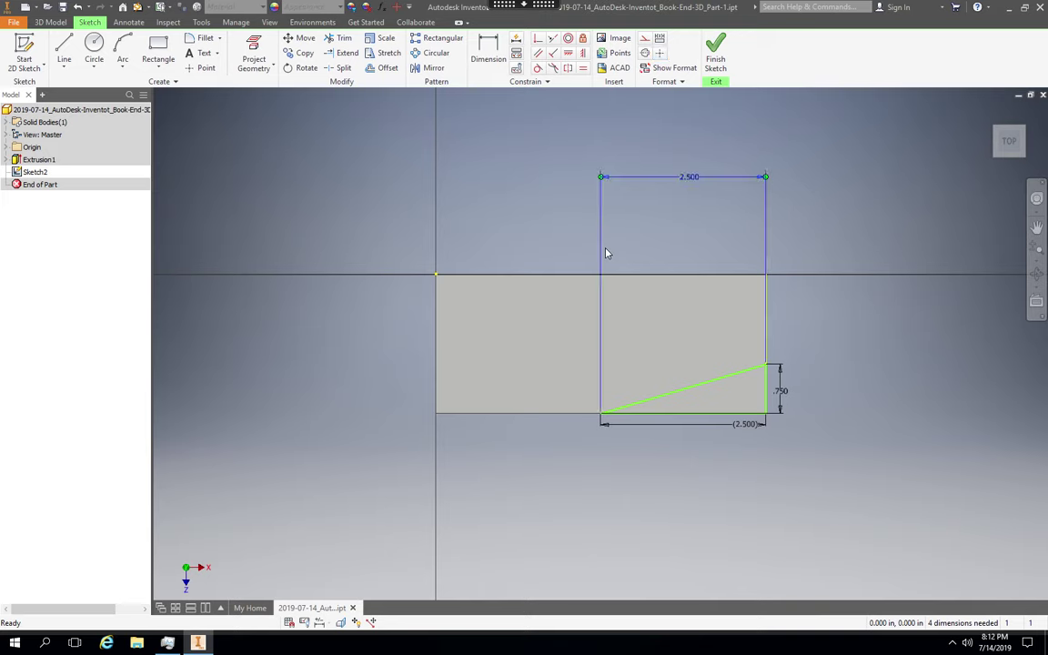
pyautogui.press('Delete')
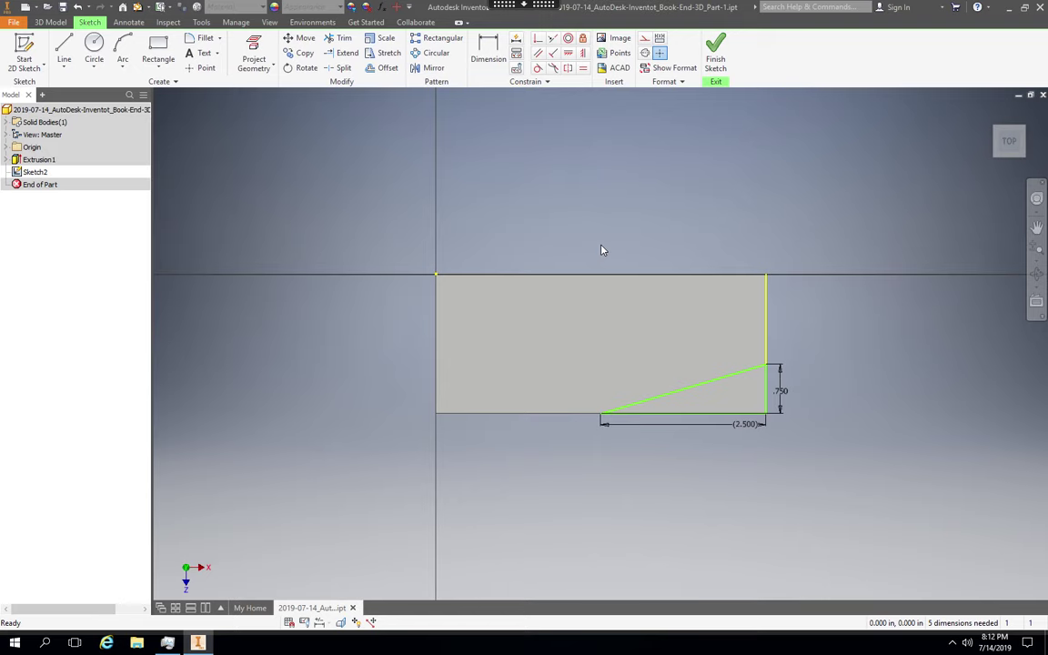
pyautogui.scroll(5, 600, 249)
pyautogui.scroll(-5, 600, 249)
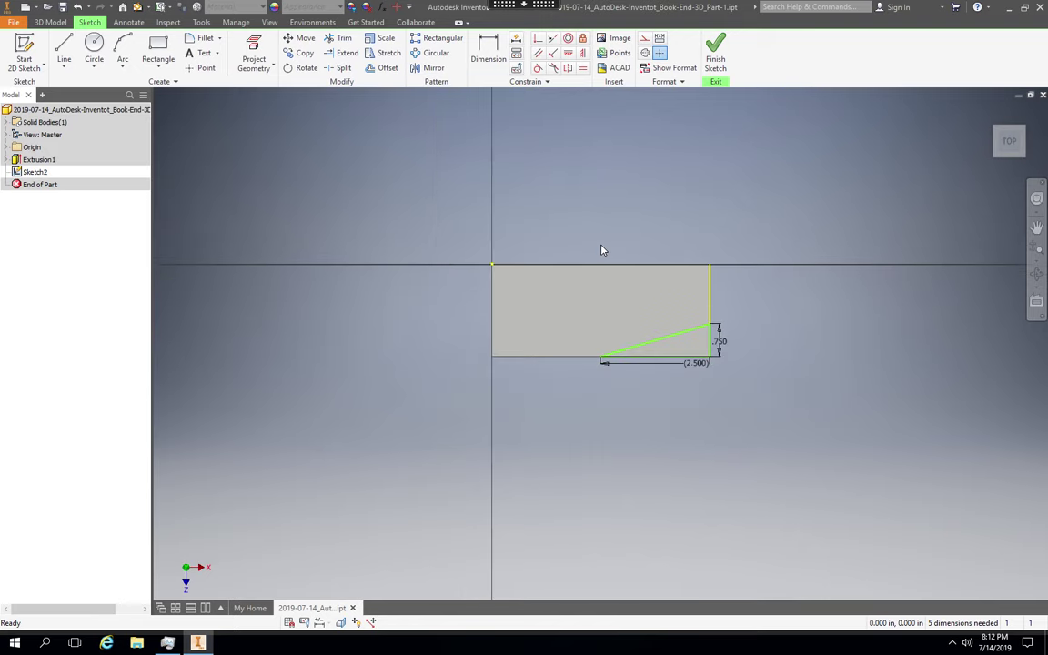
pyautogui.scroll(-5, 600, 250)
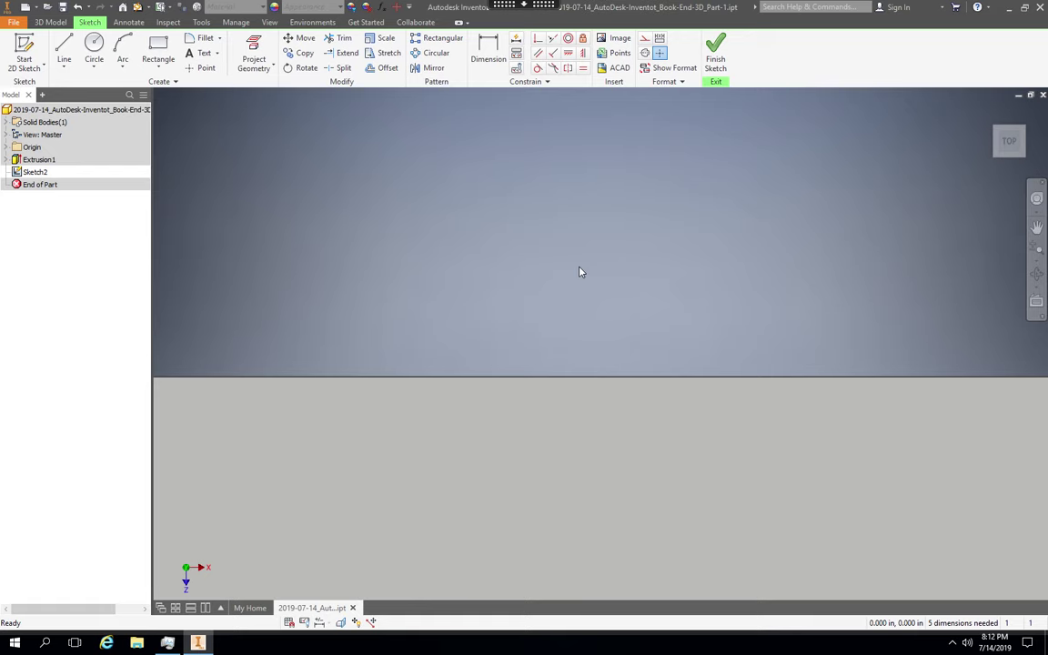
pyautogui.scroll(5, 594, 311)
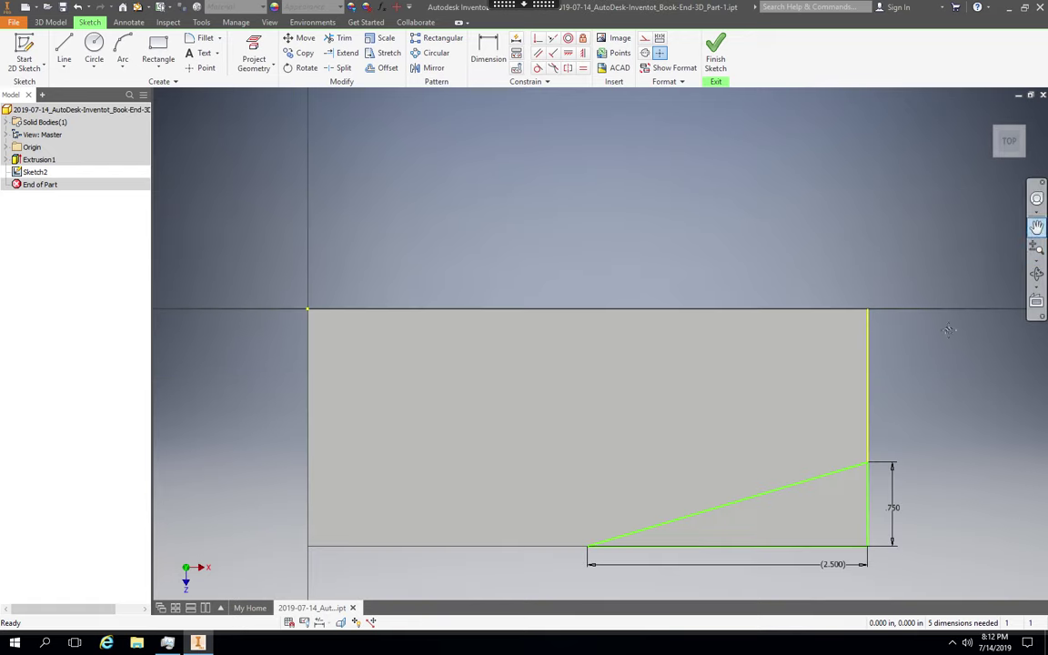
pyautogui.click(1037, 227)
pyautogui.moveTo(712, 367); pyautogui.dragTo(709, 317)
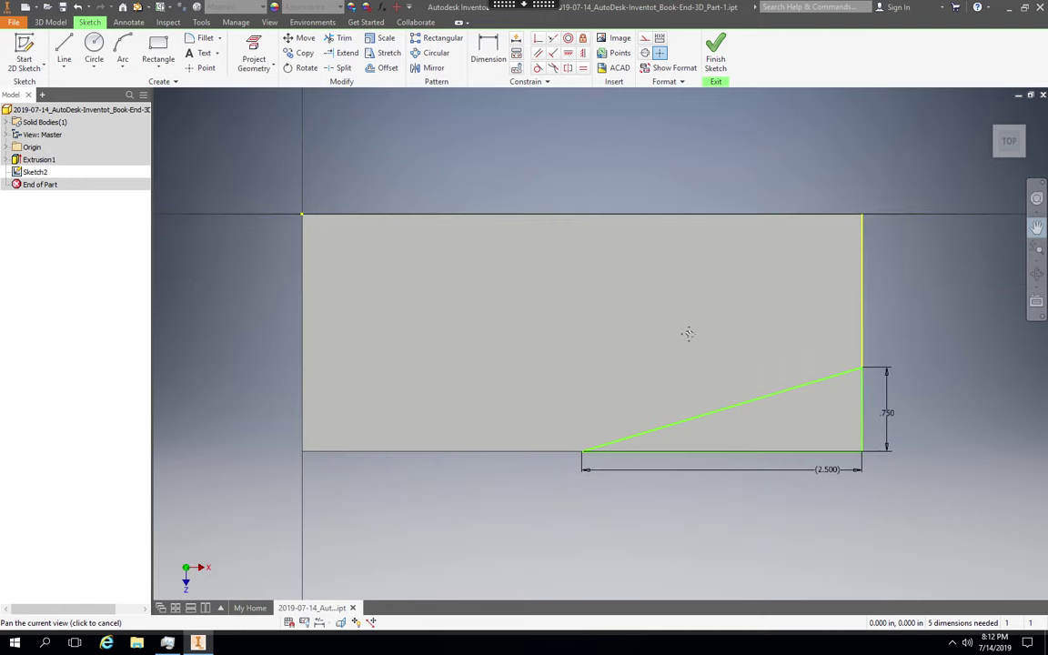
pyautogui.scroll(-3, 687, 333)
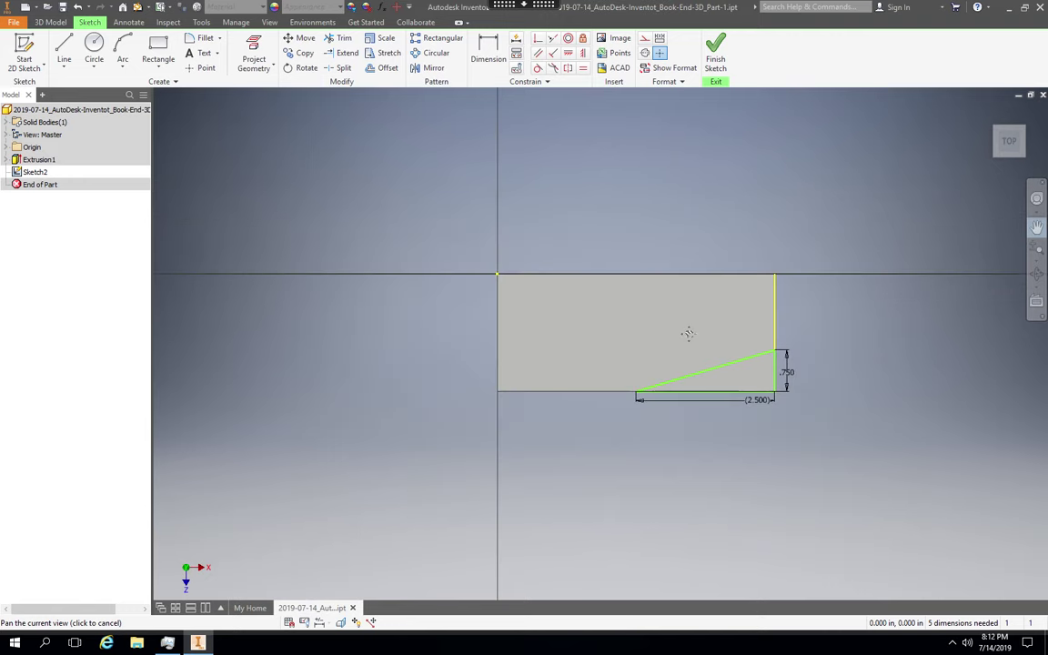
pyautogui.scroll(2, 688, 333)
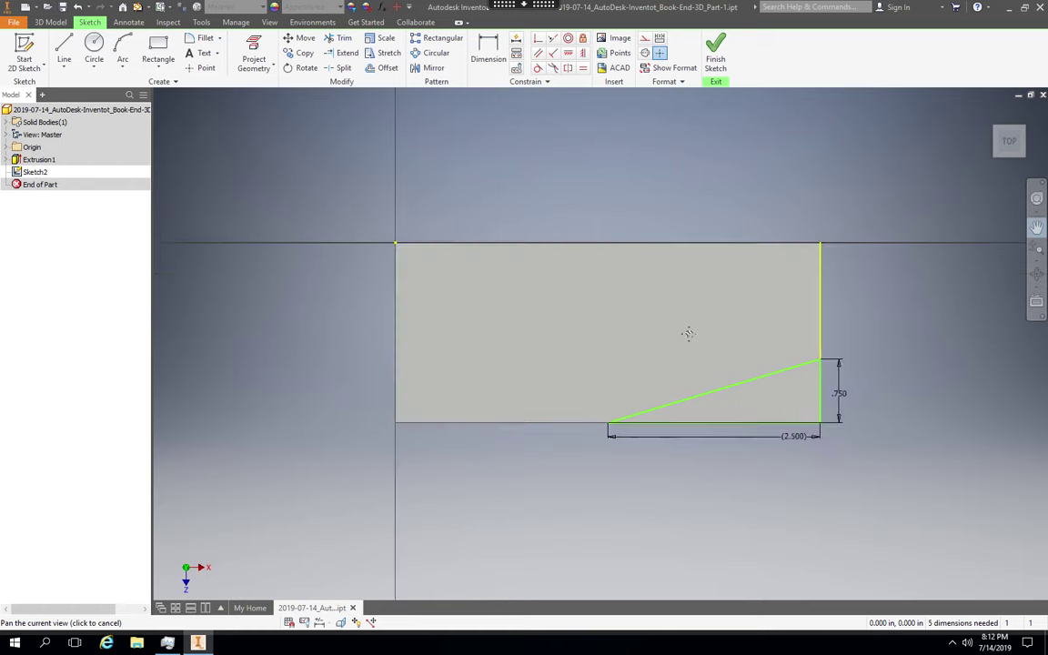
pyautogui.scroll(4, 688, 333)
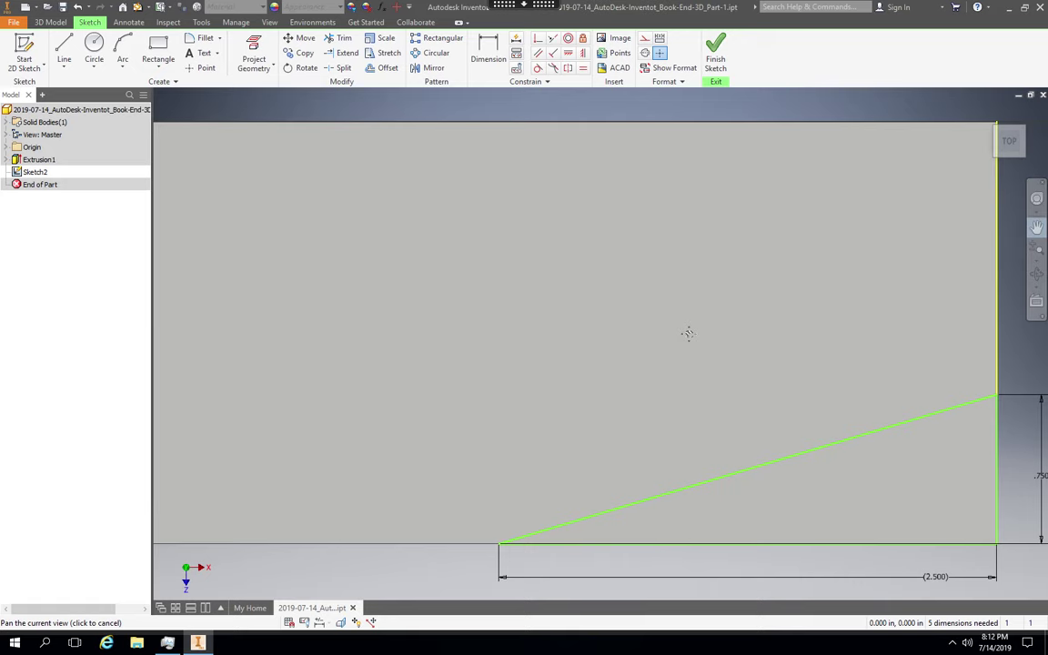
pyautogui.scroll(-2, 687, 334)
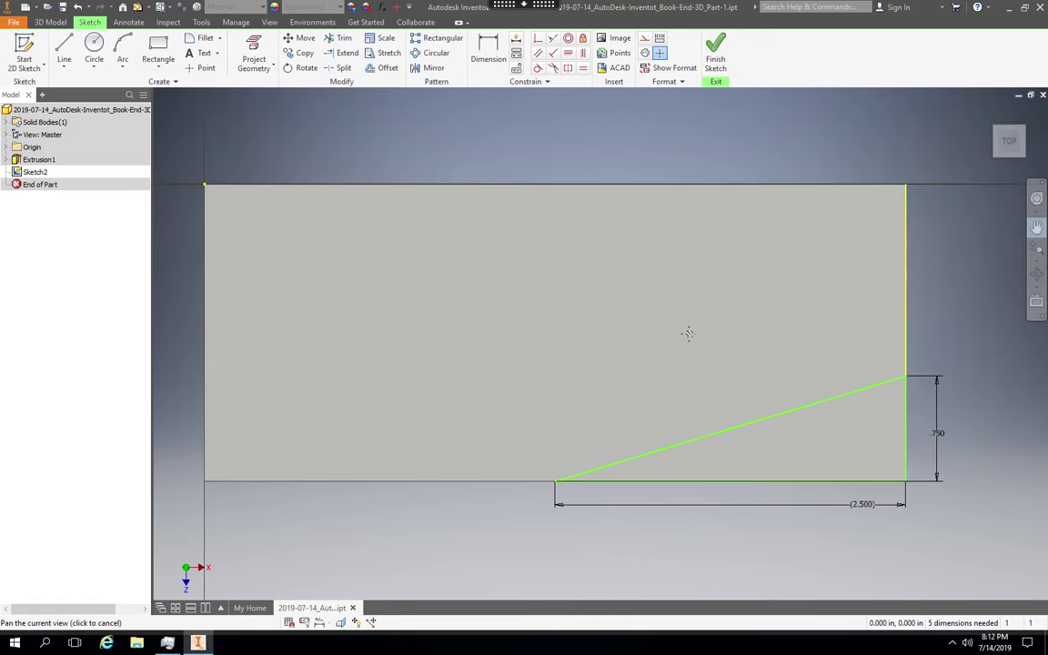
pyautogui.click(1037, 227)
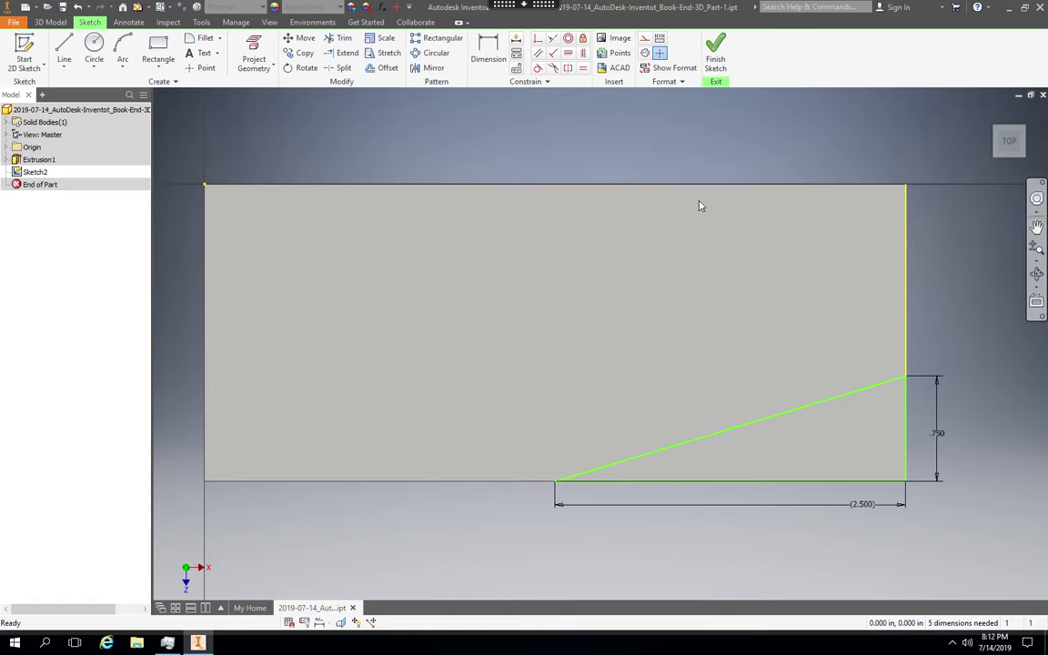
pyautogui.click(537, 193)
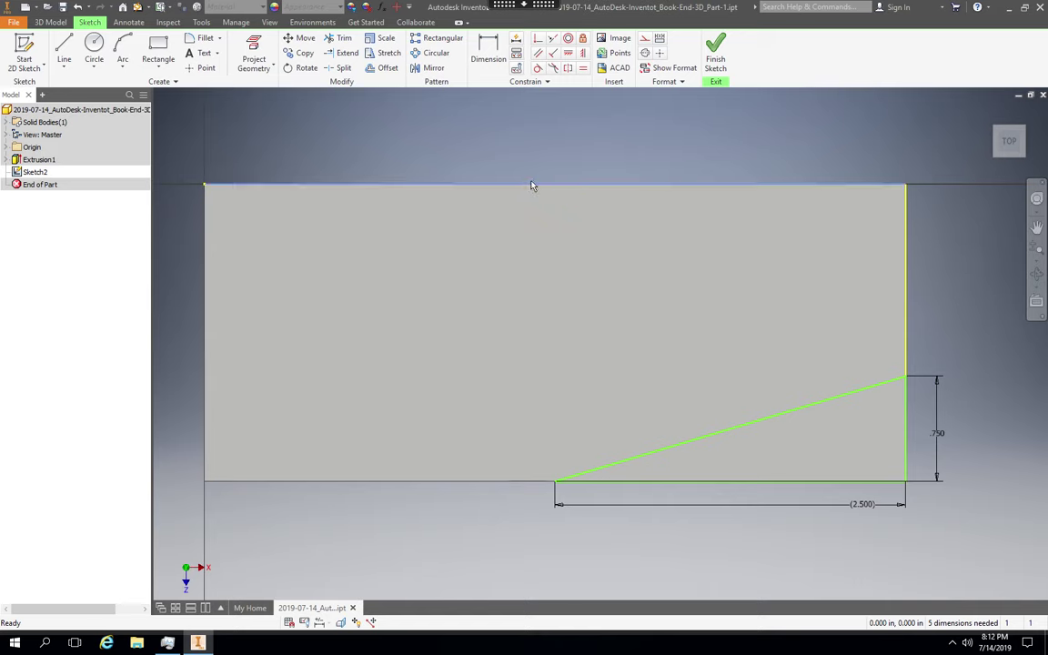
pyautogui.press('Escape')
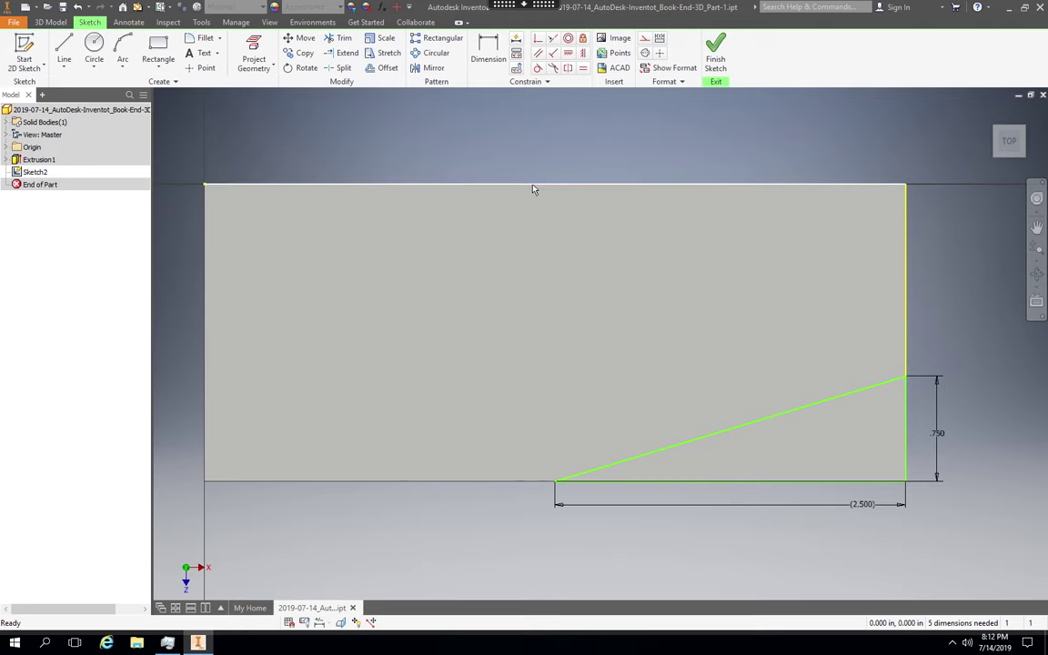
pyautogui.rightClick(534, 189)
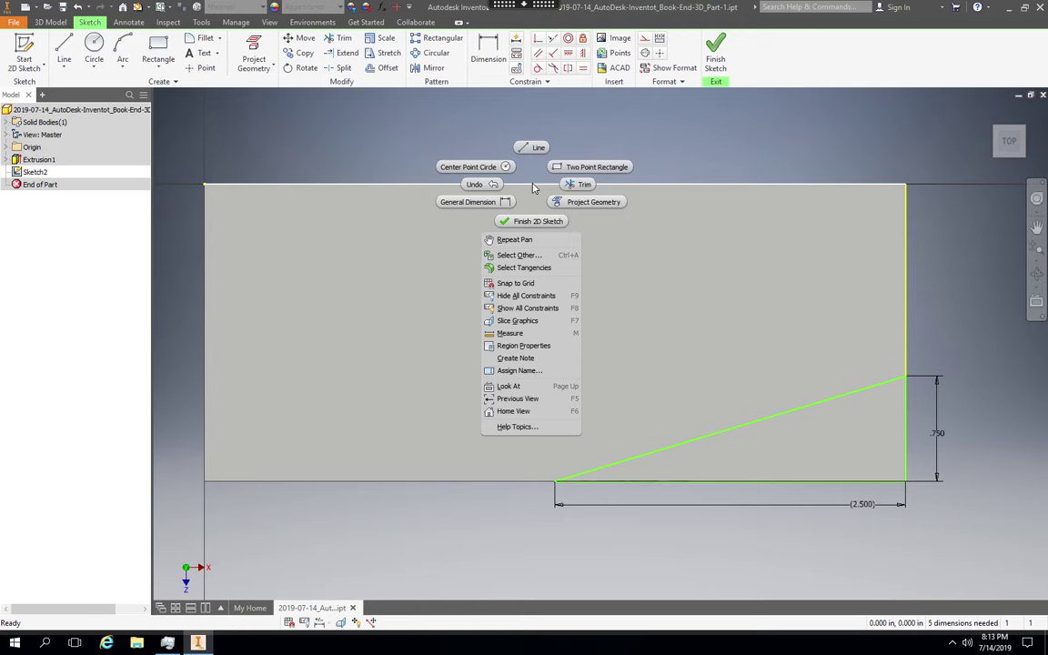
pyautogui.click(533, 346)
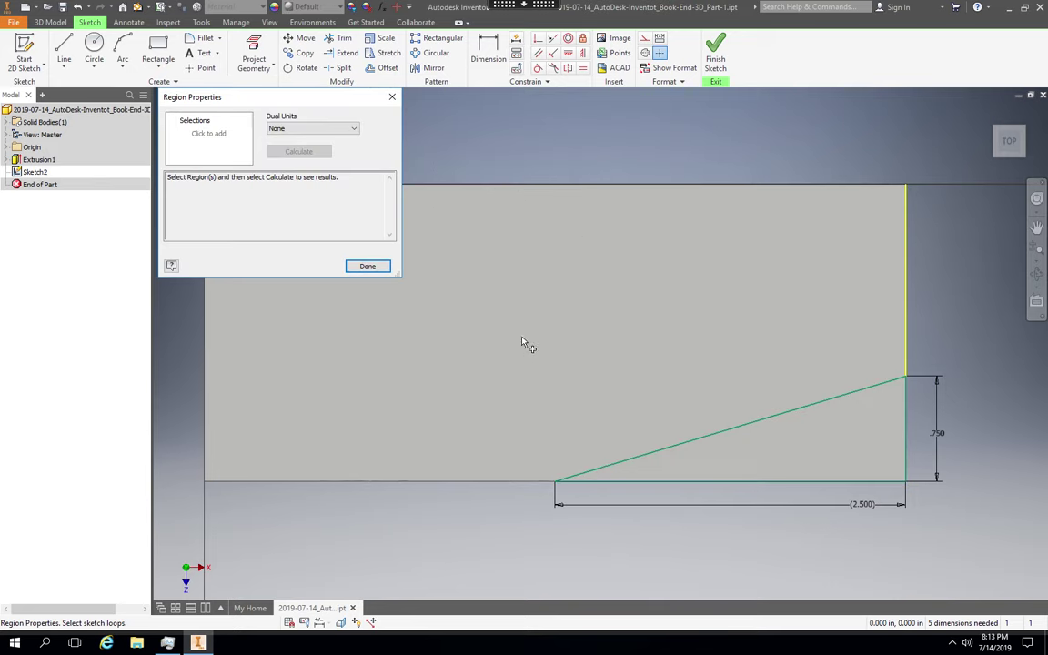
pyautogui.click(367, 266)
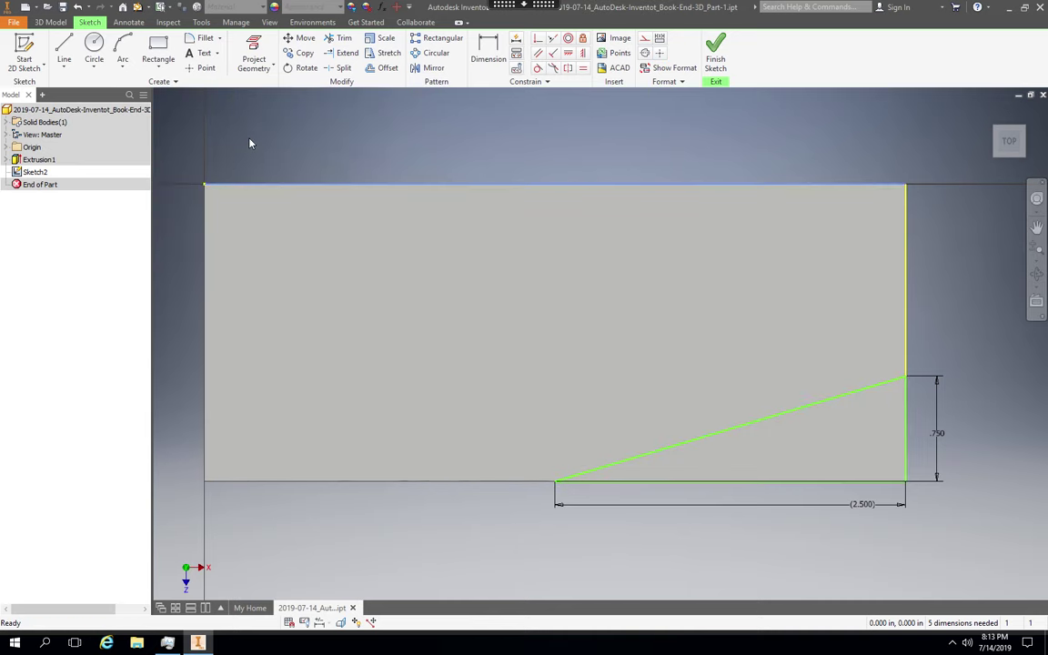
# - Place a sketch point on the block's upper edge, using the Midpoint point snap to locate it
pyautogui.click(177, 83)
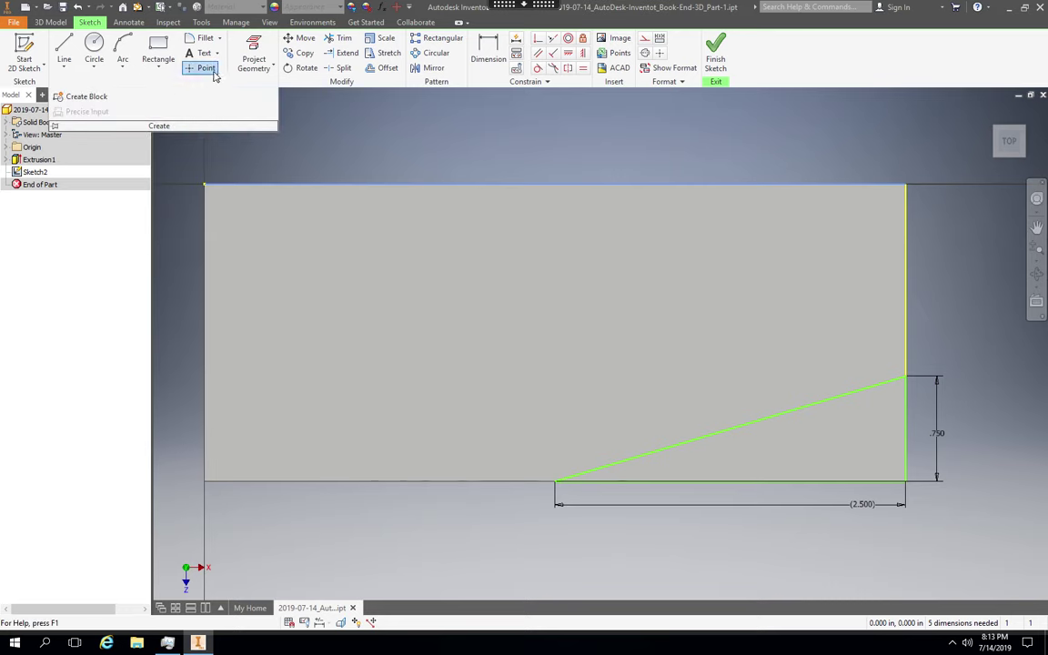
pyautogui.click(207, 69)
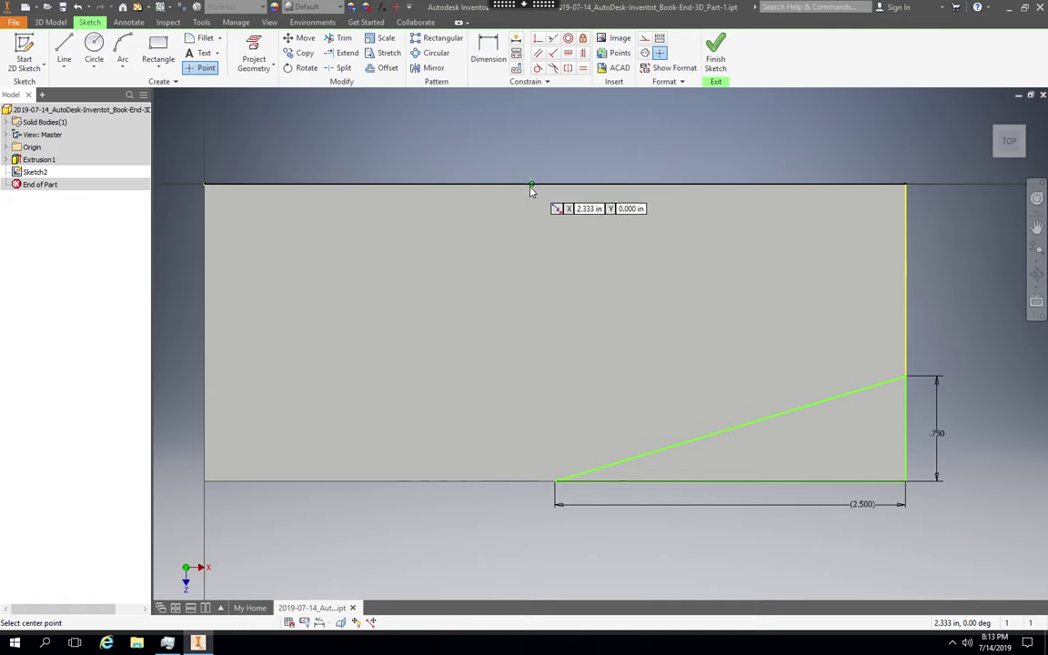
pyautogui.rightClick(532, 191)
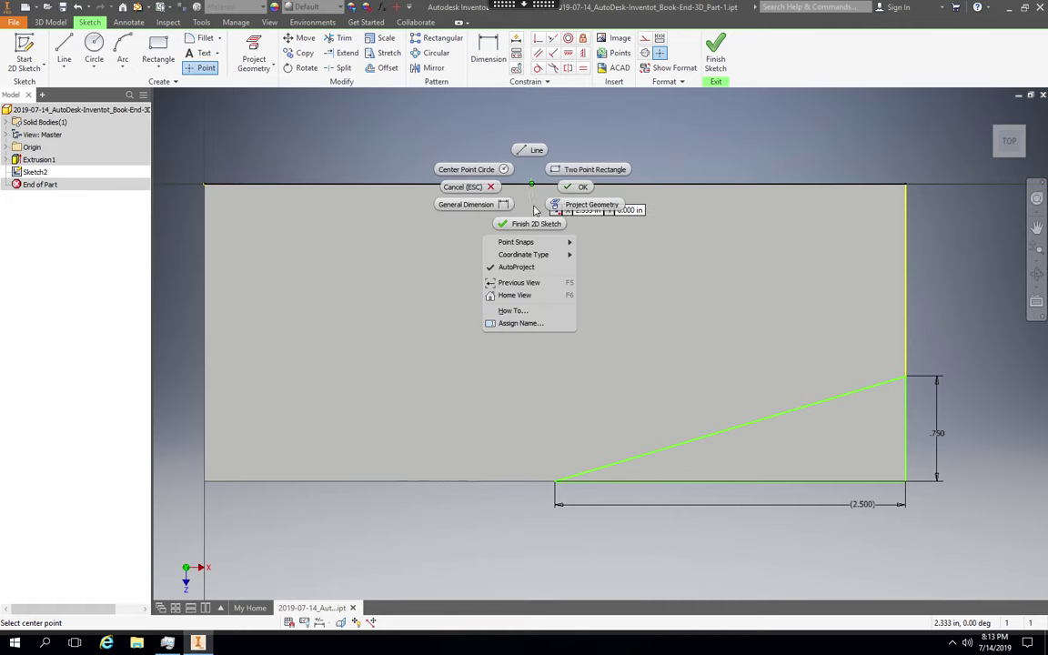
pyautogui.moveTo(528, 243)
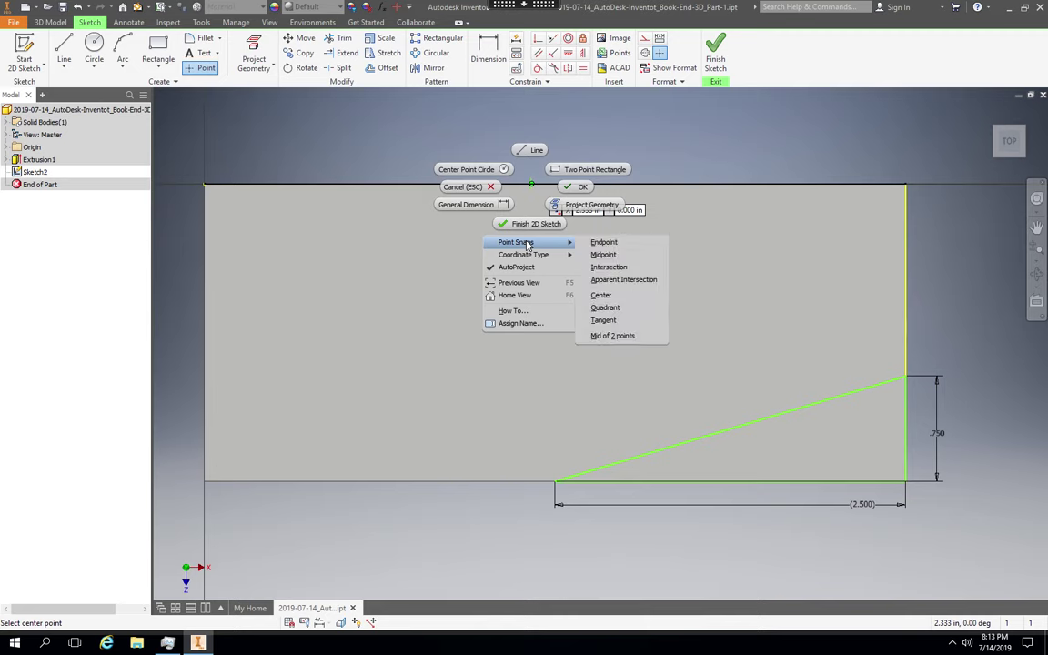
pyautogui.click(599, 256)
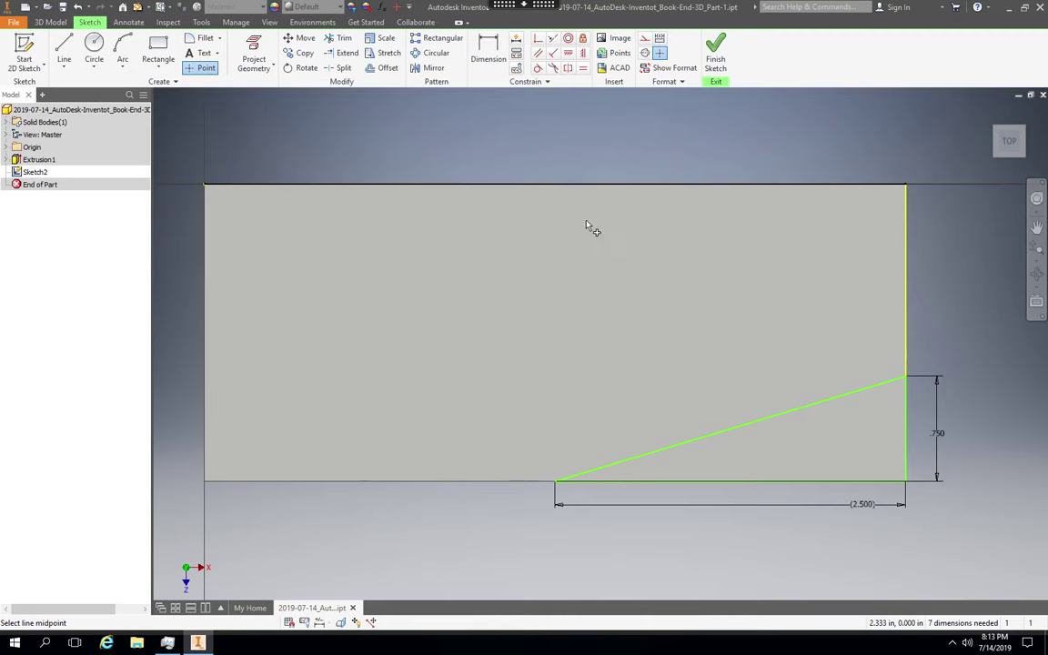
pyautogui.click(555, 185)
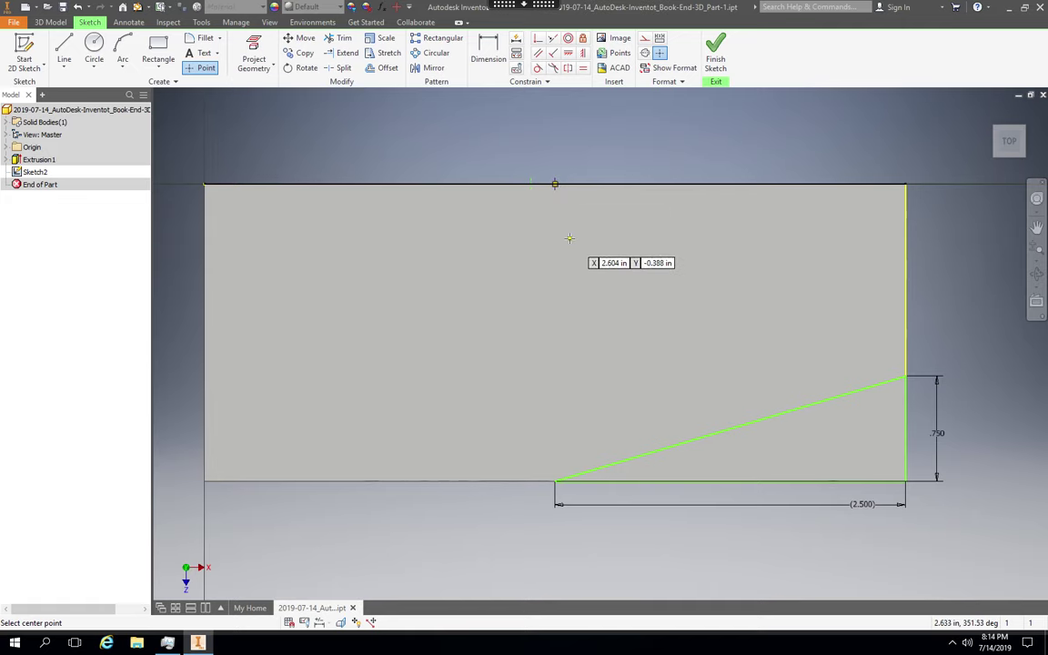
pyautogui.click(555, 183)
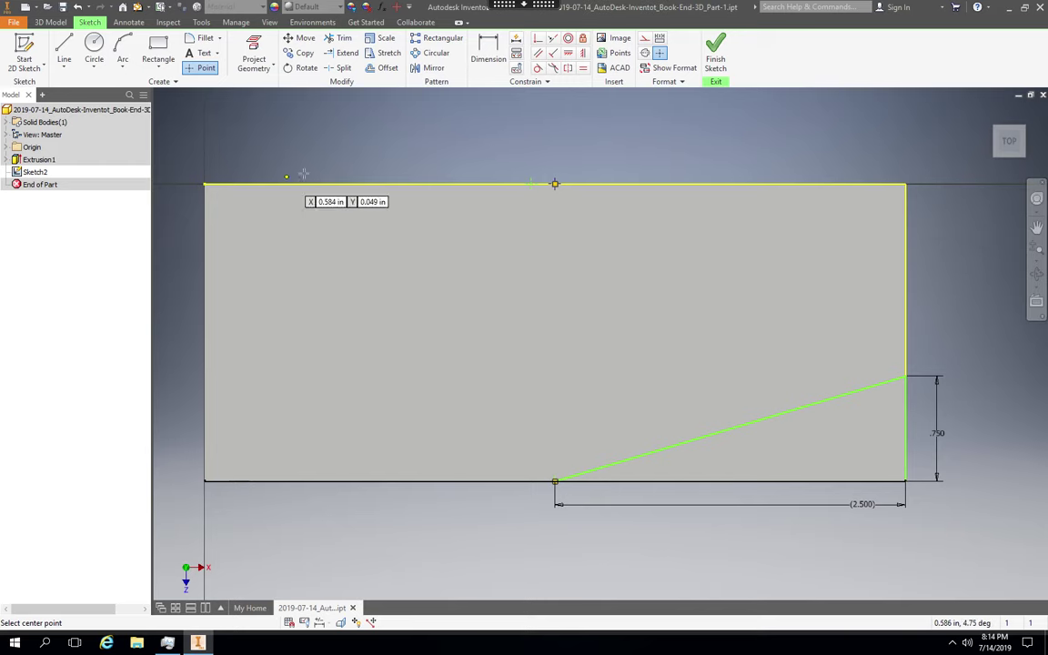
# - Sketch a vertical line from the midpoint of the top edge to the midpoint of the bottom edge
pyautogui.click(63, 50)
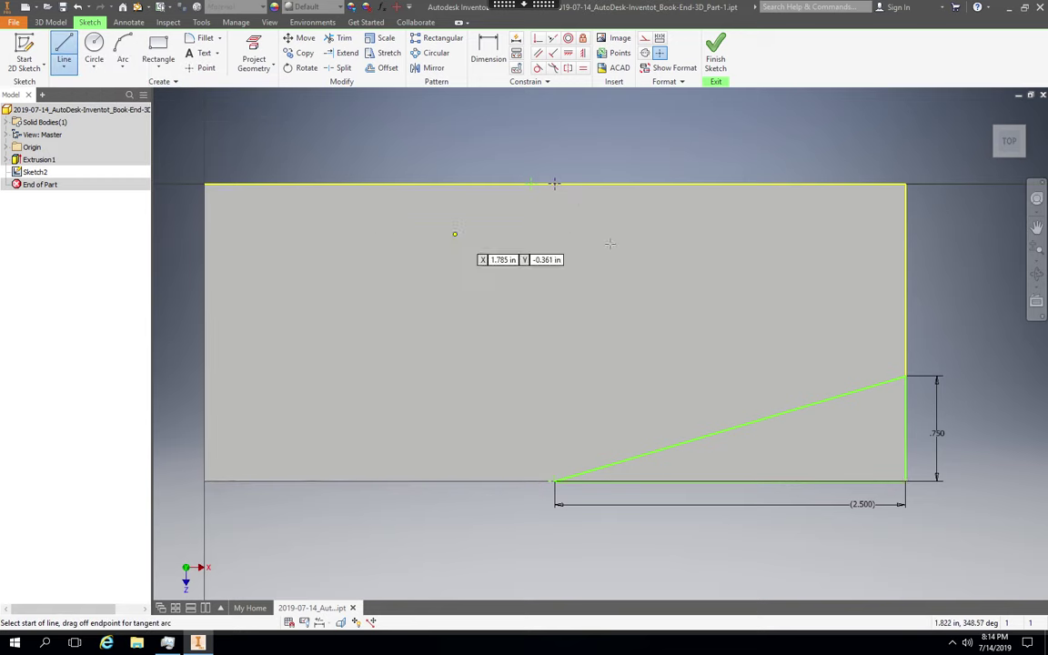
pyautogui.click(555, 184)
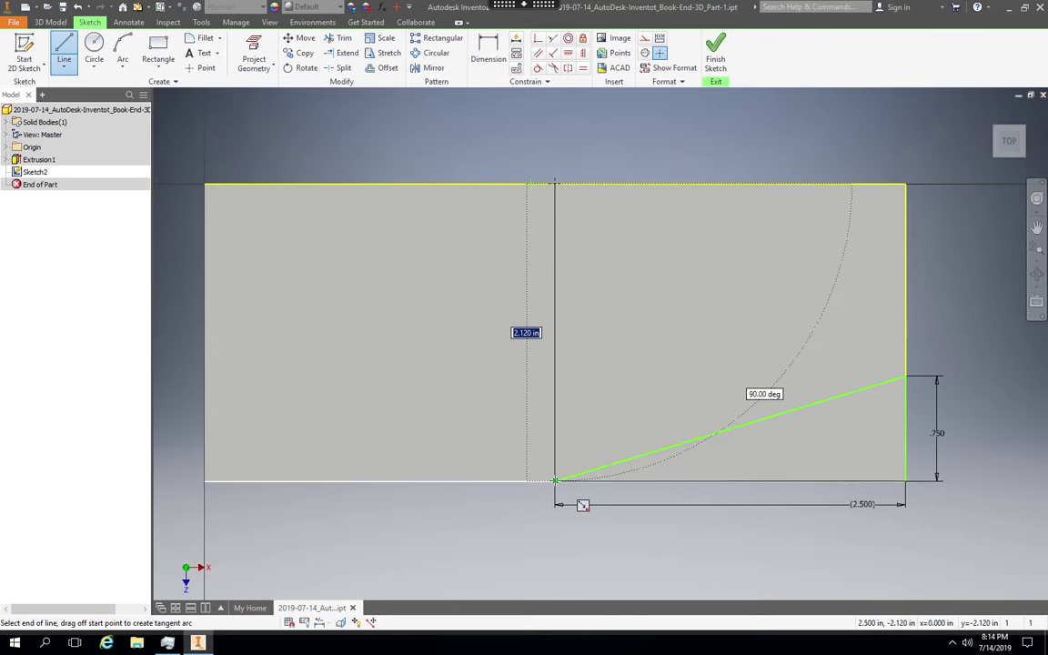
pyautogui.click(555, 481)
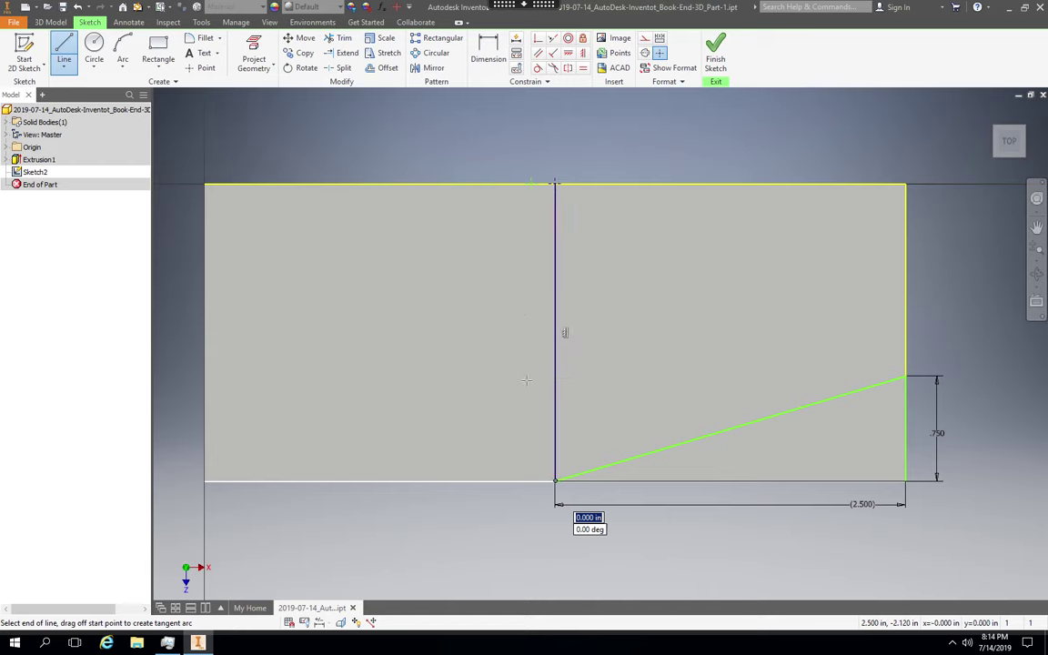
pyautogui.press('Escape')
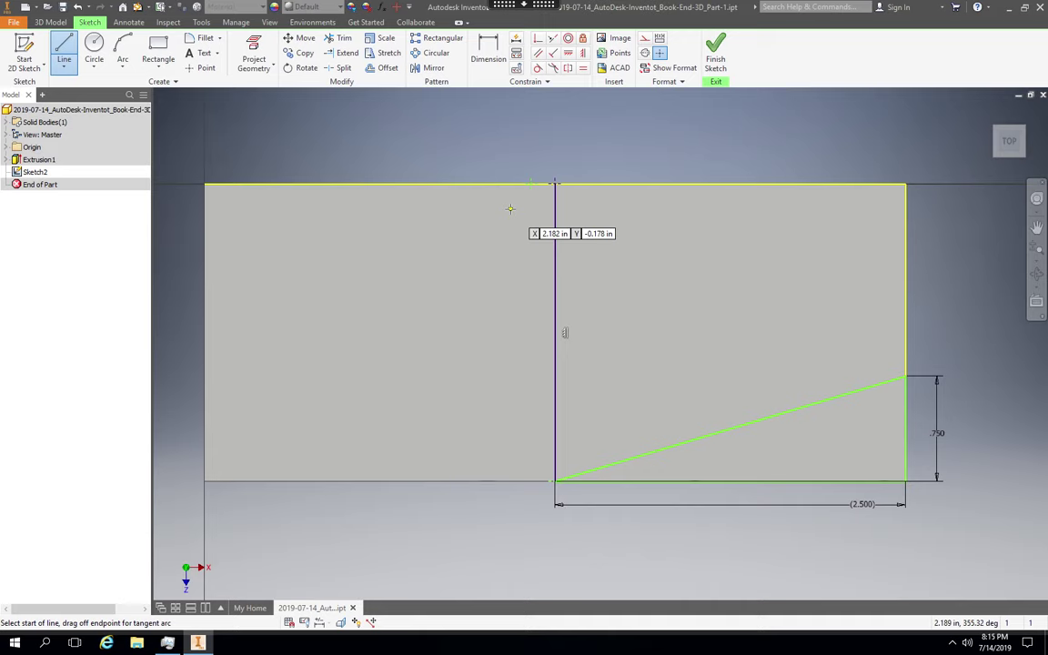
pyautogui.click(66, 55)
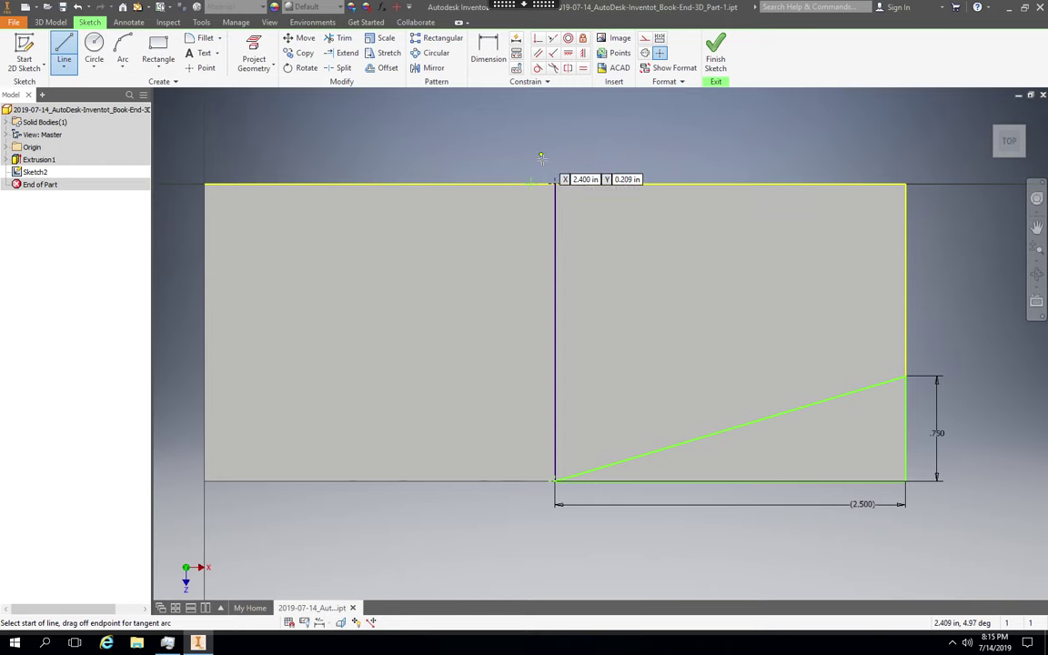
# - Mirror the sloped line and the horizontal line beneath it about the vertical centre line
pyautogui.click(433, 68)
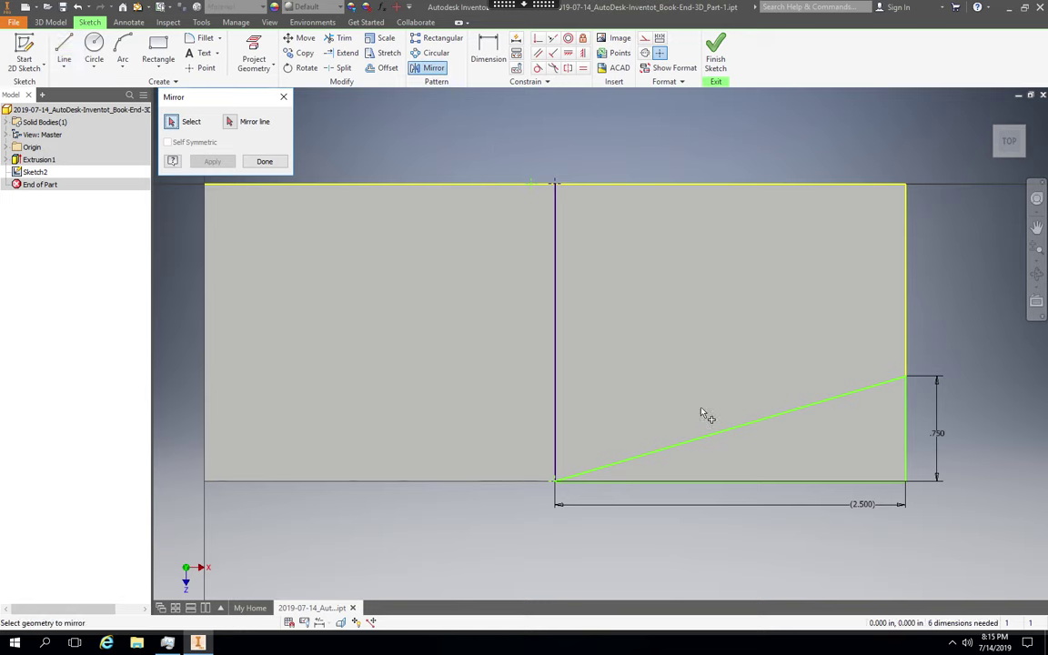
pyautogui.click(739, 427)
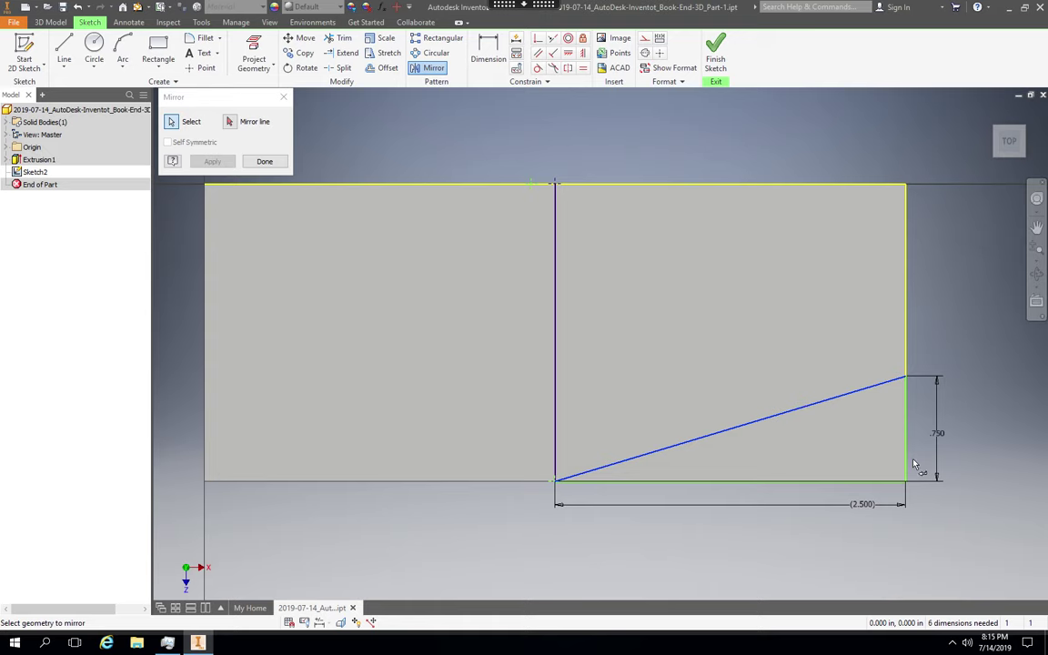
pyautogui.click(857, 481)
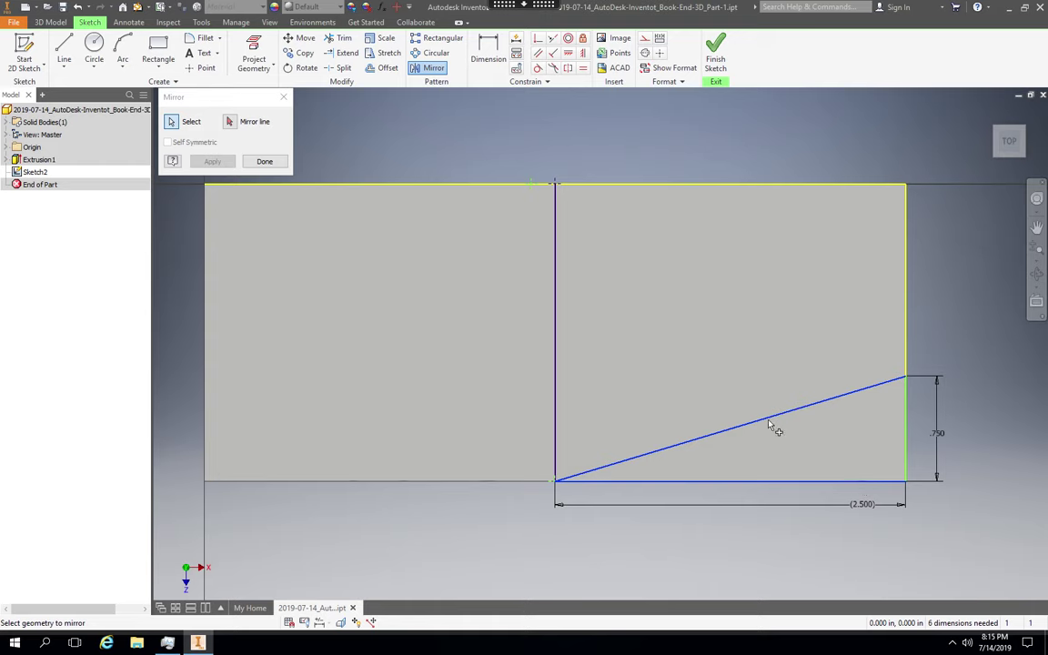
pyautogui.click(228, 121)
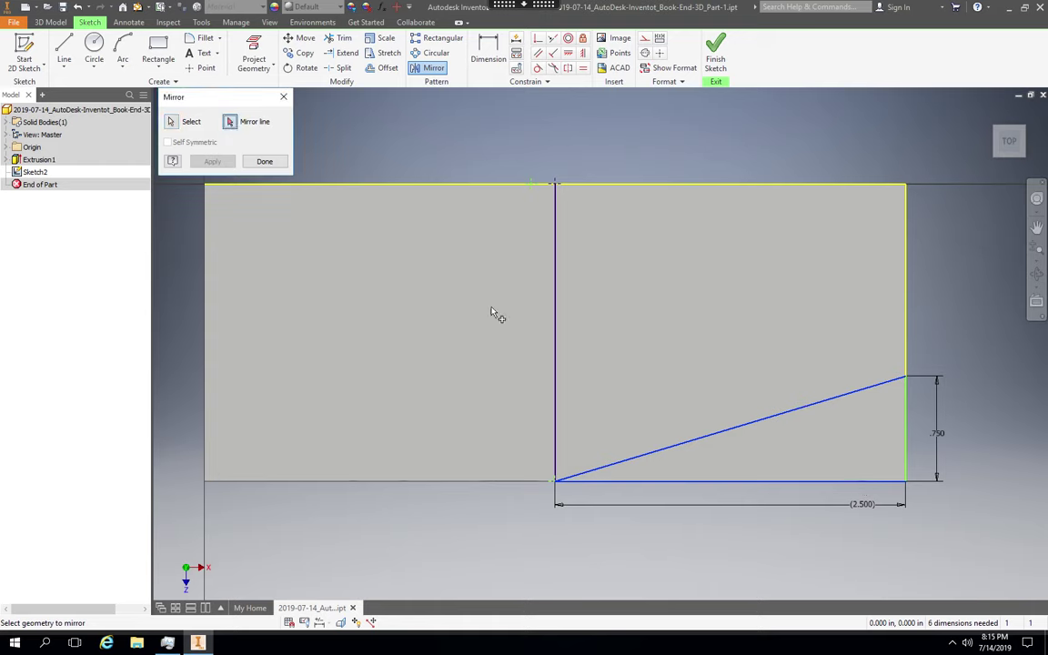
pyautogui.click(556, 333)
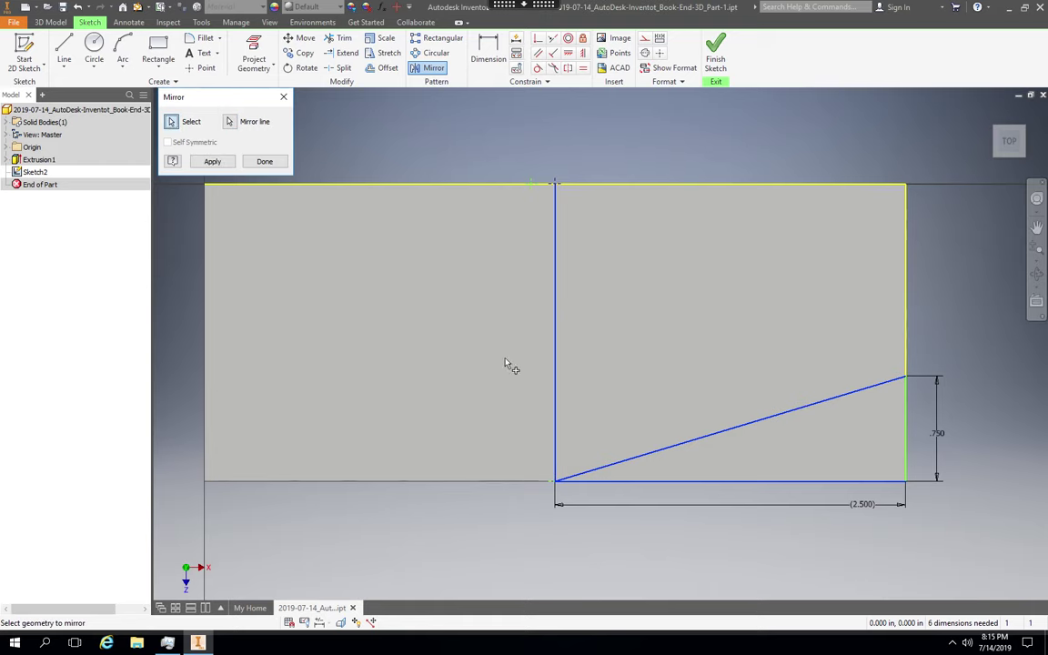
pyautogui.click(212, 161)
pyautogui.press('Return')
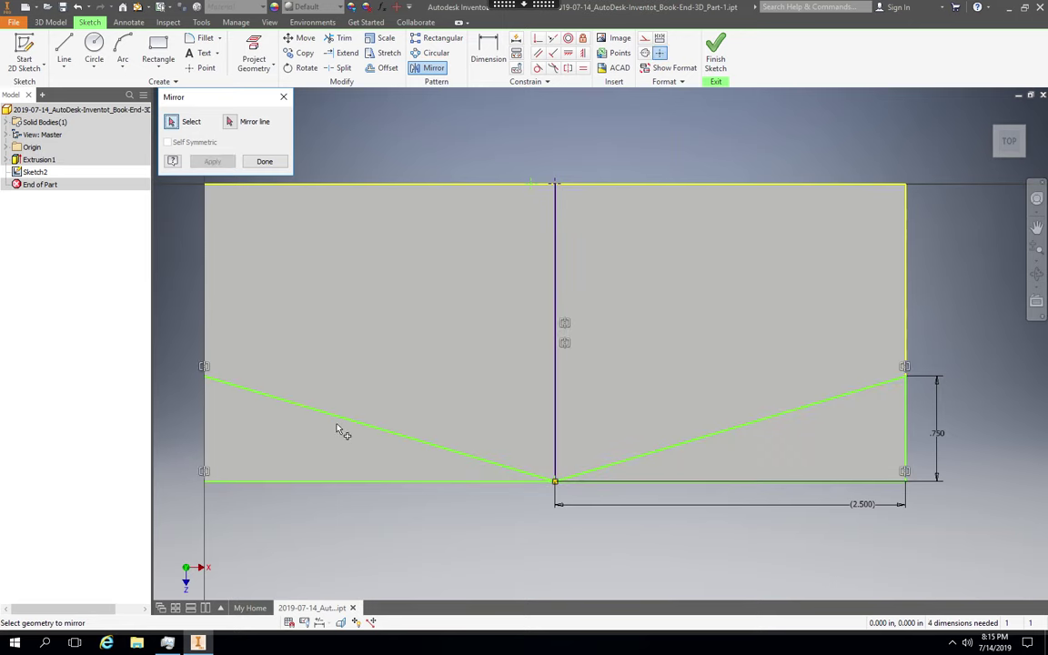
pyautogui.click(264, 162)
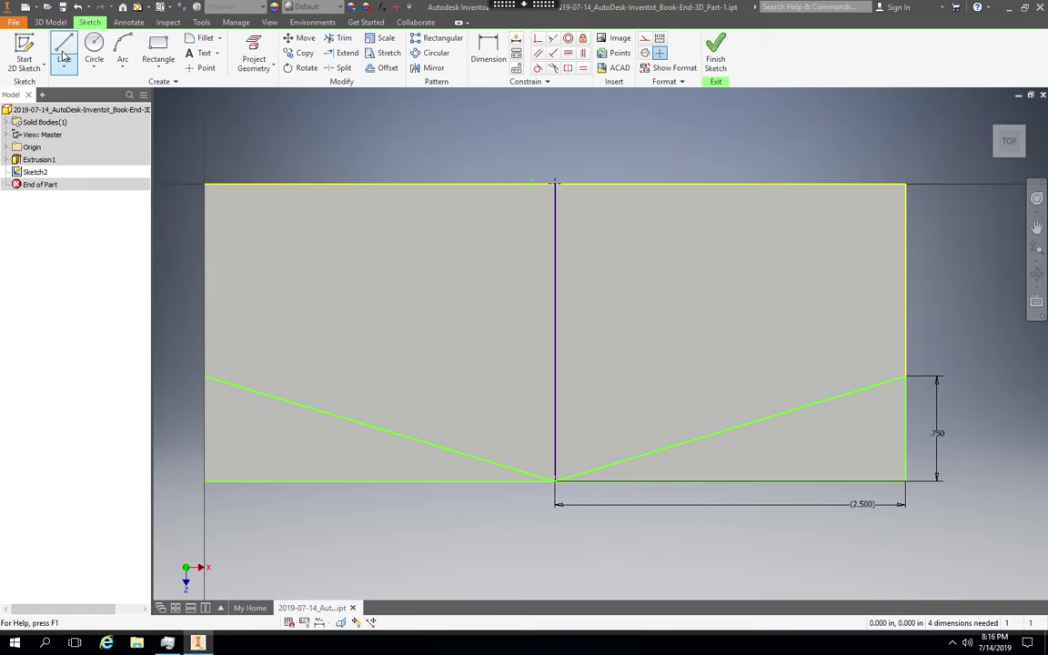
# - Close the mirrored triangle with a vertical 0.750 in line from the sloped line's outer end to the block's corner
pyautogui.click(64, 57)
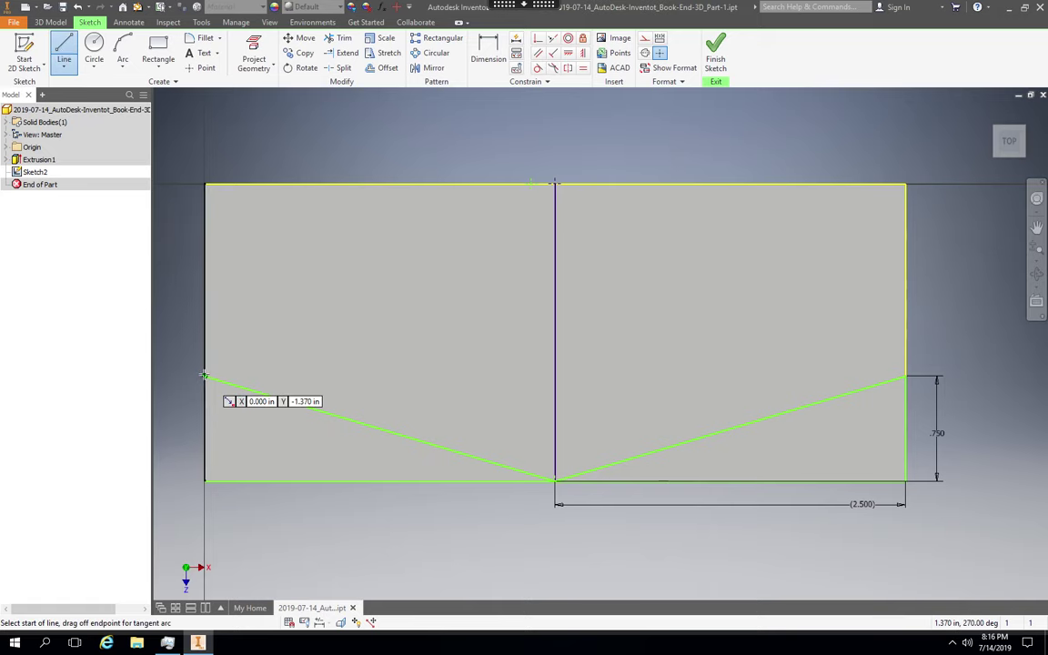
pyautogui.click(205, 376)
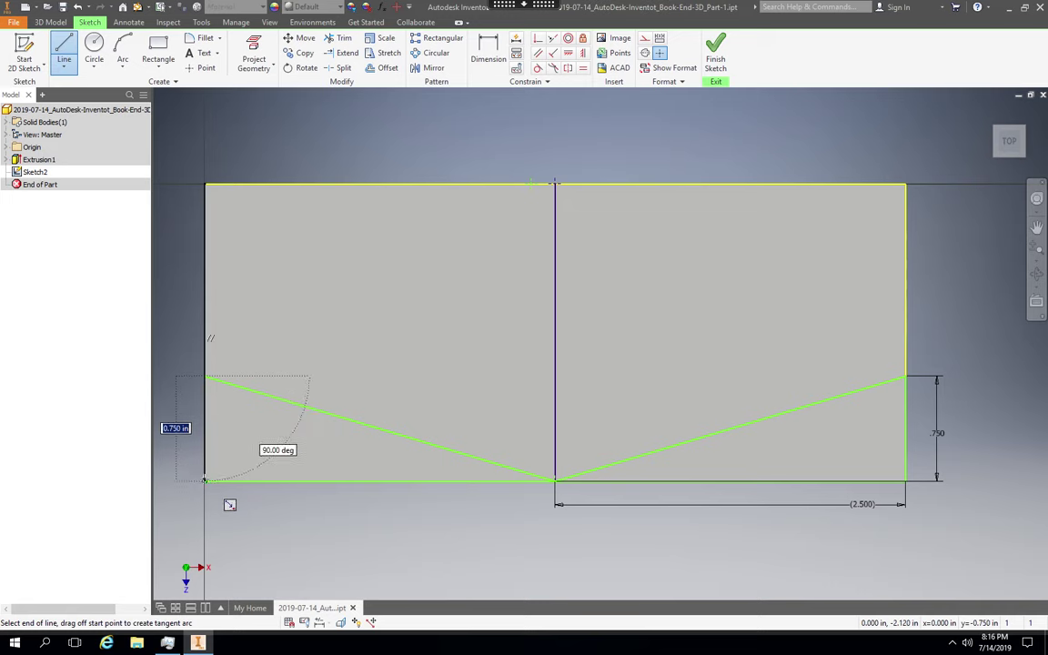
pyautogui.click(204, 480)
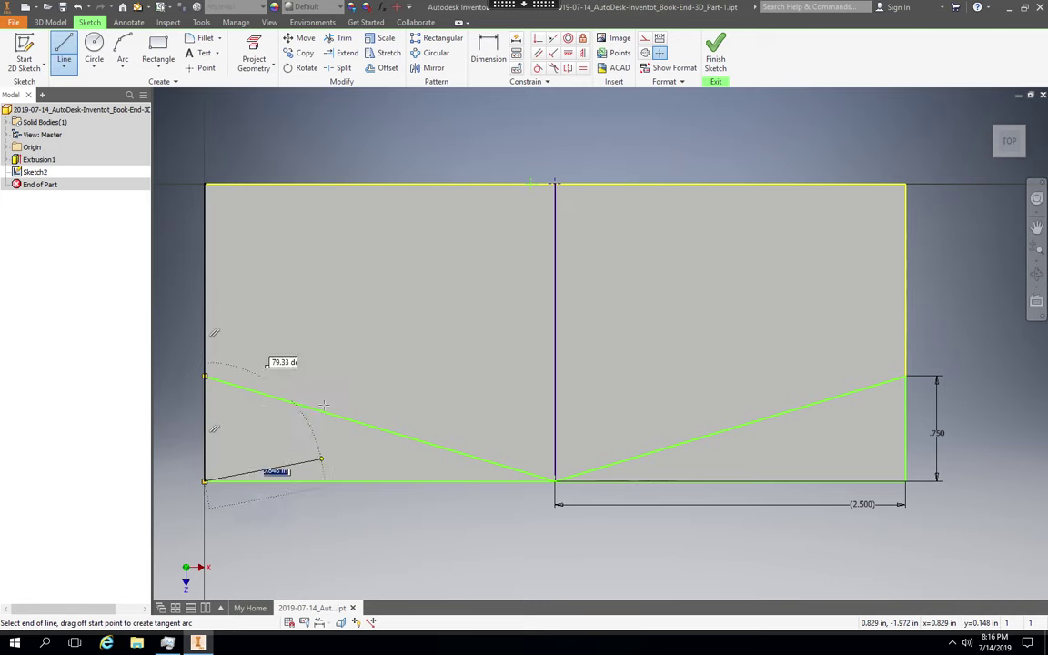
pyautogui.press('Escape')
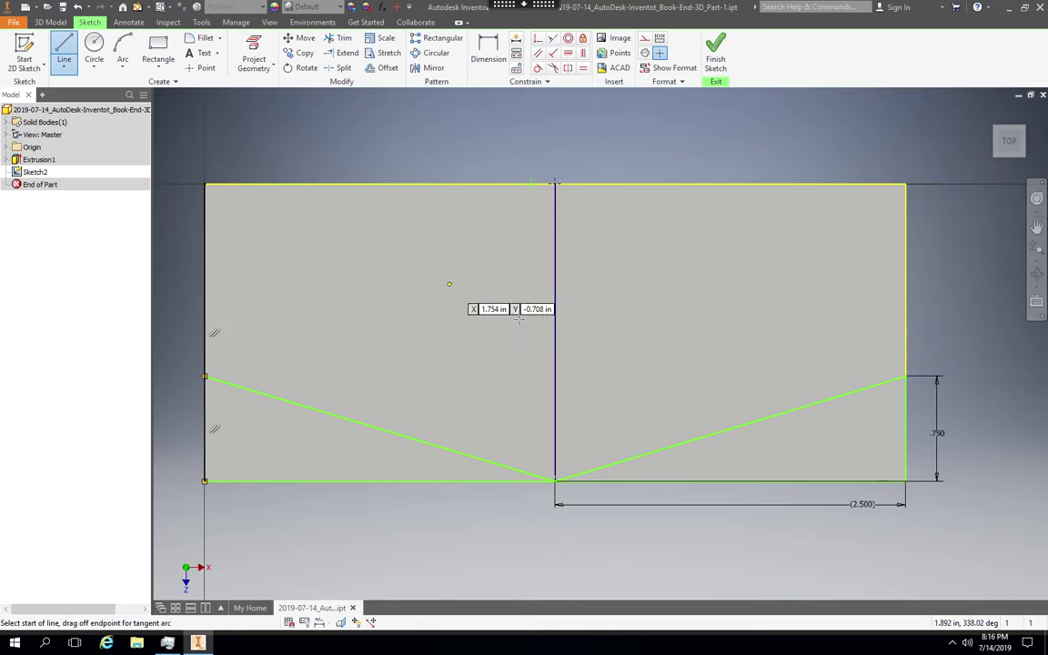
pyautogui.click(62, 52)
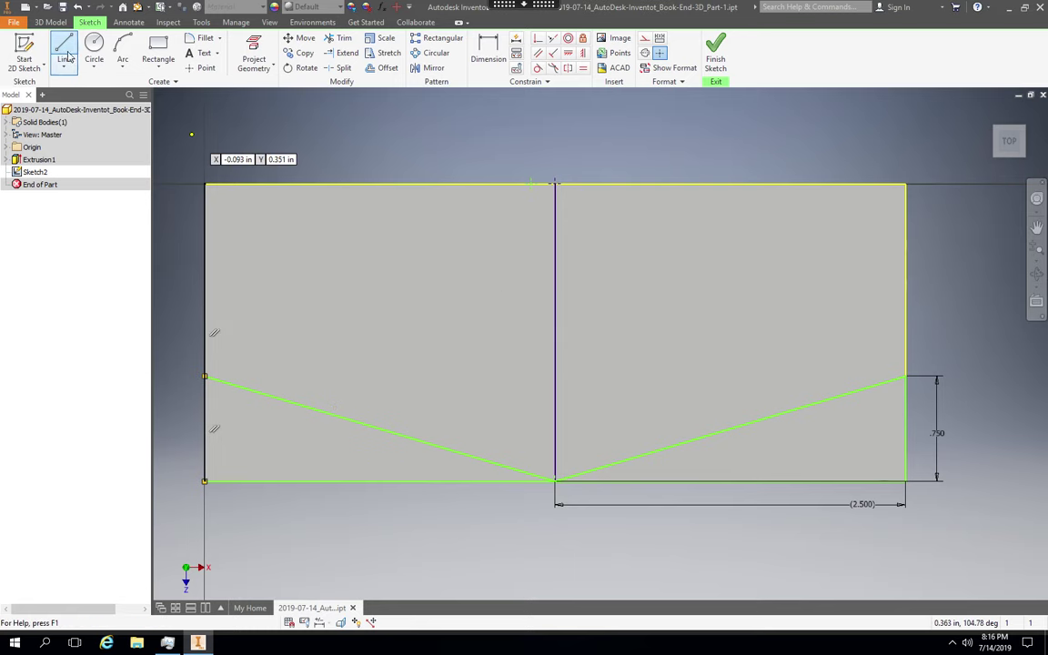
pyautogui.click(44, 71)
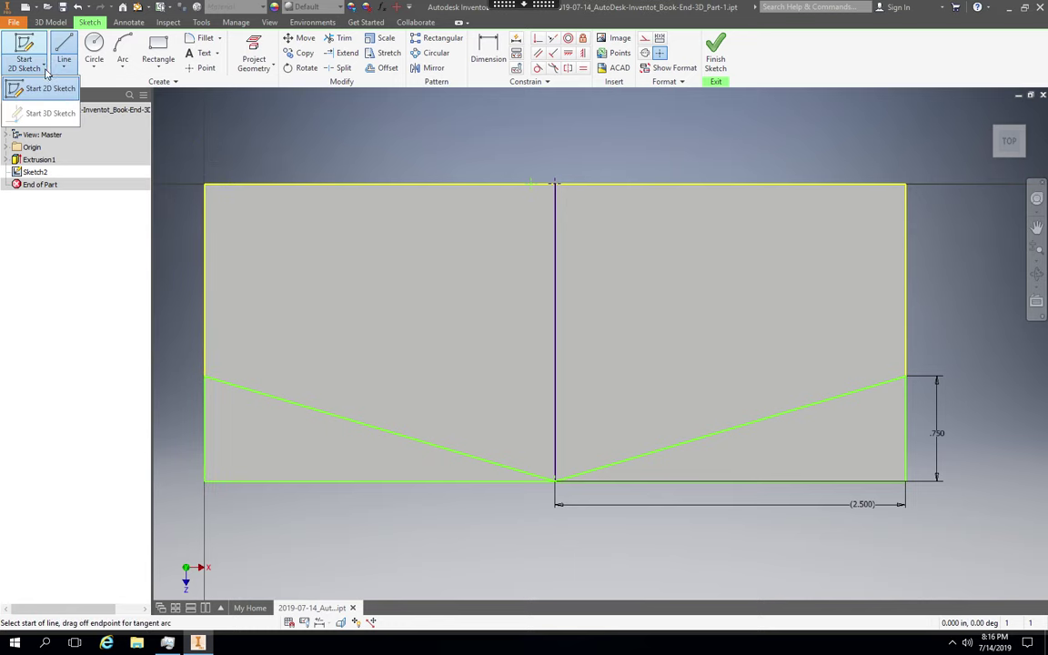
pyautogui.click(303, 148)
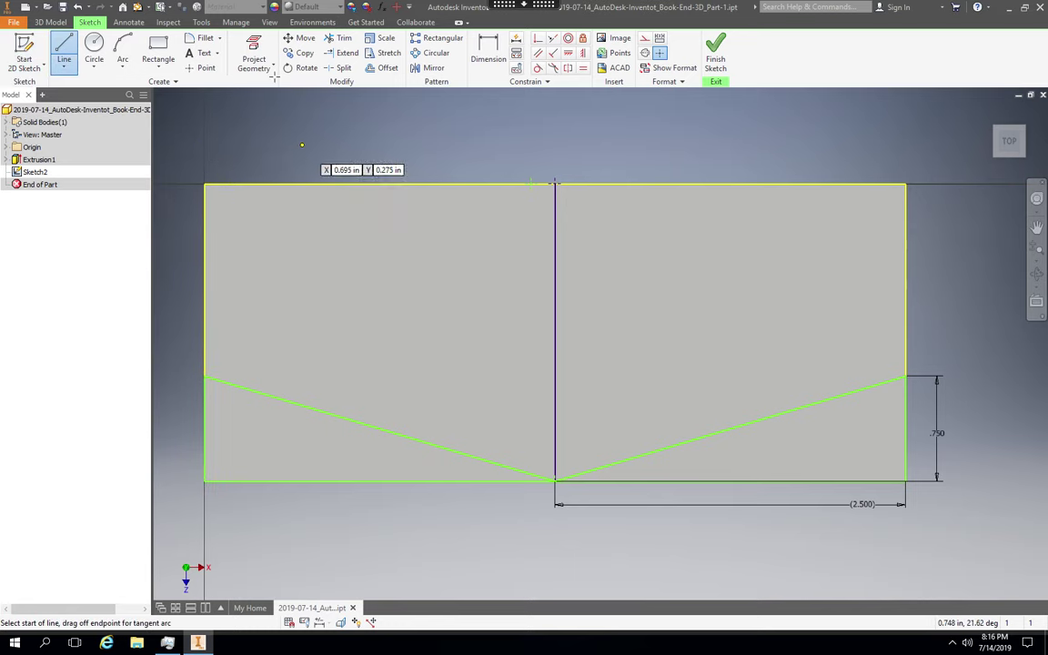
pyautogui.click(274, 71)
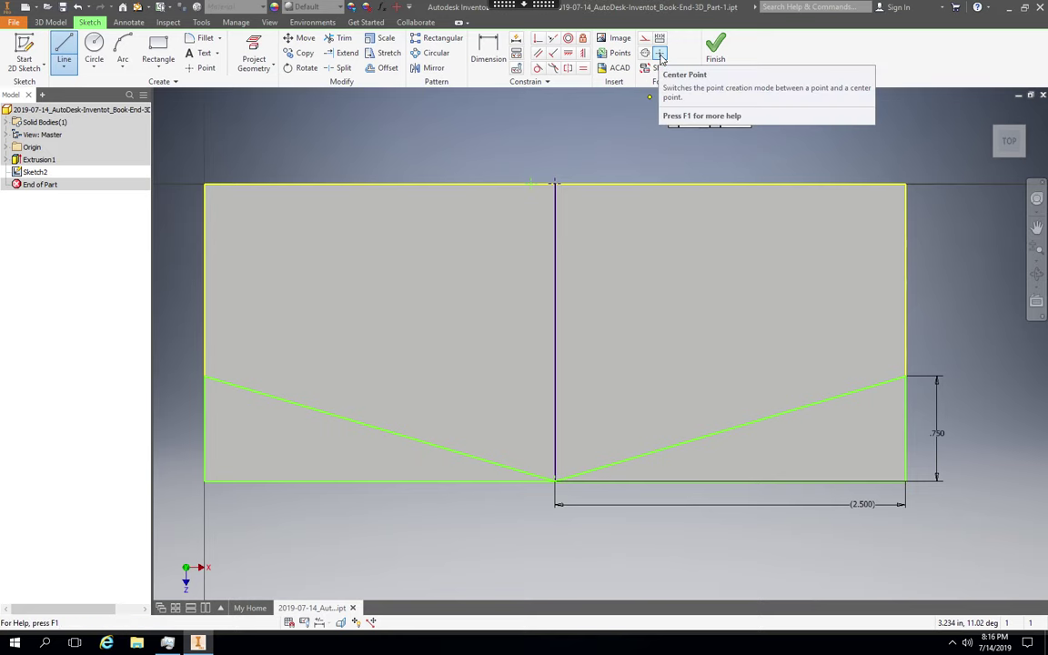
pyautogui.click(618, 53)
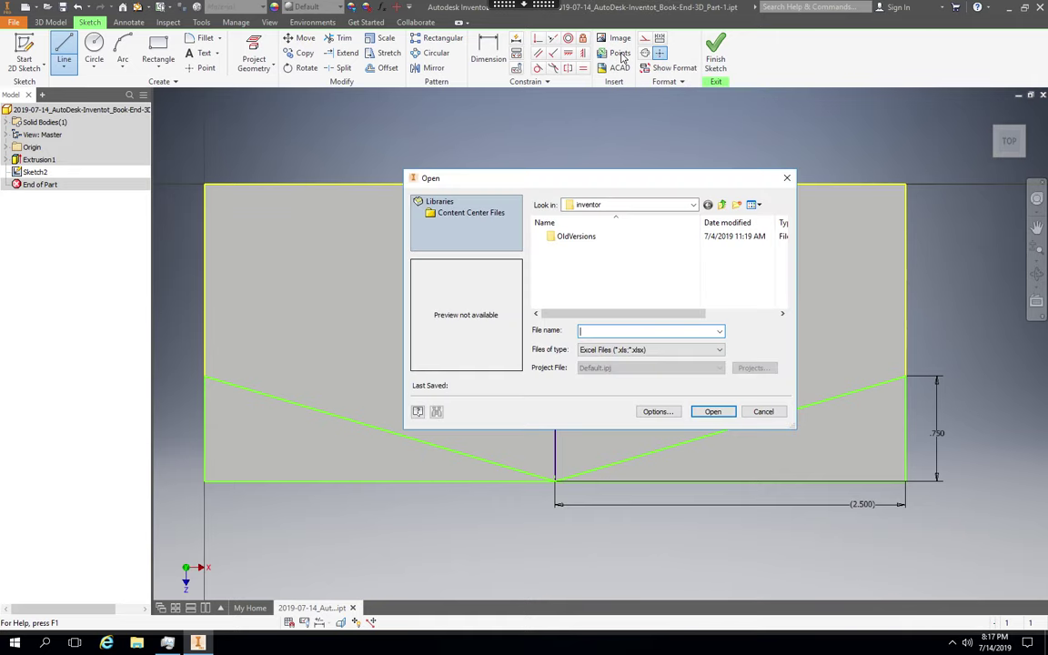
pyautogui.click(764, 412)
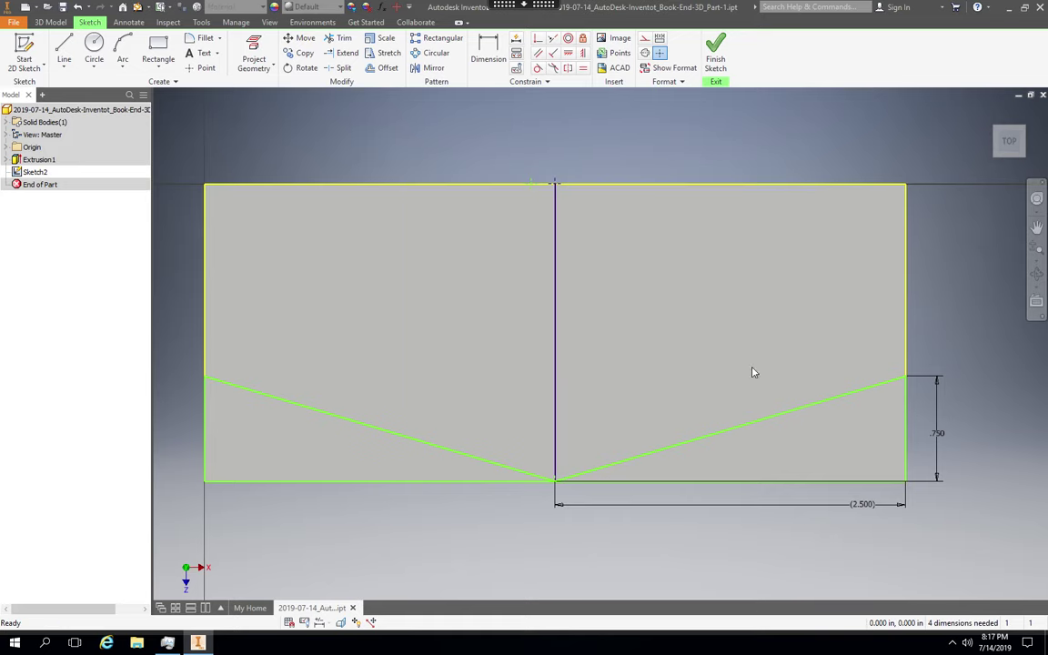
# - Delete the vertical centre line from the sketch and finish the sketch
pyautogui.click(533, 186)
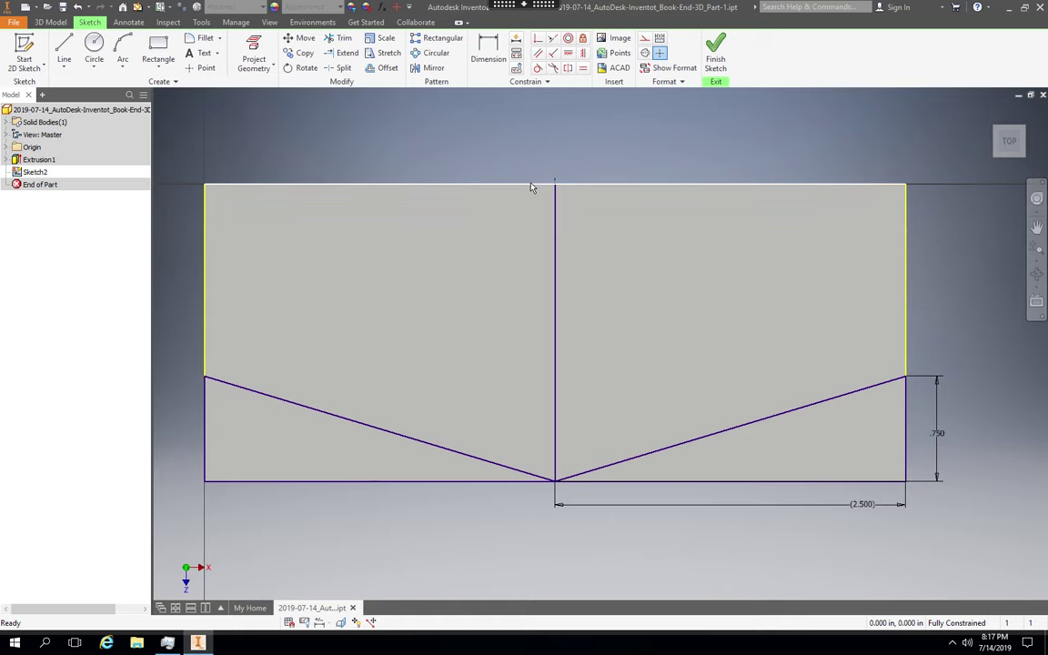
pyautogui.click(534, 186)
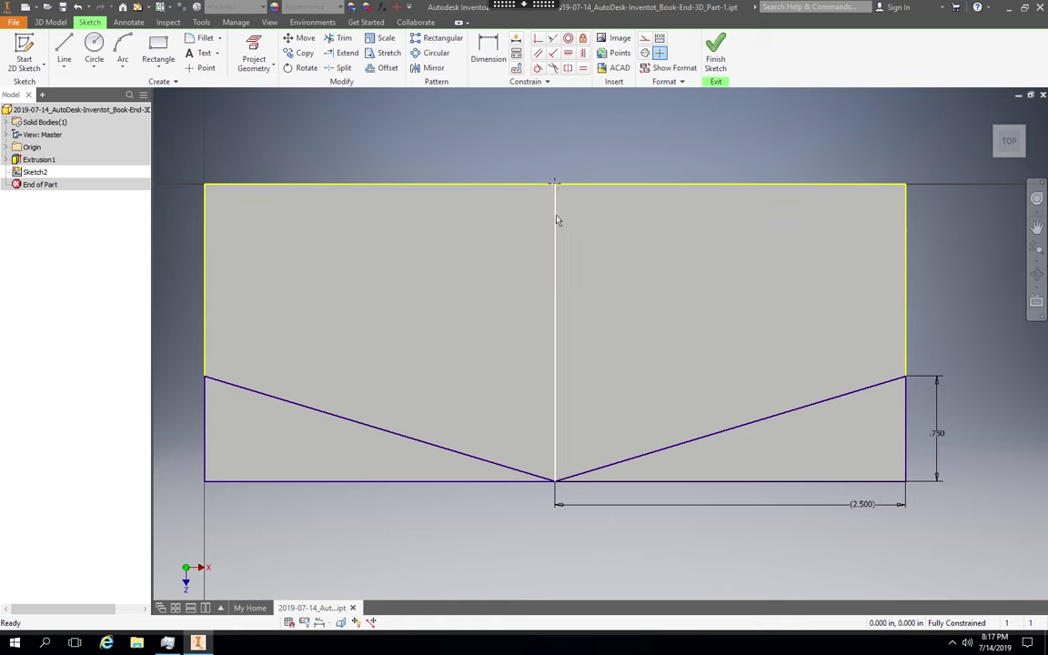
pyautogui.click(556, 220)
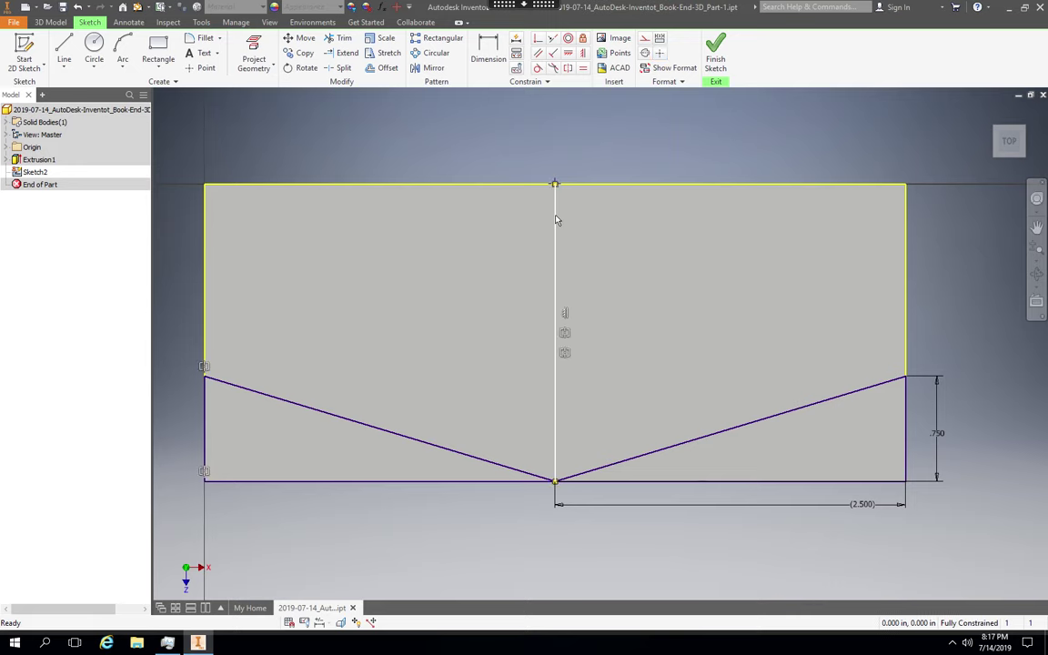
pyautogui.press('Delete')
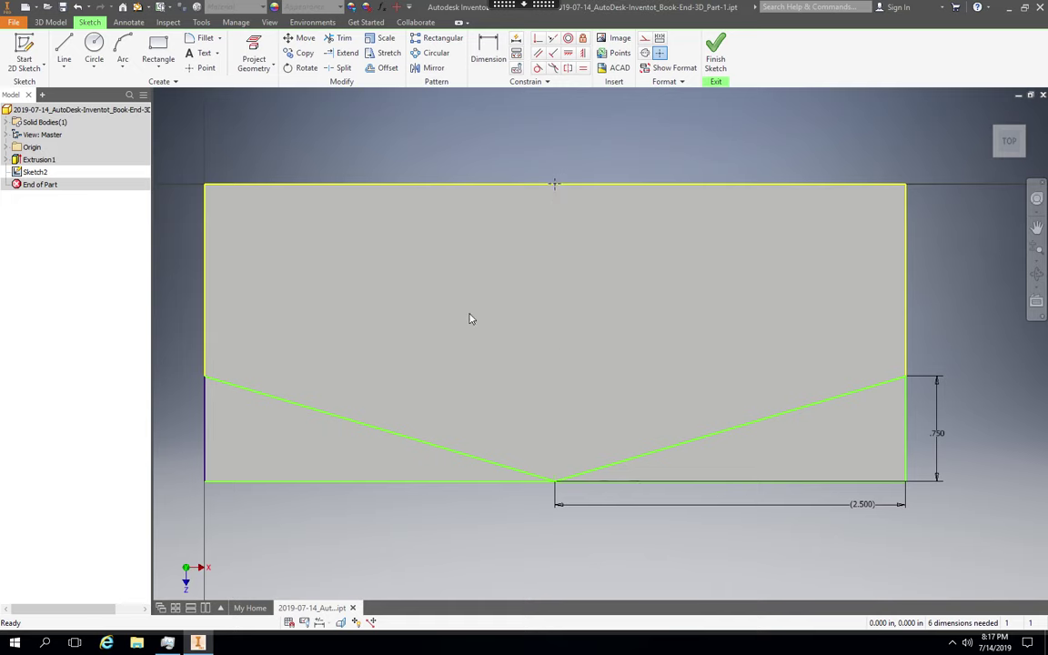
pyautogui.click(715, 60)
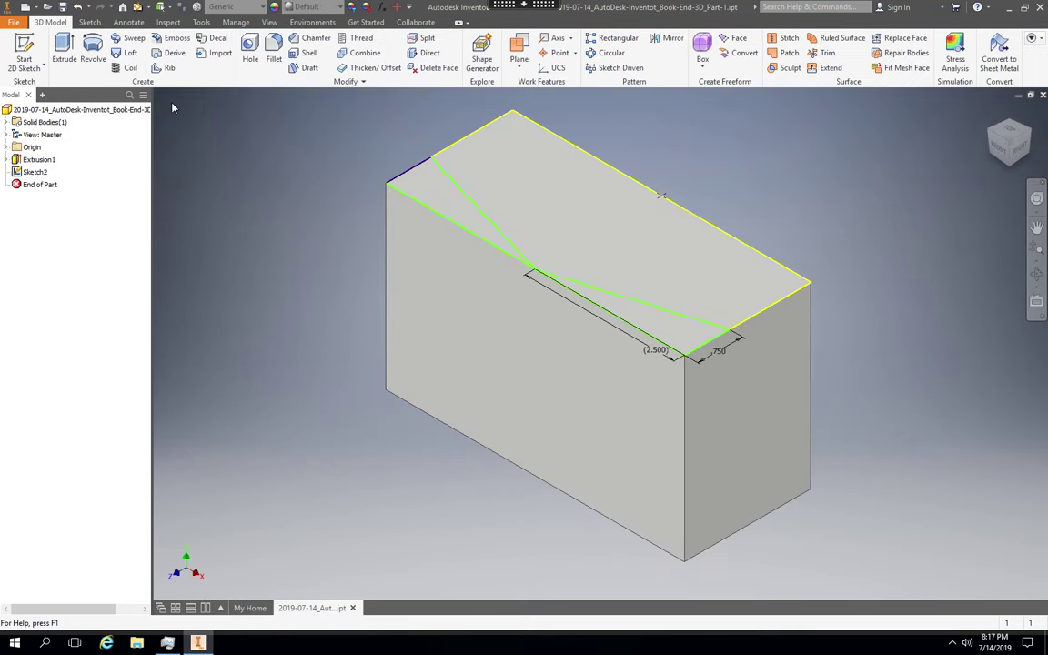
# - Cut only the triangular profile beside the .750 dimension downward with extents All, and undo the cut
pyautogui.click(64, 56)
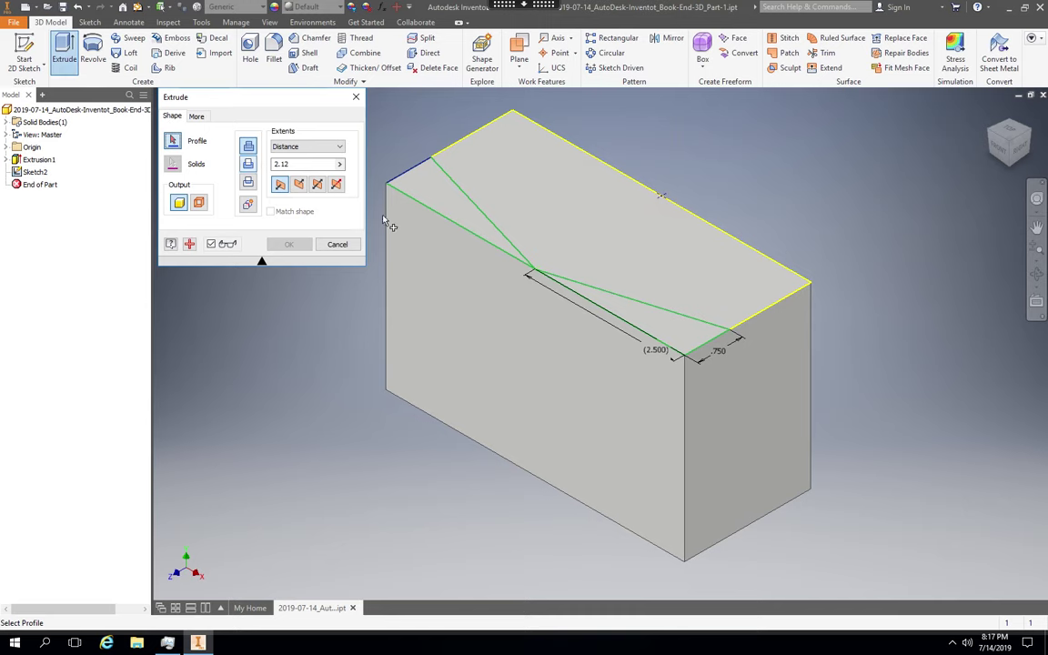
pyautogui.click(653, 331)
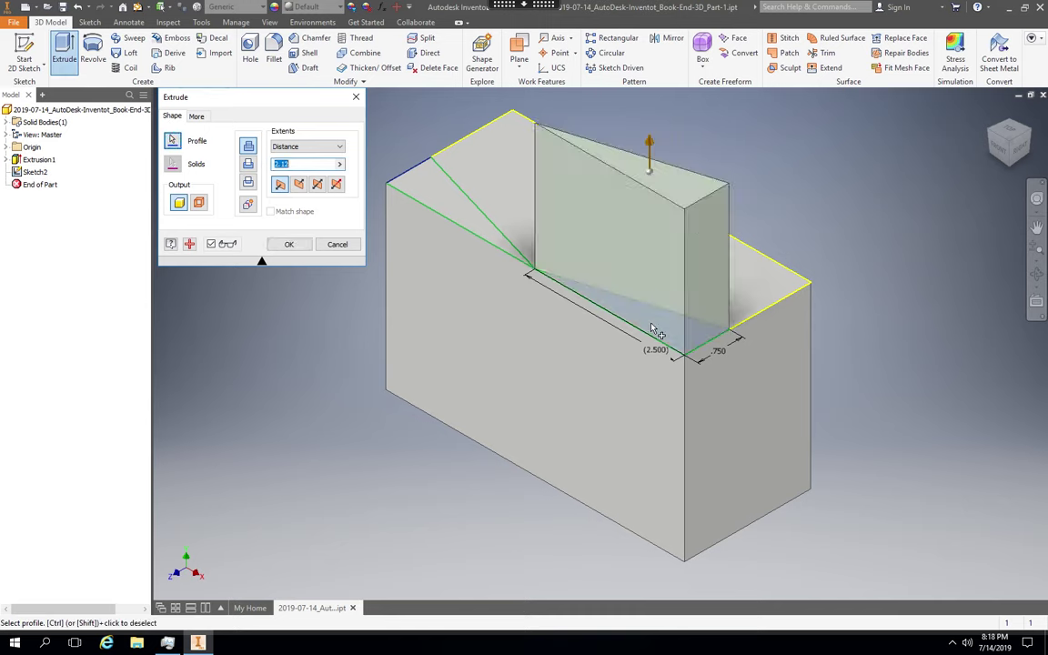
pyautogui.click(340, 149)
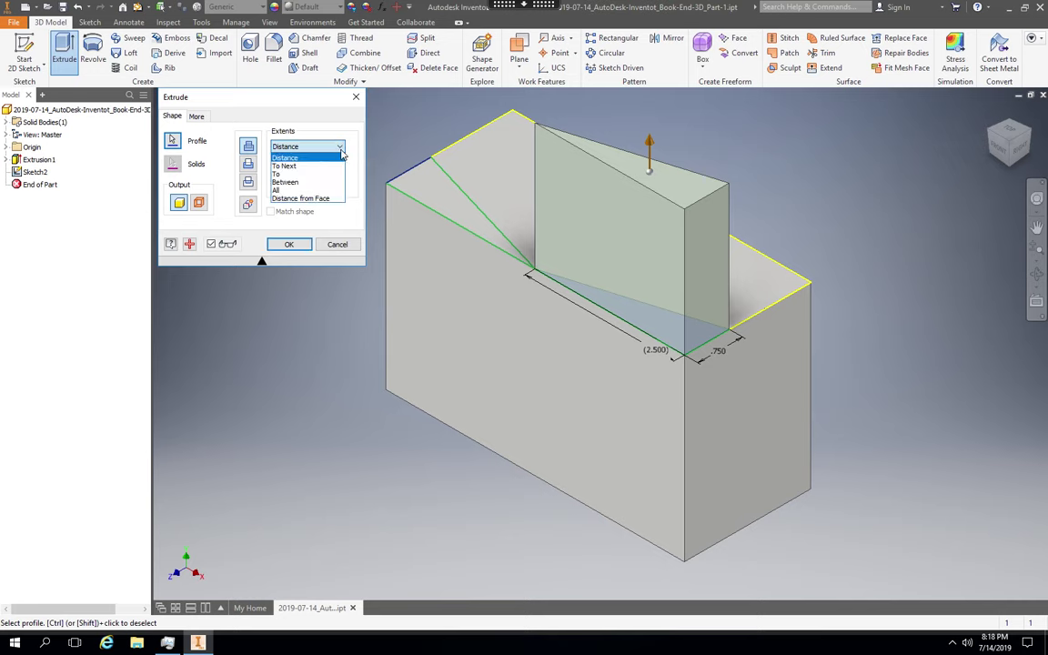
pyautogui.click(320, 190)
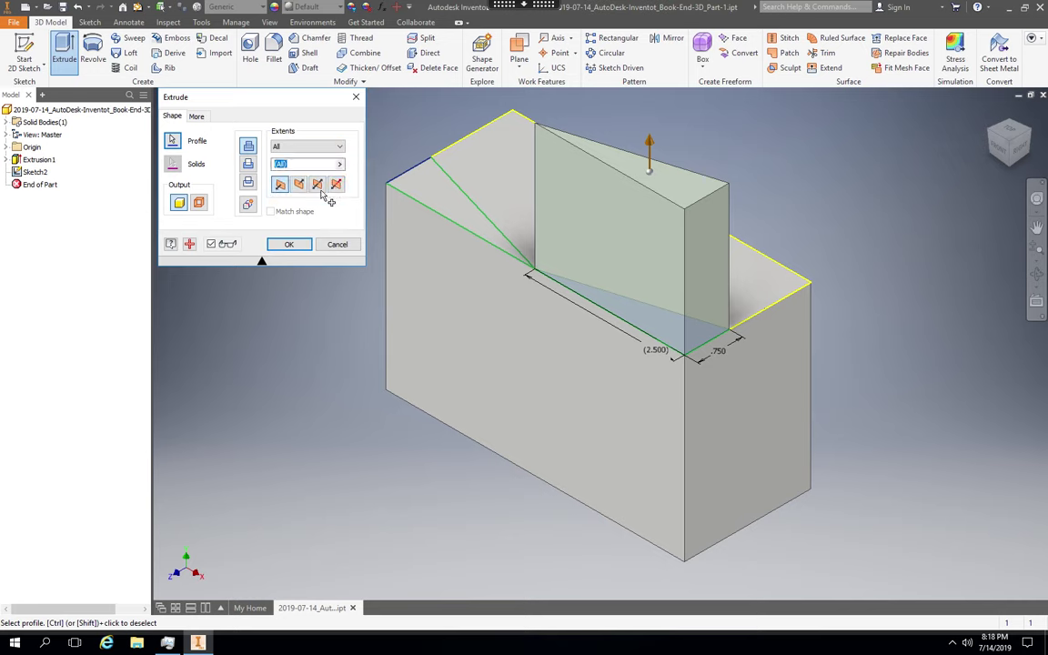
pyautogui.click(299, 185)
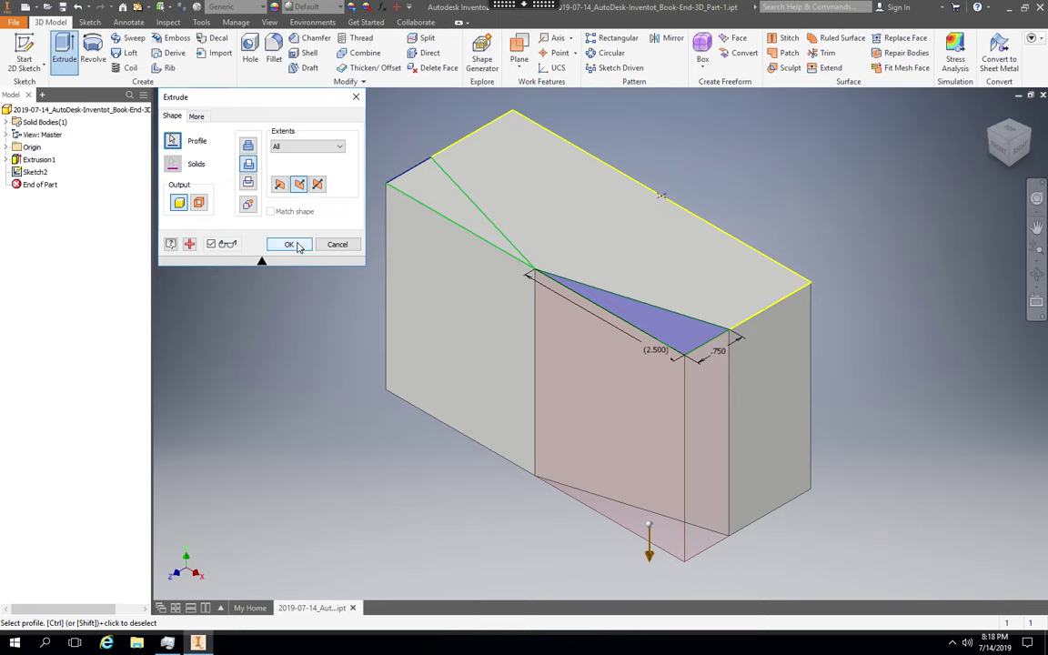
pyautogui.click(289, 245)
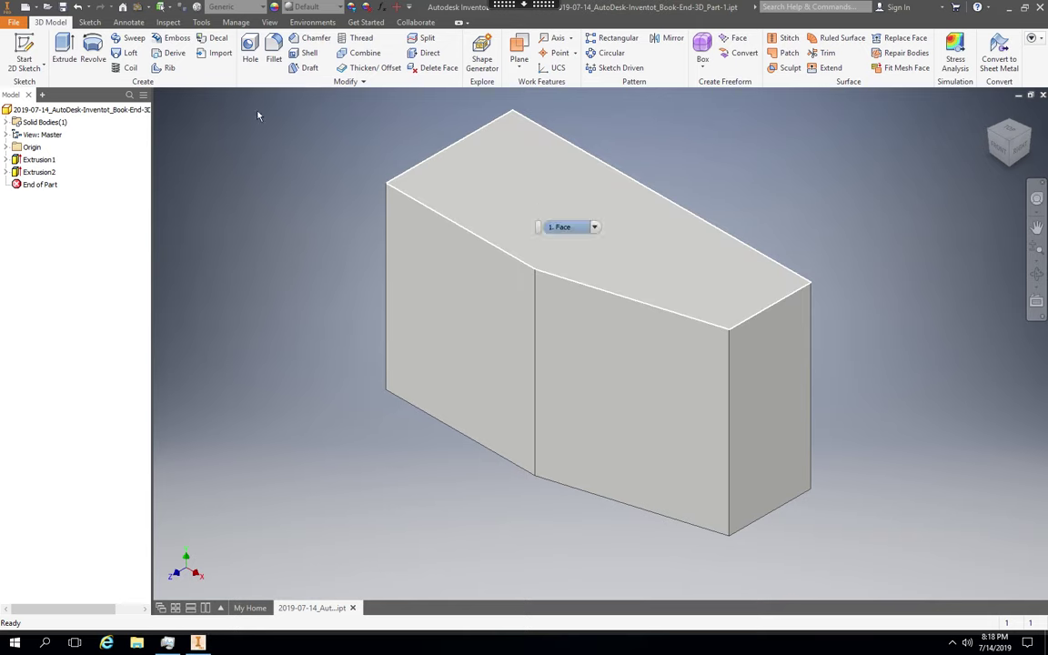
pyautogui.click(78, 7)
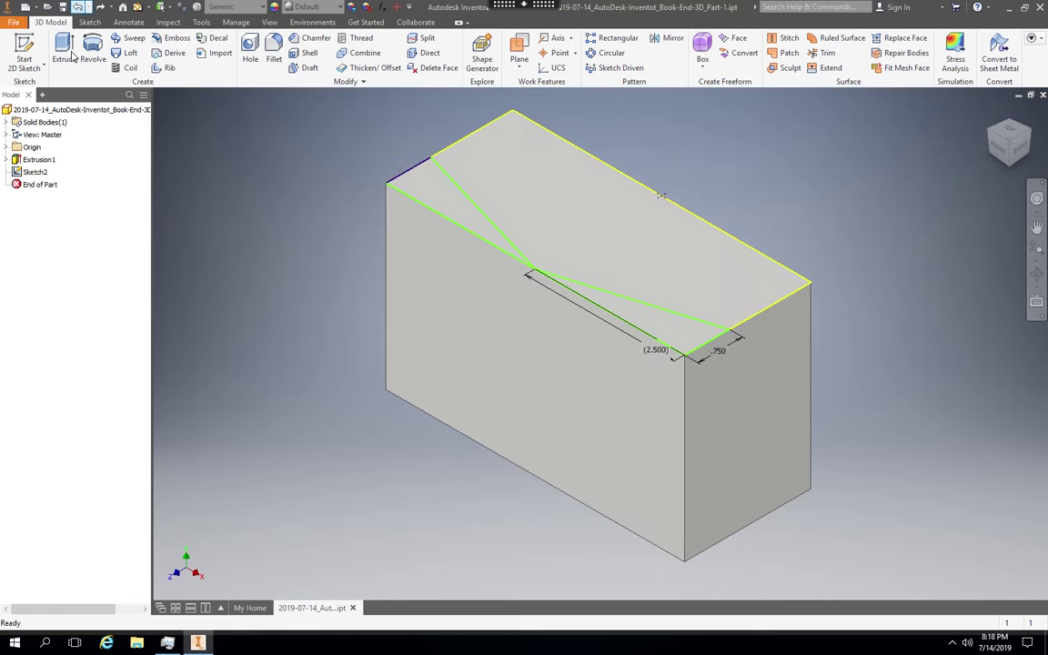
# - Cut both triangular profiles on the top face downward through the block with extents All
pyautogui.click(69, 56)
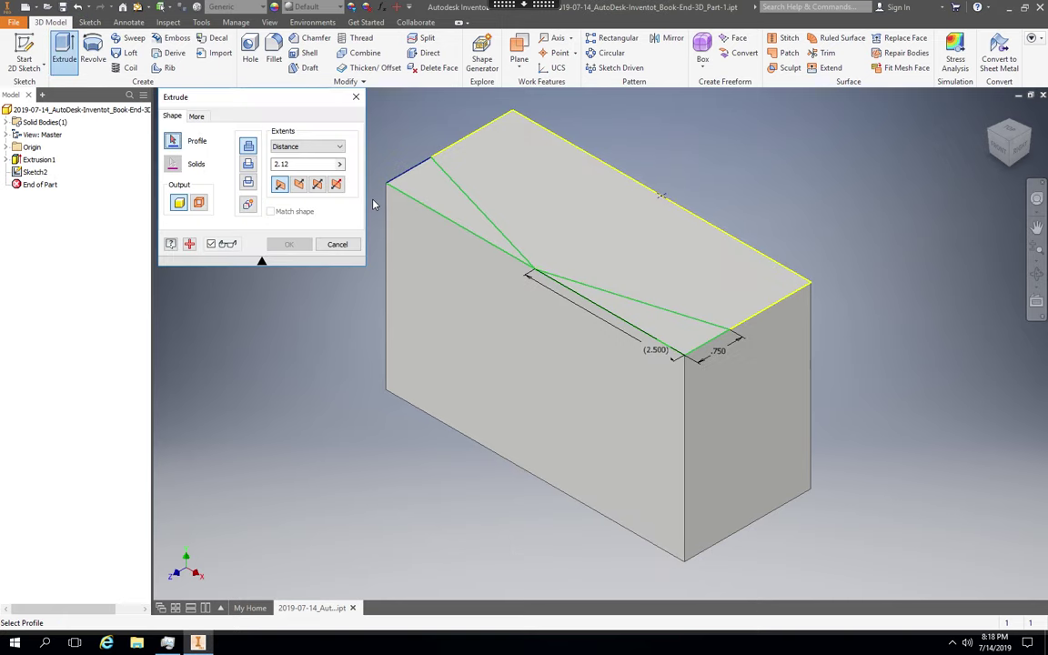
pyautogui.click(441, 214)
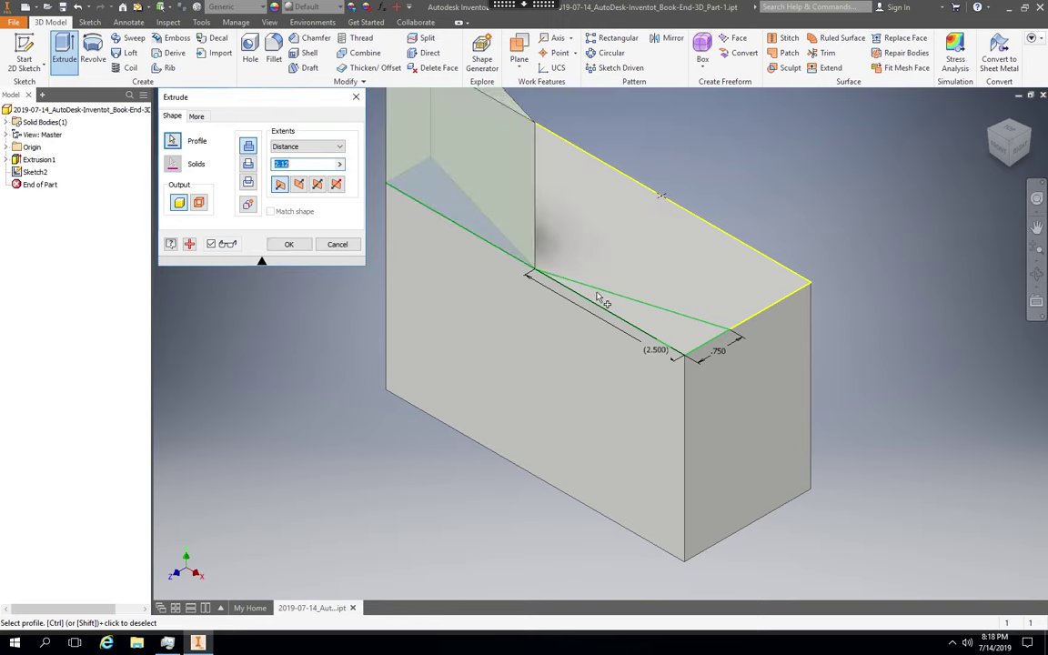
pyautogui.click(638, 317)
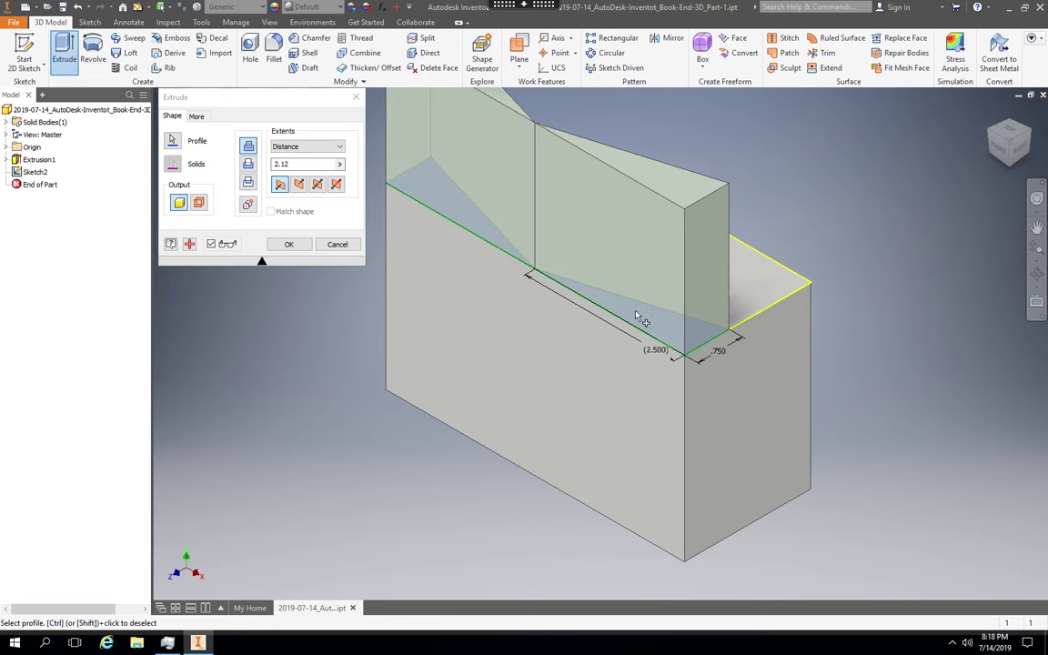
pyautogui.click(319, 147)
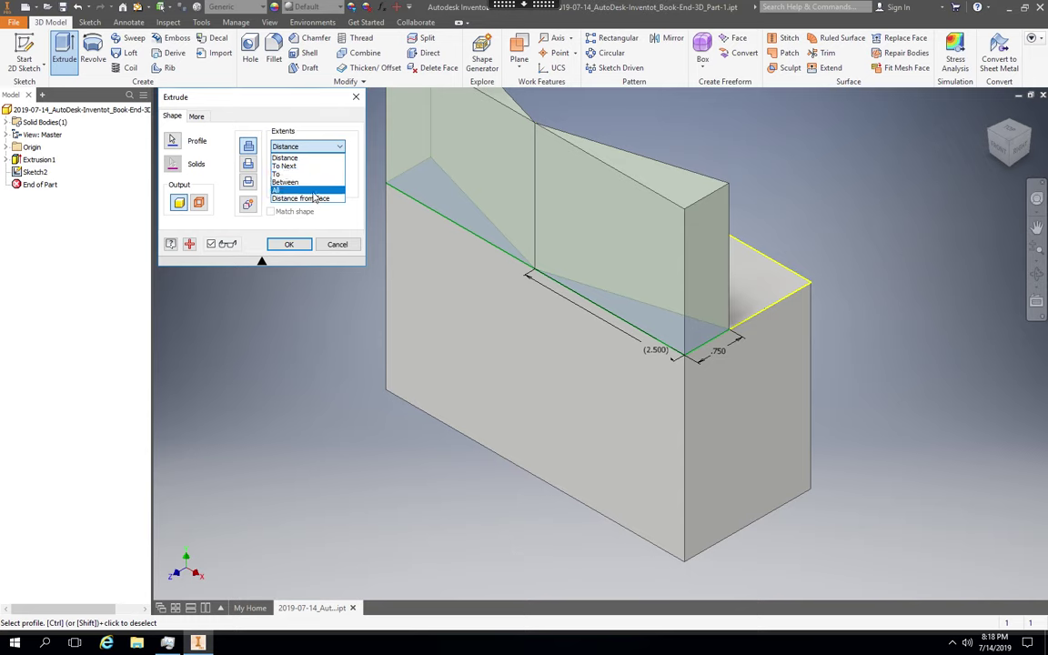
pyautogui.click(289, 190)
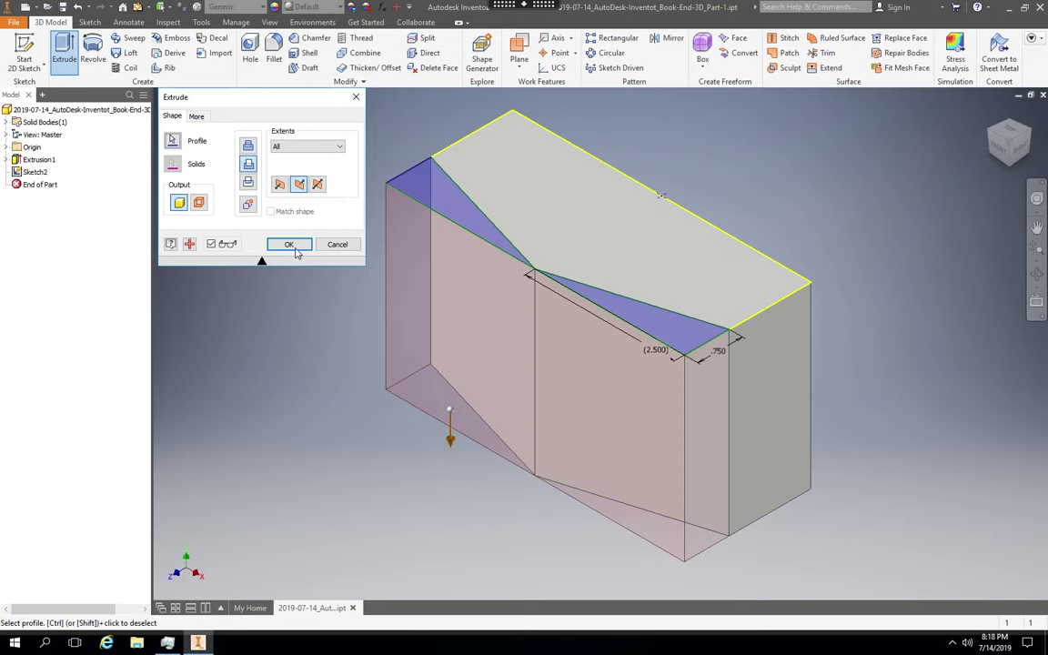
pyautogui.click(290, 245)
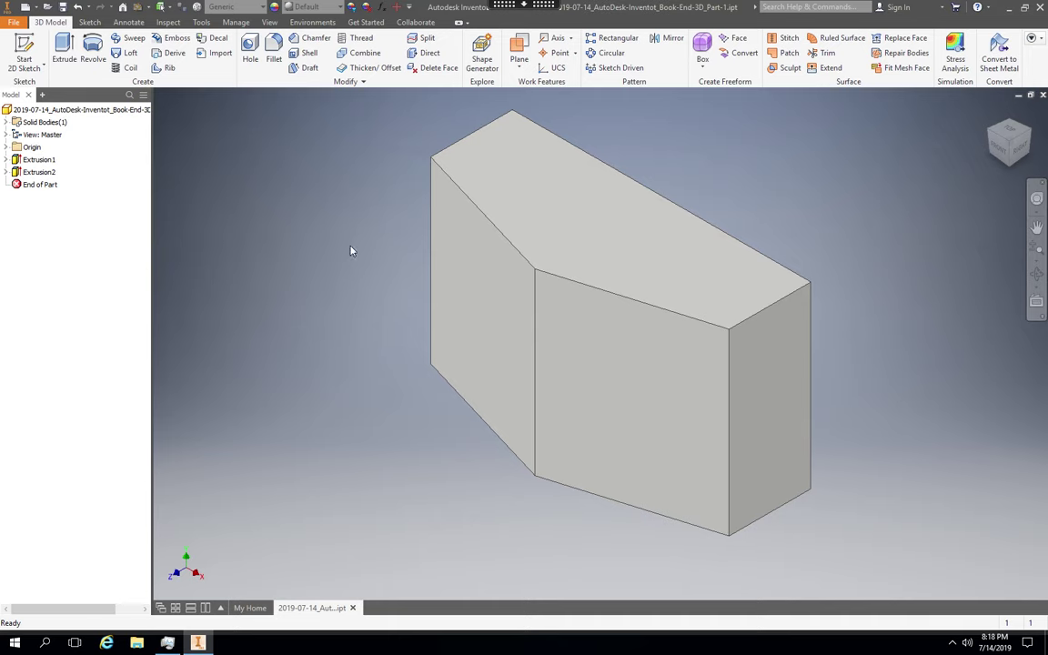
# - Start a 2D sketch on the block's flat back face
pyautogui.click(43, 69)
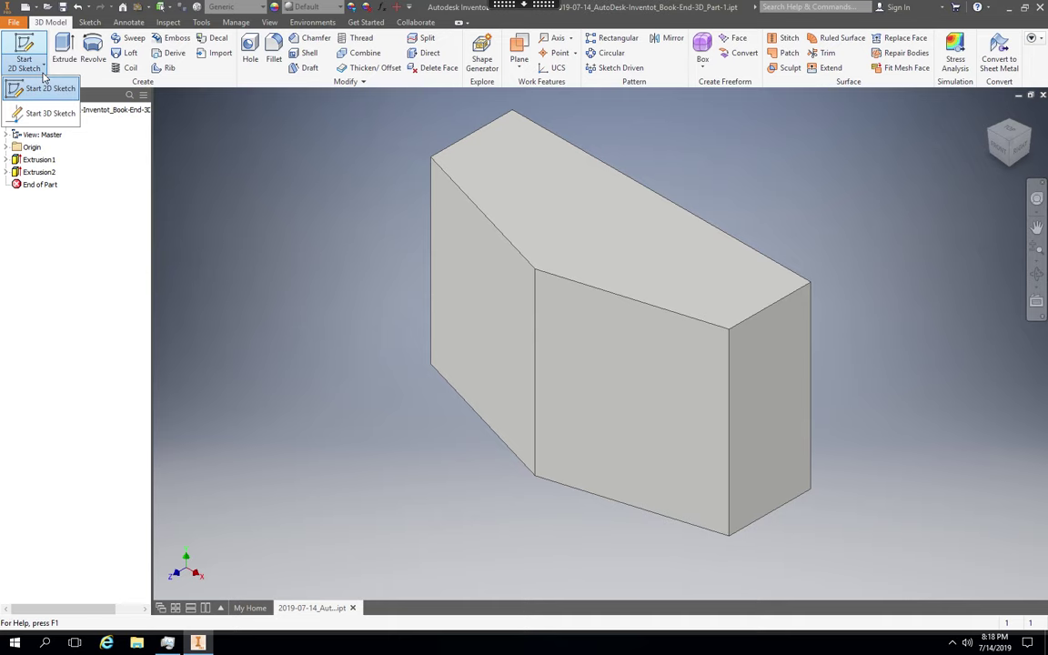
pyautogui.click(47, 90)
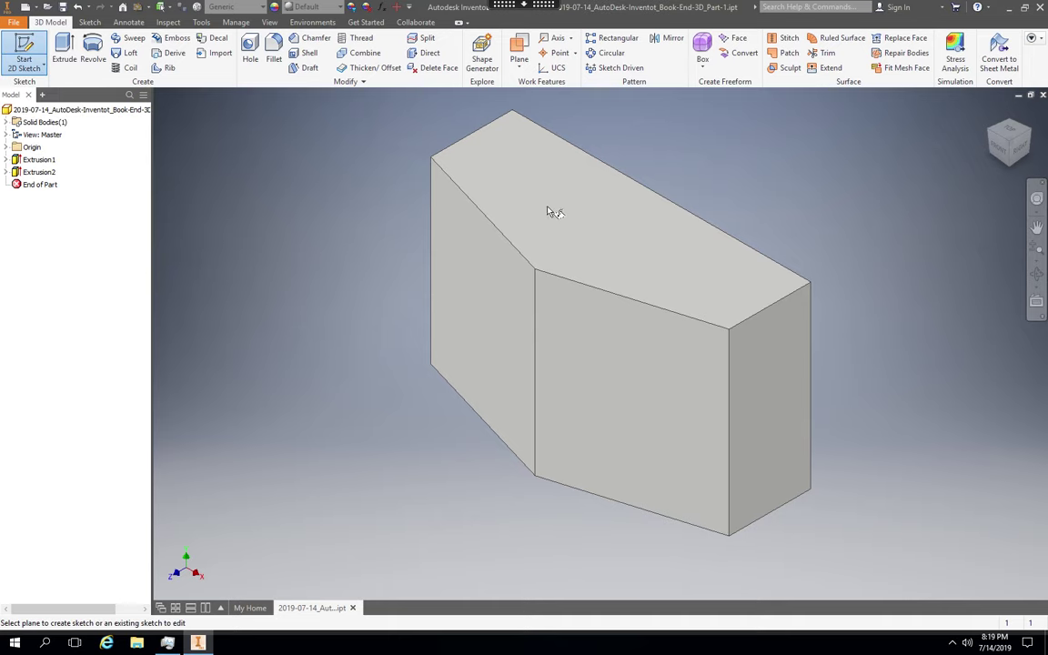
pyautogui.press('Escape')
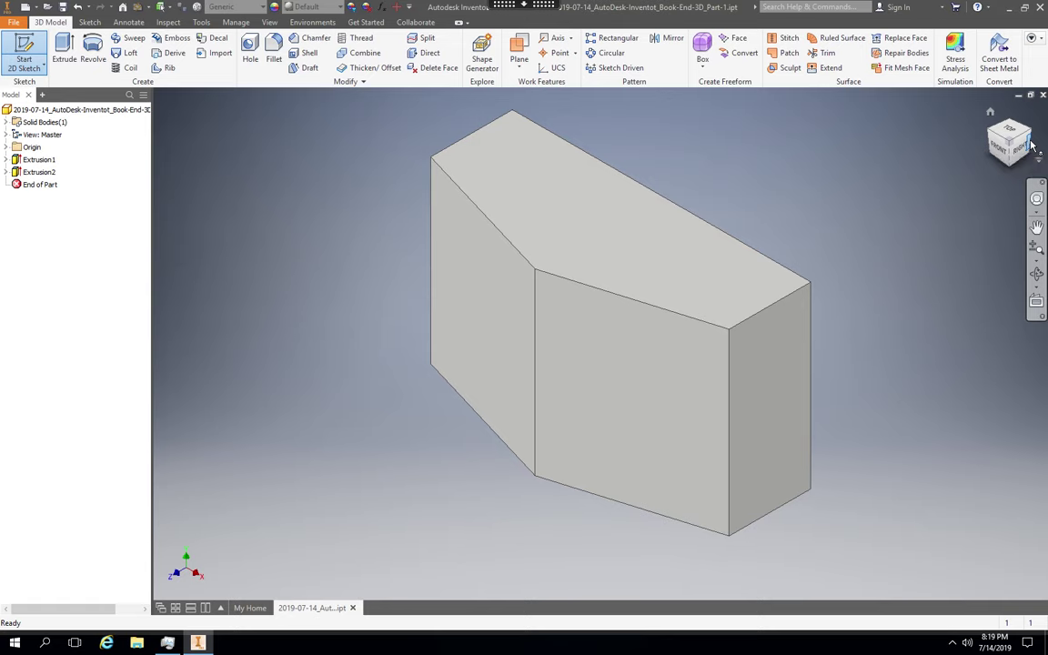
pyautogui.click(1033, 145)
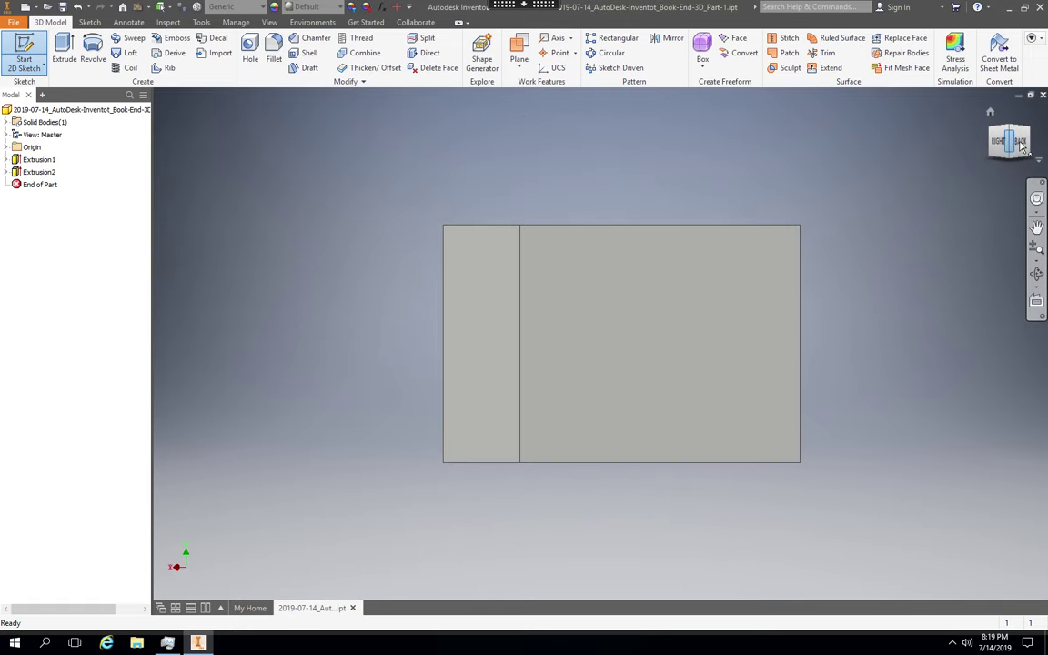
pyautogui.click(1021, 143)
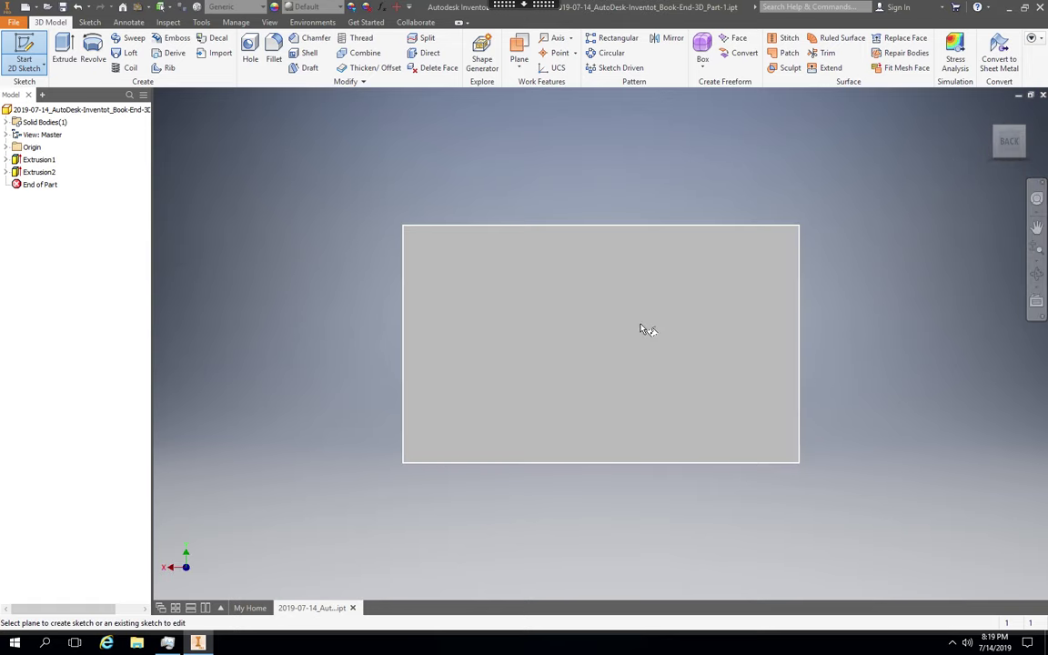
pyautogui.click(612, 330)
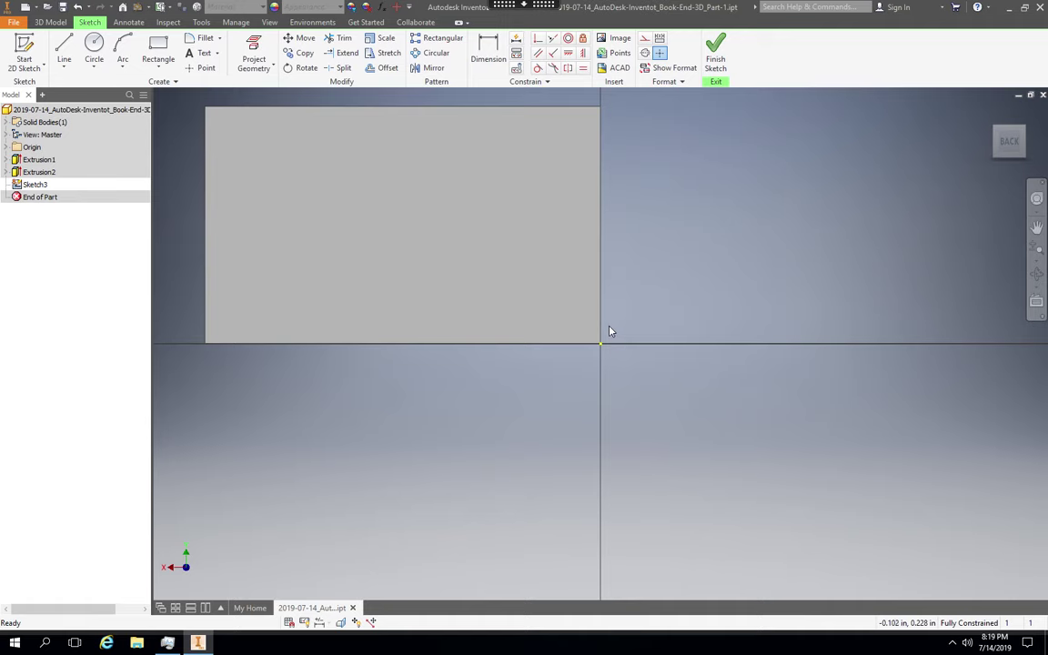
# - Sketch a closed right triangle in the back face's upper-left corner, about 1.73 in wide and 1.12 in high
pyautogui.click(1036, 227)
pyautogui.moveTo(400, 233)
pyautogui.mouseDown()
pyautogui.moveTo(460, 259)
pyautogui.moveTo(517, 311)
pyautogui.moveTo(569, 329)
pyautogui.moveTo(606, 325)
pyautogui.mouseUp()
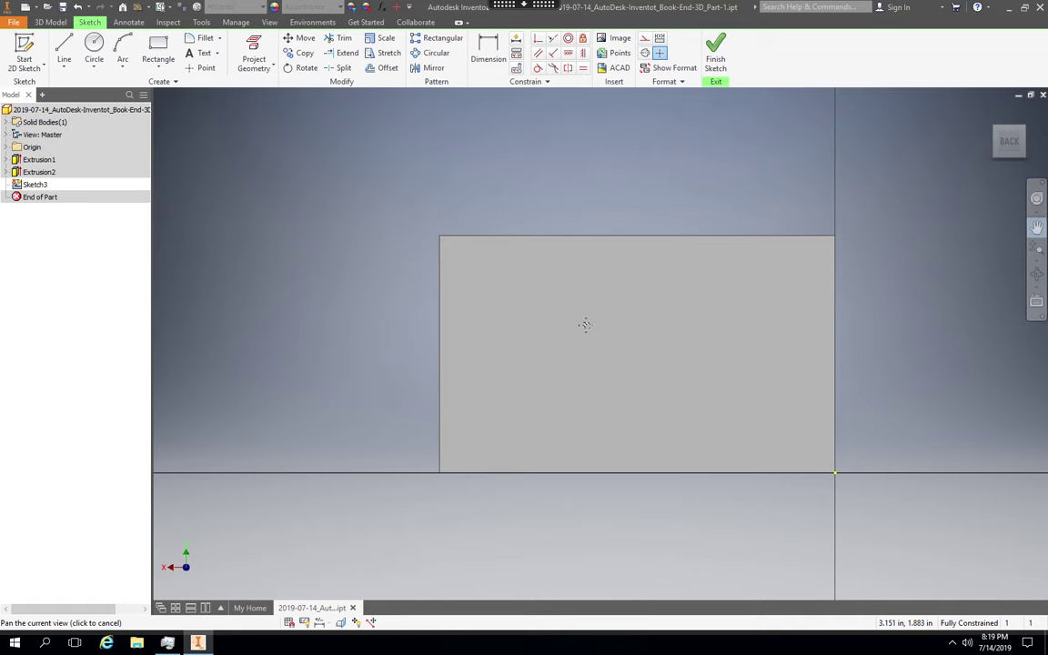
pyautogui.scroll(-3, 585, 325)
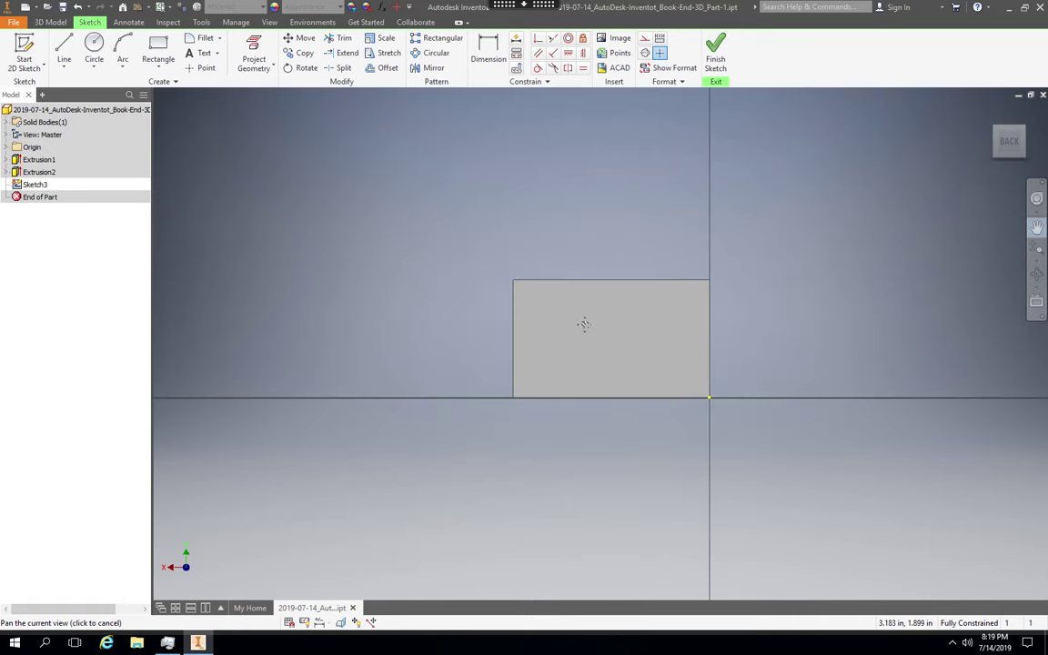
pyautogui.scroll(3, 583, 325)
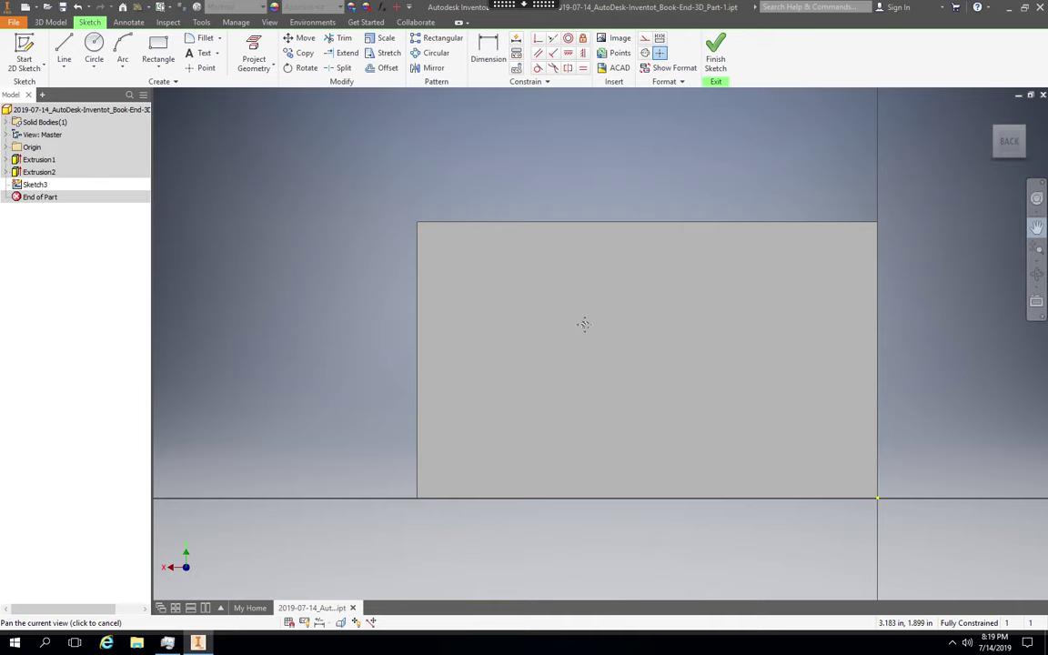
pyautogui.scroll(2, 583, 325)
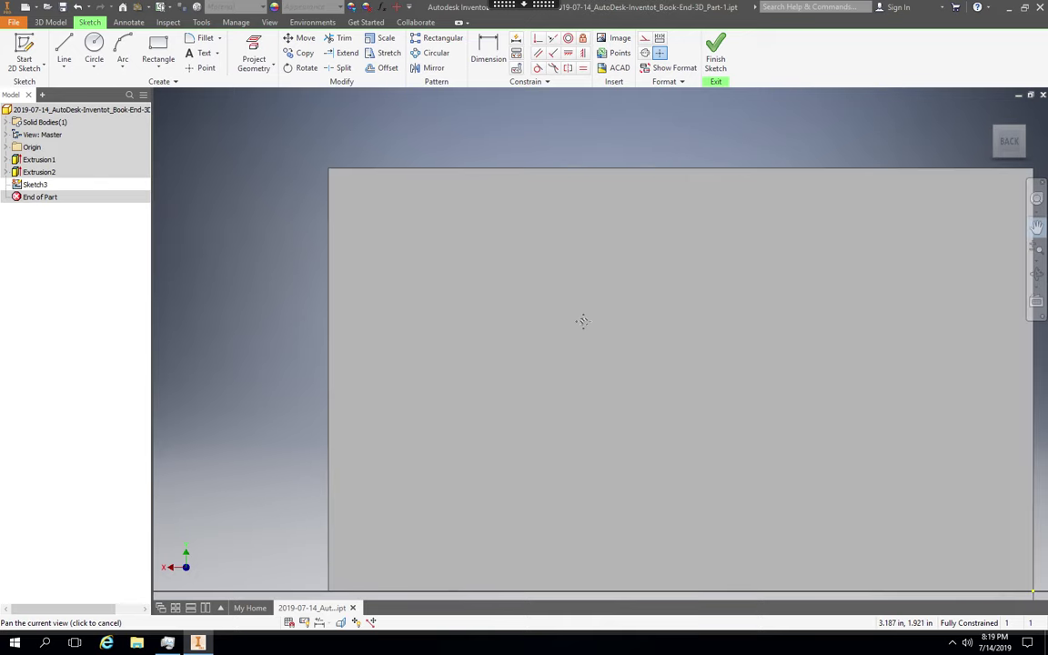
pyautogui.moveTo(547, 292); pyautogui.dragTo(502, 289)
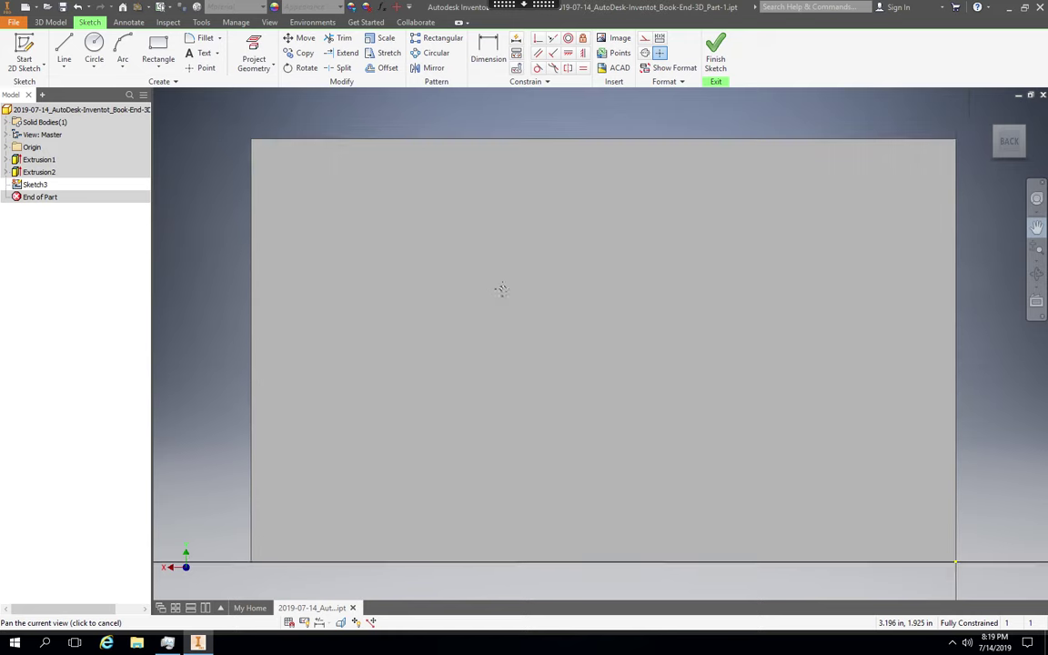
pyautogui.press('Escape')
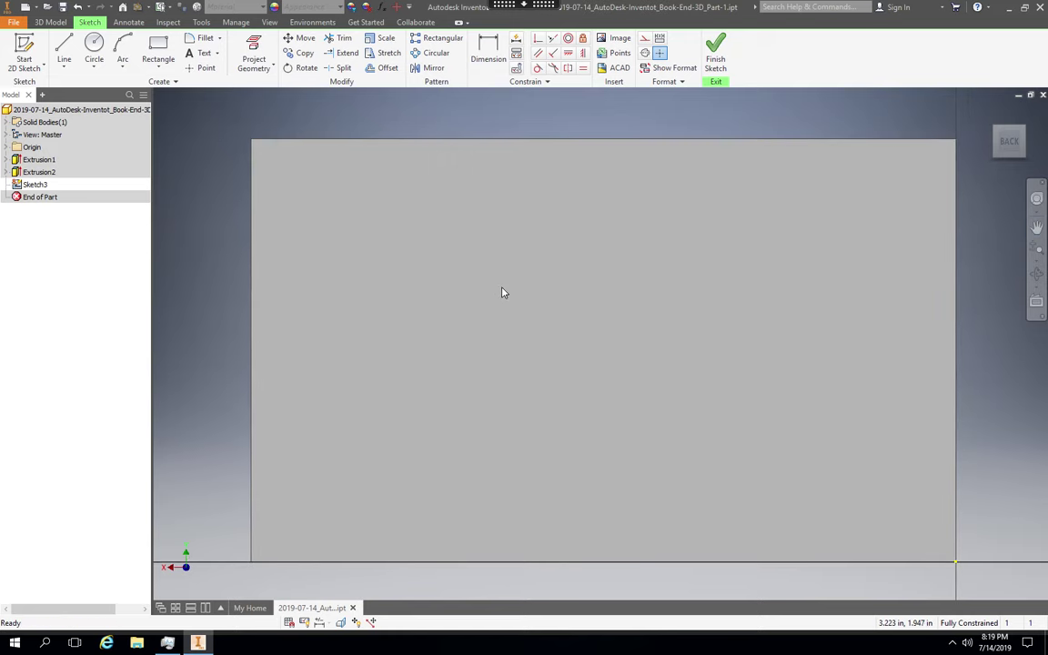
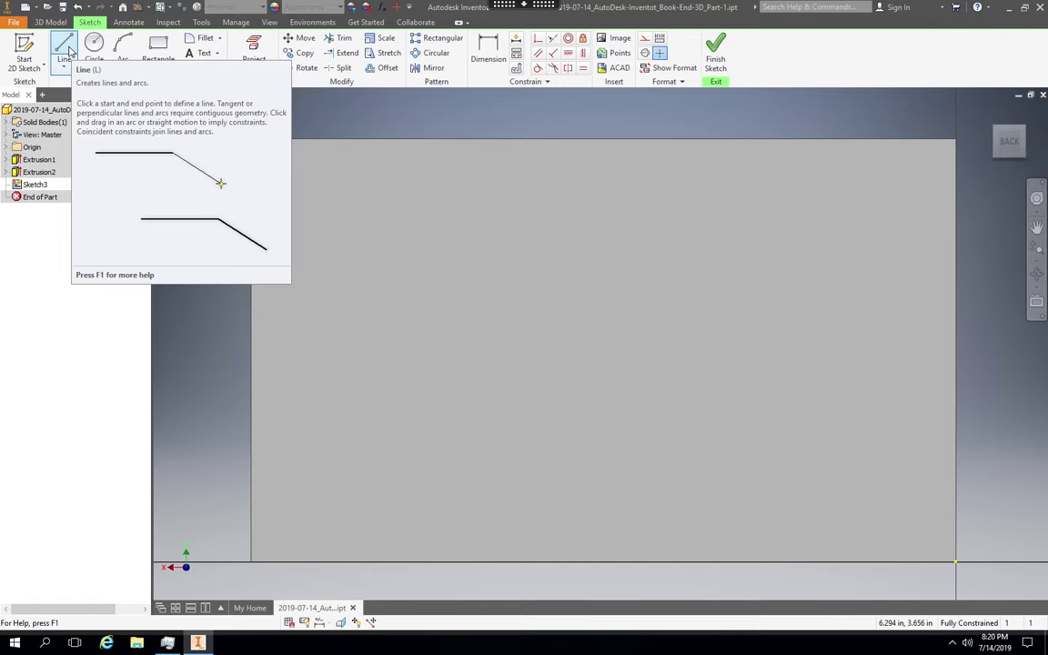
pyautogui.click(66, 48)
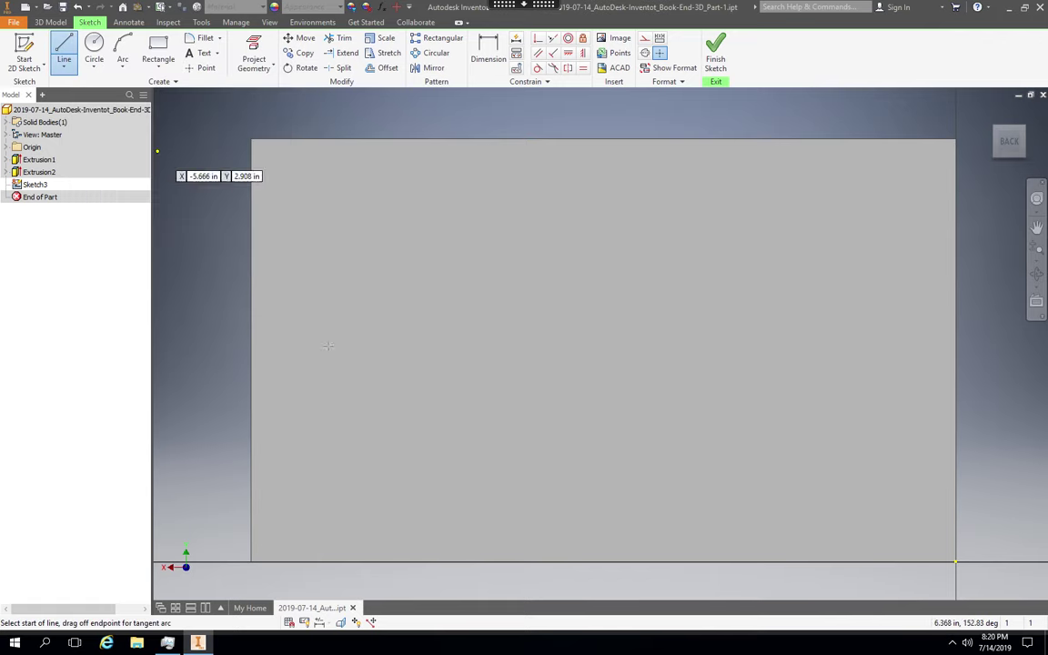
pyautogui.click(250, 297)
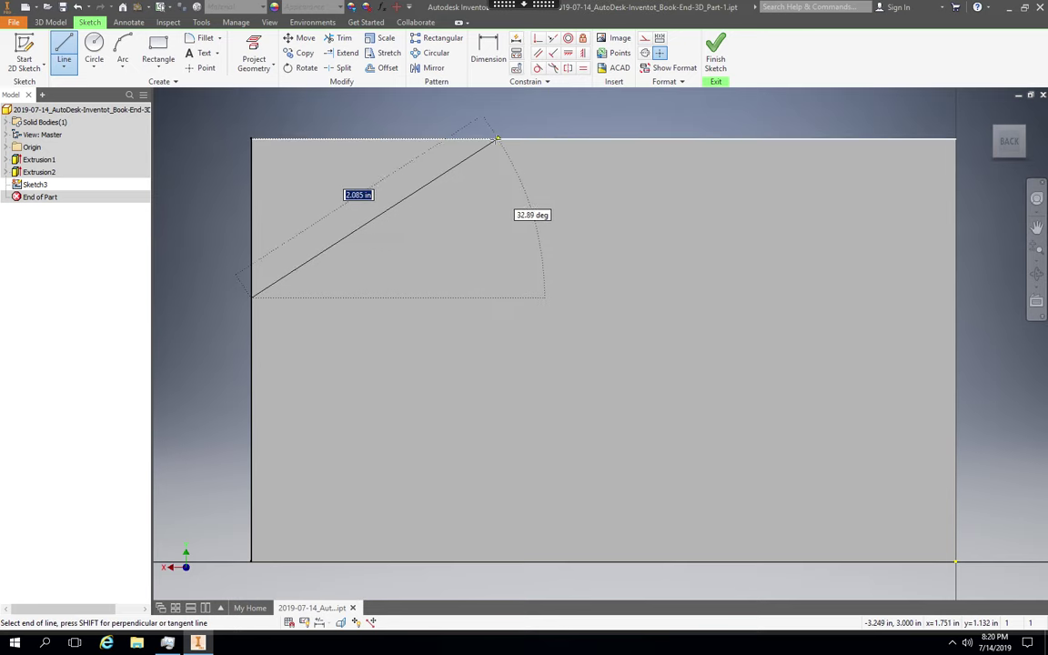
pyautogui.click(493, 138)
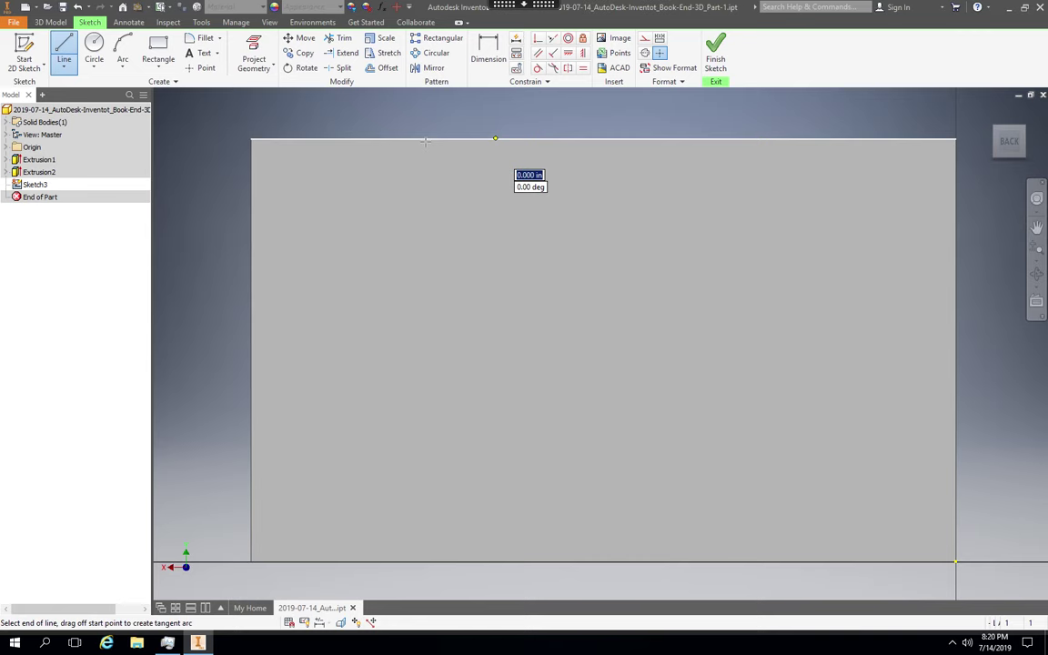
pyautogui.click(252, 138)
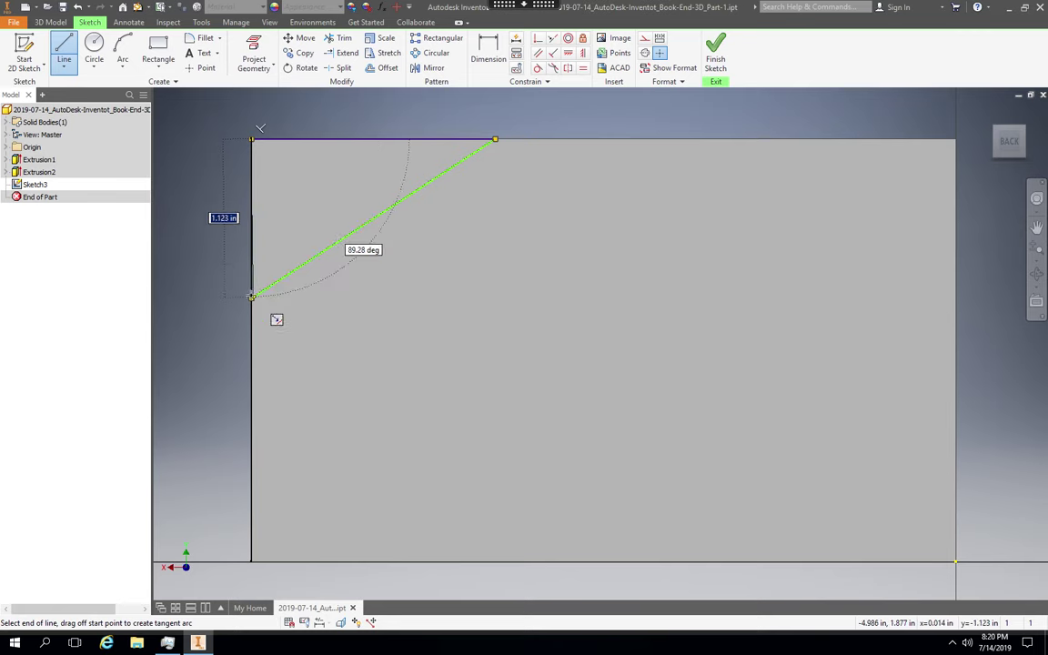
pyautogui.click(251, 297)
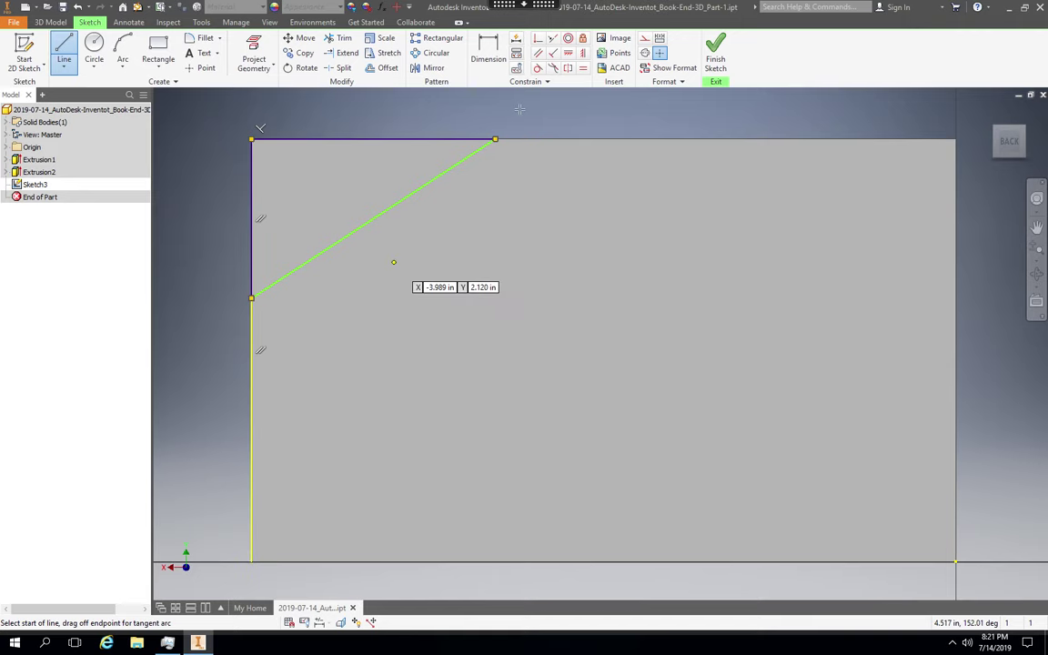
# - Dimension the triangle's horizontal edge along the top of the back face as 1.12 in
pyautogui.click(490, 61)
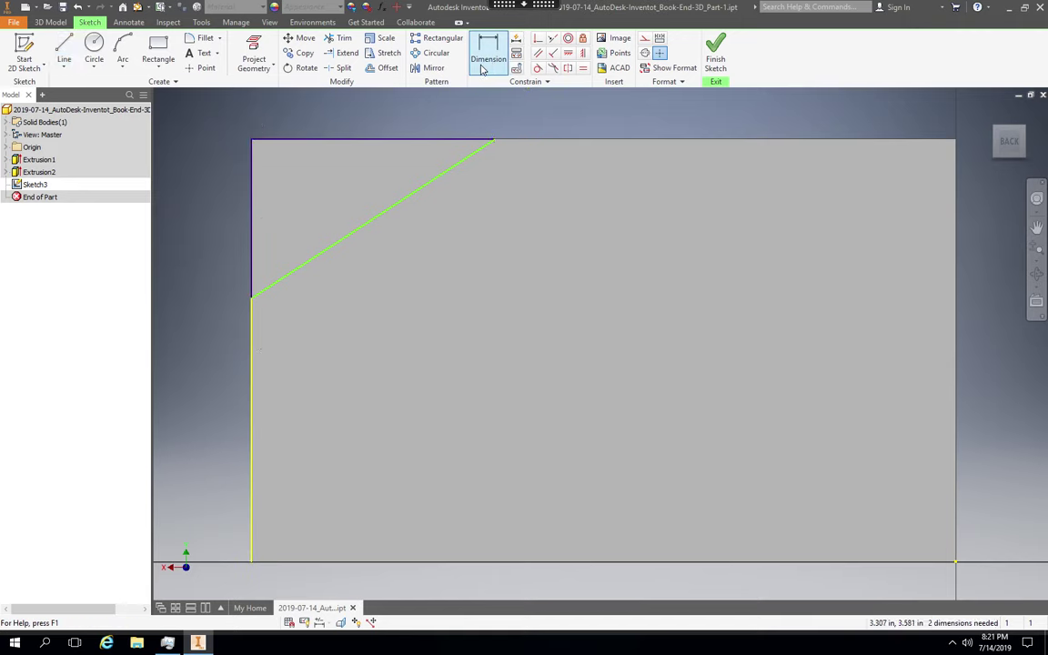
pyautogui.click(414, 142)
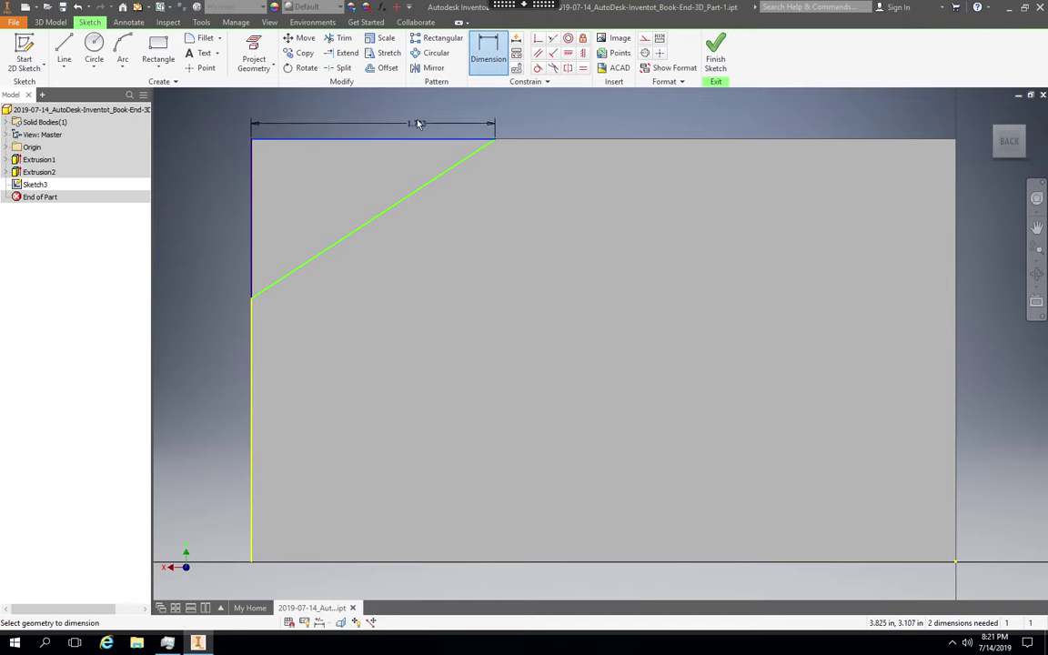
pyautogui.click(416, 119)
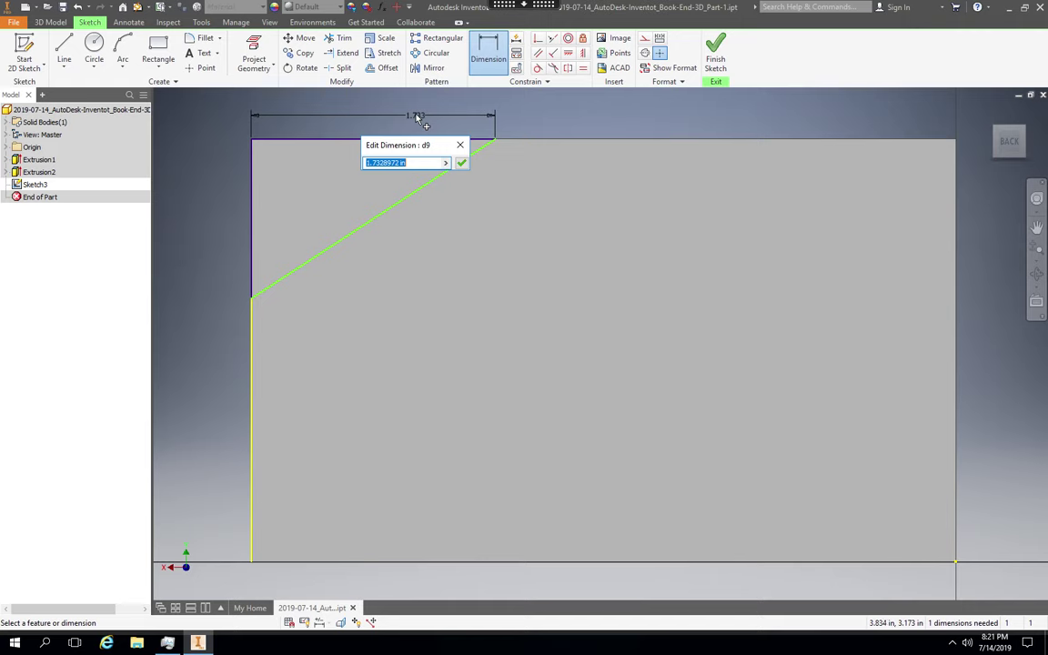
pyautogui.write('1.512')
pyautogui.press('BackSpace')
pyautogui.press('BackSpace')
pyautogui.press('BackSpace')
pyautogui.write('12')
pyautogui.press('Return')
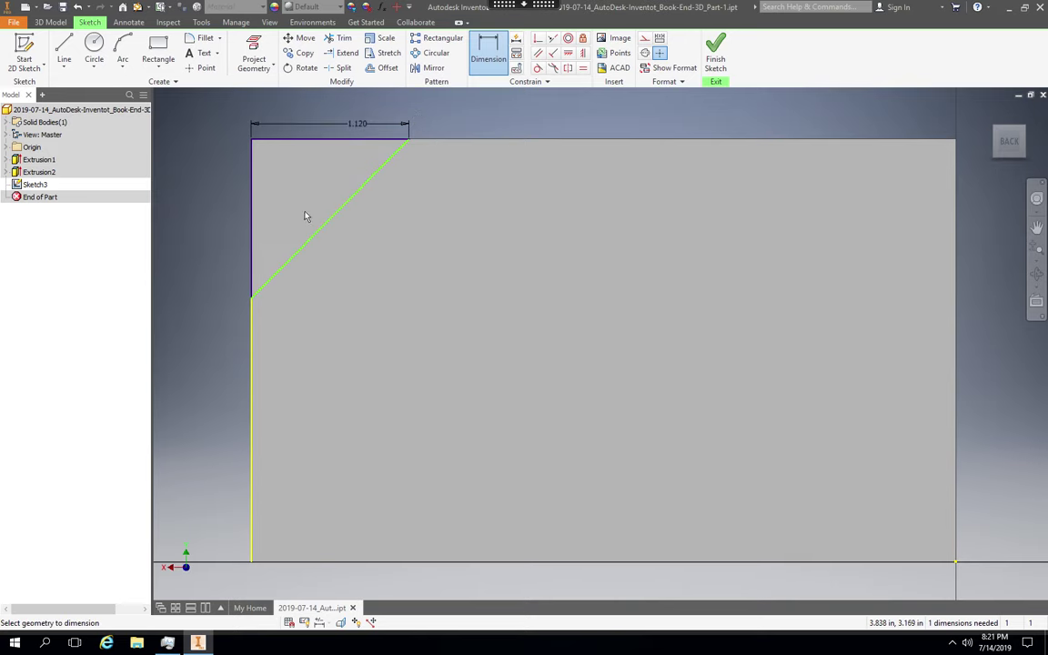
pyautogui.click(252, 203)
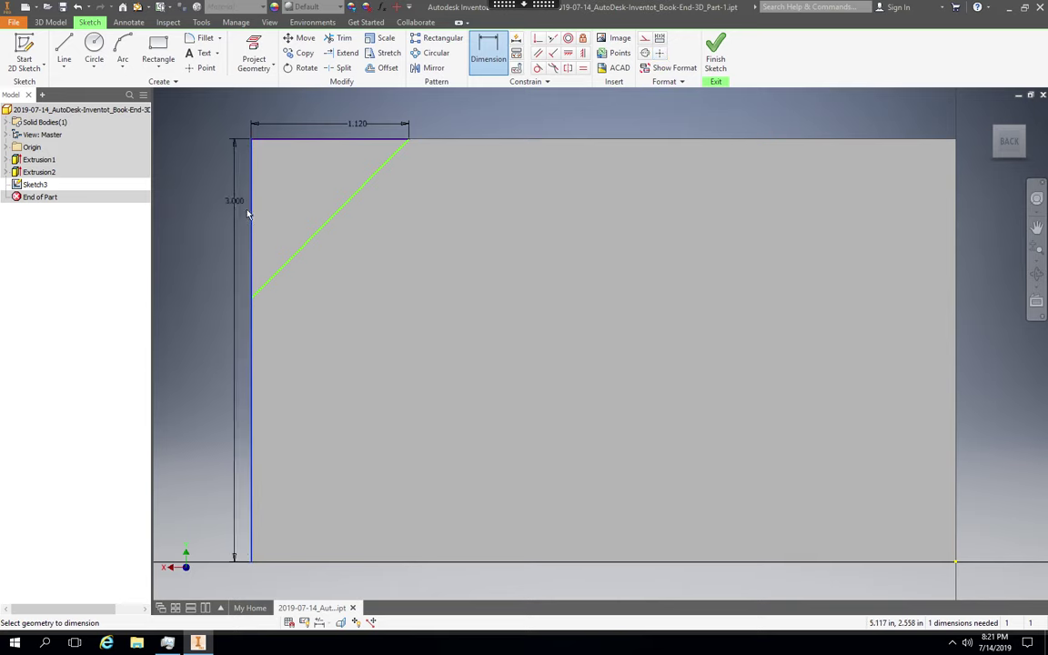
pyautogui.press('Escape')
pyautogui.press('Escape')
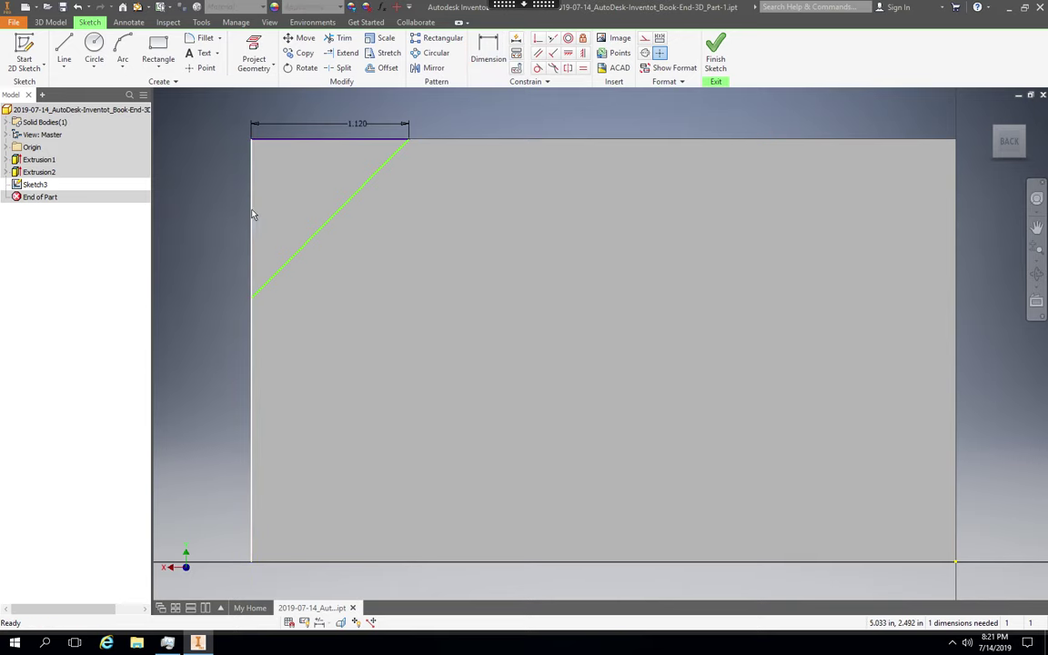
pyautogui.click(261, 216)
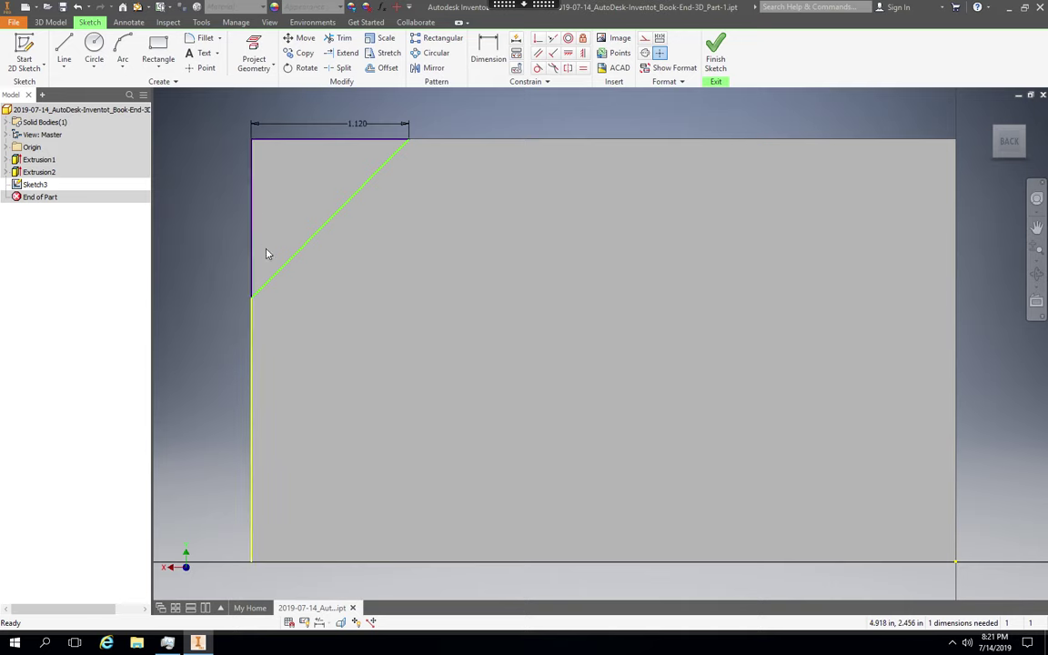
pyautogui.press('Escape')
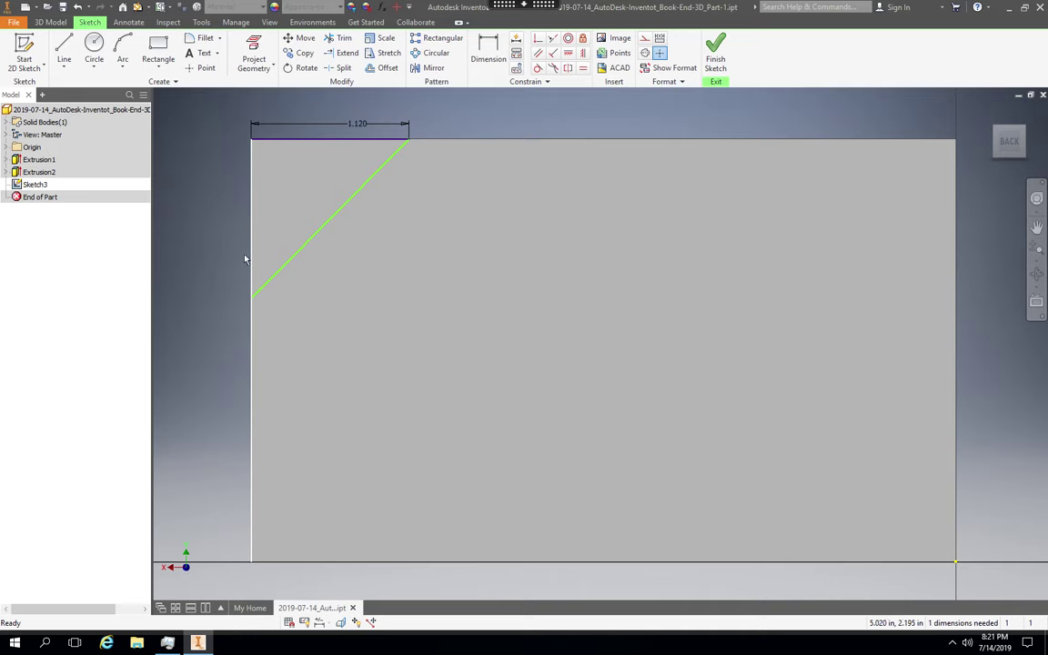
pyautogui.click(246, 259)
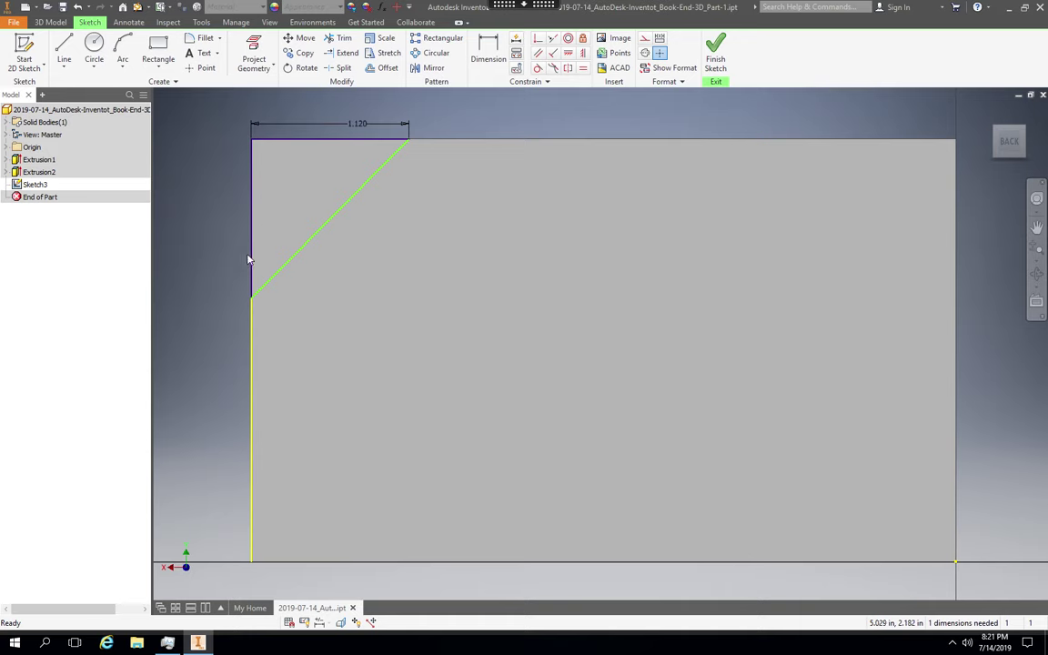
pyautogui.press('Escape')
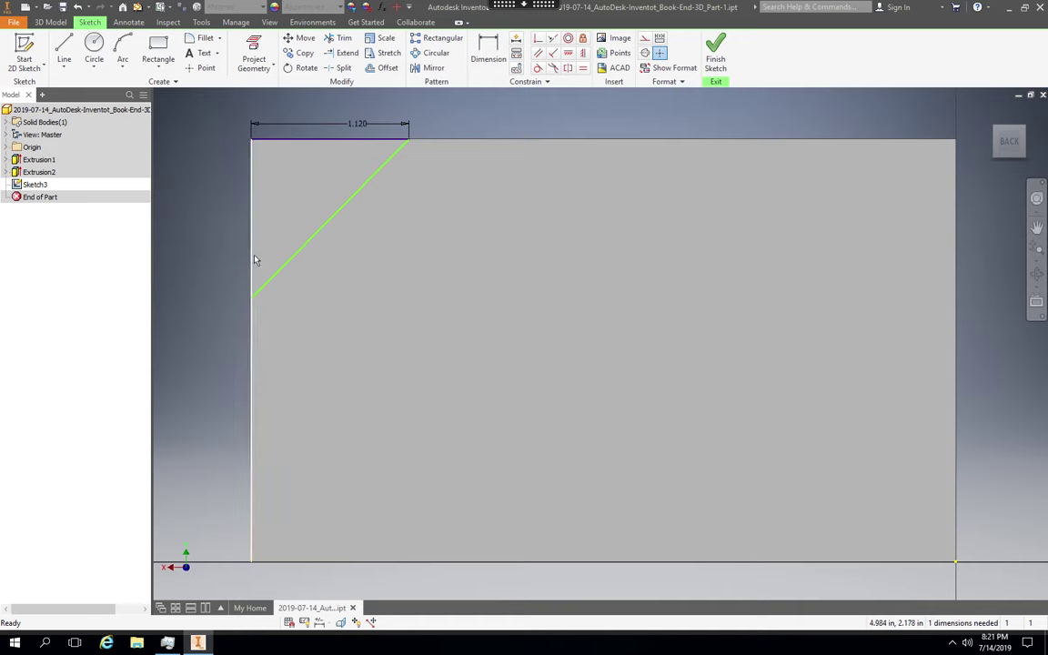
pyautogui.click(259, 259)
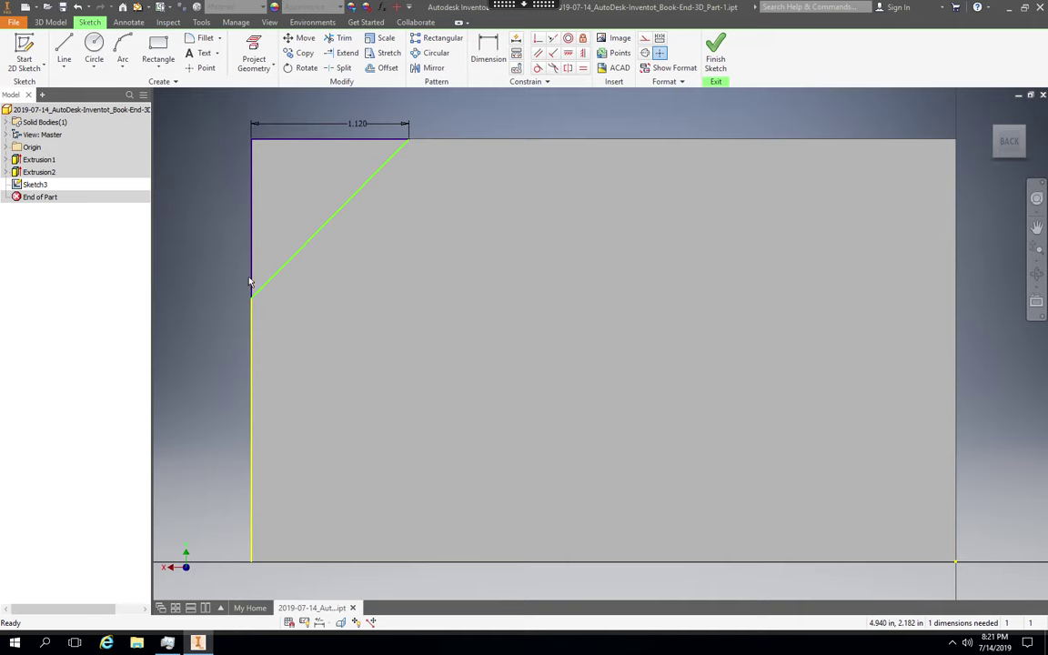
pyautogui.press('Escape')
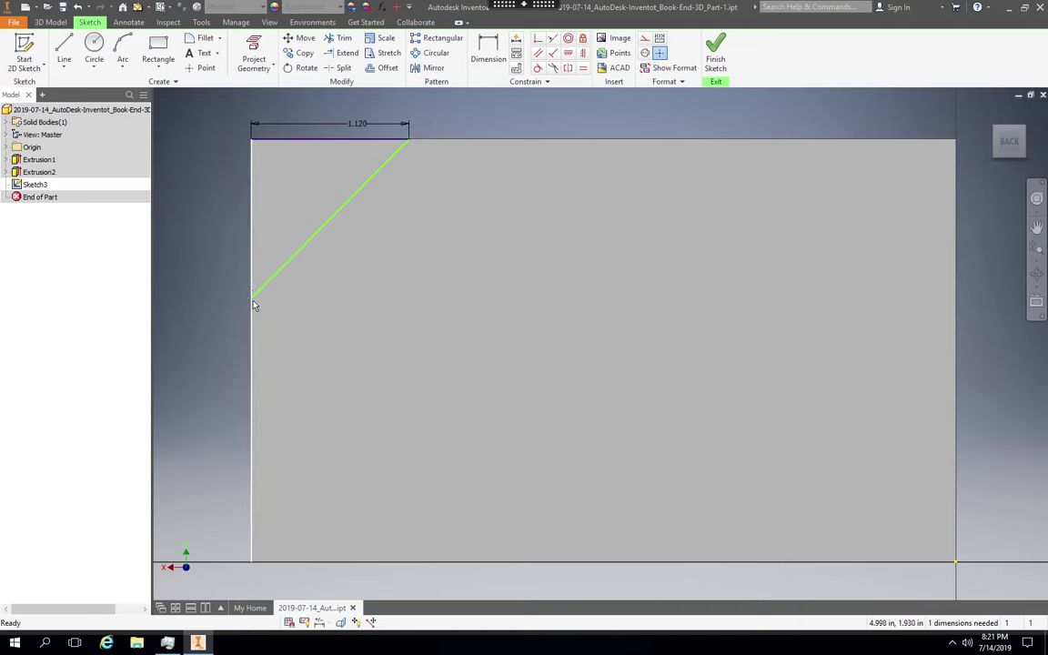
pyautogui.click(252, 186)
pyautogui.press('Escape')
pyautogui.click(254, 152)
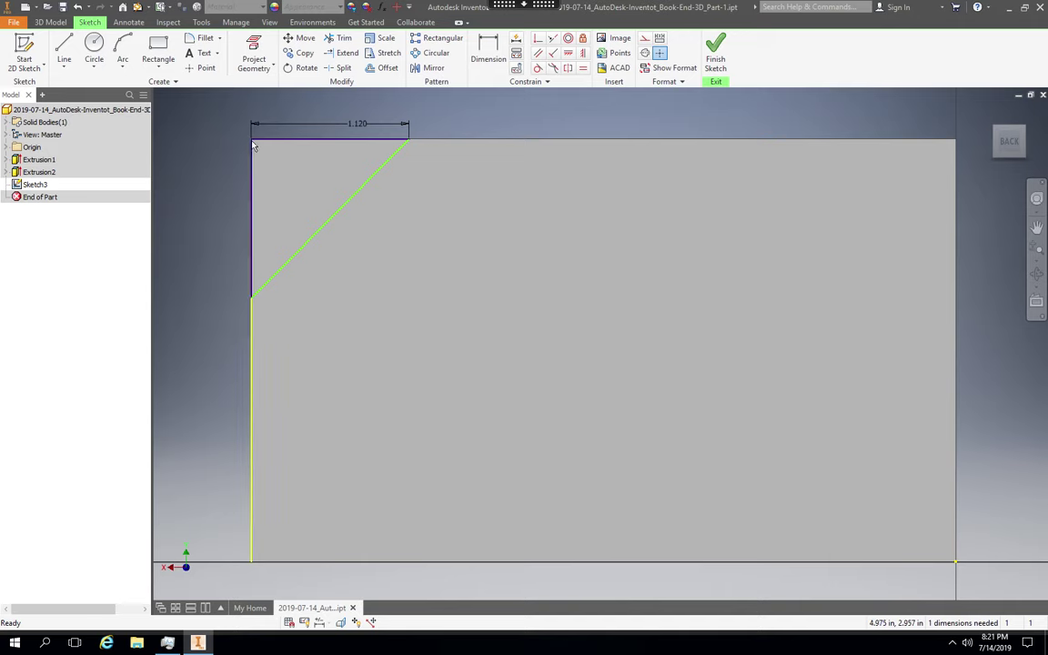
pyautogui.press('Escape')
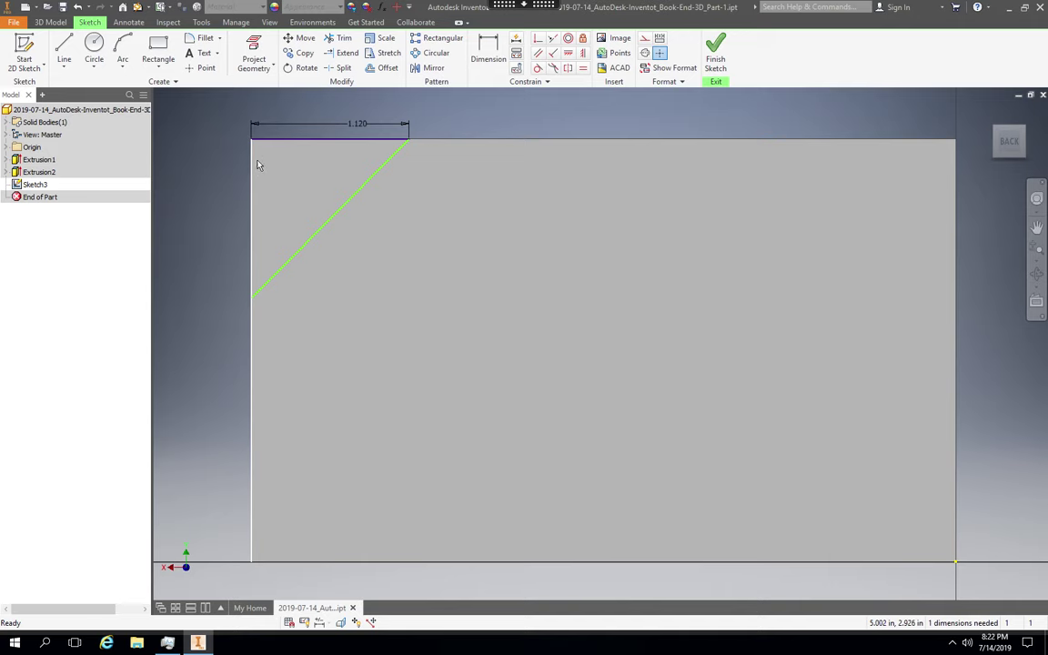
pyautogui.click(256, 162)
pyautogui.scroll(-2, 255, 250)
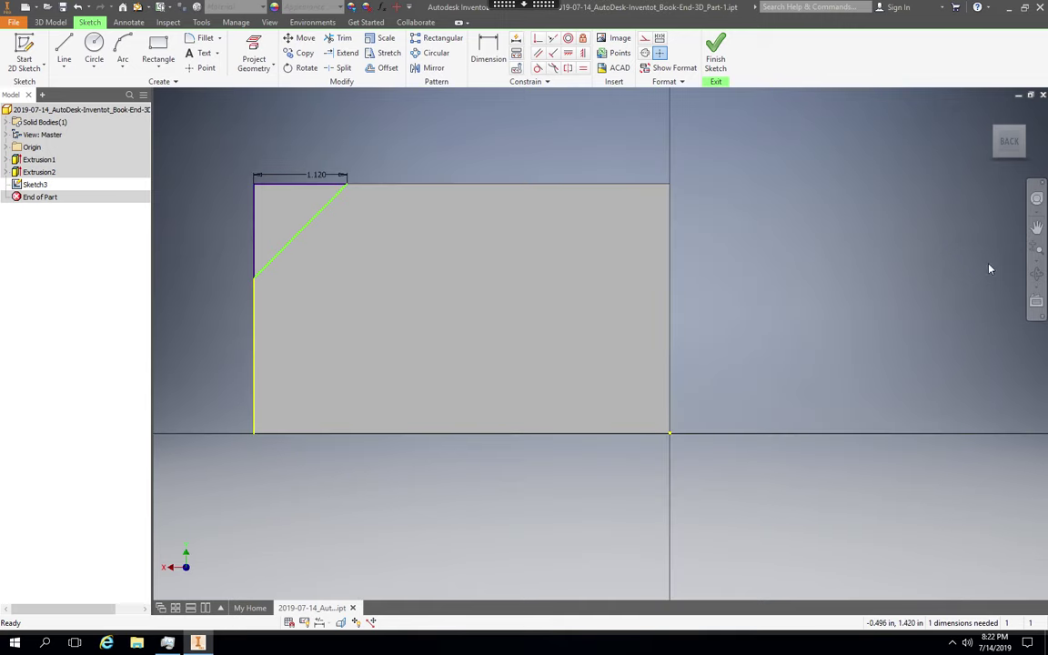
pyautogui.click(1037, 227)
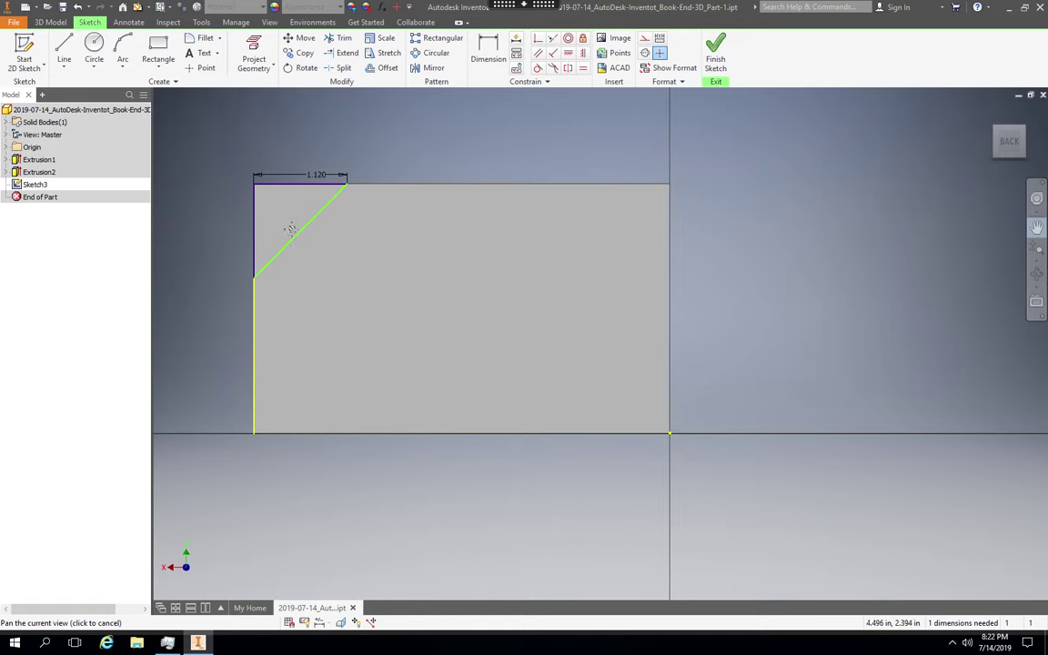
pyautogui.moveTo(570, 361)
pyautogui.mouseDown()
pyautogui.moveTo(627, 357)
pyautogui.moveTo(607, 341)
pyautogui.mouseUp()
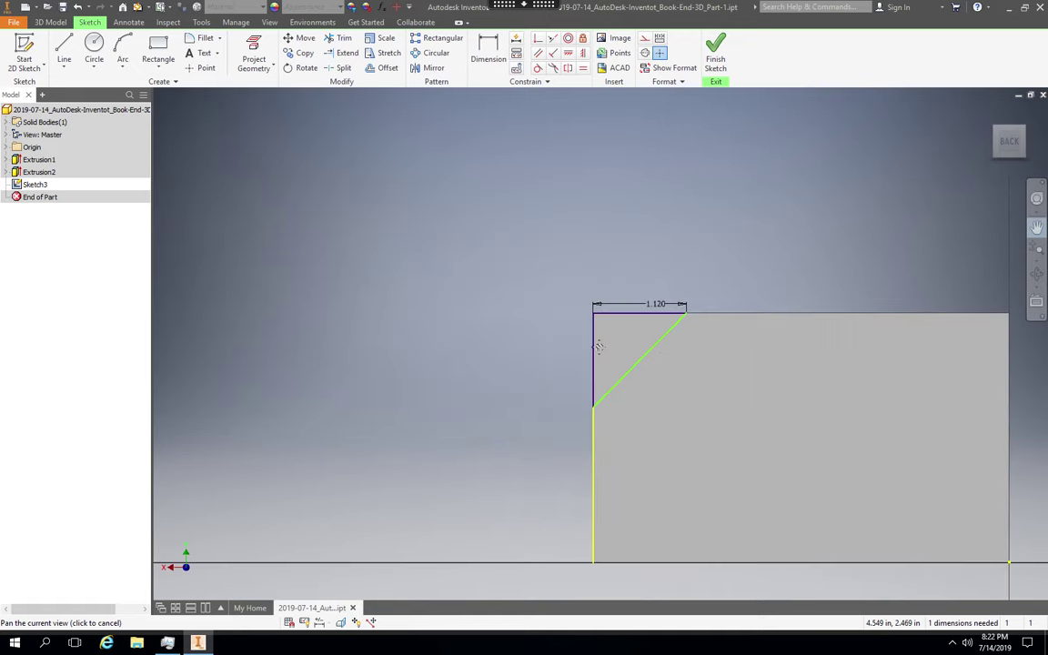
pyautogui.scroll(-4, 583, 358)
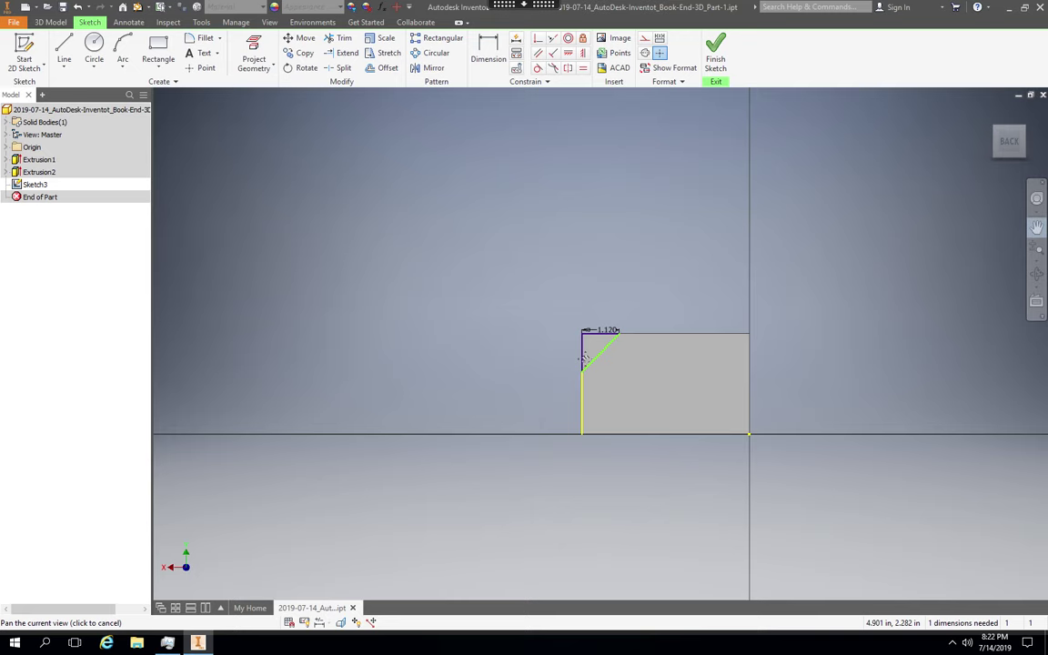
pyautogui.scroll(5, 583, 358)
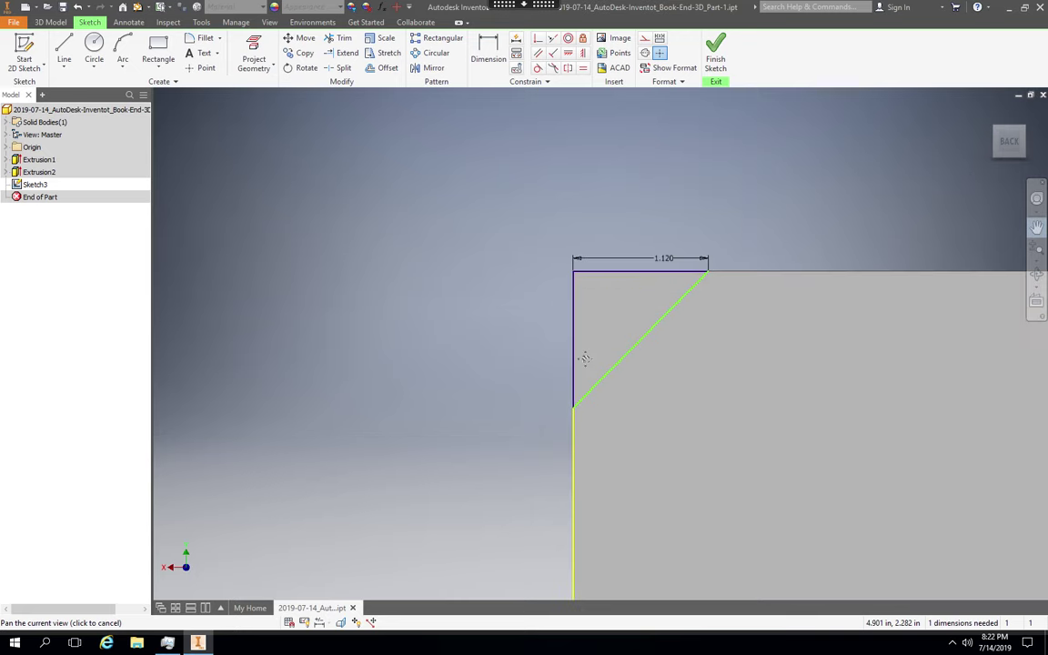
pyautogui.scroll(4, 583, 357)
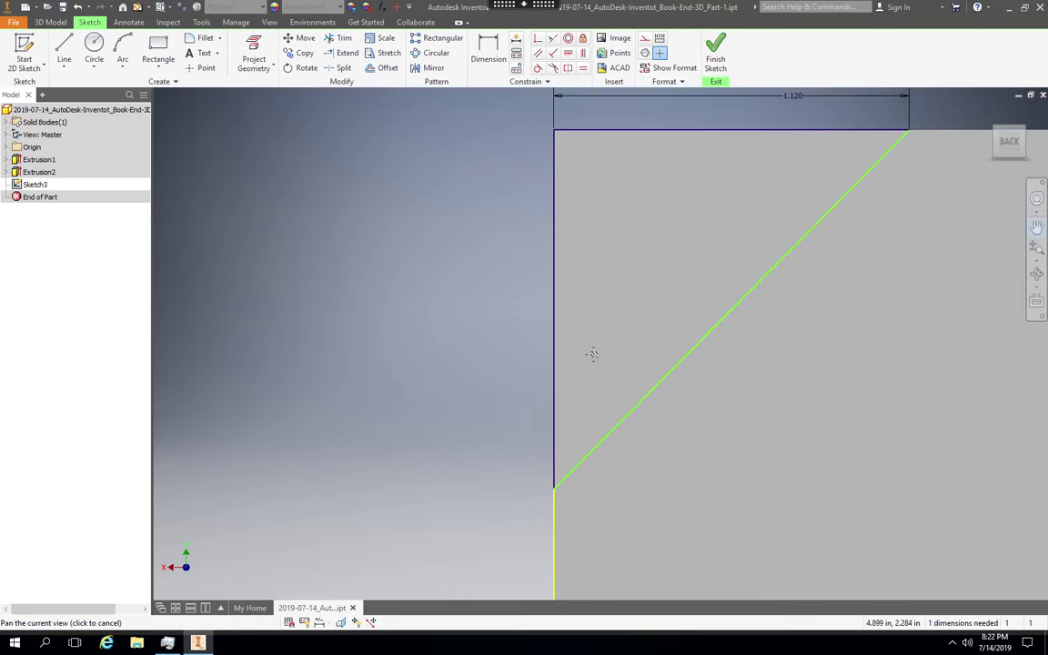
pyautogui.click(1036, 227)
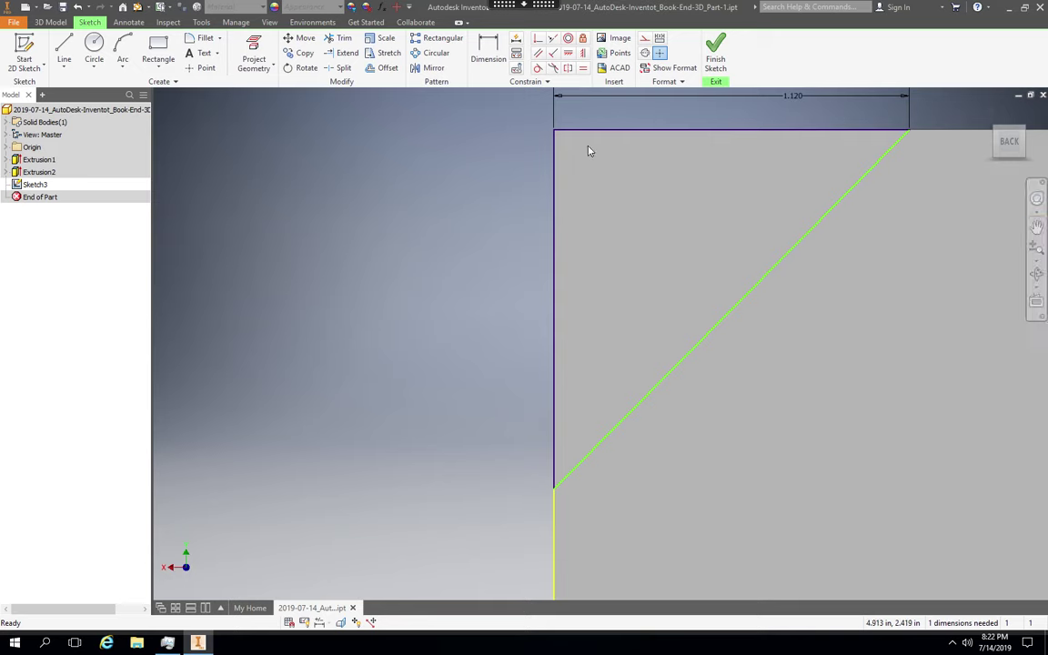
# - Try to dimension the triangle's vertical edge on the back face
pyautogui.click(486, 57)
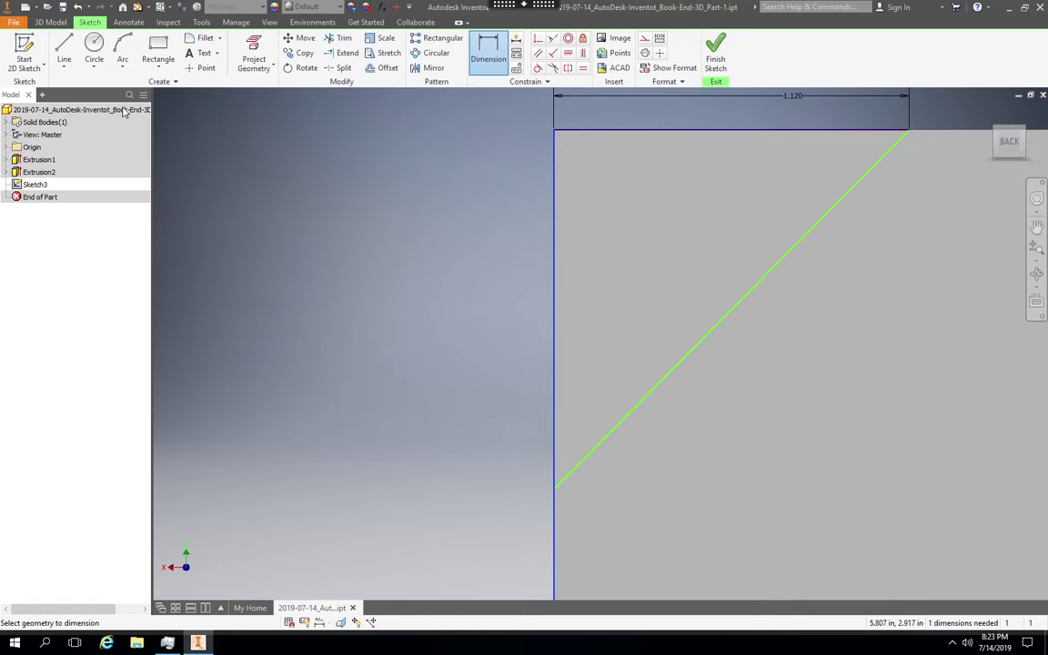
pyautogui.click(88, 8)
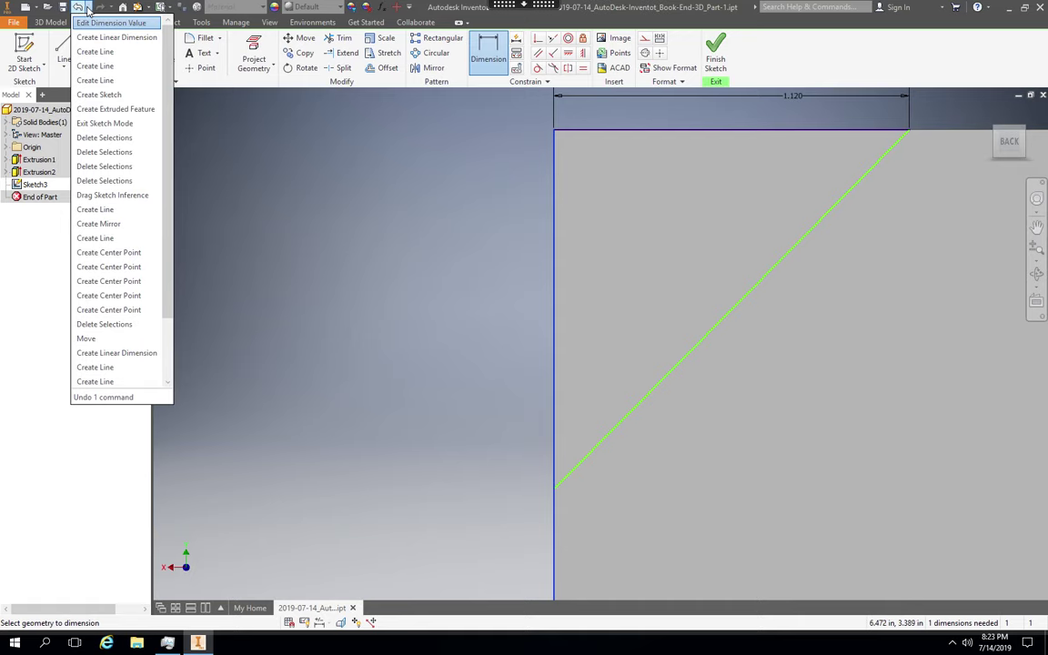
pyautogui.click(585, 370)
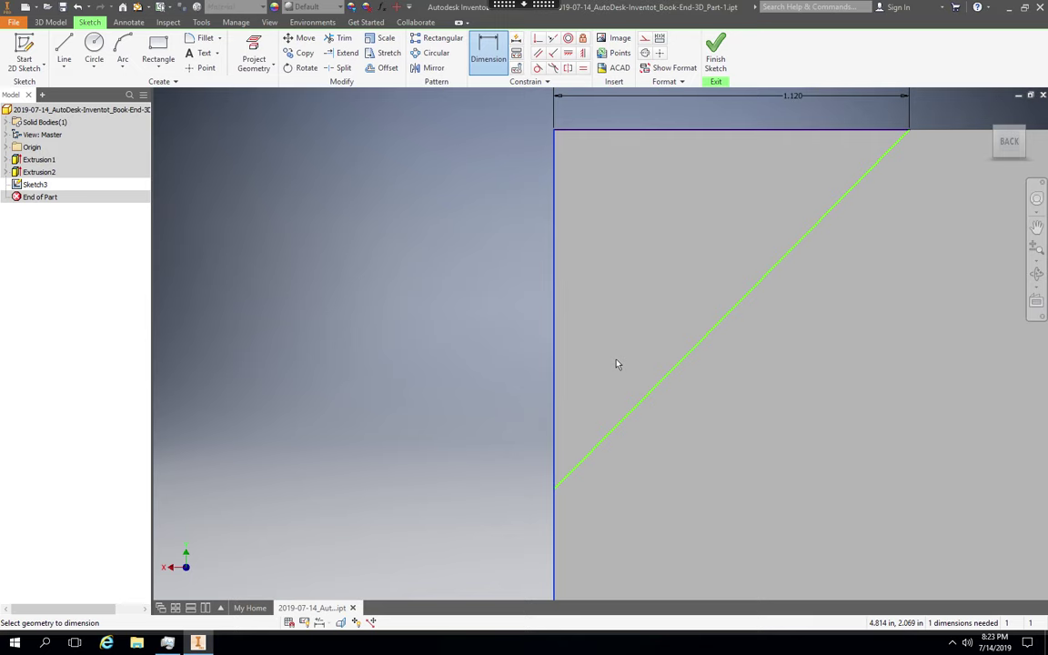
pyautogui.click(646, 403)
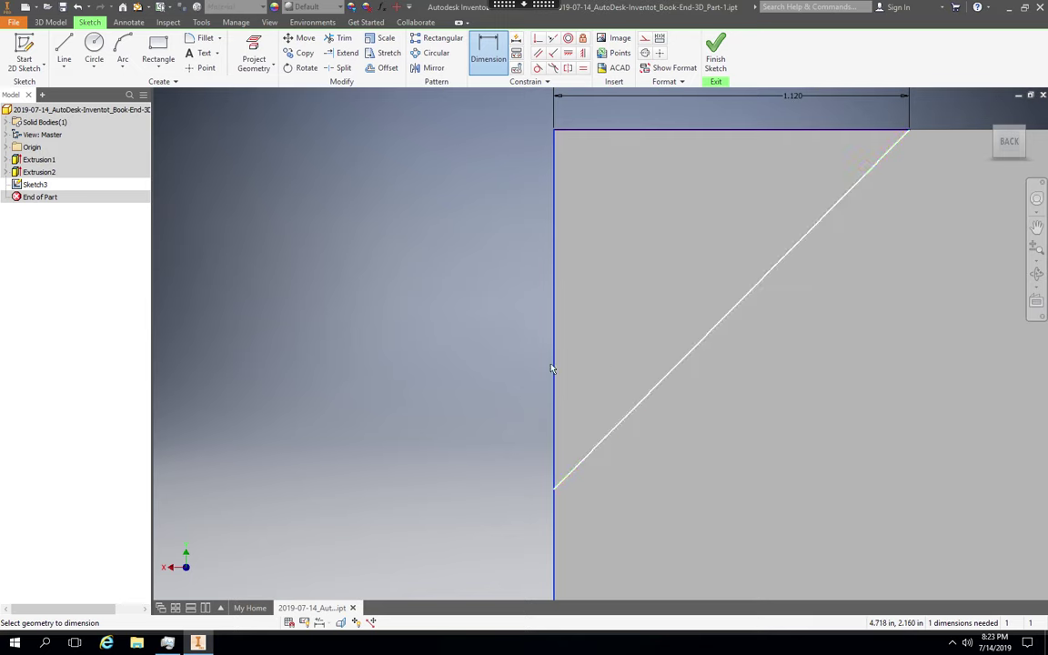
pyautogui.press('Escape')
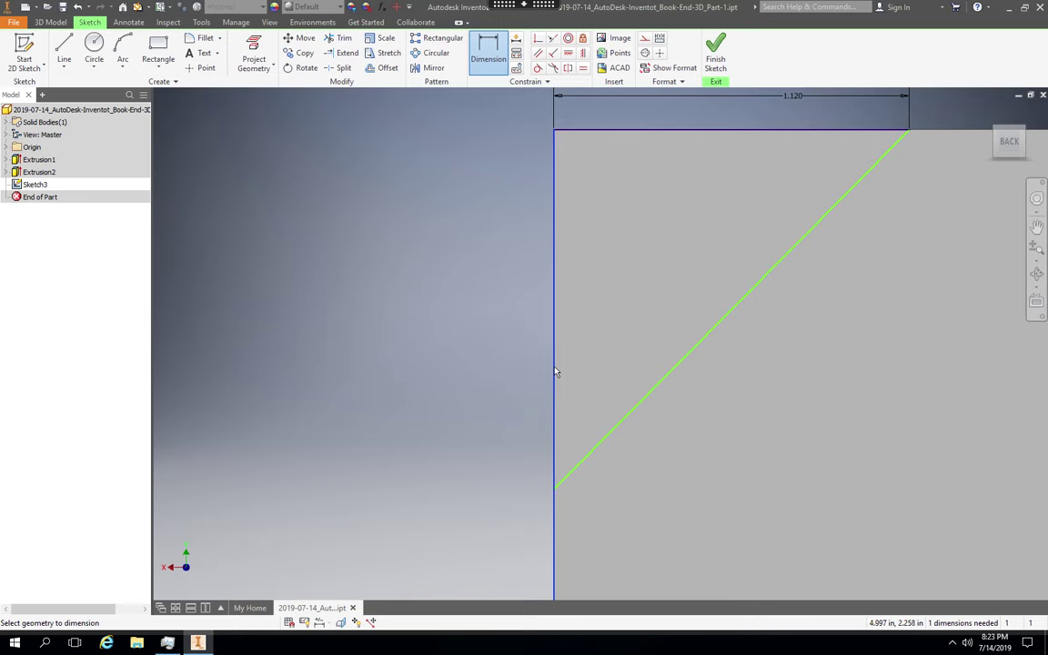
# - Undo the value edit and the placement of the triangle's horizontal dimension
pyautogui.click(78, 7)
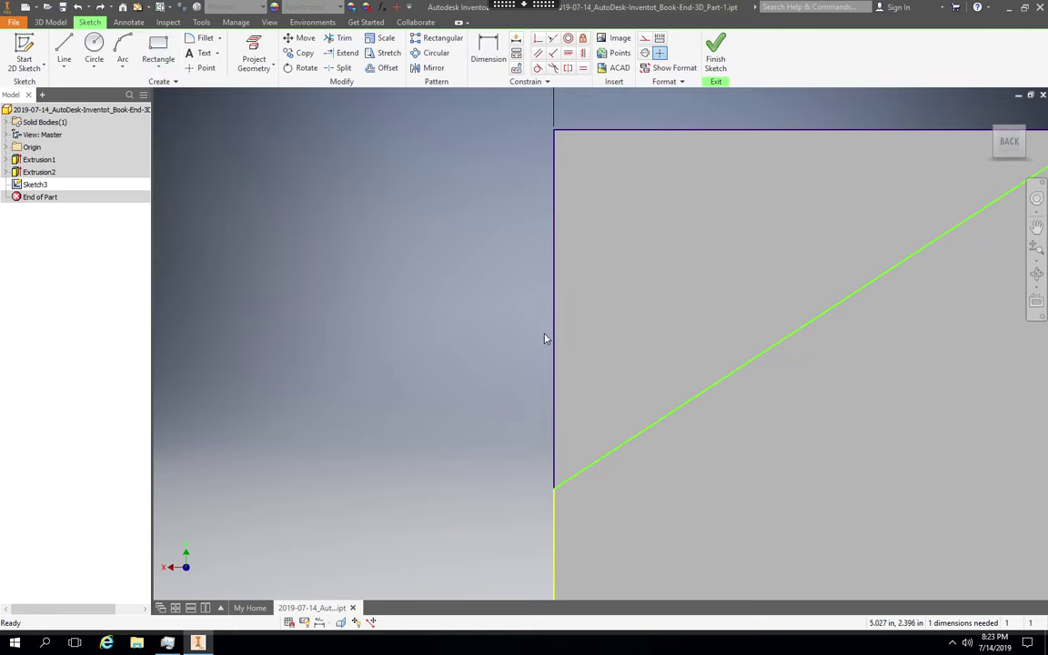
pyautogui.click(488, 53)
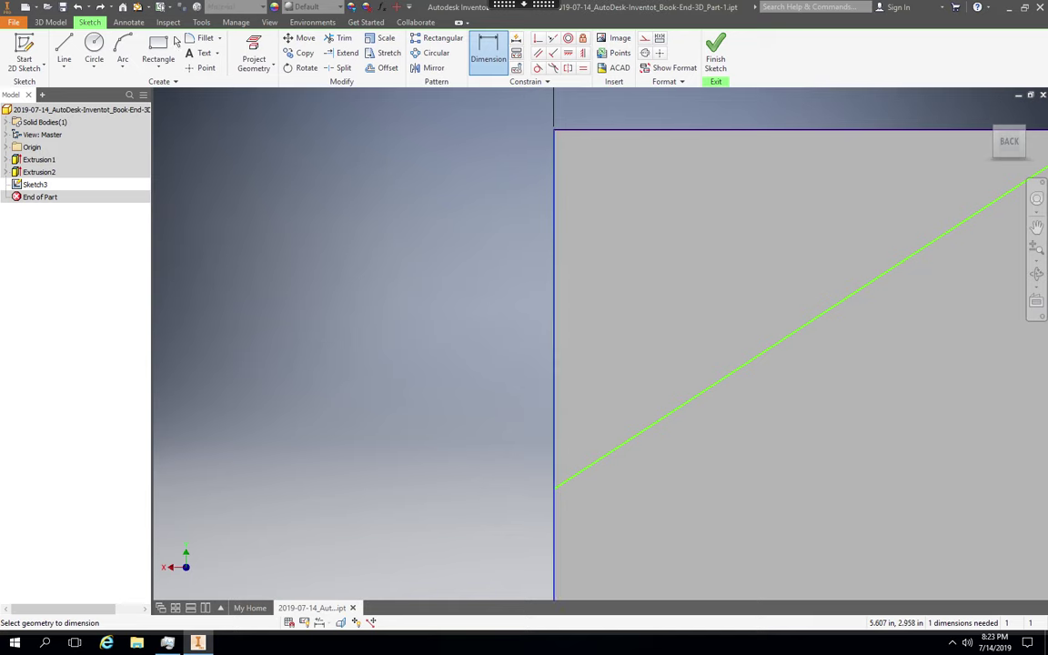
pyautogui.click(80, 8)
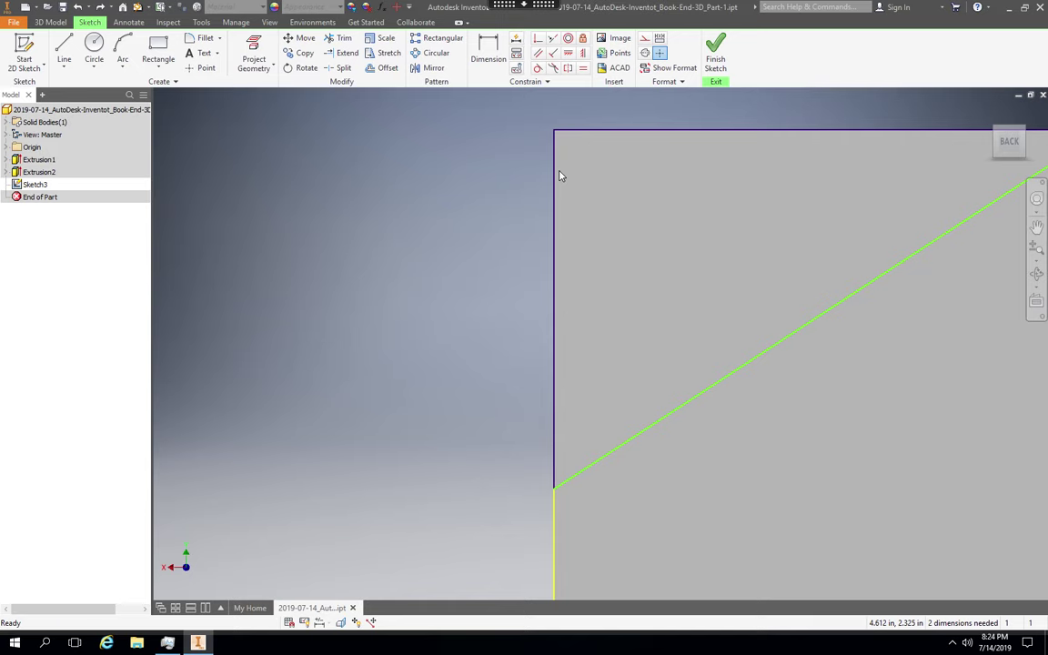
# - Dimension the triangle's vertical edge along the side of the back face as 1.12 in
pyautogui.click(493, 61)
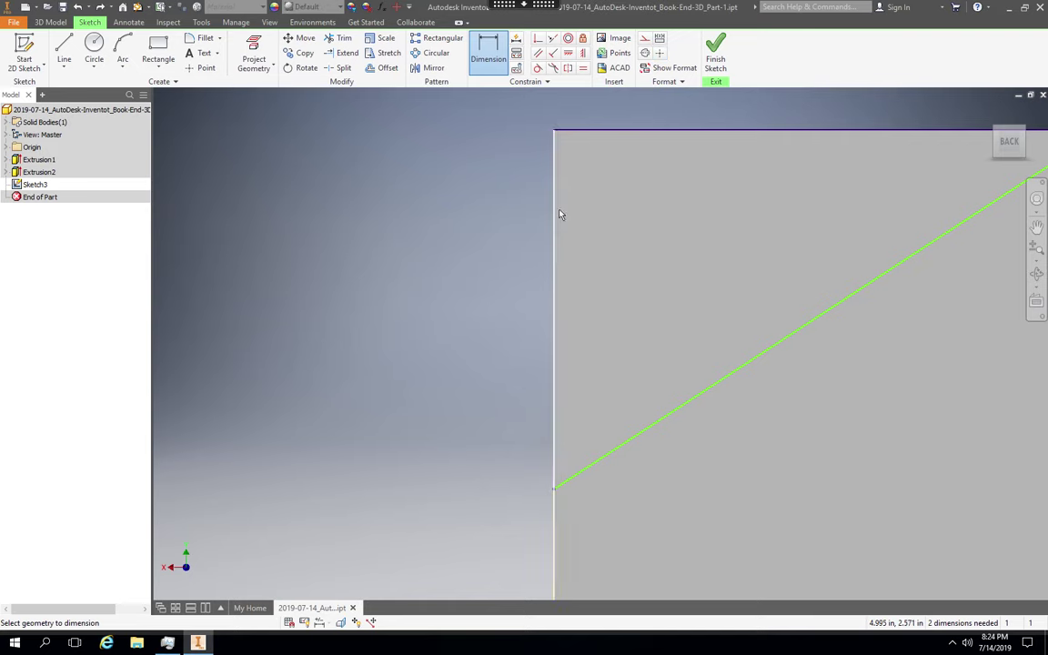
pyautogui.click(555, 137)
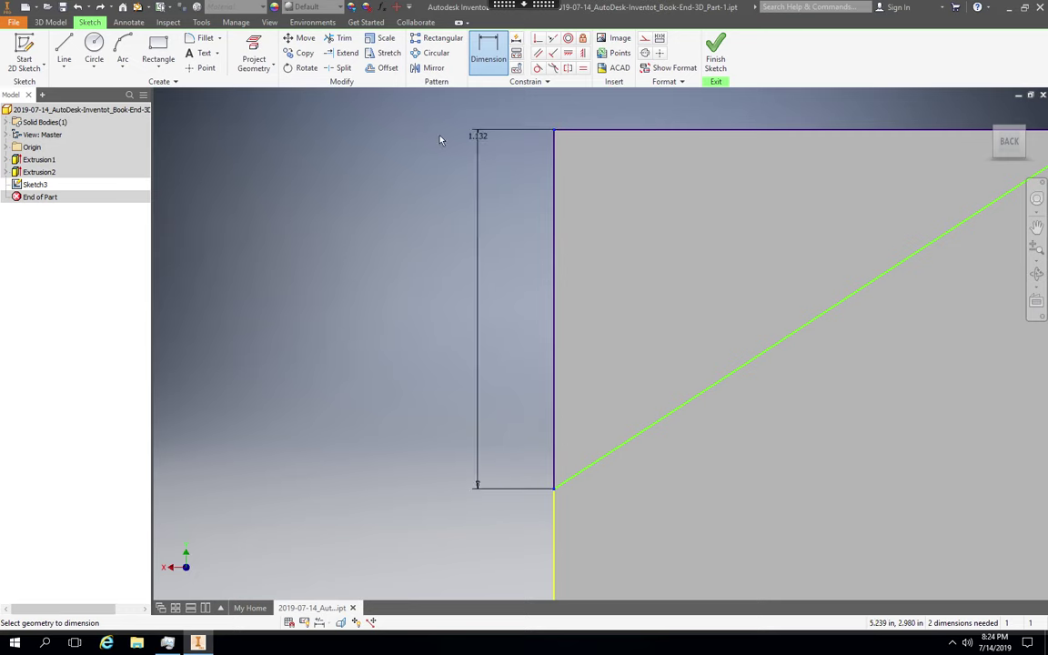
pyautogui.click(420, 310)
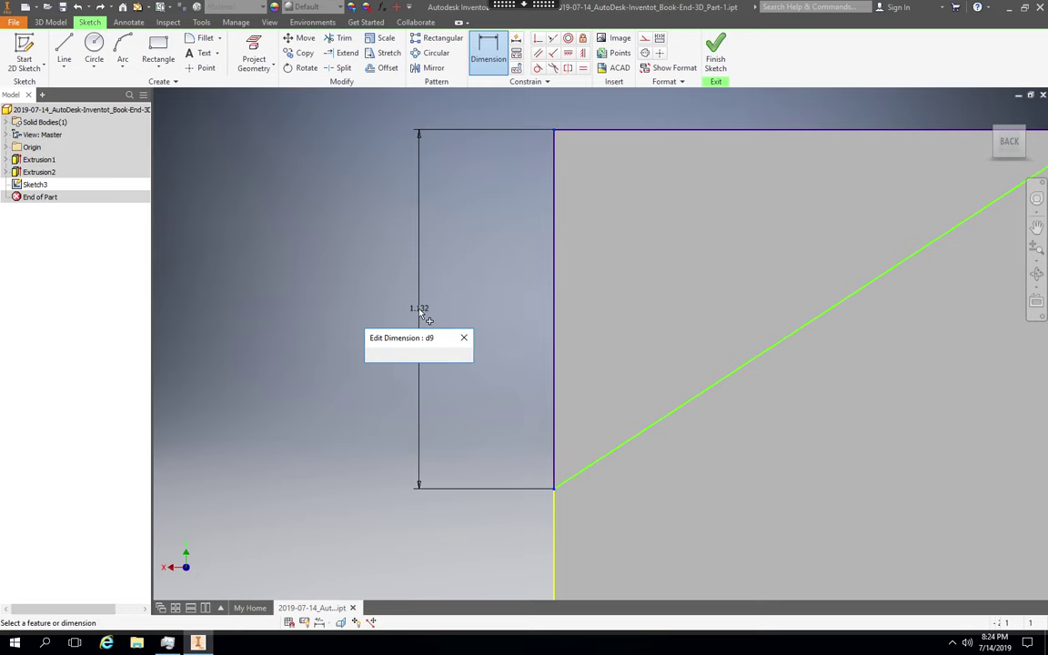
pyautogui.write('1.132')
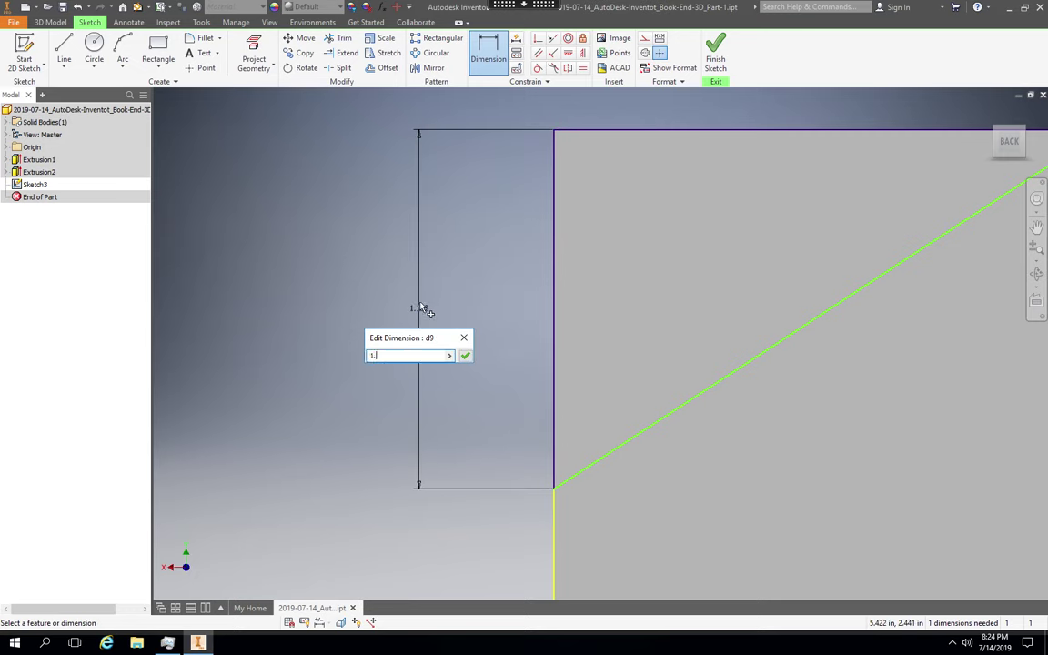
pyautogui.press('Return')
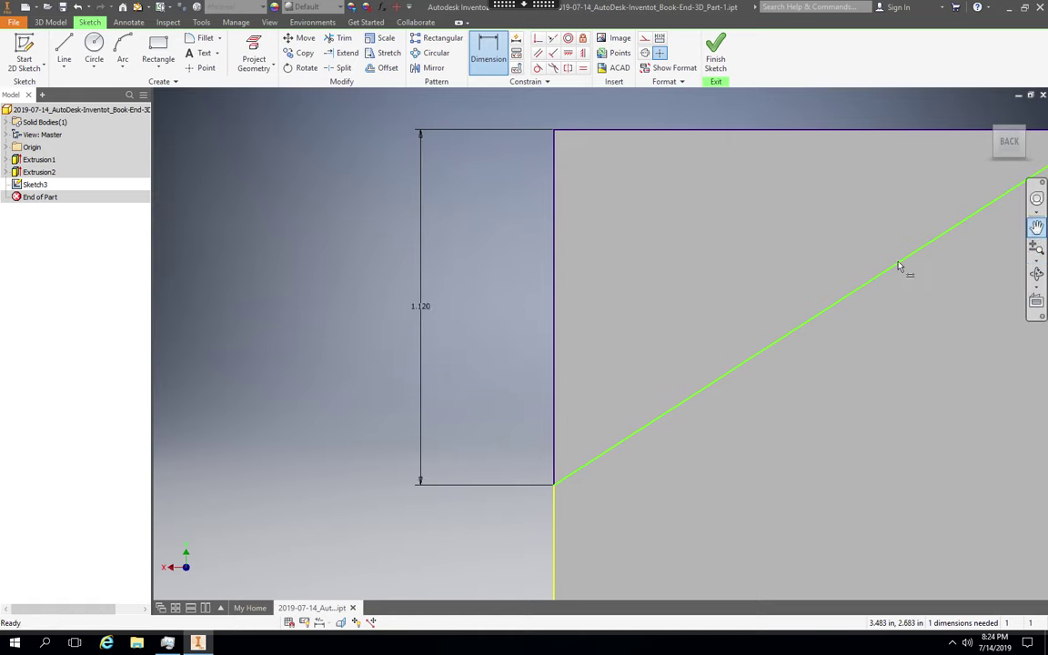
# - Dimension the triangle's horizontal edge along the top of the back face as 1.12 in
pyautogui.scroll(-2, 898, 265)
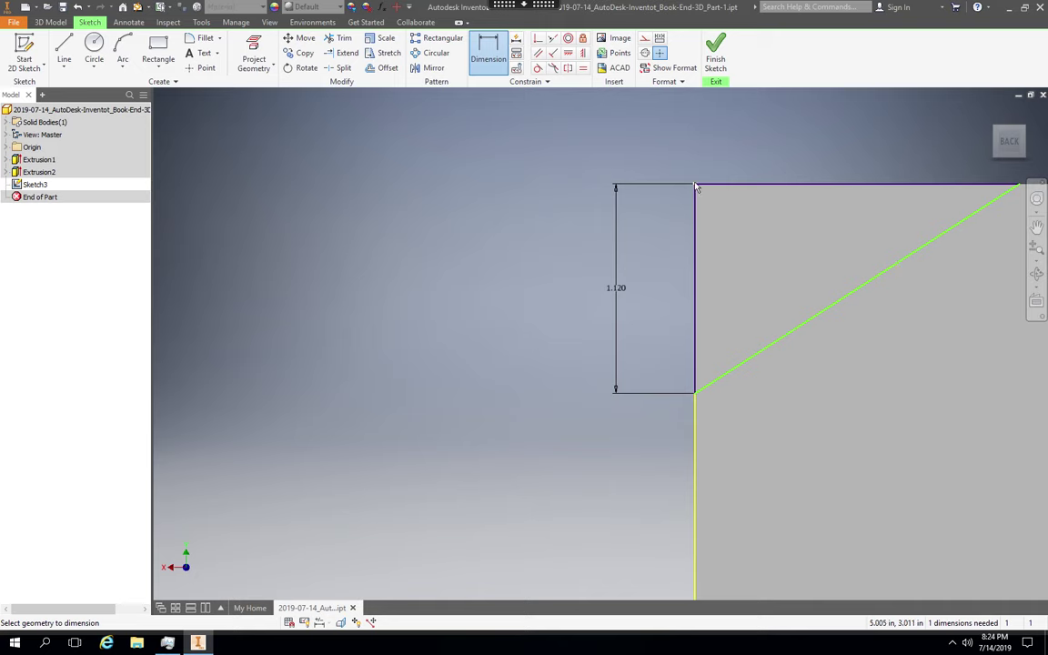
pyautogui.click(1020, 186)
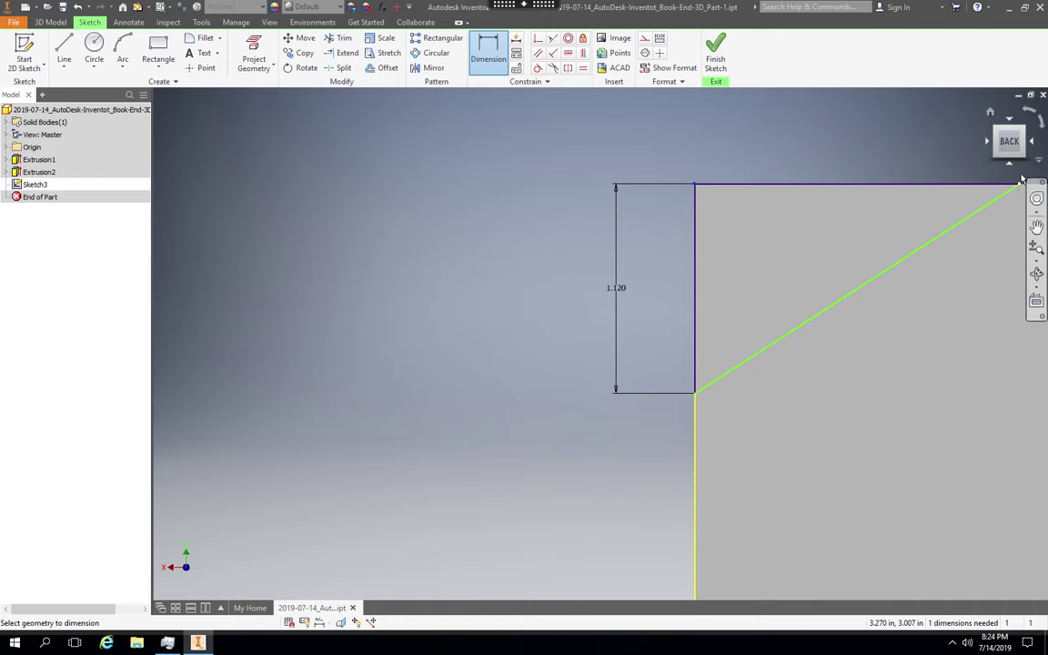
pyautogui.click(864, 140)
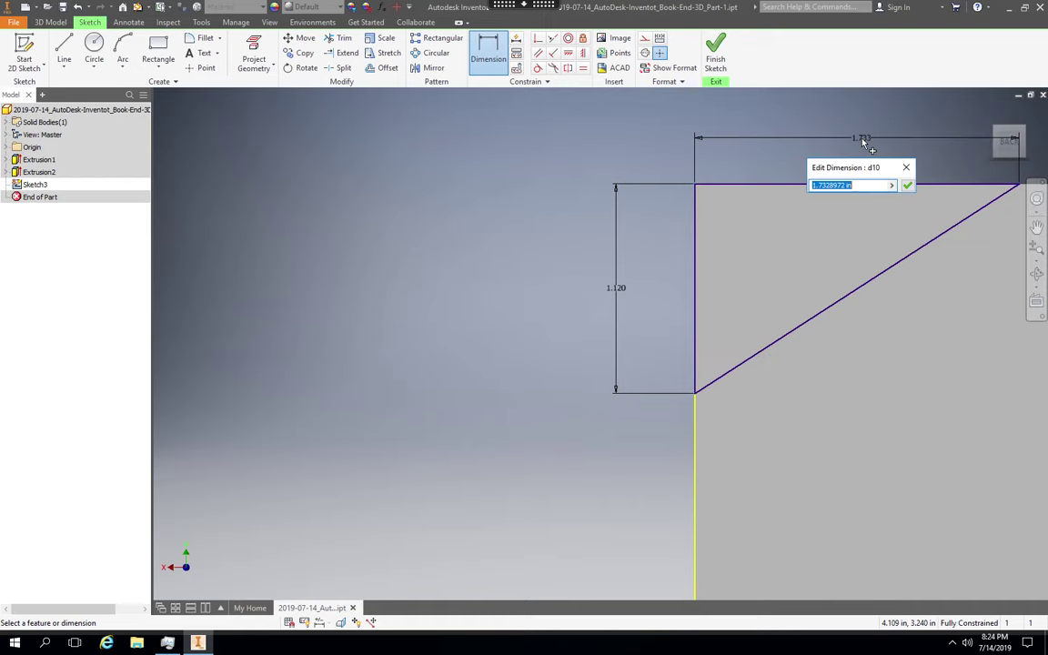
pyautogui.write('1.12')
pyautogui.press('Return')
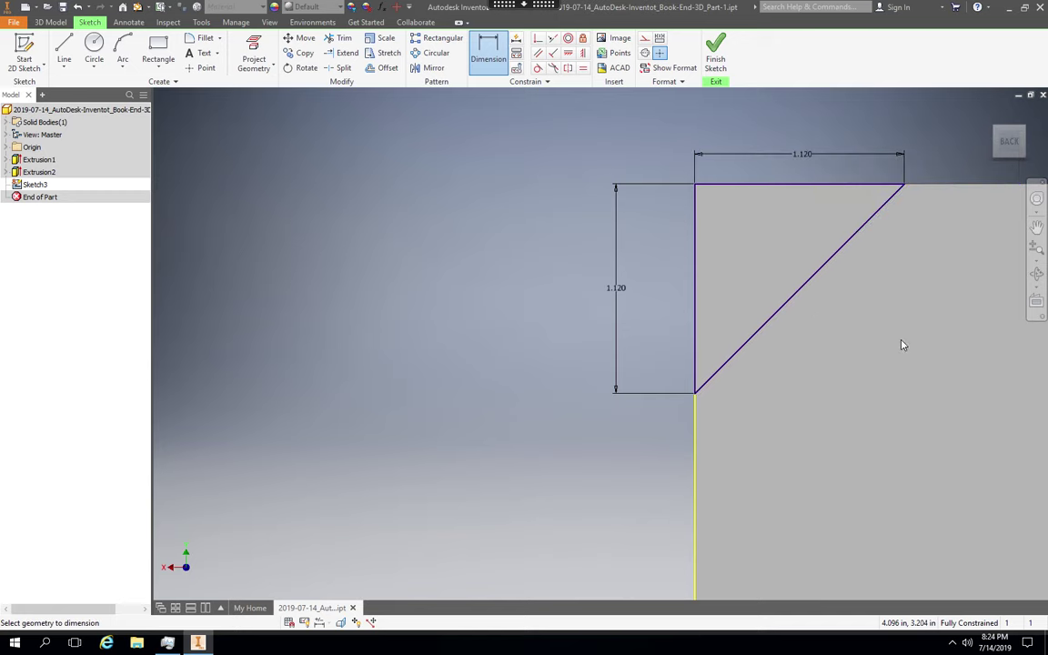
# - Draw two lines from the back face's other upper corner: about 2.36 in along the top edge and about 0.96 in down the side edge
pyautogui.click(1036, 226)
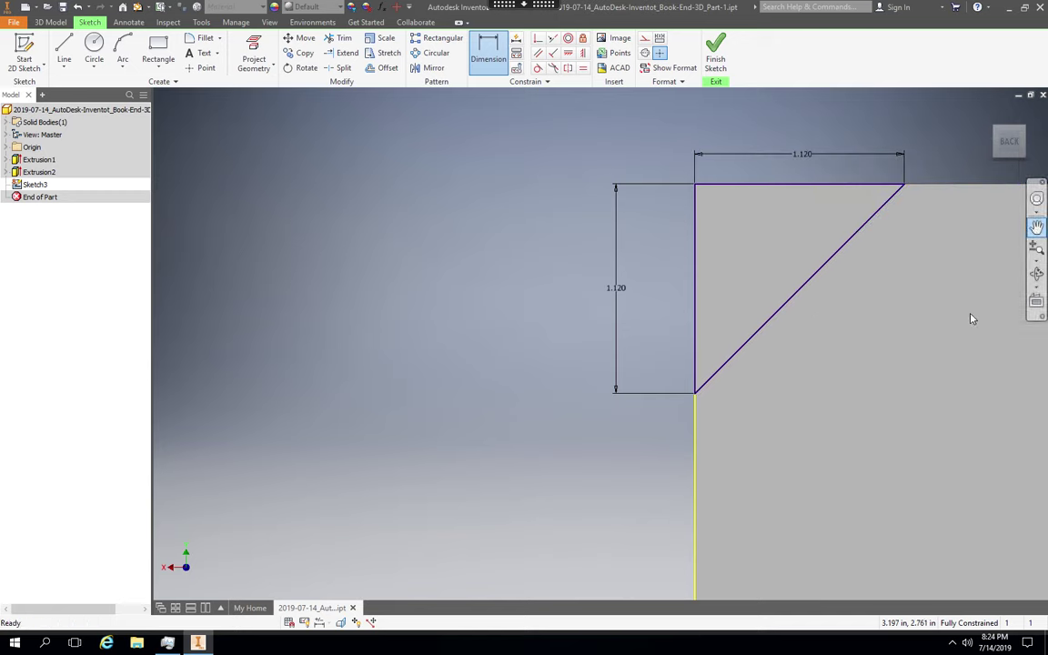
pyautogui.moveTo(575, 273)
pyautogui.mouseDown()
pyautogui.moveTo(362, 258)
pyautogui.moveTo(254, 232)
pyautogui.mouseUp()
pyautogui.moveTo(473, 293); pyautogui.dragTo(376, 275)
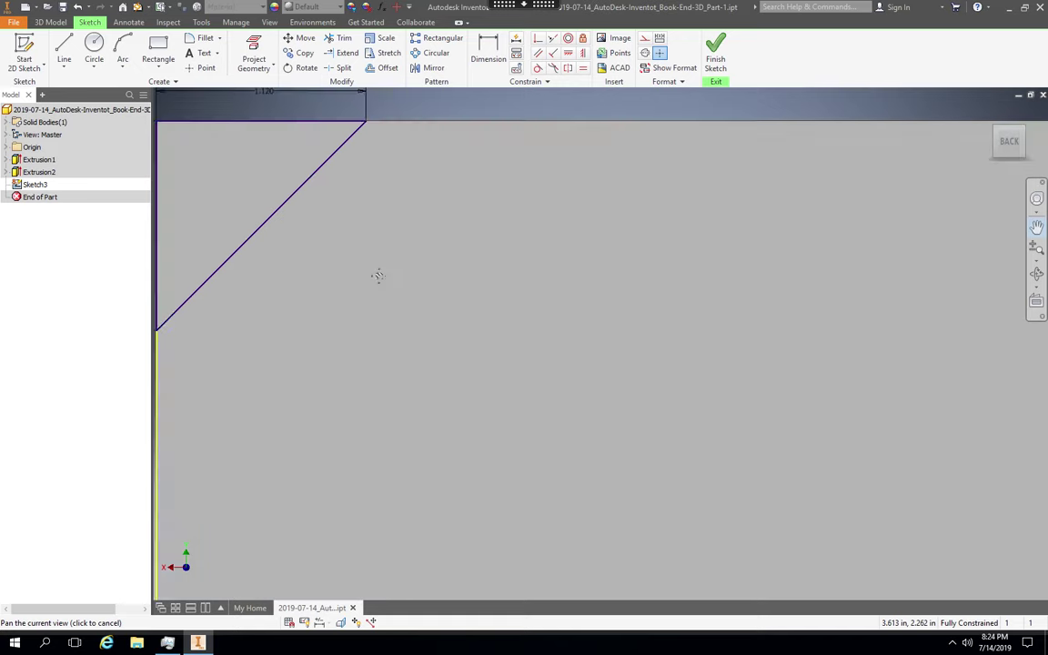
pyautogui.moveTo(444, 270)
pyautogui.mouseDown()
pyautogui.moveTo(444, 301)
pyautogui.moveTo(408, 265)
pyautogui.mouseUp()
pyautogui.moveTo(444, 299); pyautogui.dragTo(373, 227)
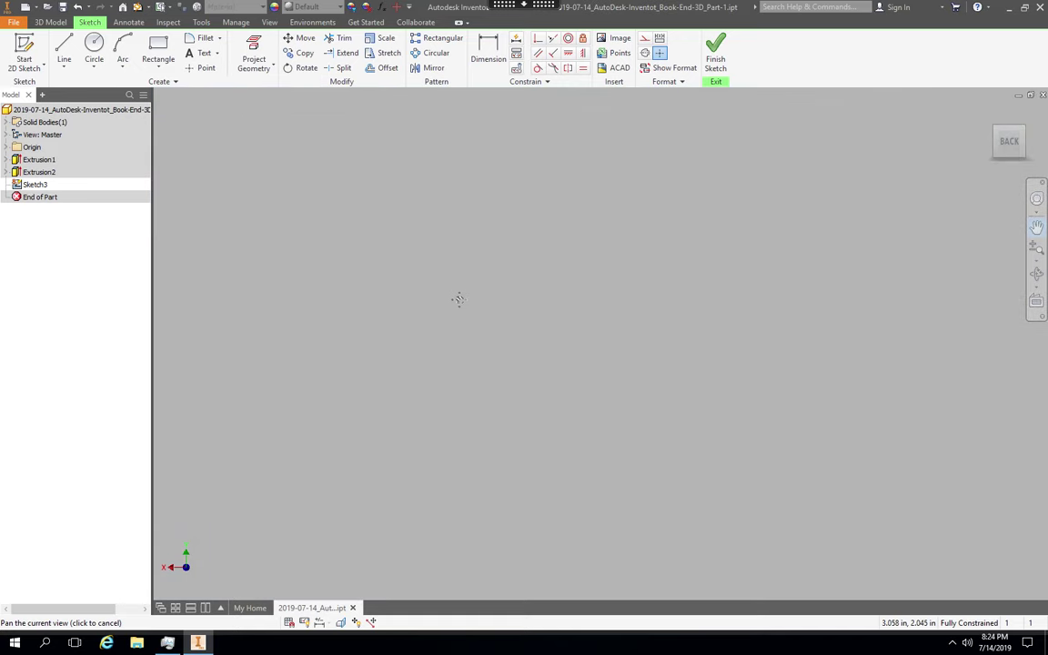
pyautogui.scroll(2, 454, 302)
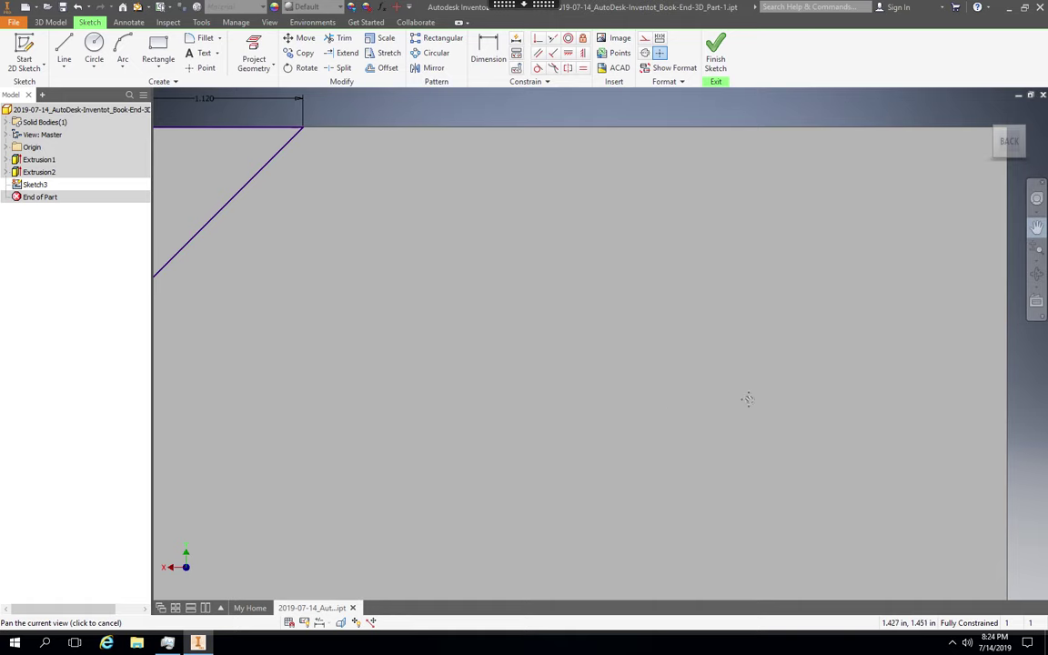
pyautogui.moveTo(623, 386); pyautogui.dragTo(599, 391)
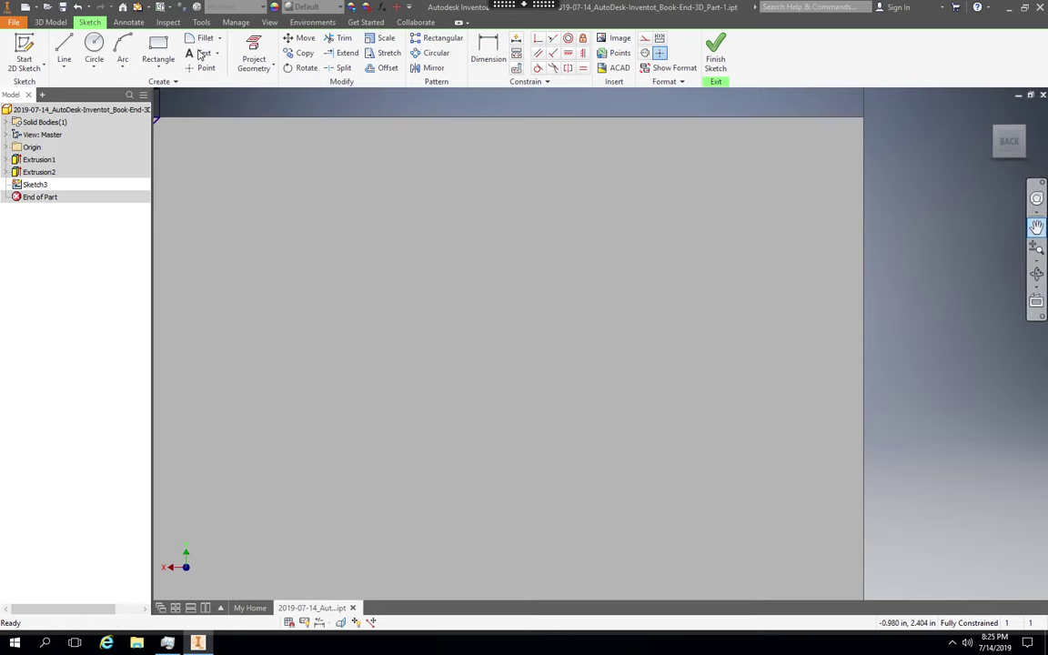
pyautogui.click(68, 56)
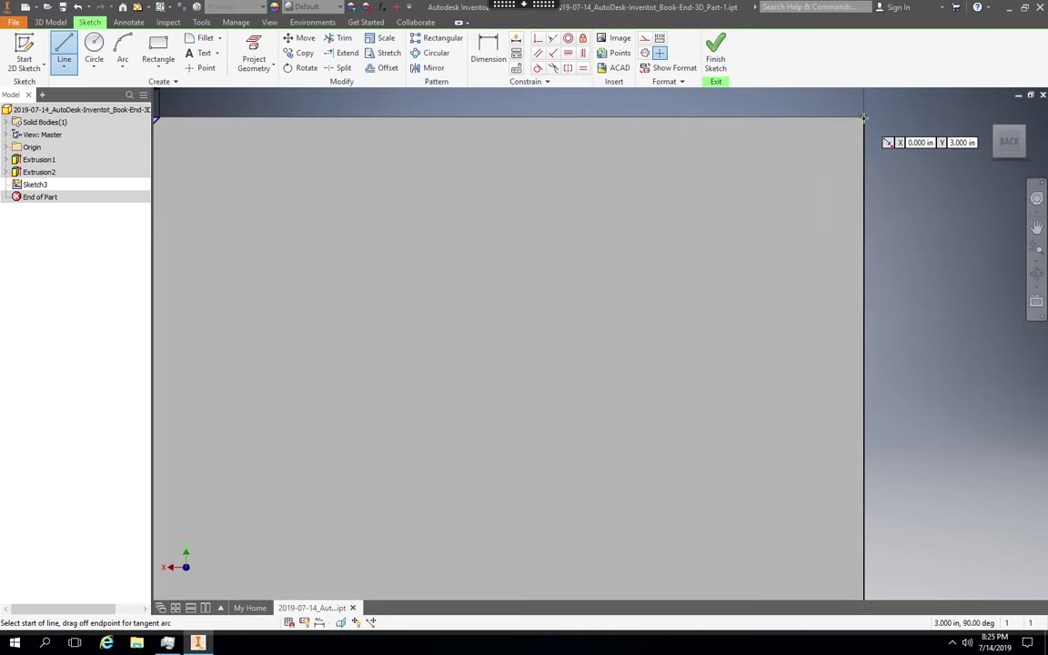
pyautogui.click(863, 118)
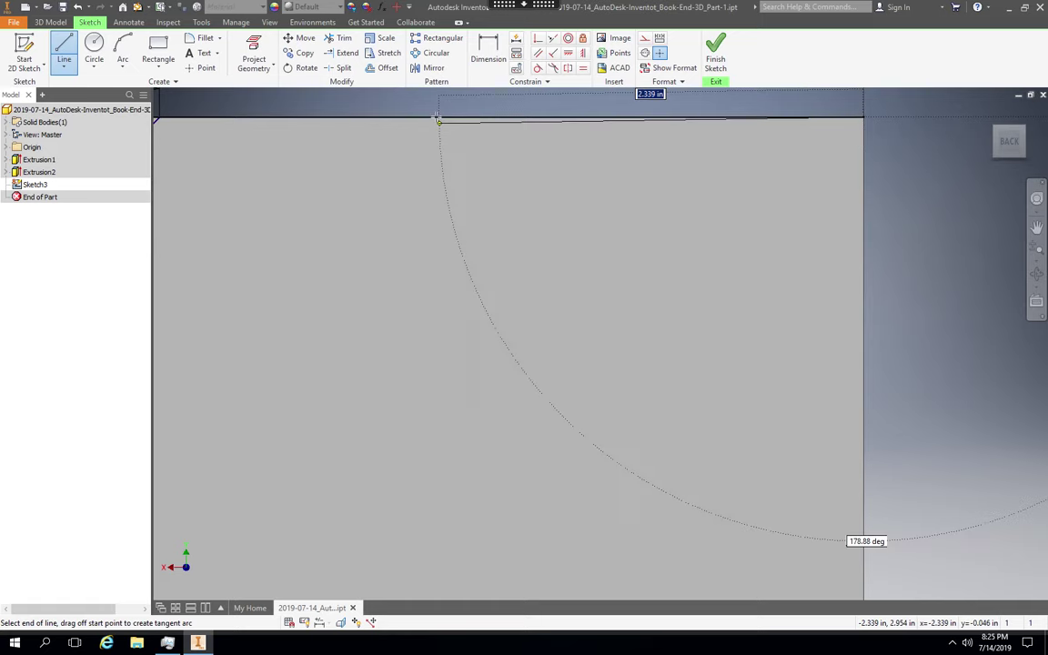
pyautogui.doubleClick(436, 117)
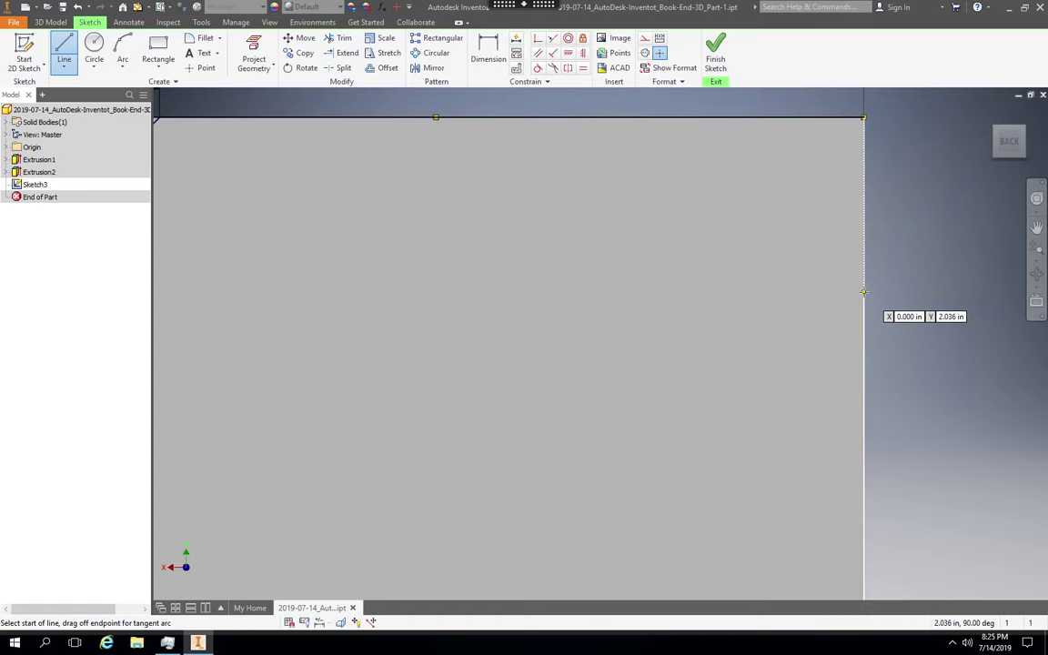
pyautogui.click(864, 292)
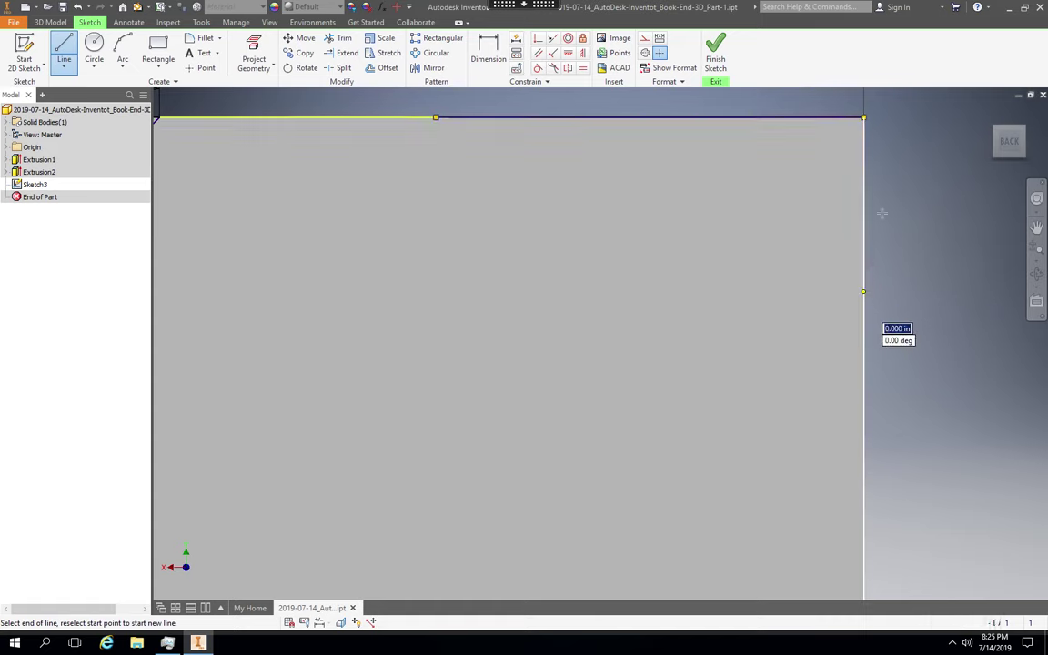
pyautogui.click(864, 117)
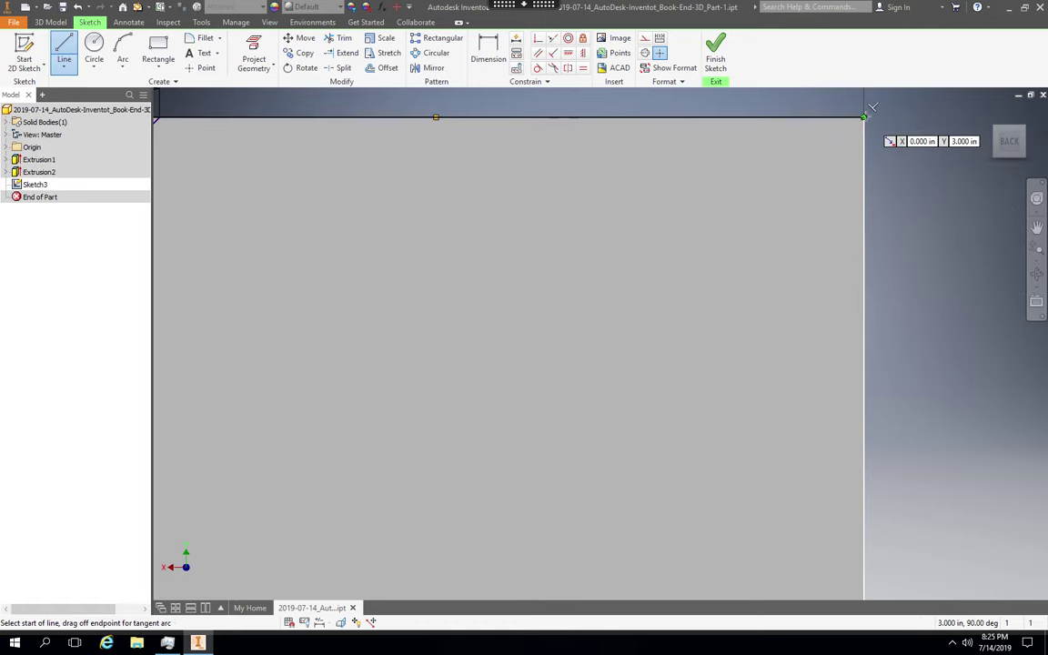
# - Dimension the new line along the top edge of the back face as 1.12 in
pyautogui.click(489, 58)
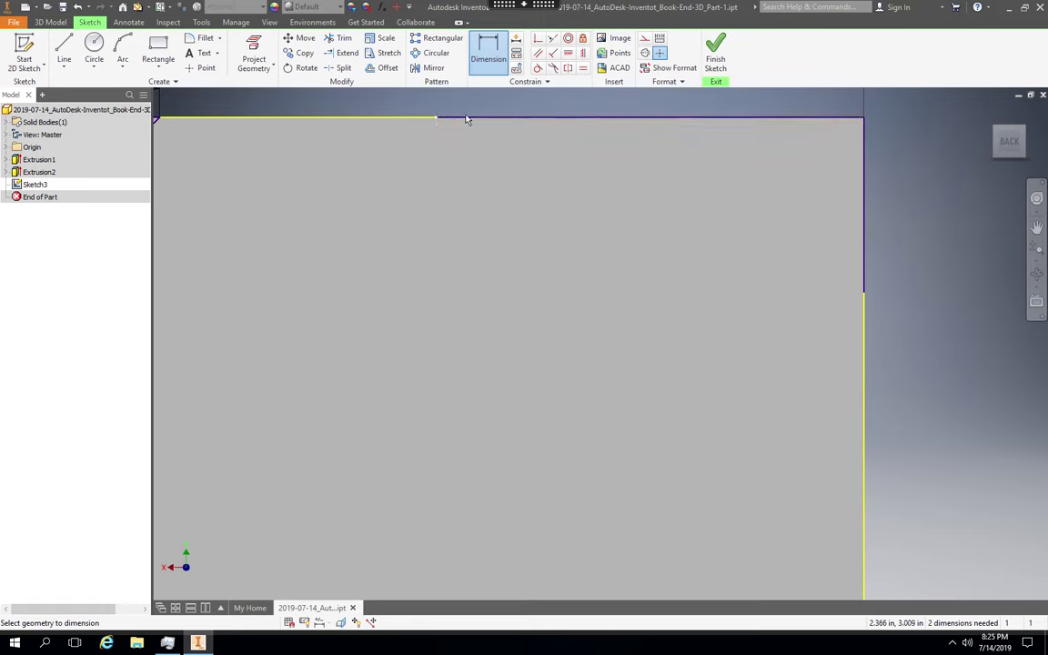
pyautogui.click(857, 117)
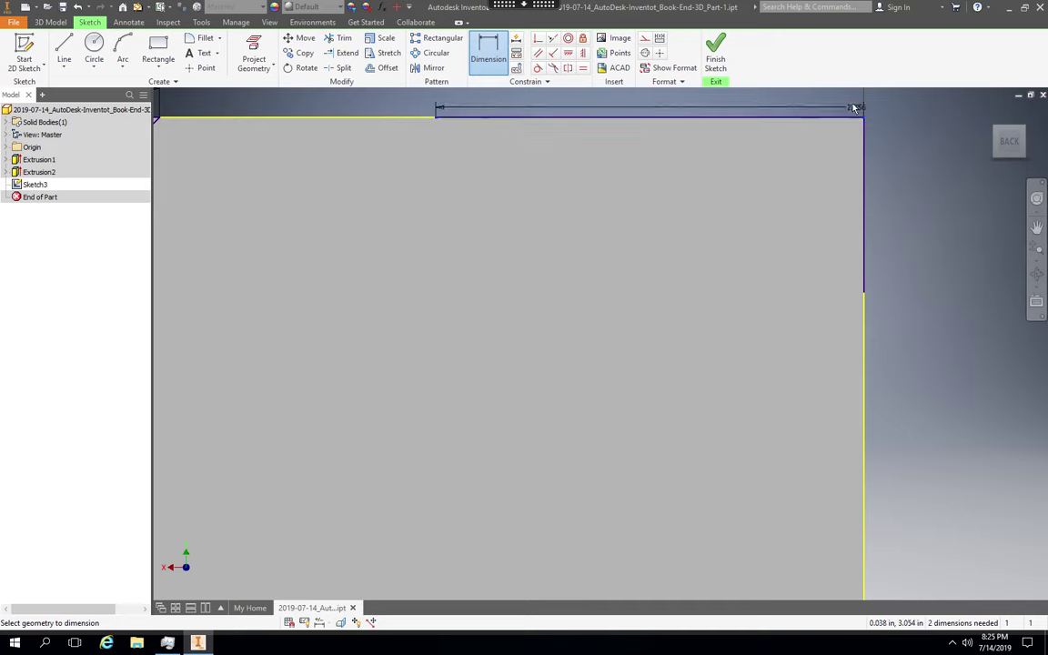
pyautogui.click(758, 98)
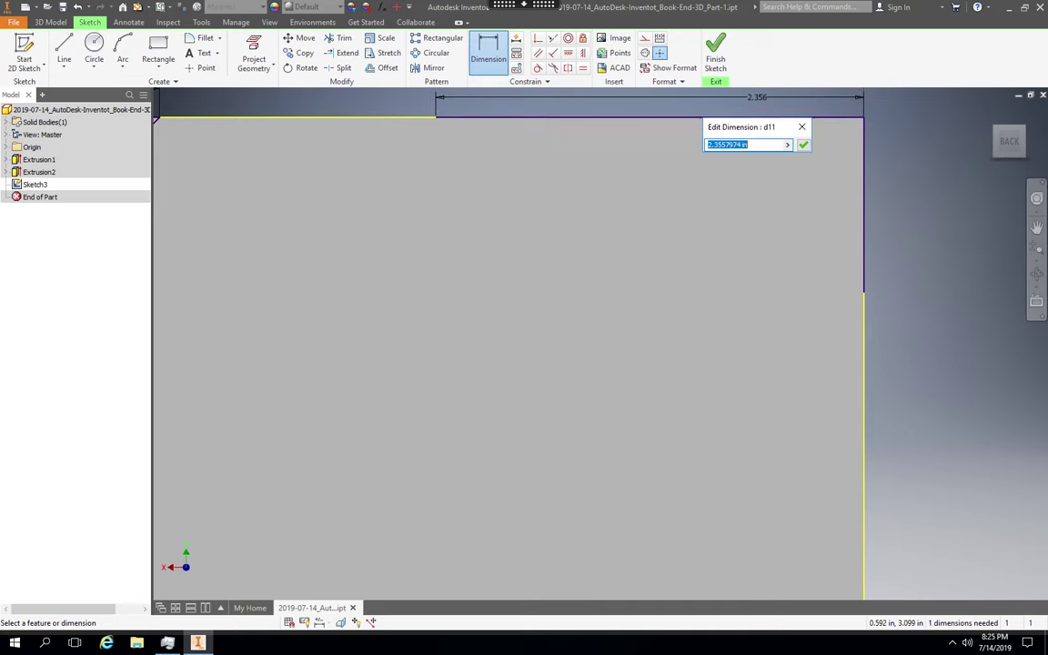
pyautogui.write('1')
pyautogui.write('2')
pyautogui.press('Return')
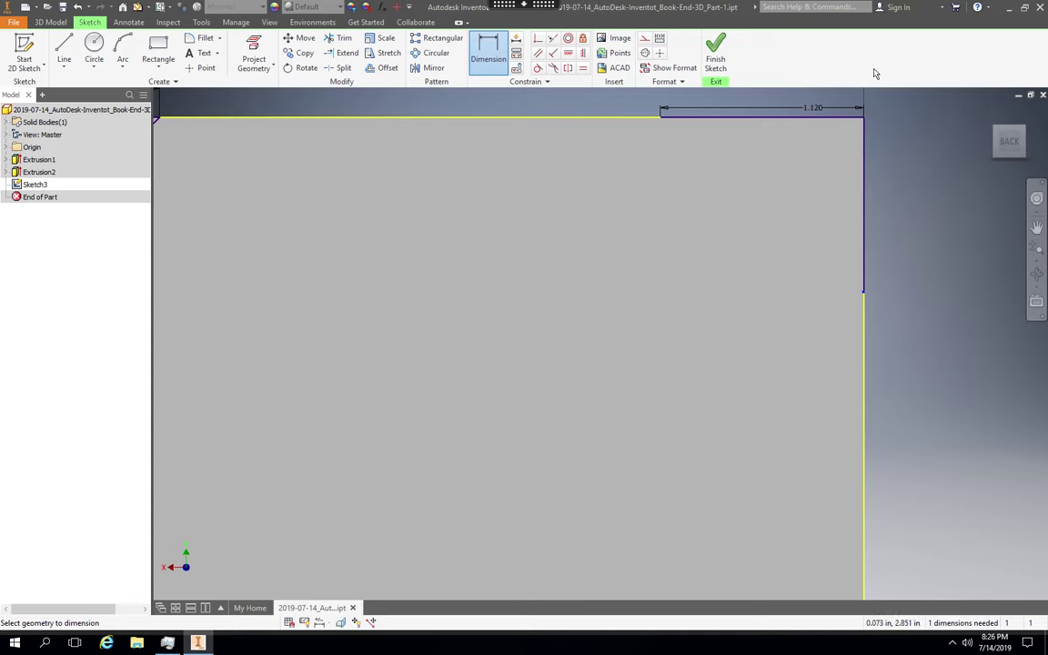
# - Dimension the new vertical line down the side edge of the back face as 1.12 in
pyautogui.click(865, 119)
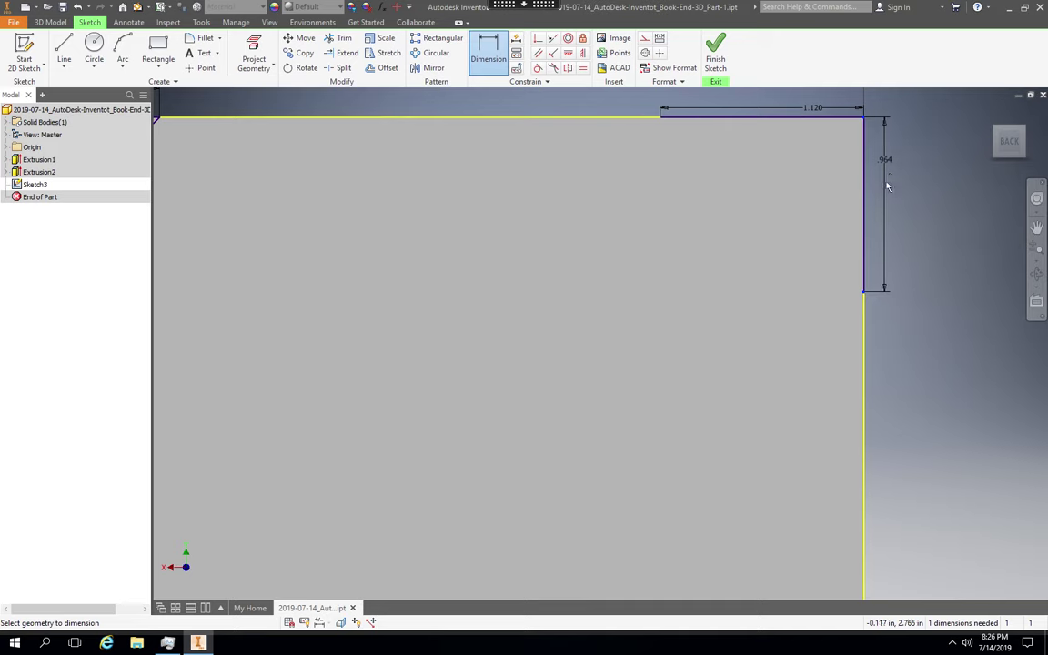
pyautogui.click(889, 187)
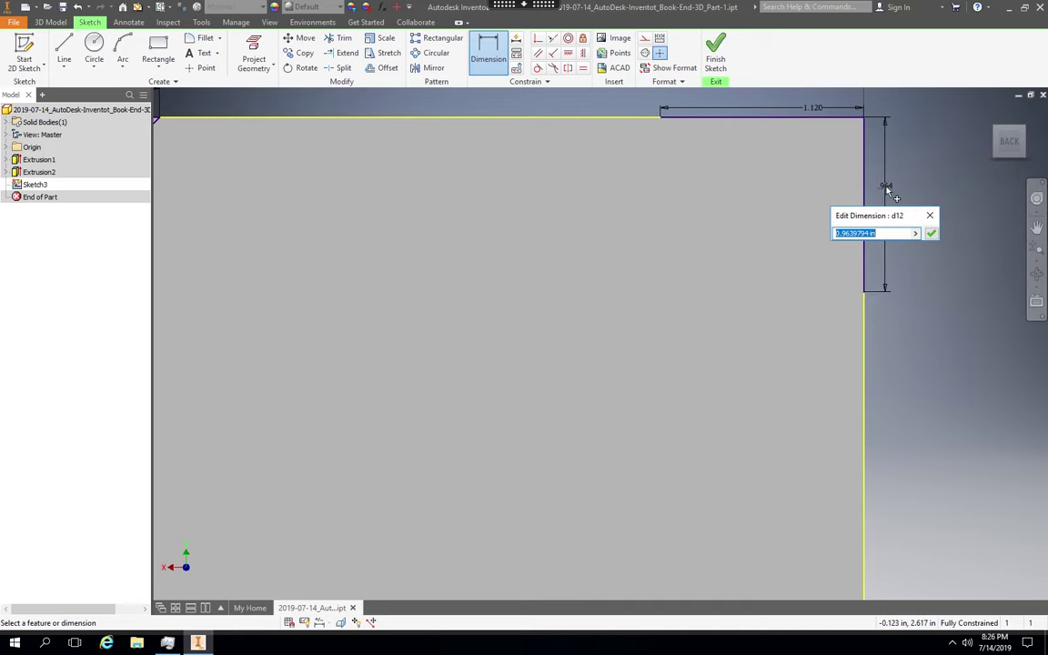
pyautogui.write('1.12')
pyautogui.press('Return')
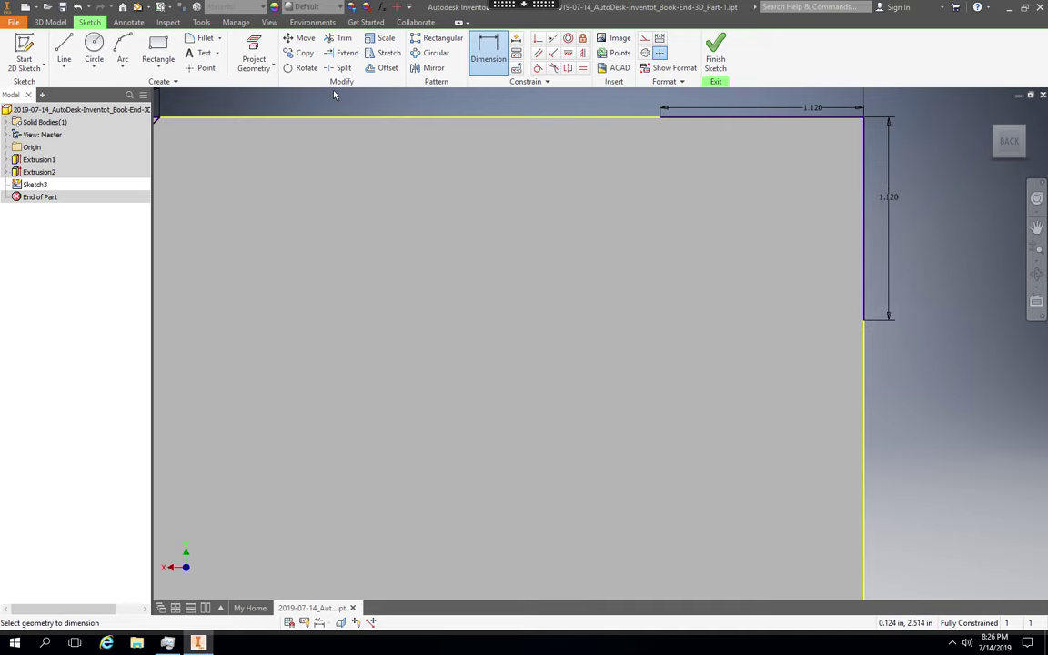
# - Close the second corner triangle with a diagonal line between the free ends of its two edges, and finish the sketch
pyautogui.click(66, 59)
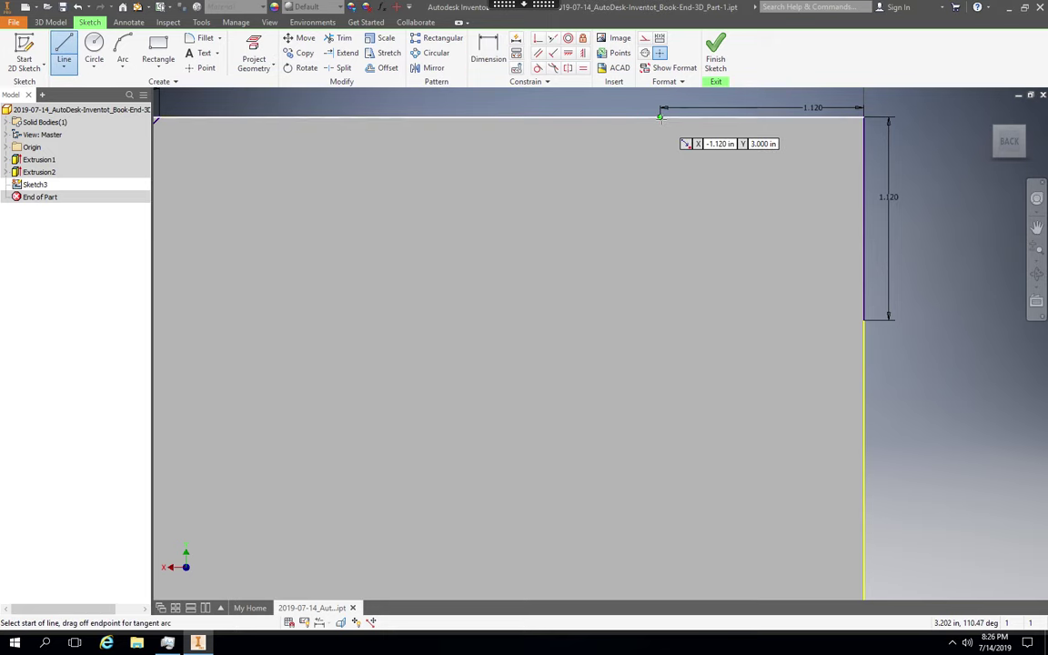
pyautogui.click(662, 116)
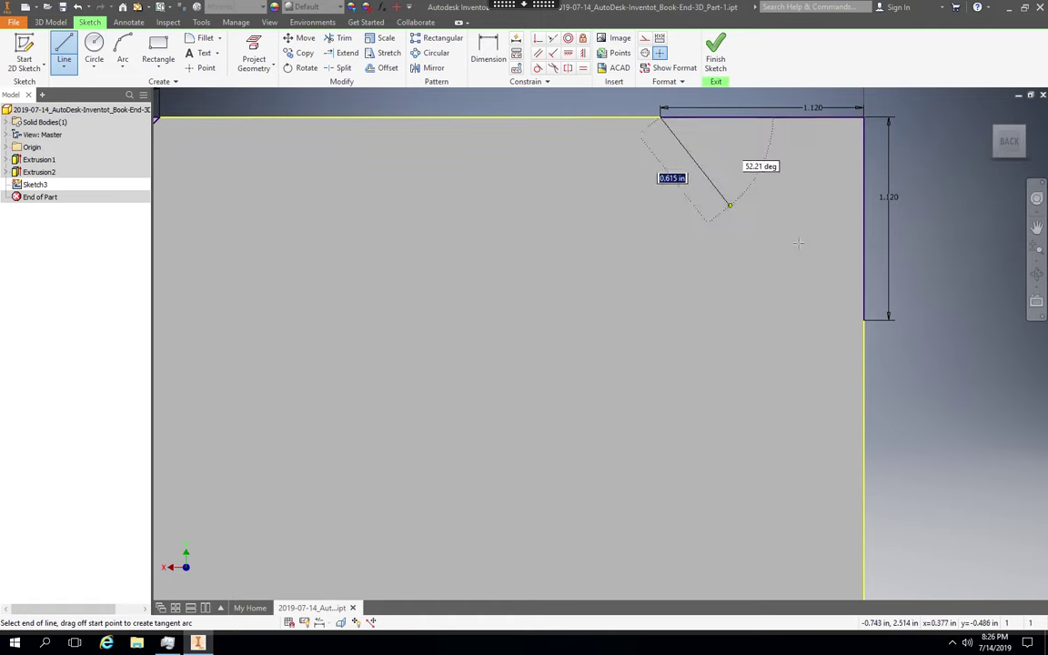
pyautogui.click(862, 319)
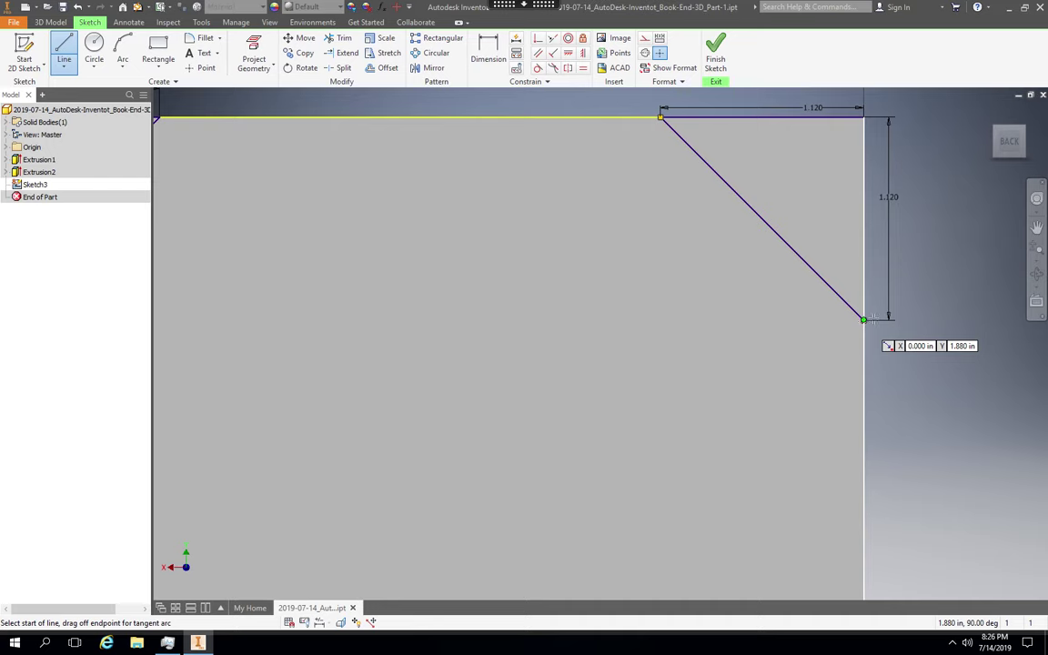
pyautogui.click(715, 60)
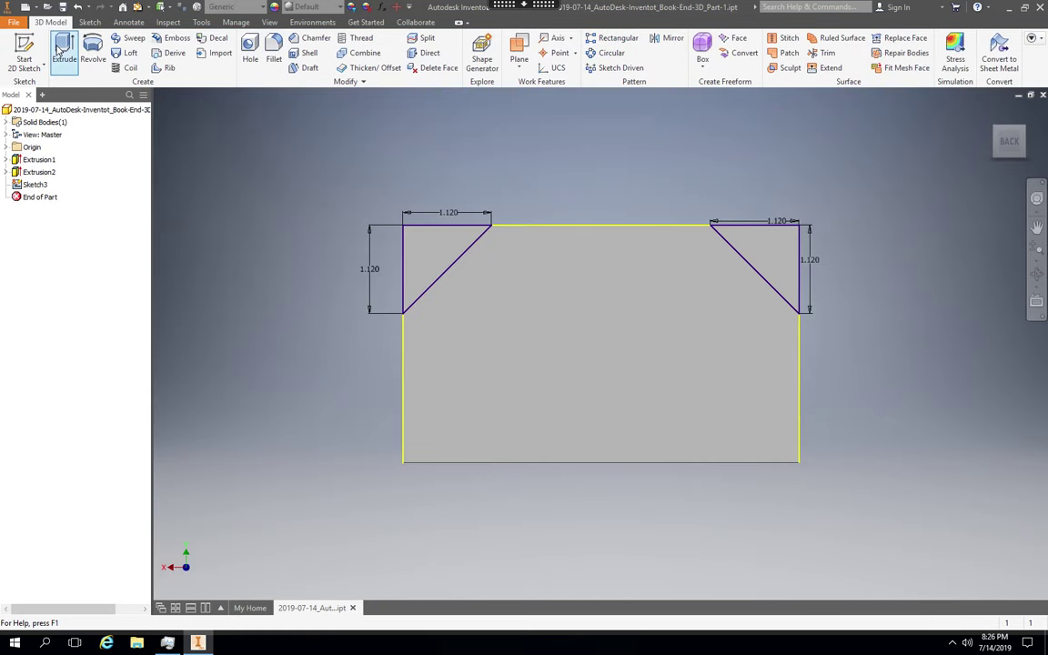
# - Cut both corner triangles through the whole block with an Extrude cut, using the All extent
pyautogui.click(61, 52)
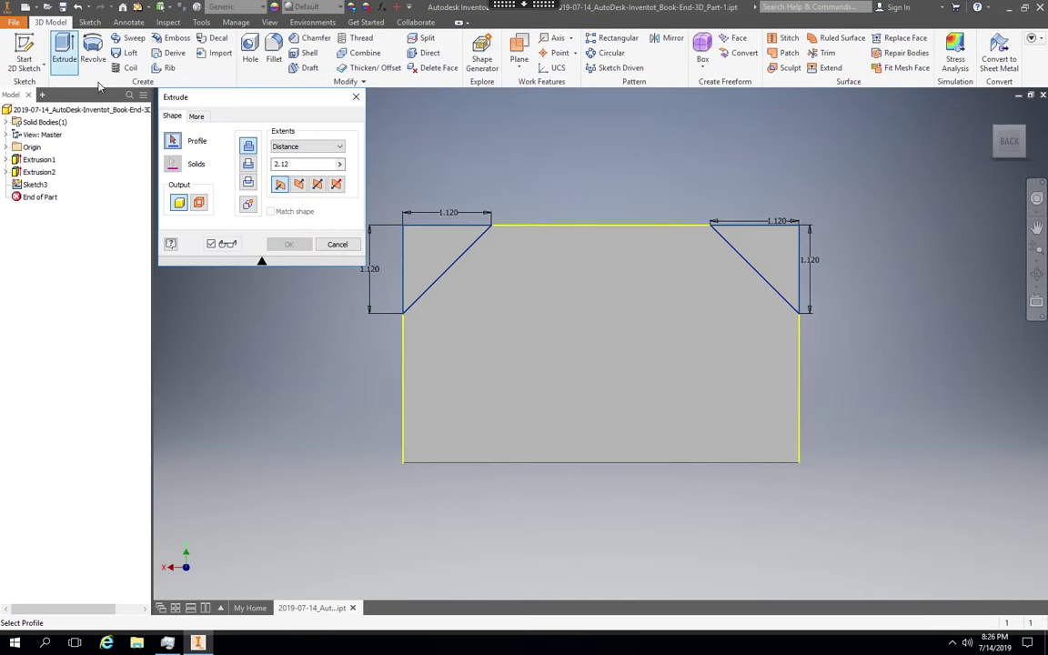
pyautogui.click(438, 260)
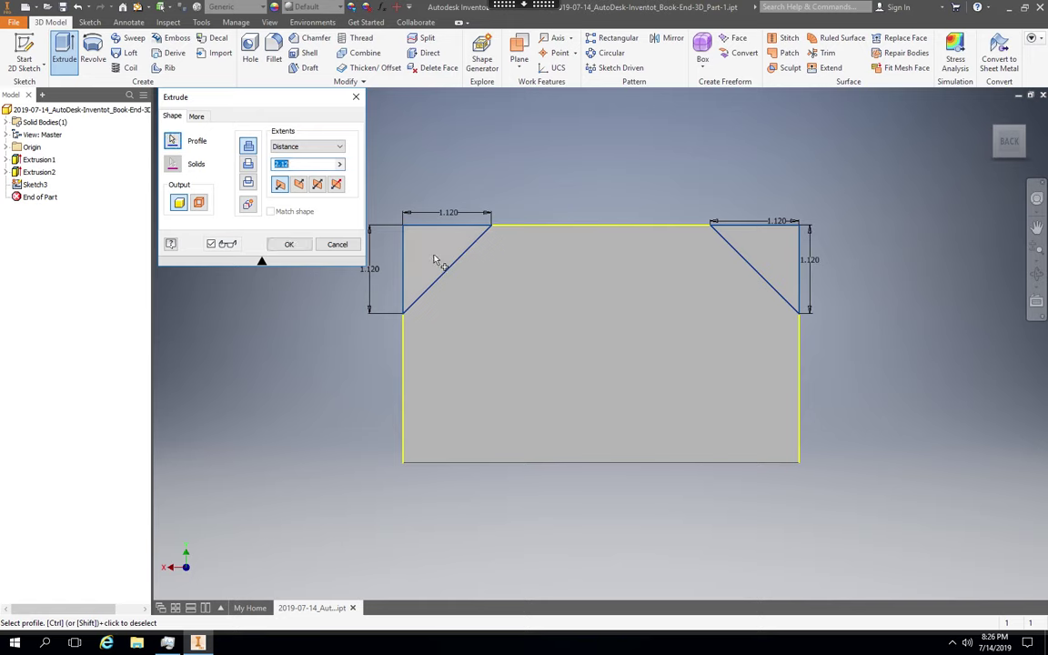
pyautogui.click(779, 263)
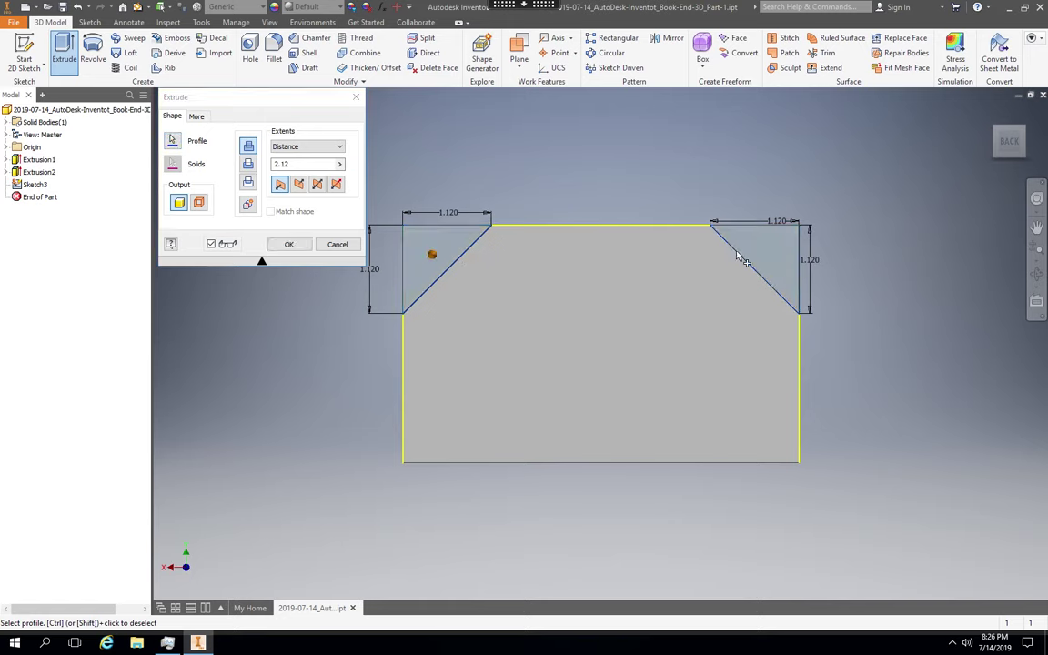
pyautogui.click(249, 163)
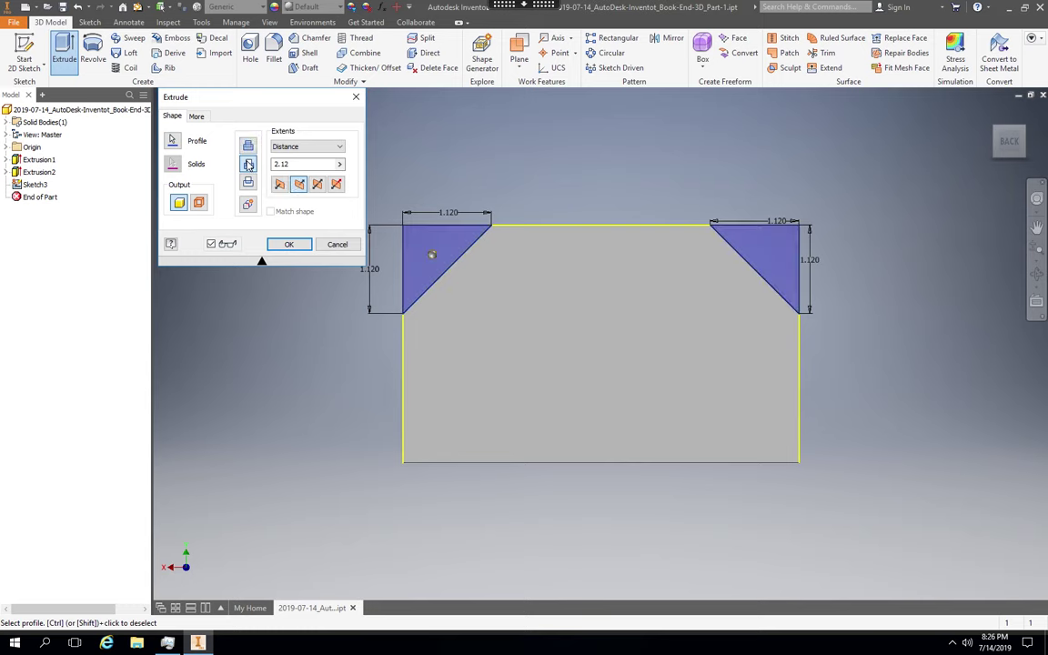
pyautogui.click(293, 149)
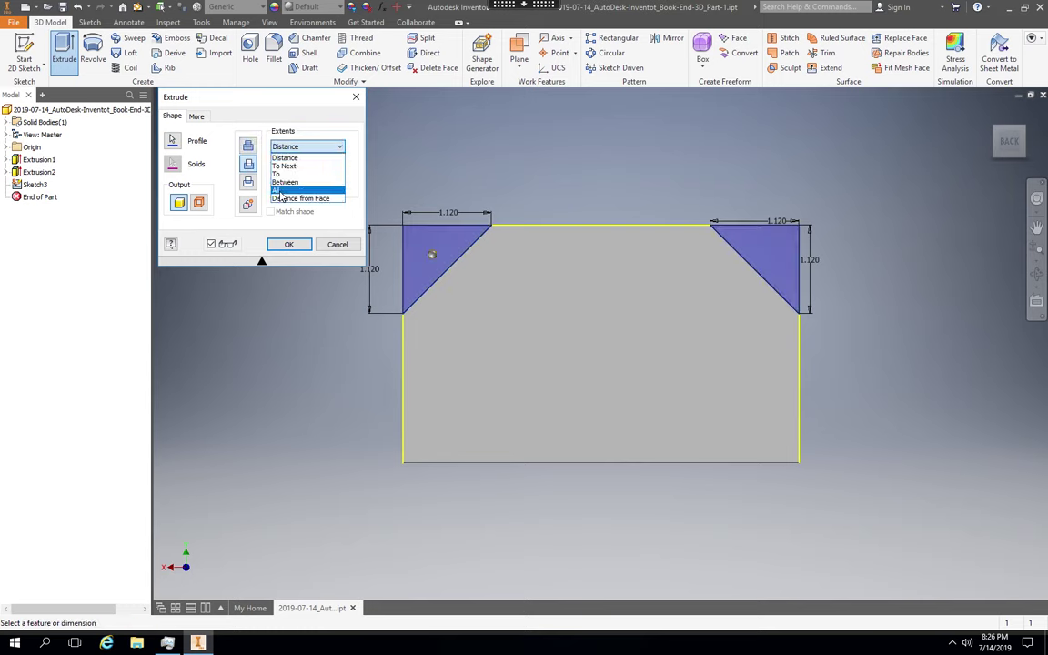
pyautogui.click(281, 191)
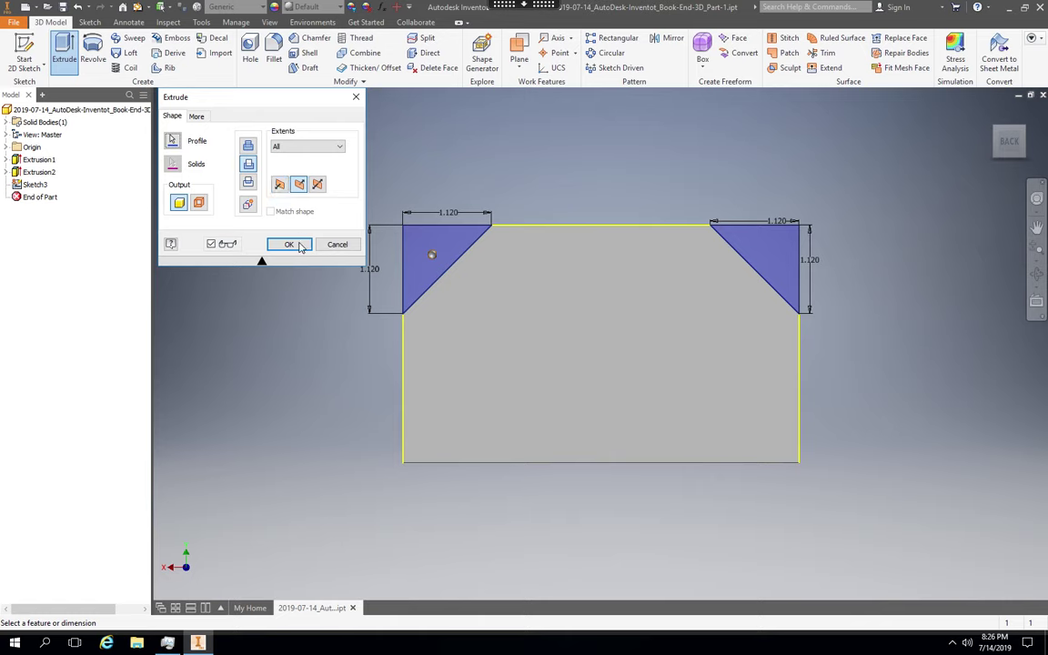
pyautogui.click(289, 245)
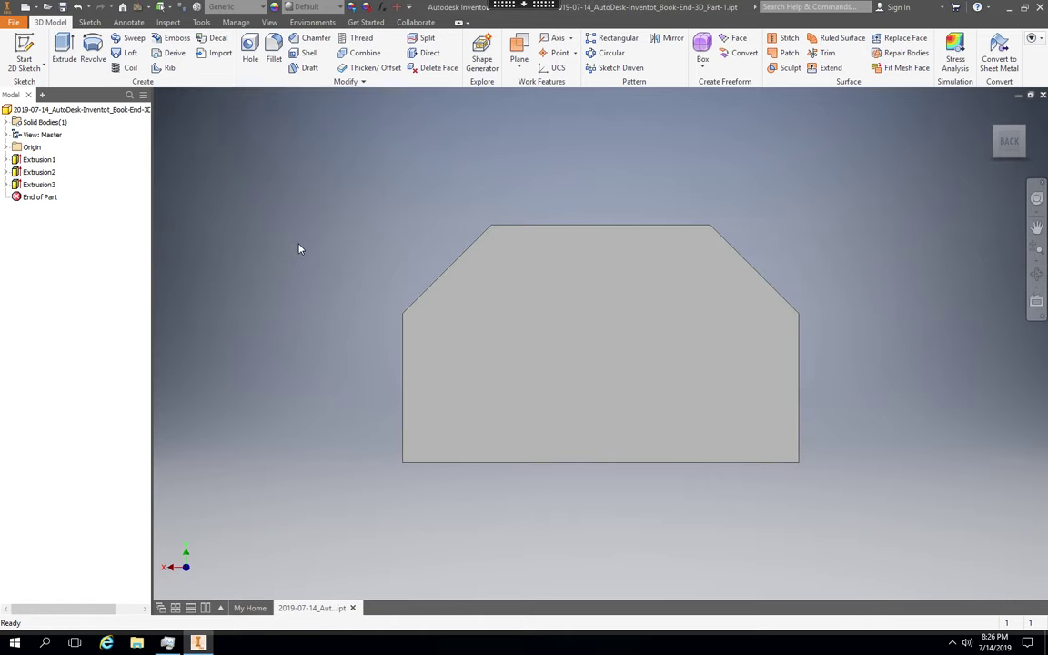
# - Check the cut block from the right and front sides and save the part file
pyautogui.moveTo(1004, 147)
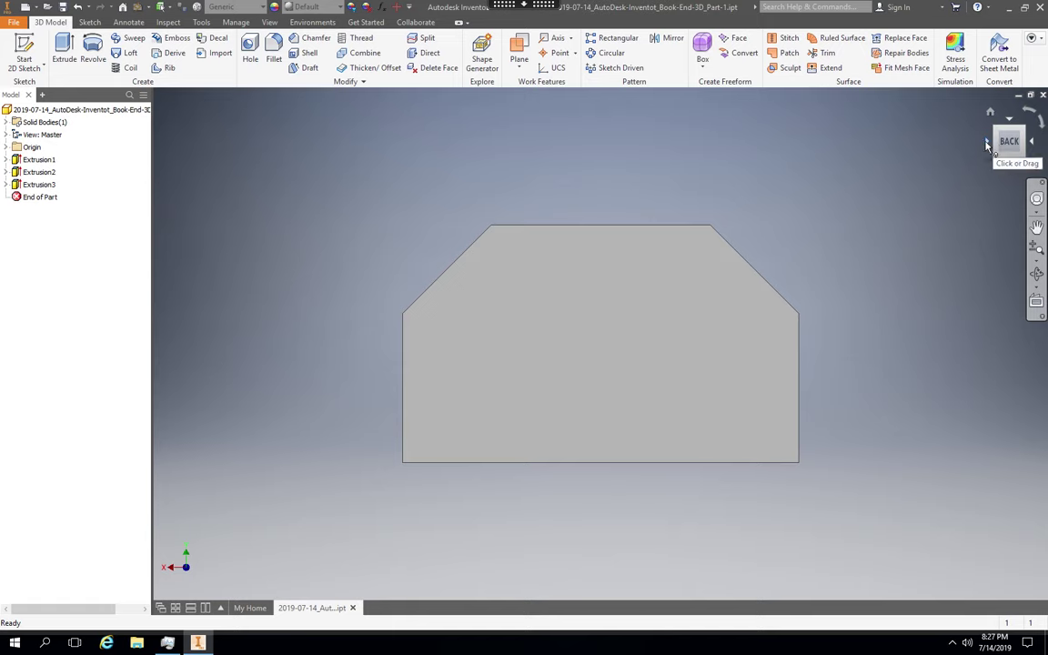
pyautogui.click(987, 145)
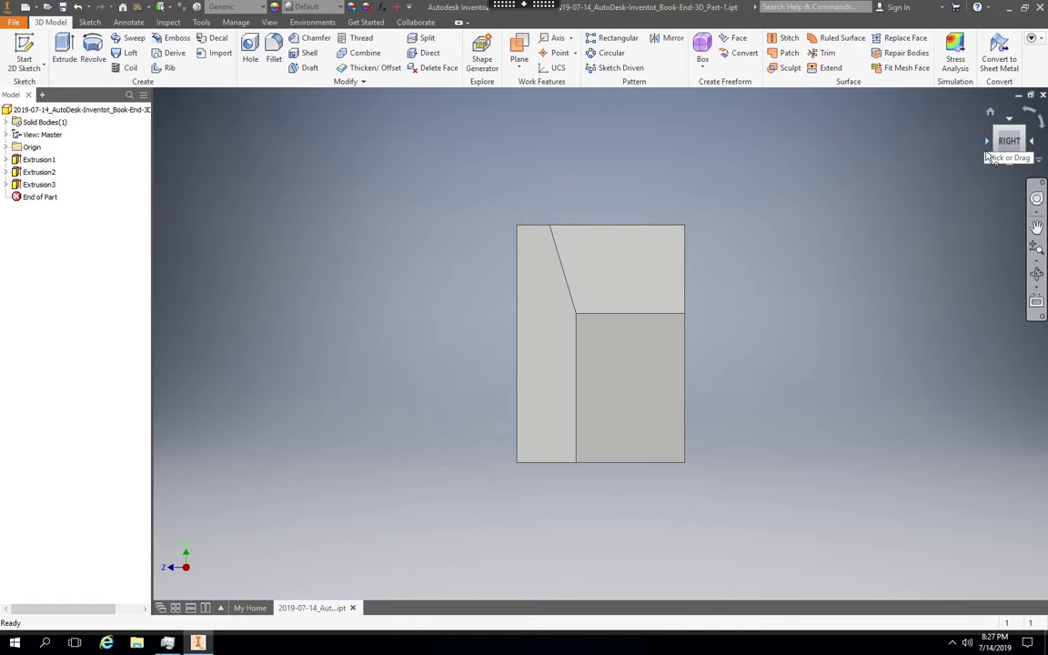
pyautogui.moveTo(987, 172)
pyautogui.click(998, 143)
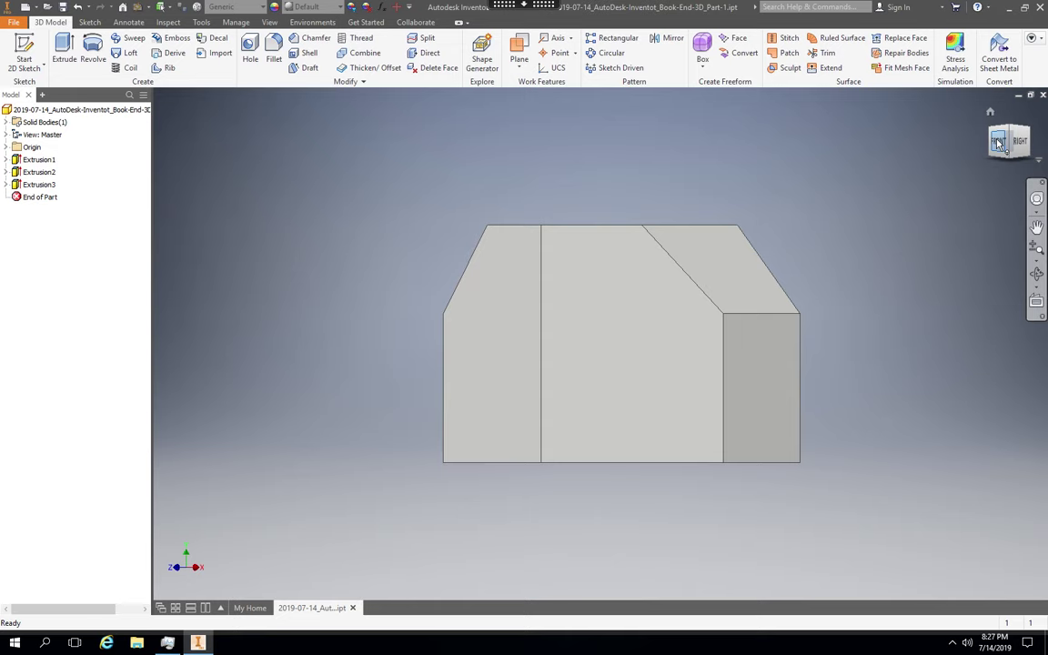
pyautogui.click(13, 22)
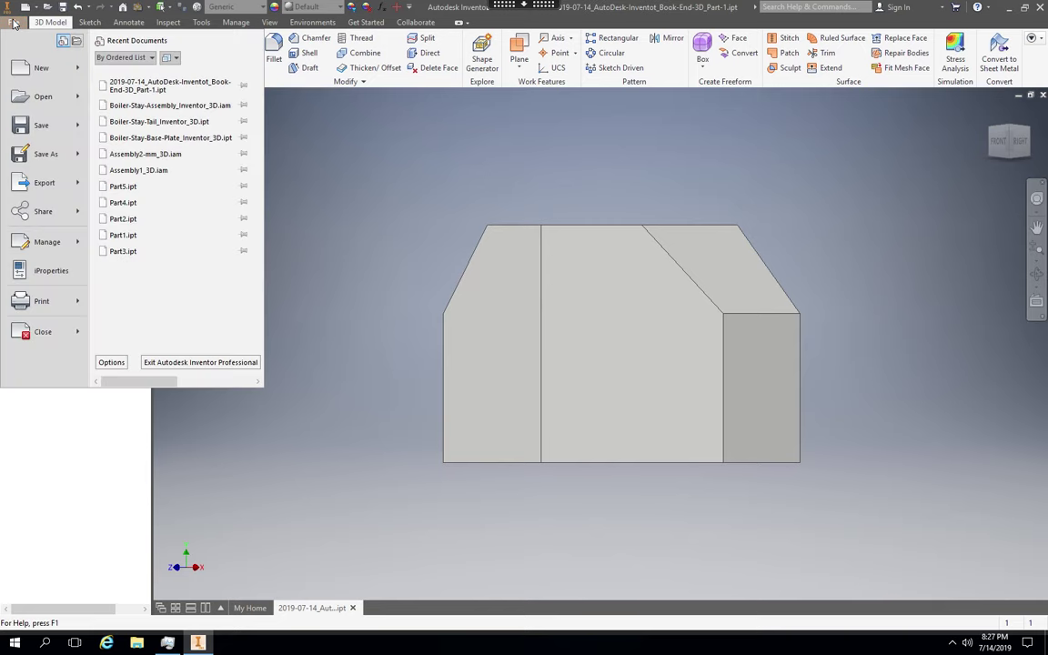
pyautogui.click(40, 127)
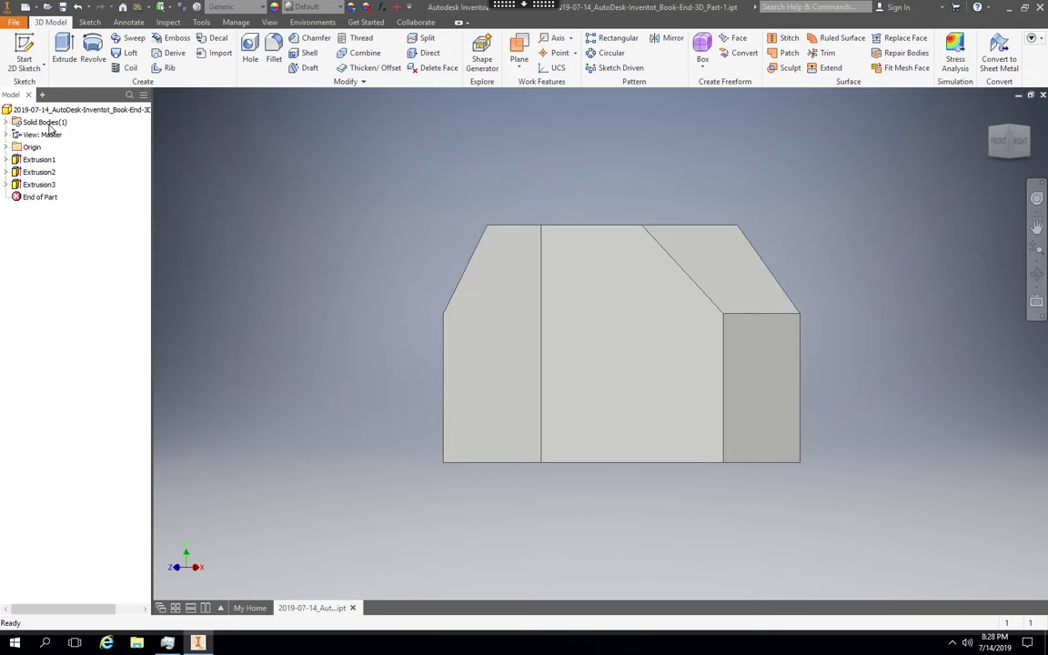
# - Create a new inch part file from the English Standard (in).ipt template
pyautogui.click(514, 247)
pyautogui.keyDown('shift'); pyautogui.moveTo(1006, 178); pyautogui.dragTo(997, 186, button='middle'); pyautogui.keyUp('shift')
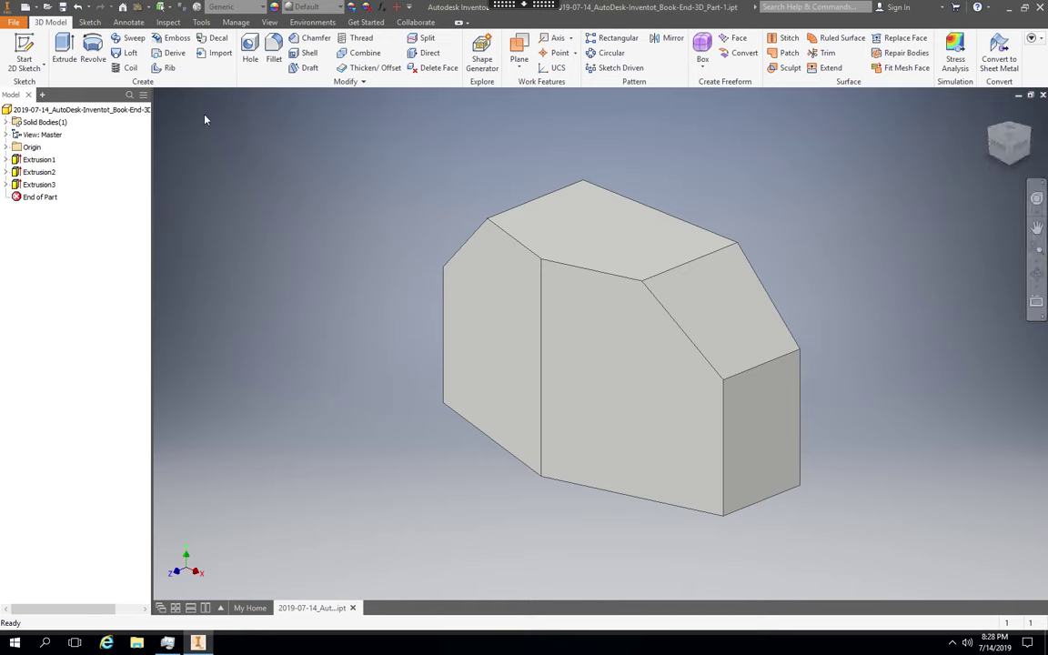
pyautogui.click(14, 23)
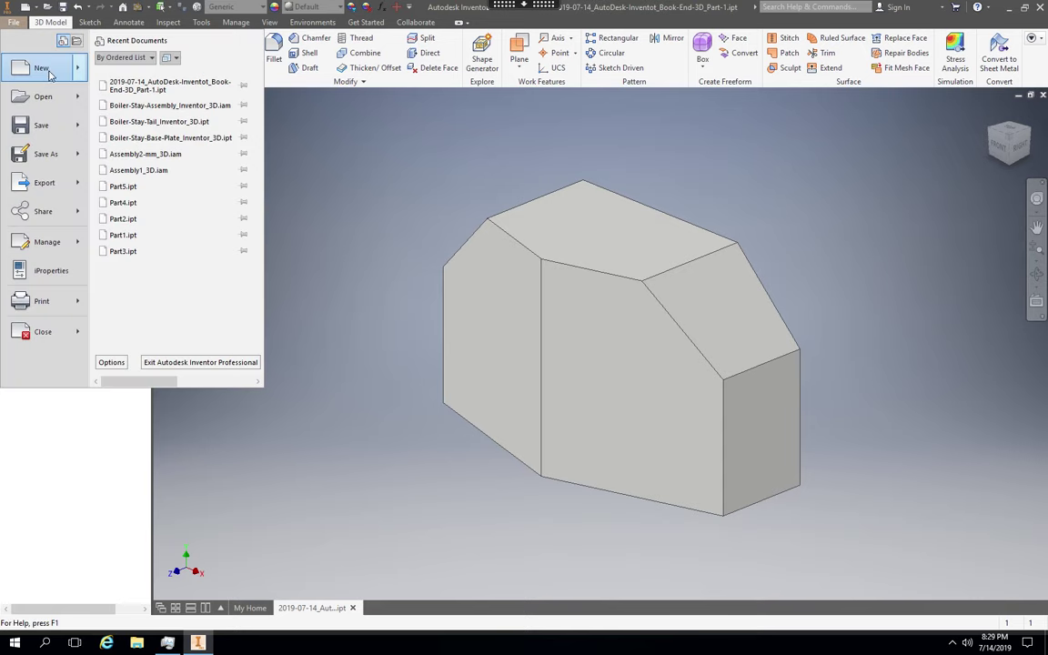
pyautogui.moveTo(80, 71)
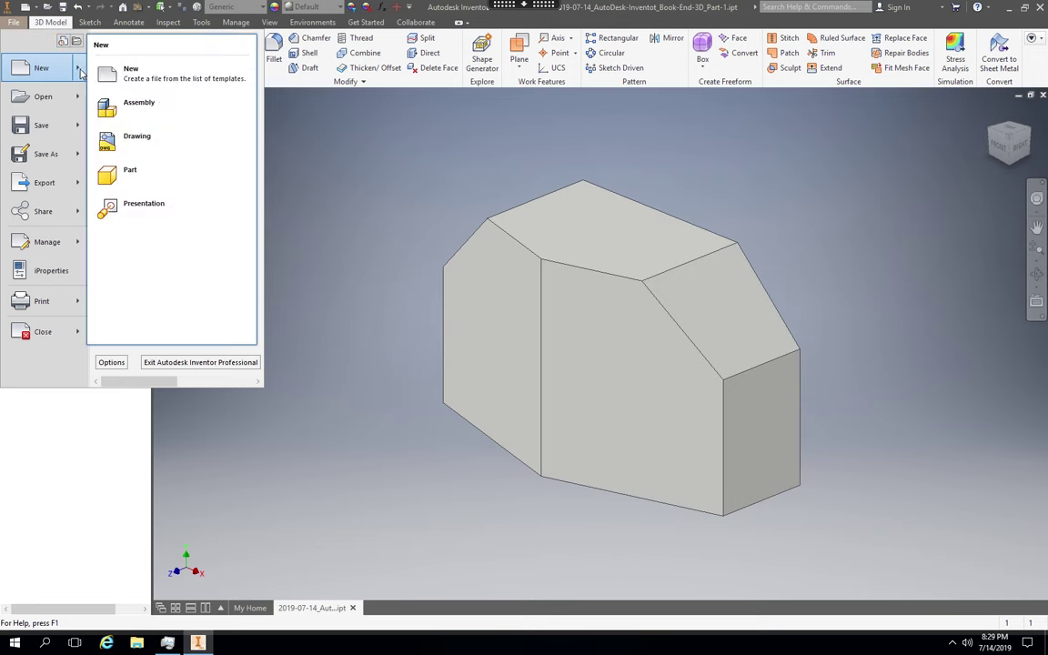
pyautogui.click(168, 82)
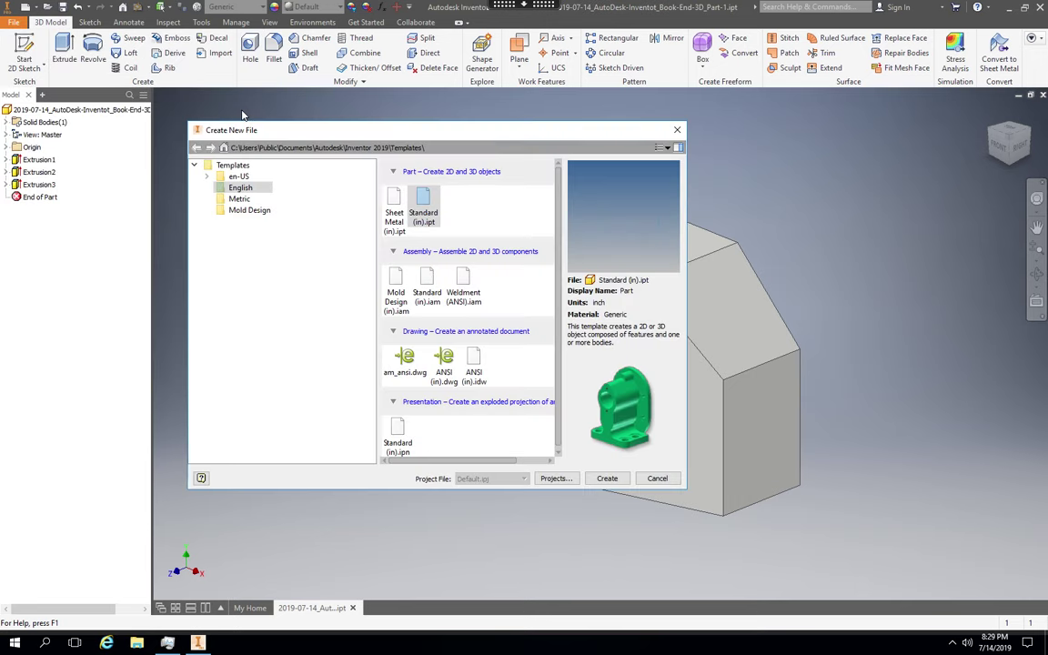
pyautogui.click(429, 206)
pyautogui.doubleClick(429, 205)
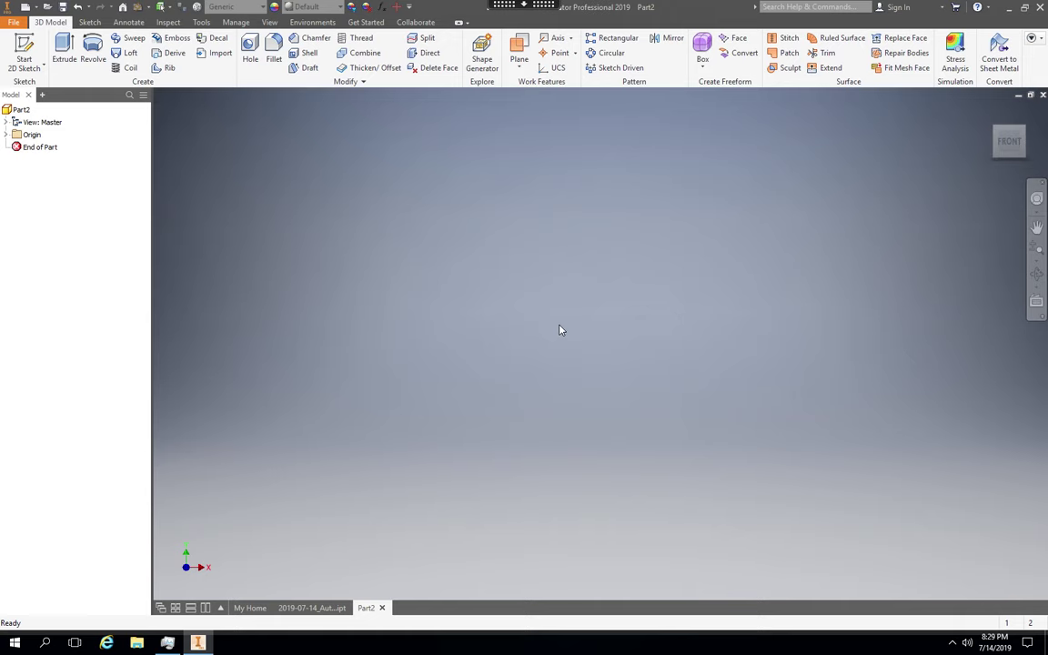
# - Save the new part as 2019-07-14_AutoDesk-Inventot_Book-End-3D_Part-2.ipt in the inventor folder, reusing the first part's file name
pyautogui.click(14, 26)
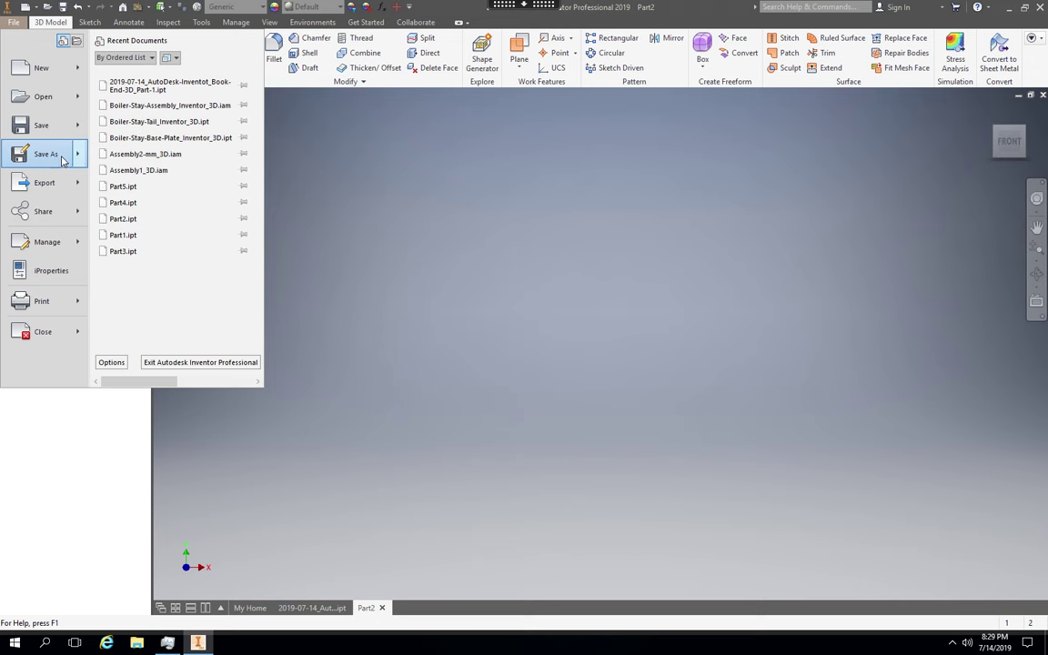
pyautogui.click(61, 156)
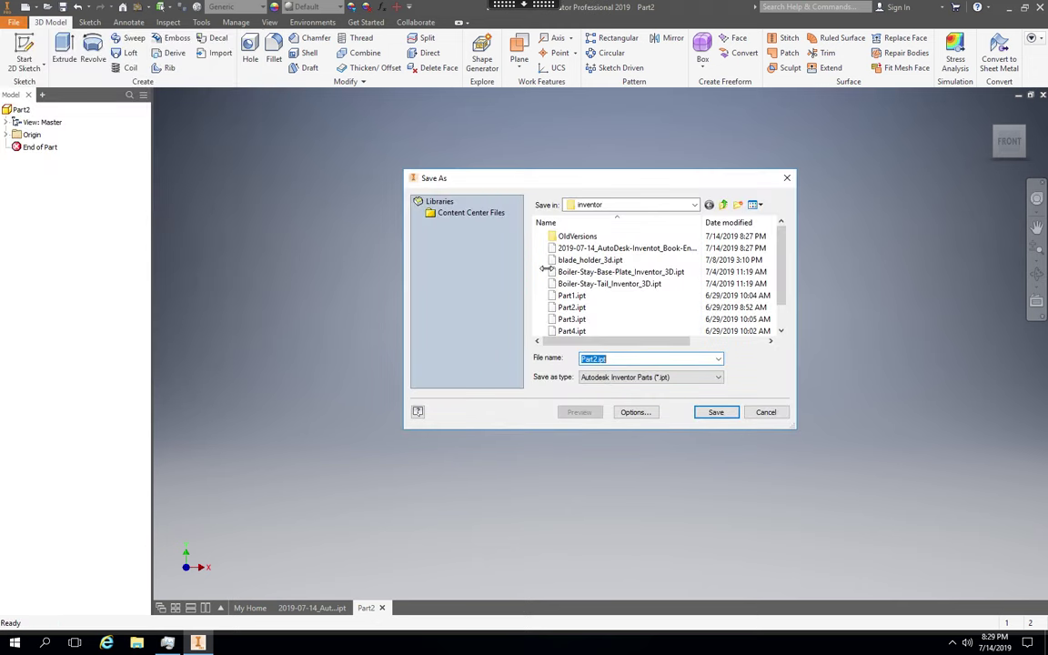
pyautogui.click(627, 248)
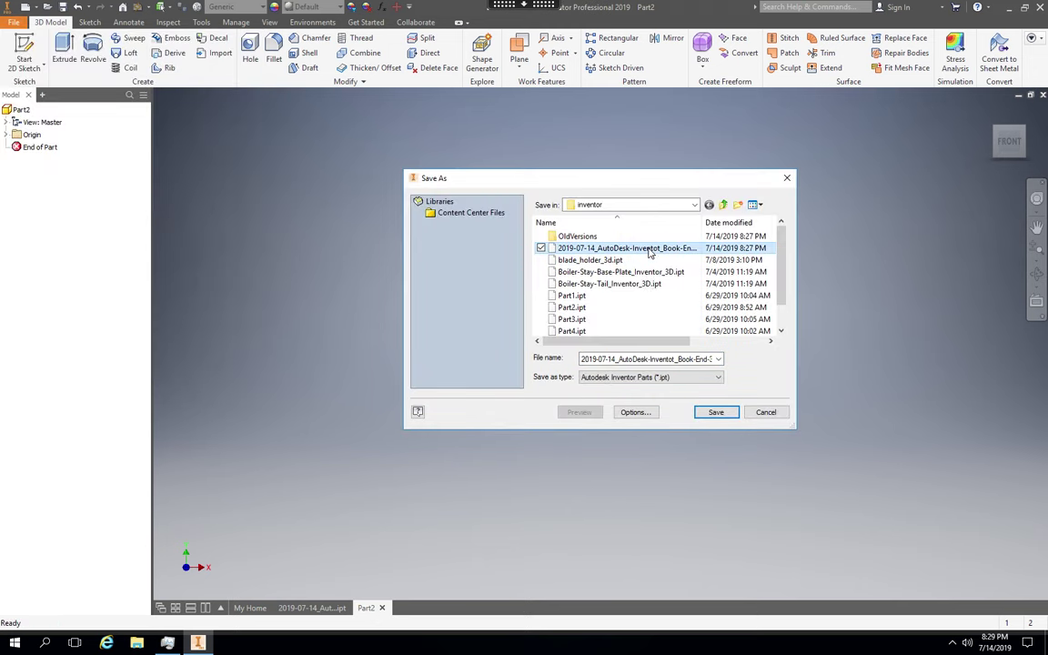
pyautogui.doubleClick(651, 358)
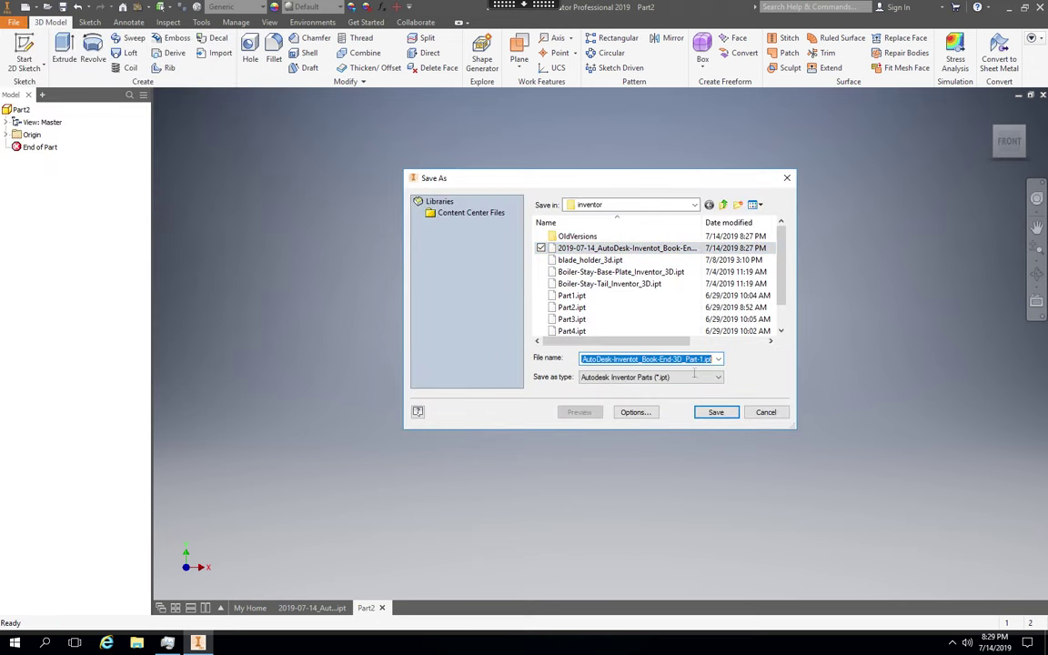
pyautogui.press('End')
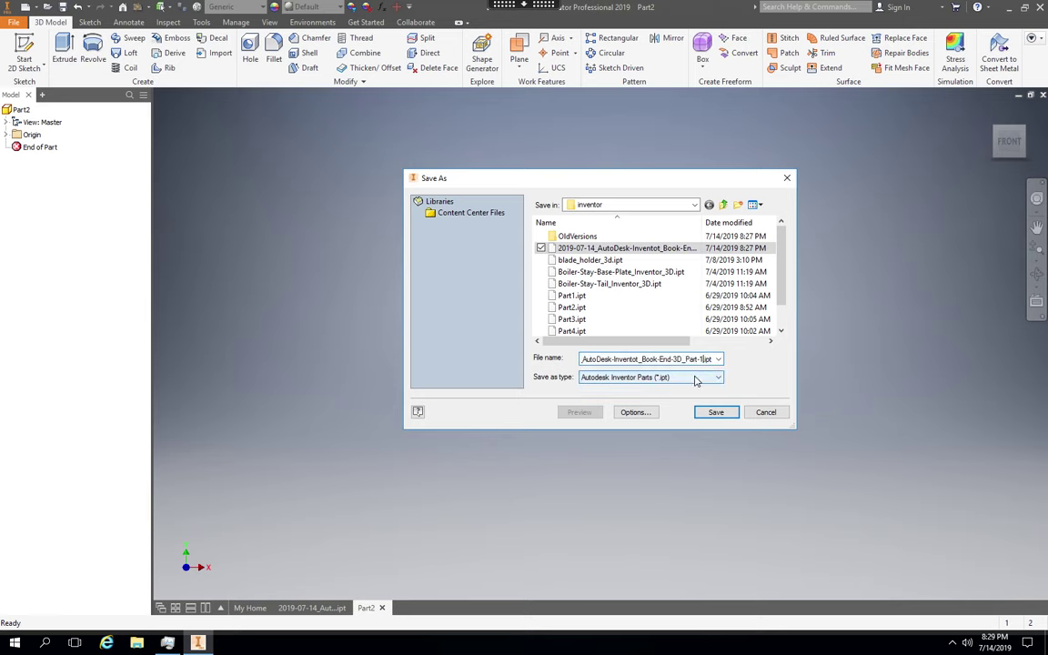
pyautogui.press('BackSpace')
pyautogui.write('2')
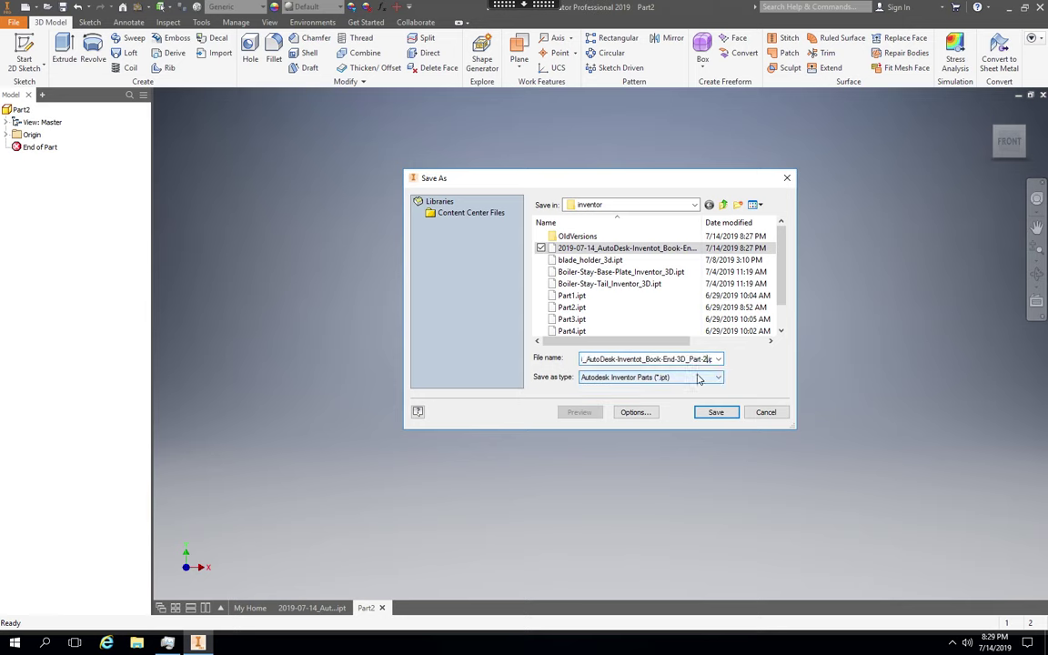
pyautogui.press('Return')
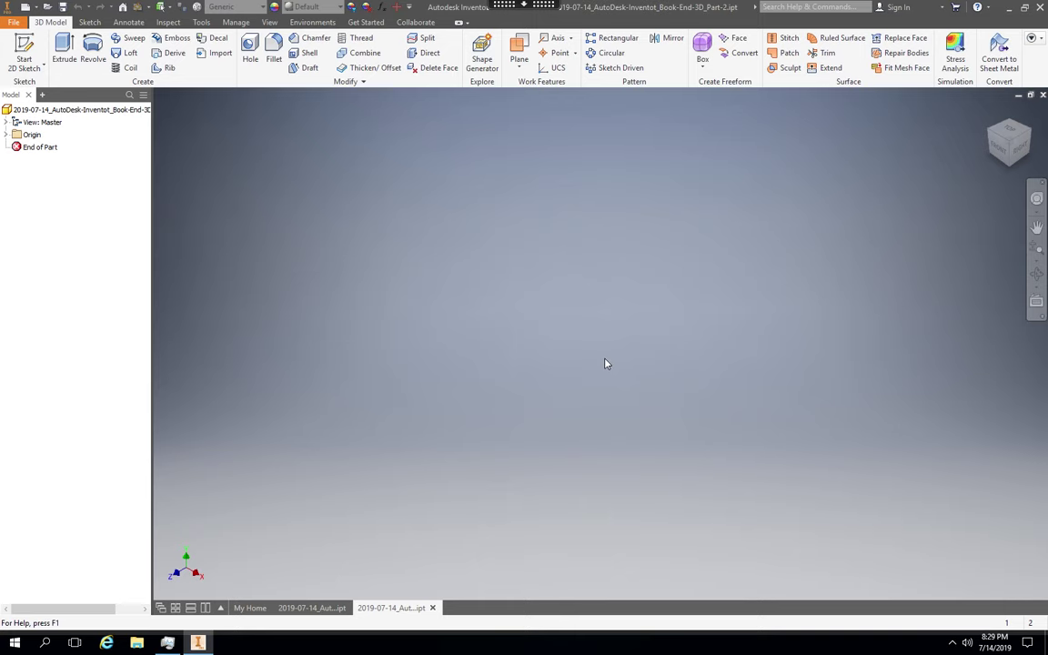
# - Start a sketch on the front (XY) plane and draw a rectangle about 0.53 by 0.21 in up from the origin
pyautogui.click(41, 68)
pyautogui.click(43, 87)
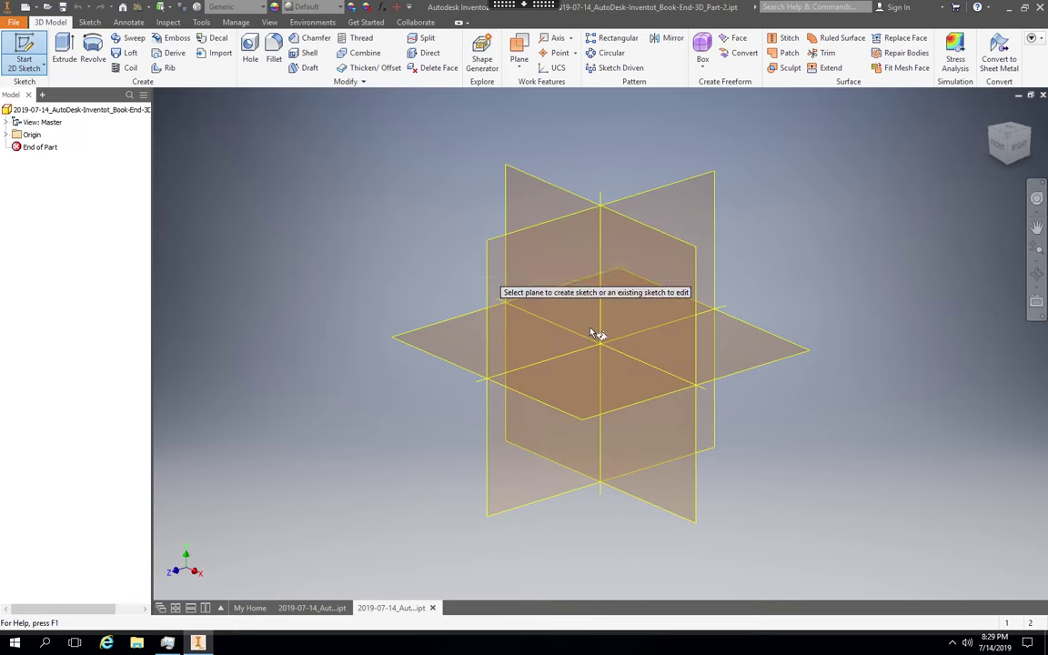
pyautogui.click(635, 298)
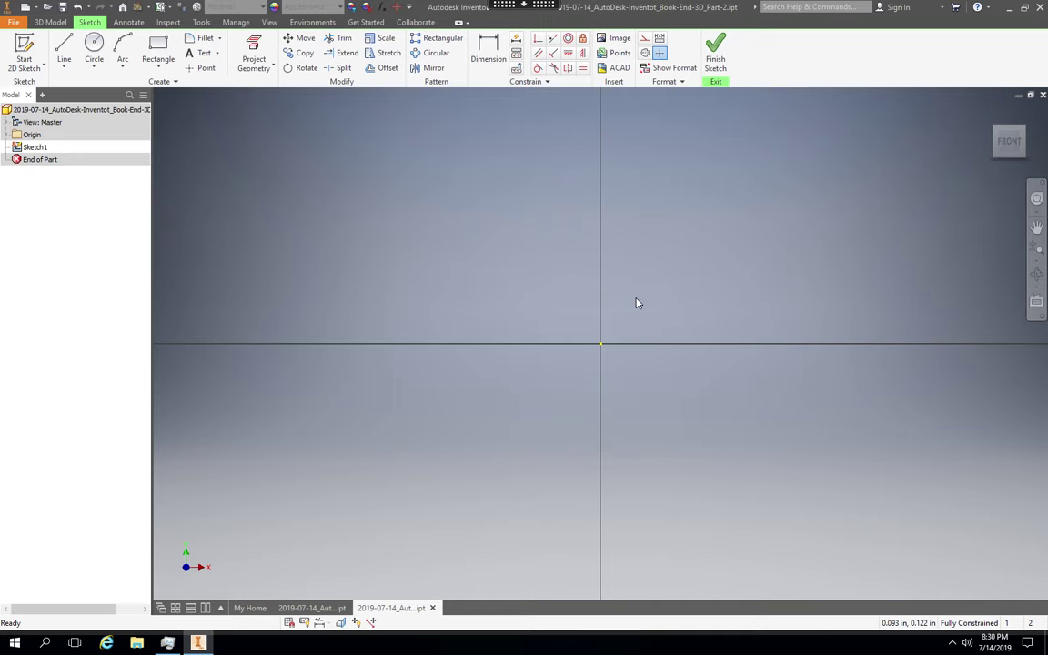
pyautogui.click(160, 50)
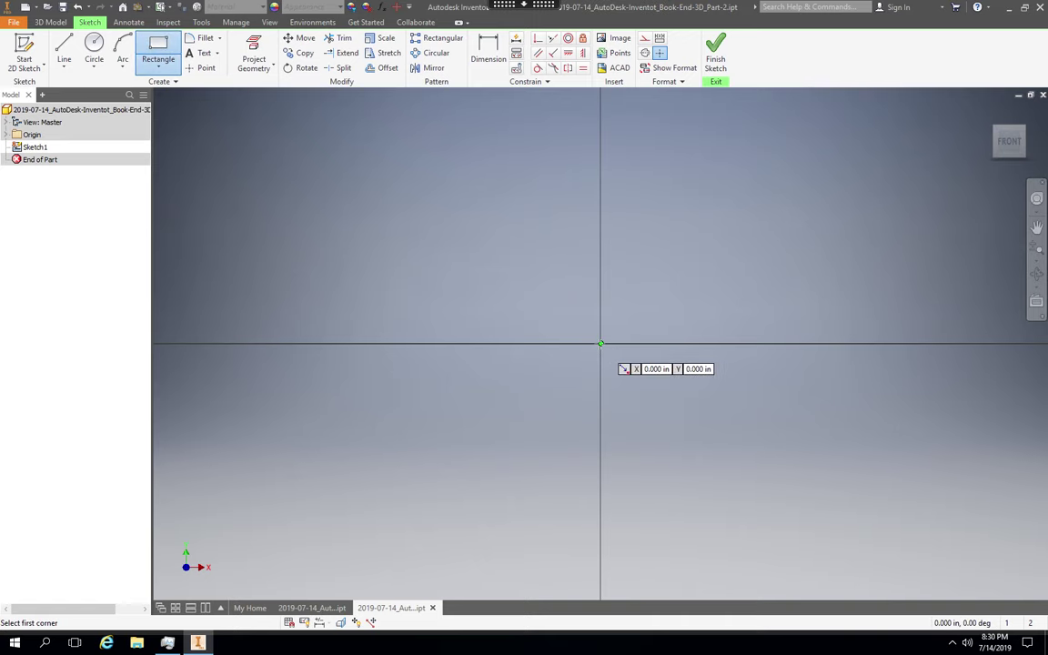
pyautogui.click(601, 342)
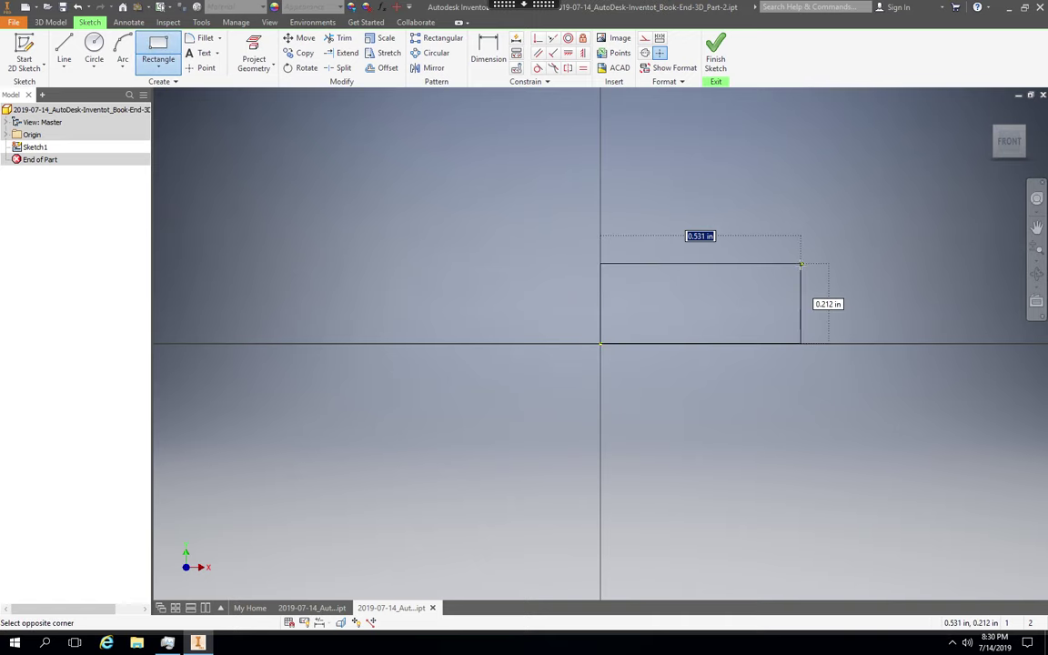
pyautogui.click(801, 265)
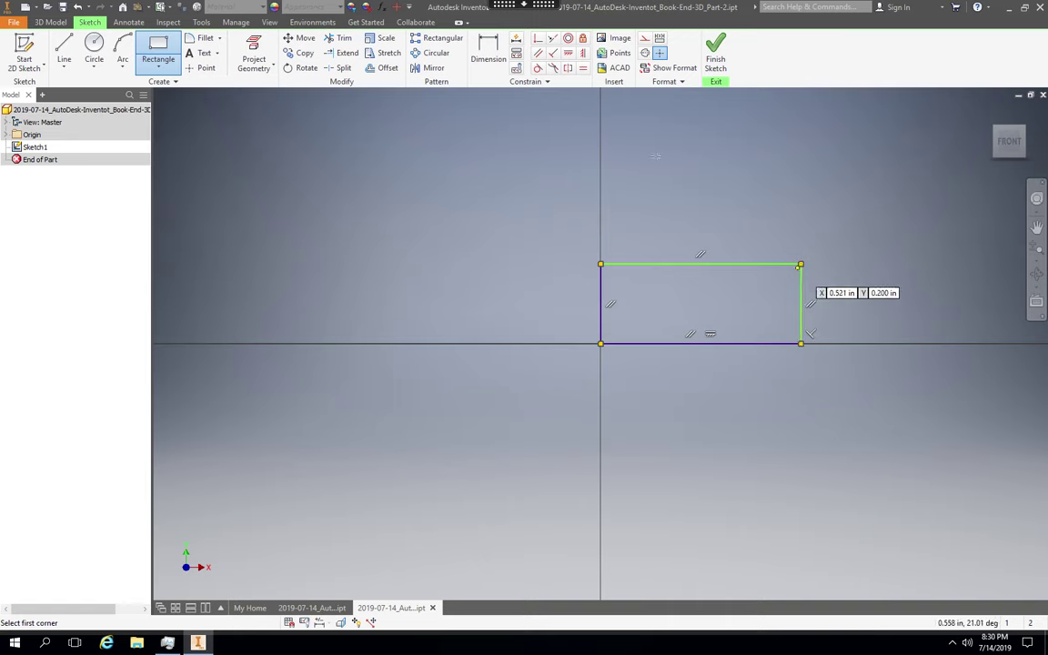
# - Dimension the rectangle's upper horizontal edge as 5 in
pyautogui.click(485, 56)
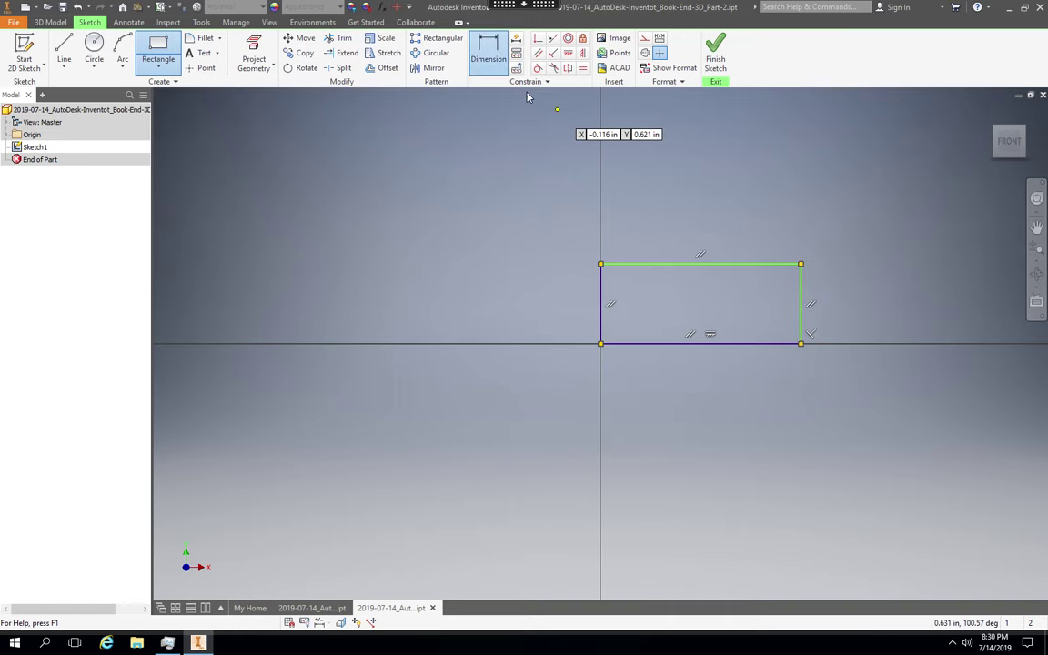
pyautogui.click(674, 263)
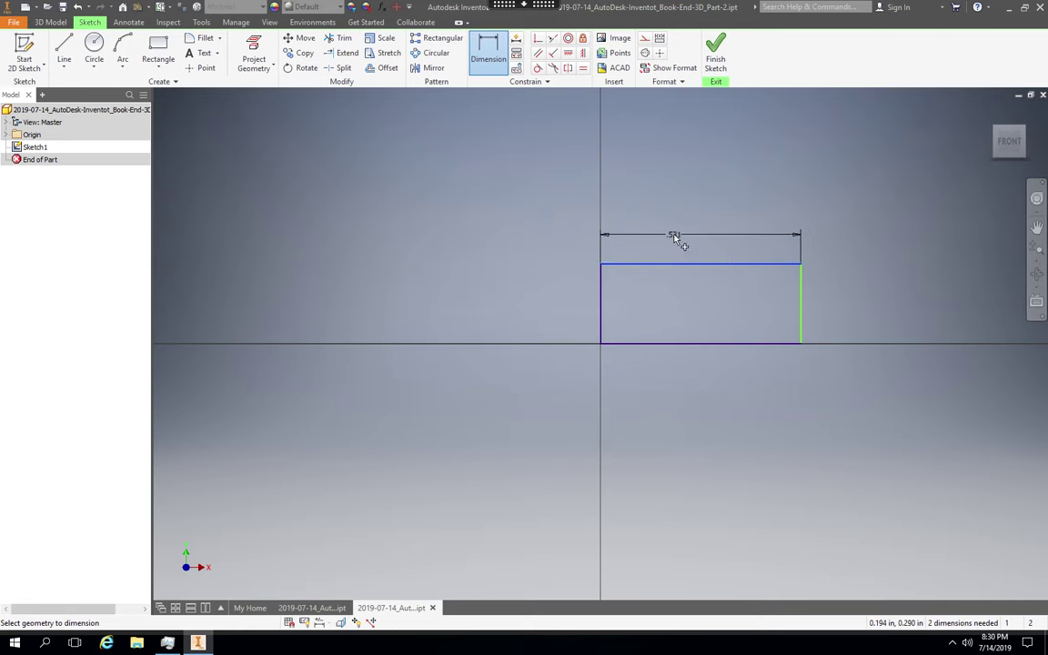
pyautogui.click(674, 237)
pyautogui.write('5')
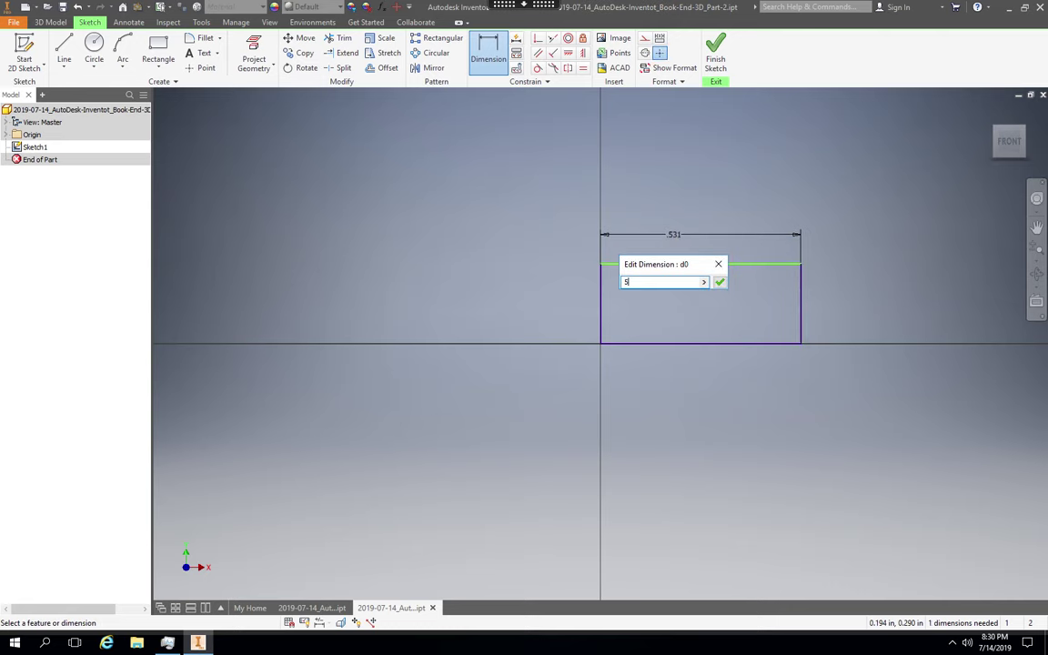
pyautogui.press('Return')
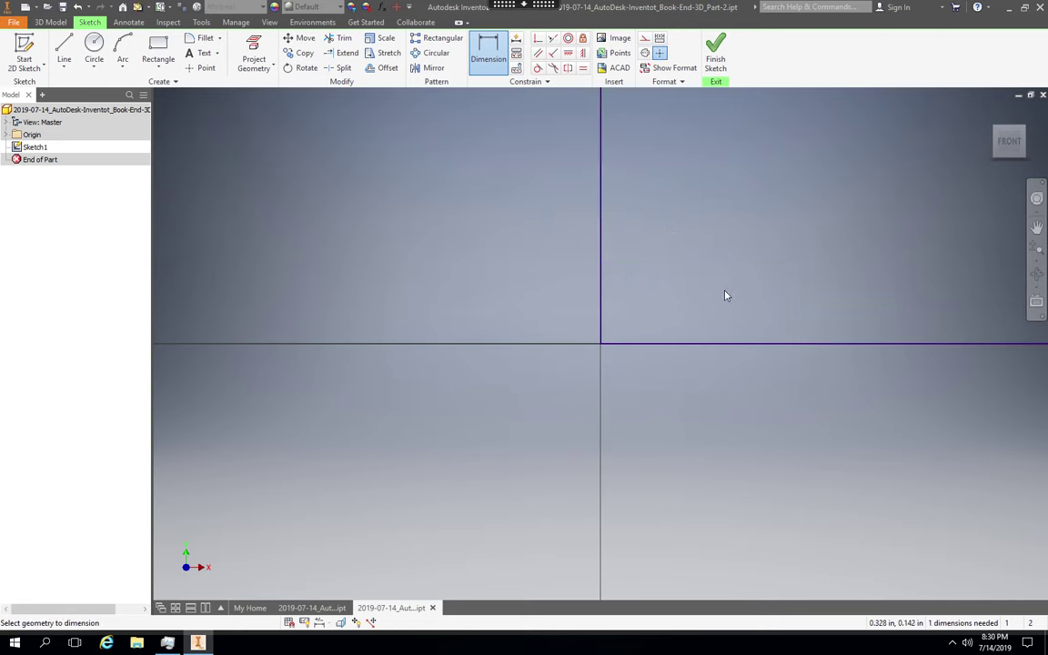
# - Dimension the rectangle's vertical edge farthest from the origin as 2.12 in
pyautogui.scroll(-5, 727, 295)
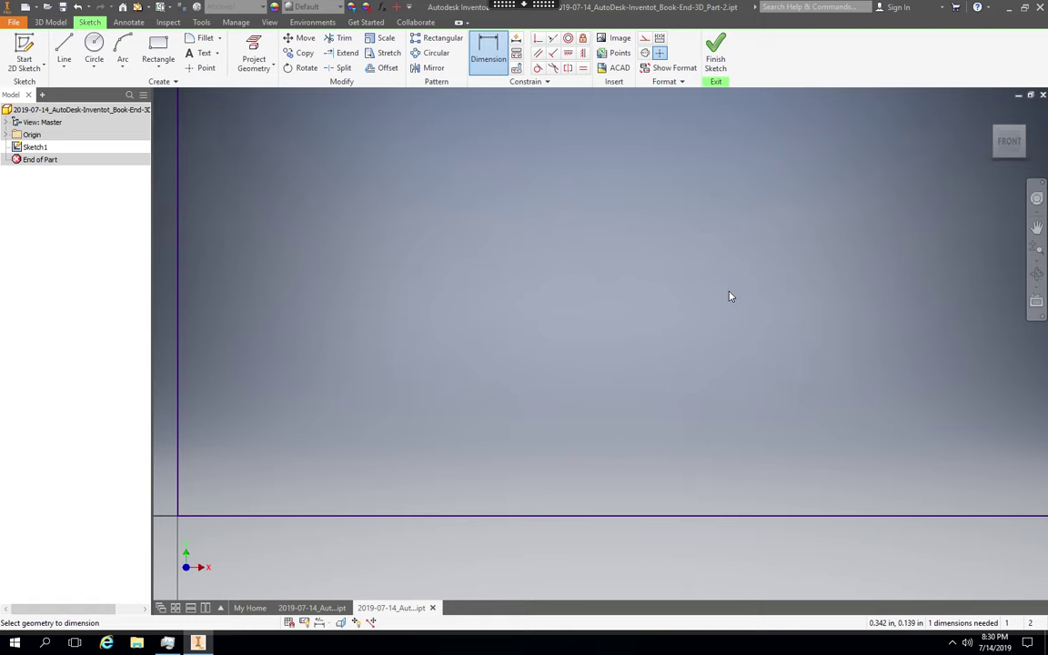
pyautogui.scroll(5, 728, 296)
pyautogui.scroll(3, 732, 293)
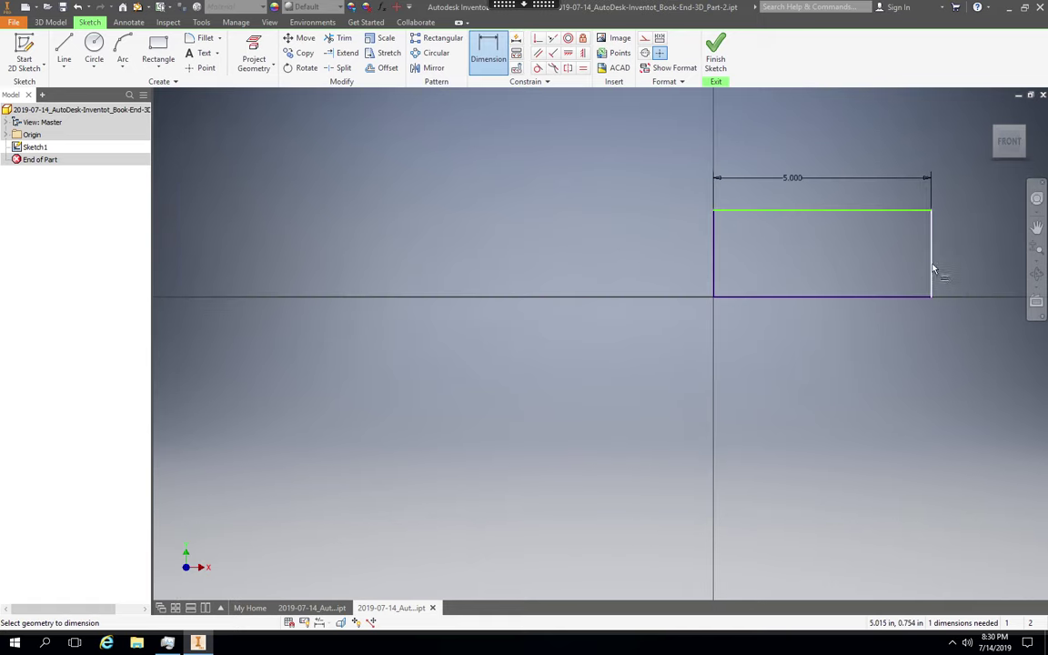
pyautogui.click(931, 269)
pyautogui.click(963, 263)
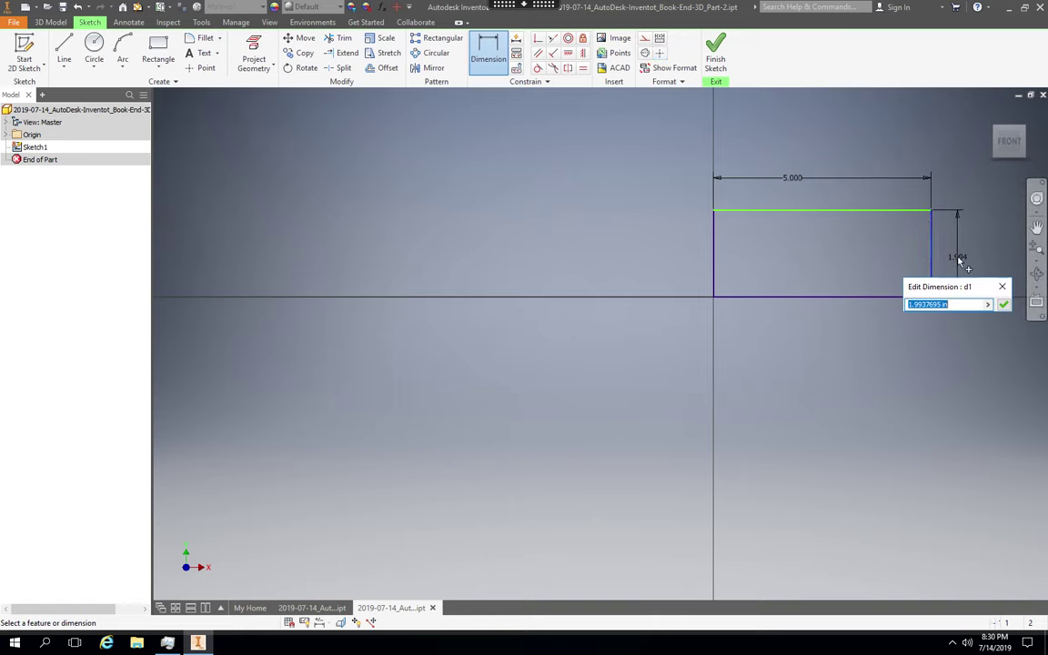
pyautogui.write('2.1')
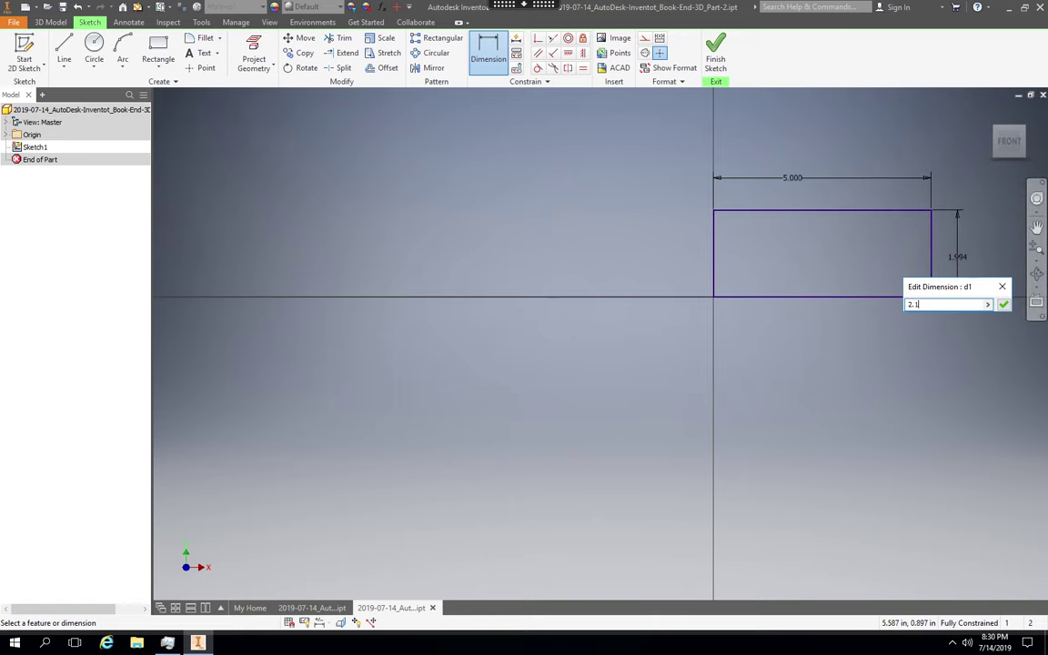
pyautogui.write('2')
pyautogui.press('Return')
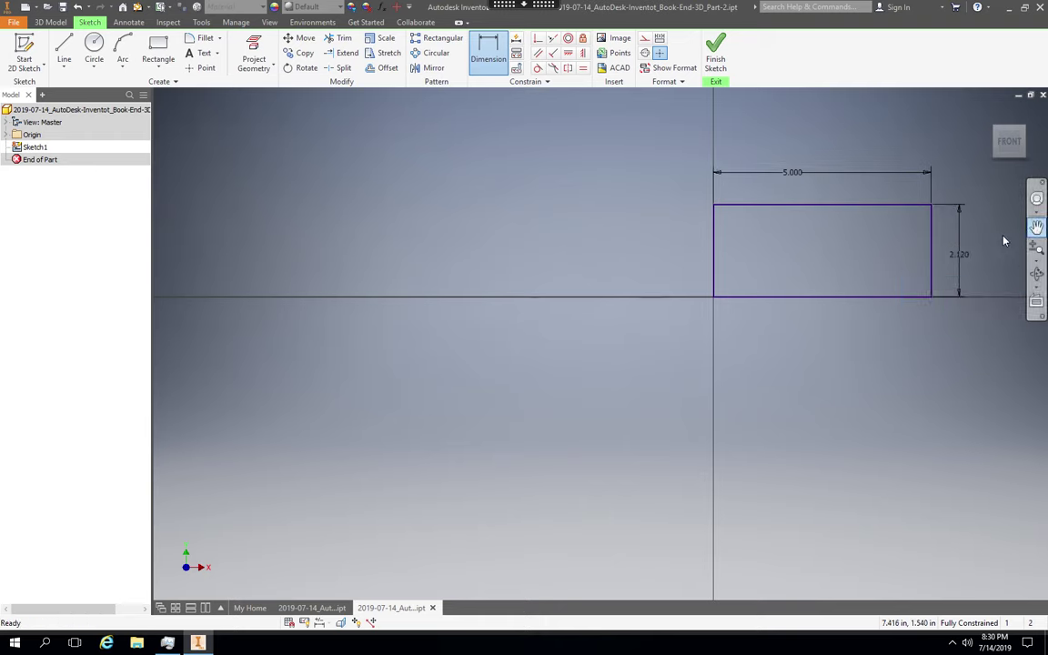
# - Finish the rectangle sketch and extrude the profile 0.5 in as a solid
pyautogui.click(1036, 227)
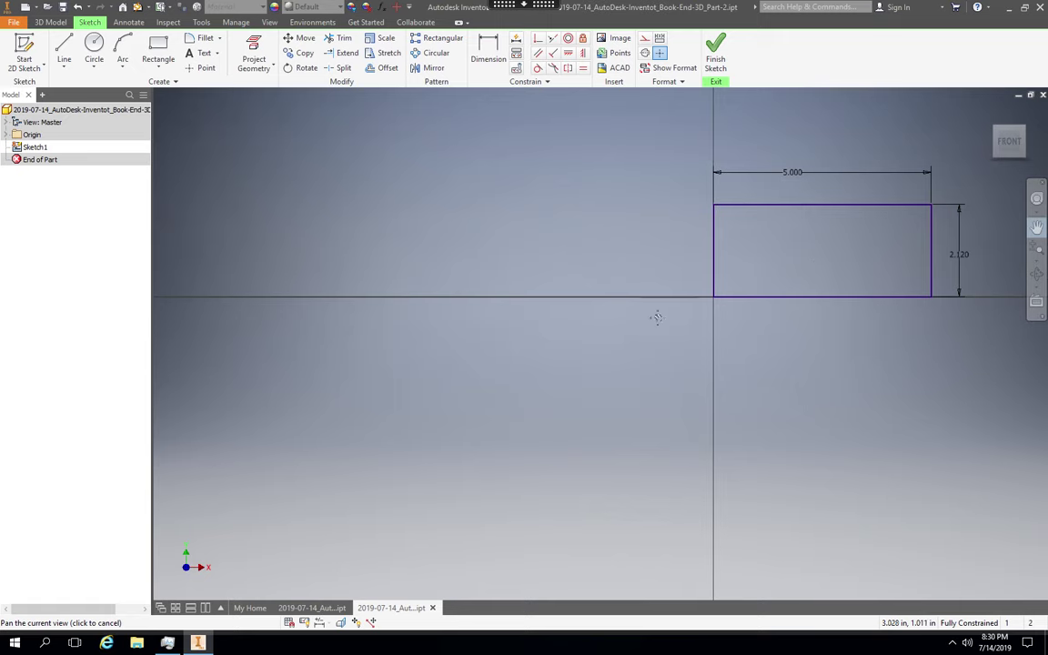
pyautogui.moveTo(656, 317)
pyautogui.mouseDown()
pyautogui.moveTo(589, 340)
pyautogui.moveTo(591, 380)
pyautogui.moveTo(561, 393)
pyautogui.mouseUp()
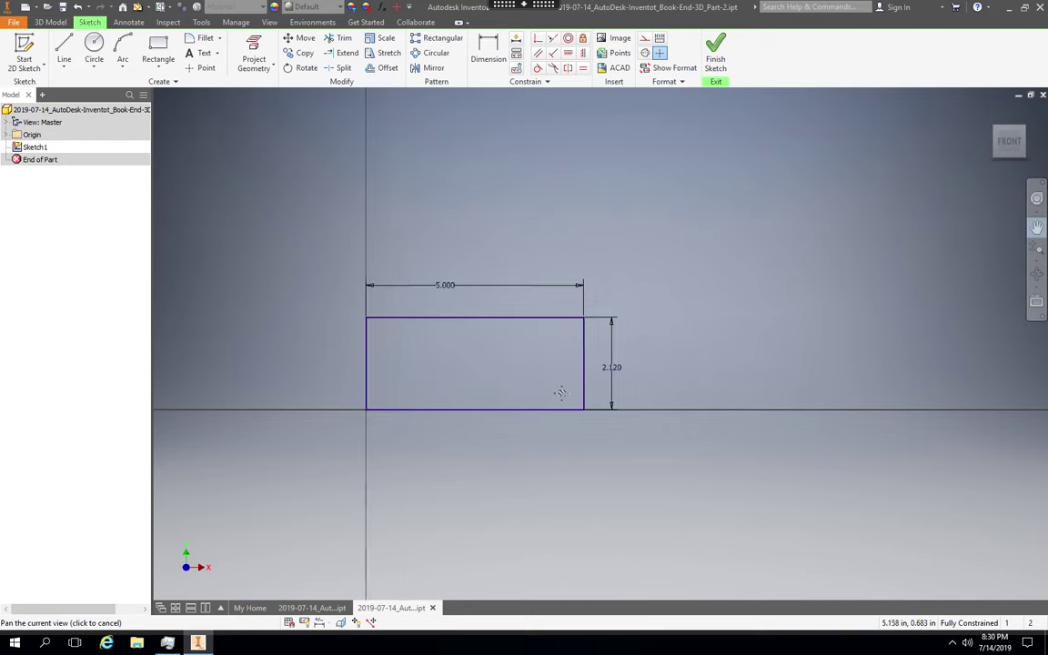
pyautogui.scroll(-5, 560, 393)
pyautogui.scroll(4, 564, 391)
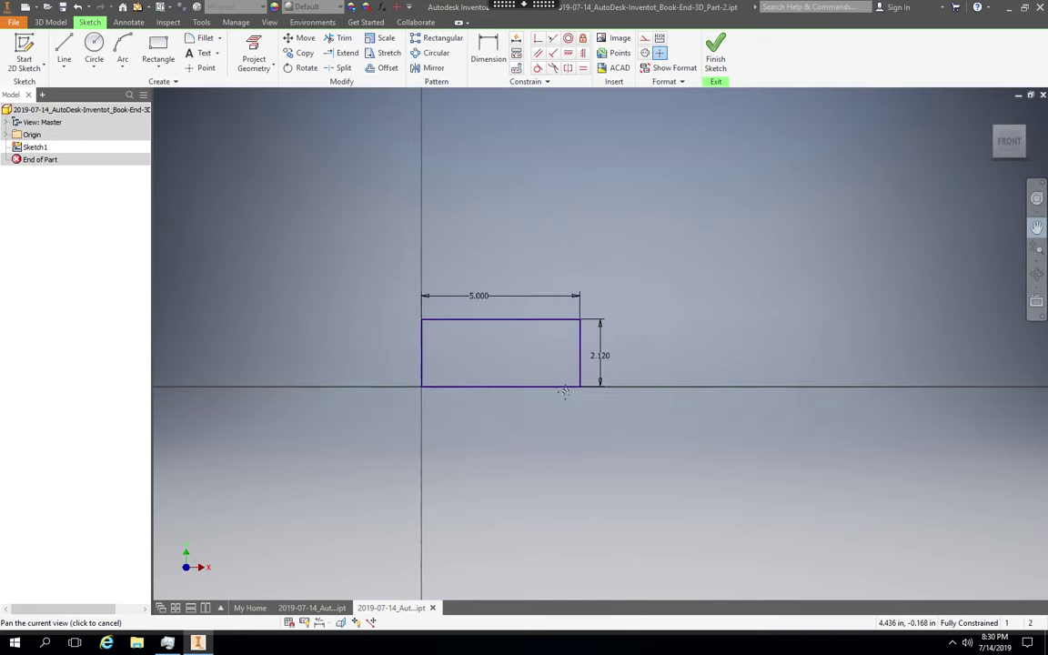
pyautogui.scroll(3, 564, 391)
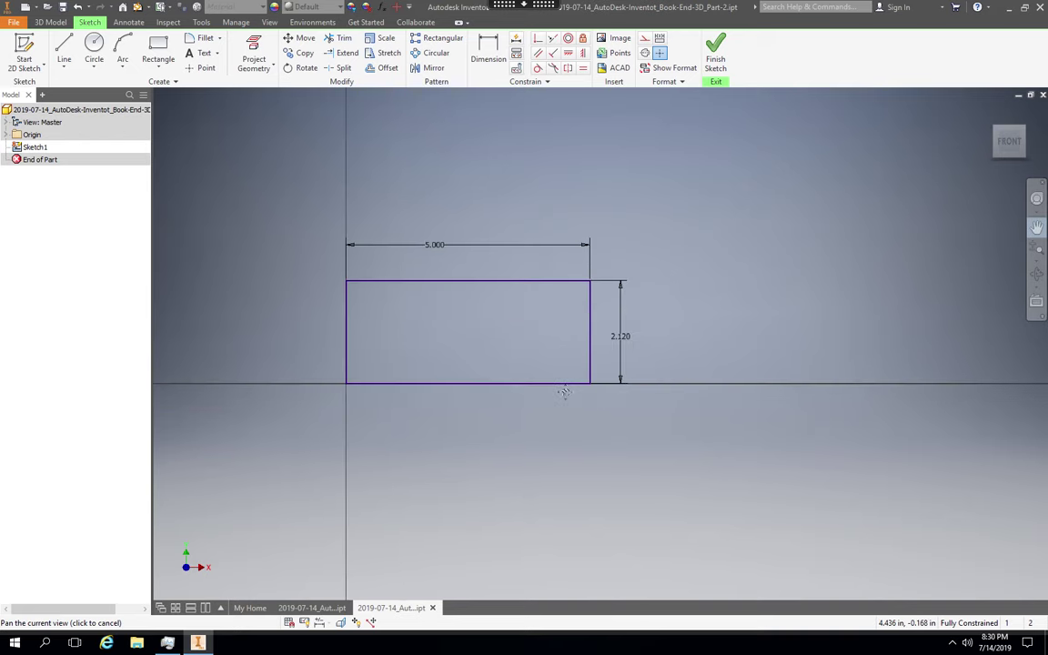
pyautogui.click(717, 64)
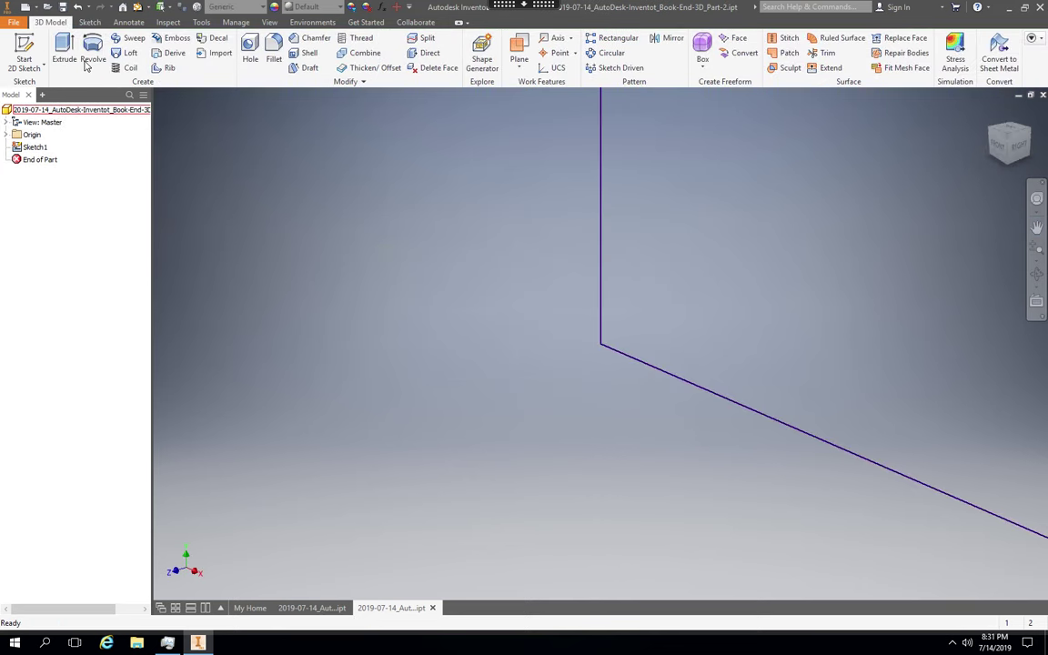
pyautogui.click(64, 50)
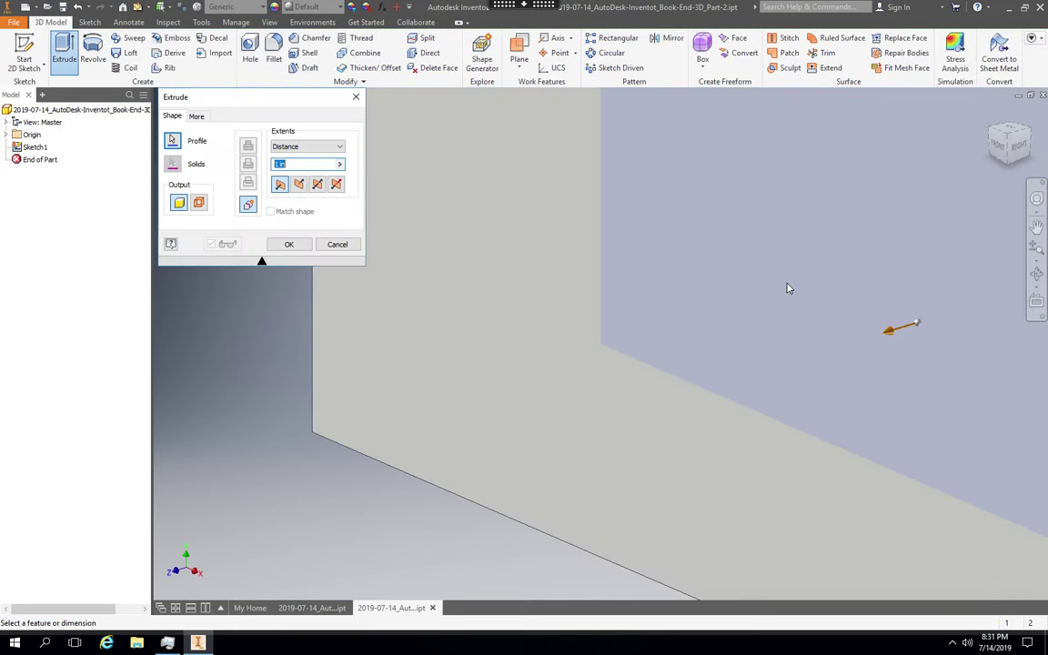
pyautogui.click(786, 288)
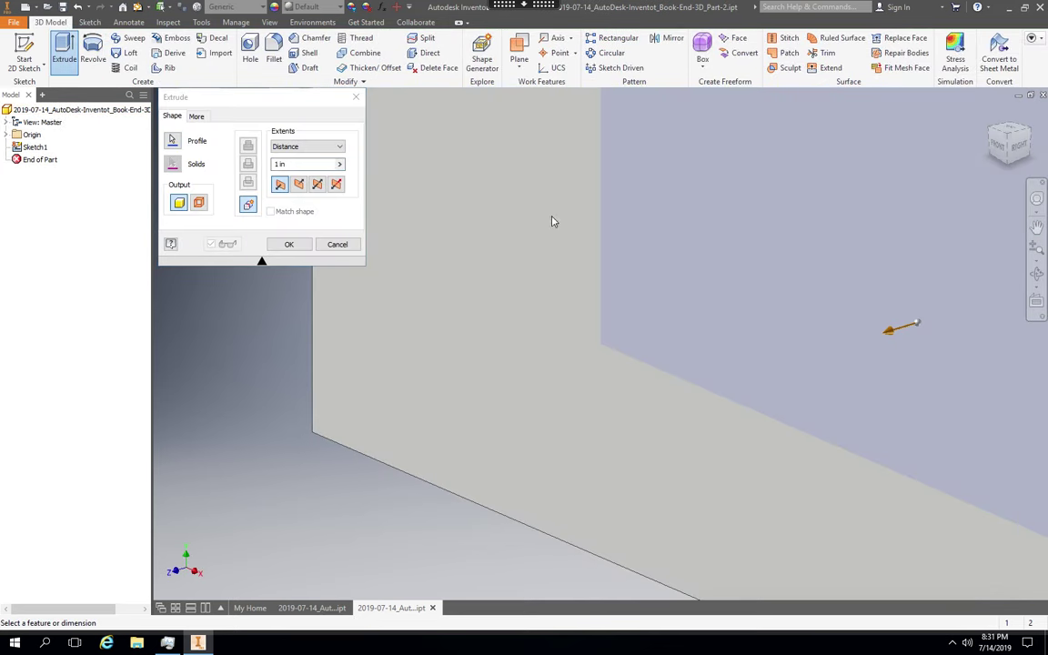
pyautogui.click(330, 166)
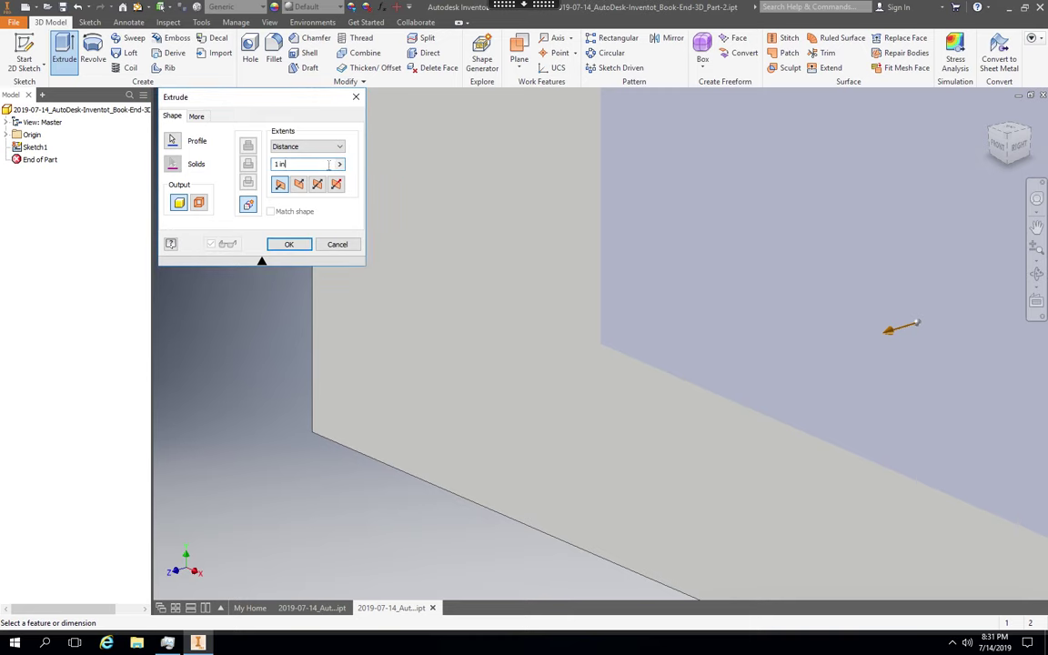
pyautogui.press('BackSpace')
pyautogui.write('.5')
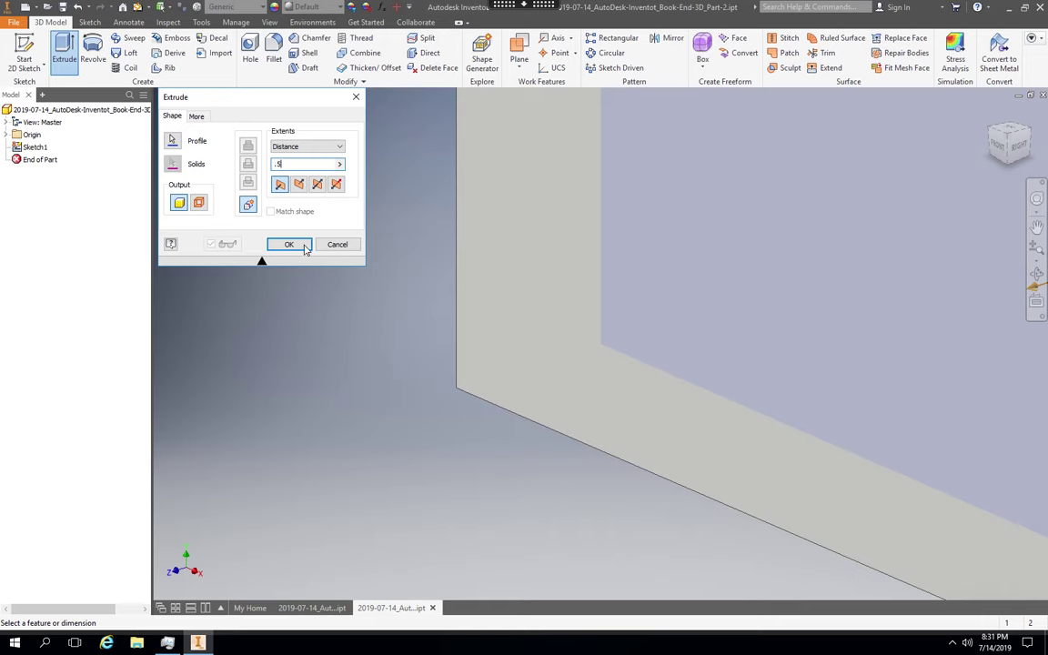
pyautogui.click(294, 247)
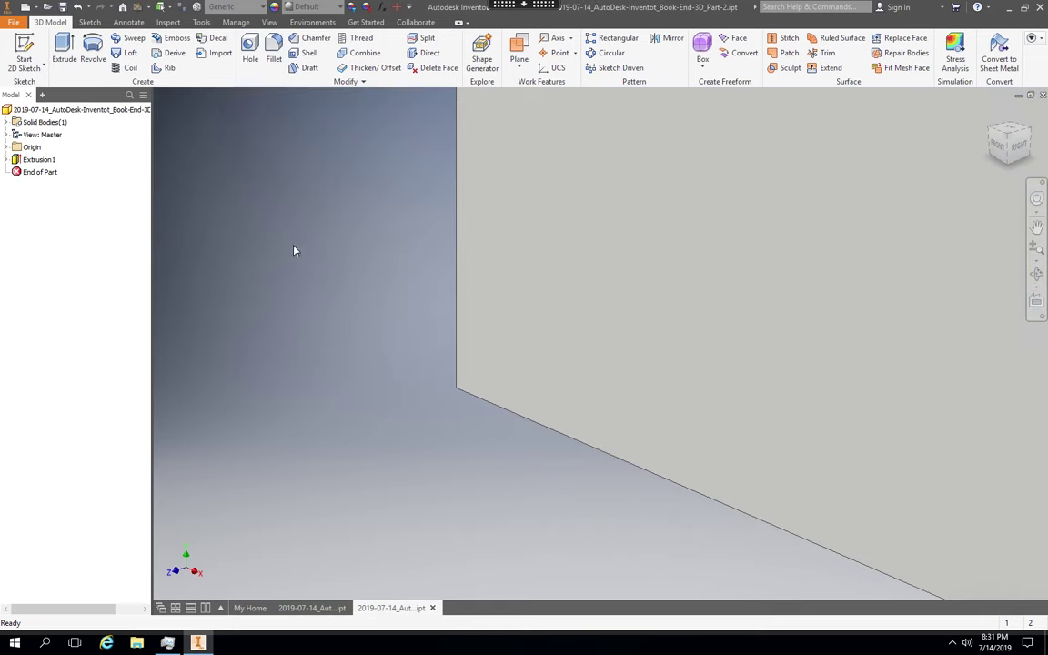
# - Start a new sketch on the plate's large front face, viewed from the front
pyautogui.scroll(3, 437, 282)
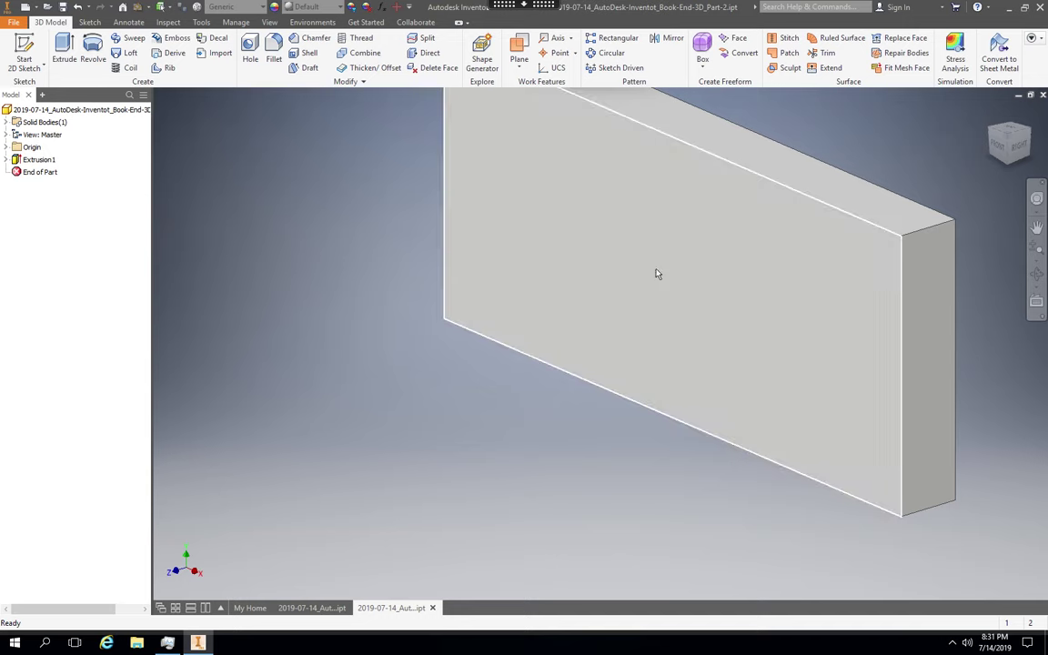
pyautogui.click(998, 148)
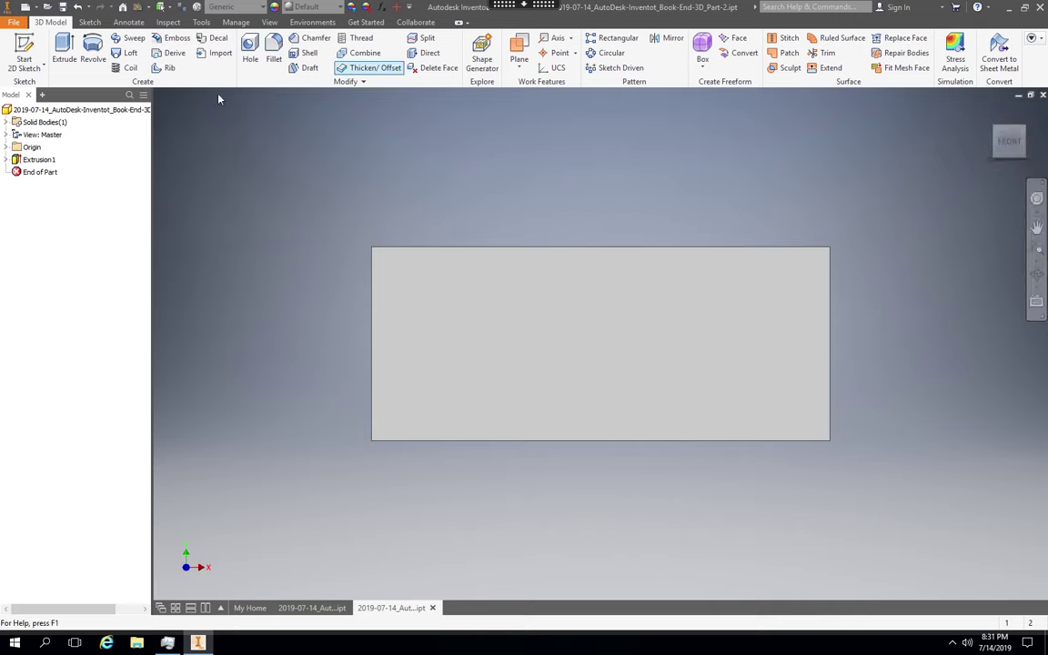
pyautogui.click(15, 63)
pyautogui.click(36, 86)
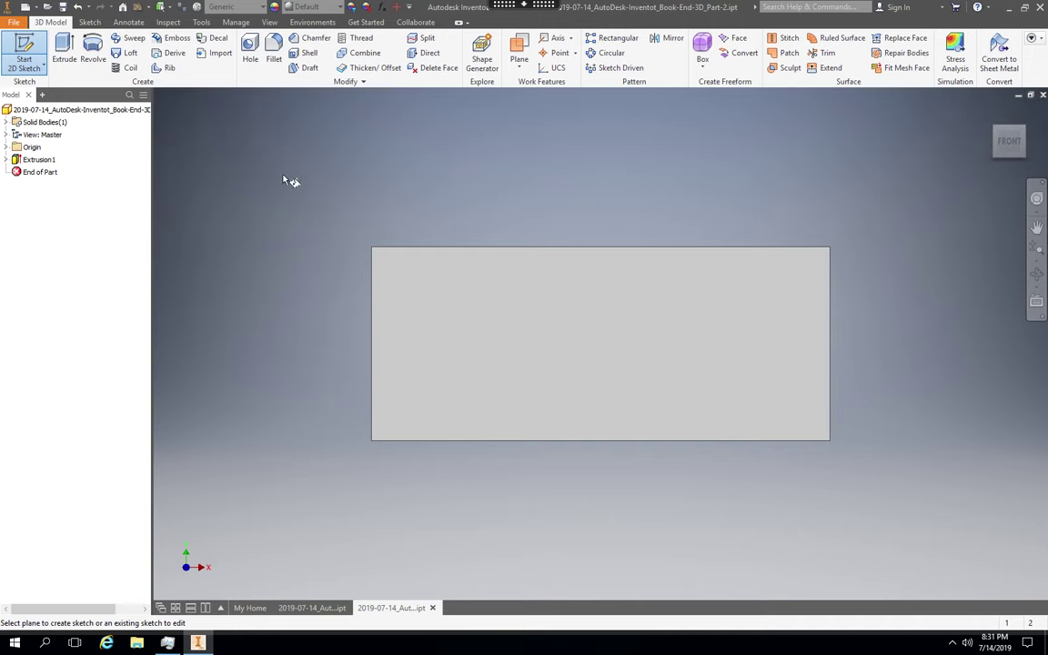
pyautogui.click(522, 358)
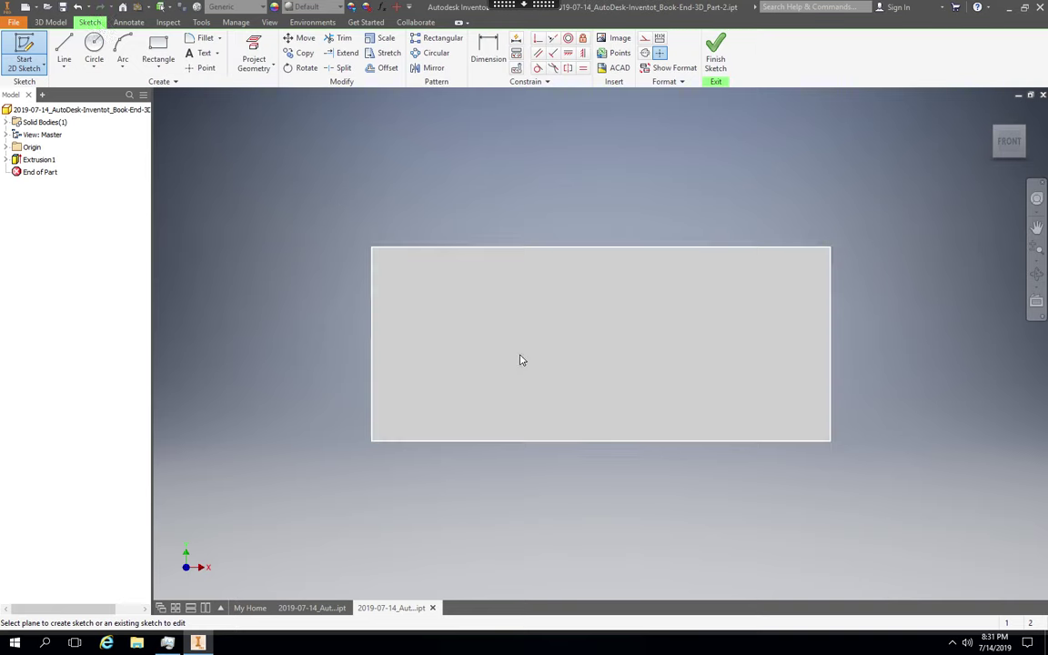
# - Draw a right triangle with lines in the plate's lower corner at the origin, its horizontal leg about 2.56 in long on the bottom edge
pyautogui.click(65, 52)
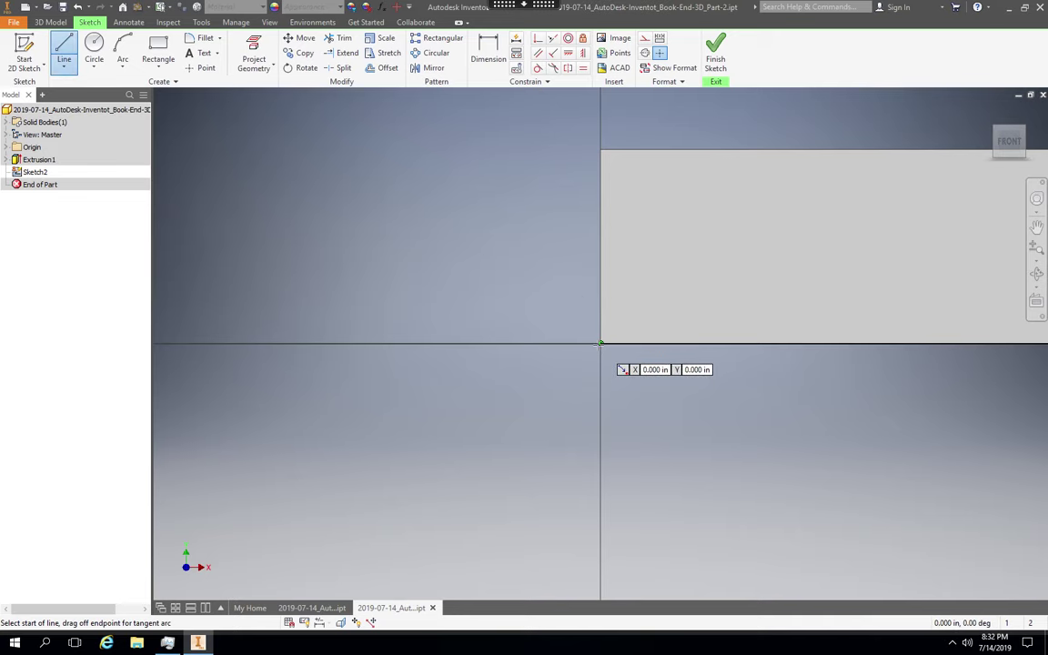
pyautogui.click(600, 343)
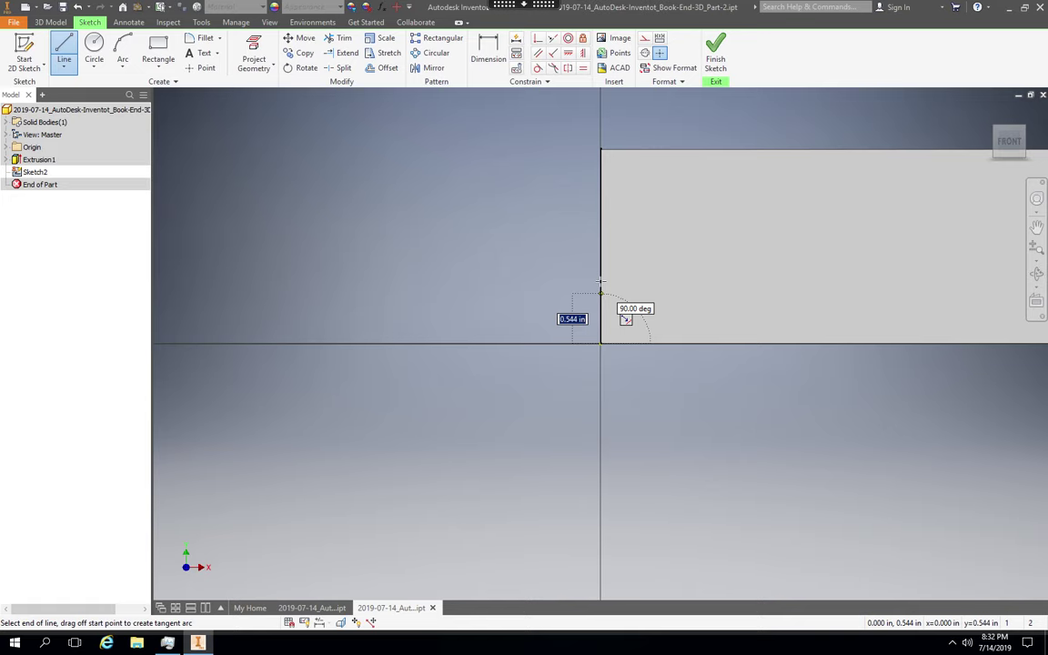
pyautogui.doubleClick(600, 281)
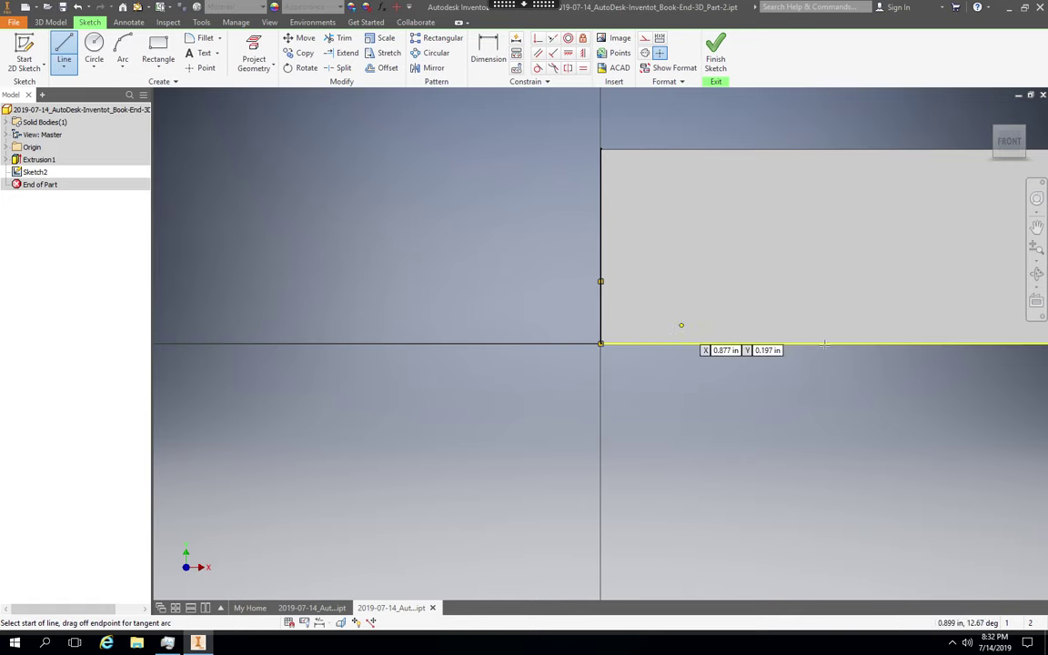
pyautogui.click(834, 343)
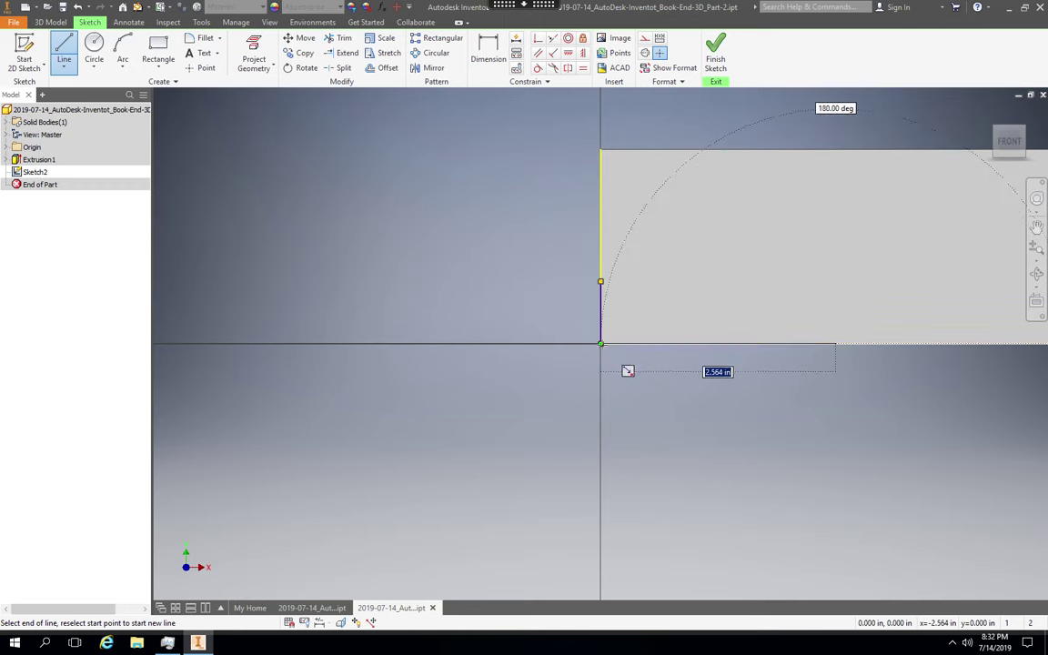
pyautogui.doubleClick(600, 344)
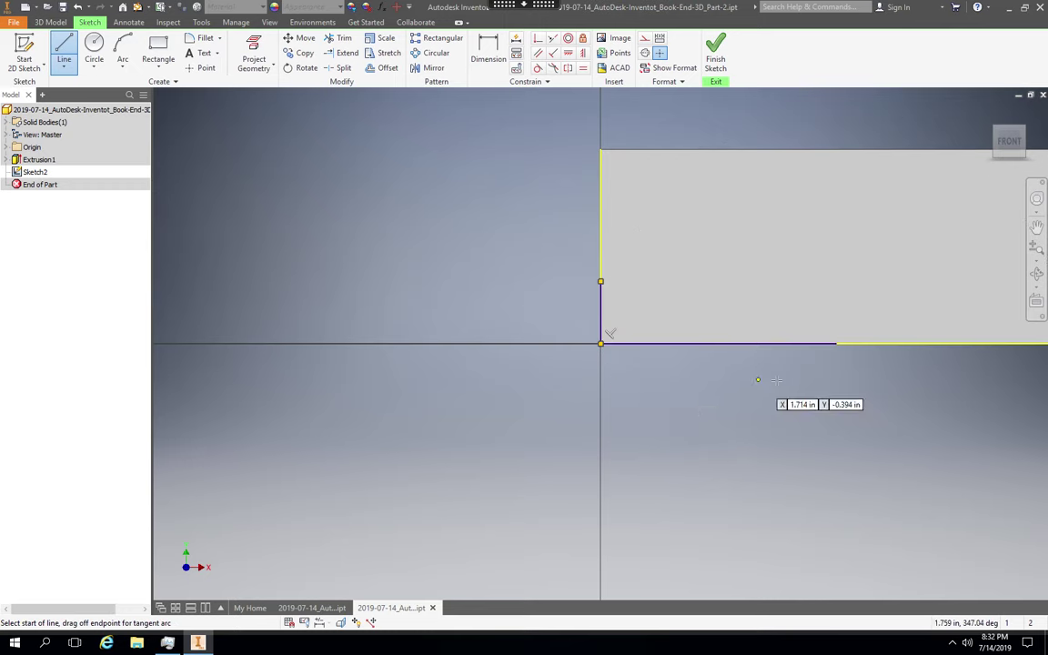
pyautogui.click(835, 345)
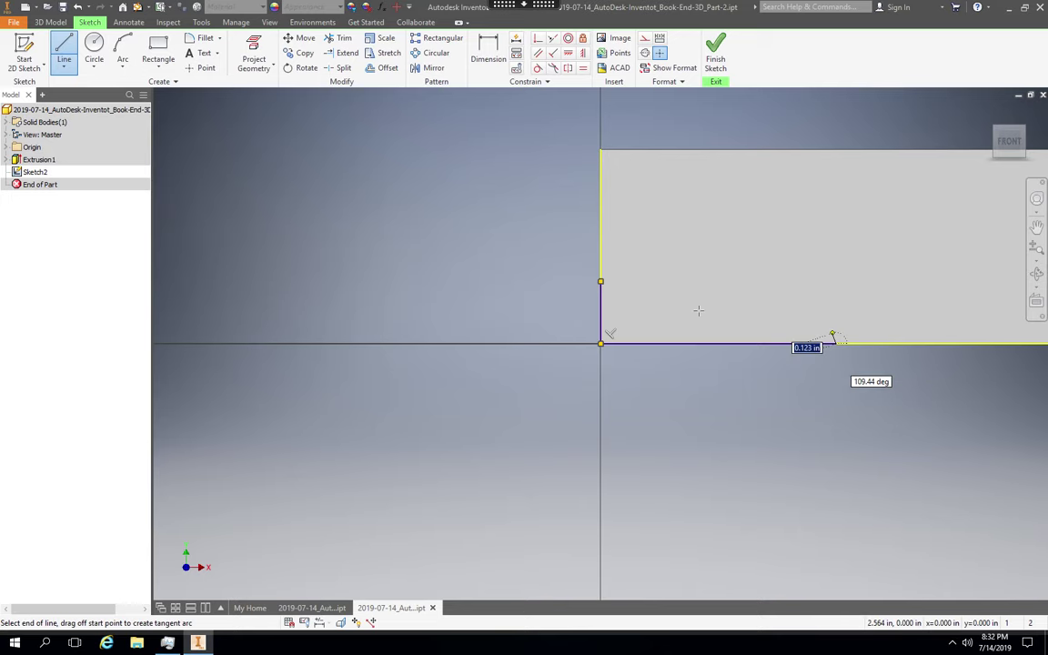
pyautogui.click(623, 307)
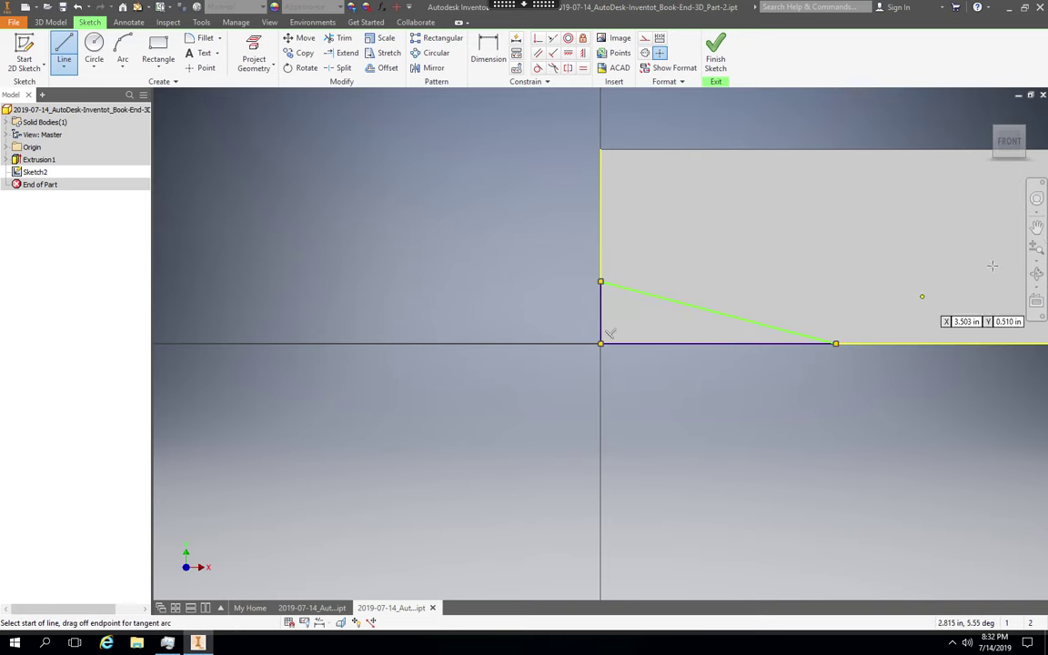
# - Draw a right triangle about 2.1 in wide and 1.06 in high in the plate's lower-right corner, starting at the side edge's midpoint
pyautogui.click(1036, 227)
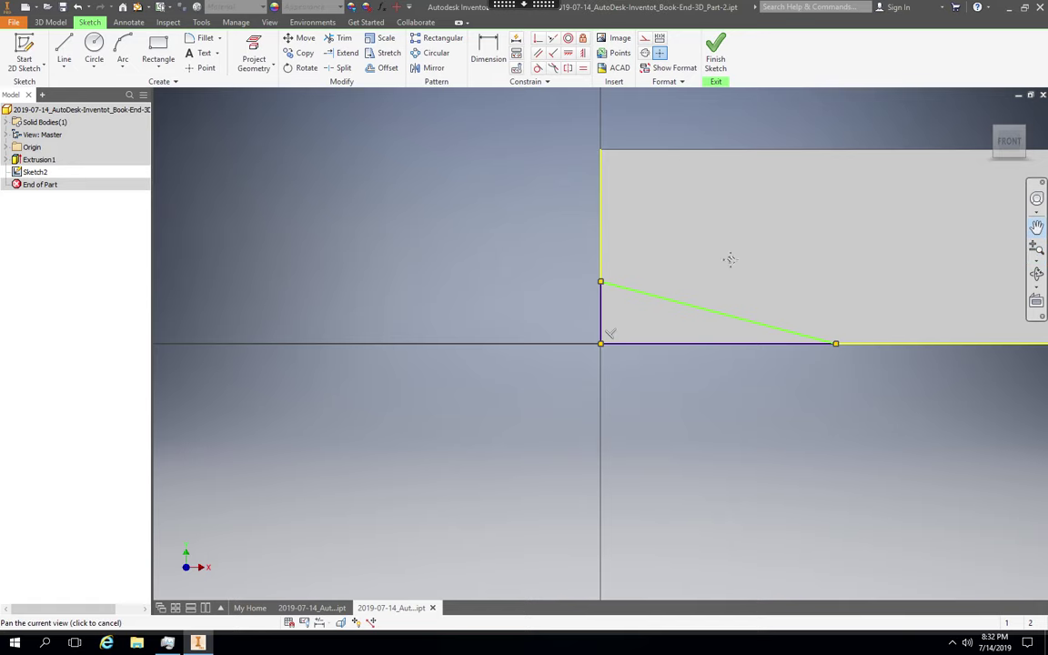
pyautogui.moveTo(730, 260)
pyautogui.mouseDown()
pyautogui.moveTo(716, 264)
pyautogui.moveTo(783, 341)
pyautogui.moveTo(770, 344)
pyautogui.mouseUp()
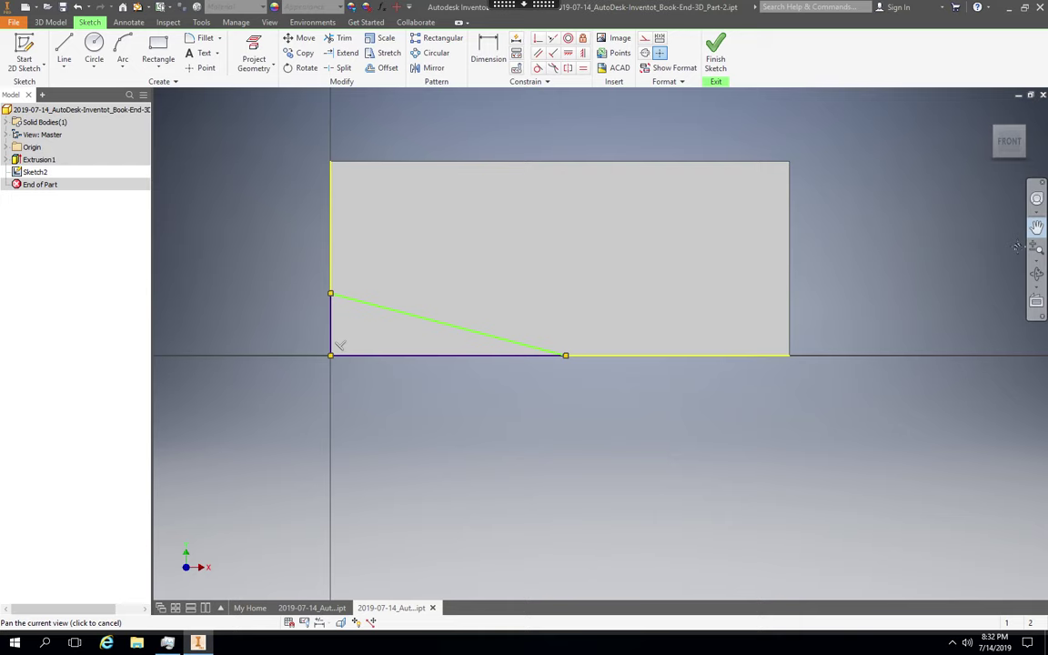
pyautogui.press('l')
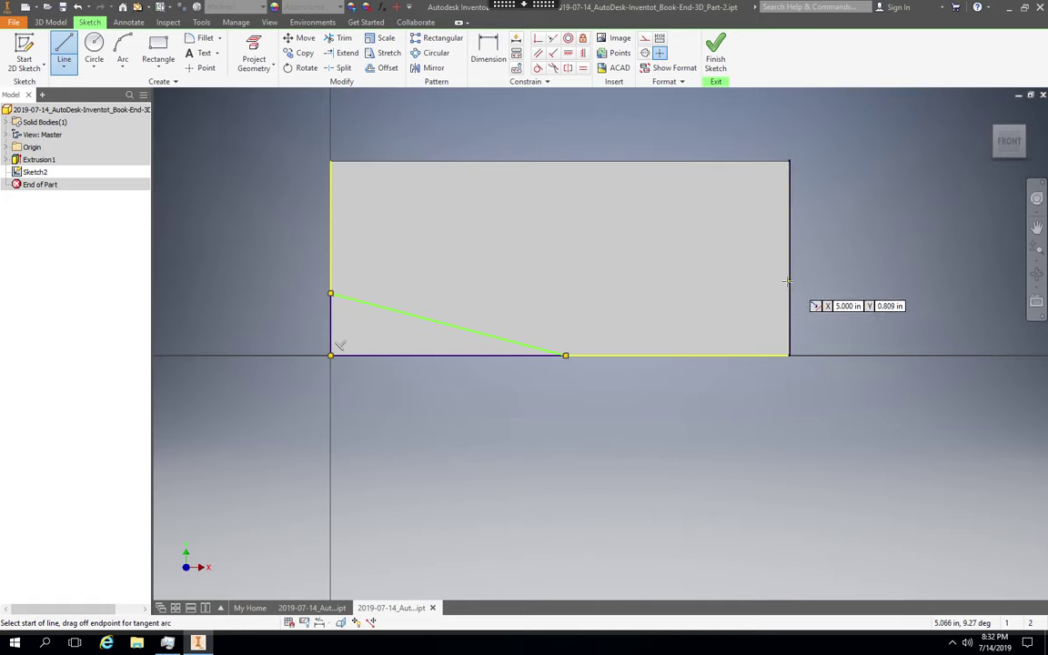
pyautogui.scroll(-5, 788, 280)
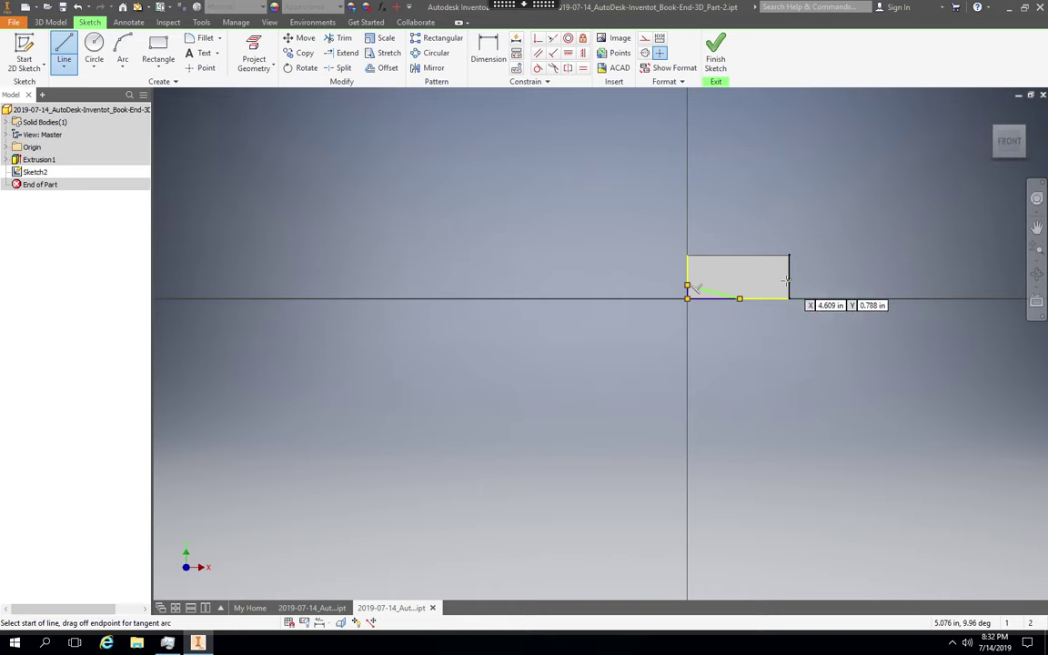
pyautogui.scroll(10, 786, 280)
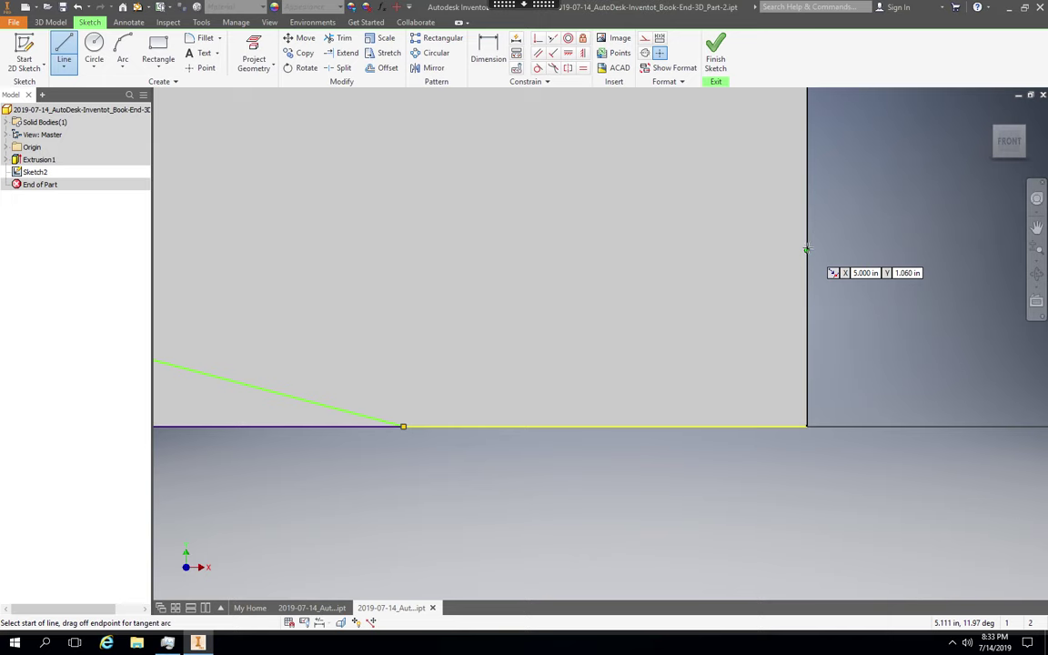
pyautogui.click(807, 249)
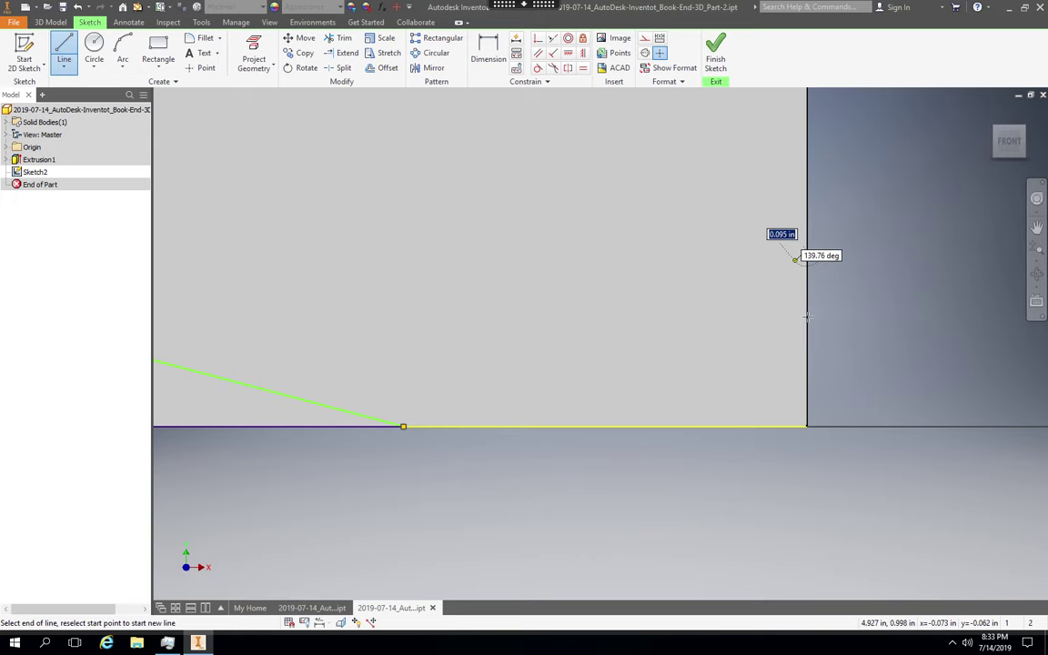
pyautogui.click(807, 425)
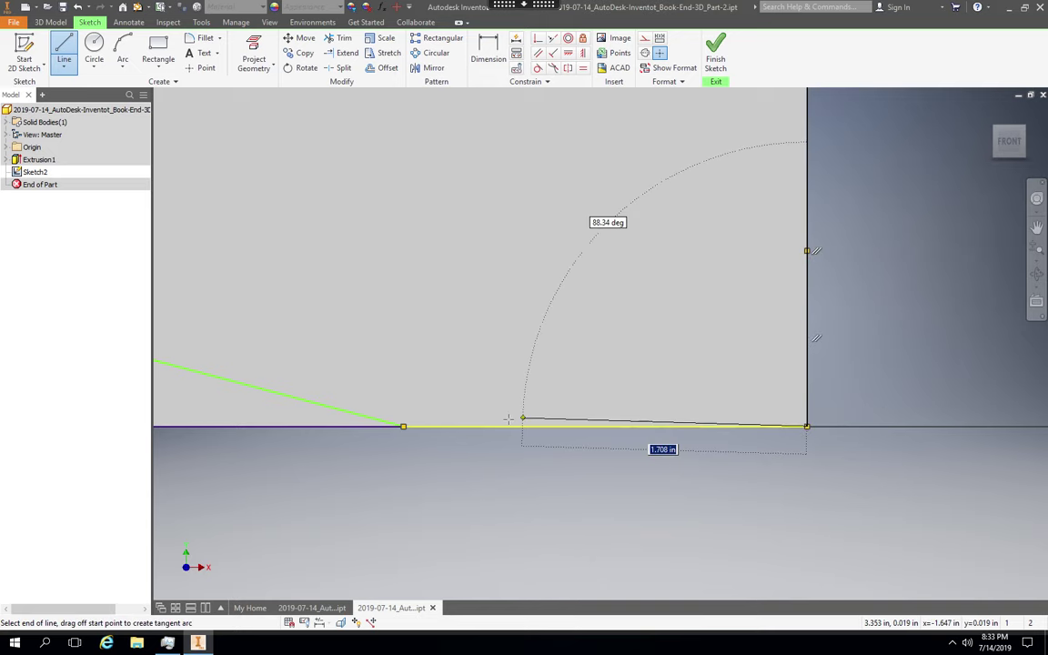
pyautogui.click(458, 426)
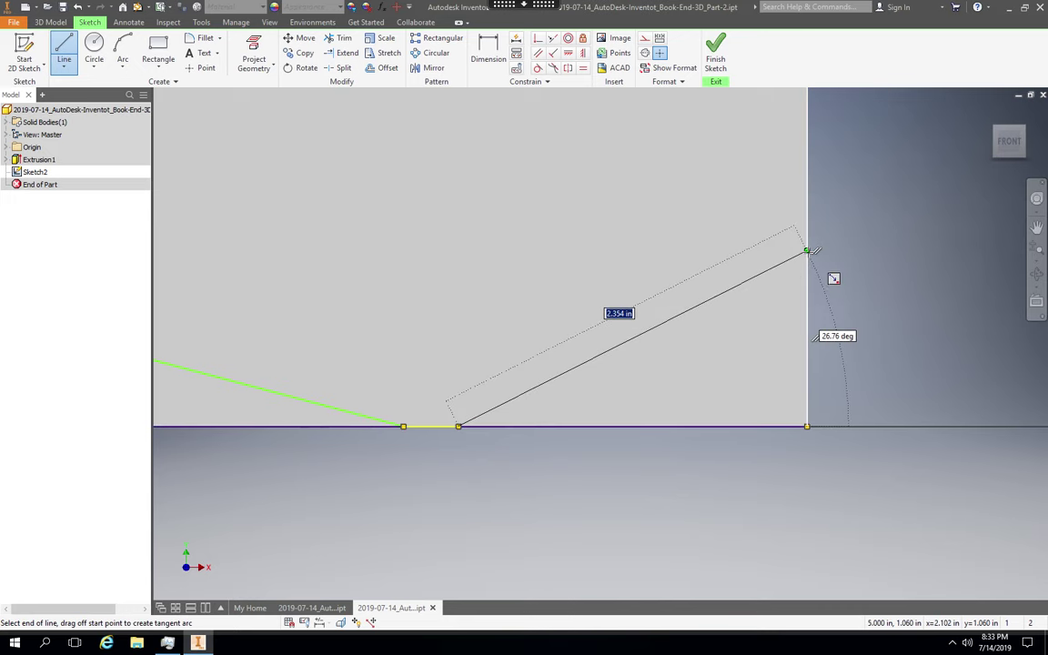
pyautogui.click(807, 251)
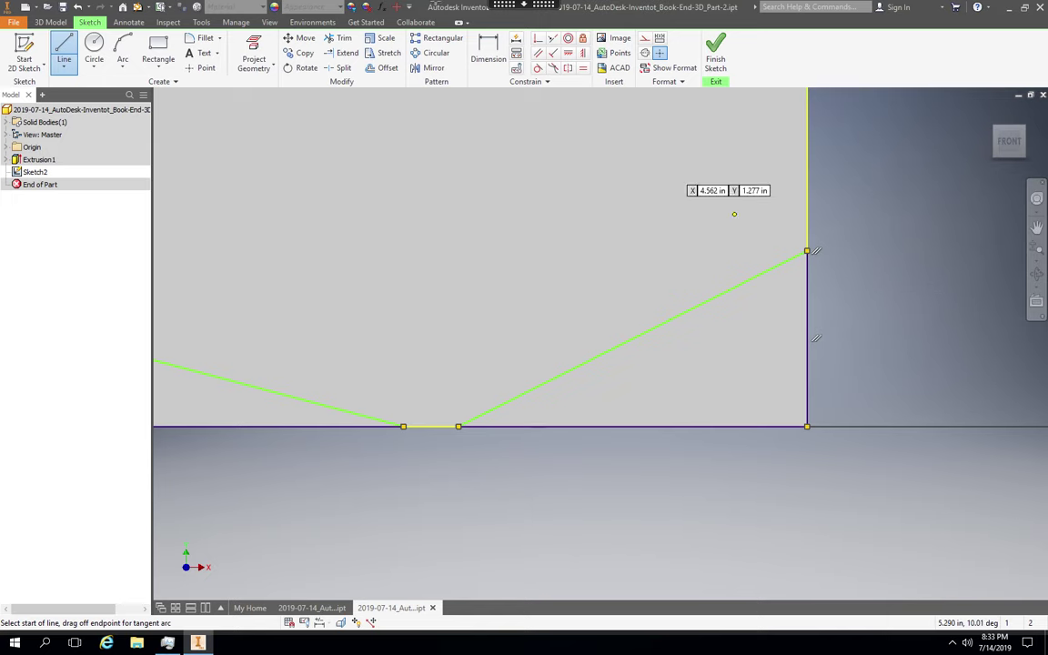
# - Dimension the height of the lower-right triangle's vertical leg and accept it as a driven dimension
pyautogui.click(485, 62)
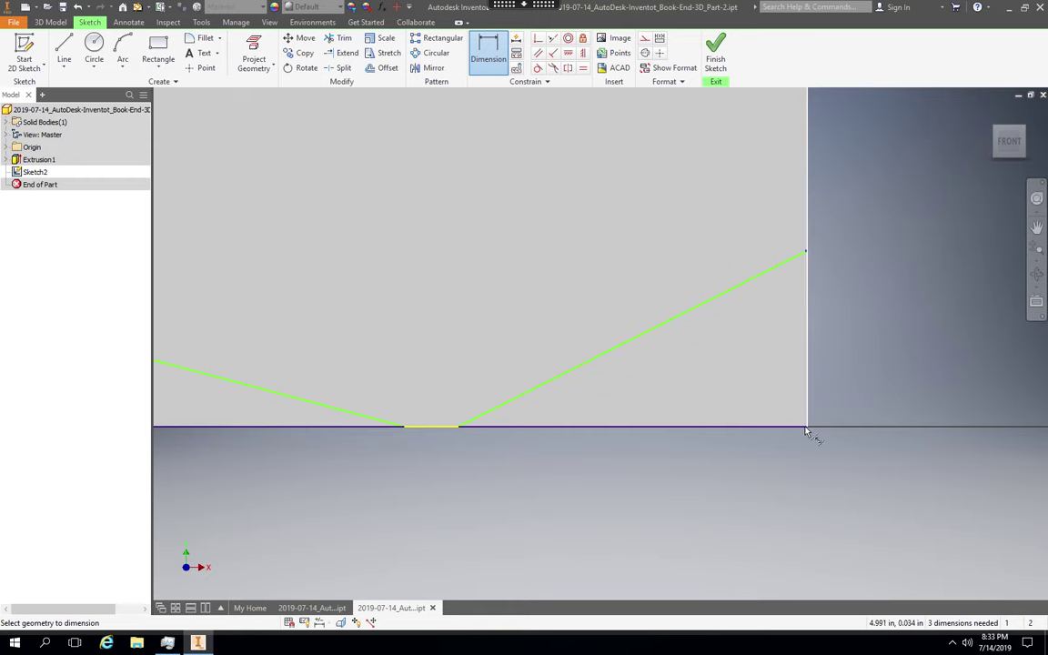
pyautogui.click(851, 427)
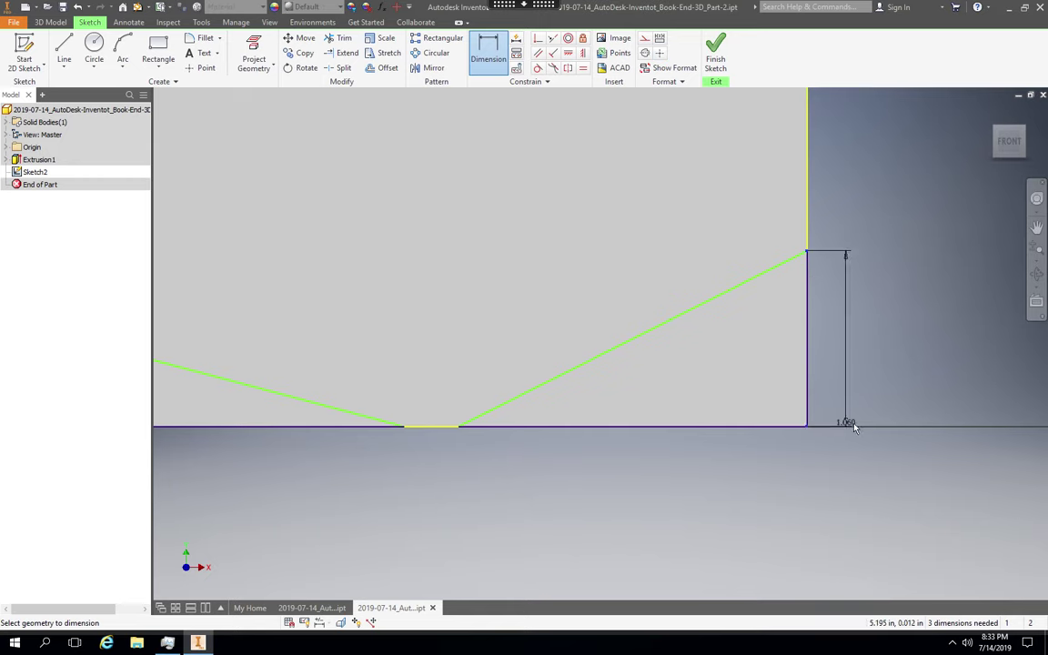
pyautogui.click(869, 357)
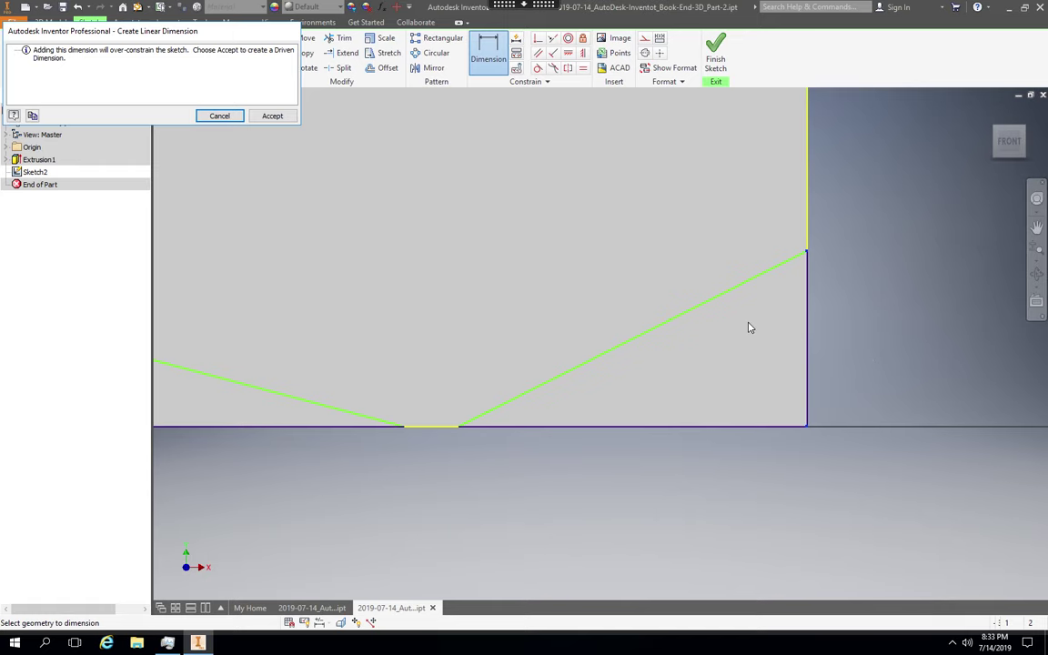
pyautogui.click(273, 117)
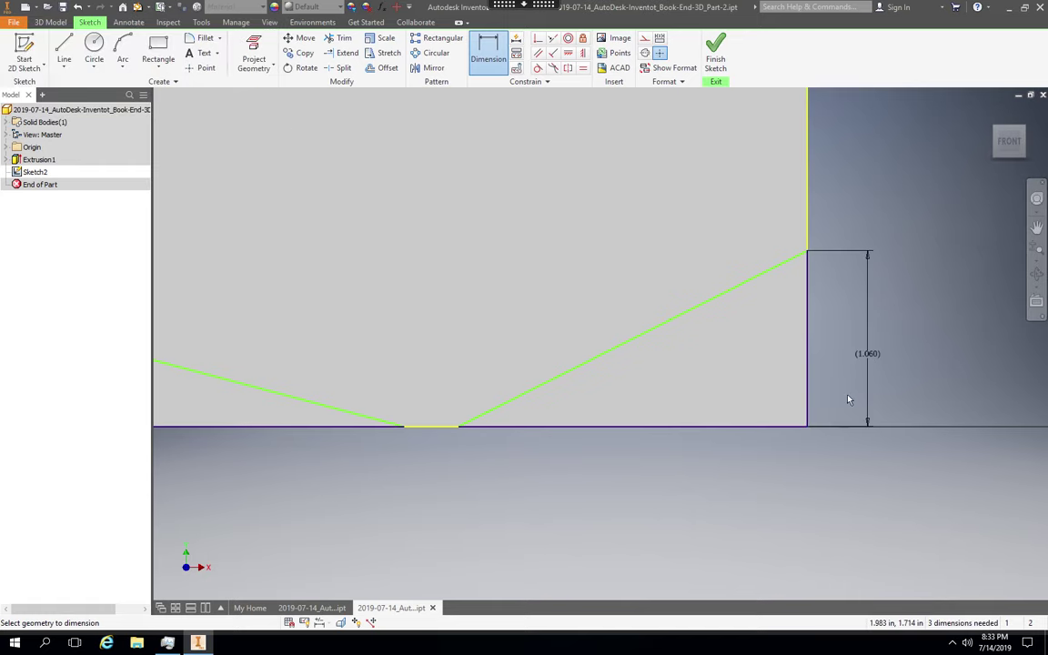
# - Try to edit the driven height dimension of the lower-right triangle
pyautogui.click(869, 357)
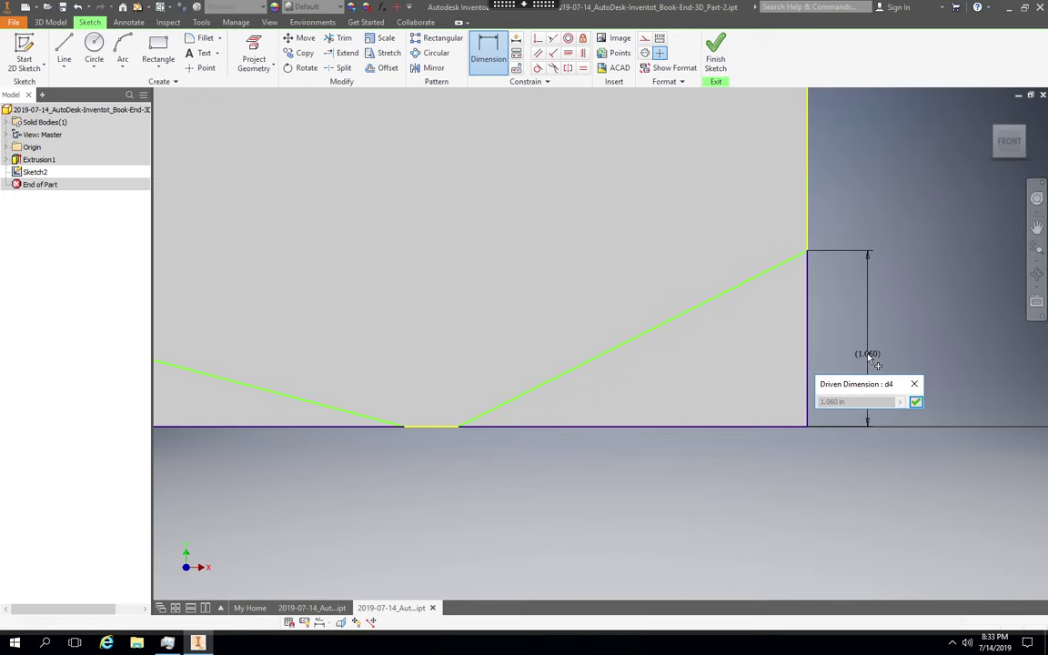
pyautogui.click(917, 402)
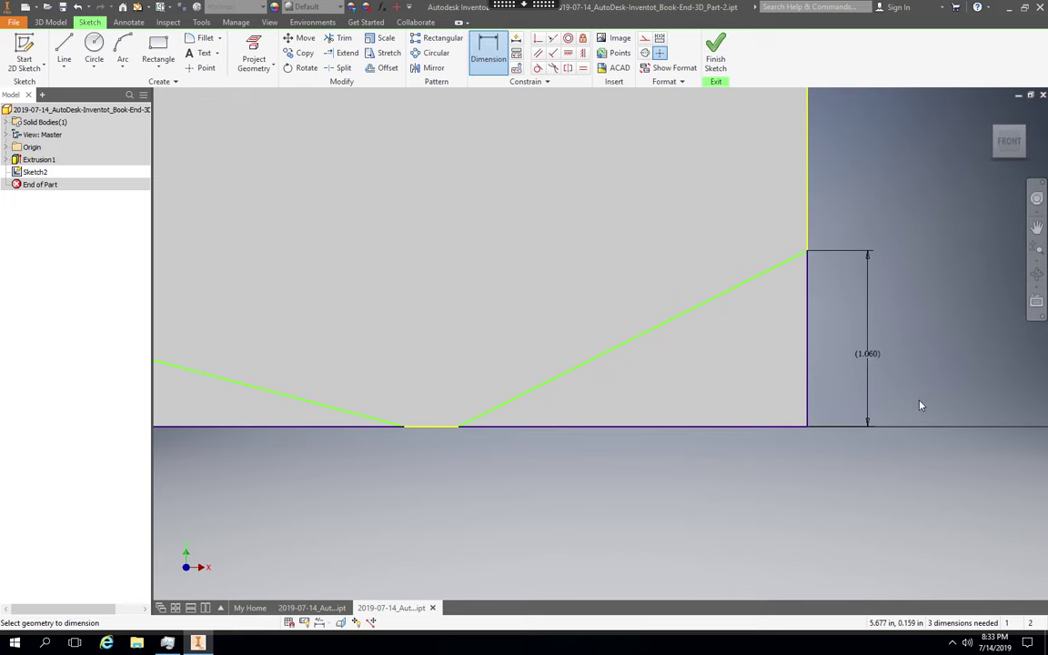
pyautogui.click(872, 357)
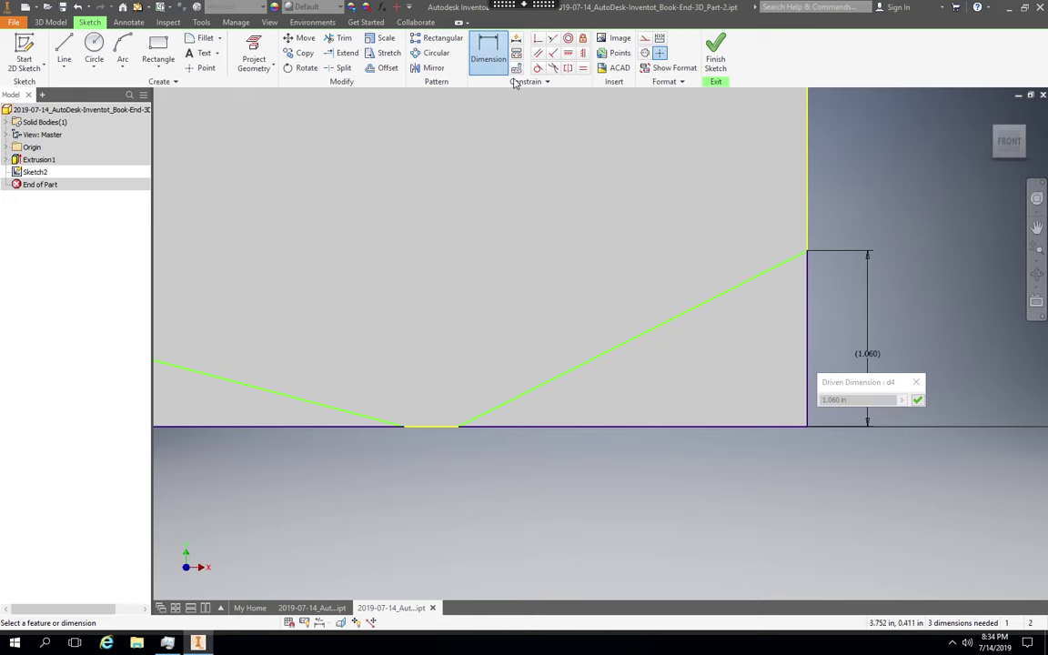
pyautogui.click(916, 383)
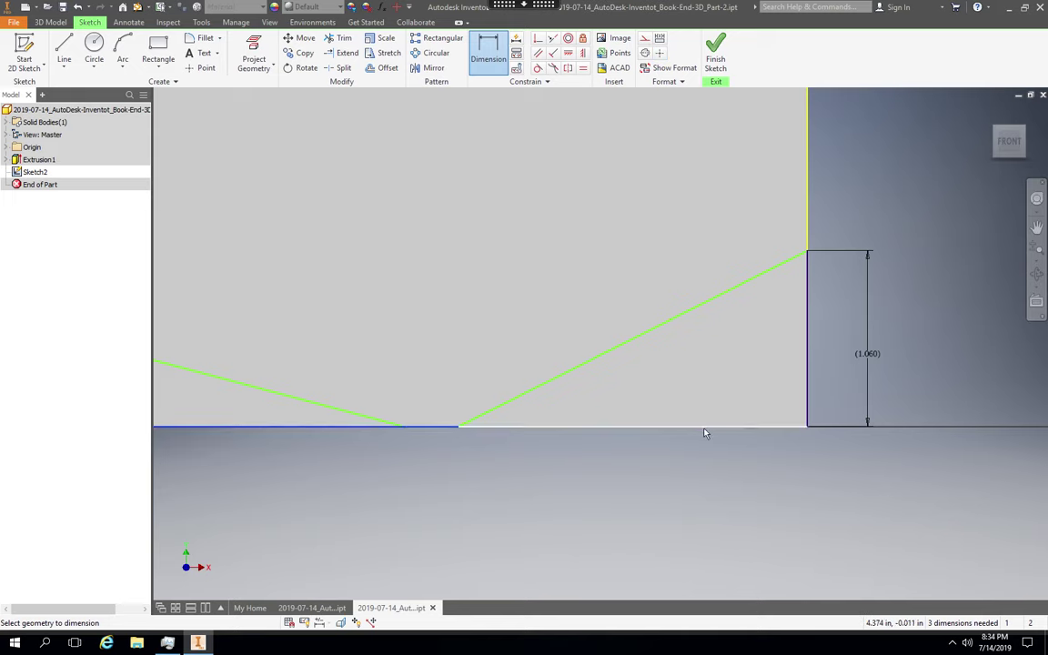
pyautogui.click(704, 433)
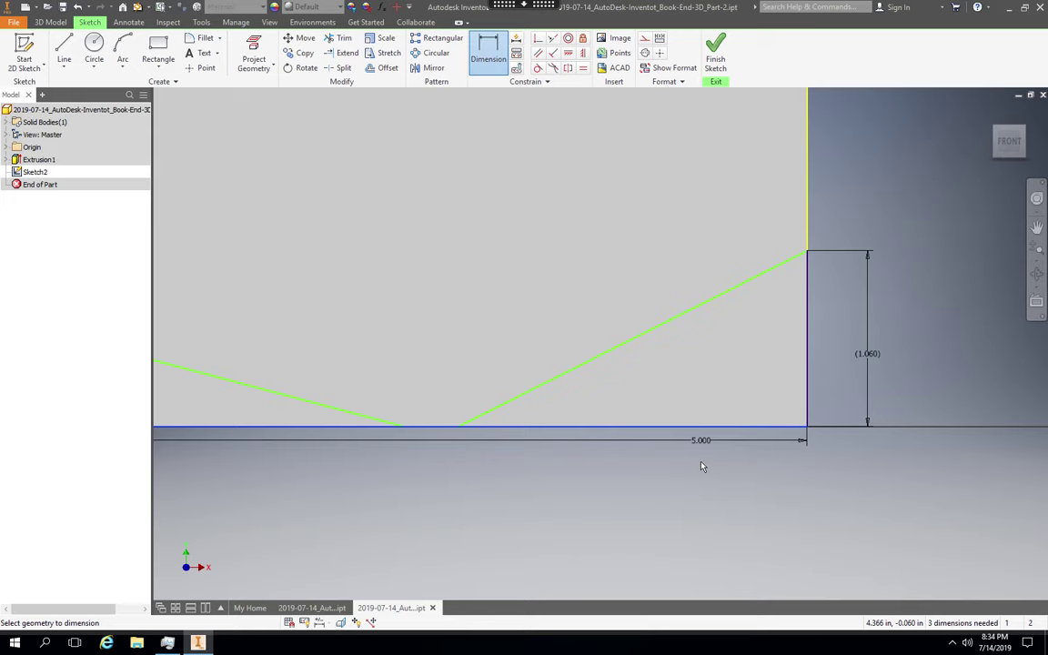
pyautogui.press('Escape')
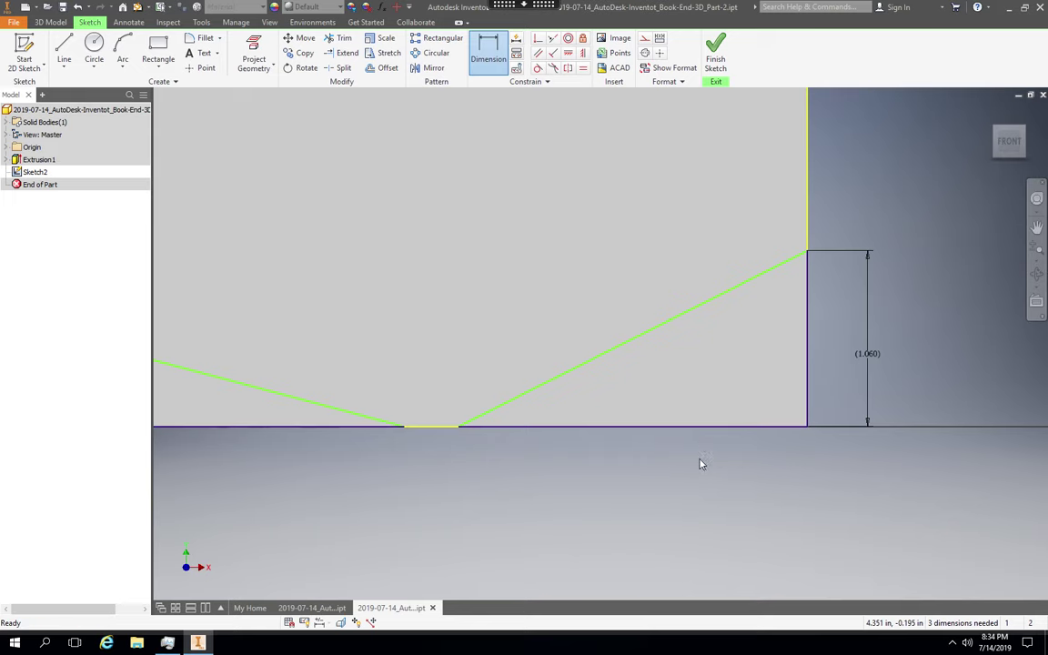
pyautogui.press('Escape')
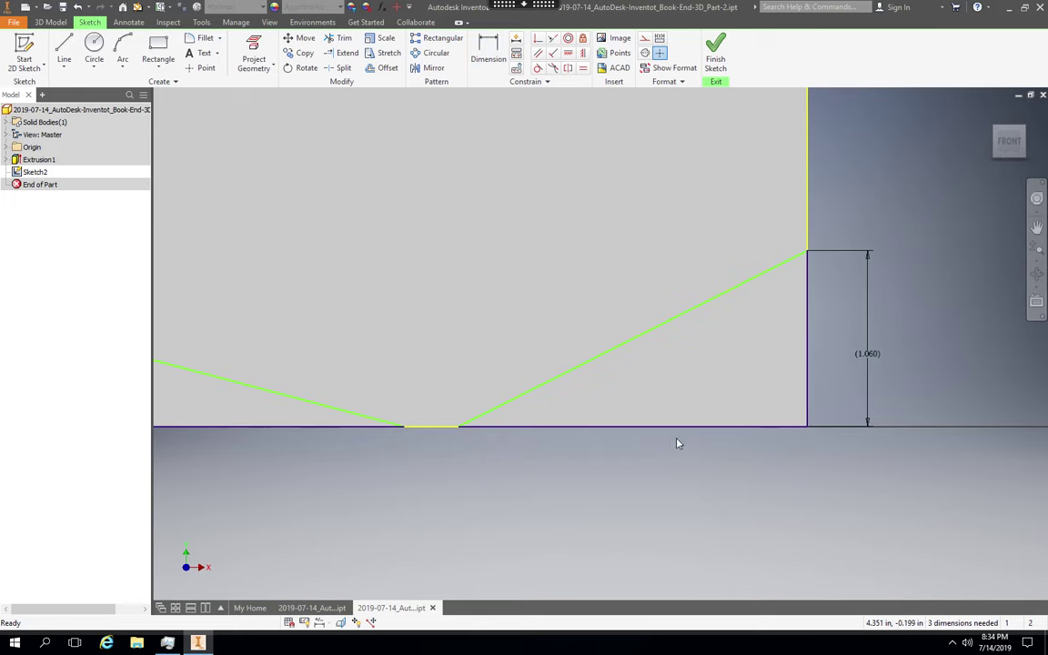
# - Dimension the lower-right triangle's horizontal leg along the plate's bottom edge and set it to 2.5 in
pyautogui.click(460, 427)
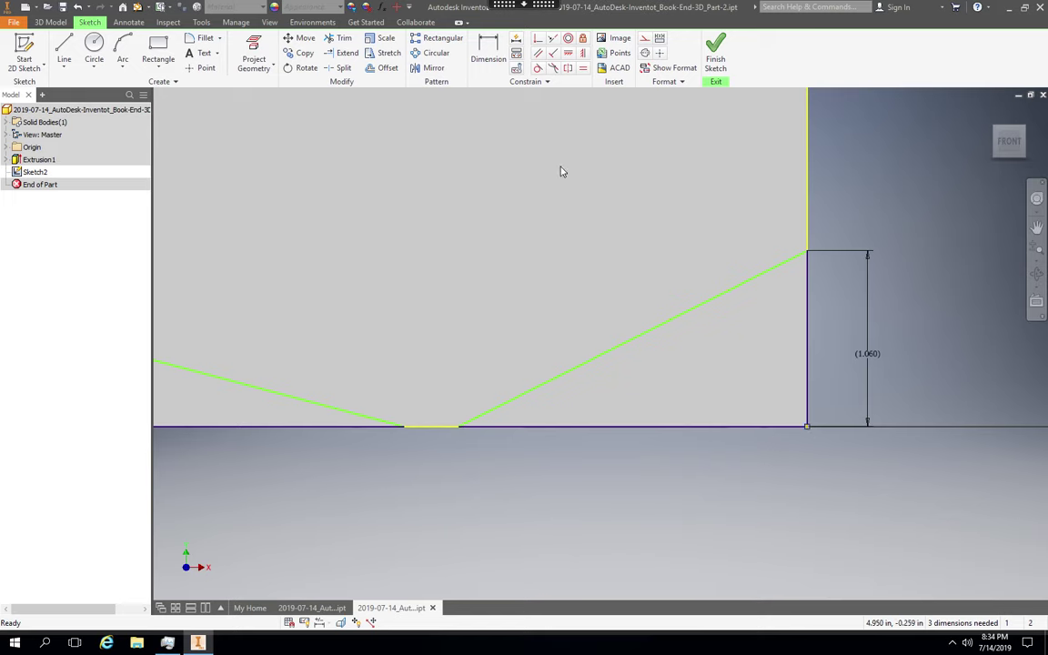
pyautogui.click(484, 55)
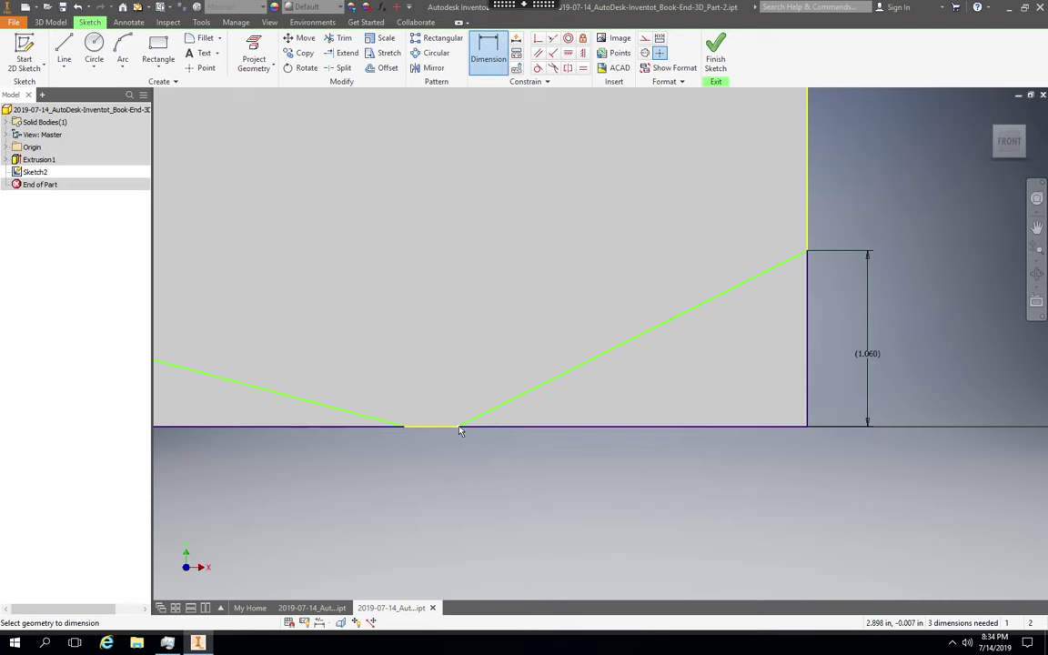
pyautogui.click(794, 427)
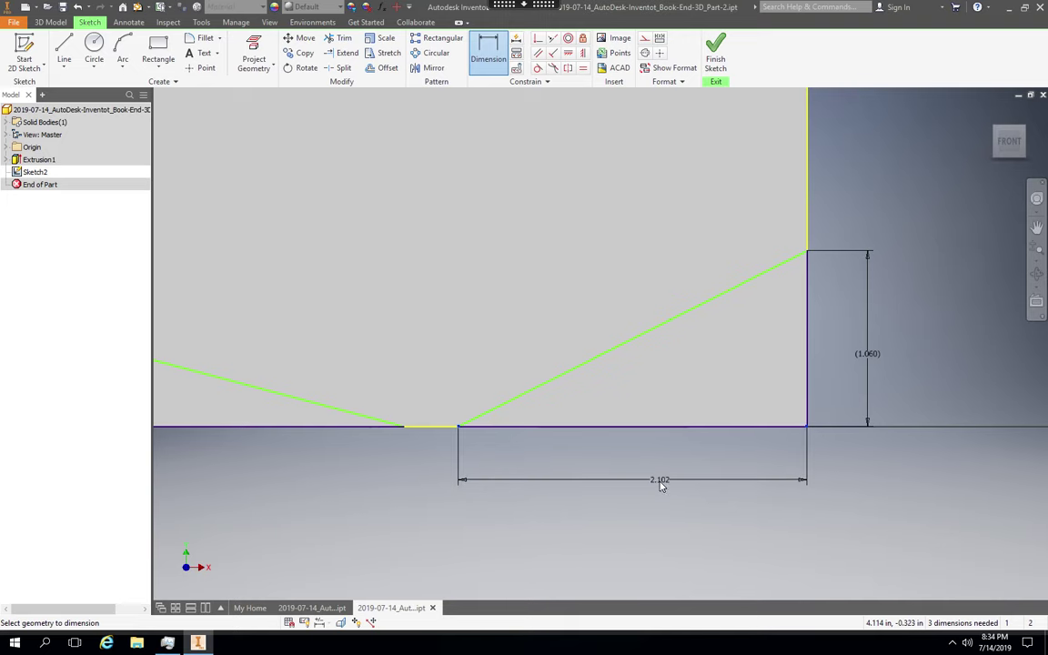
pyautogui.click(661, 482)
pyautogui.write('2.5')
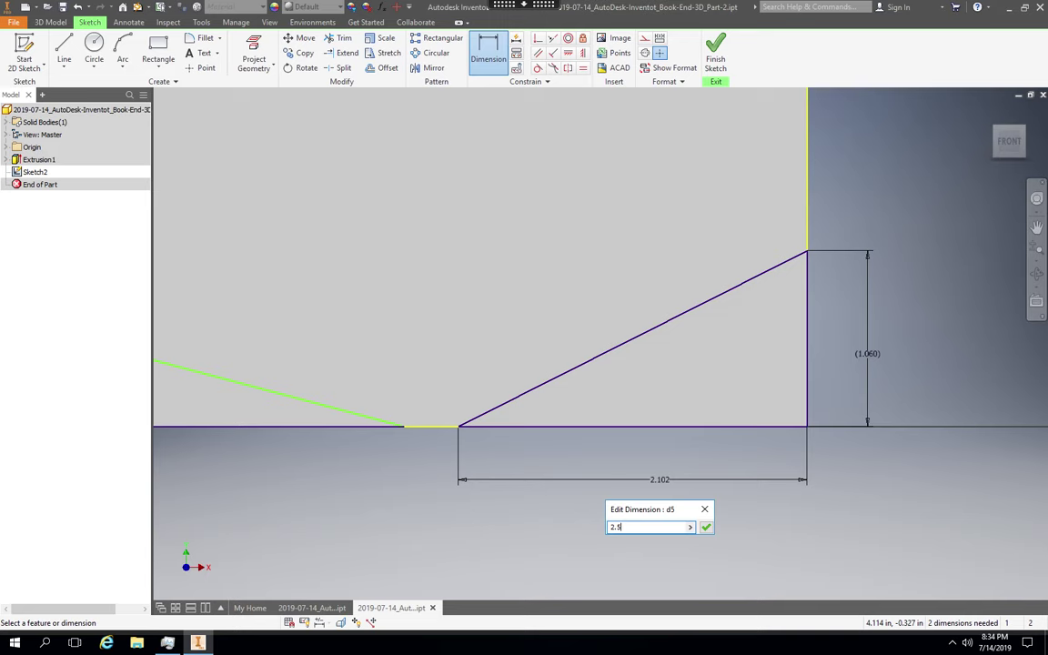
pyautogui.press('Return')
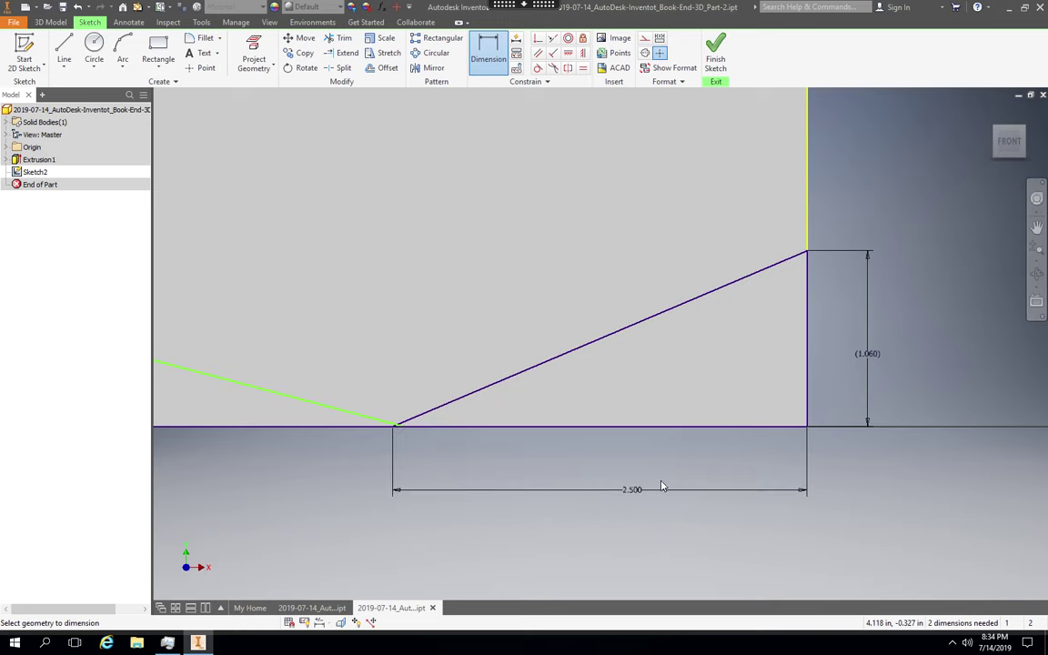
# - Try again to open the lower-right triangle's driven height dimension for editing
pyautogui.click(868, 407)
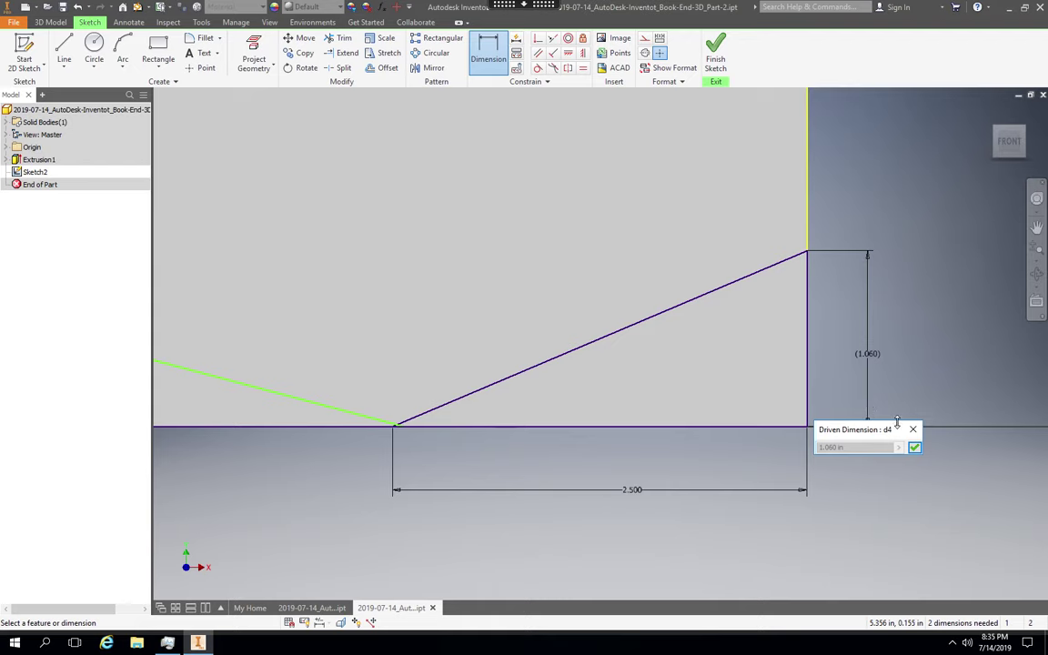
pyautogui.press('Escape')
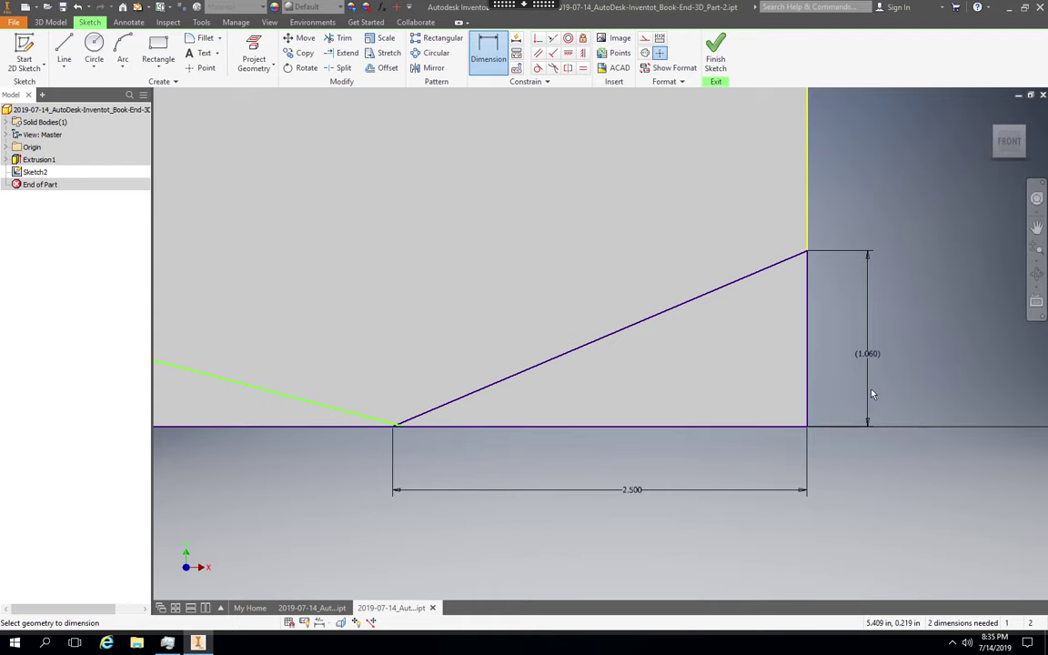
pyautogui.click(869, 394)
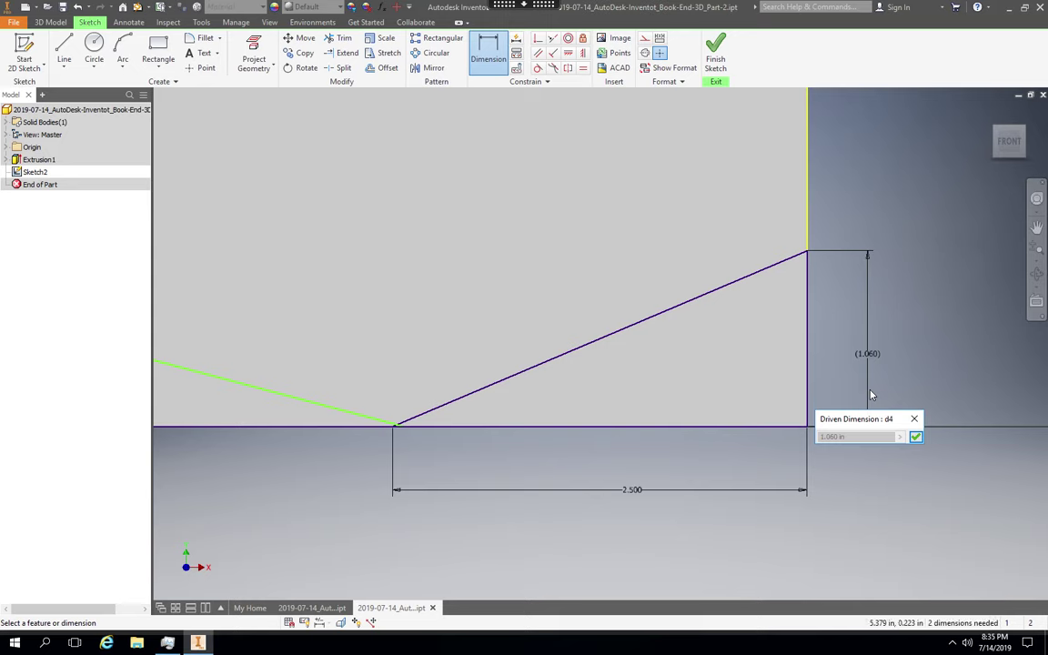
pyautogui.click(915, 438)
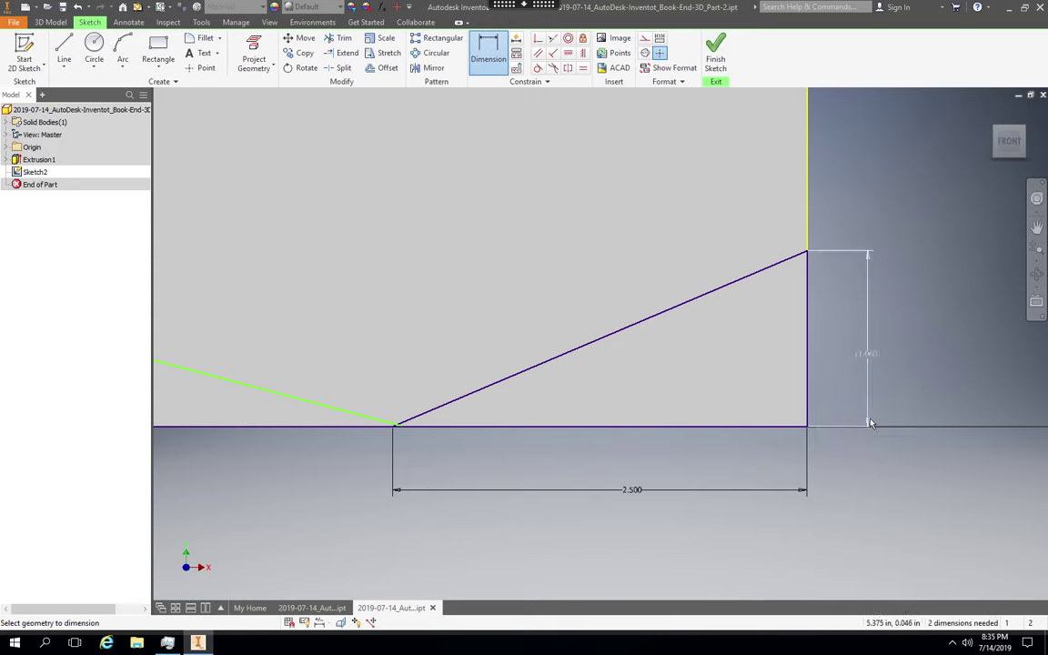
pyautogui.click(868, 421)
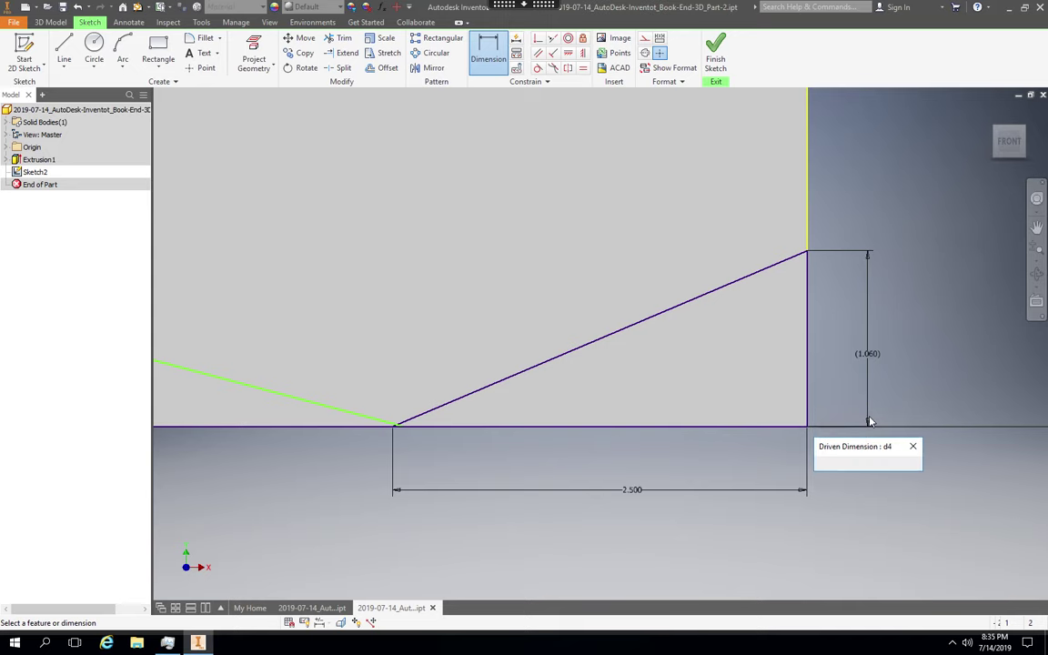
pyautogui.click(910, 449)
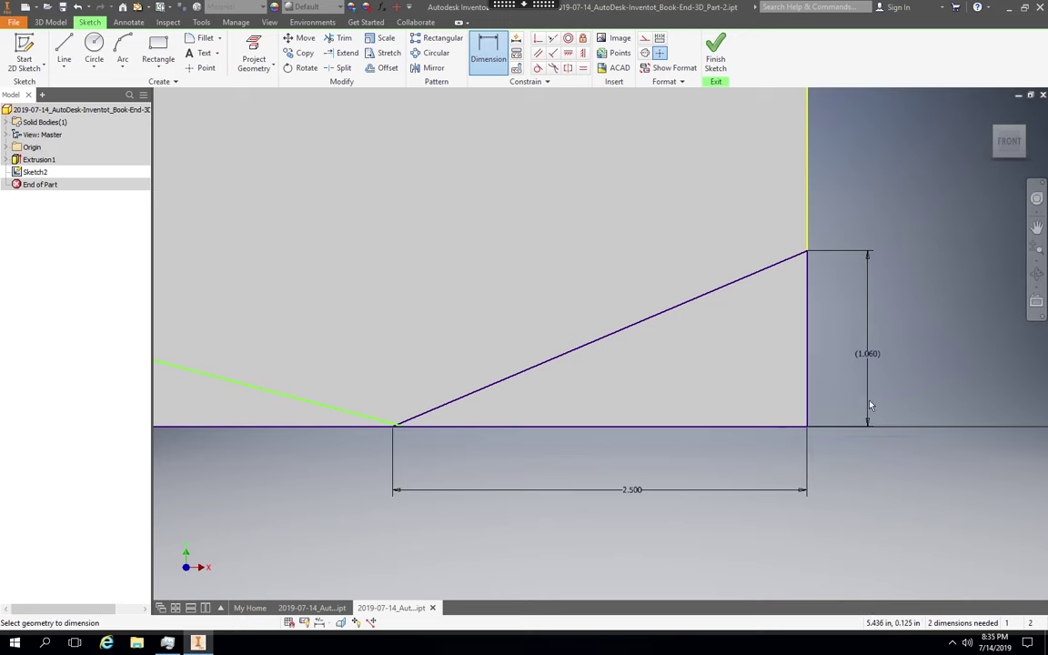
pyautogui.rightClick(867, 403)
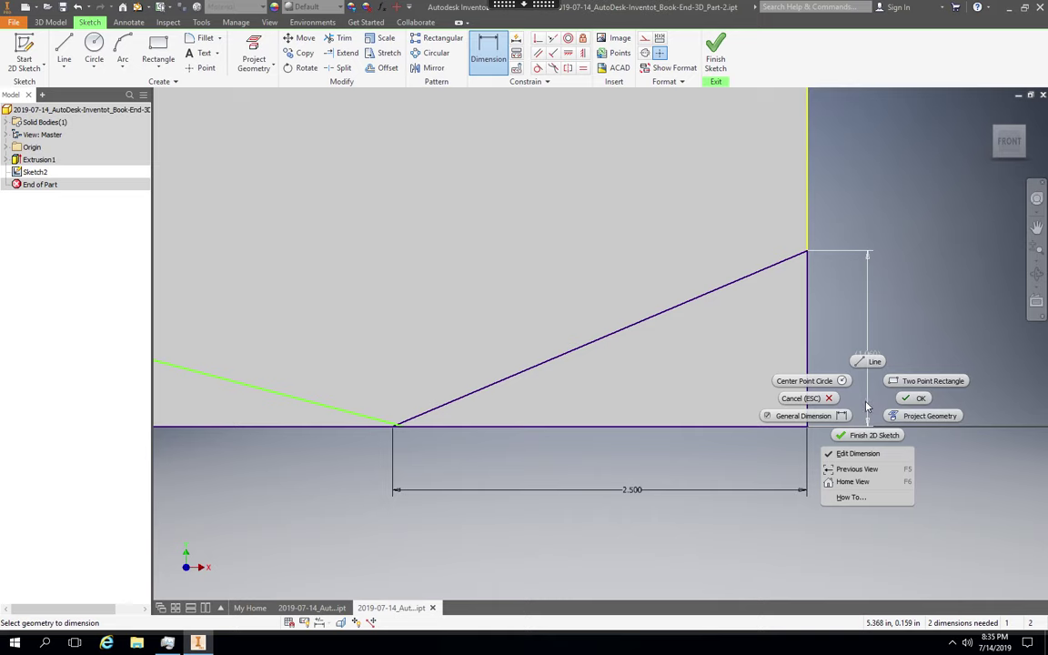
pyautogui.click(865, 455)
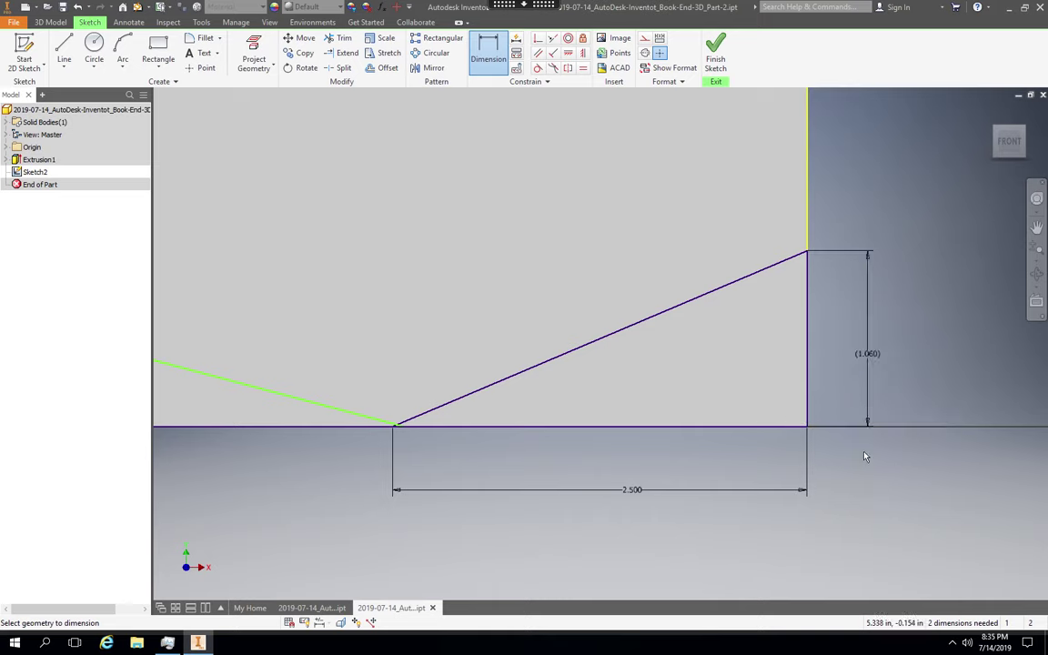
pyautogui.click(867, 360)
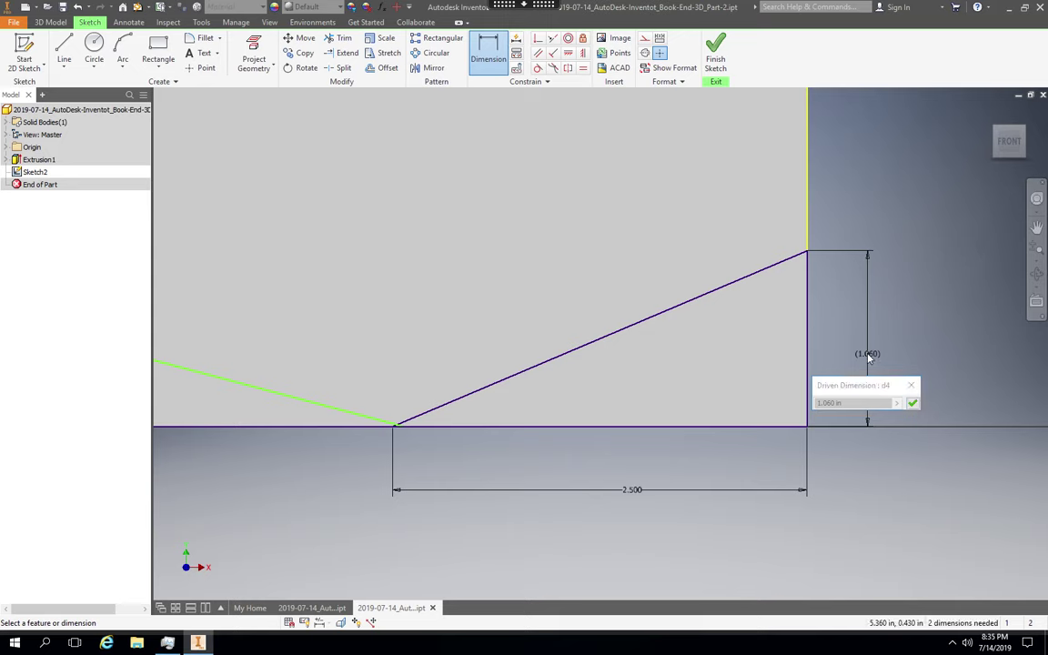
pyautogui.click(913, 404)
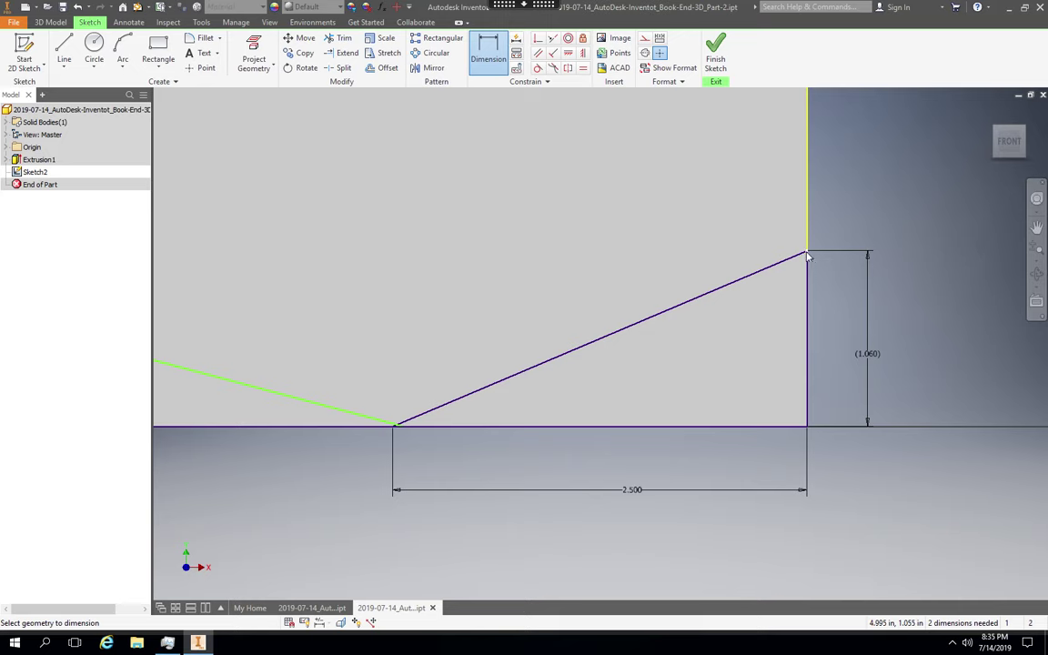
# - Try to add another height dimension between the endpoints of the lower-right triangle's vertical leg
pyautogui.click(809, 429)
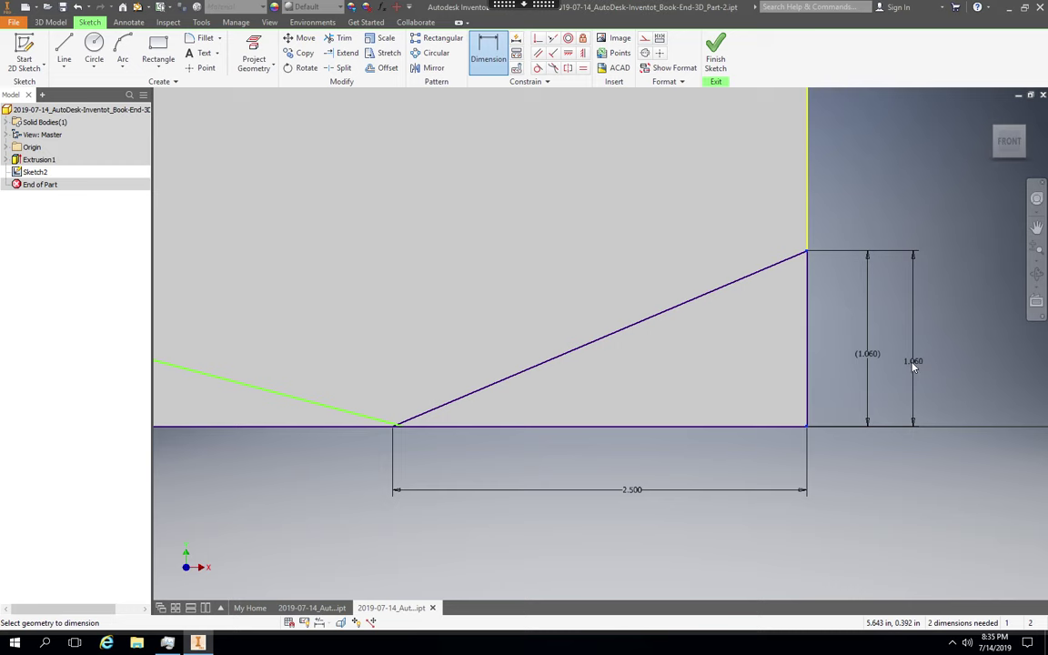
pyautogui.click(913, 364)
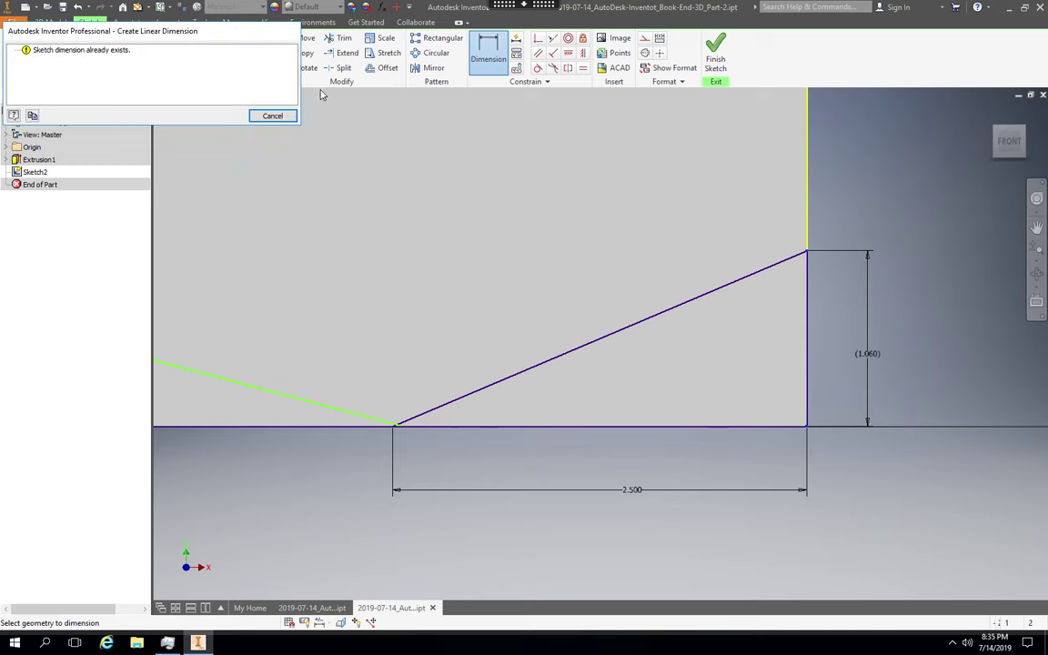
pyautogui.click(273, 117)
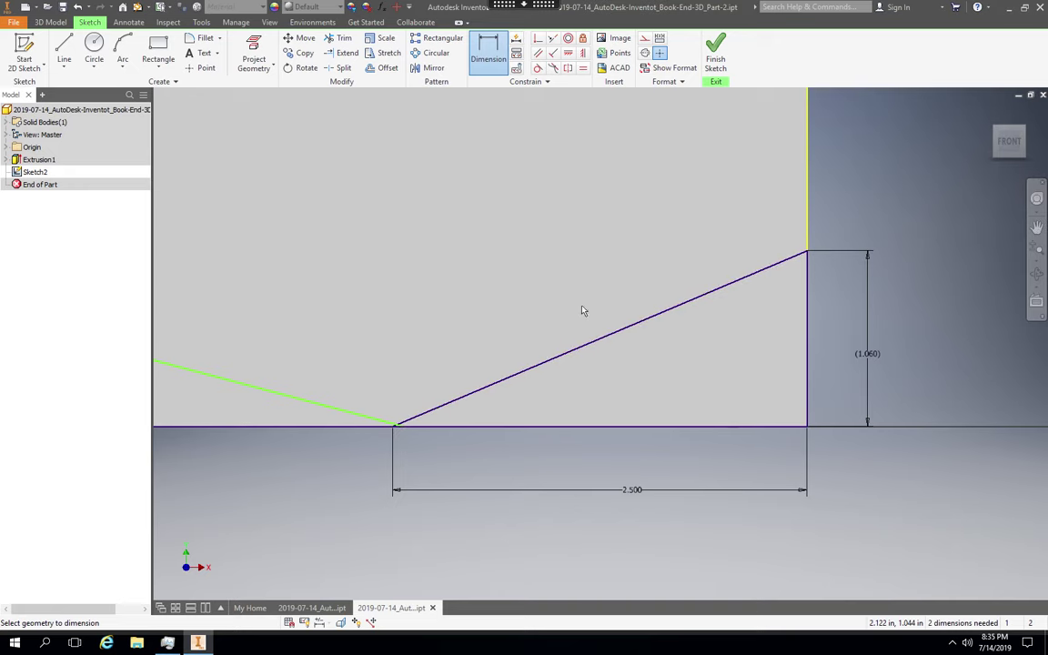
# - Dimension the lower-left triangle's horizontal leg along the plate's bottom edge and set it to 2.5 in
pyautogui.click(1036, 229)
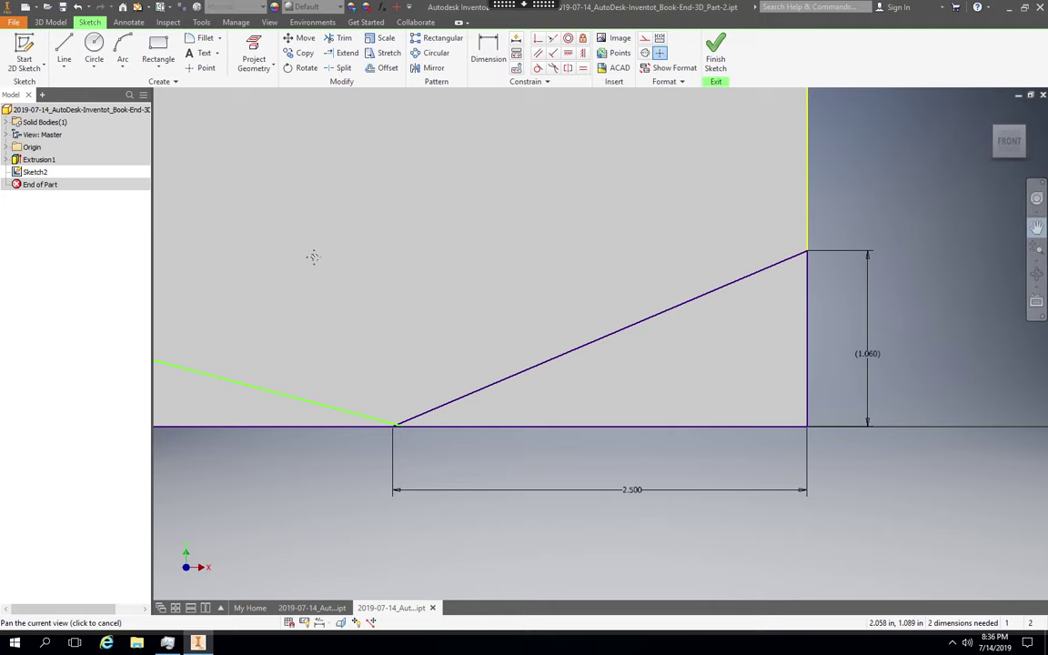
pyautogui.moveTo(637, 285); pyautogui.dragTo(650, 289)
pyautogui.moveTo(411, 240); pyautogui.dragTo(689, 274)
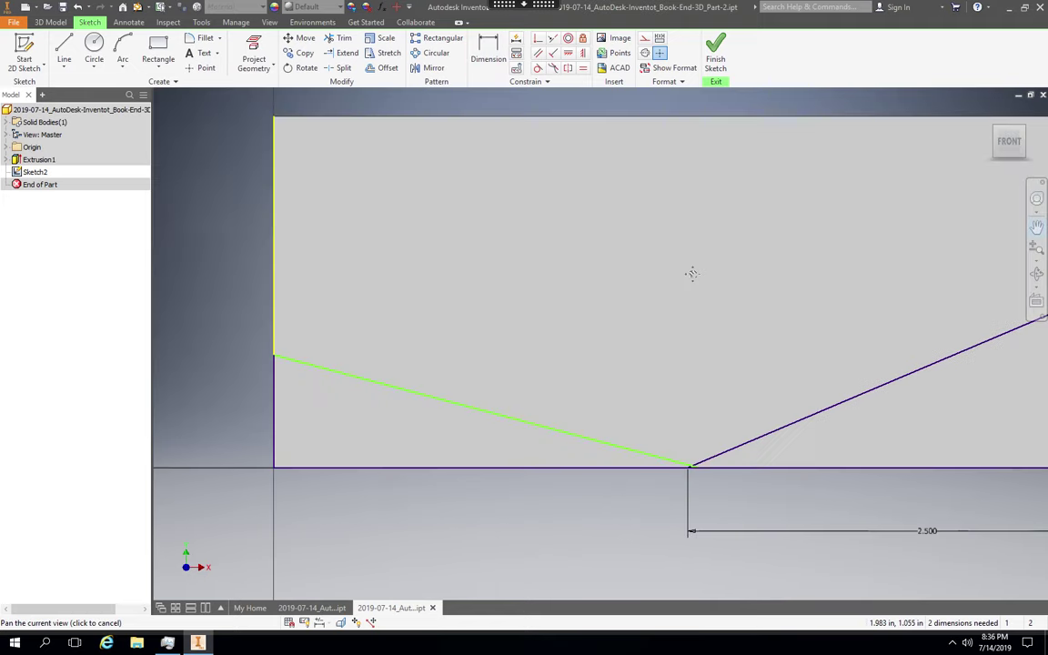
pyautogui.moveTo(597, 266)
pyautogui.mouseDown()
pyautogui.moveTo(650, 263)
pyautogui.moveTo(637, 270)
pyautogui.mouseUp()
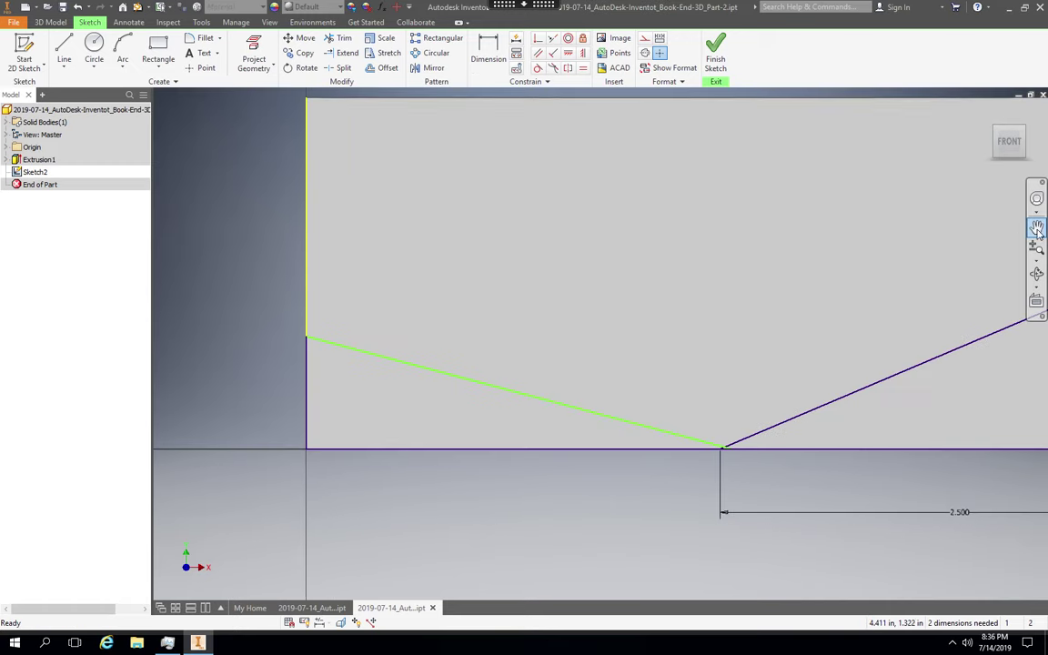
pyautogui.press('d')
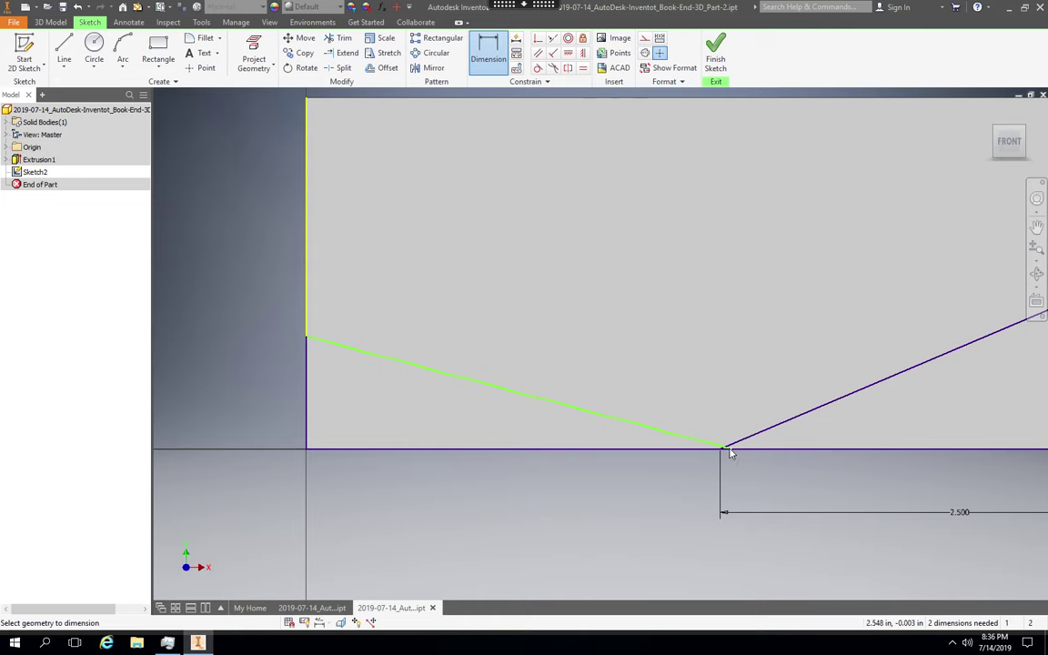
pyautogui.click(306, 452)
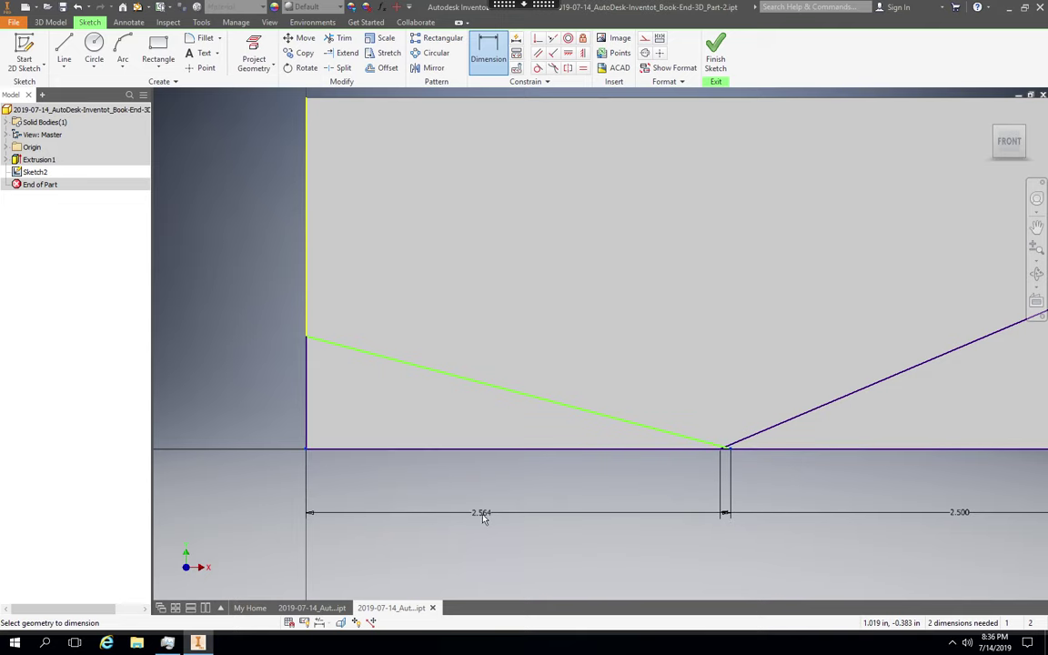
pyautogui.click(484, 518)
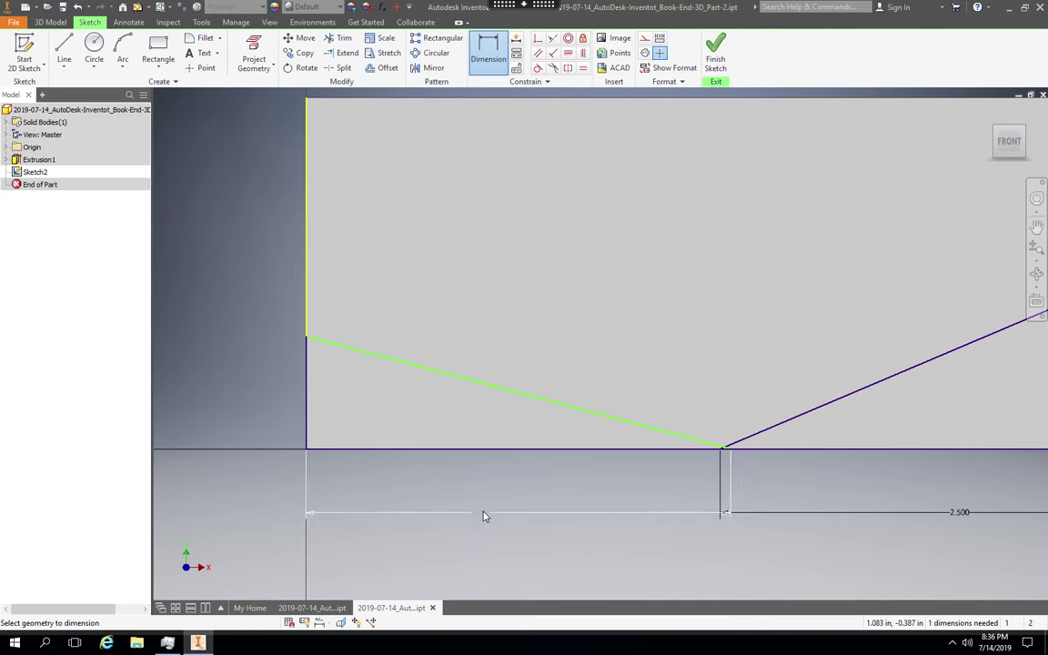
pyautogui.click(484, 515)
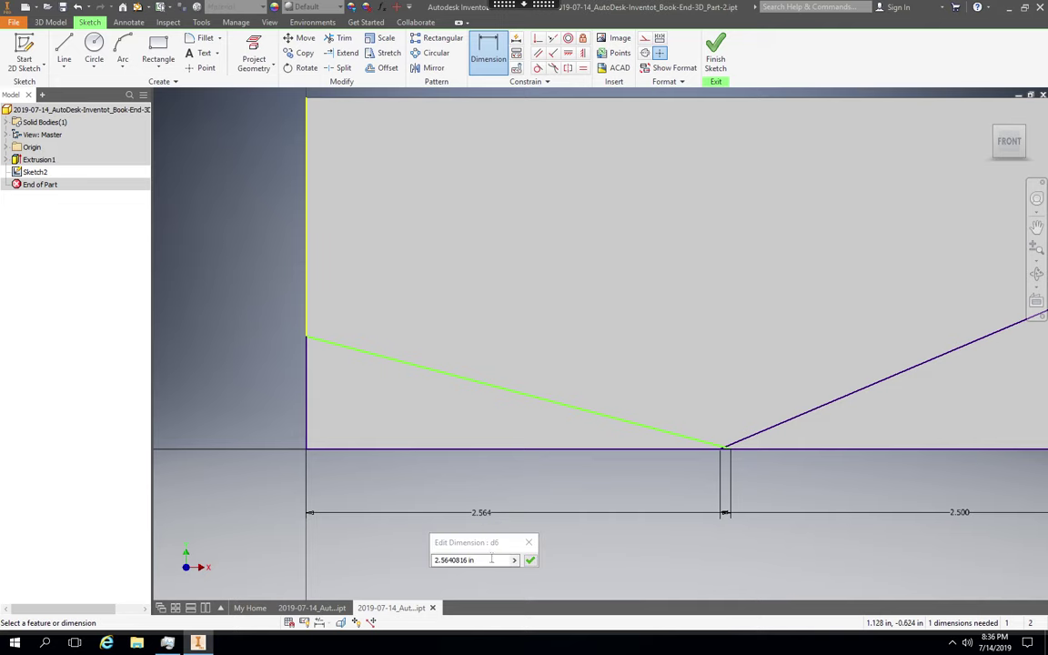
pyautogui.click(491, 559)
pyautogui.hotkey('ctrl', 'a')
pyautogui.write('2')
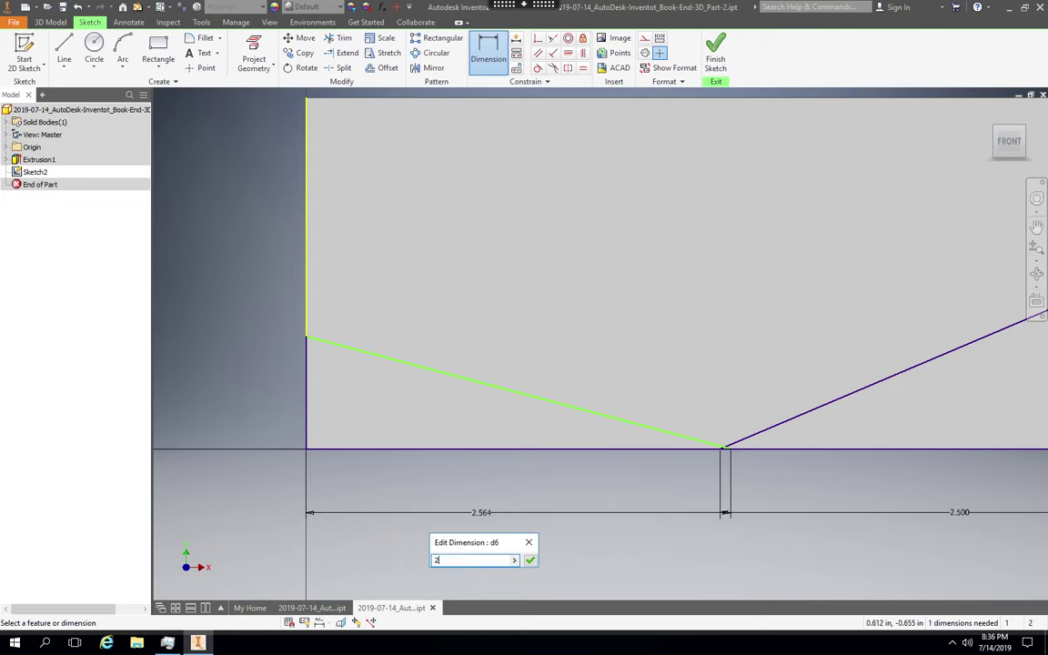
pyautogui.write('.5')
pyautogui.press('Return')
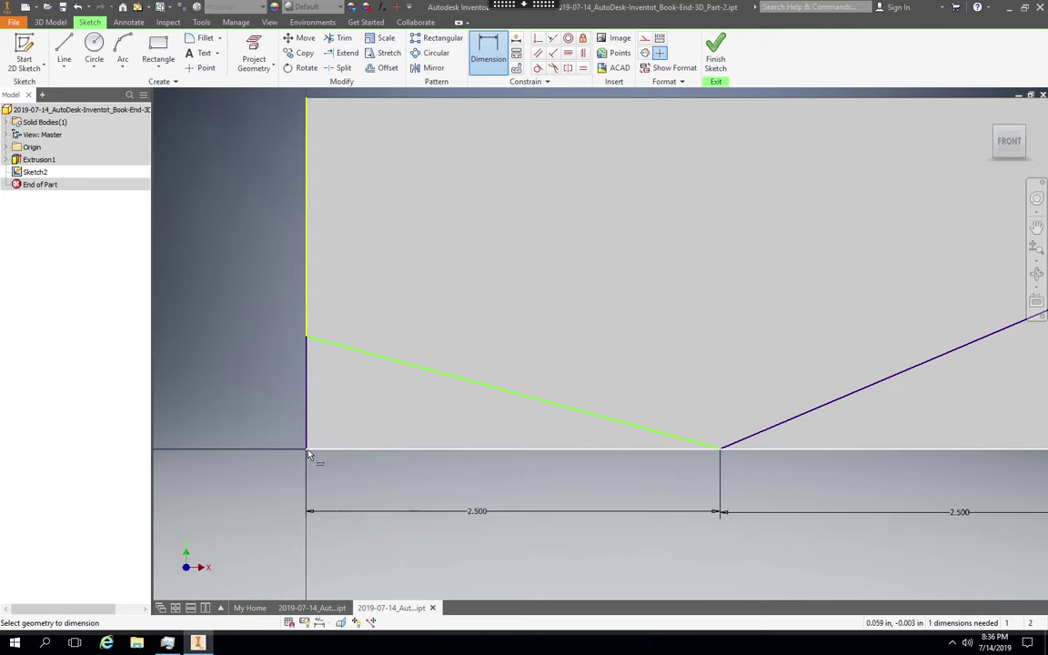
# - Dimension the lower-left triangle's vertical leg on the plate's left edge and set it to 0.75 in
pyautogui.click(302, 345)
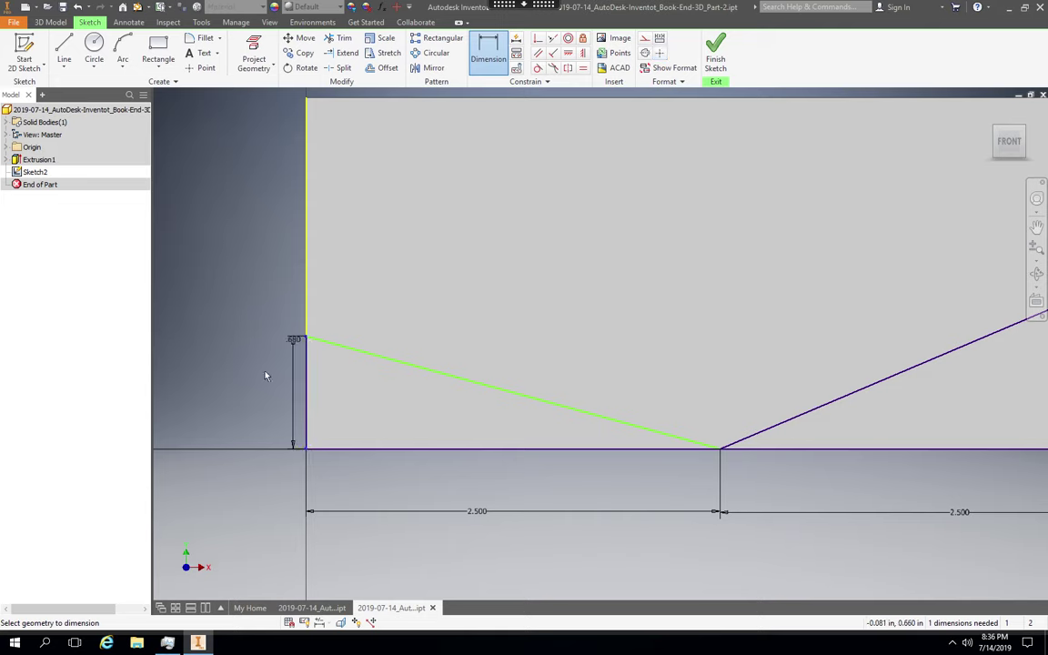
pyautogui.click(258, 398)
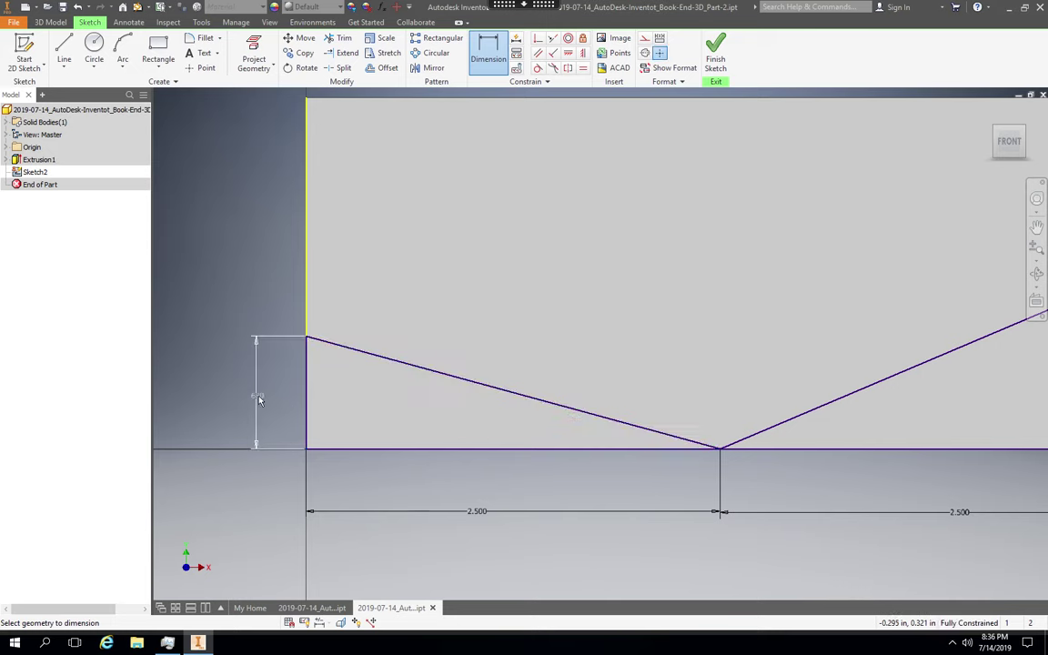
pyautogui.click(258, 395)
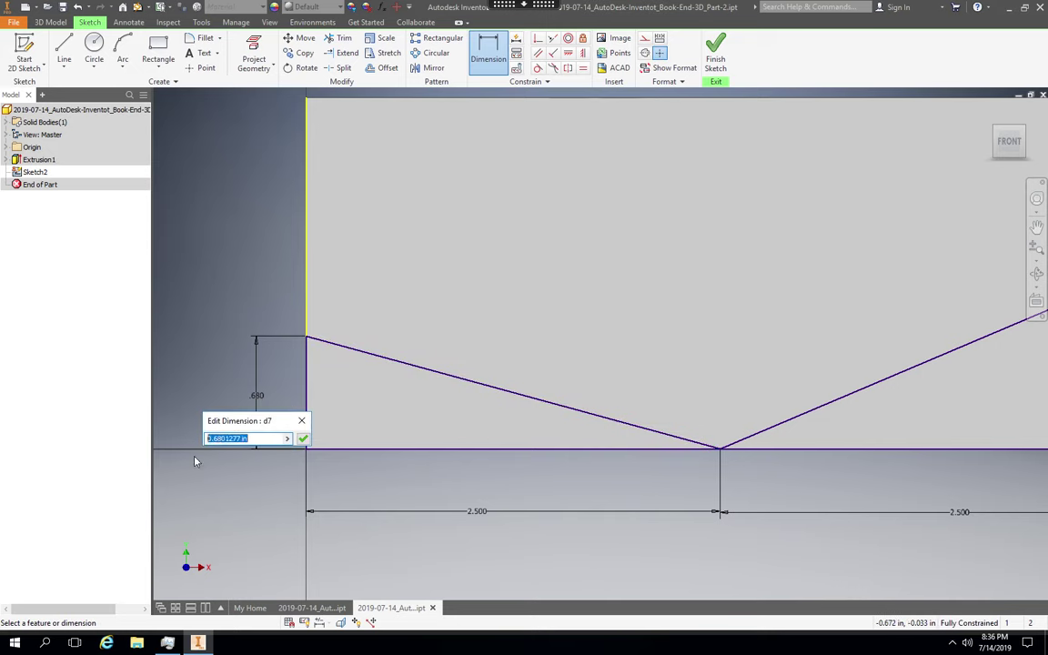
pyautogui.write('.75')
pyautogui.press('Return')
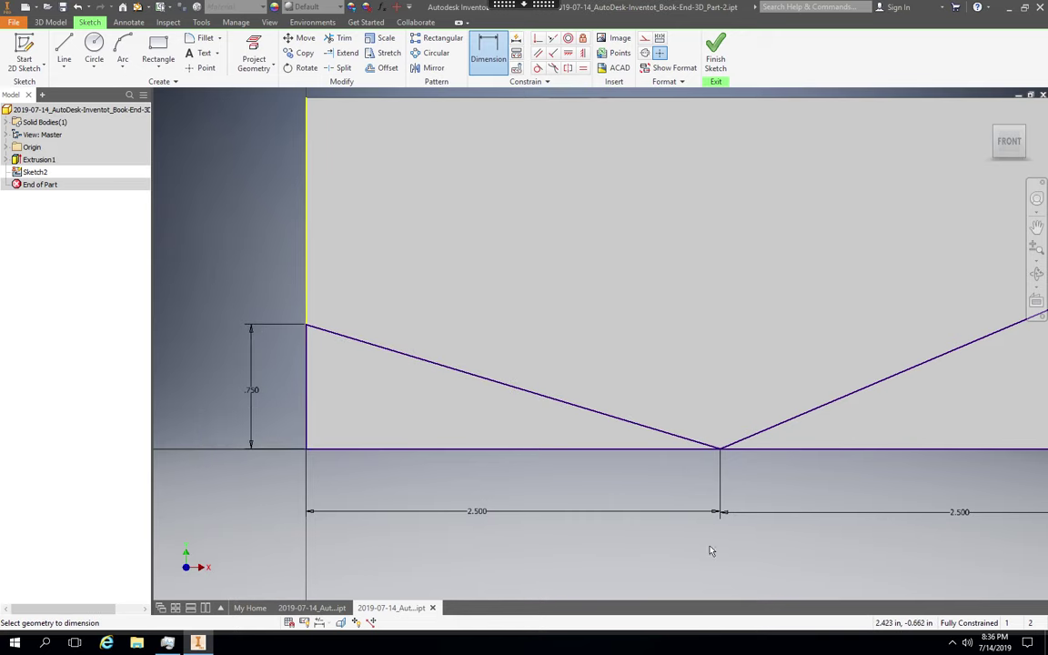
# - Try to redimension the lower-right triangle's vertical leg by picking the second overlapping curve and opening its driven height dimension
pyautogui.click(1036, 227)
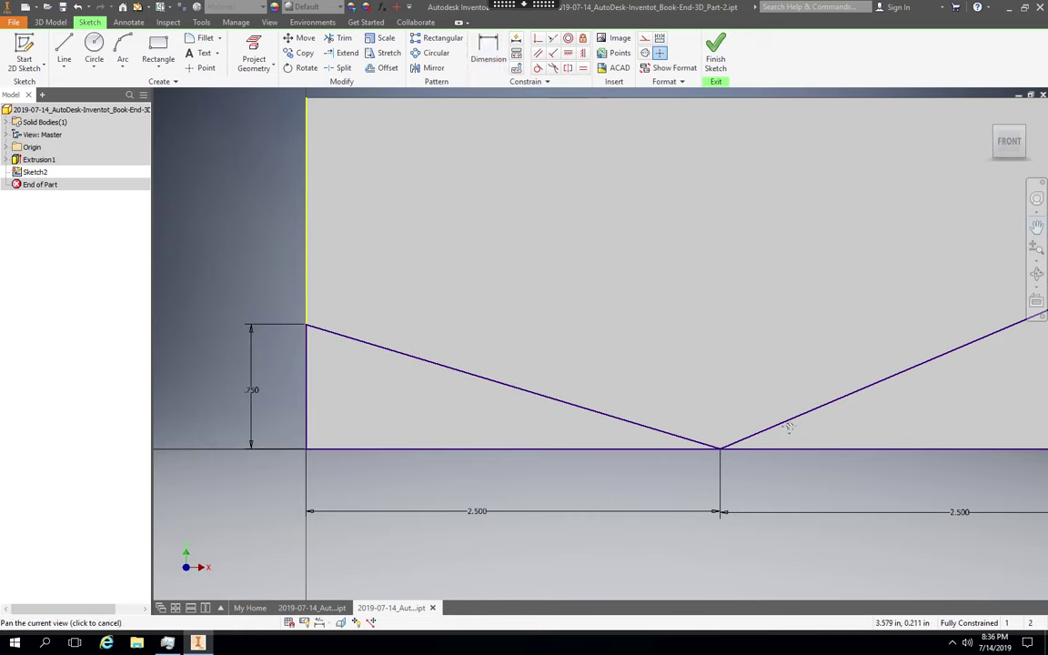
pyautogui.moveTo(825, 431)
pyautogui.mouseDown()
pyautogui.moveTo(708, 442)
pyautogui.moveTo(663, 433)
pyautogui.mouseUp()
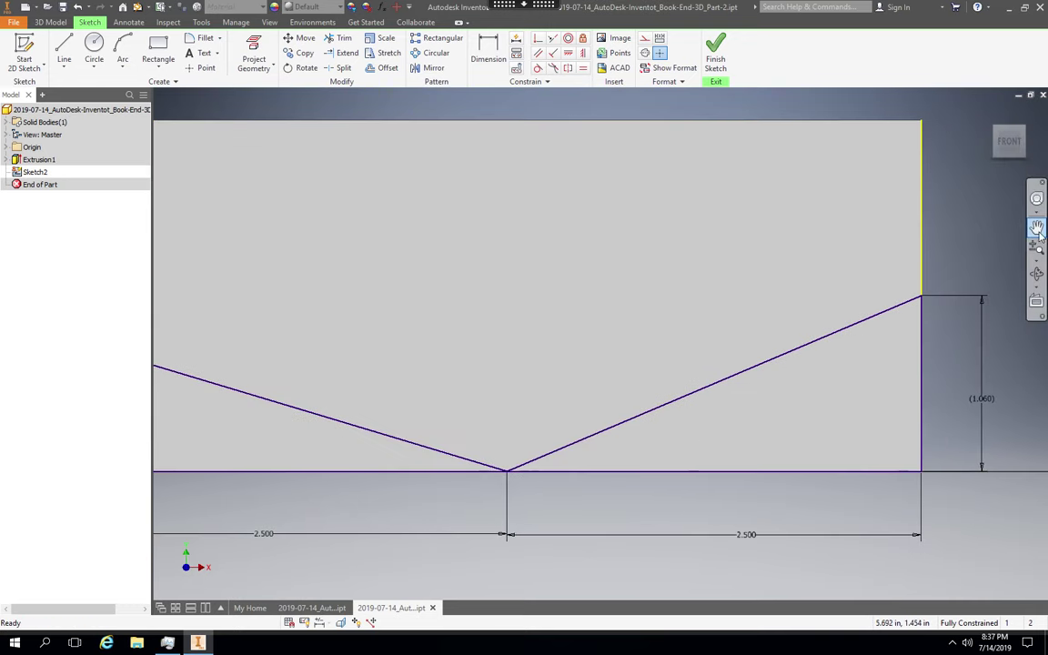
pyautogui.press('d')
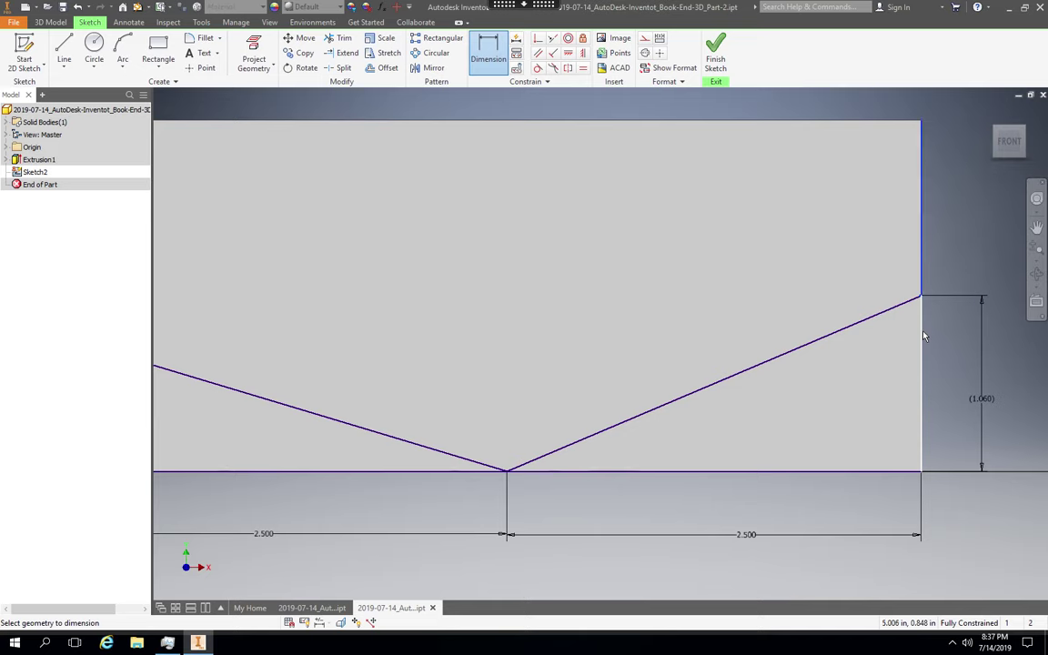
pyautogui.moveTo(923, 337)
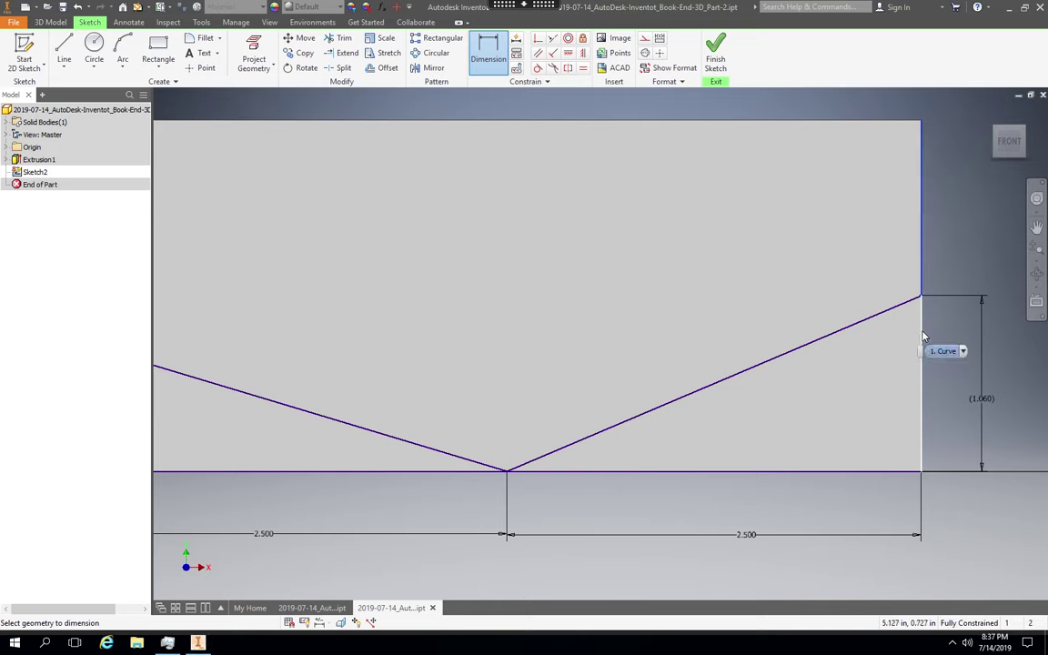
pyautogui.click(964, 352)
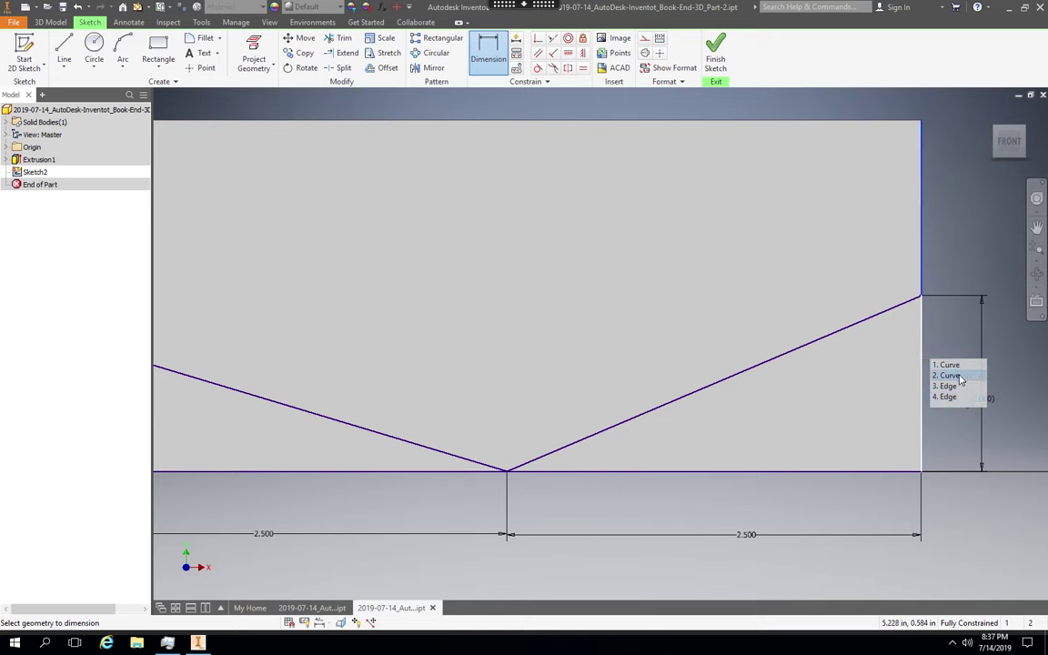
pyautogui.click(960, 379)
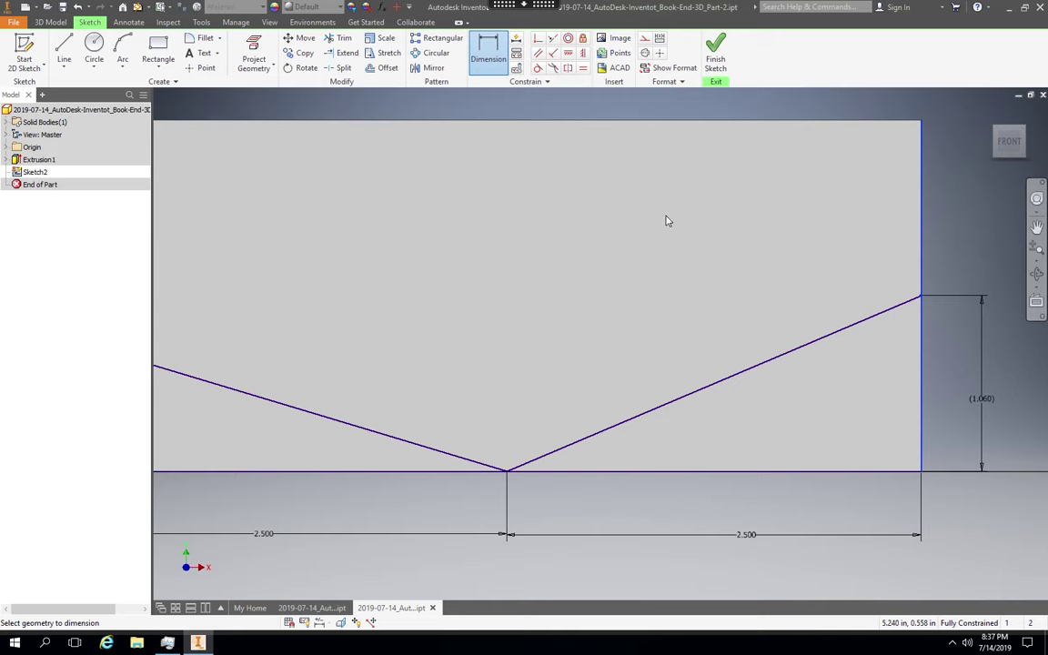
pyautogui.click(983, 371)
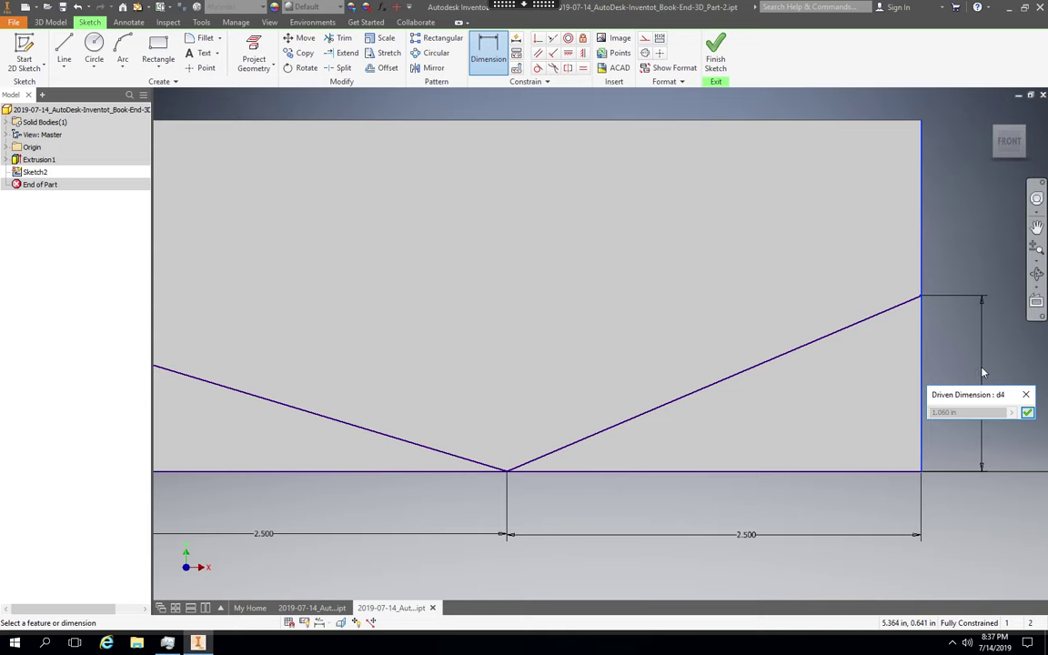
pyautogui.click(1026, 396)
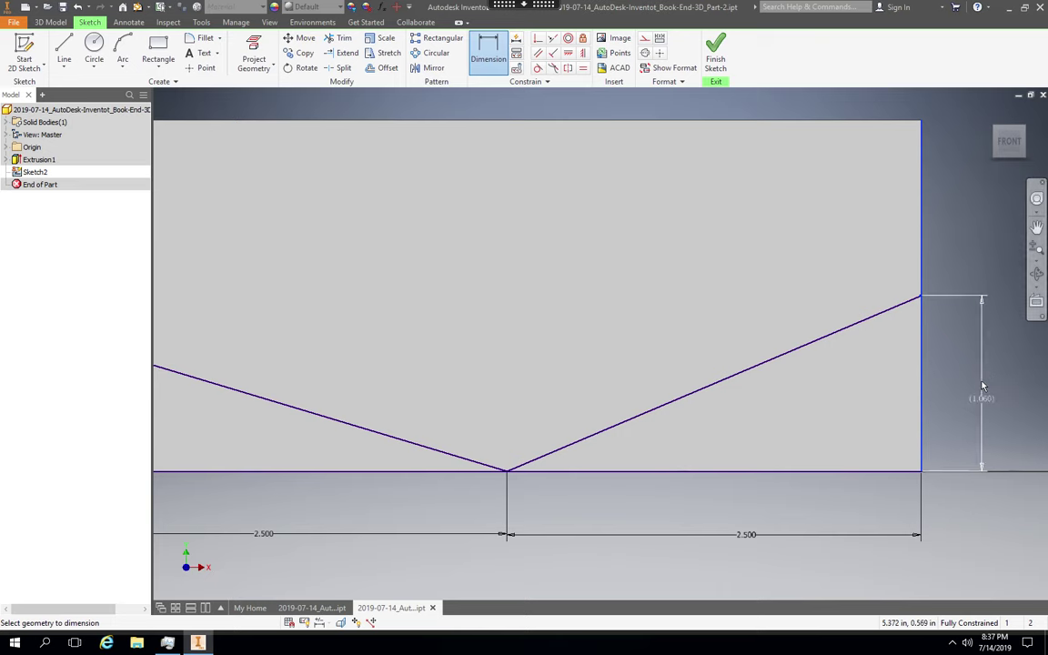
# - Look for a way to edit the lower-right triangle's driven height through its context options and the Geometry Properties
pyautogui.rightClick(982, 385)
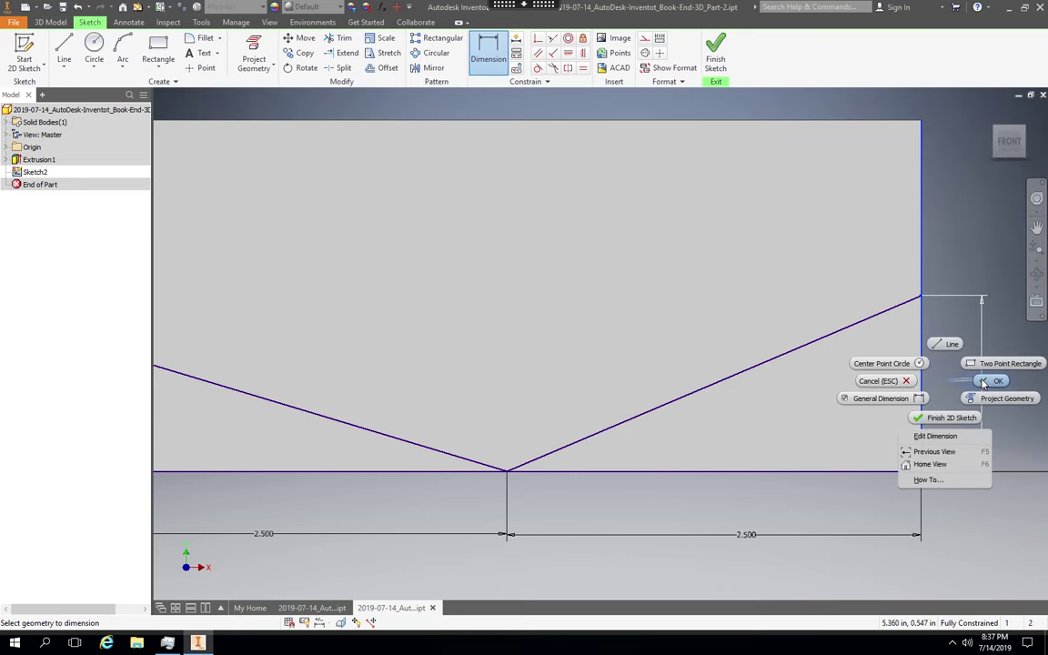
pyautogui.click(908, 400)
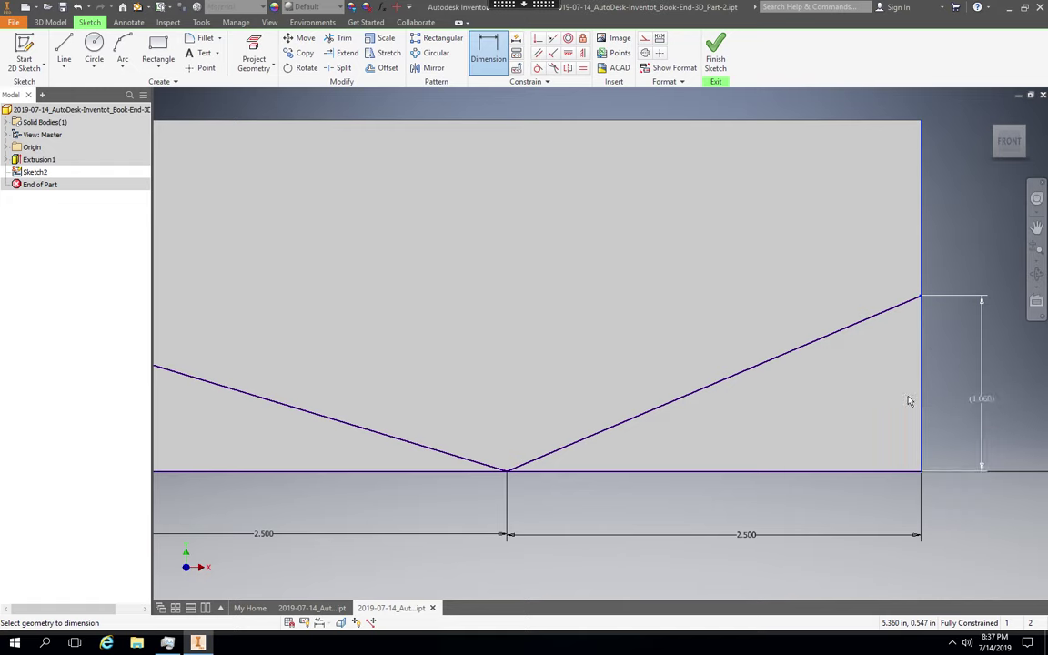
pyautogui.rightClick(980, 400)
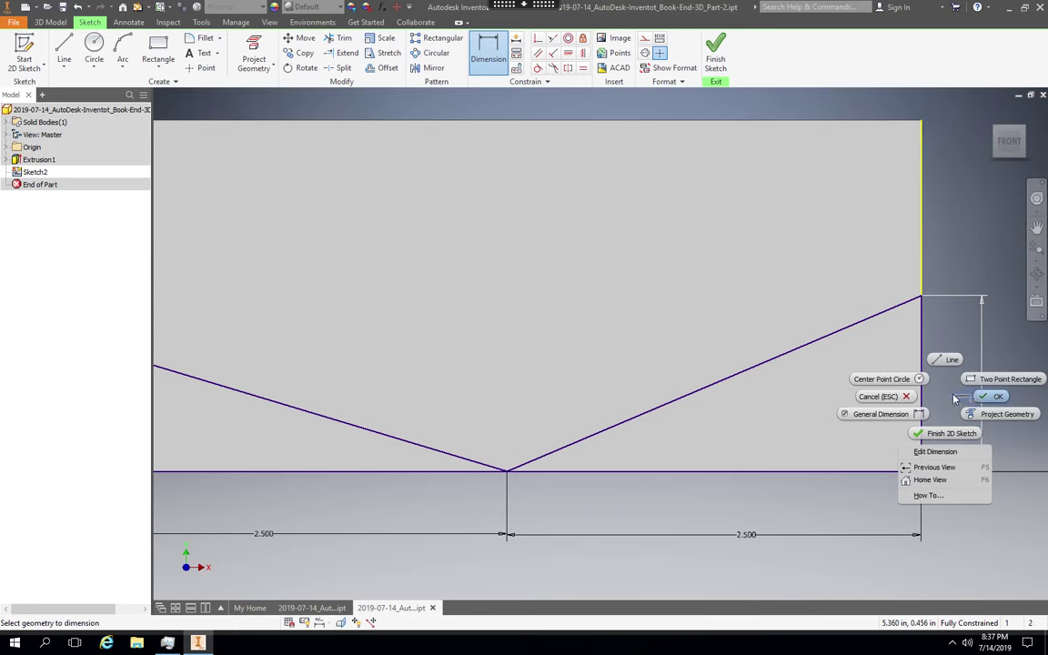
pyautogui.click(909, 400)
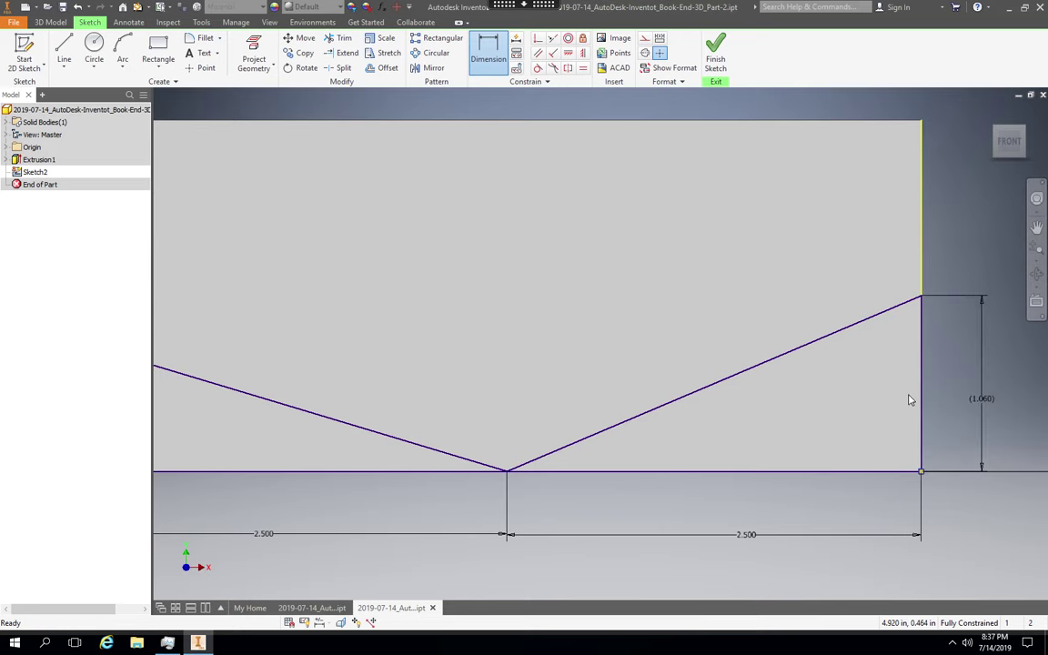
pyautogui.rightClick(957, 401)
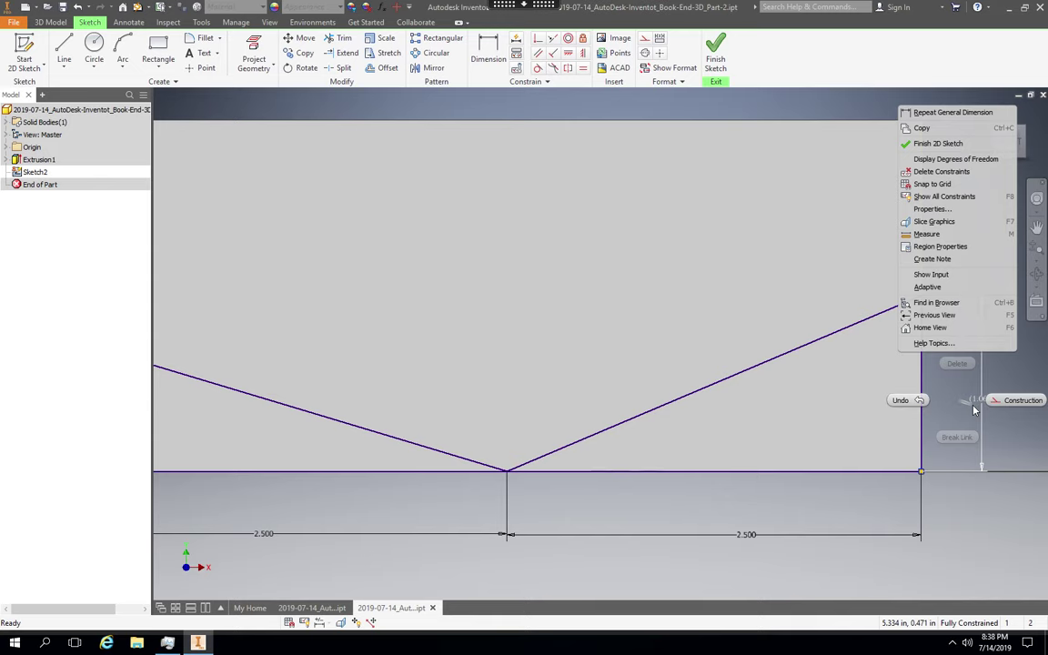
pyautogui.click(932, 209)
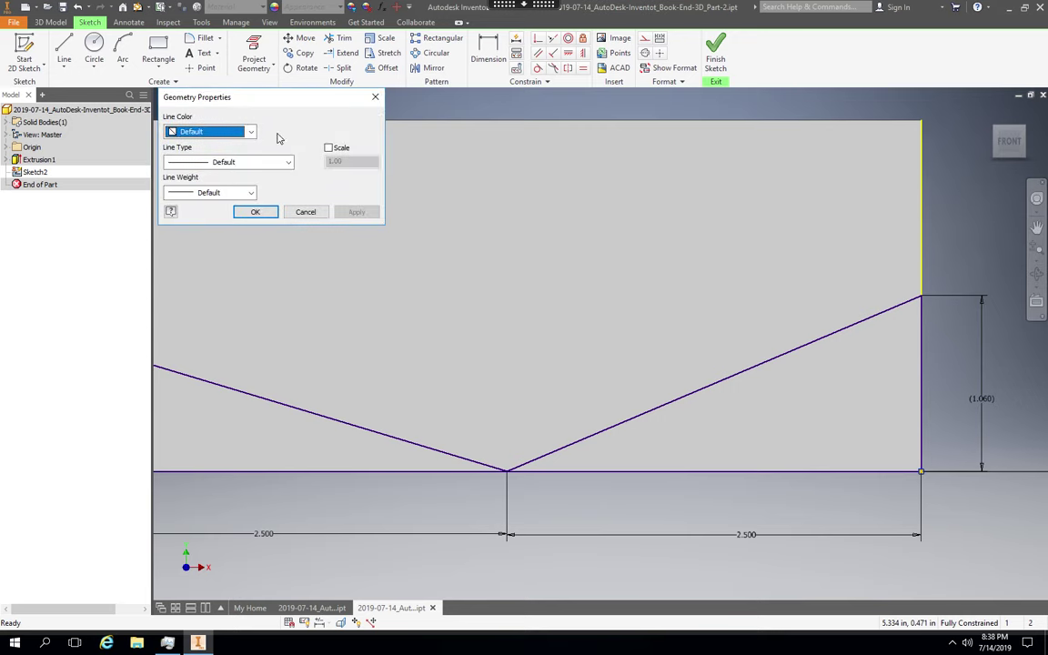
pyautogui.click(376, 98)
# - Repeat General Dimension and try to edit the lower-right triangle's driven height dimension
pyautogui.rightClick(979, 400)
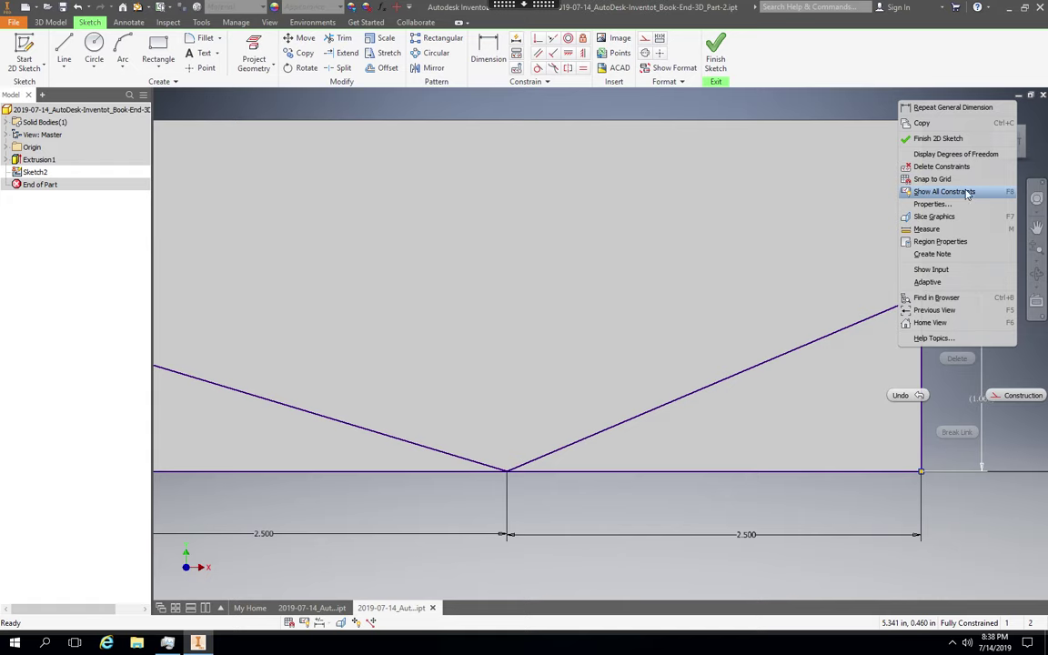
pyautogui.click(952, 109)
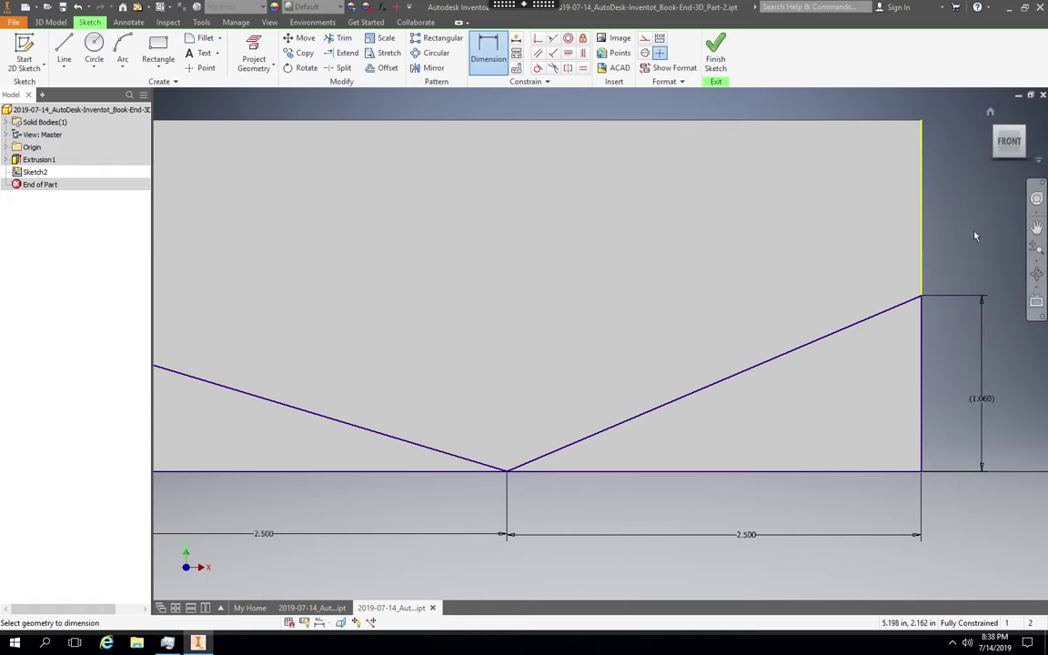
pyautogui.click(980, 400)
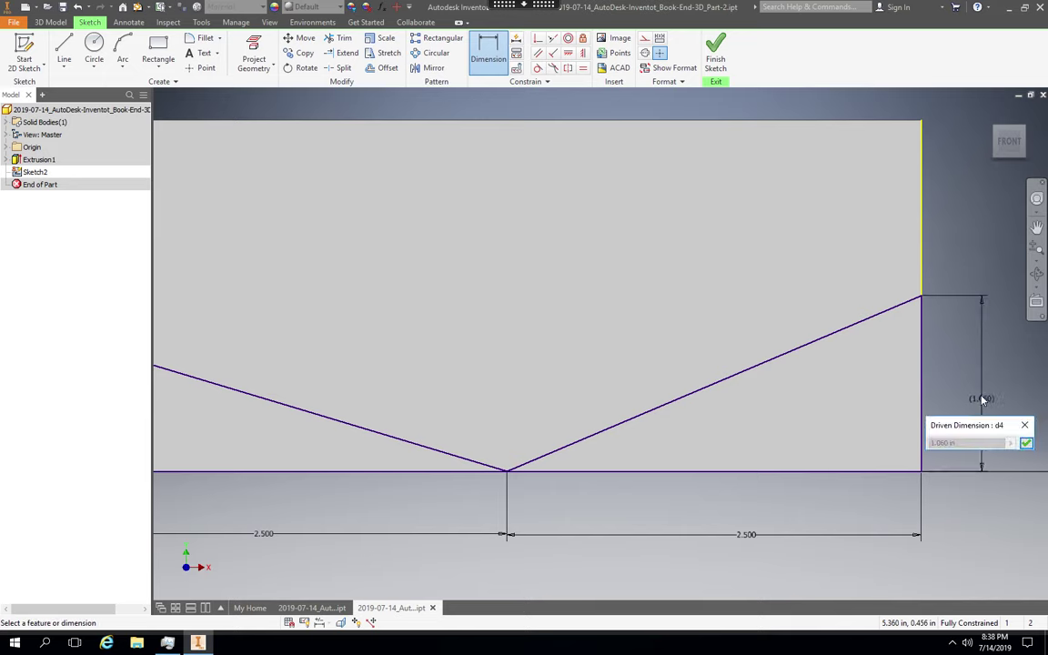
pyautogui.click(1024, 425)
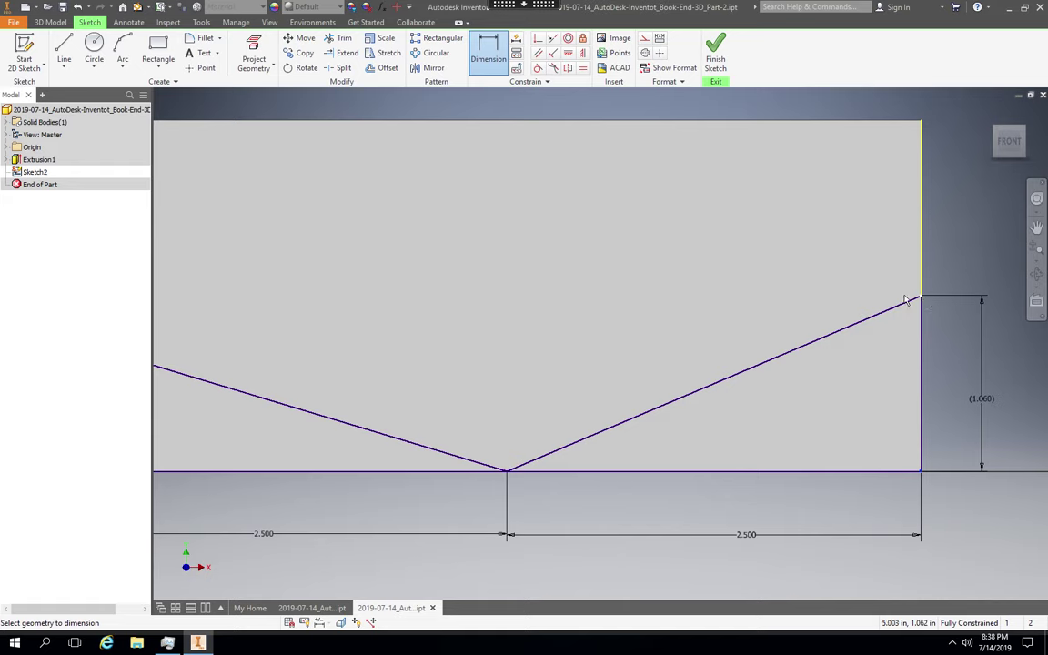
# - Try to place a second height dimension between the vertical leg's endpoints, inside the lower-right triangle
pyautogui.click(906, 300)
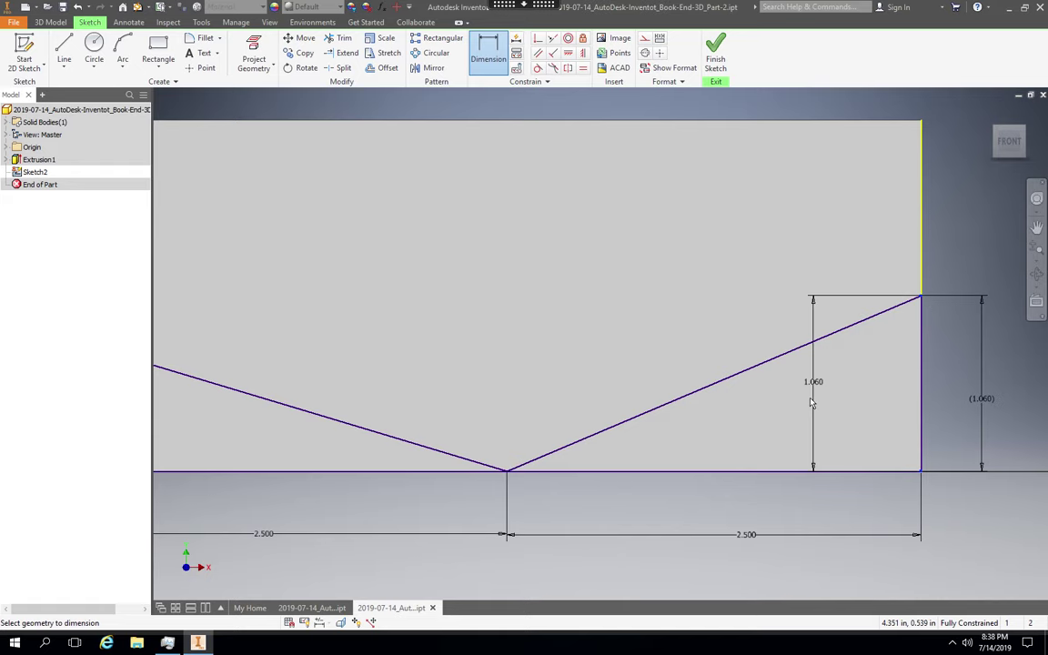
pyautogui.click(811, 401)
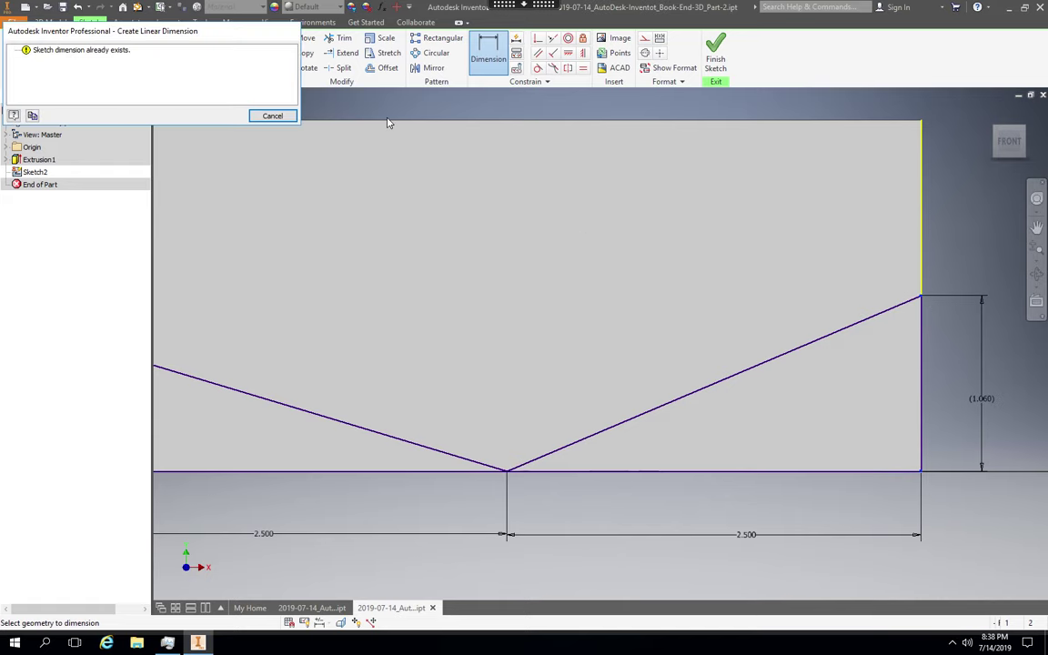
pyautogui.click(272, 115)
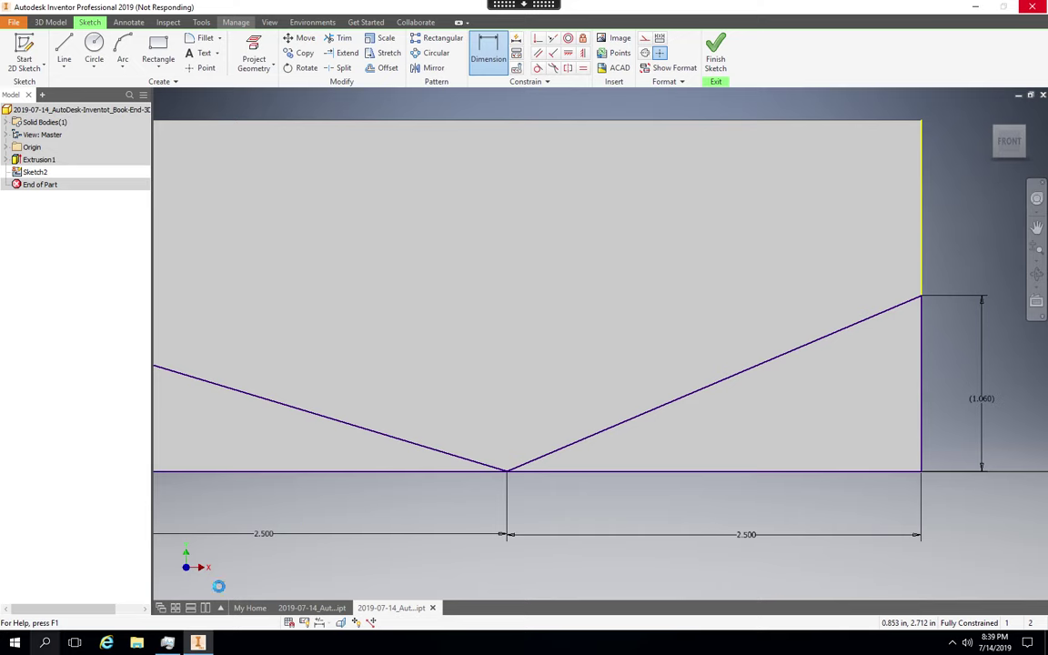
# - Switch to Task Manager to check the computer's CPU and memory performance
pyautogui.click(167, 644)
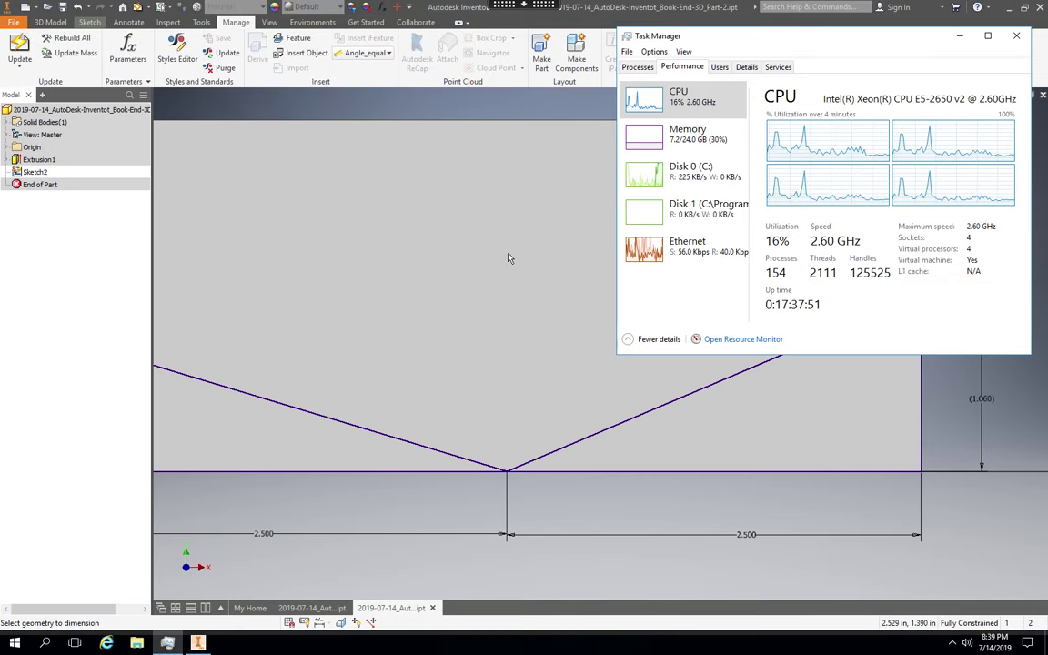
pyautogui.click(544, 434)
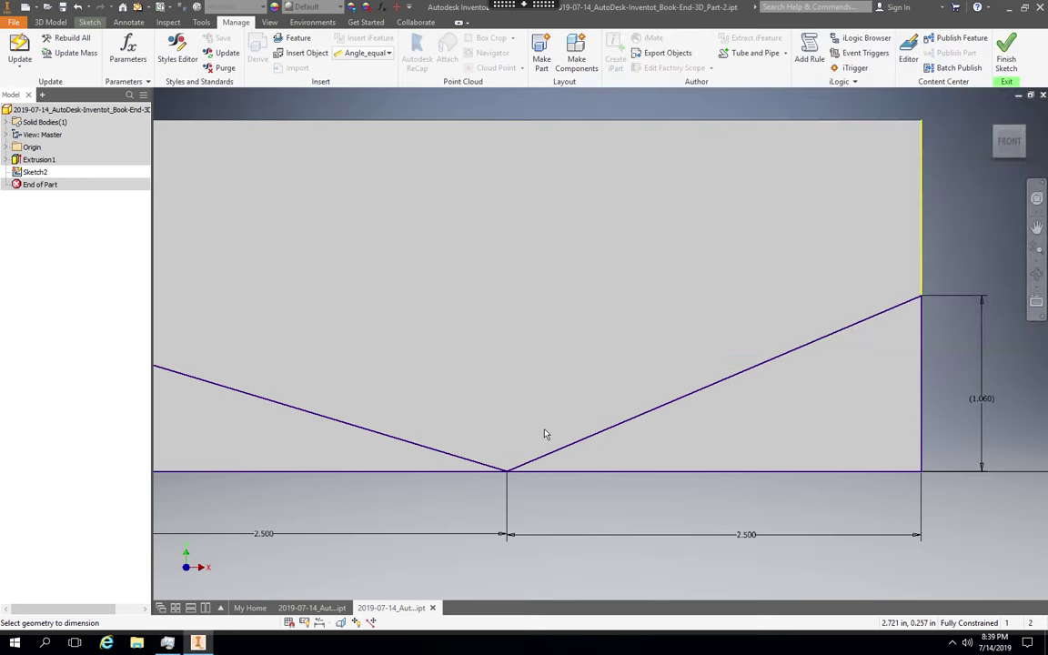
pyautogui.click(607, 434)
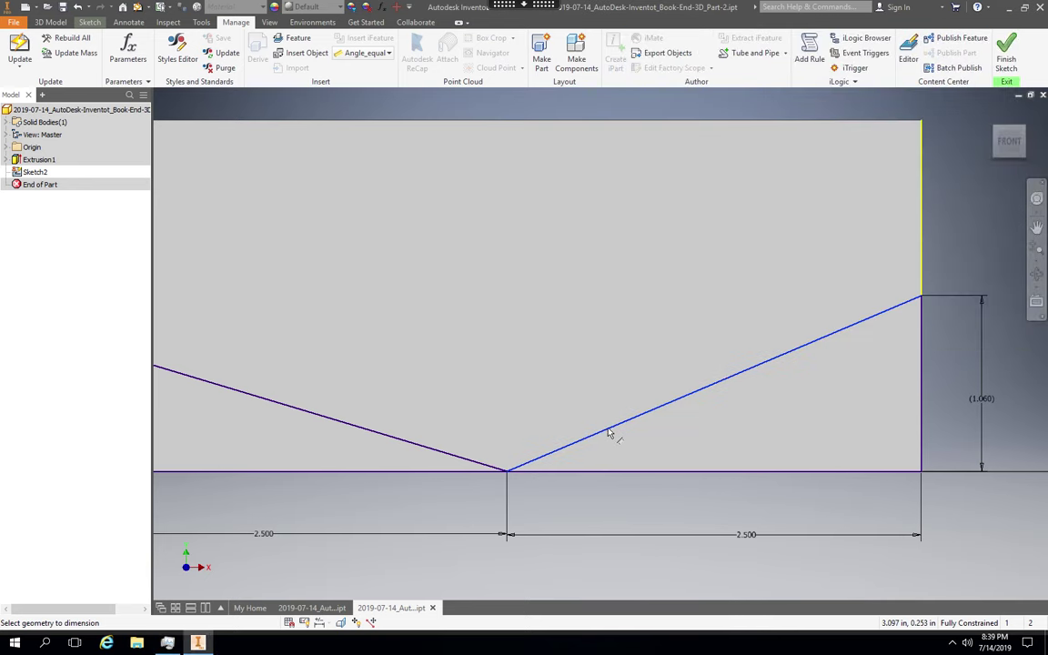
pyautogui.rightClick(605, 435)
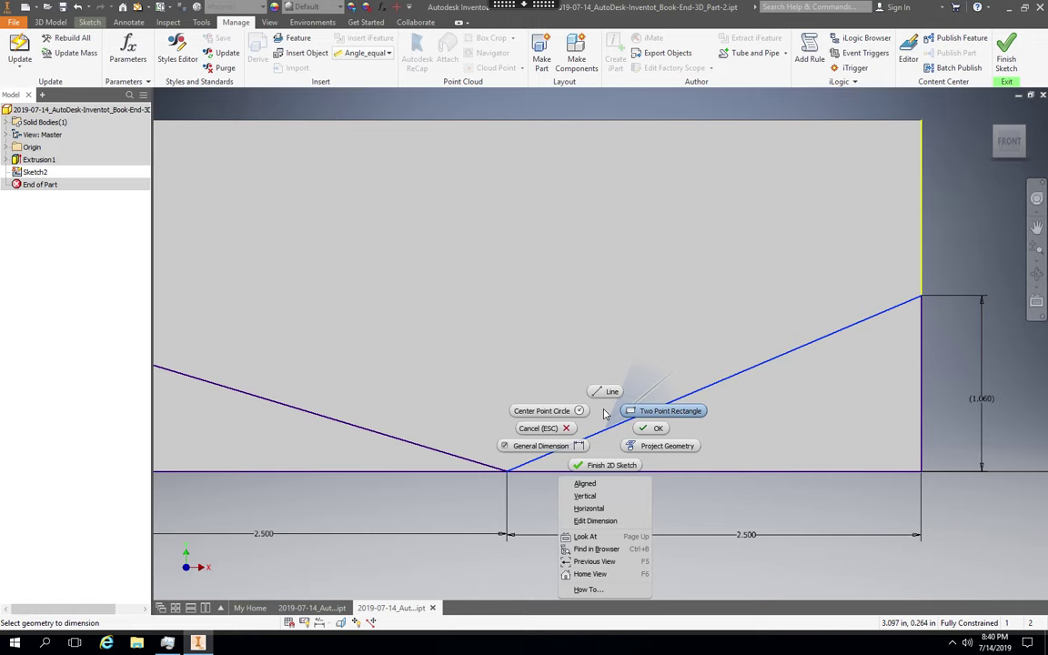
pyautogui.click(612, 392)
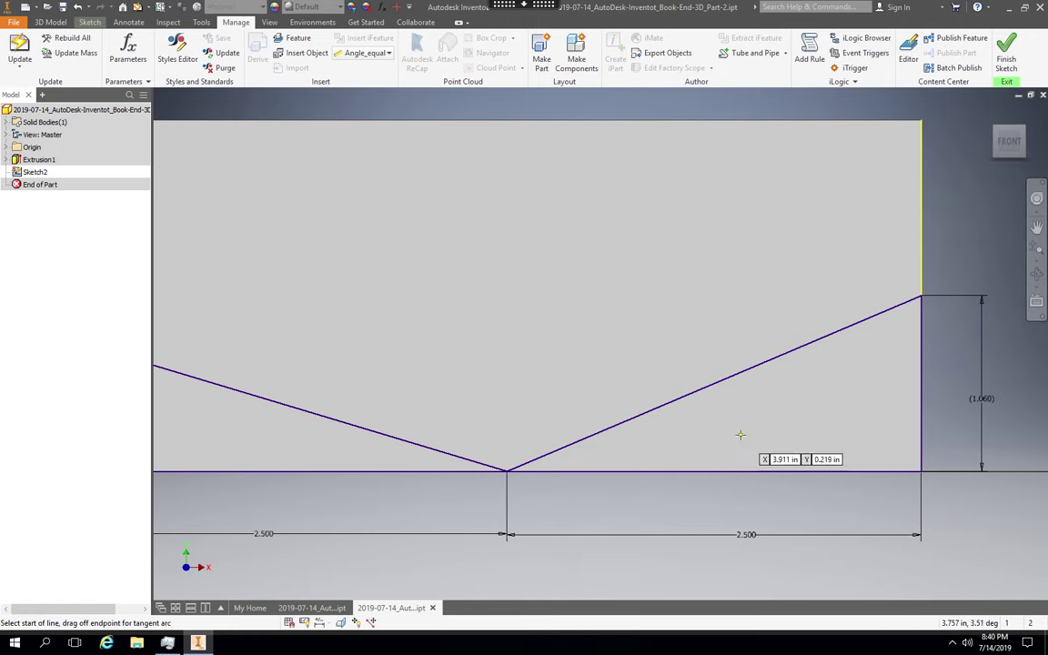
pyautogui.press('Escape')
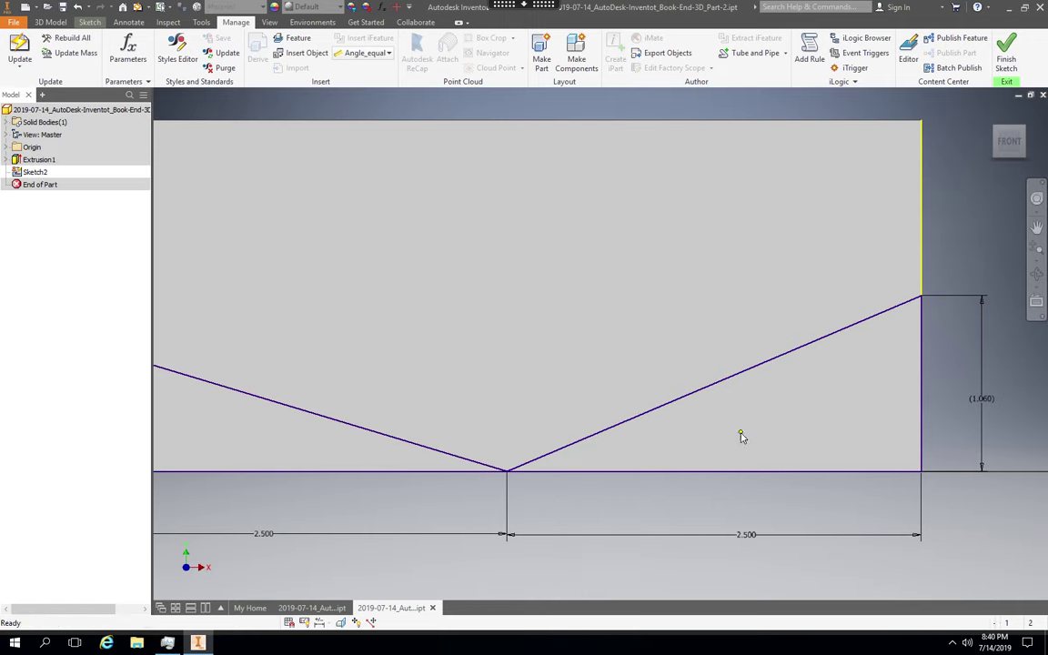
# - Delete the lower-right triangle's sloped line and its vertical leg along with the driven height dimension
pyautogui.click(743, 375)
pyautogui.press('Delete')
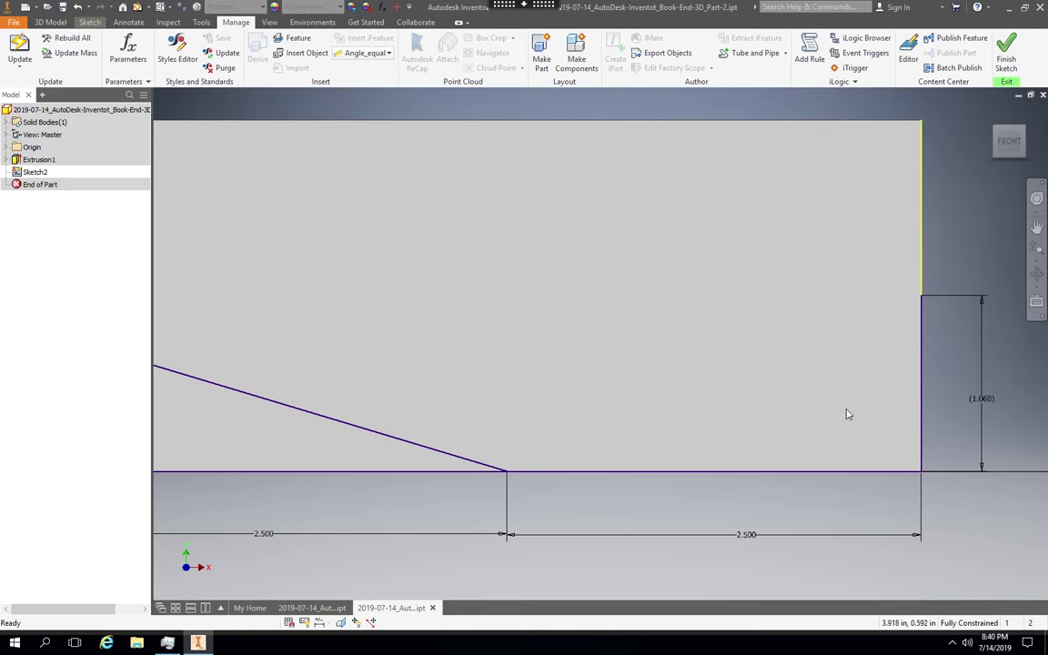
pyautogui.click(920, 415)
pyautogui.press('Escape')
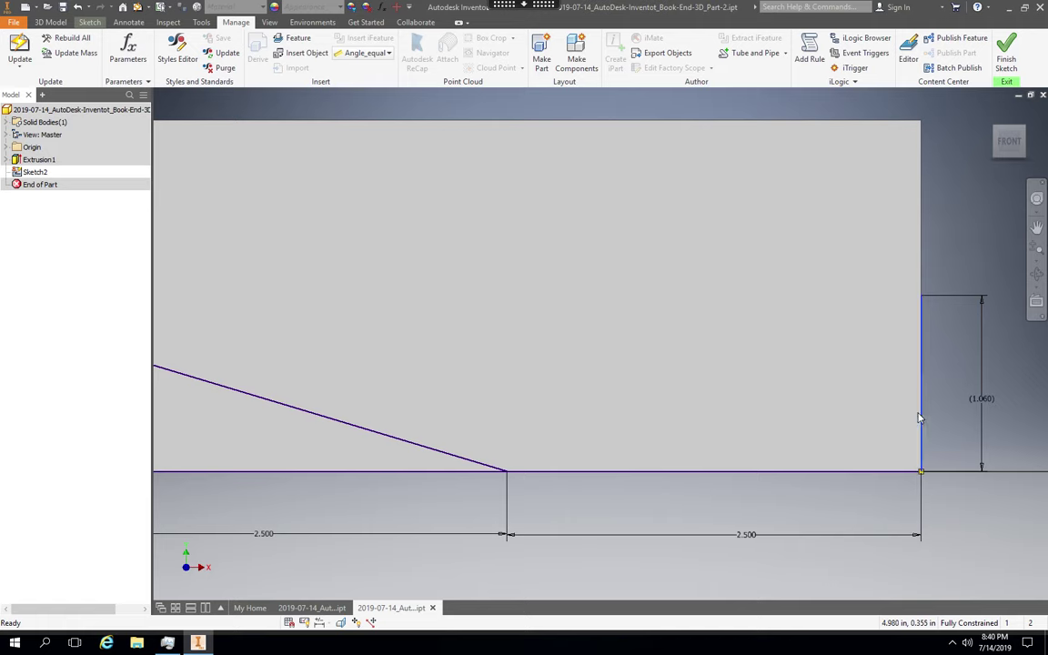
pyautogui.click(920, 418)
pyautogui.press('Delete')
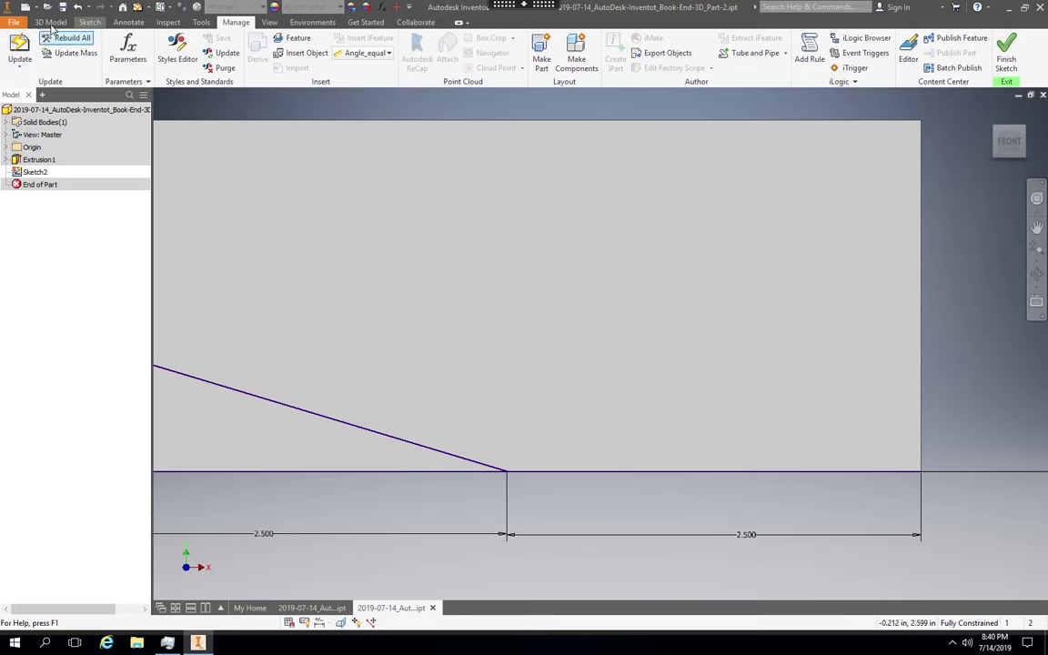
# - Draw a line from the bottom edge's midpoint to the plate's right edge, about 2.61 in long at about 16.7 degrees
pyautogui.click(95, 23)
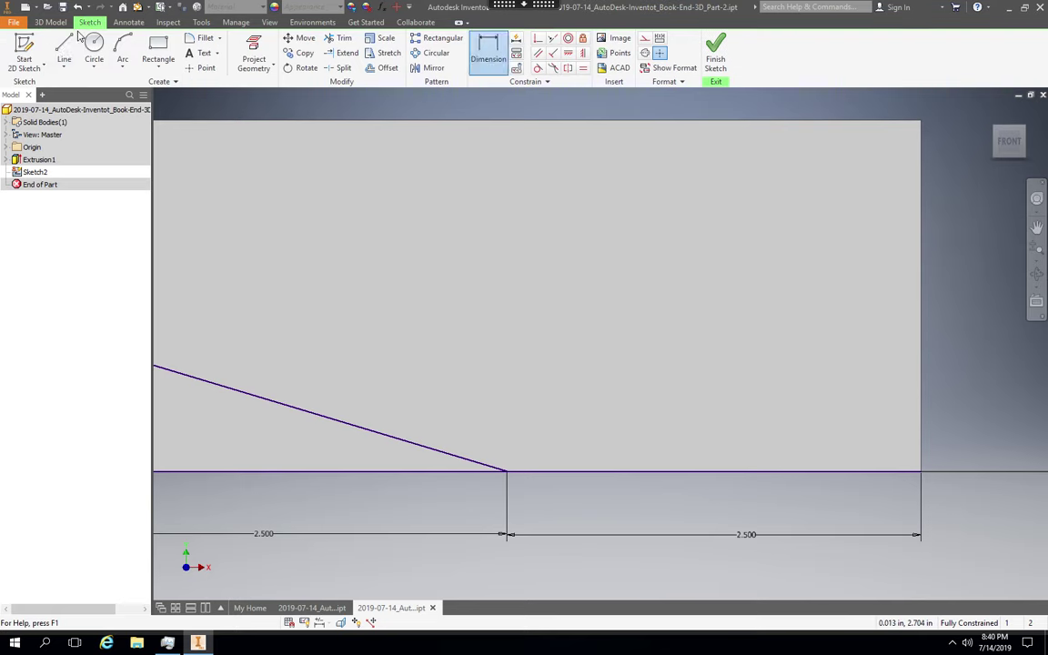
pyautogui.click(64, 54)
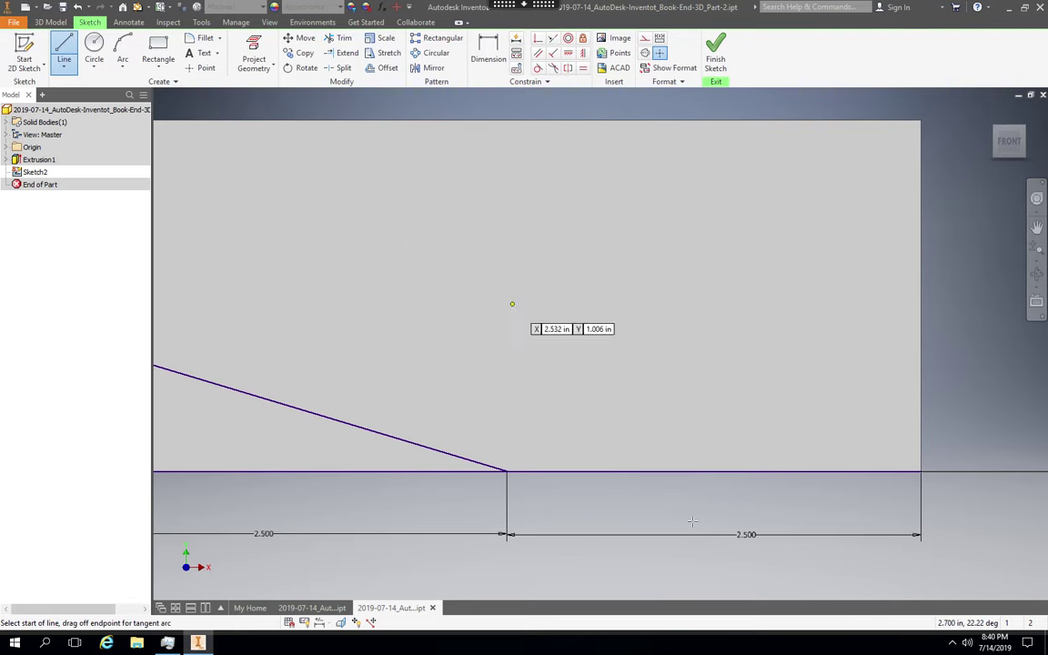
pyautogui.click(507, 470)
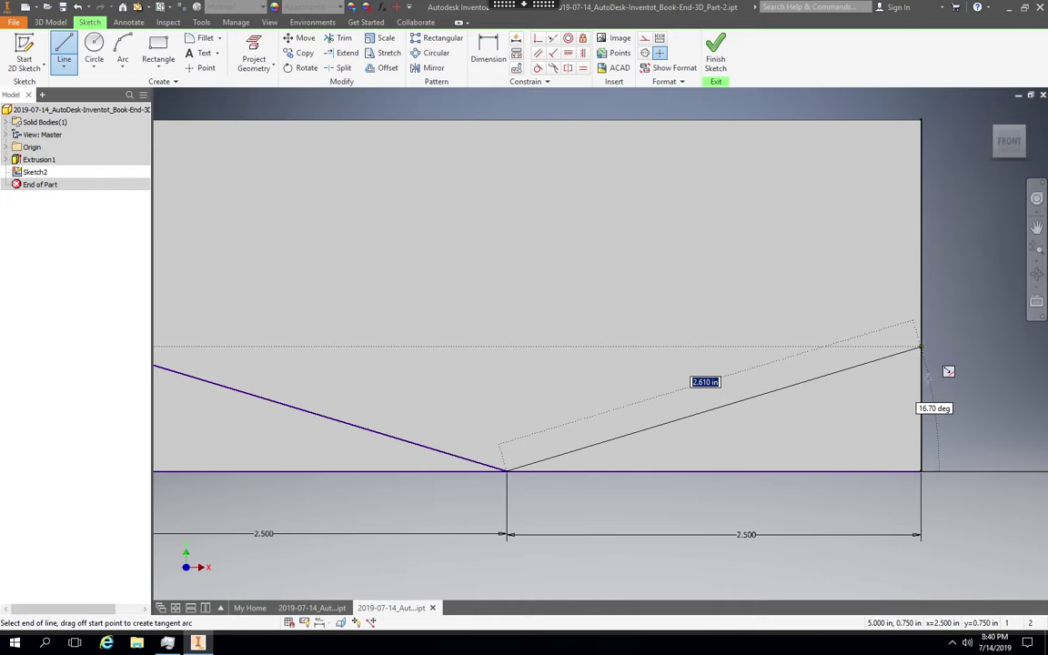
pyautogui.click(922, 346)
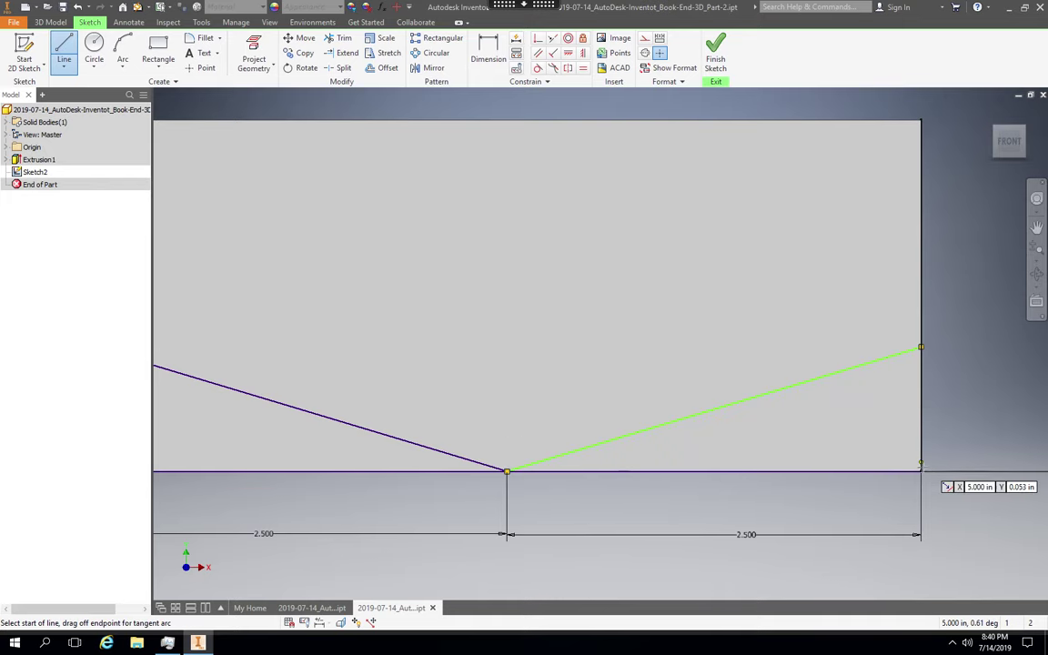
pyautogui.click(921, 471)
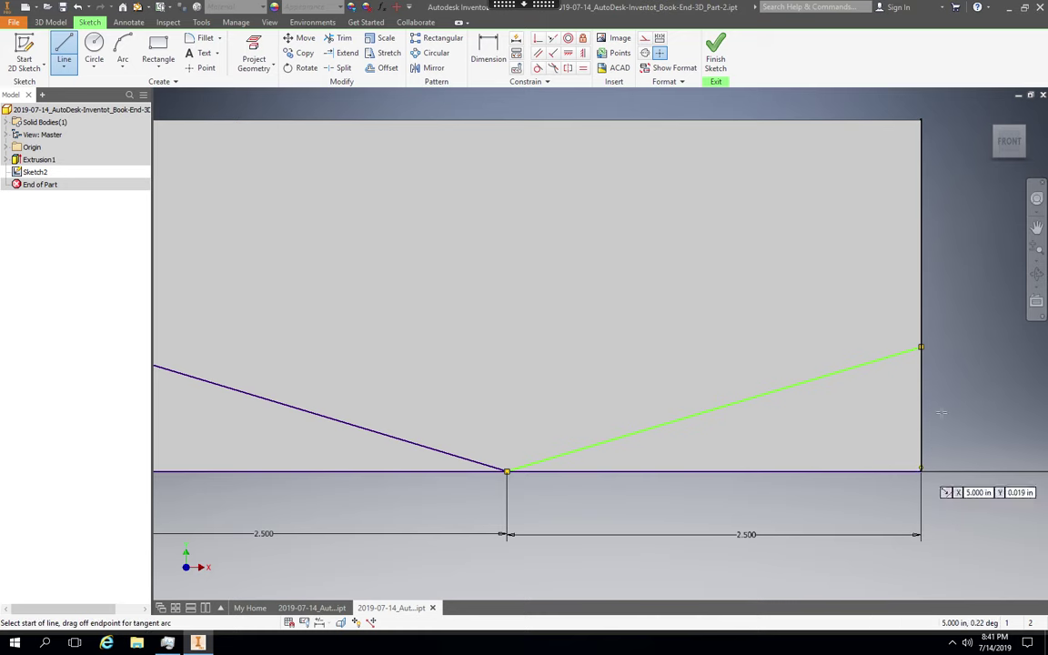
pyautogui.press('Escape')
# - Dimension the height of the new sloped line's endpoint above the plate's lower-right corner and set it to 0.75 in
pyautogui.click(491, 57)
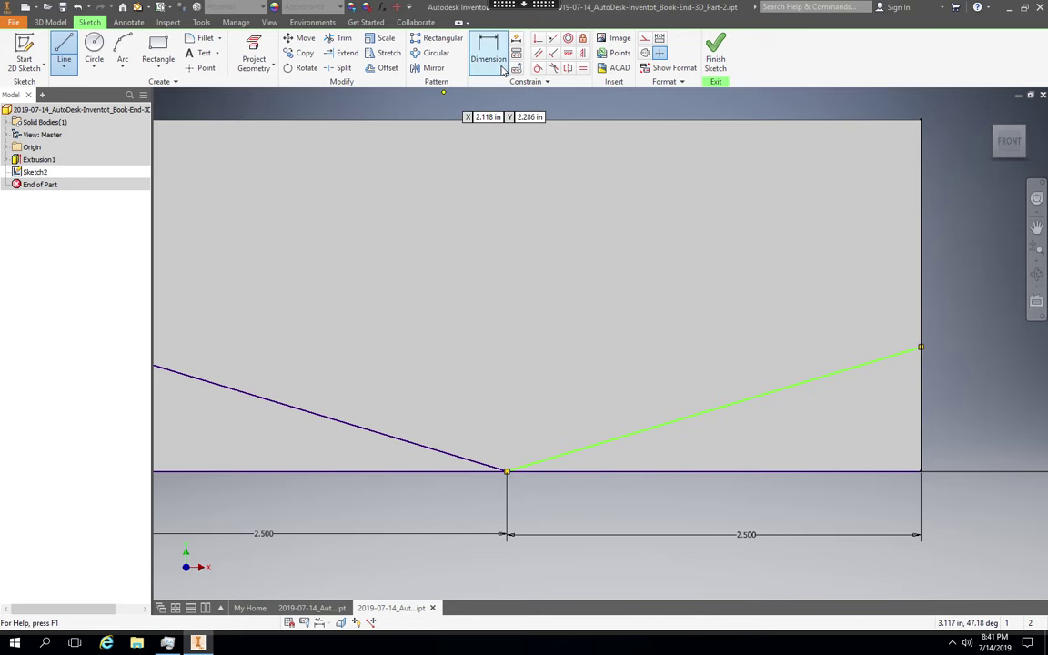
pyautogui.click(920, 349)
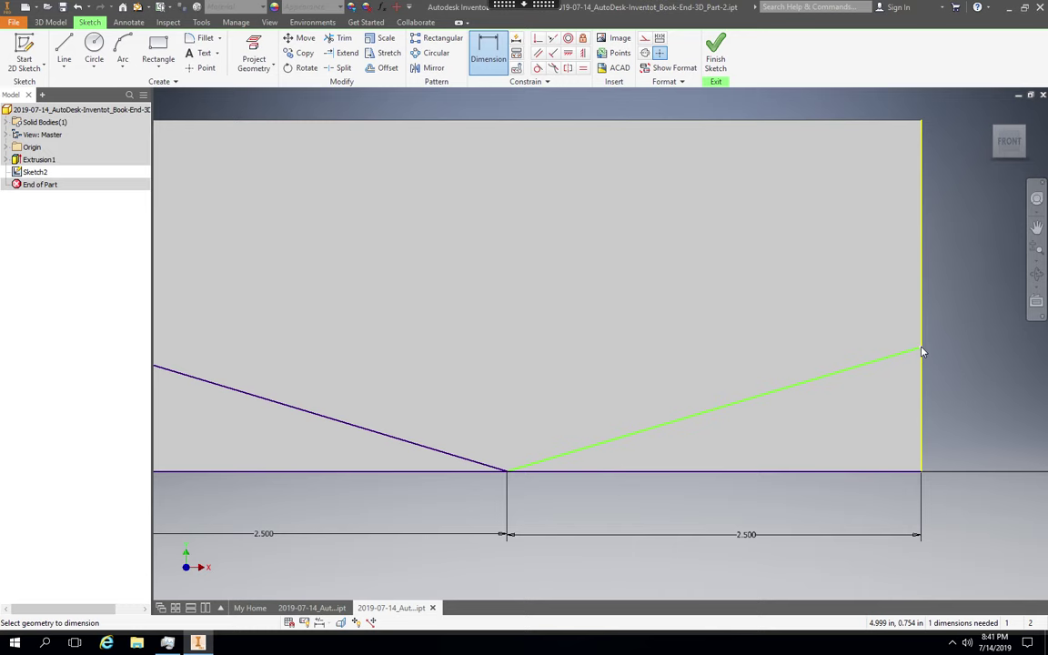
pyautogui.click(952, 472)
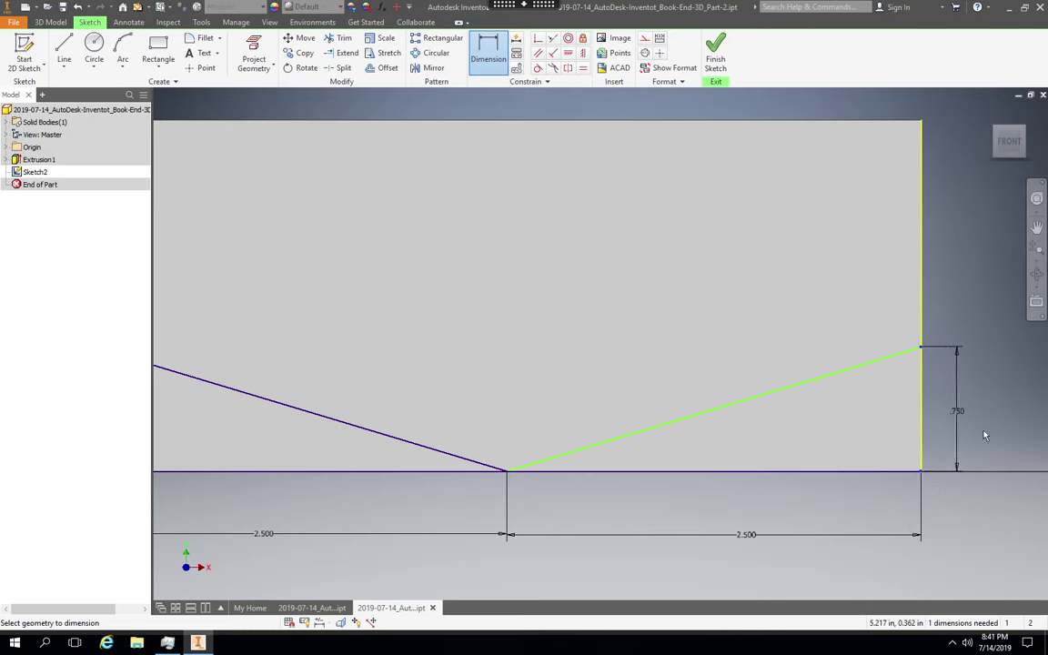
pyautogui.click(986, 435)
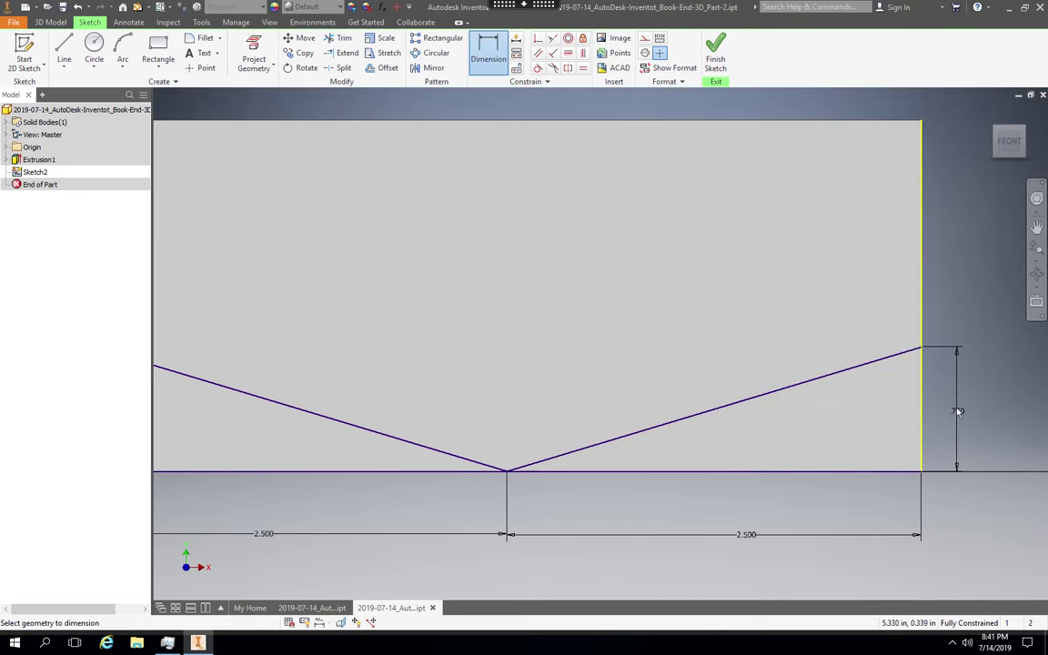
pyautogui.click(960, 425)
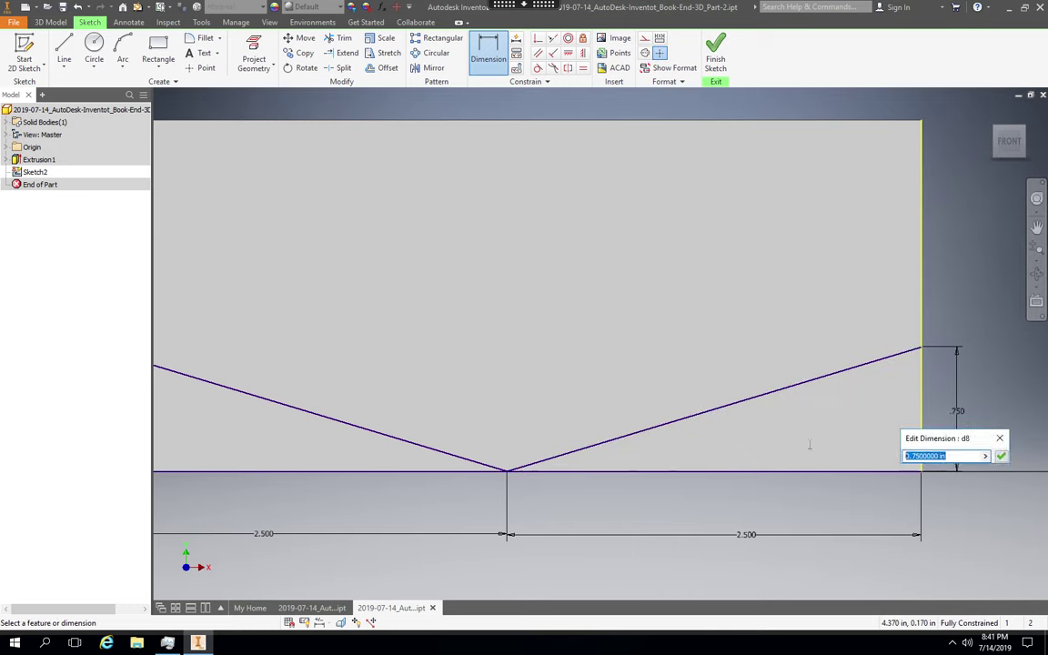
pyautogui.write('.75')
pyautogui.press('Return')
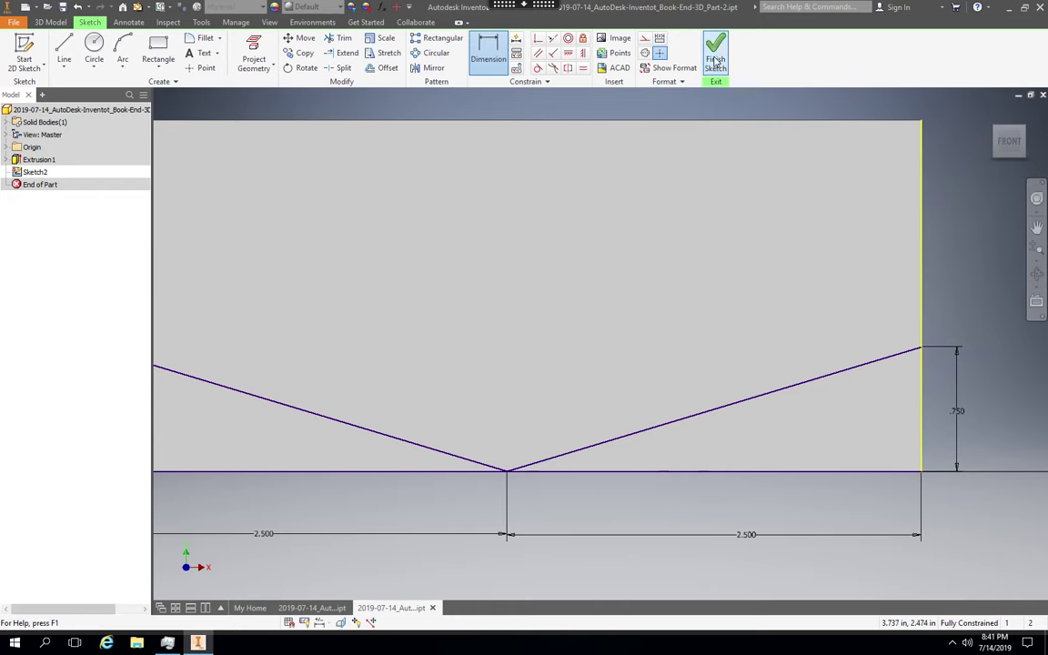
# - Finish the sketch and cut both lower corner triangles out of the plate using Extrude with the All extent
pyautogui.scroll(-1, 285, 194)
pyautogui.moveTo(282, 198); pyautogui.dragTo(254, 173, button='right')
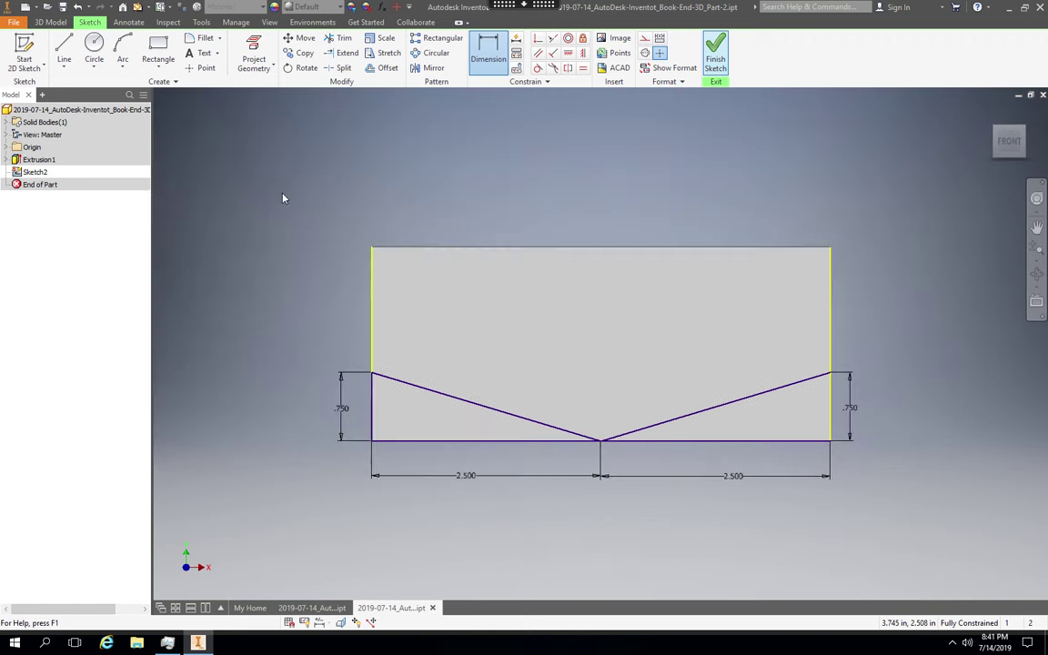
pyautogui.click(62, 57)
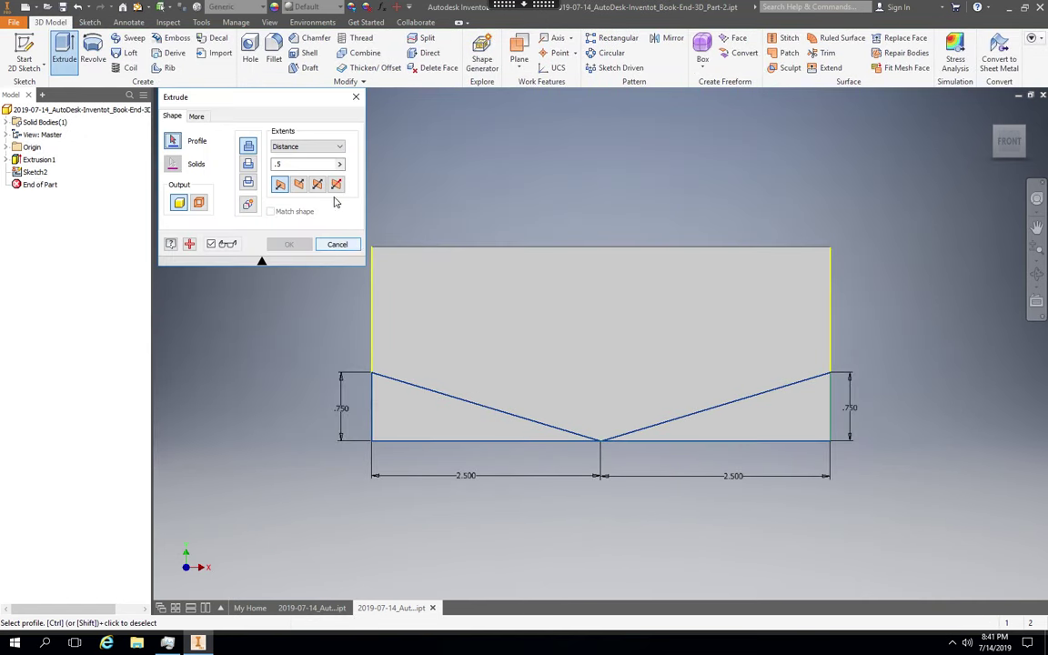
pyautogui.click(340, 165)
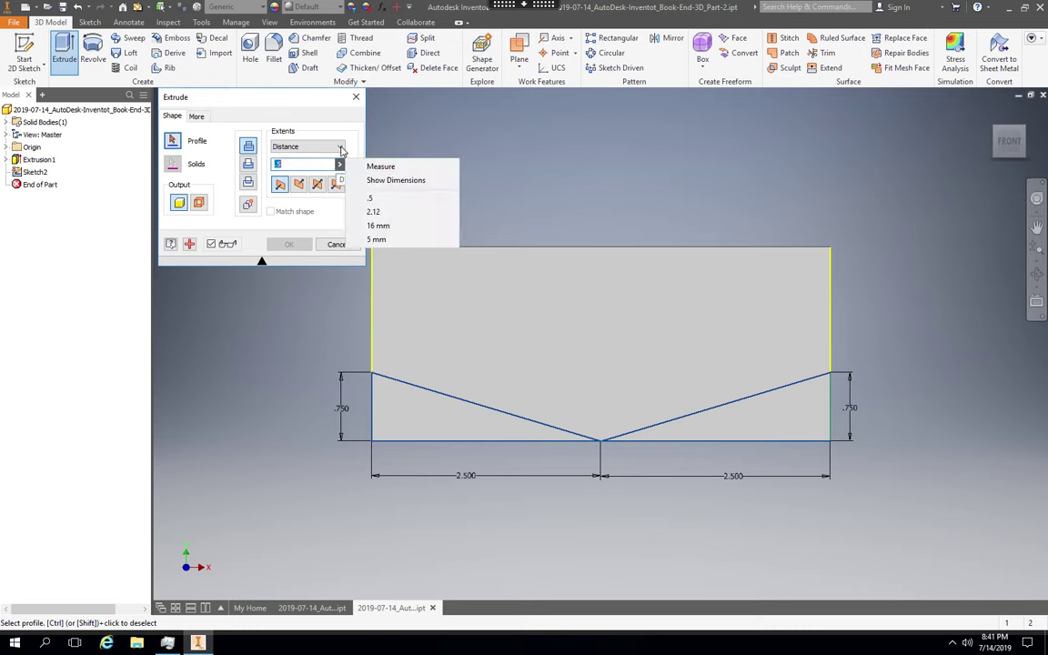
pyautogui.click(340, 147)
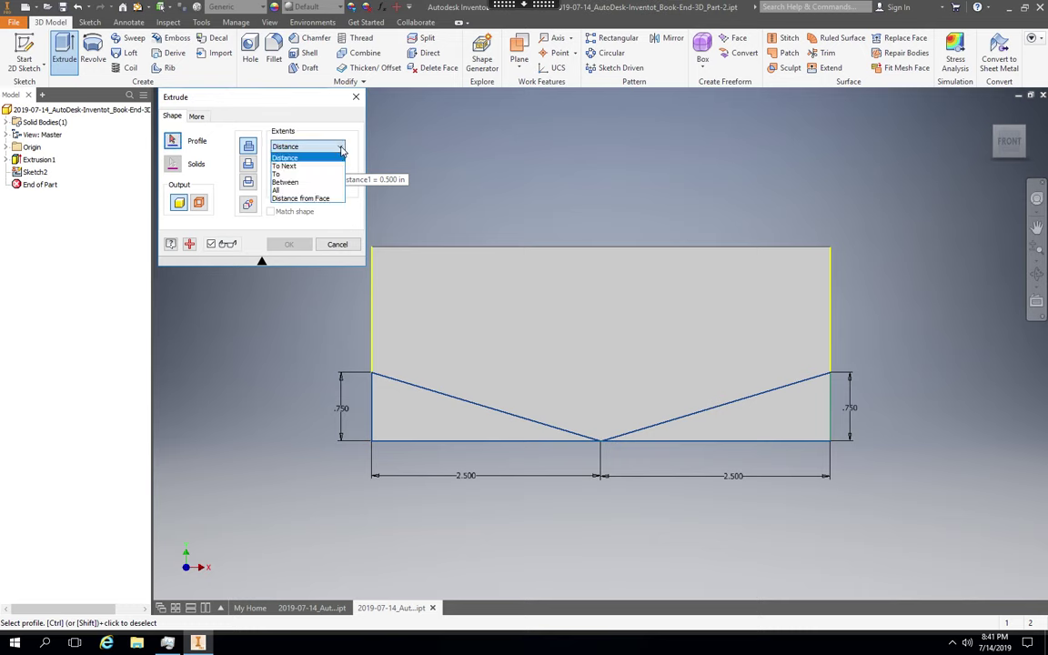
pyautogui.click(314, 190)
pyautogui.click(252, 164)
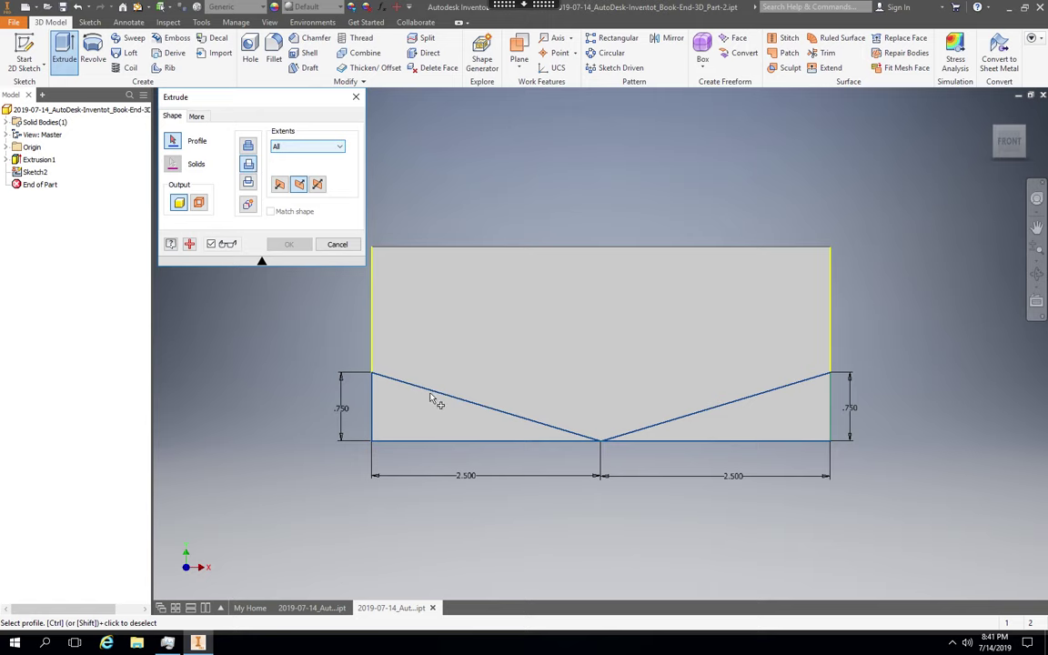
pyautogui.click(447, 417)
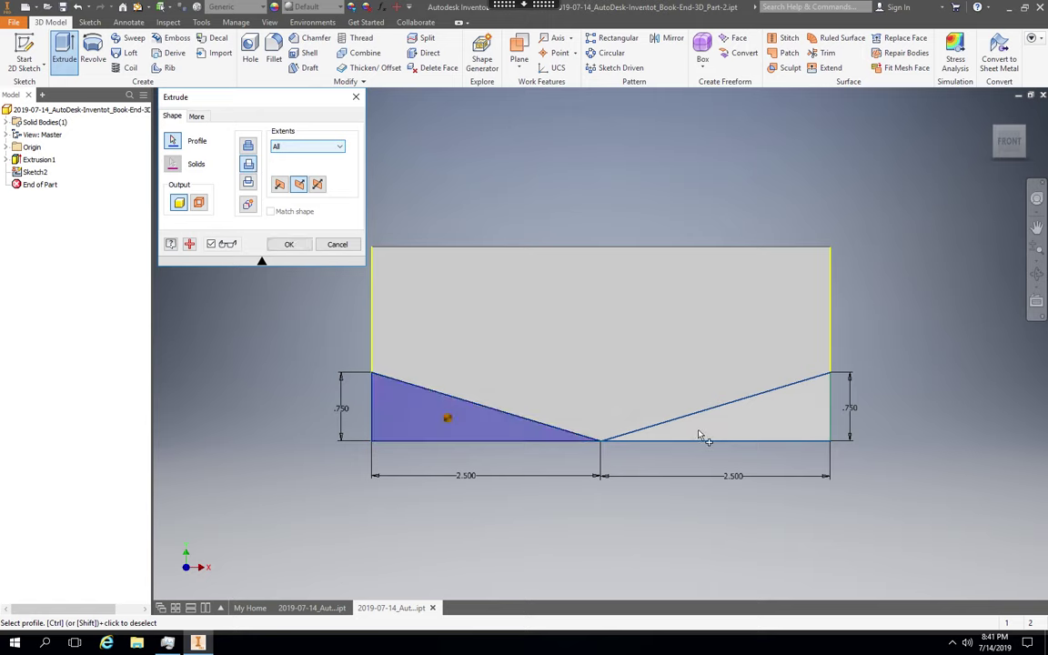
pyautogui.click(700, 435)
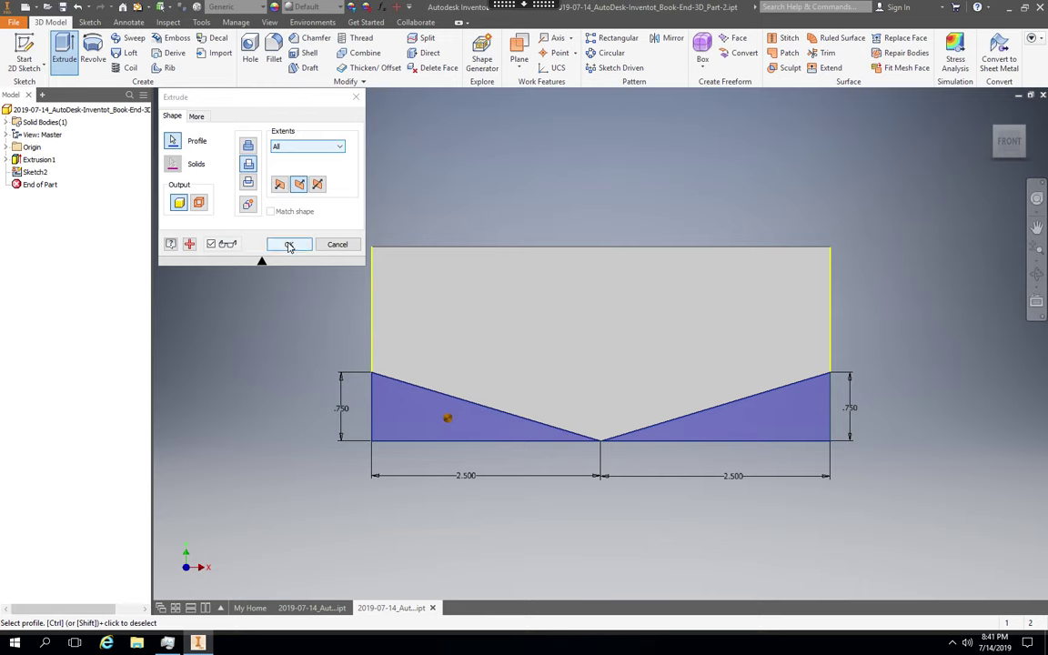
pyautogui.click(288, 246)
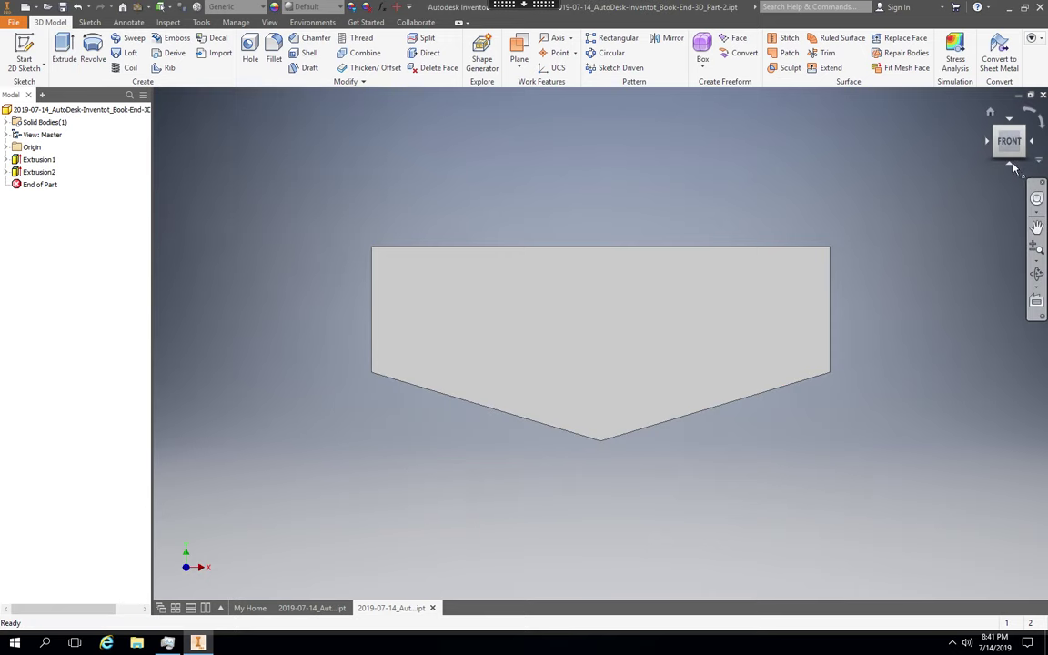
# - Turn the view to show the plate's angled underside and save the Part-2 file
pyautogui.click(1011, 161)
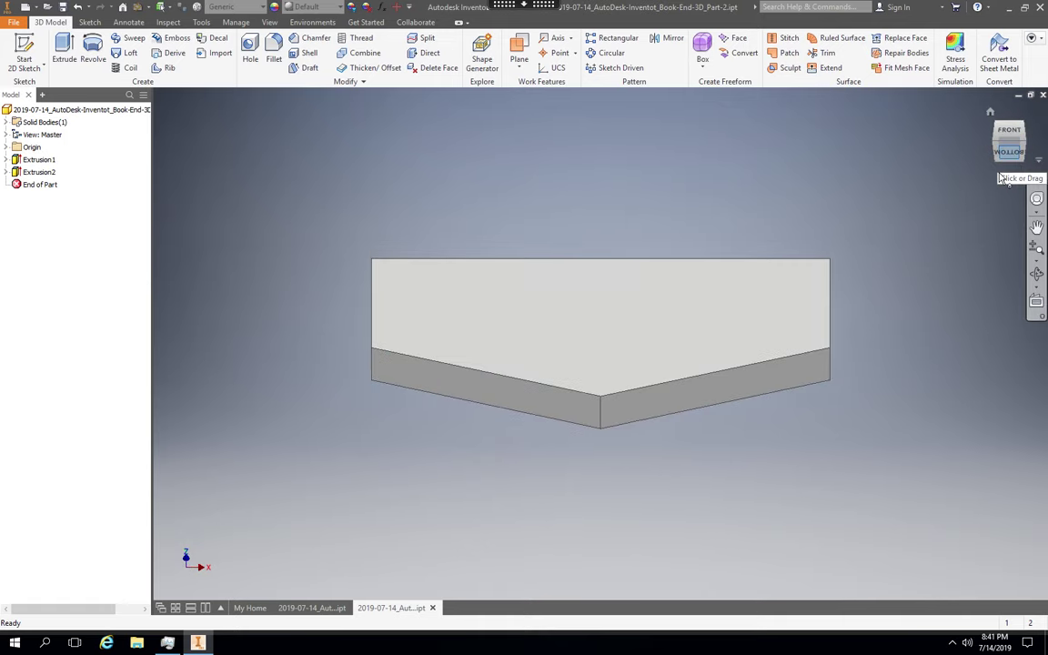
pyautogui.click(14, 23)
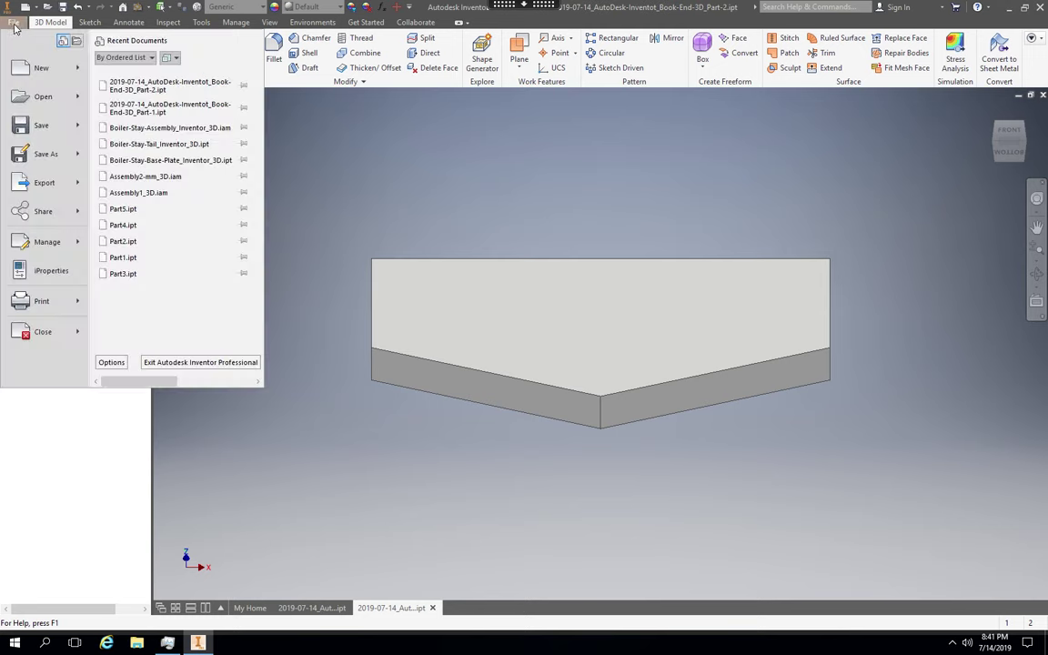
pyautogui.click(48, 131)
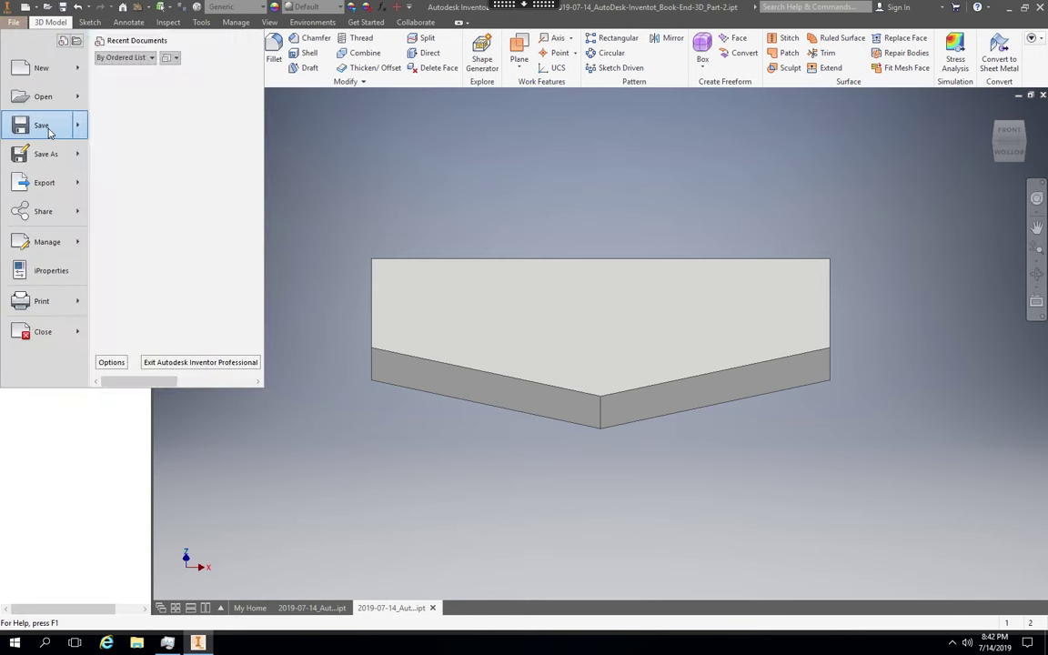
# - Create a new part file from the English Standard (in).ipt template
pyautogui.click(12, 22)
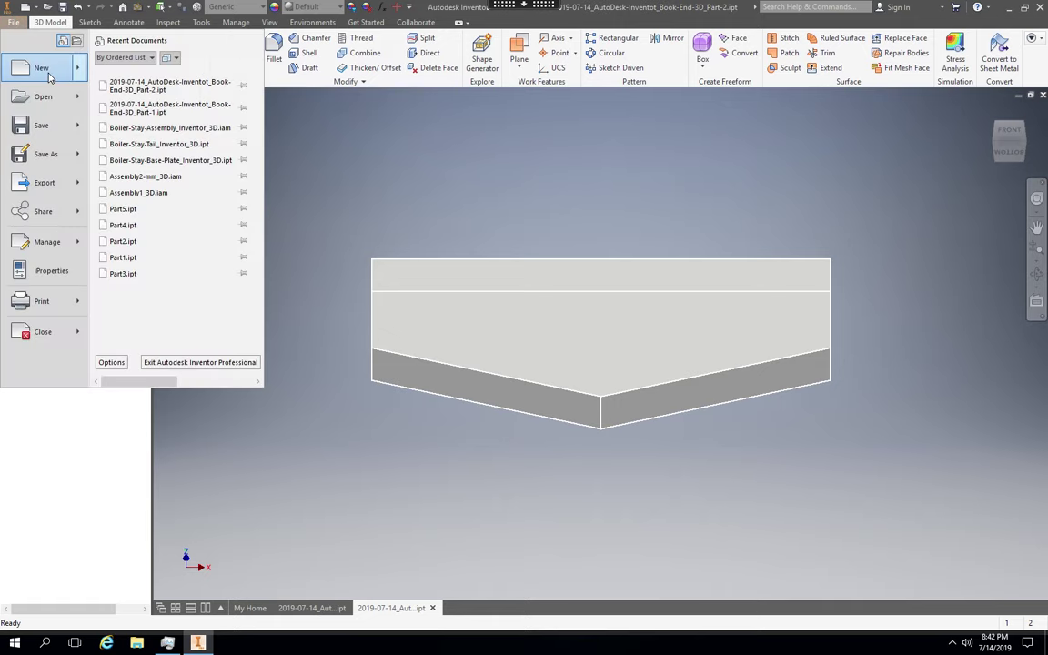
pyautogui.moveTo(49, 74)
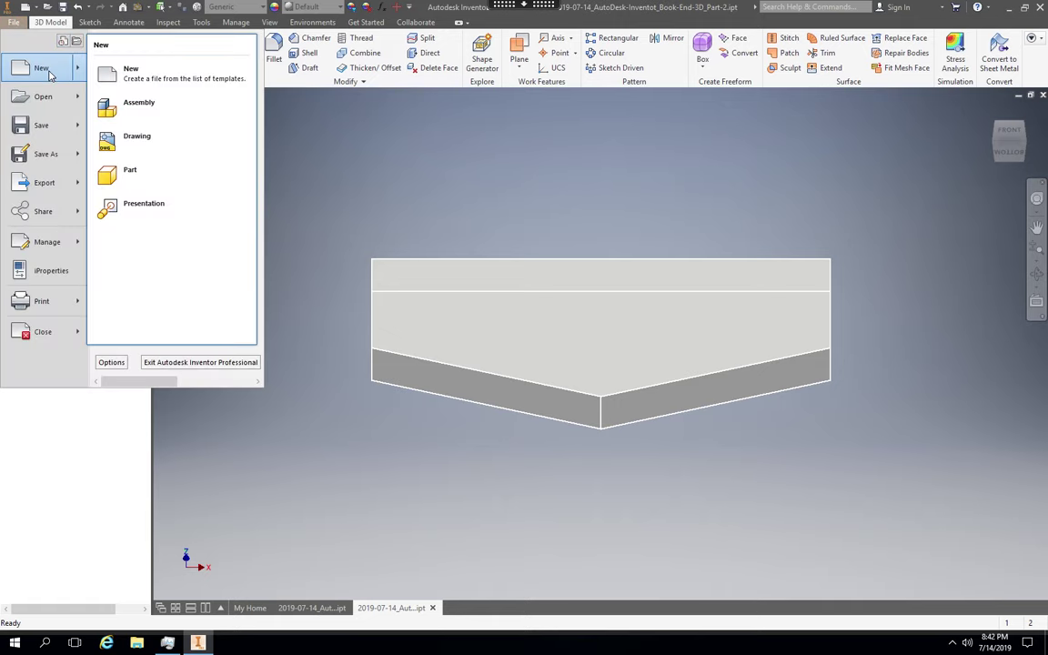
pyautogui.click(162, 88)
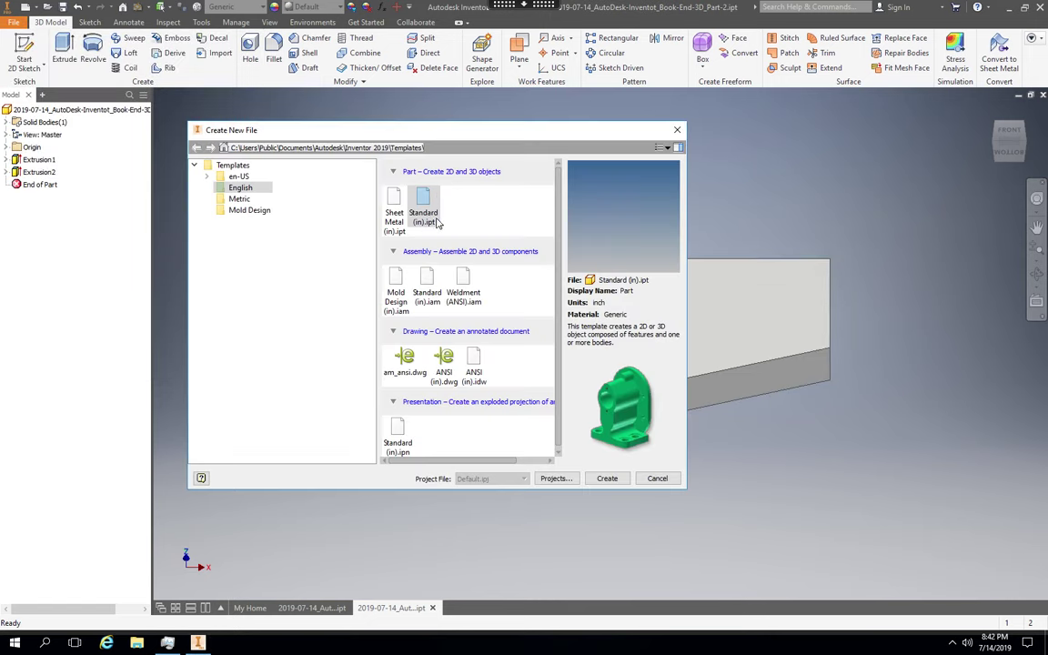
pyautogui.doubleClick(424, 209)
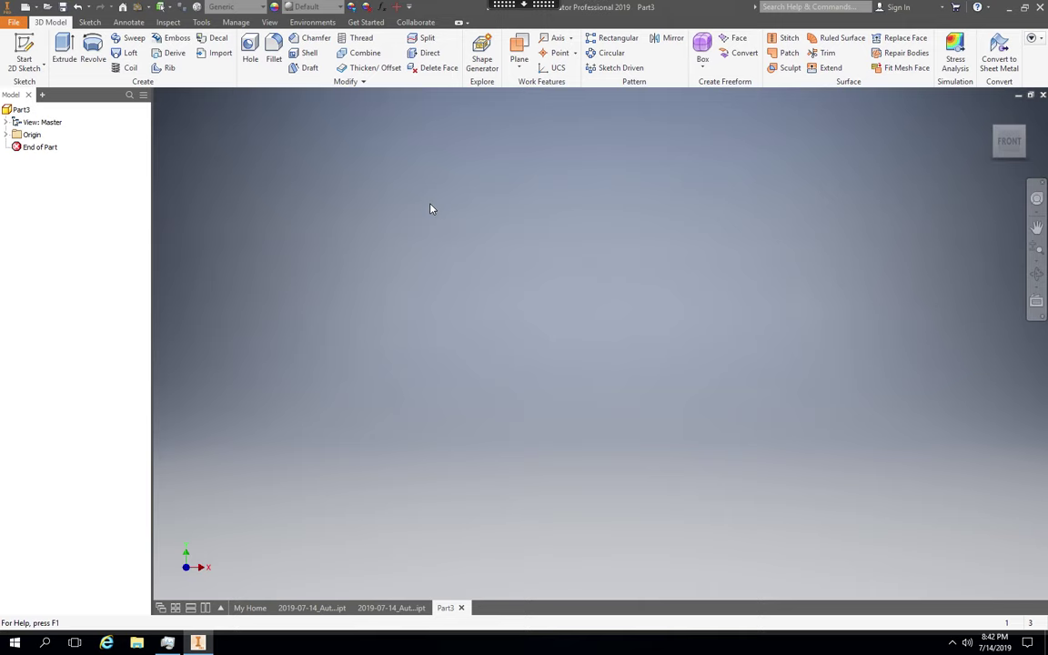
# - Start a 2D sketch on the vertical YZ origin plane of the new part
pyautogui.click(42, 69)
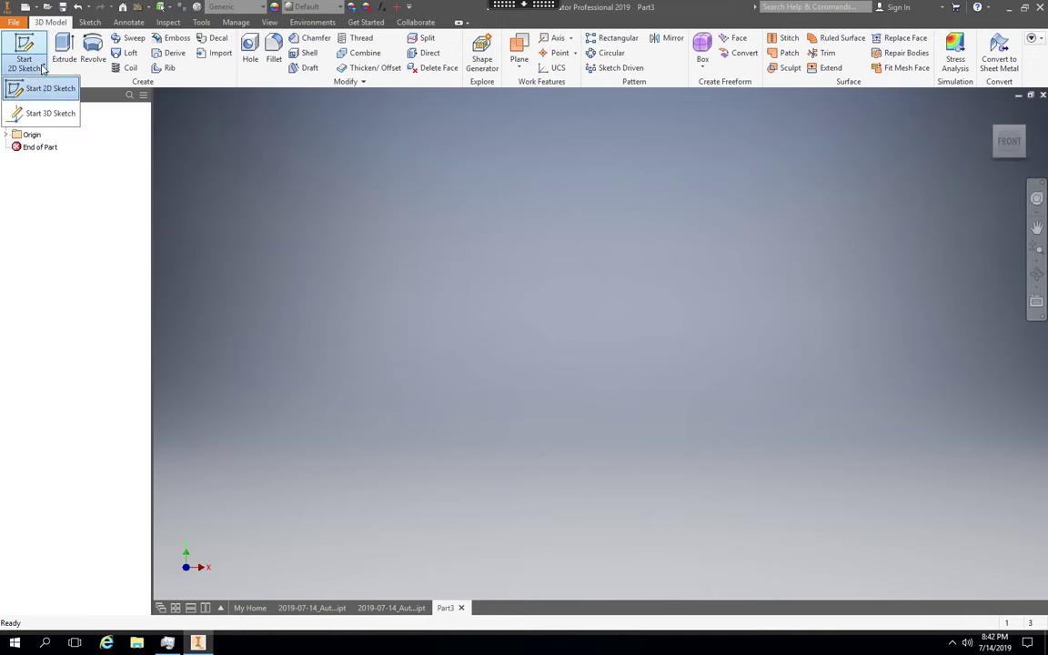
pyautogui.click(42, 89)
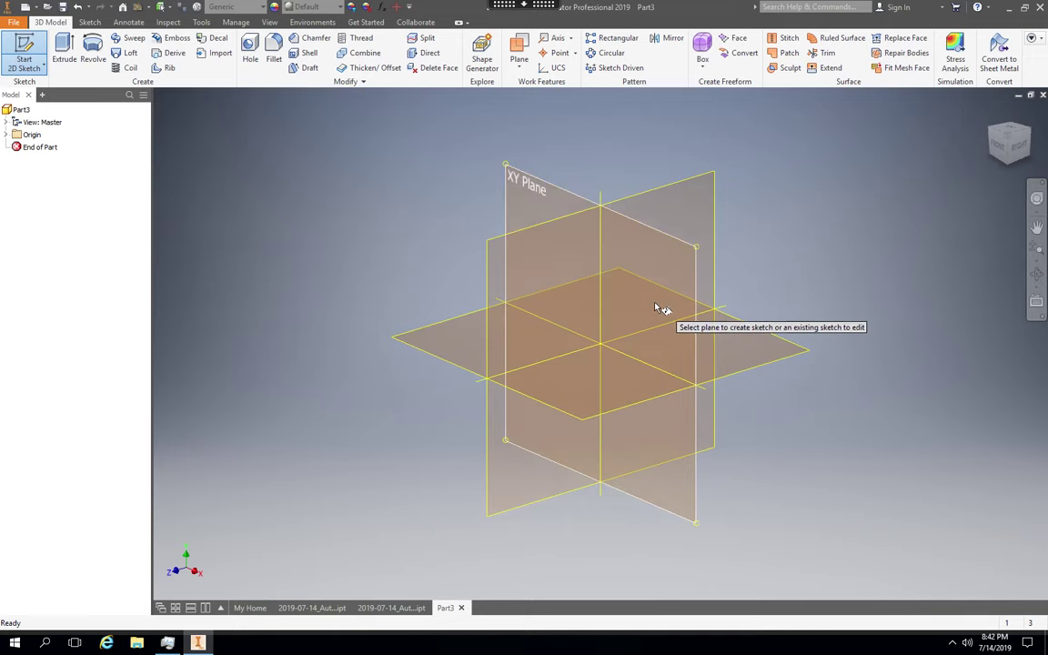
pyautogui.click(571, 297)
pyautogui.click(567, 295)
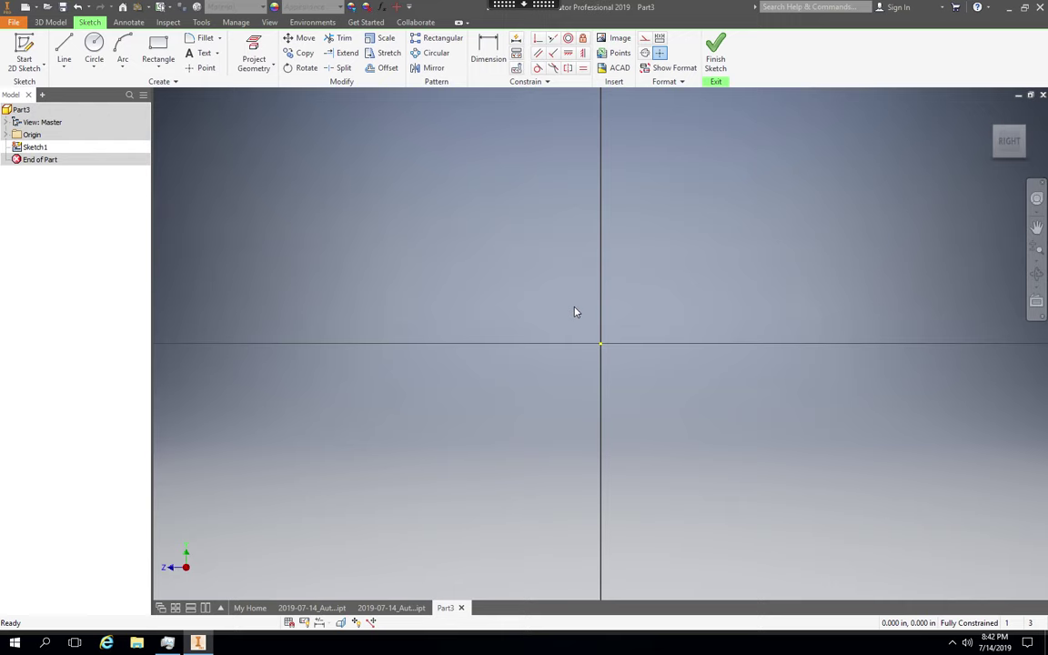
# - Draw a rectangle with one corner at the origin, about 0.72 in wide and 0.32 in high
pyautogui.click(170, 56)
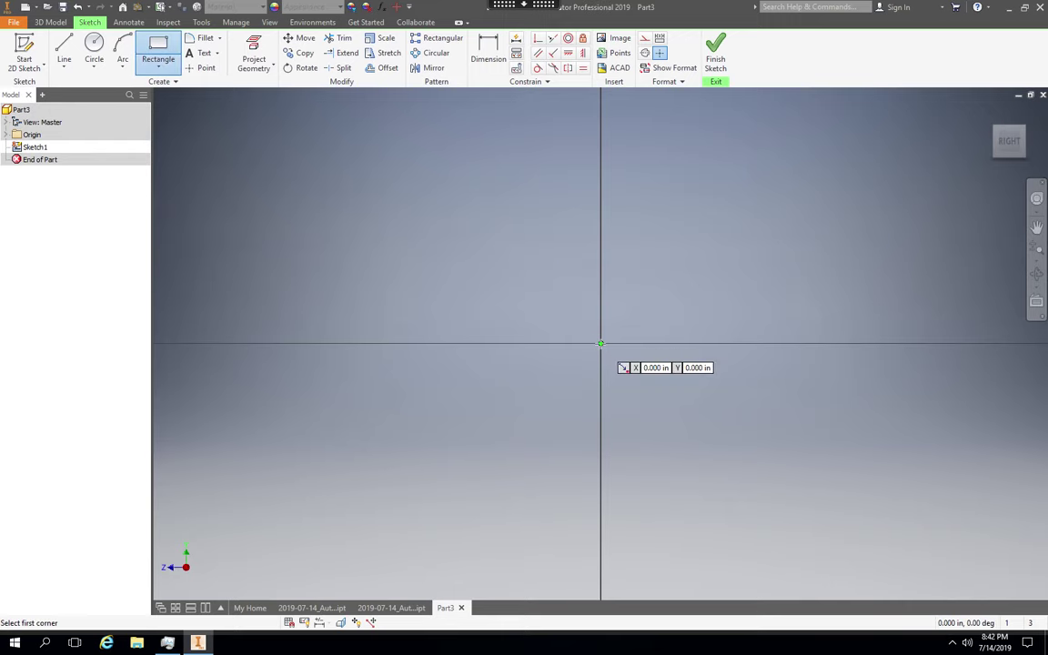
pyautogui.click(600, 343)
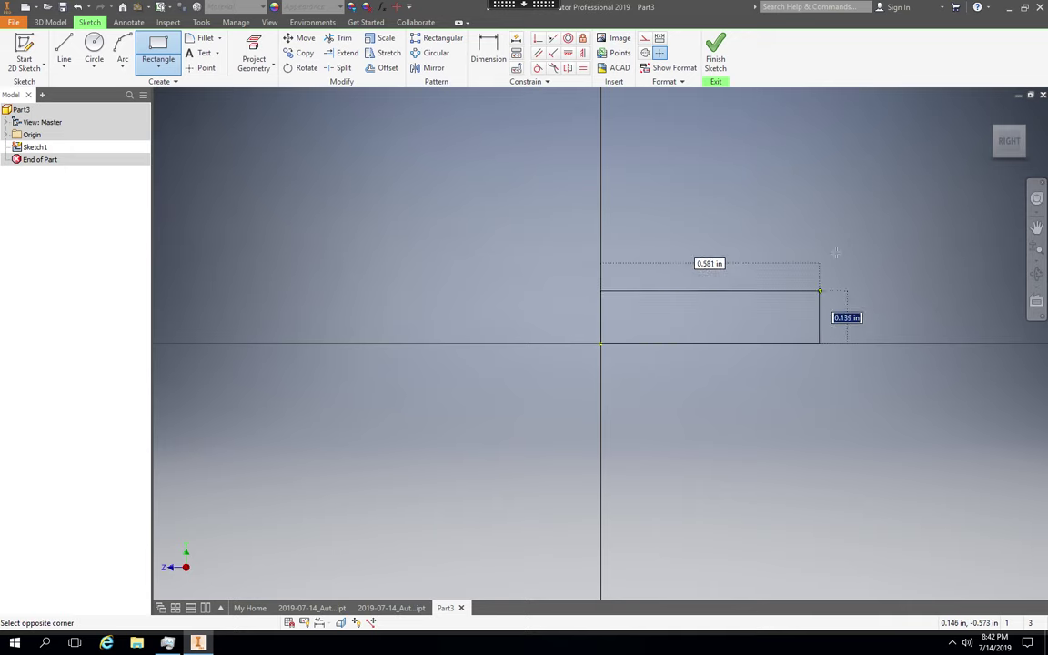
pyautogui.press('Escape')
pyautogui.click(872, 222)
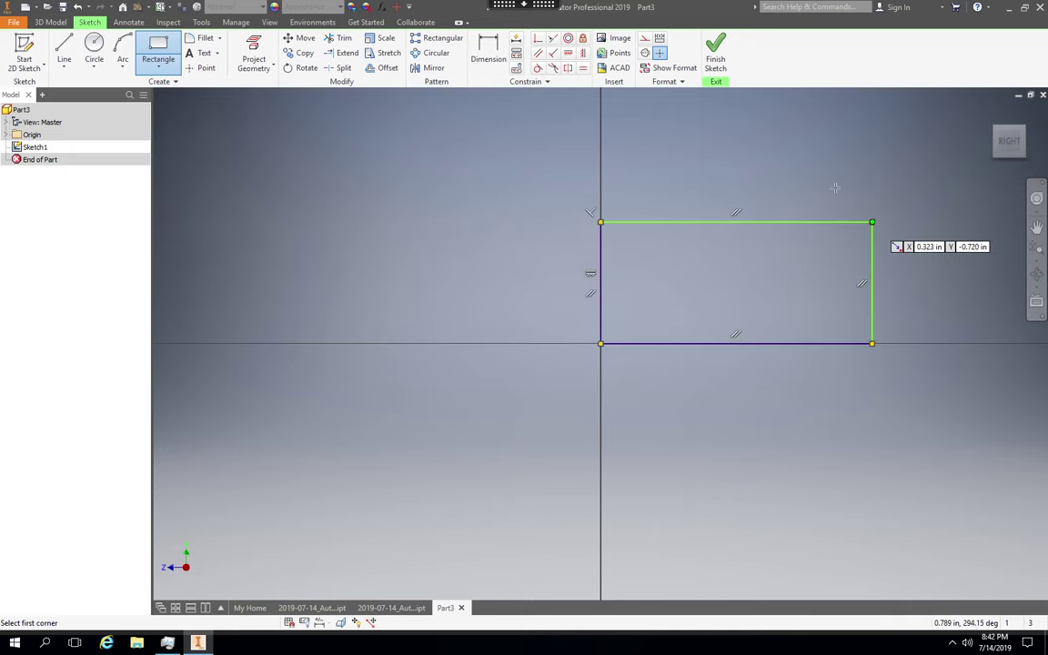
# - Dimension the rectangle's upper horizontal edge and set its length to 5 in
pyautogui.click(488, 54)
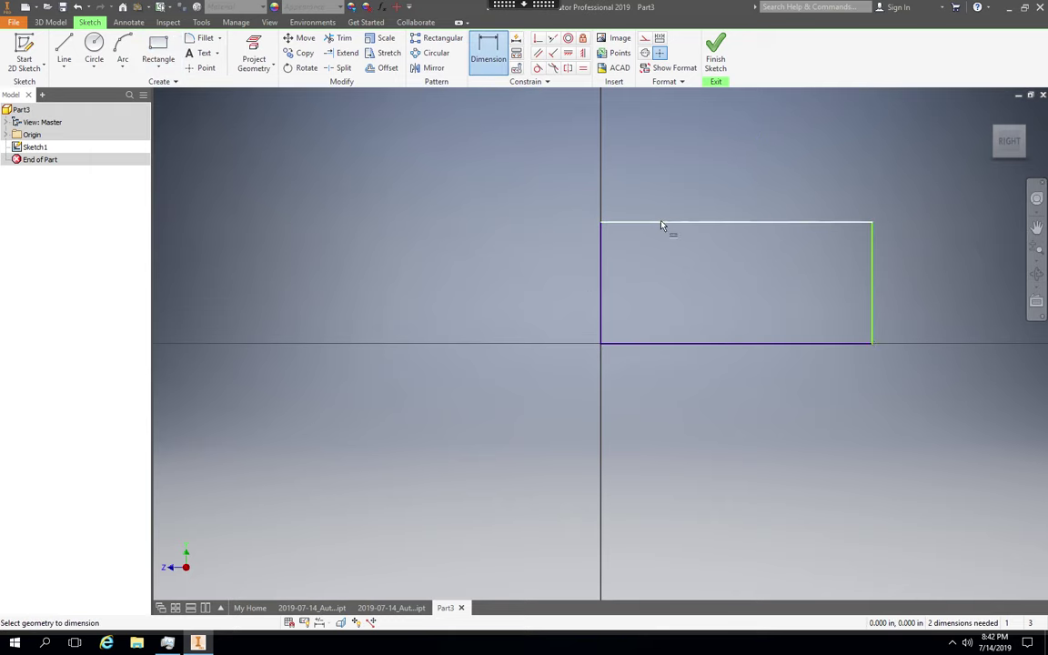
pyautogui.click(661, 221)
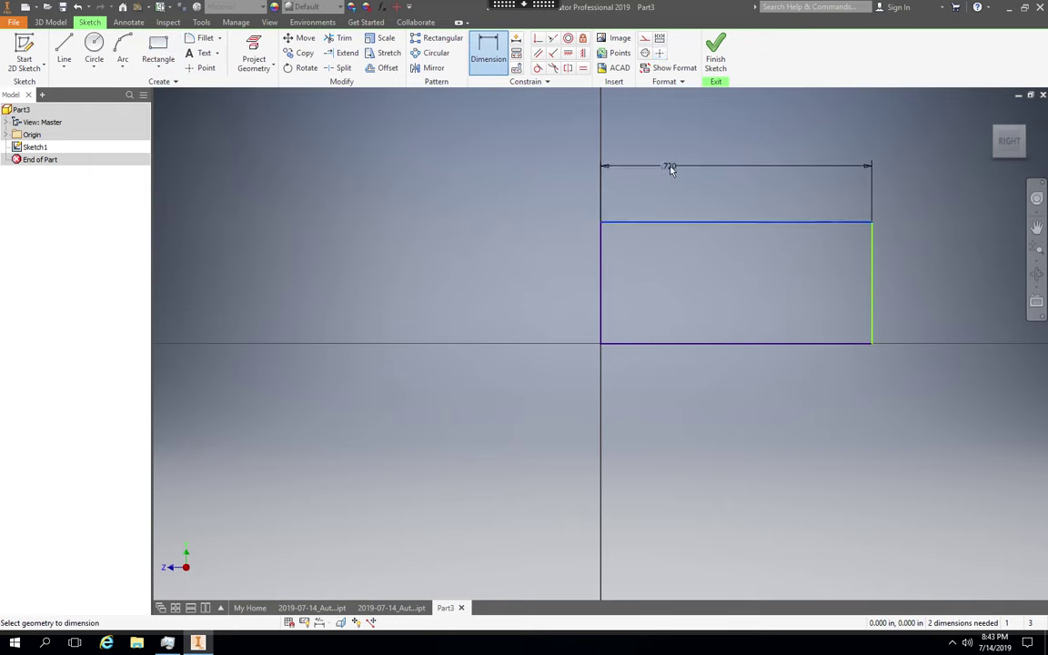
pyautogui.click(672, 169)
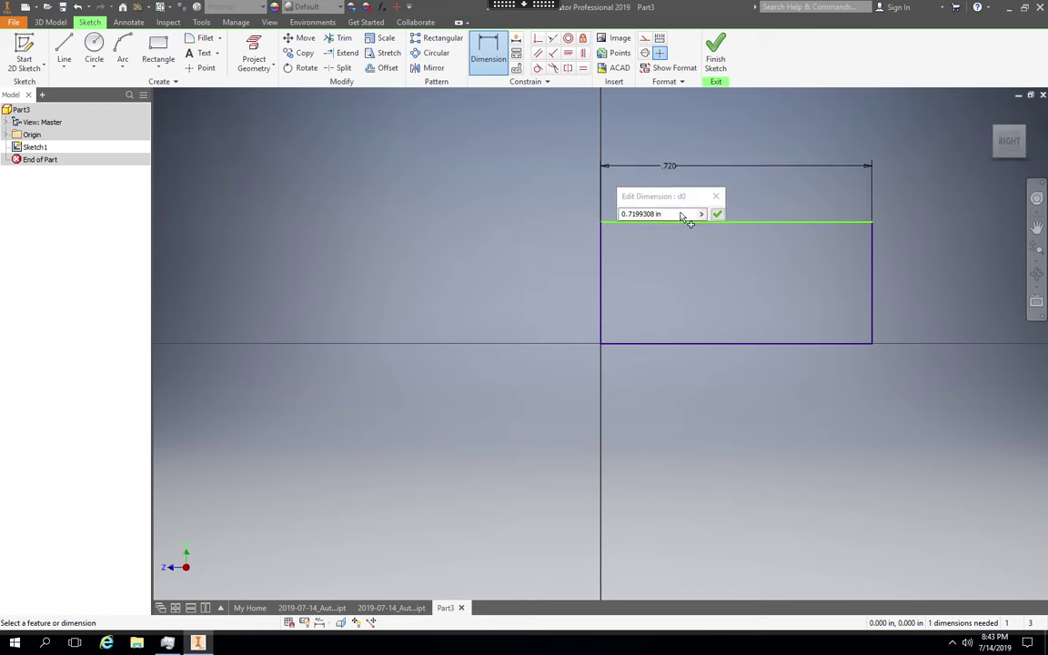
pyautogui.moveTo(662, 214); pyautogui.dragTo(569, 210)
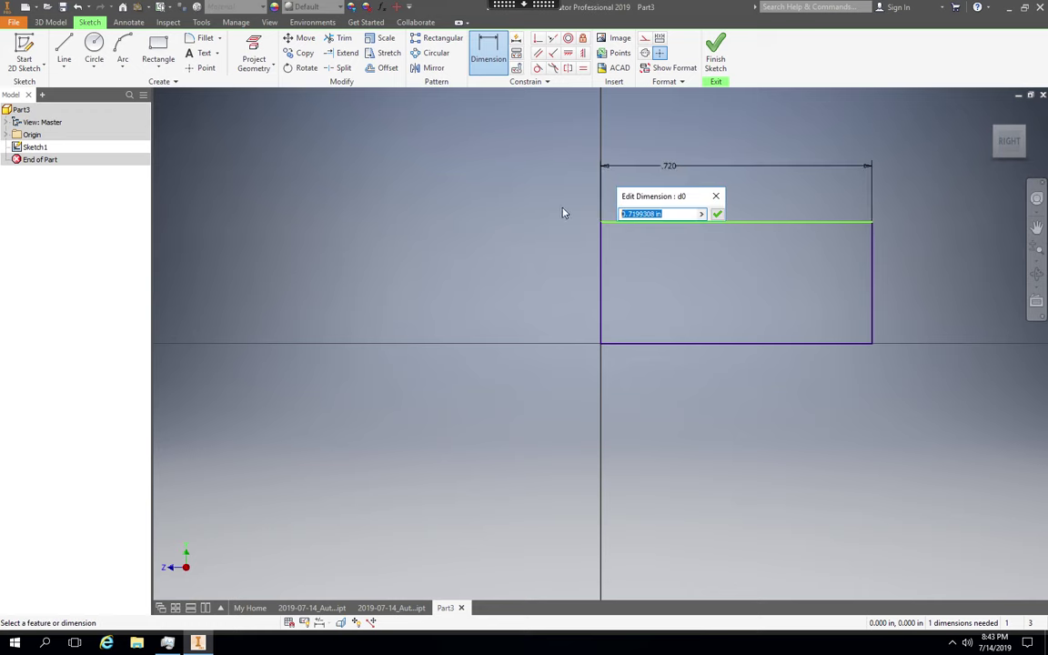
pyautogui.write('5')
pyautogui.press('Return')
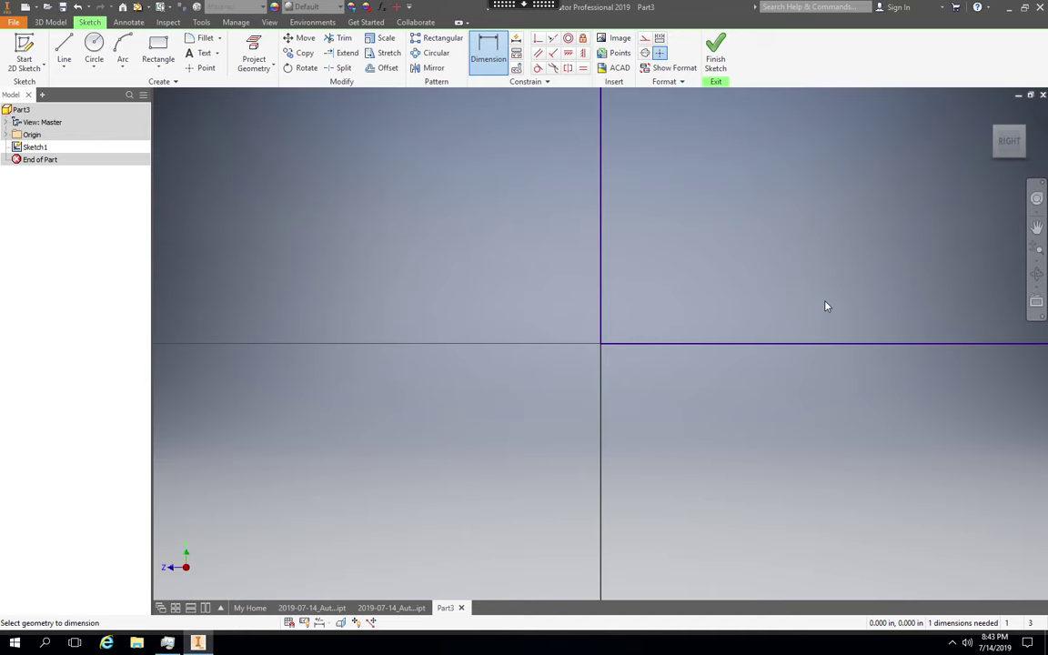
# - Dimension the rectangle's vertical edge through the origin and set the height to 3 in
pyautogui.scroll(5, 826, 306)
pyautogui.scroll(-5, 830, 300)
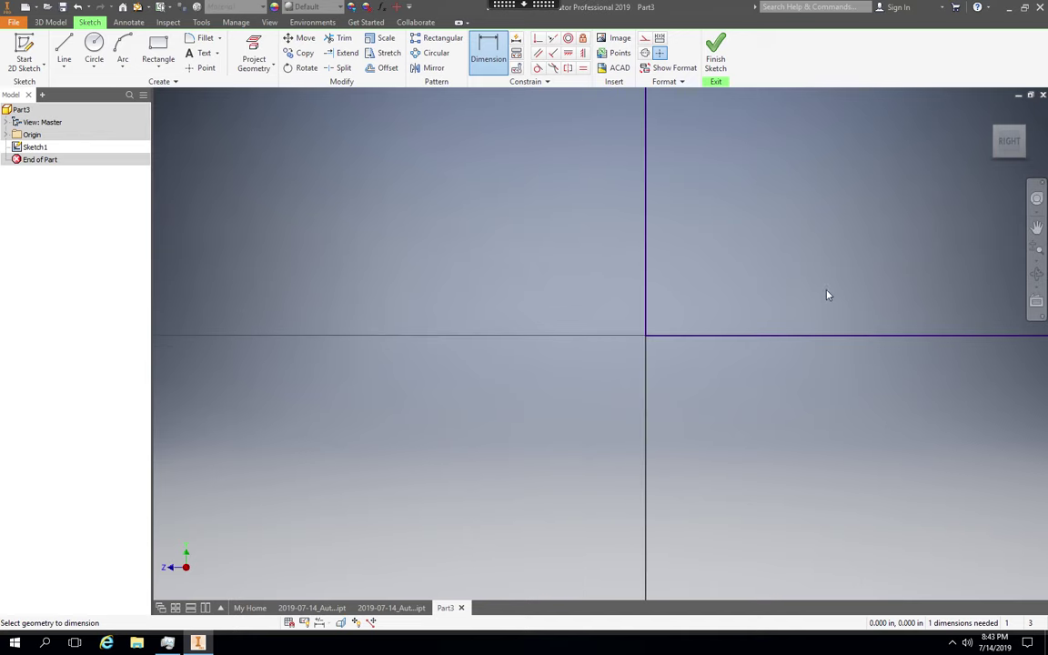
pyautogui.scroll(-5, 826, 296)
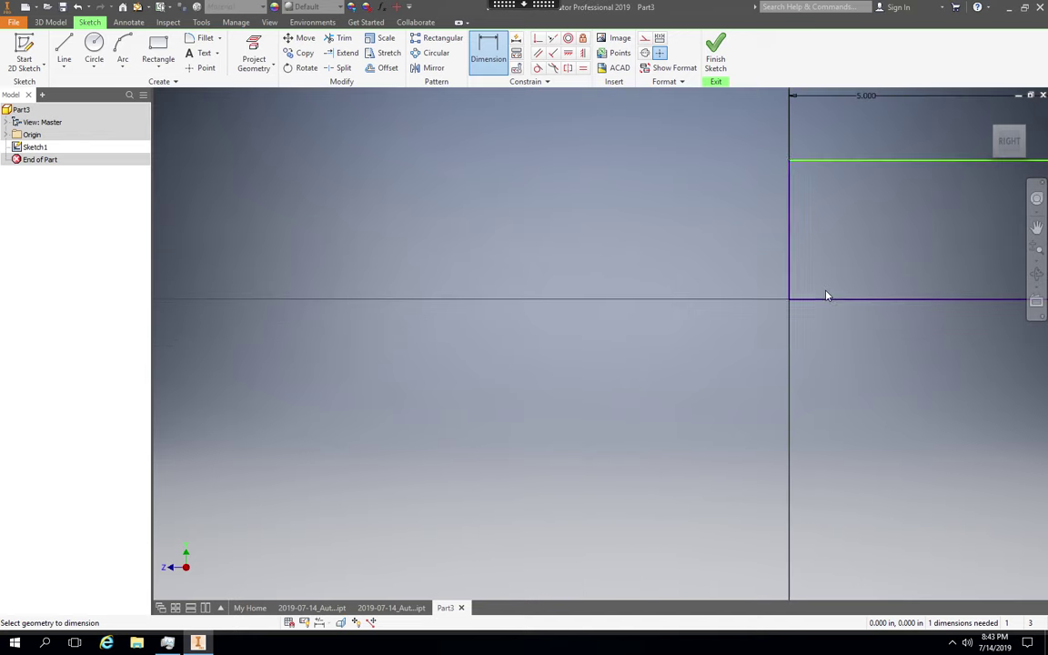
pyautogui.click(790, 248)
pyautogui.click(737, 242)
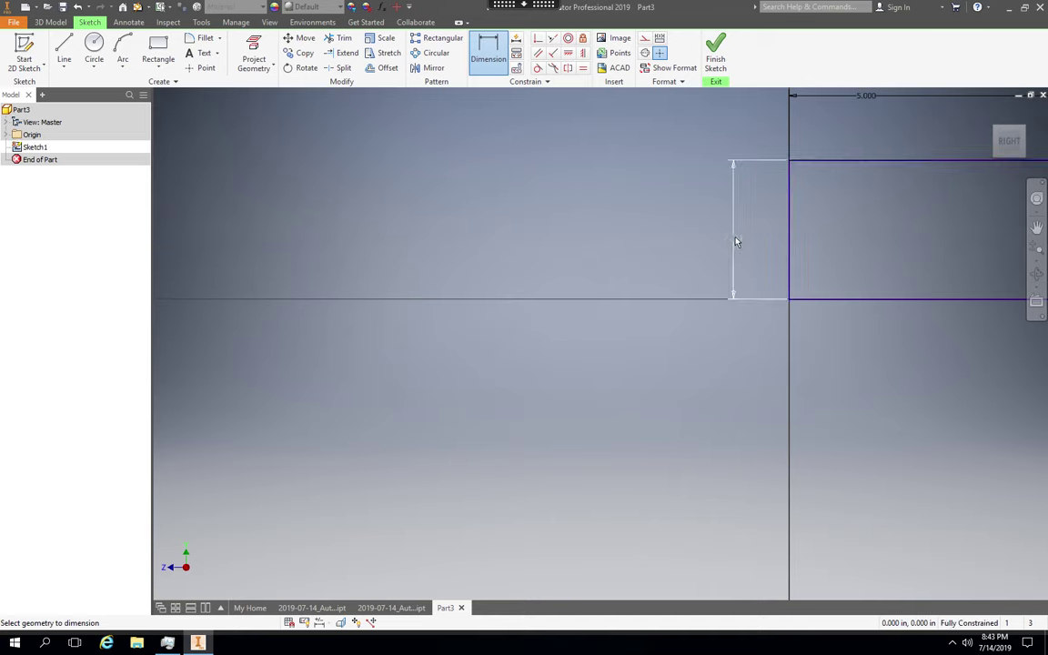
pyautogui.click(737, 242)
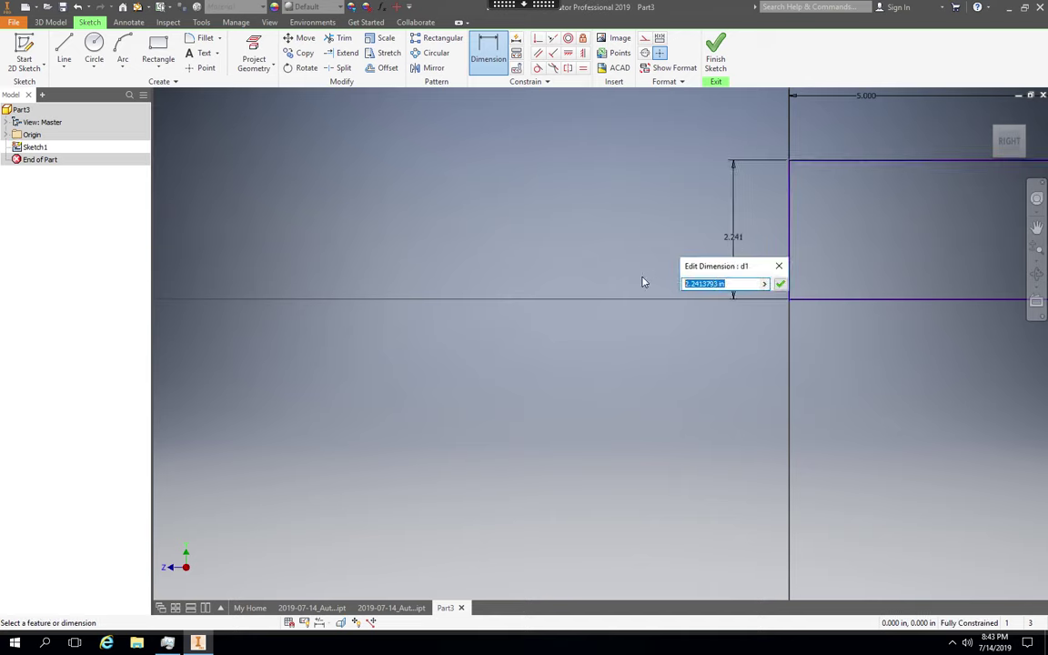
pyautogui.write('3')
pyautogui.press('Return')
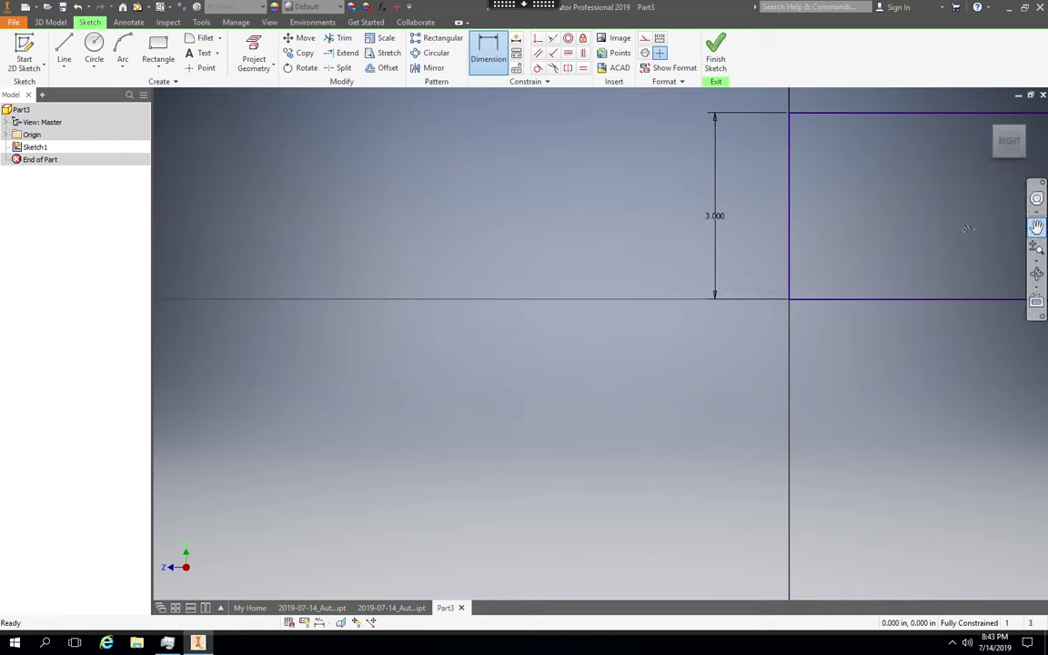
pyautogui.click(1036, 226)
pyautogui.moveTo(632, 333)
pyautogui.mouseDown()
pyautogui.moveTo(585, 343)
pyautogui.moveTo(578, 335)
pyautogui.moveTo(603, 330)
pyautogui.mouseUp()
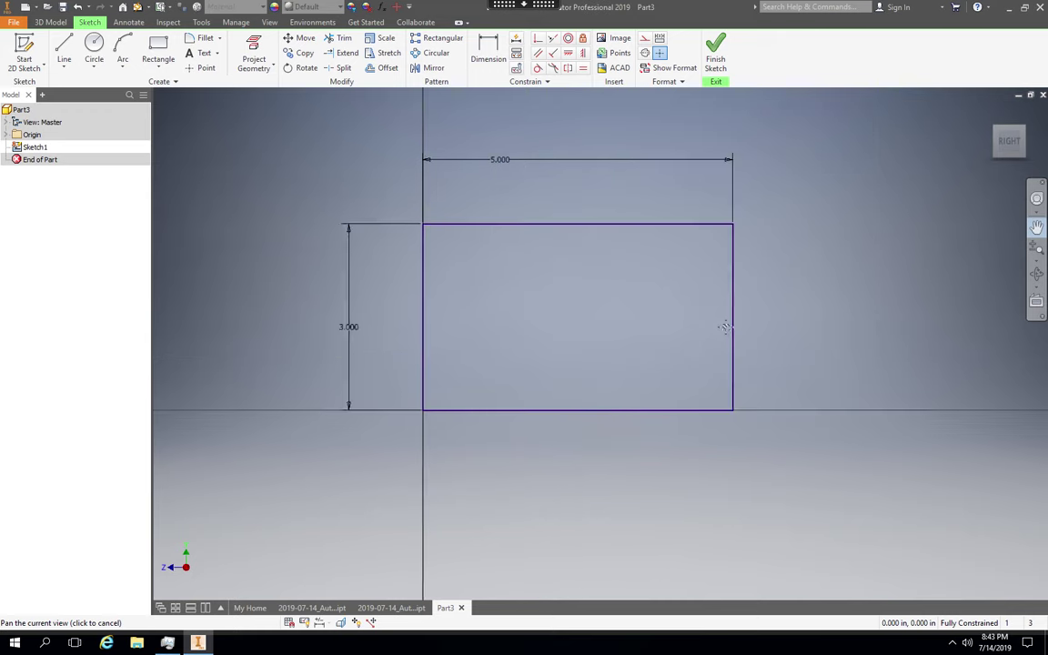
pyautogui.moveTo(725, 327); pyautogui.dragTo(717, 327)
pyautogui.click(1037, 229)
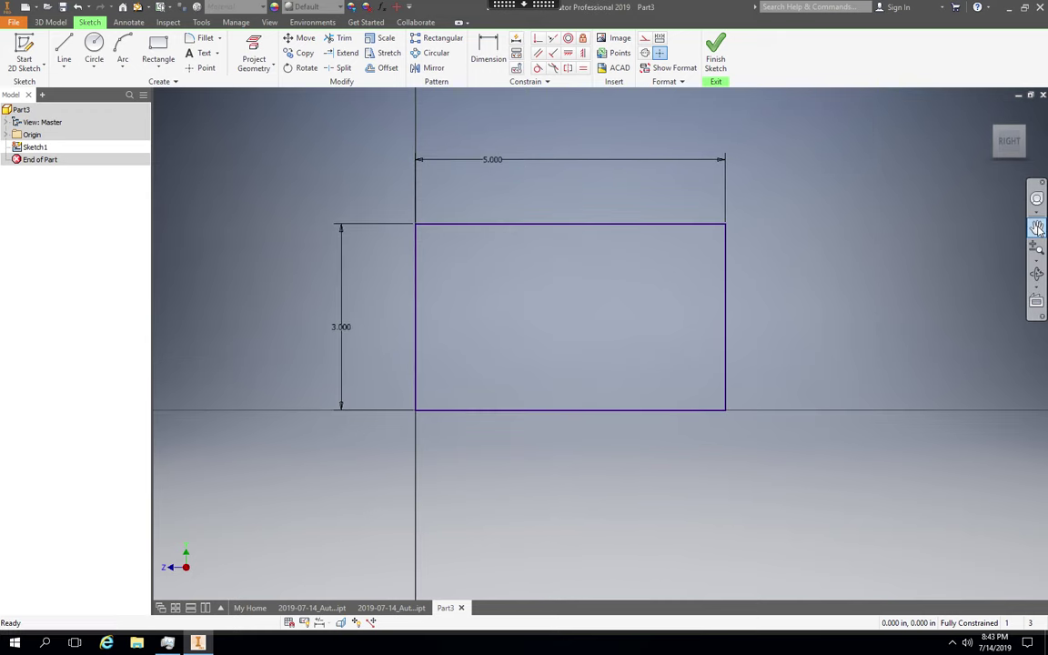
pyautogui.press('d')
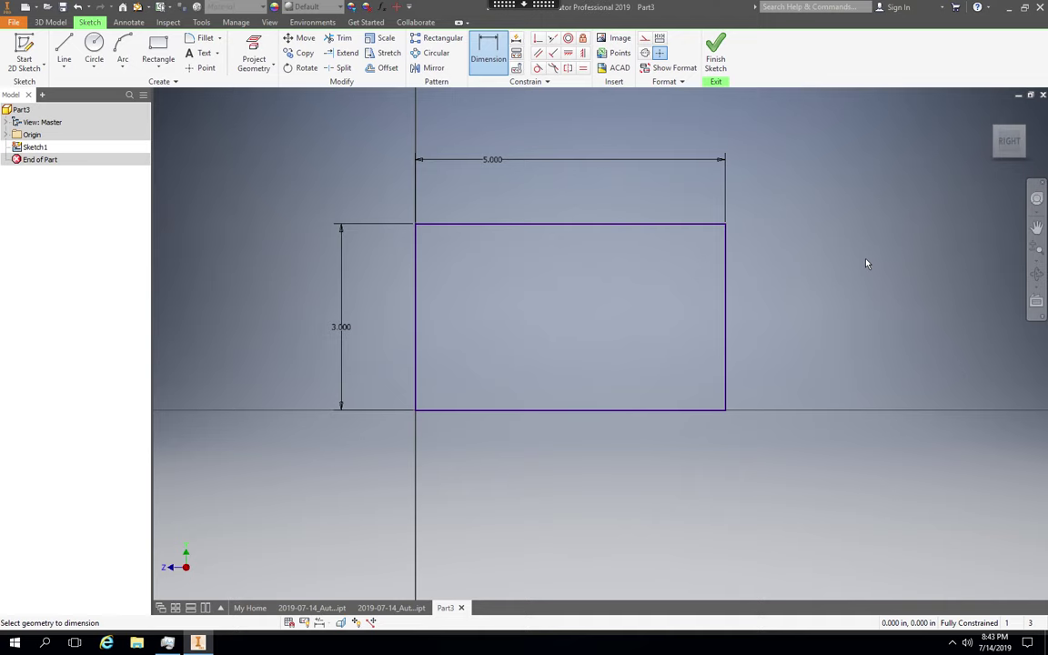
# - Set the rectangle's height dimension to 2.5 in and finish the sketch
pyautogui.doubleClick(339, 328)
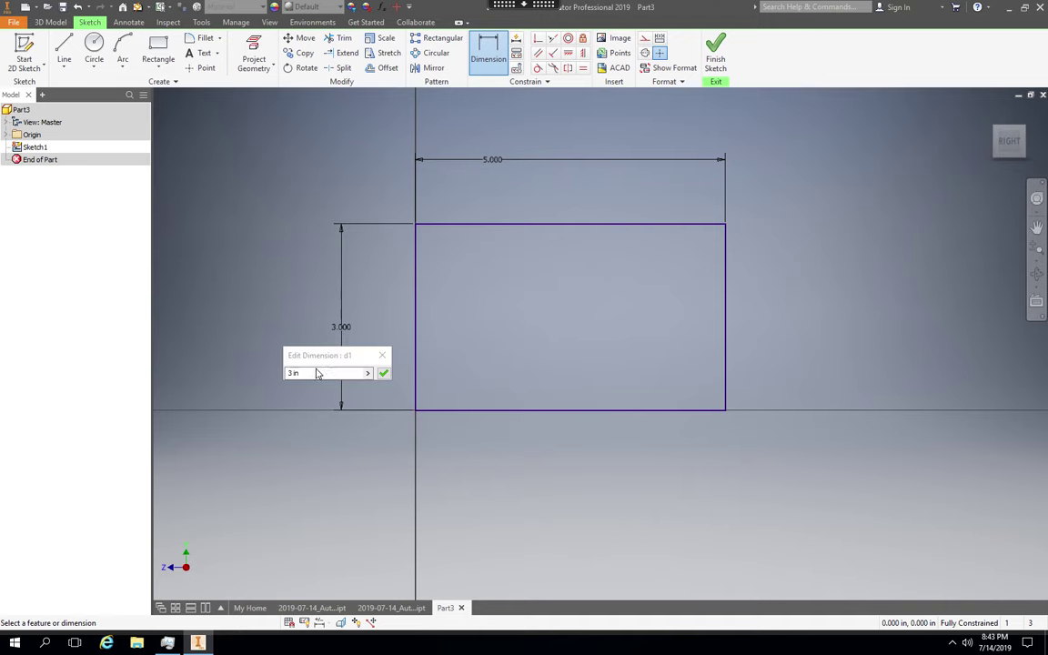
pyautogui.moveTo(310, 373); pyautogui.dragTo(266, 371)
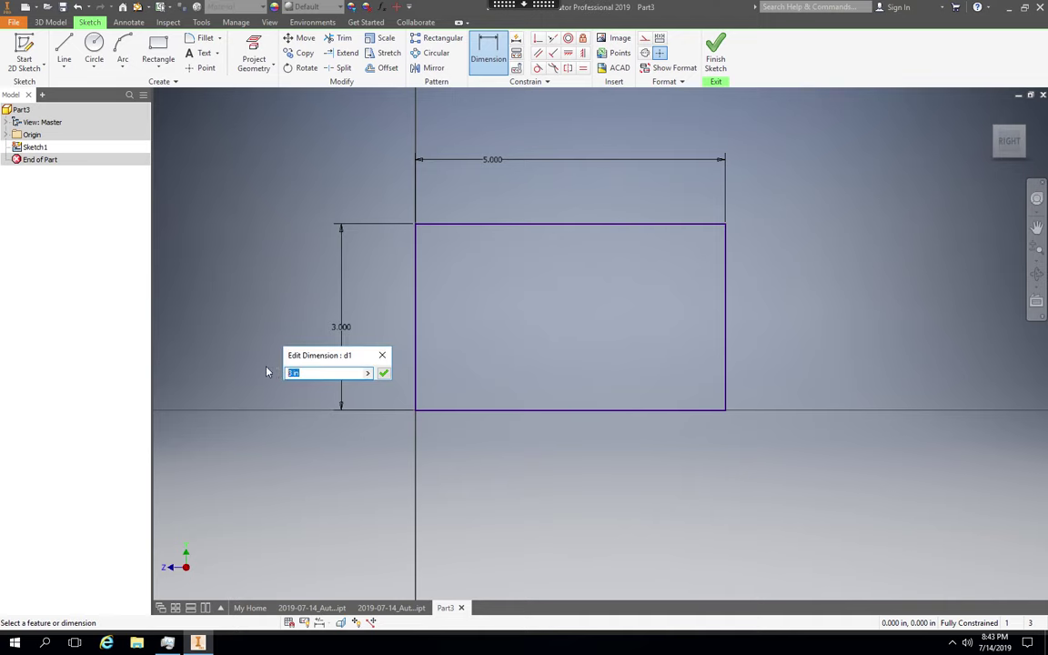
pyautogui.write('2.5')
pyautogui.press('Return')
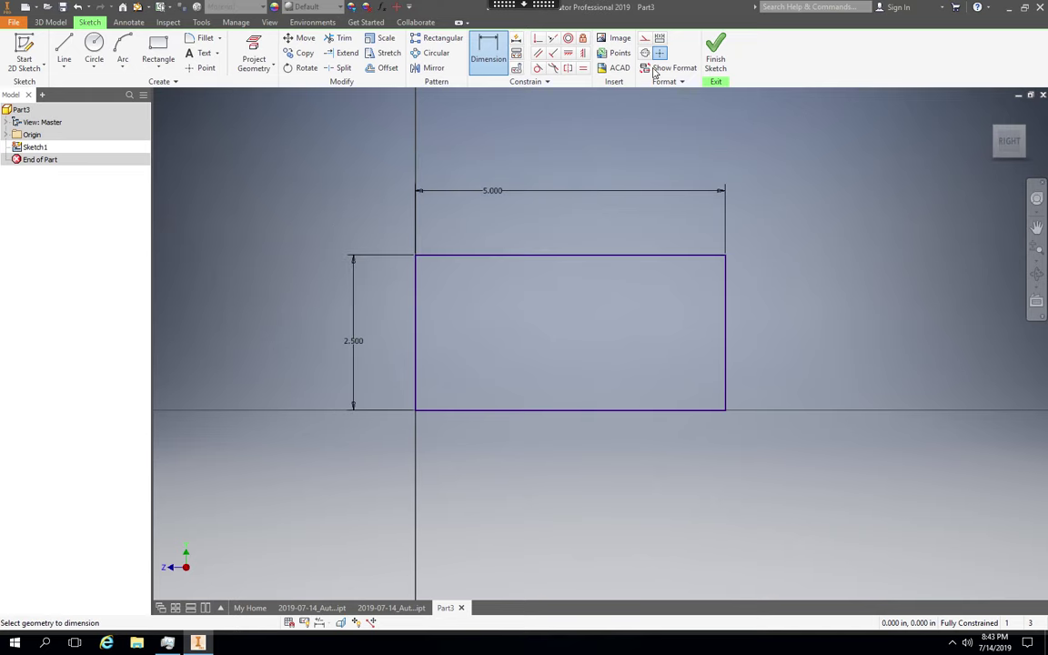
pyautogui.click(715, 54)
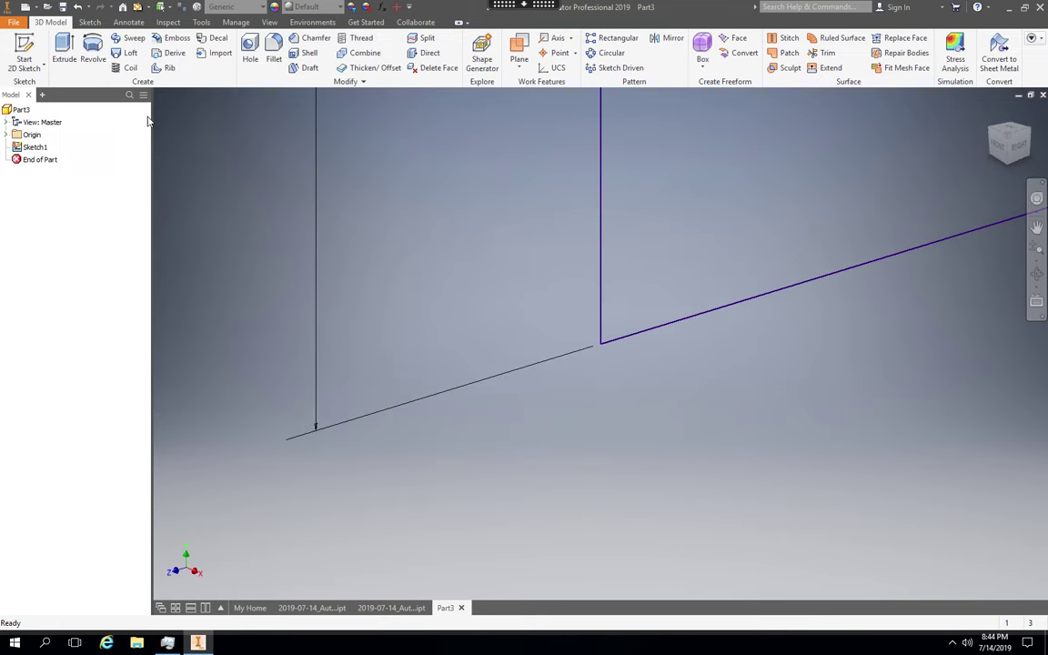
# - Extrude the rectangular profile by a distance of 0.5 in as a solid
pyautogui.click(66, 56)
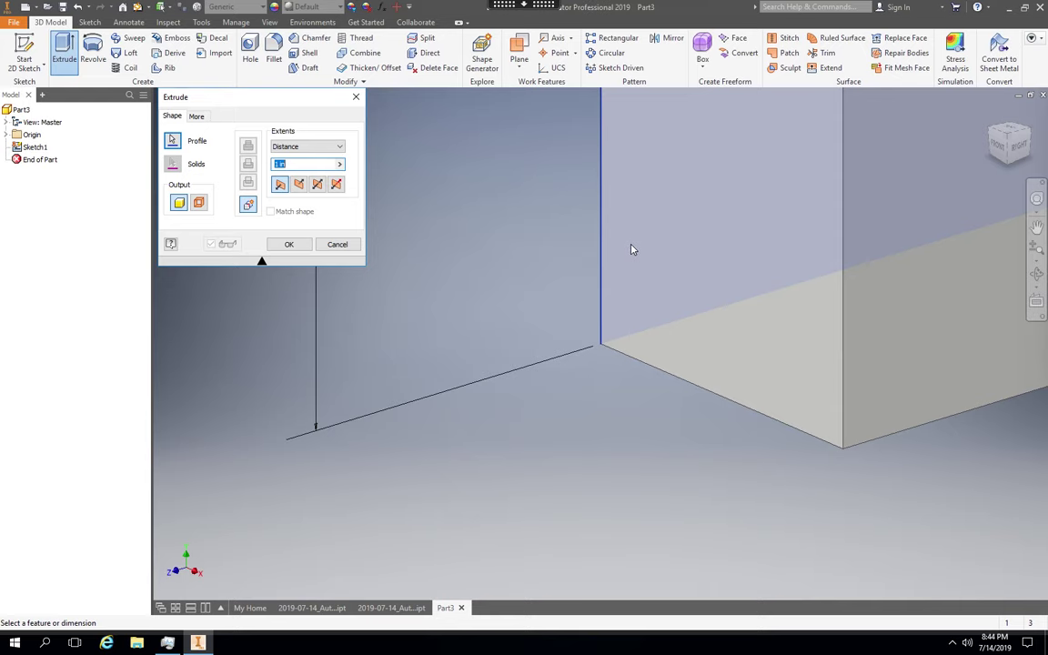
pyautogui.click(301, 163)
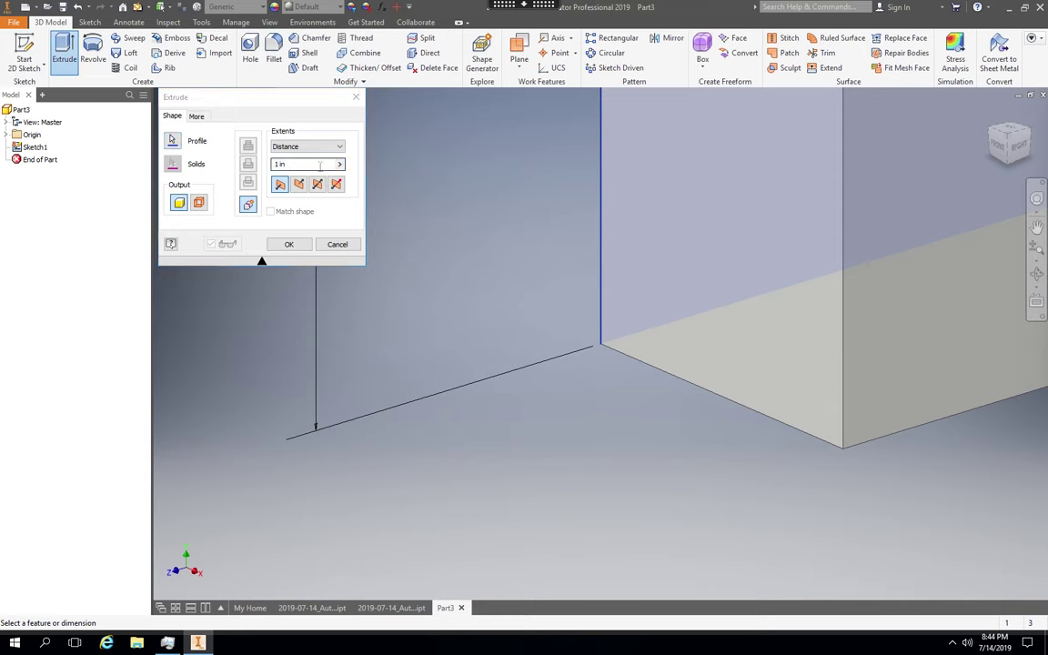
pyautogui.hotkey('ctrl', 'a')
pyautogui.write('.5')
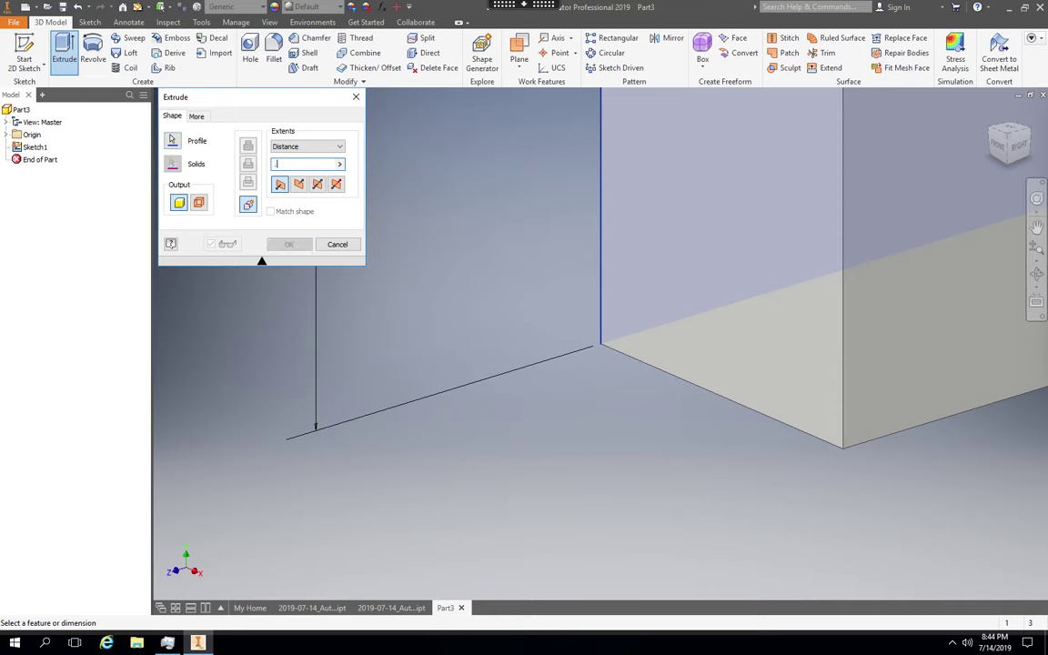
pyautogui.press('Return')
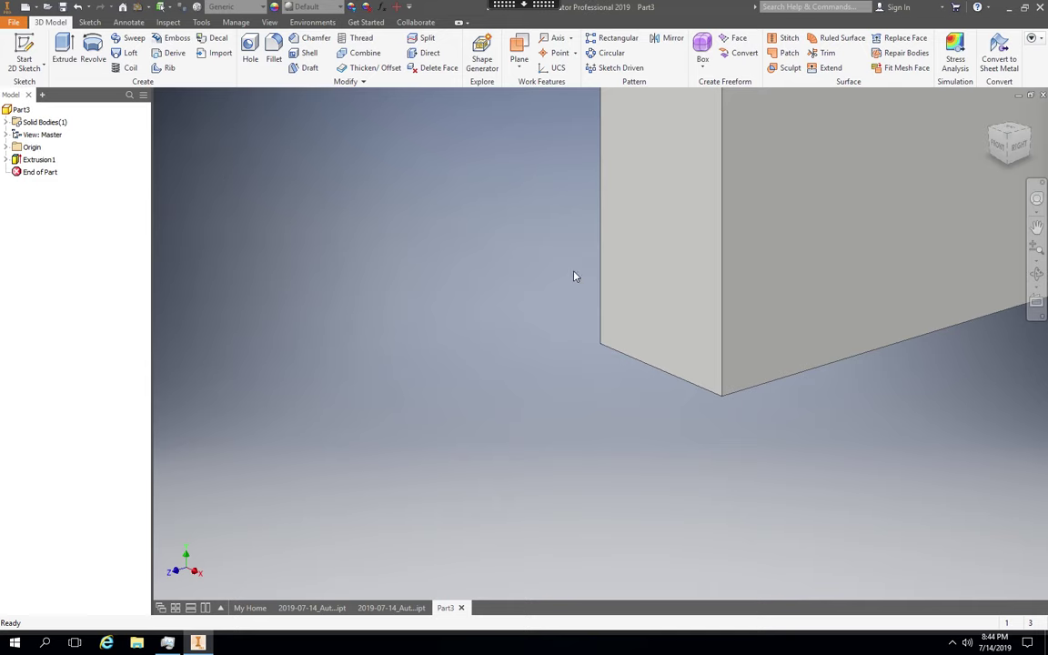
# - Start a new 2D sketch on the plate's large face, seen from the Right view
pyautogui.scroll(-5, 573, 276)
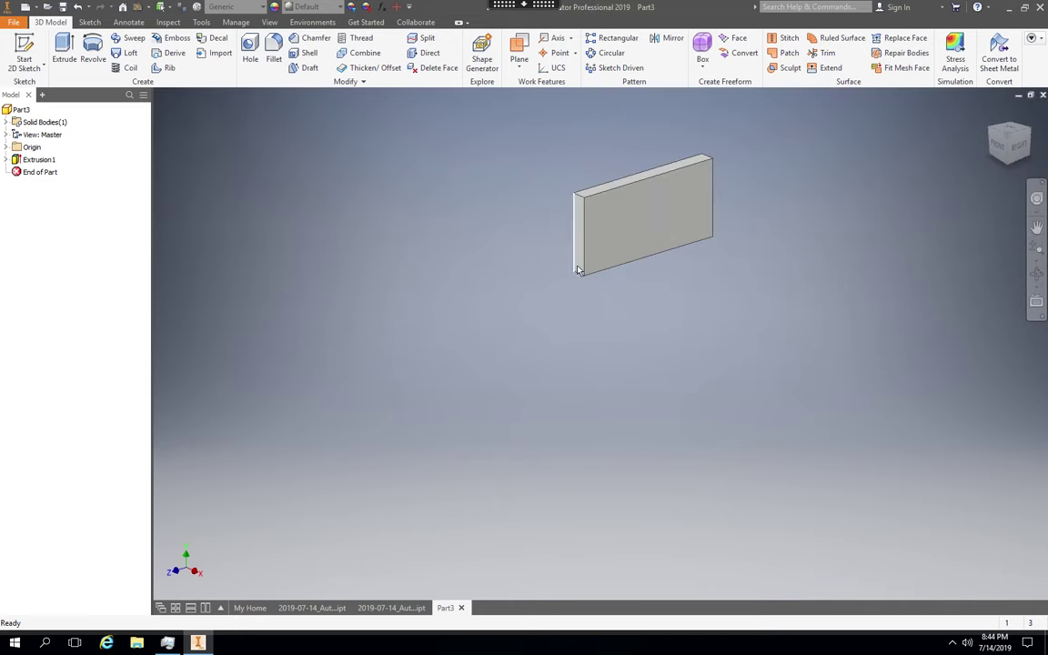
pyautogui.click(998, 148)
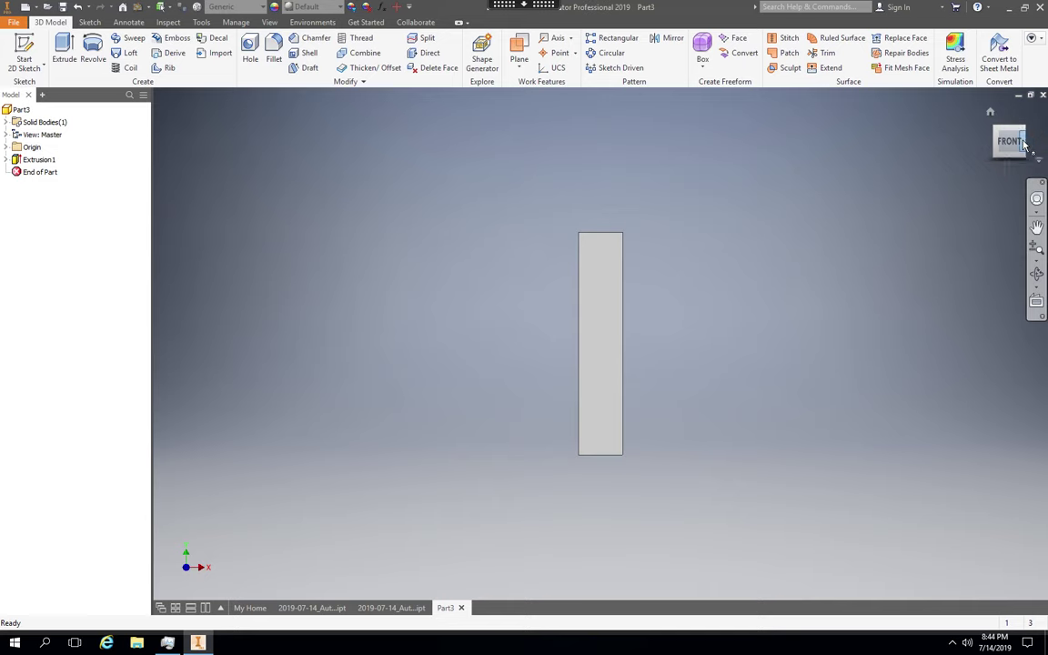
pyautogui.click(1024, 144)
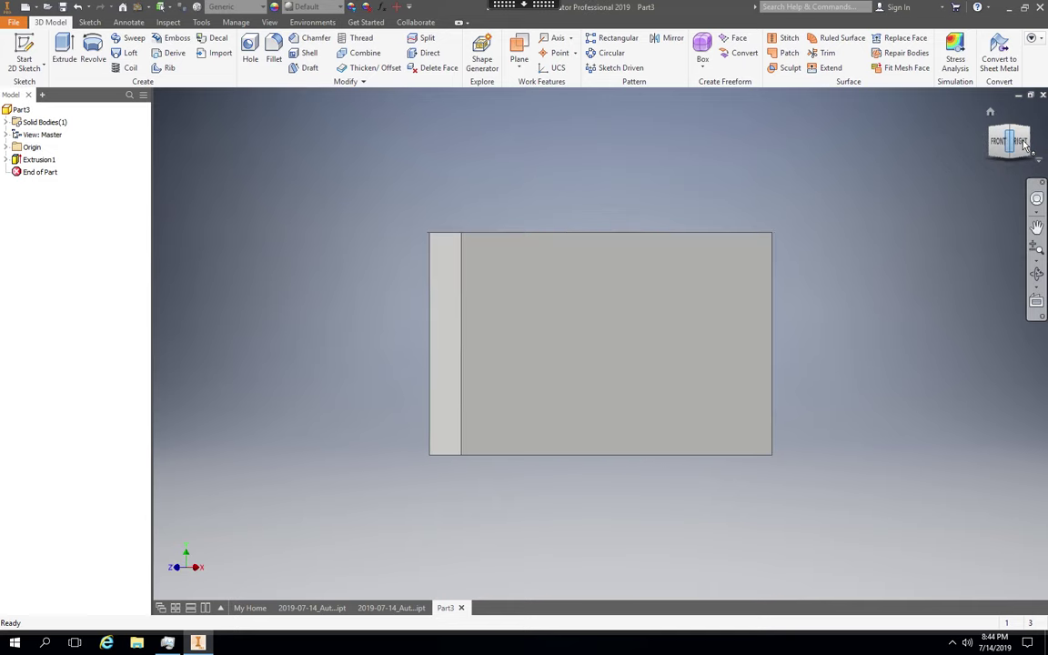
pyautogui.click(1020, 144)
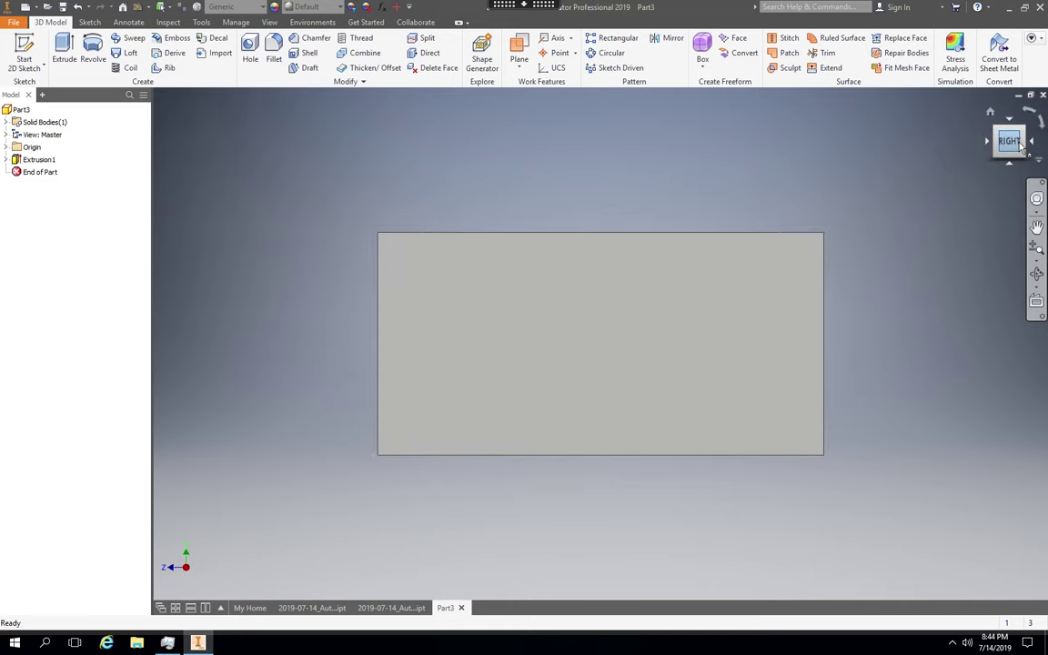
pyautogui.click(43, 67)
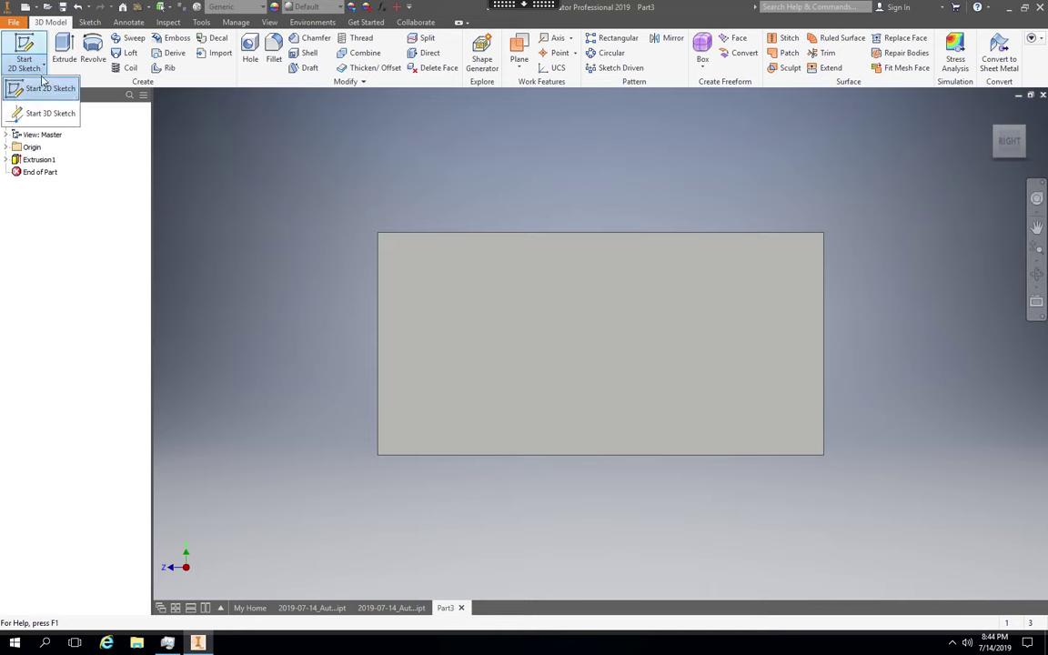
pyautogui.click(42, 88)
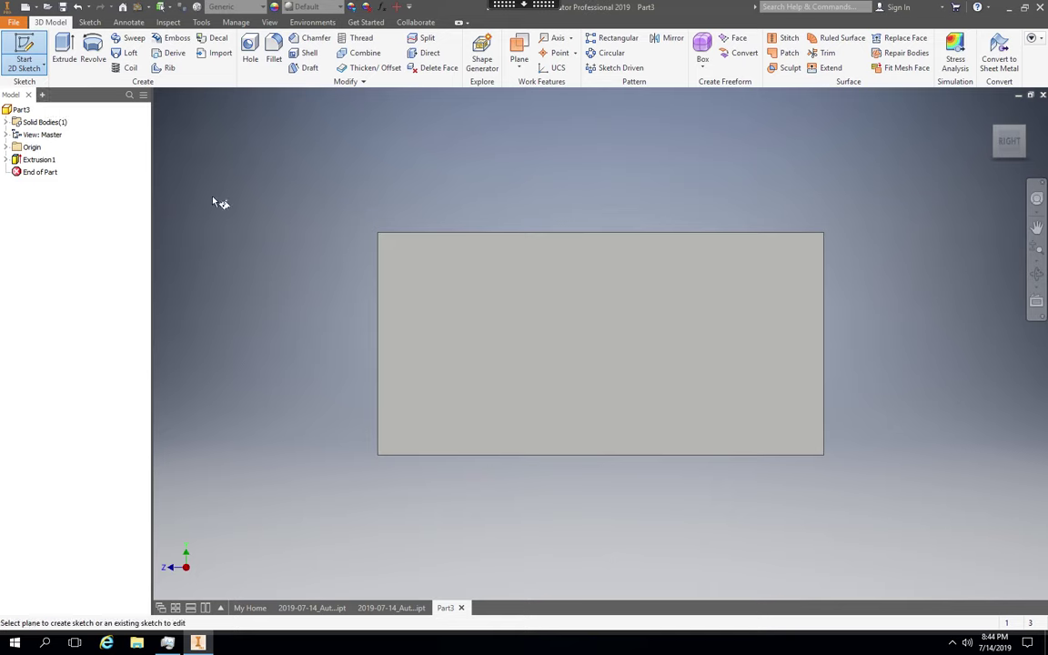
pyautogui.click(482, 300)
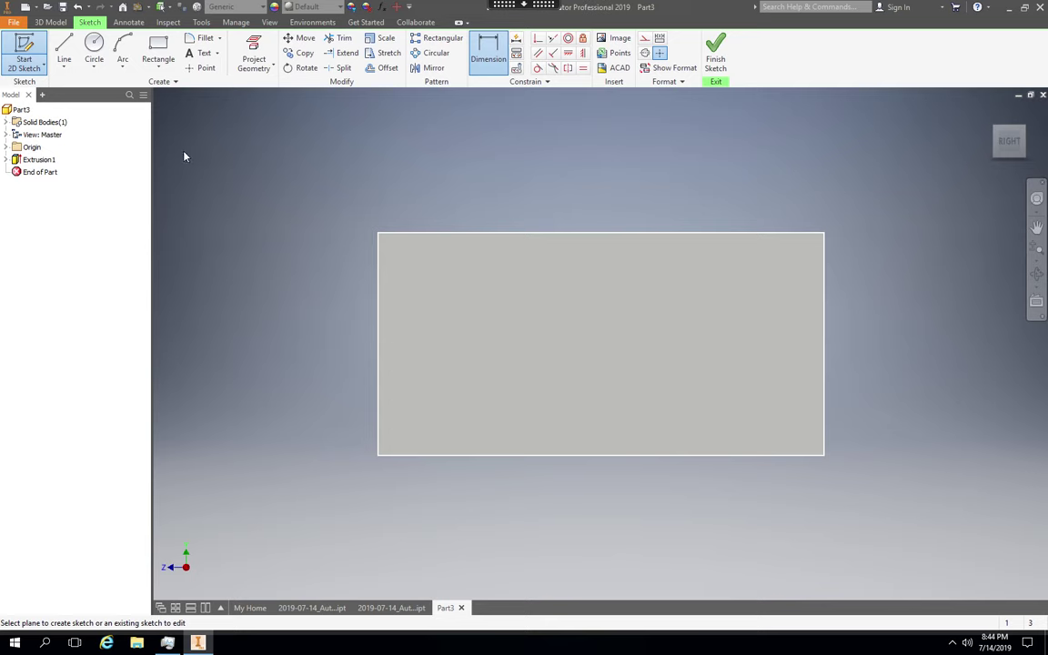
# - Sketch a closed line triangle in the face's upper-left corner, about 1.64 in along the top edge and 0.75 in down the side
pyautogui.click(64, 62)
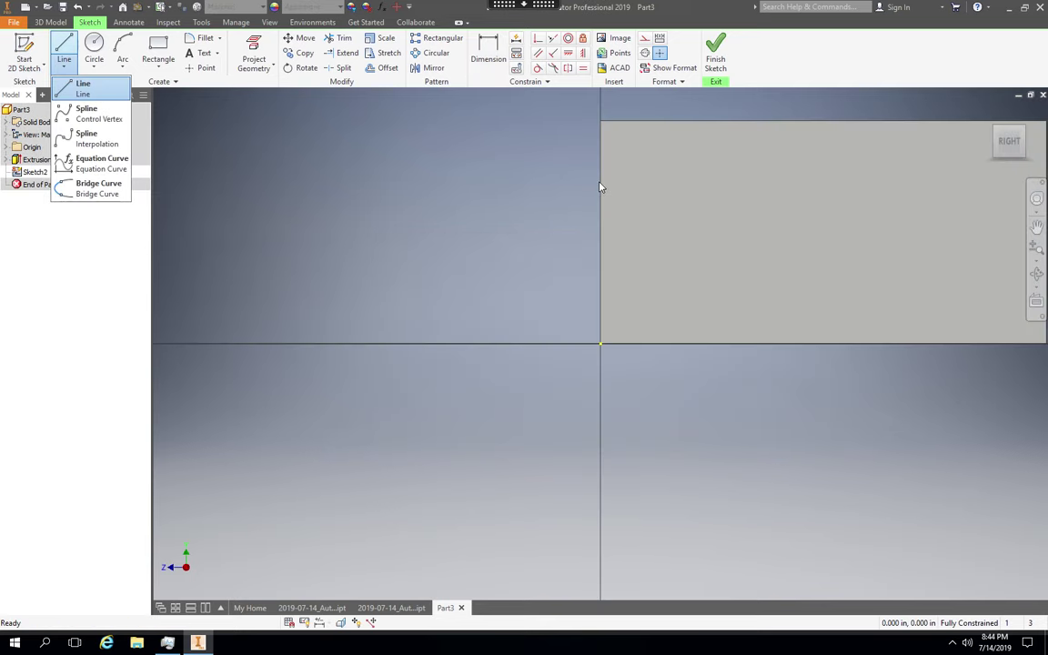
pyautogui.click(82, 87)
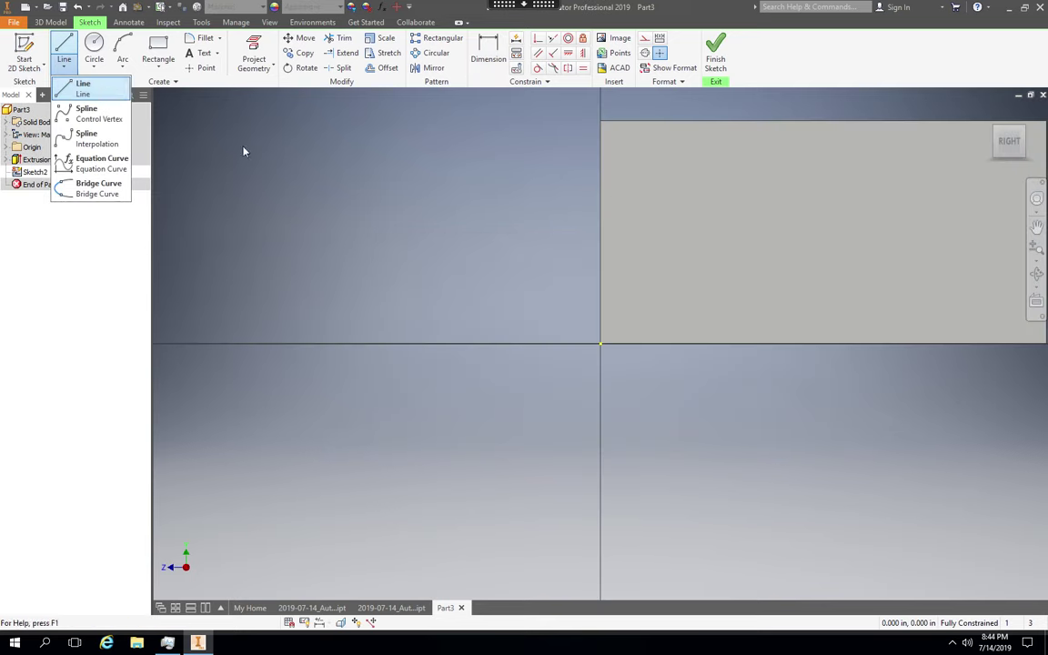
pyautogui.click(601, 187)
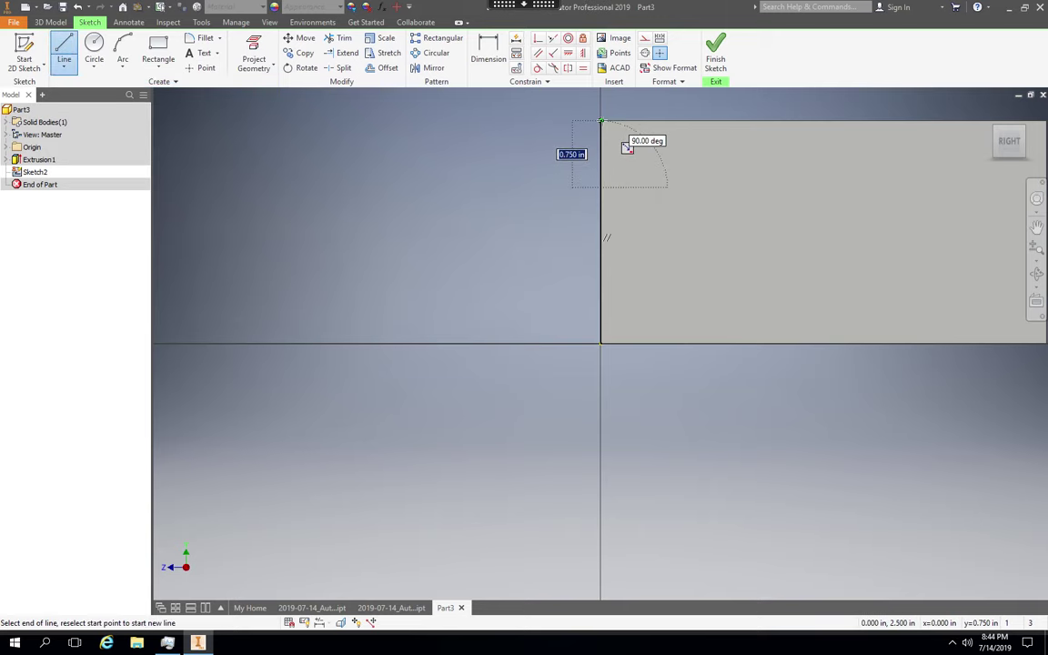
pyautogui.click(601, 120)
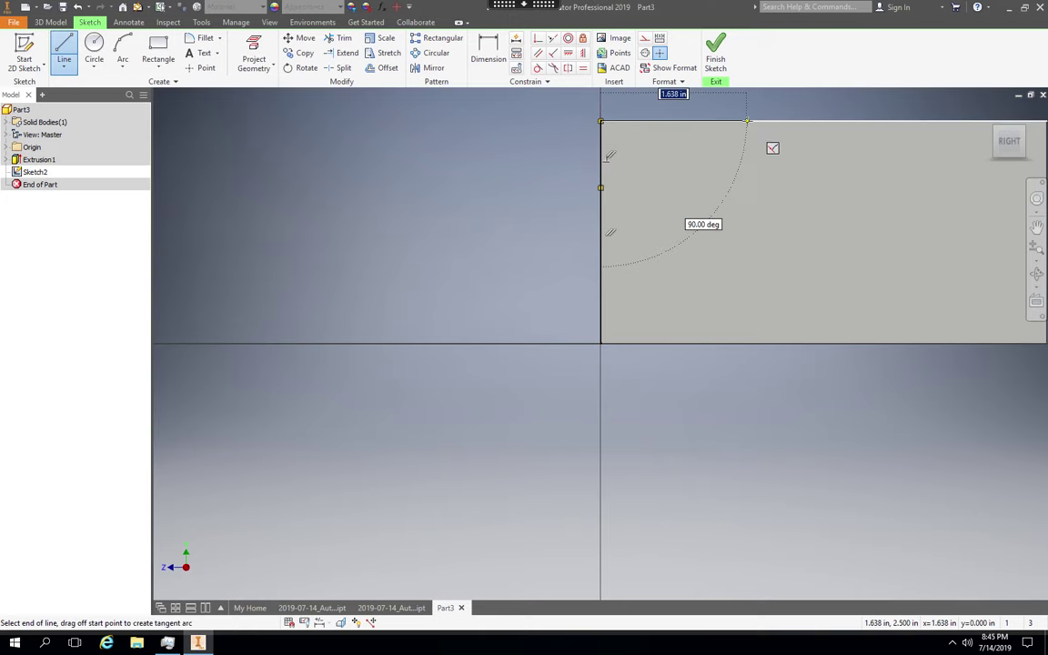
pyautogui.click(747, 120)
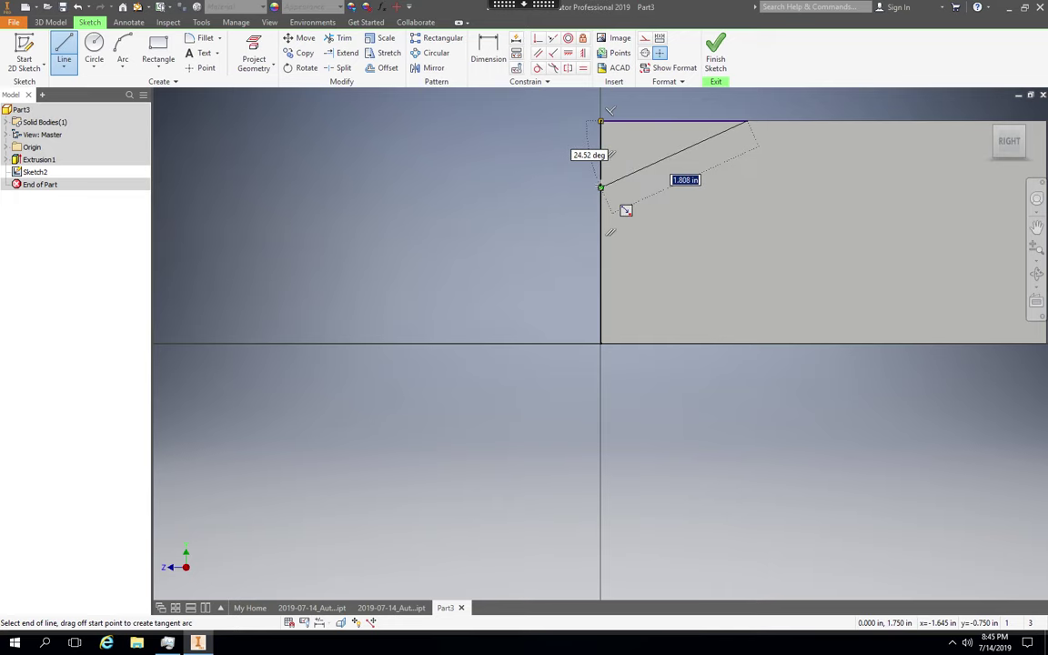
pyautogui.click(622, 207)
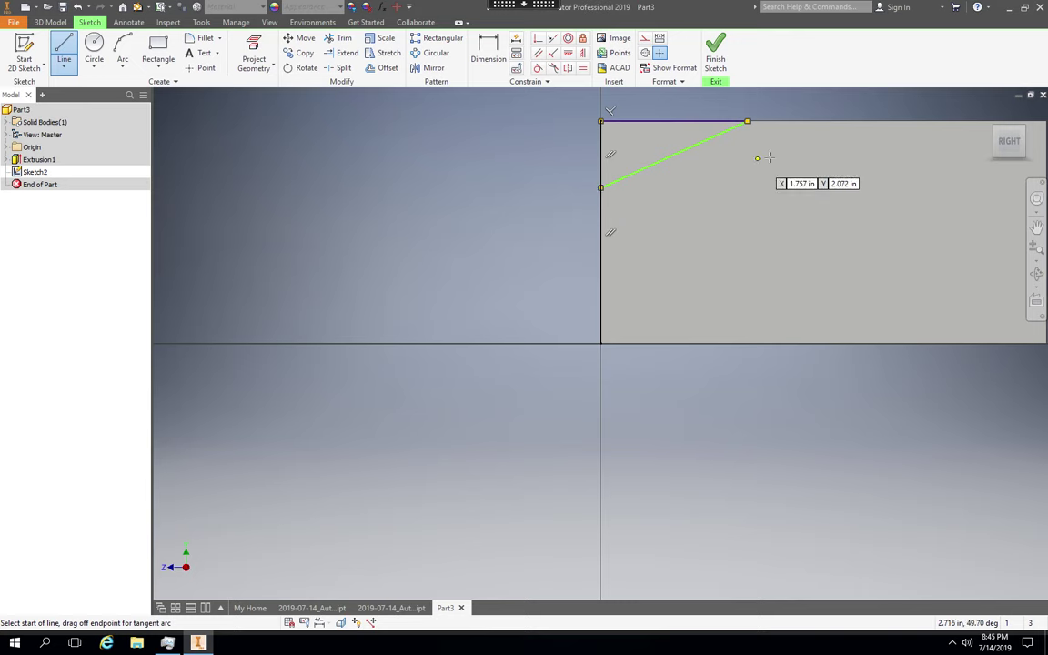
# - Sketch a closed line triangle in the face's upper-right corner, about 1.98 in along the top edge and 0.75 in down the side
pyautogui.click(1036, 225)
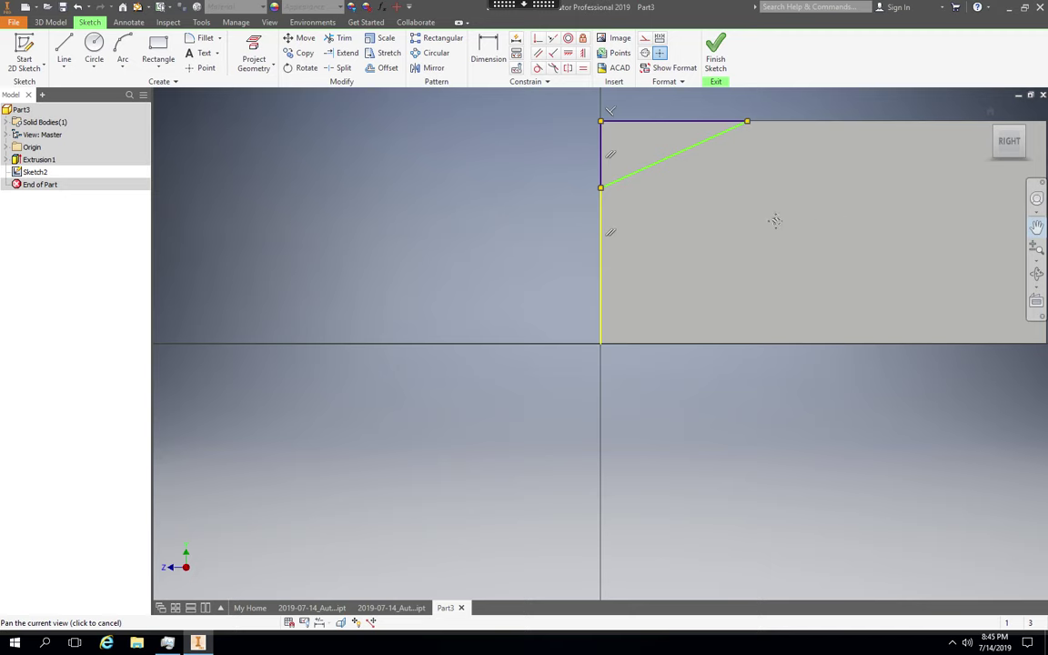
pyautogui.moveTo(829, 227); pyautogui.dragTo(761, 227)
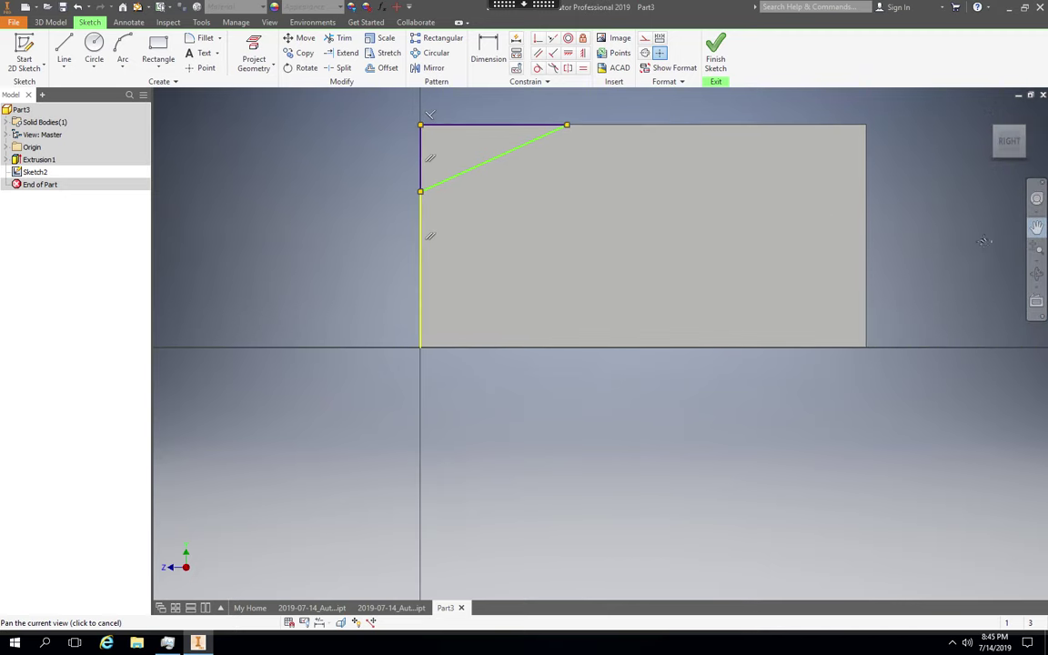
pyautogui.press('Escape')
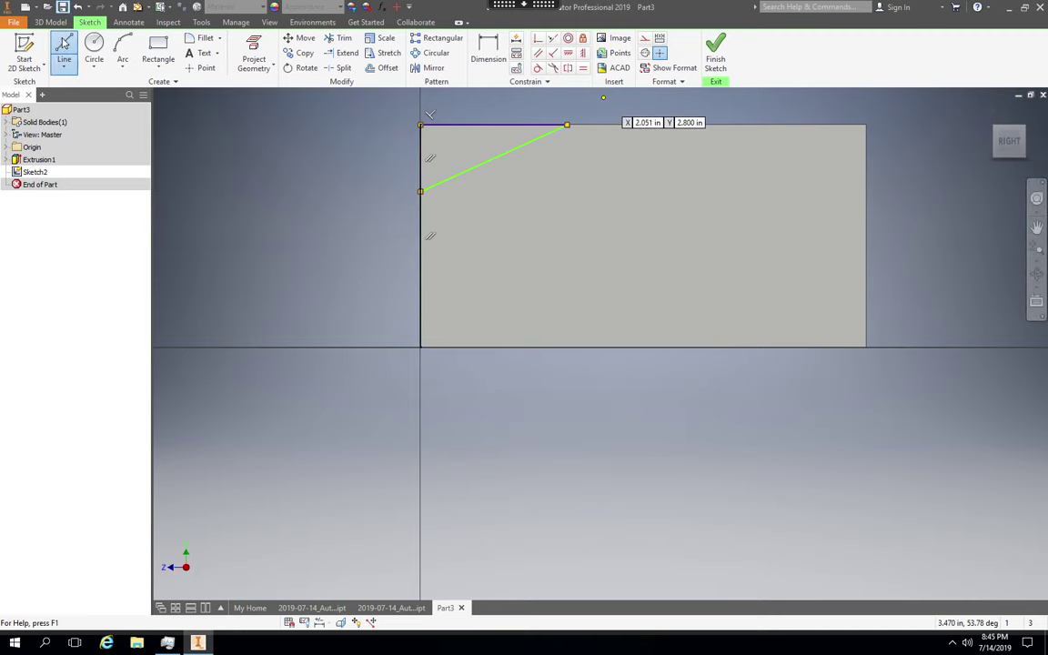
pyautogui.click(689, 125)
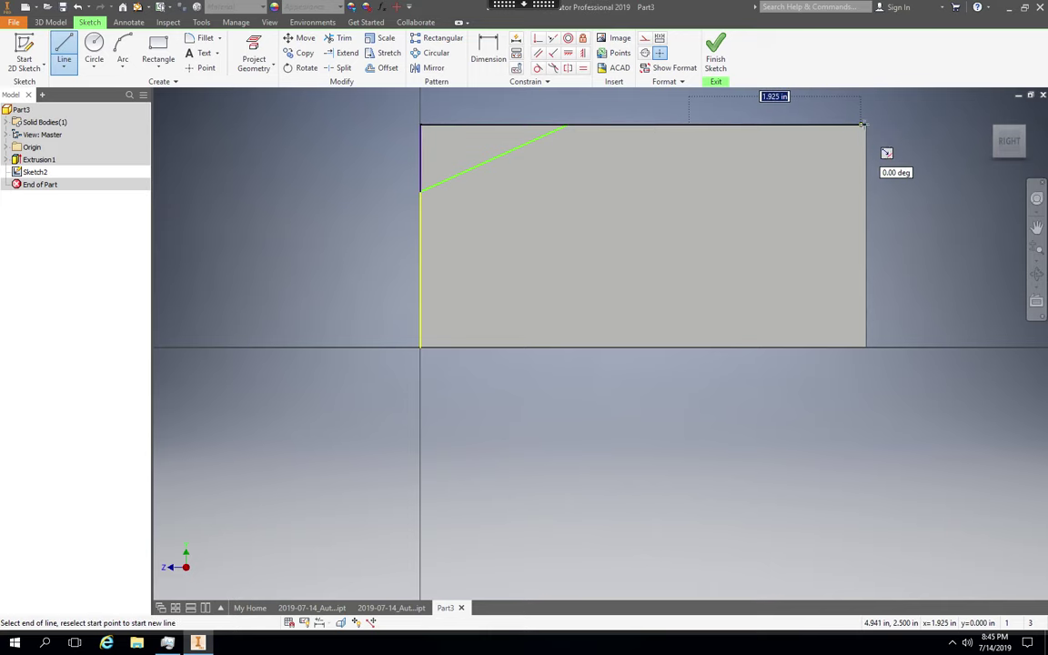
pyautogui.click(864, 124)
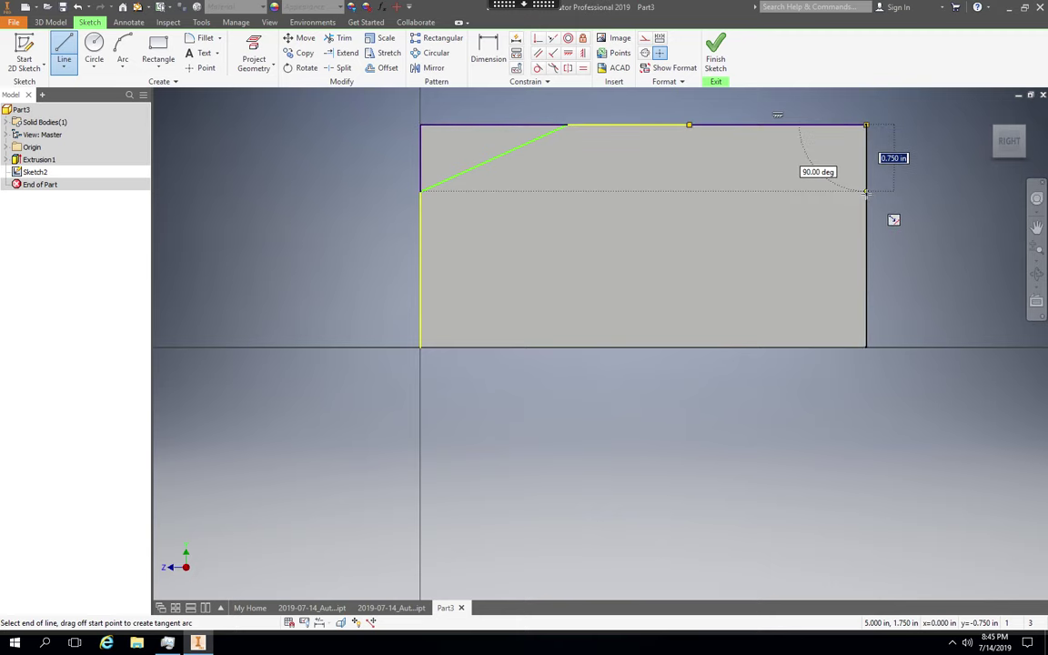
pyautogui.doubleClick(866, 192)
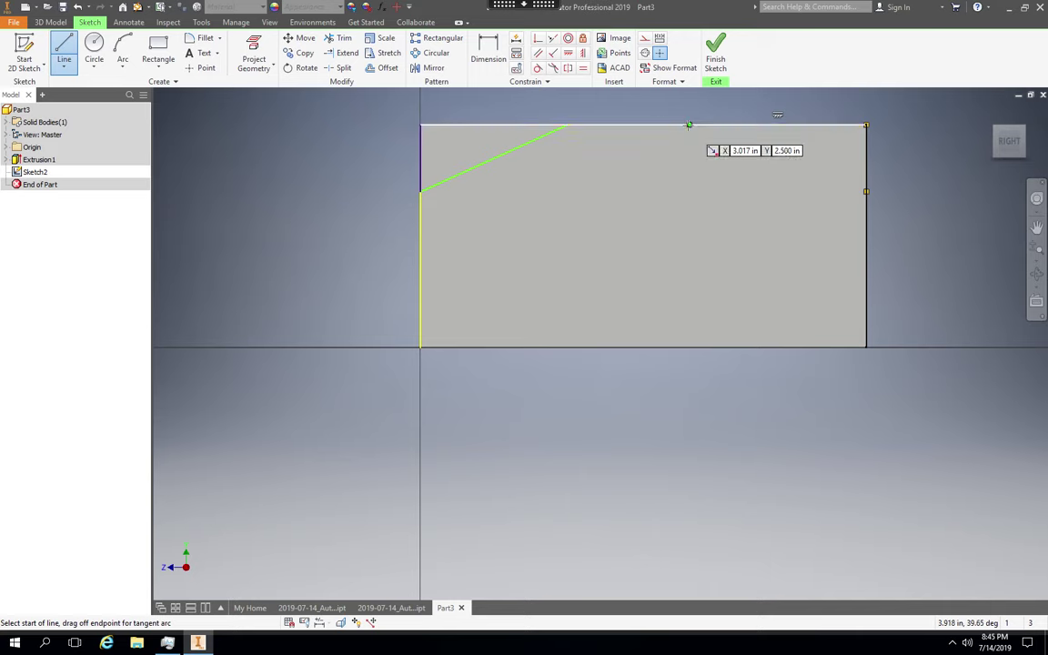
pyautogui.click(688, 126)
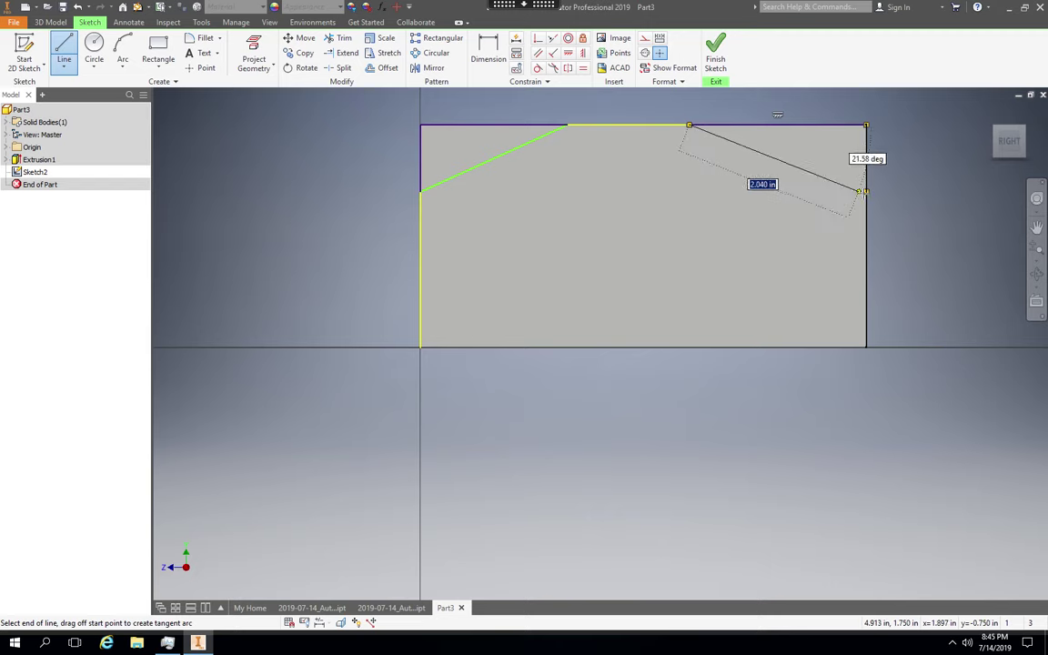
pyautogui.click(865, 191)
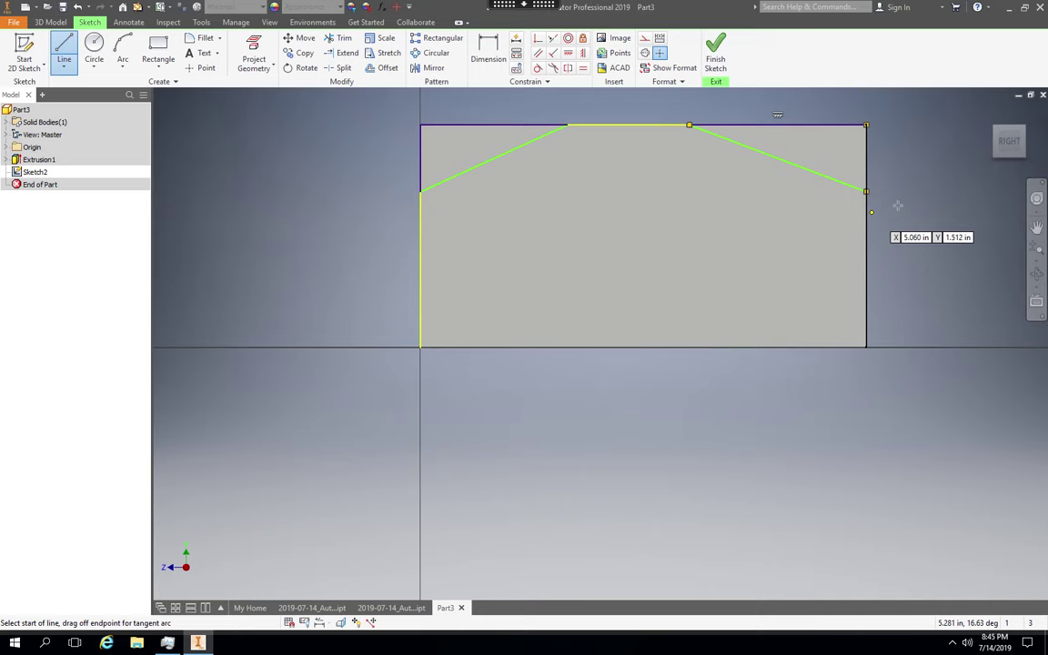
pyautogui.click(865, 191)
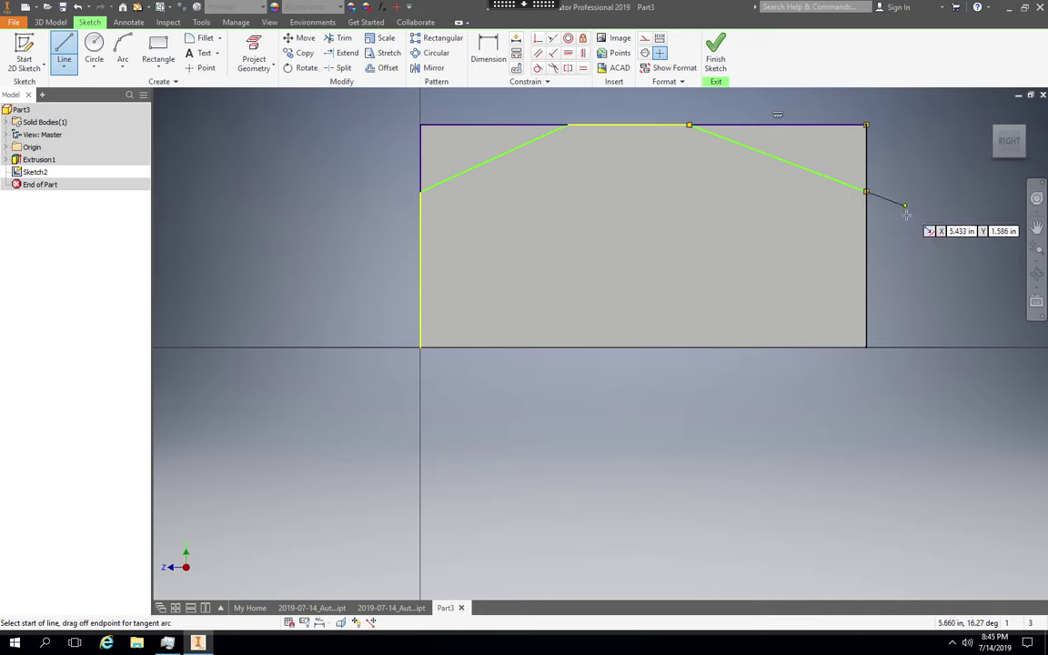
pyautogui.press('Escape')
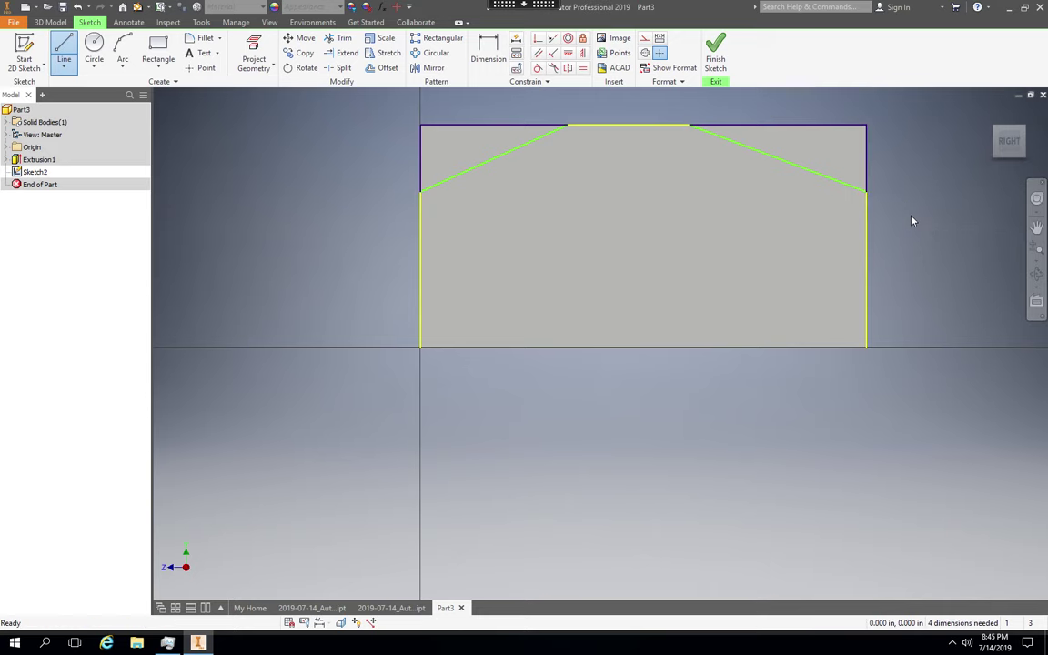
pyautogui.press('Escape')
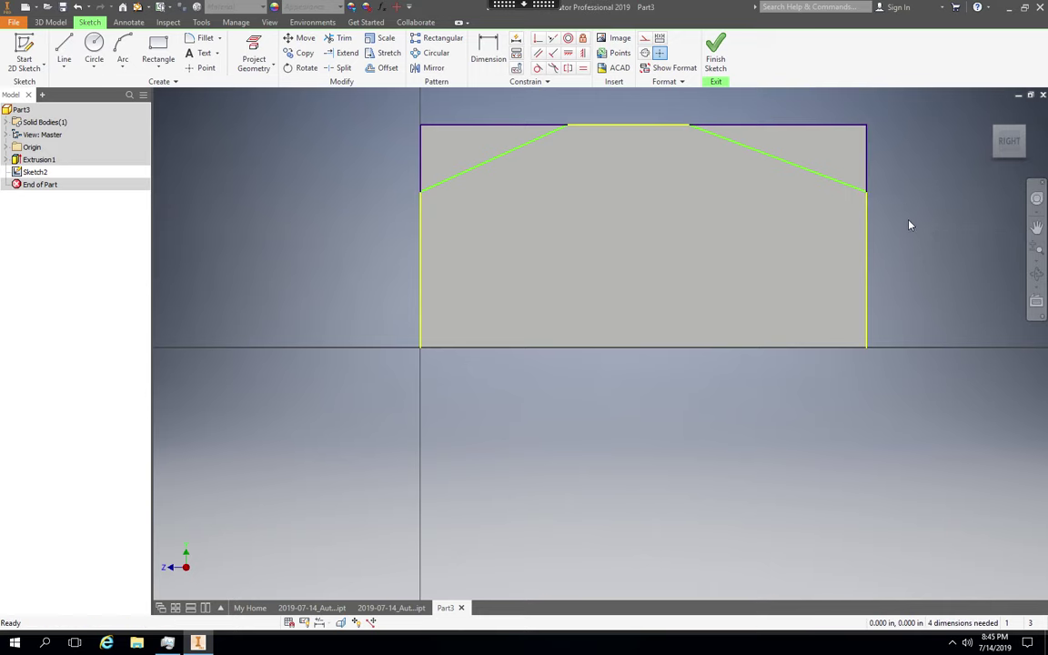
# - Dimension the upper-right triangle's horizontal leg along the plate's top edge and set it to 1.12 in
pyautogui.click(489, 56)
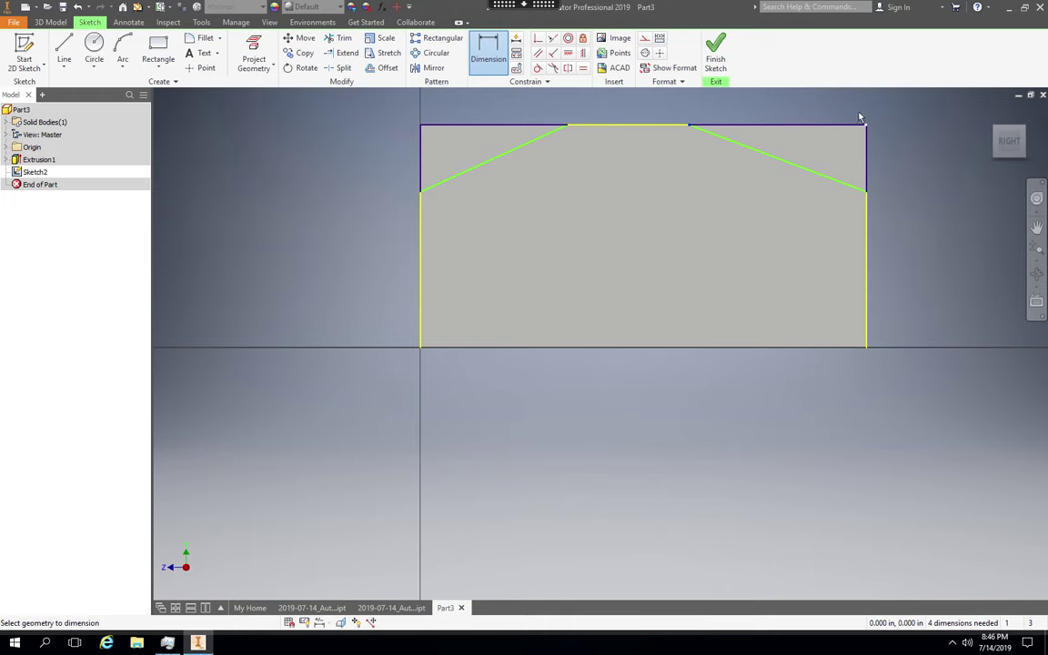
pyautogui.click(836, 125)
pyautogui.click(791, 111)
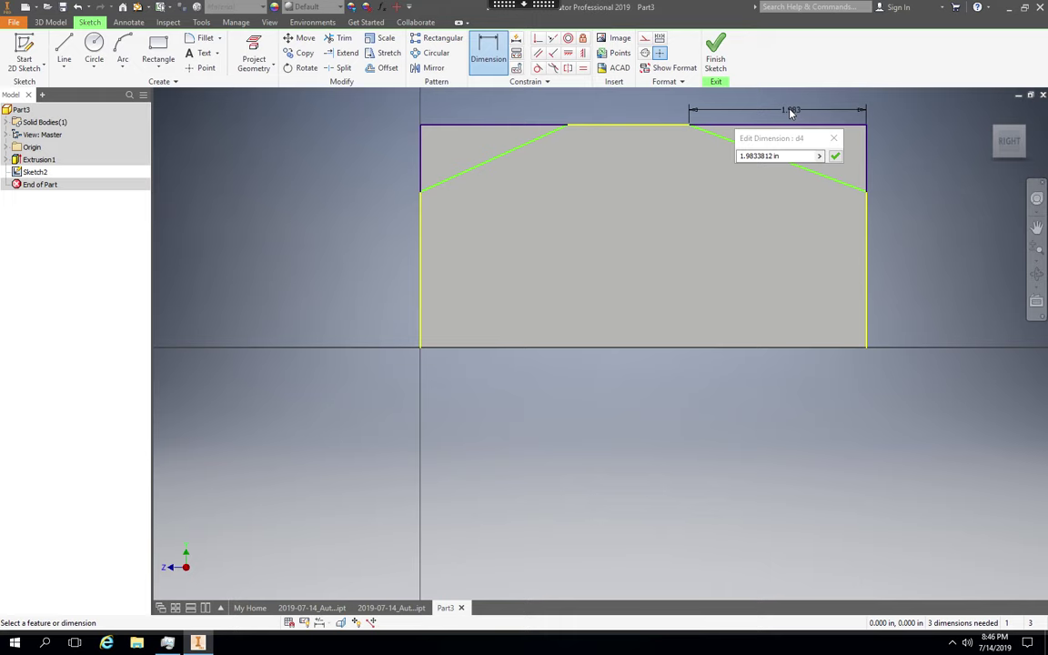
pyautogui.click(793, 155)
pyautogui.write('1')
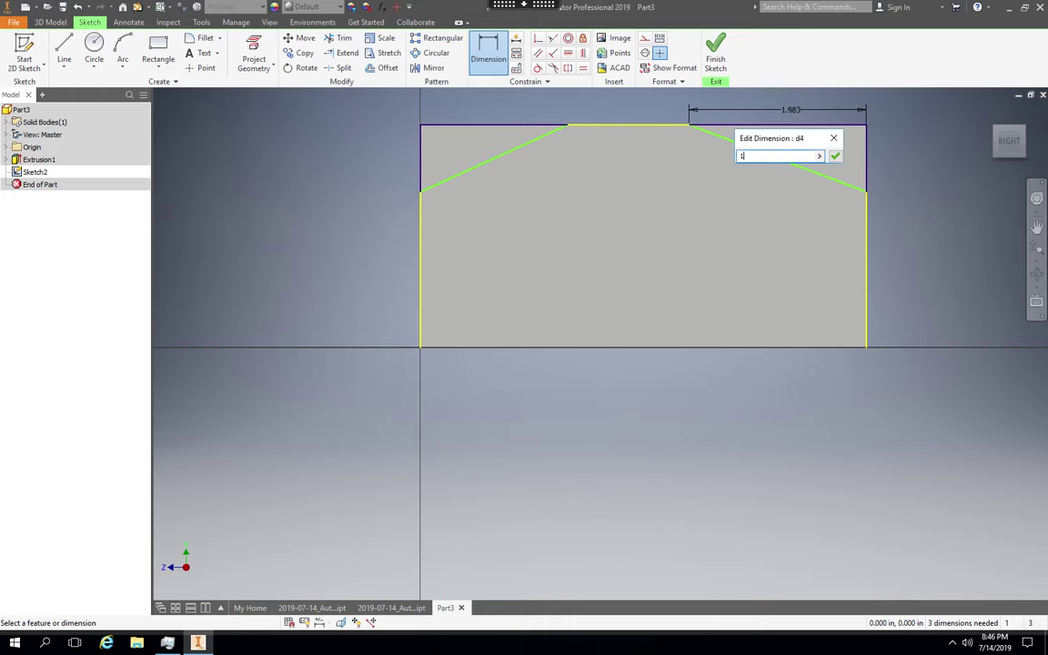
pyautogui.write('.12')
pyautogui.press('Return')
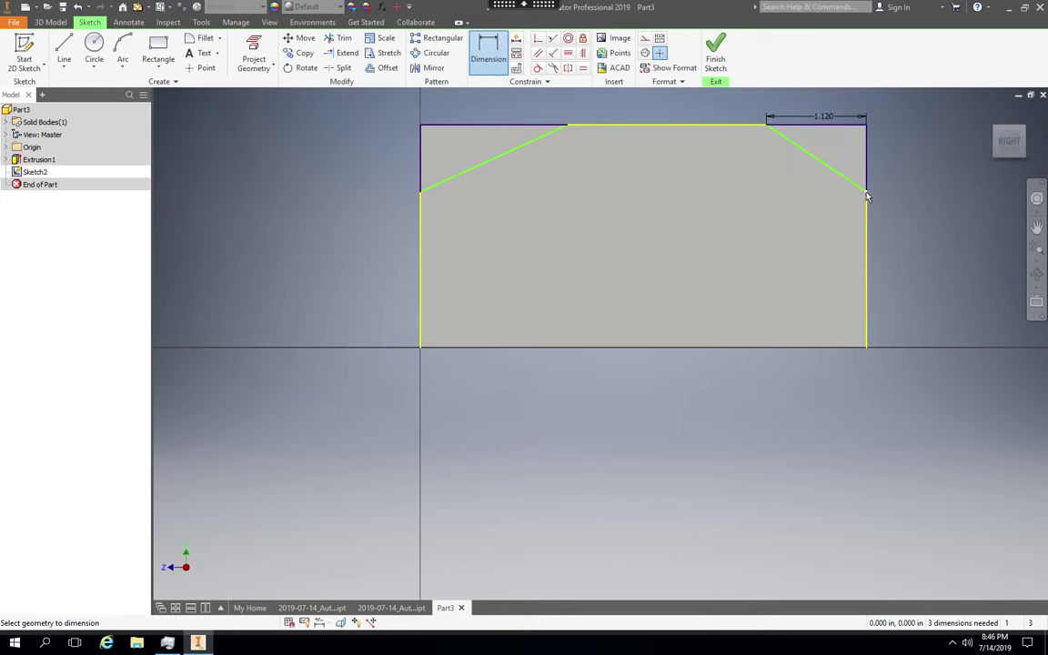
# - Dimension the upper-right triangle's vertical leg along the plate's side and set it to 1.12 in
pyautogui.click(866, 132)
pyautogui.click(894, 156)
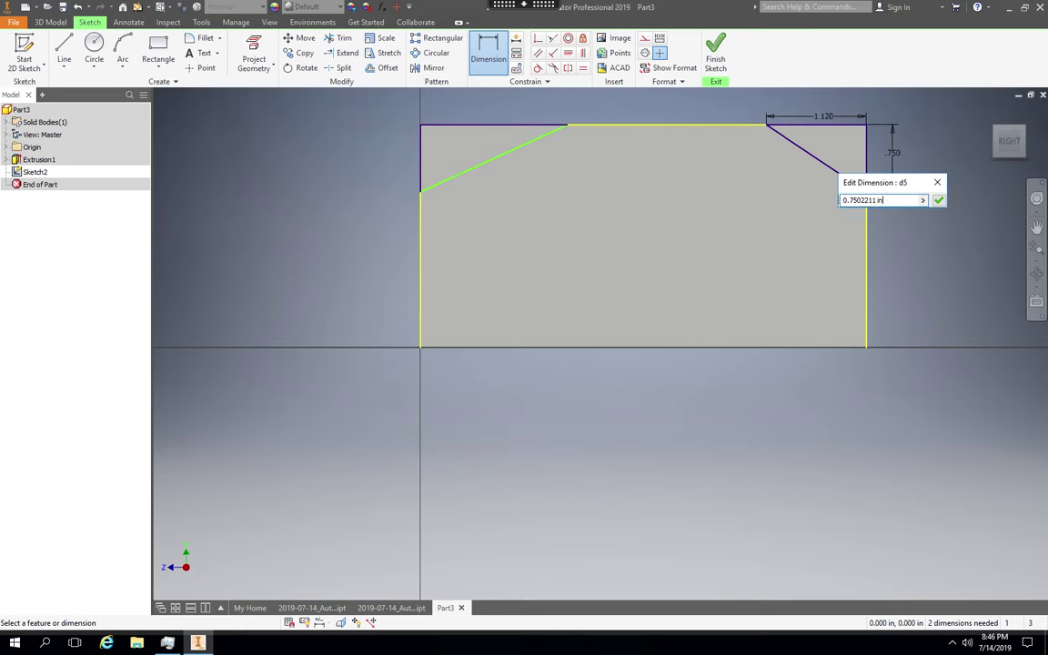
pyautogui.write('1.12')
pyautogui.press('Return')
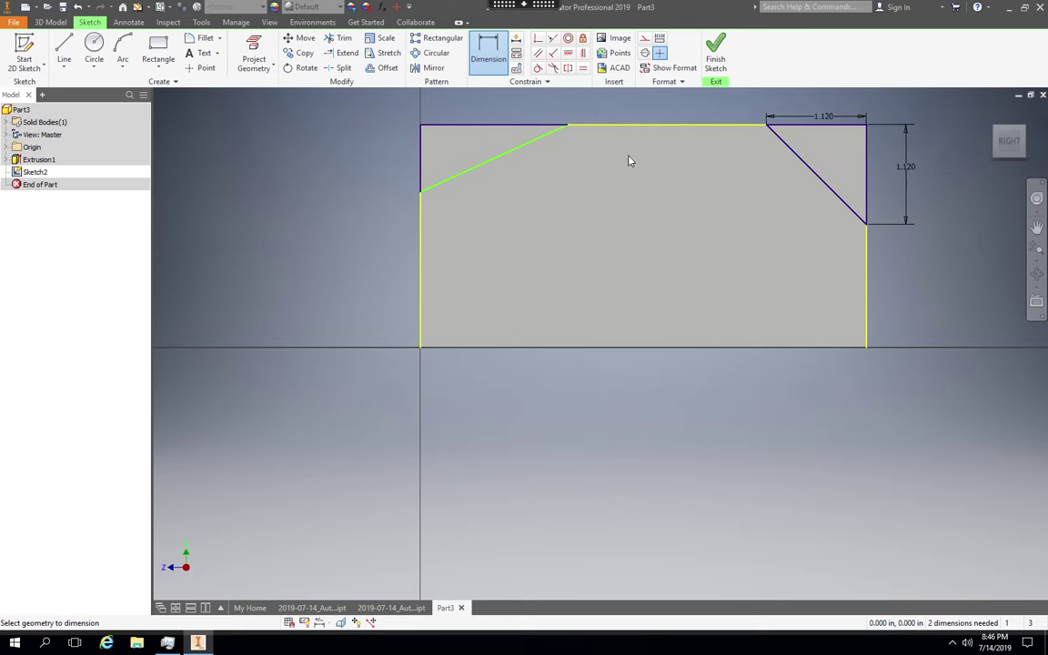
# - Dimension the upper-left triangle's horizontal leg along the plate's top edge and set it to 1.12 in
pyautogui.click(502, 126)
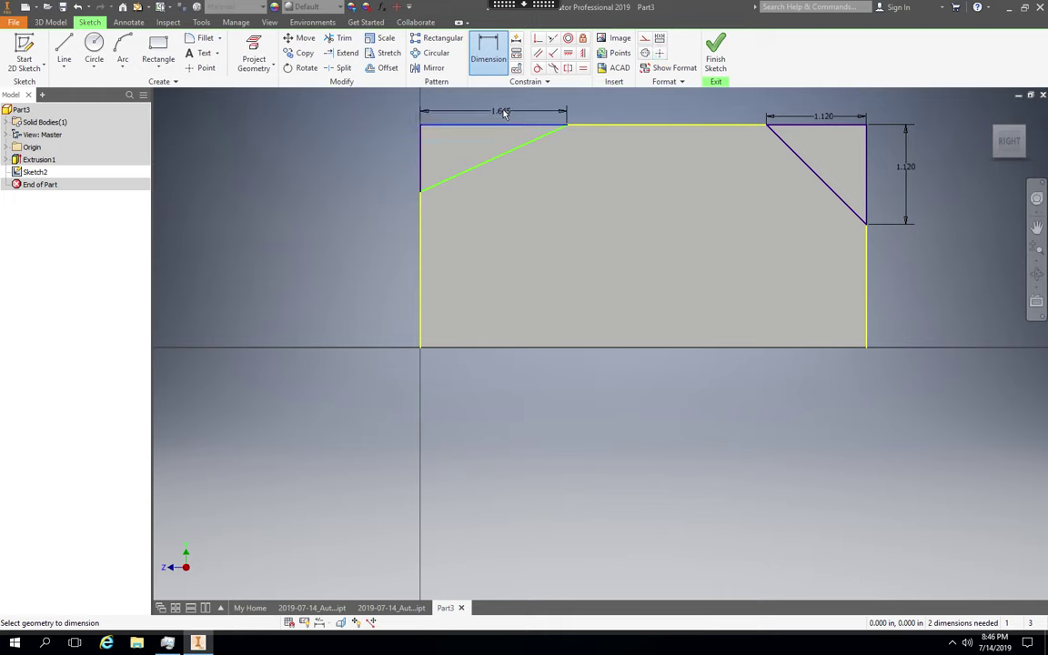
pyautogui.click(505, 107)
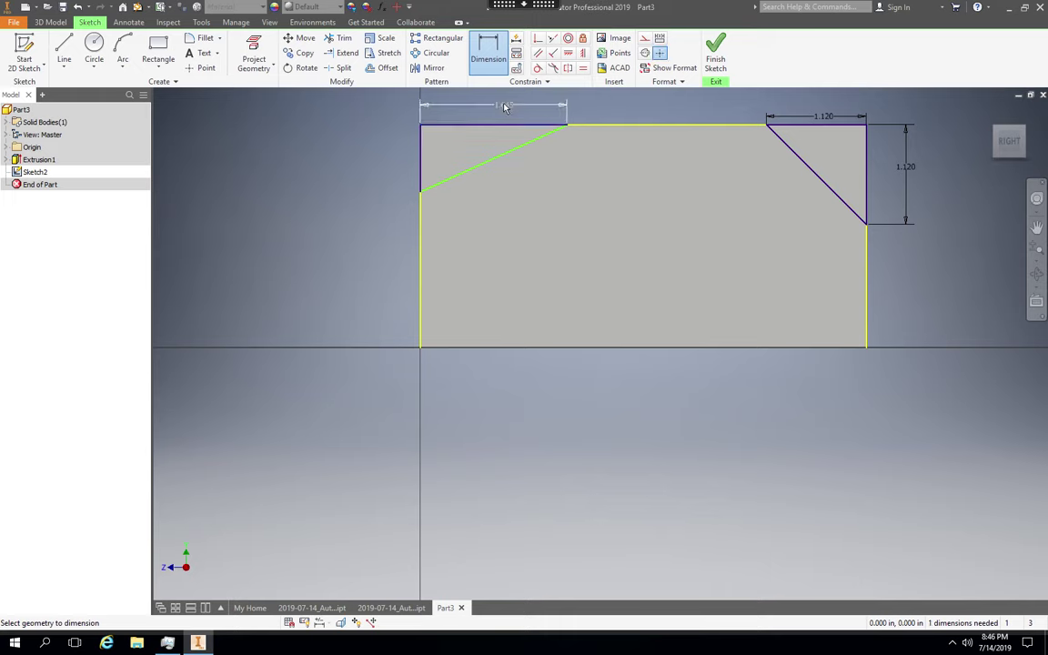
pyautogui.click(503, 108)
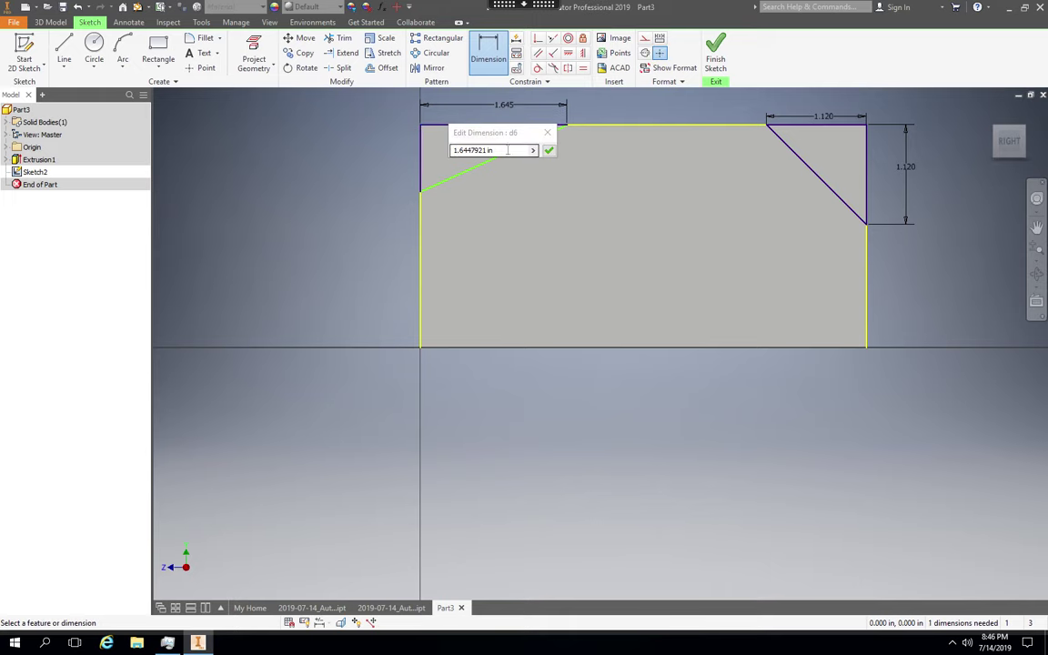
pyautogui.write('1')
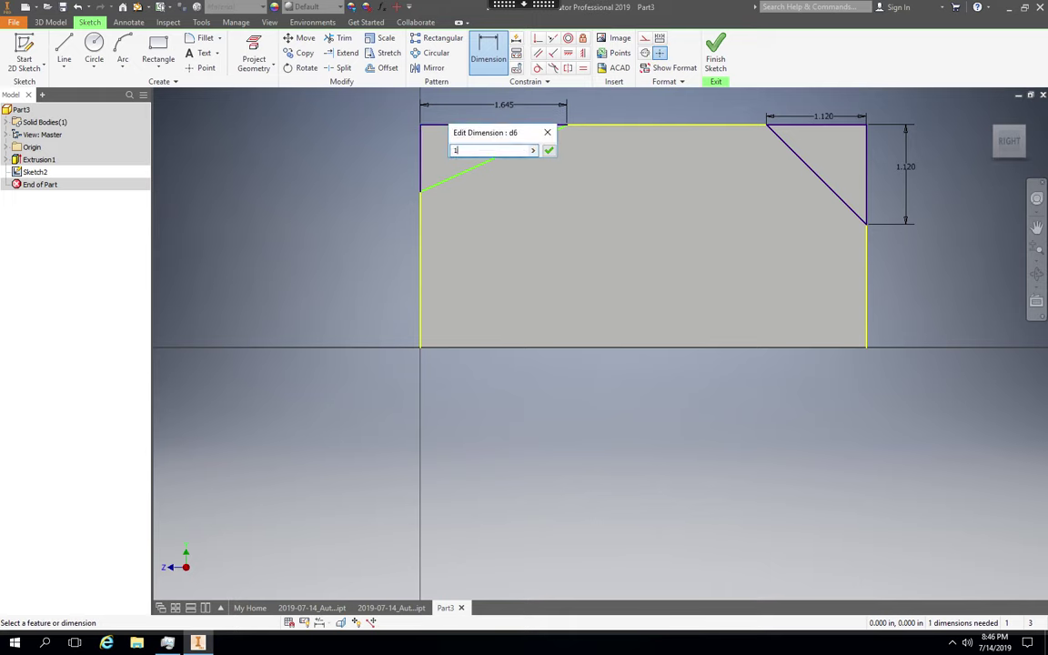
pyautogui.write('.12')
pyautogui.press('Return')
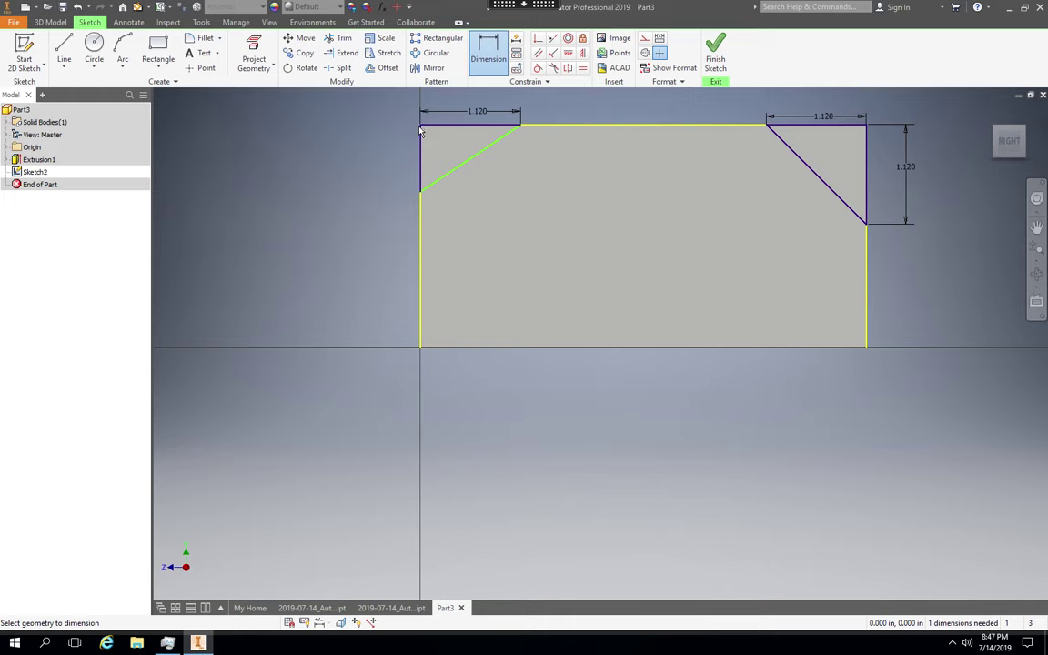
# - Dimension the upper-left triangle's vertical leg along the plate's side and set it to 1.12 in
pyautogui.click(418, 190)
pyautogui.click(391, 165)
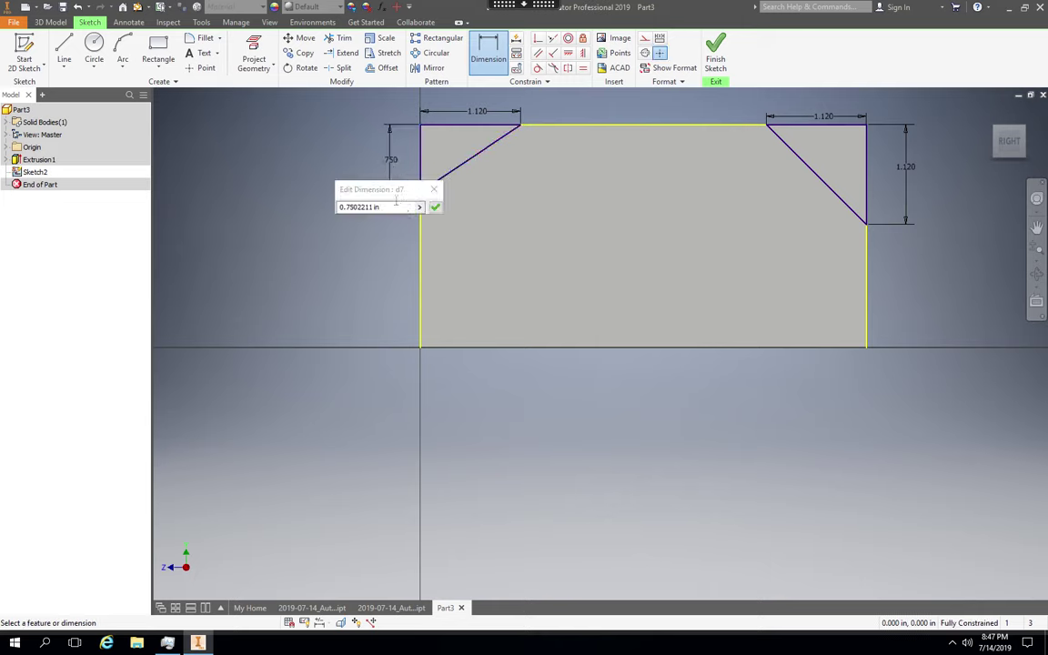
pyautogui.write('1.')
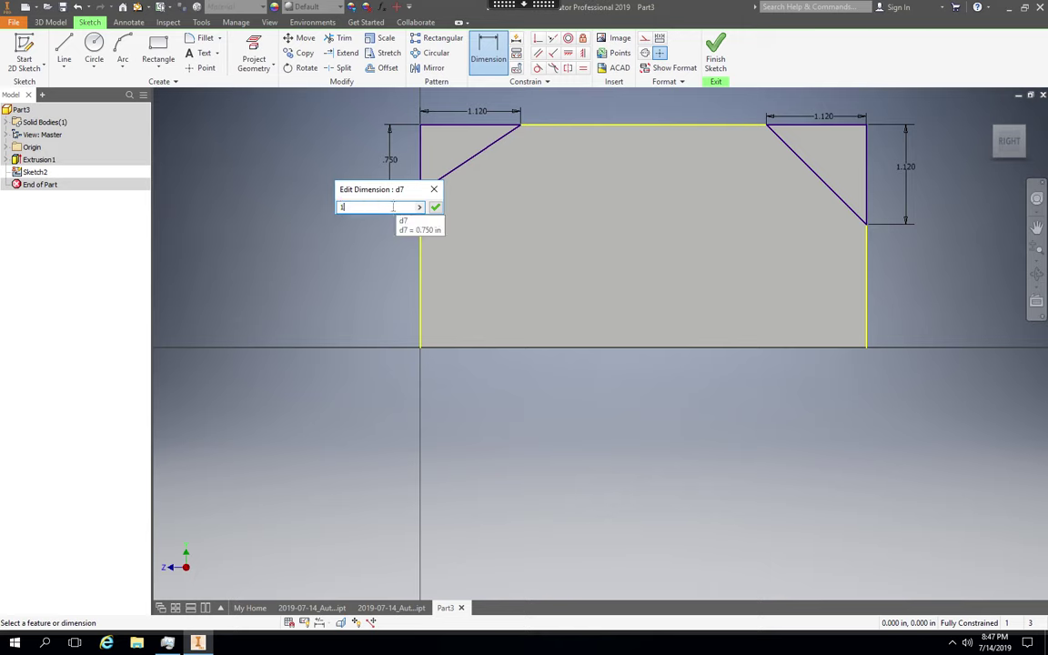
pyautogui.write('12')
pyautogui.press('Return')
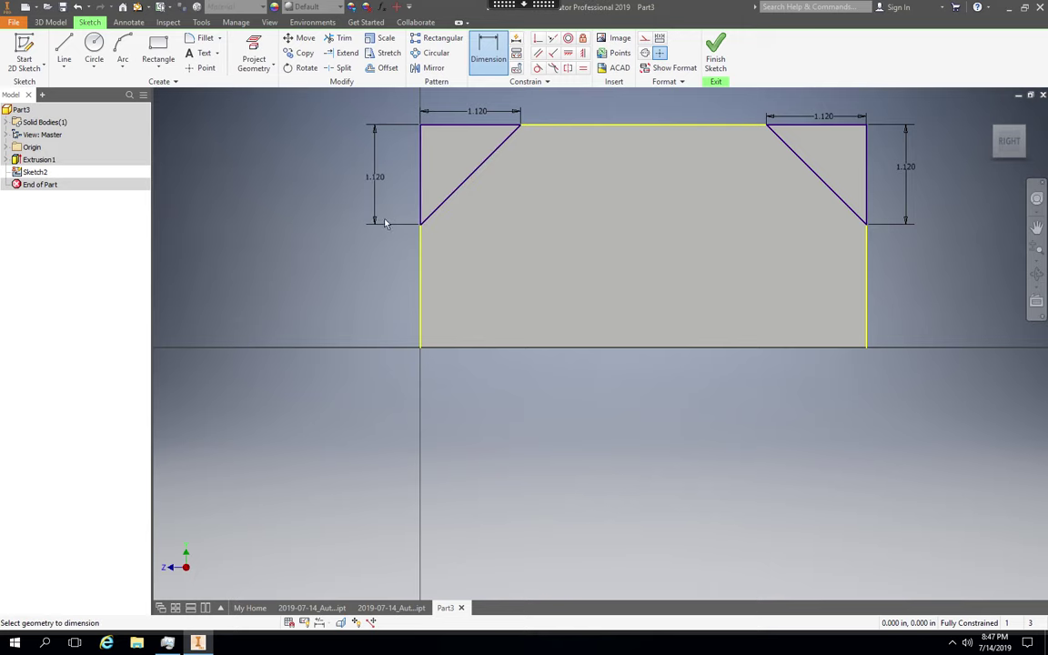
# - Finish the sketch and cut both corner triangles out of the plate with an Extrude set to the All extent
pyautogui.click(715, 65)
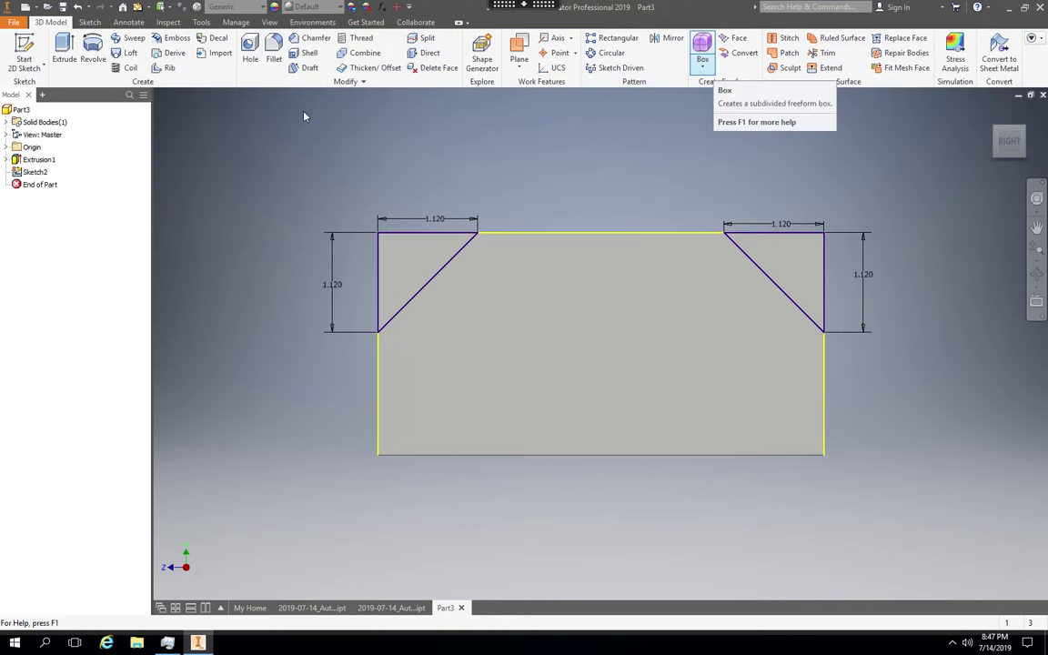
pyautogui.click(64, 50)
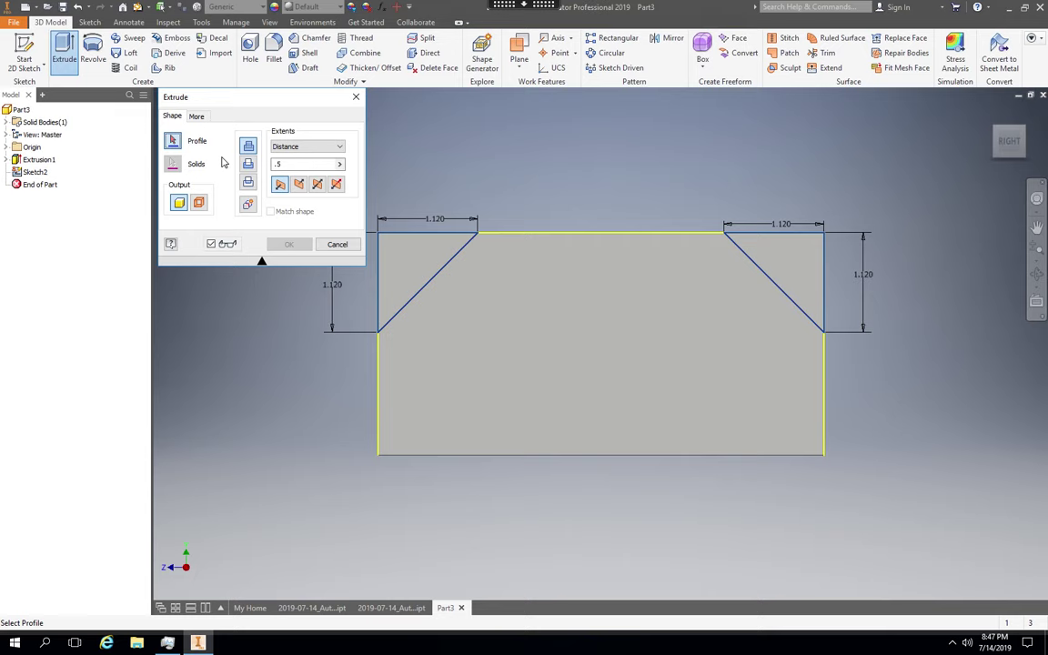
pyautogui.click(304, 148)
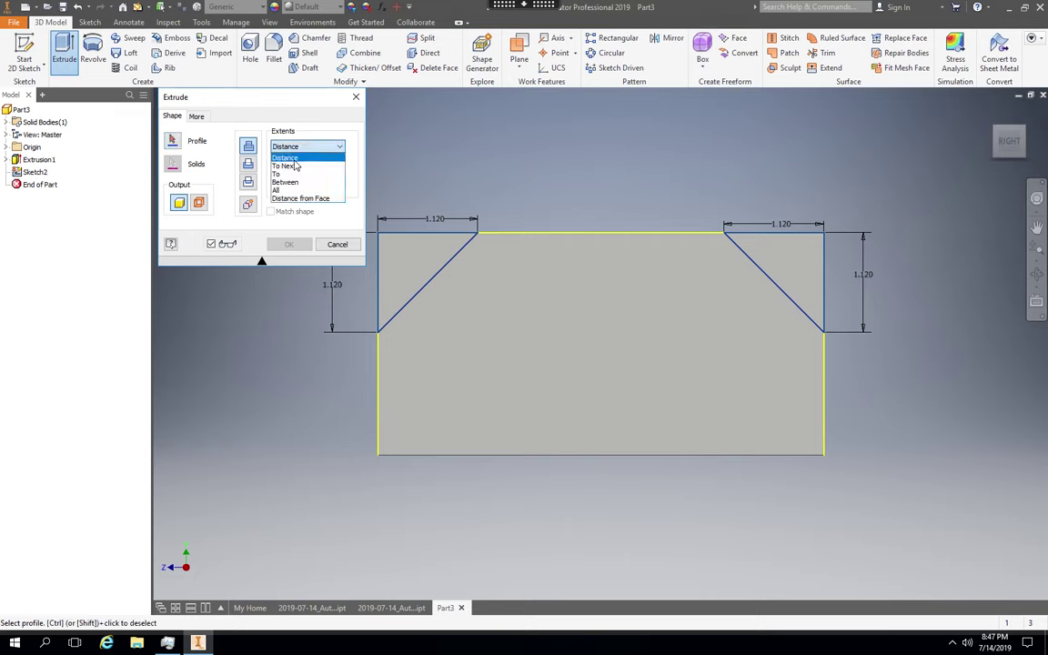
pyautogui.click(277, 190)
pyautogui.click(247, 164)
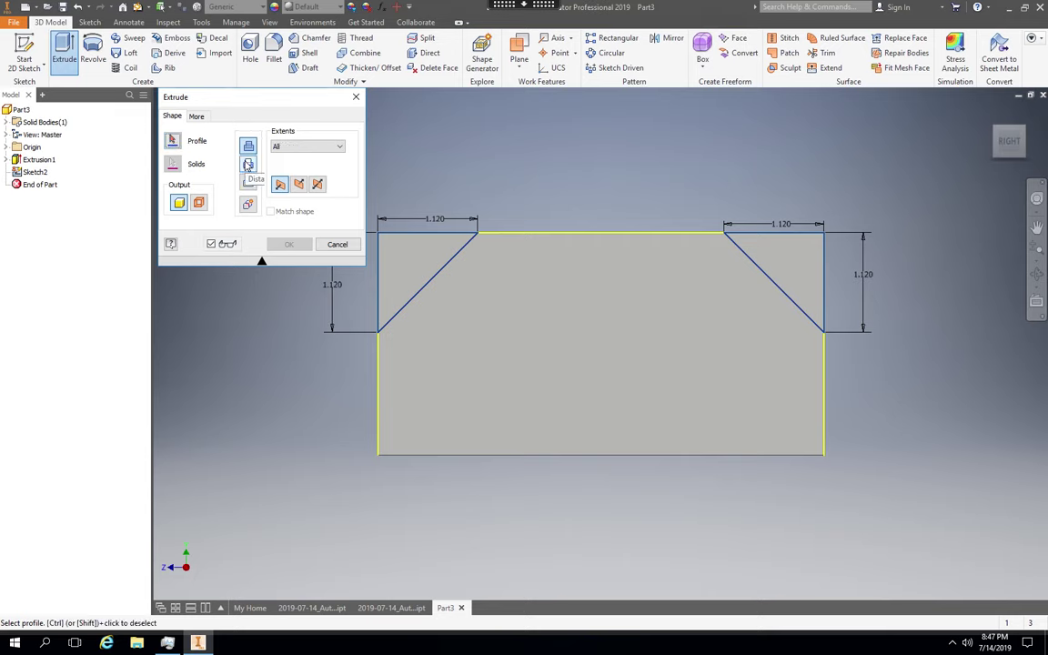
pyautogui.click(411, 272)
pyautogui.click(793, 275)
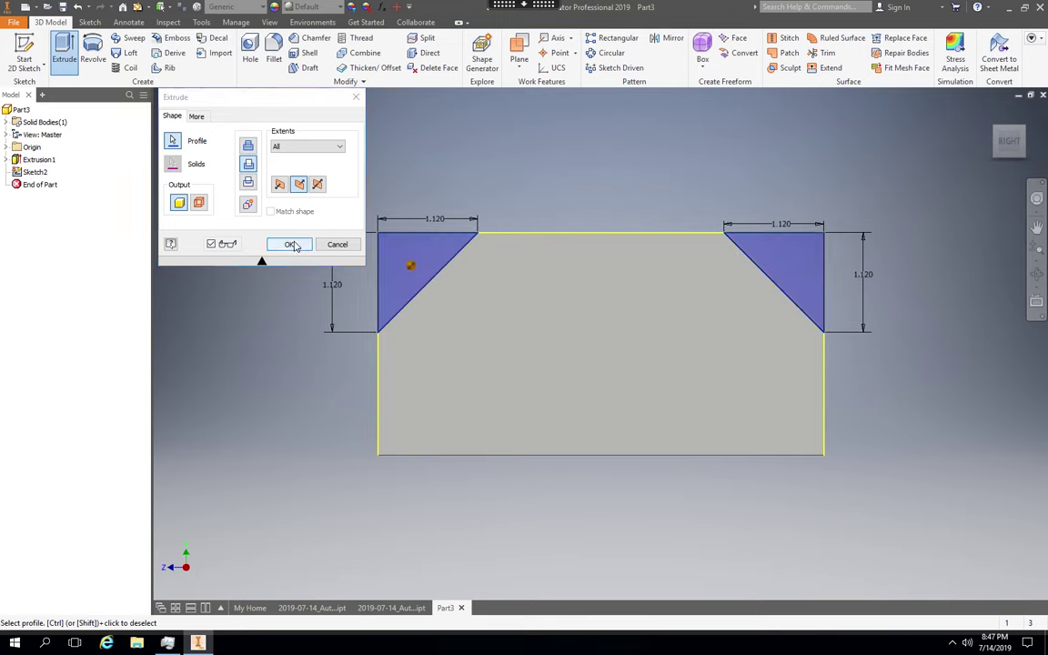
pyautogui.click(293, 249)
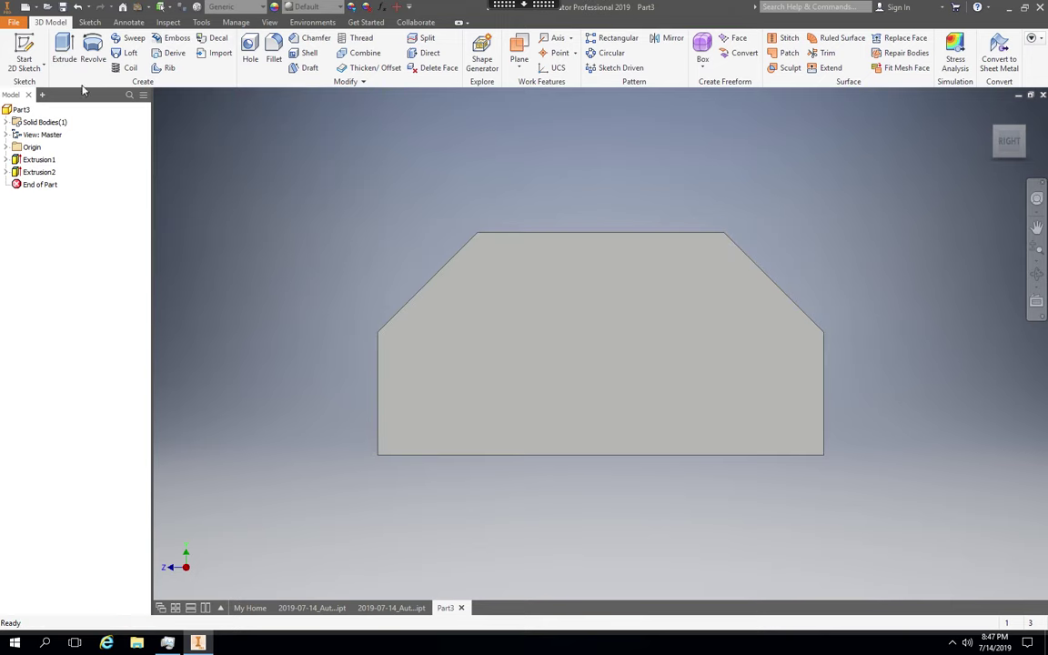
# - Save the part in the inventor folder under the name 2019-07-14_AutoDesk-Inventot_Book-End-3D_Part-3.ipt
pyautogui.click(17, 24)
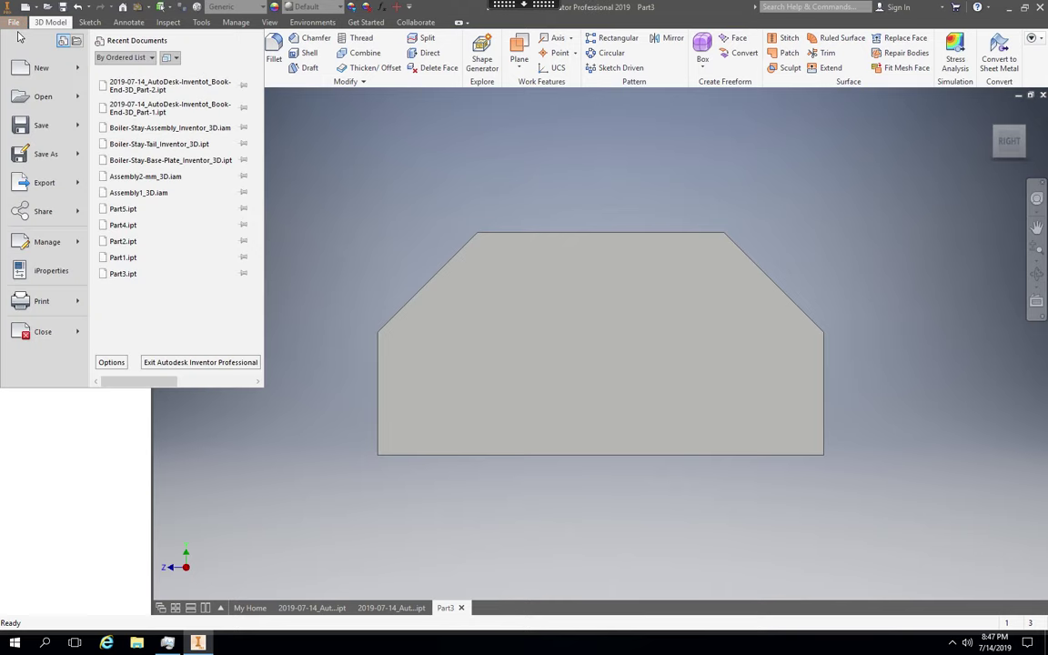
pyautogui.click(48, 156)
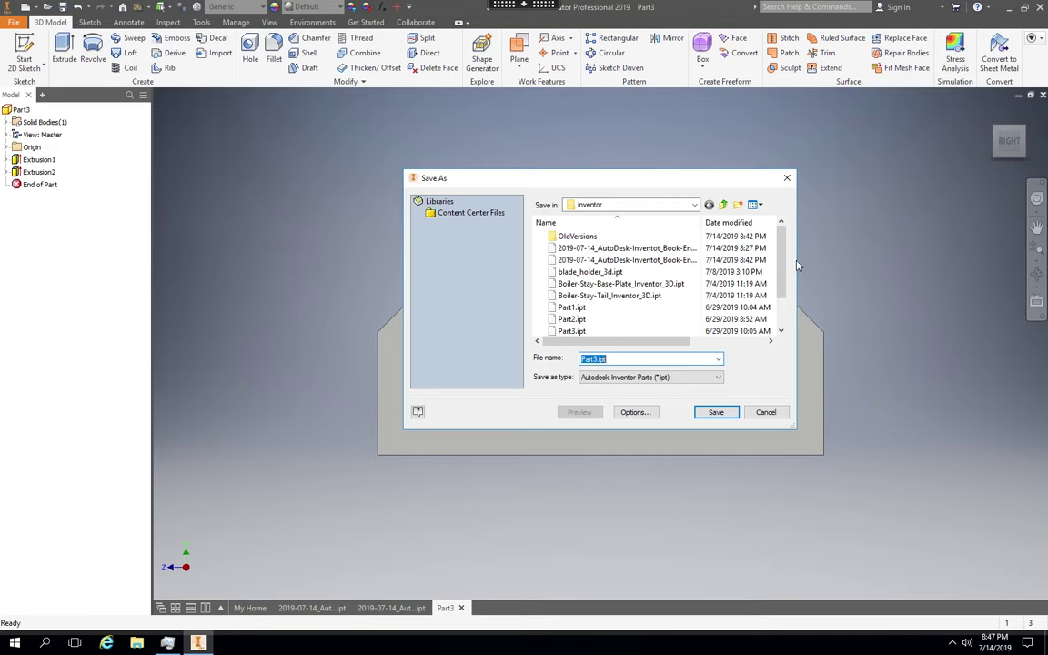
pyautogui.moveTo(797, 261); pyautogui.dragTo(1013, 280)
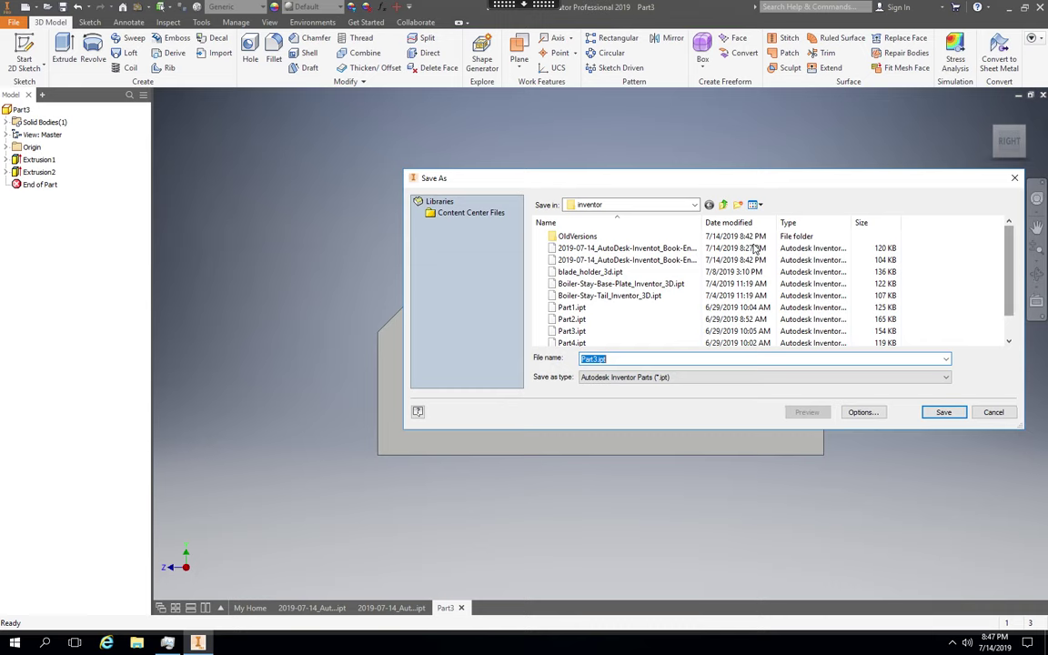
pyautogui.click(702, 222)
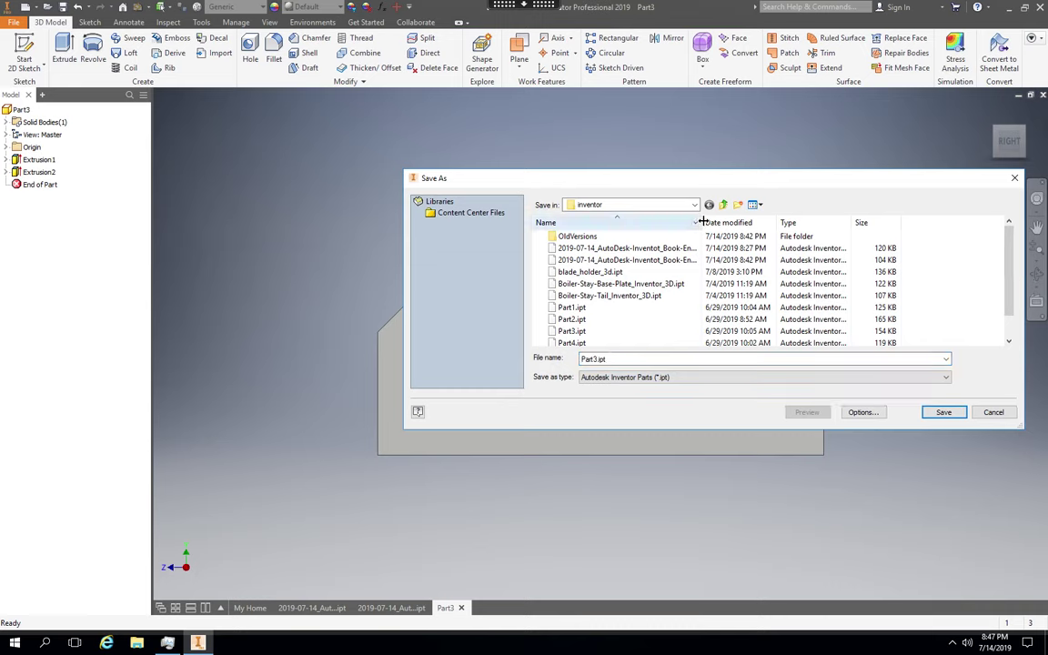
pyautogui.moveTo(702, 222); pyautogui.dragTo(744, 222)
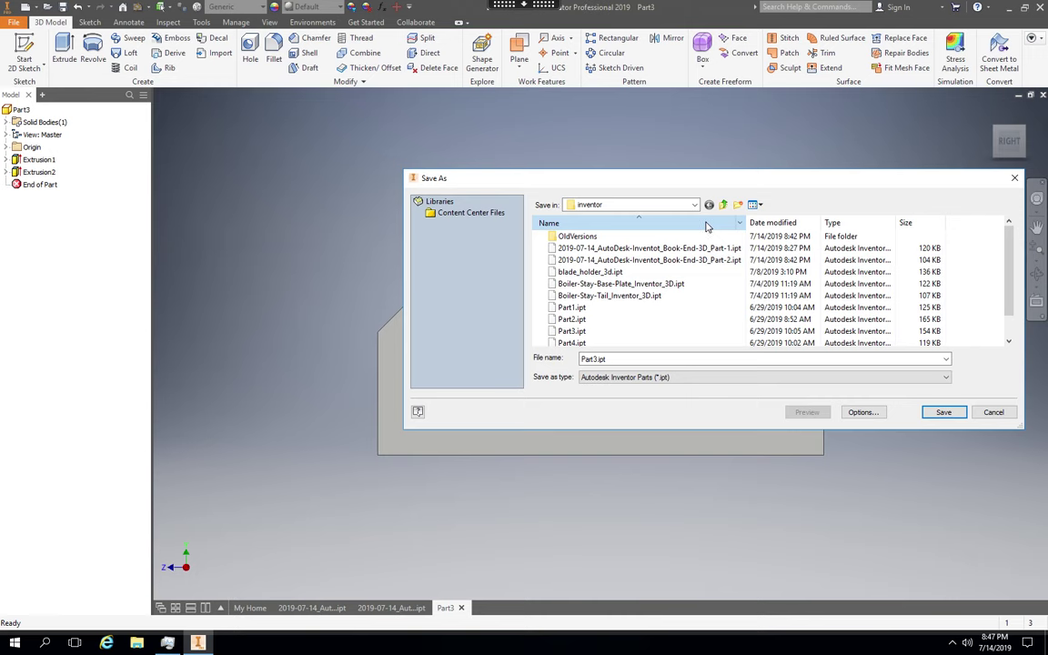
pyautogui.click(710, 222)
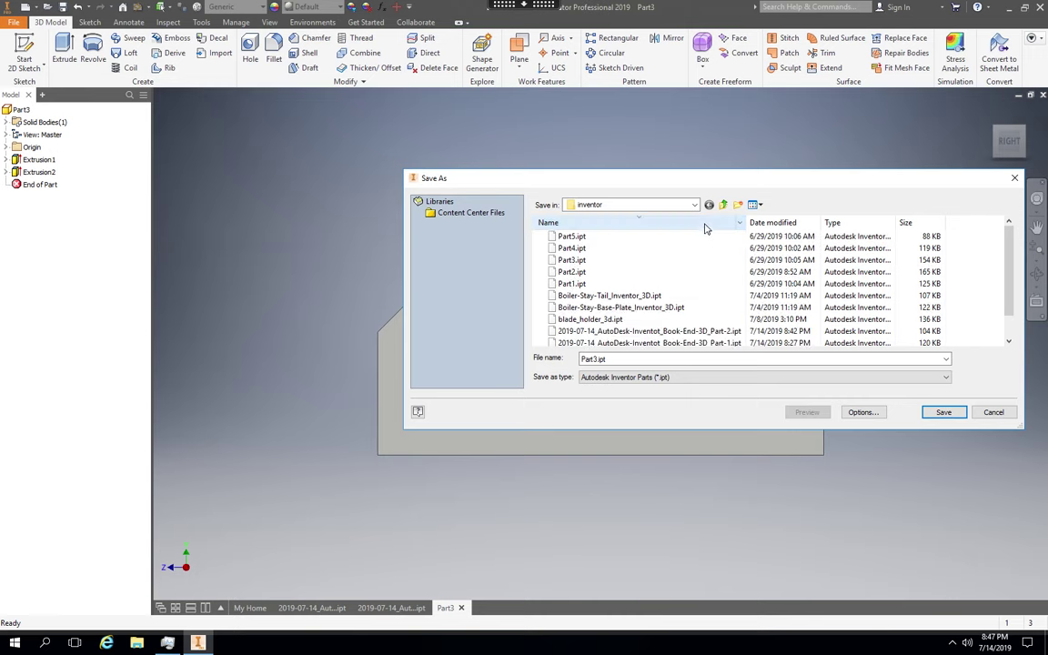
pyautogui.click(705, 332)
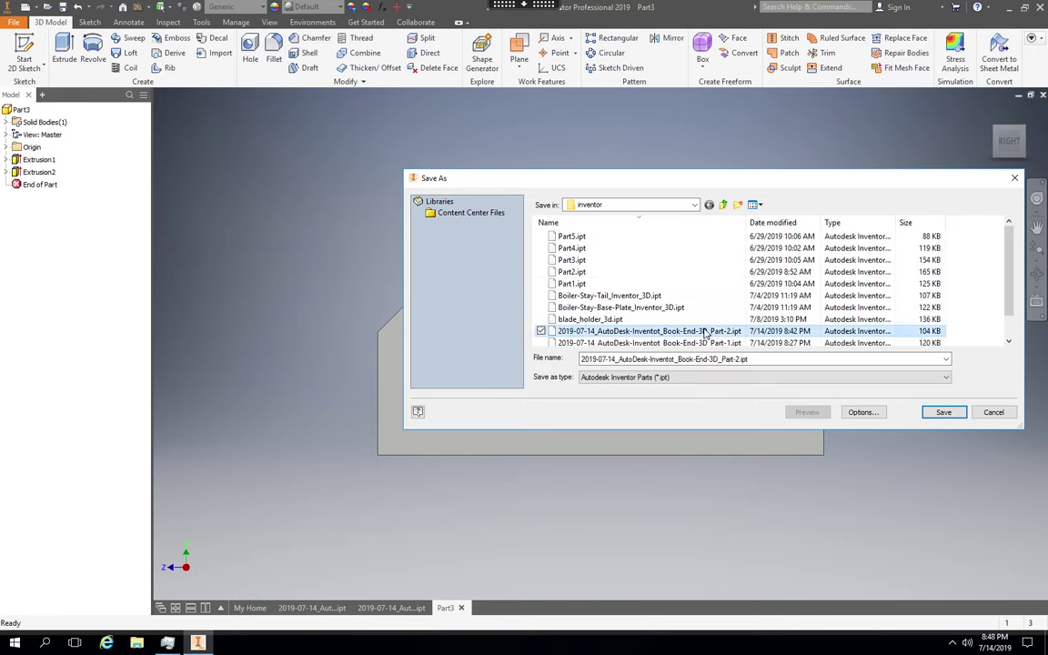
pyautogui.click(764, 359)
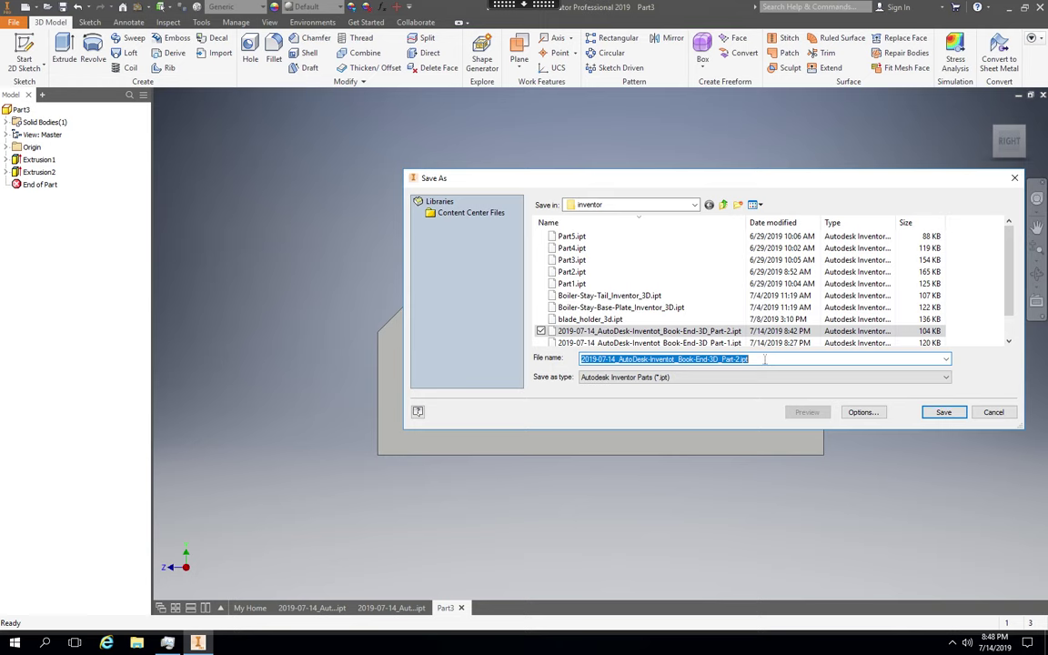
pyautogui.click(764, 359)
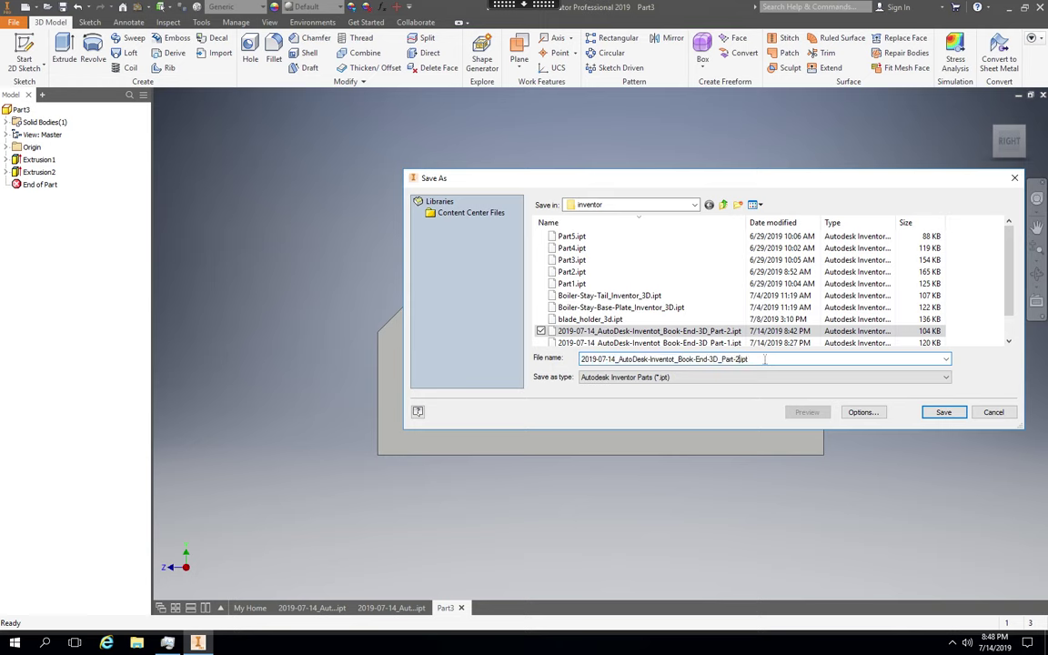
pyautogui.press('BackSpace')
pyautogui.write('3')
pyautogui.press('Return')
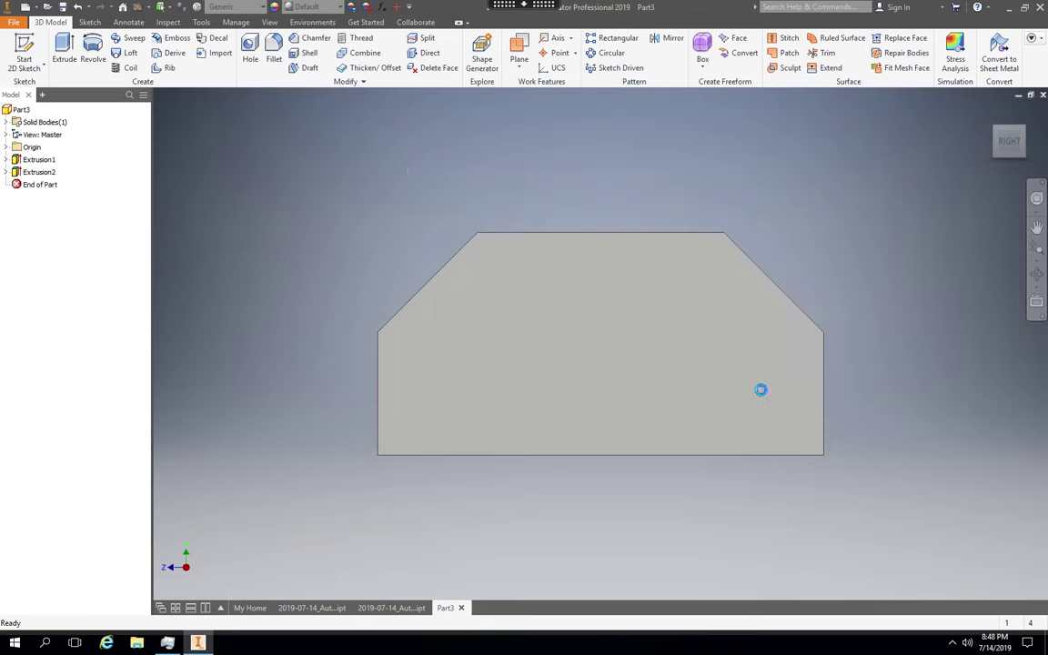
# - Show the whole part in the isometric home view and expand its Solid Bodies folder in the model tree
pyautogui.press('F6')
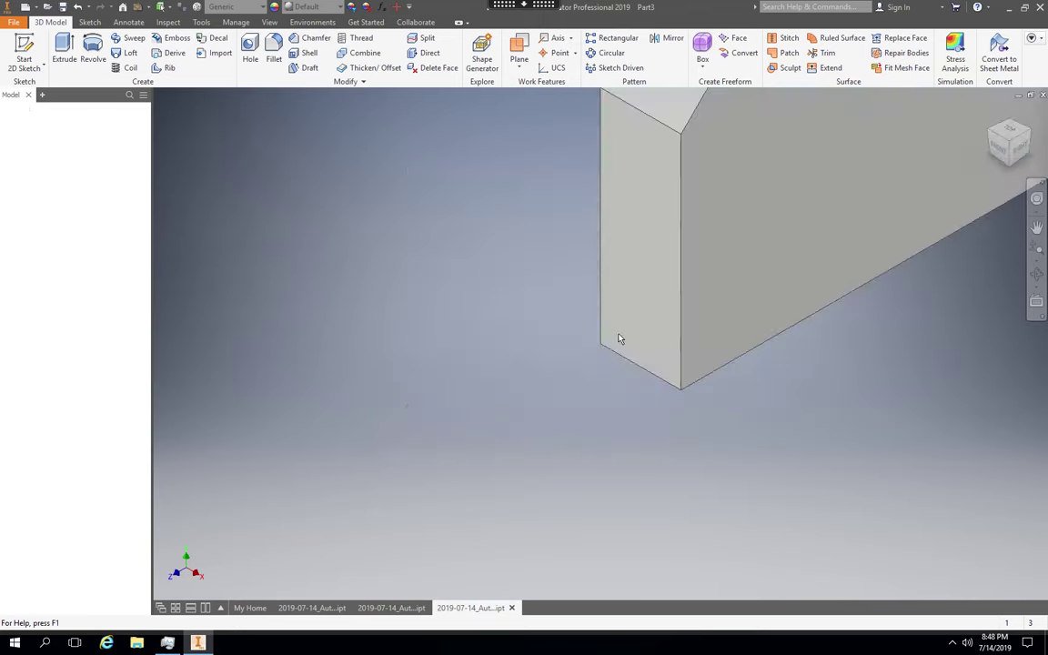
pyautogui.click(617, 340)
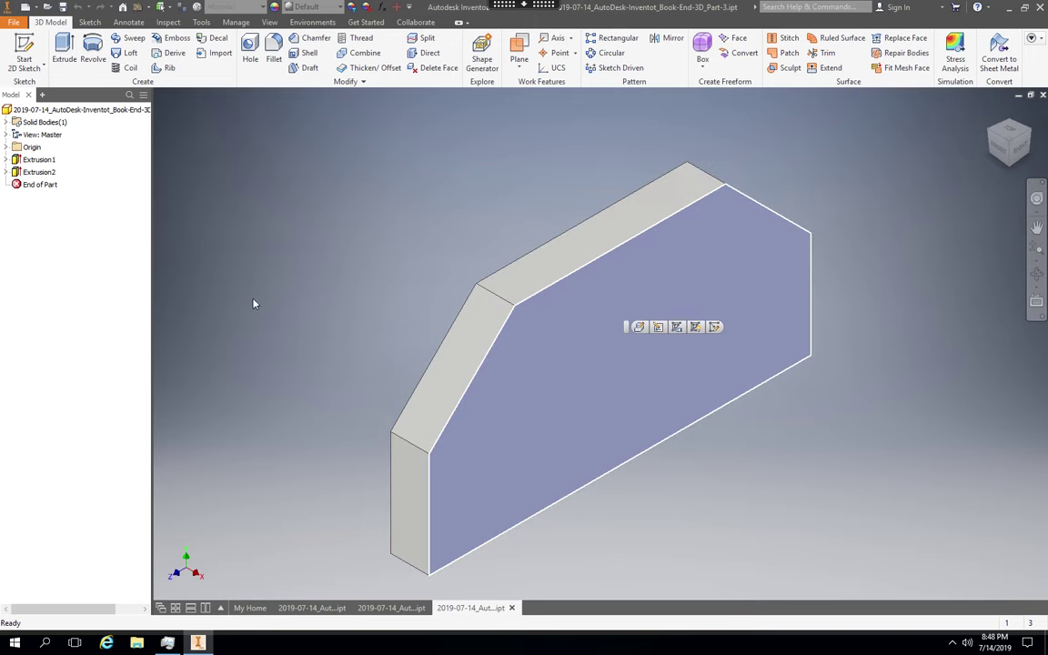
pyautogui.click(40, 172)
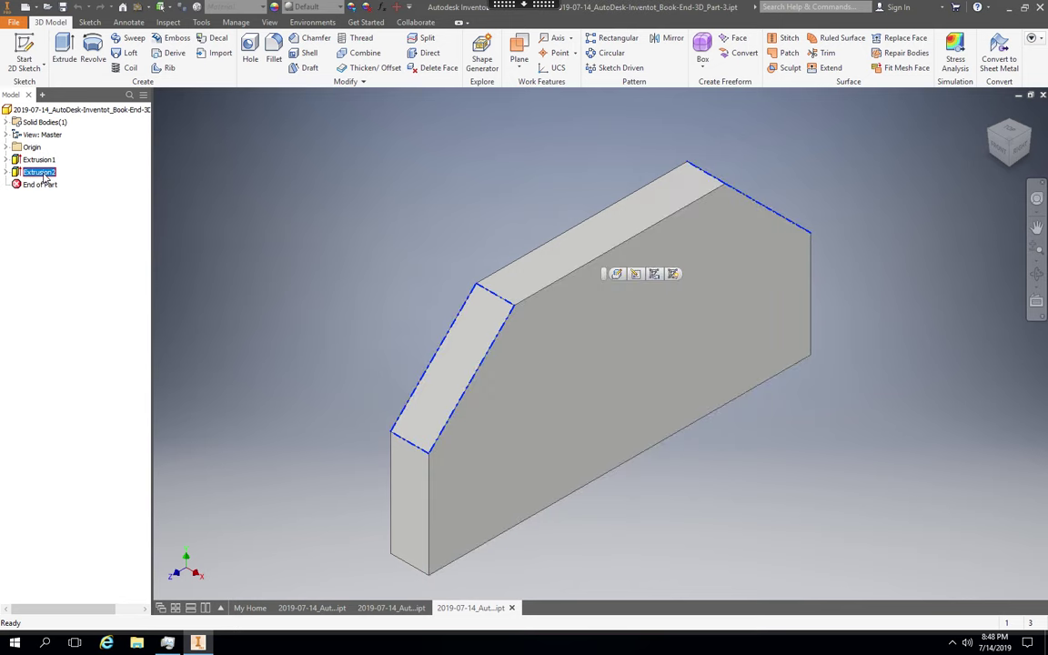
pyautogui.click(44, 123)
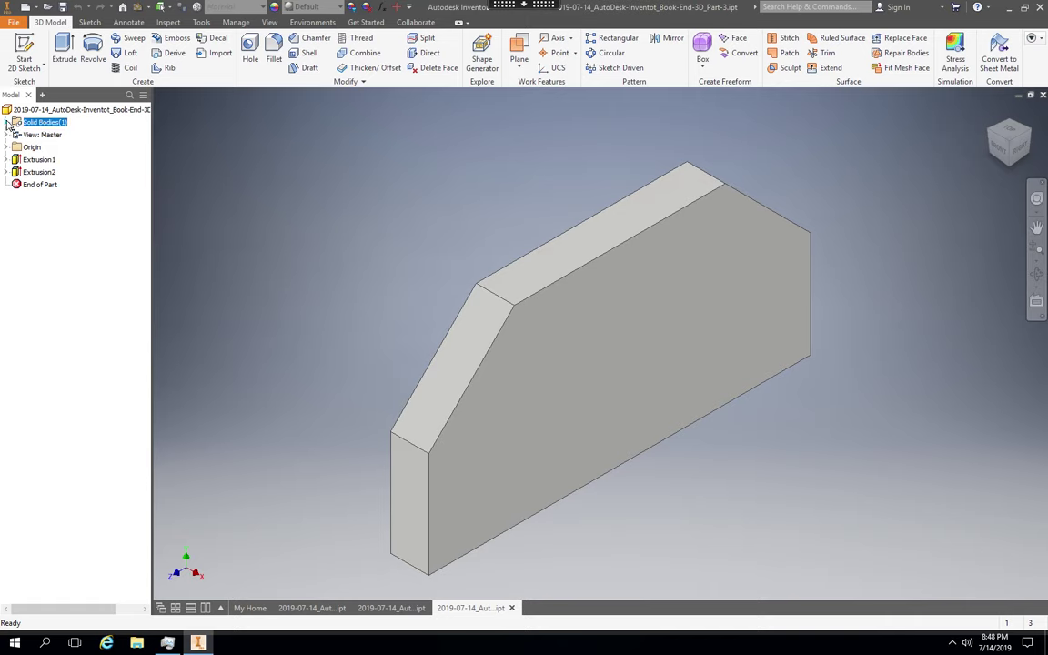
pyautogui.click(7, 123)
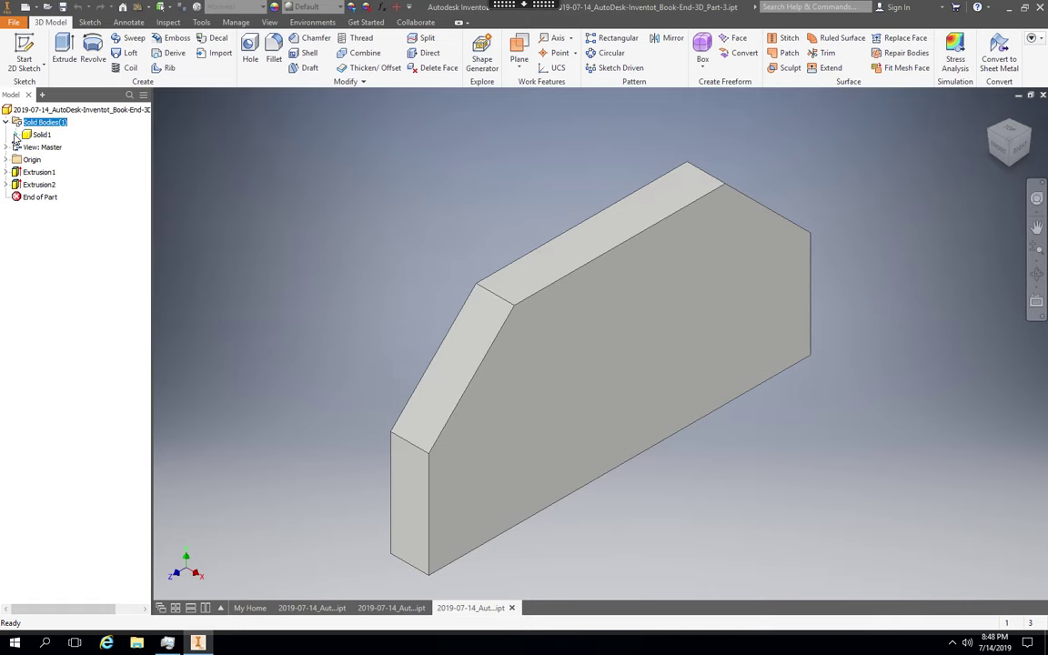
# - Set the body appearance of the part's solid body to Dark Green in its body properties
pyautogui.click(15, 135)
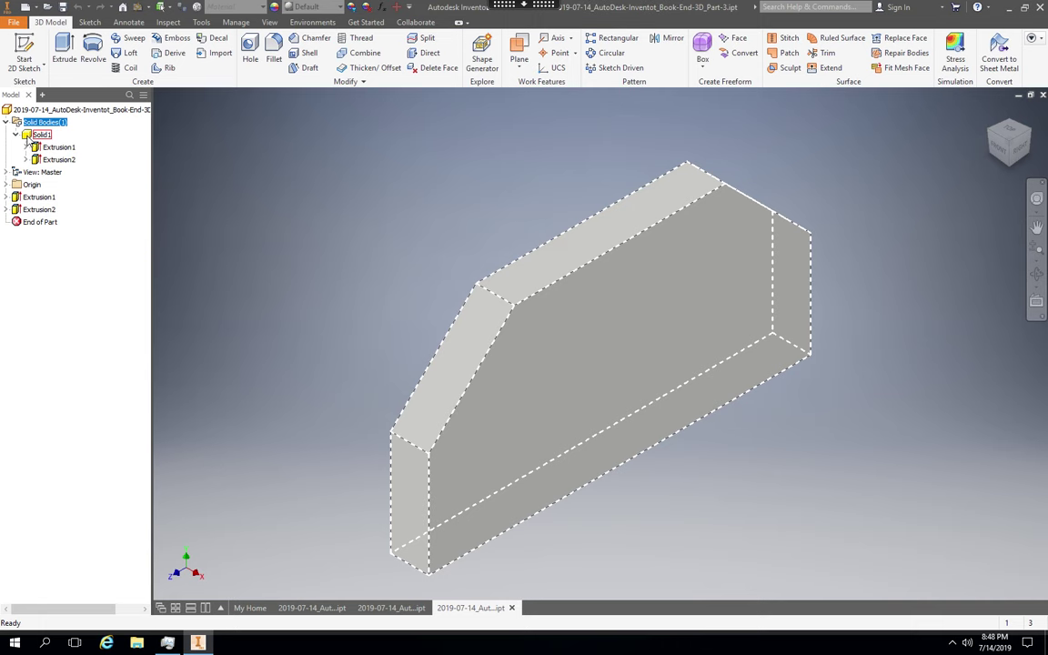
pyautogui.click(28, 137)
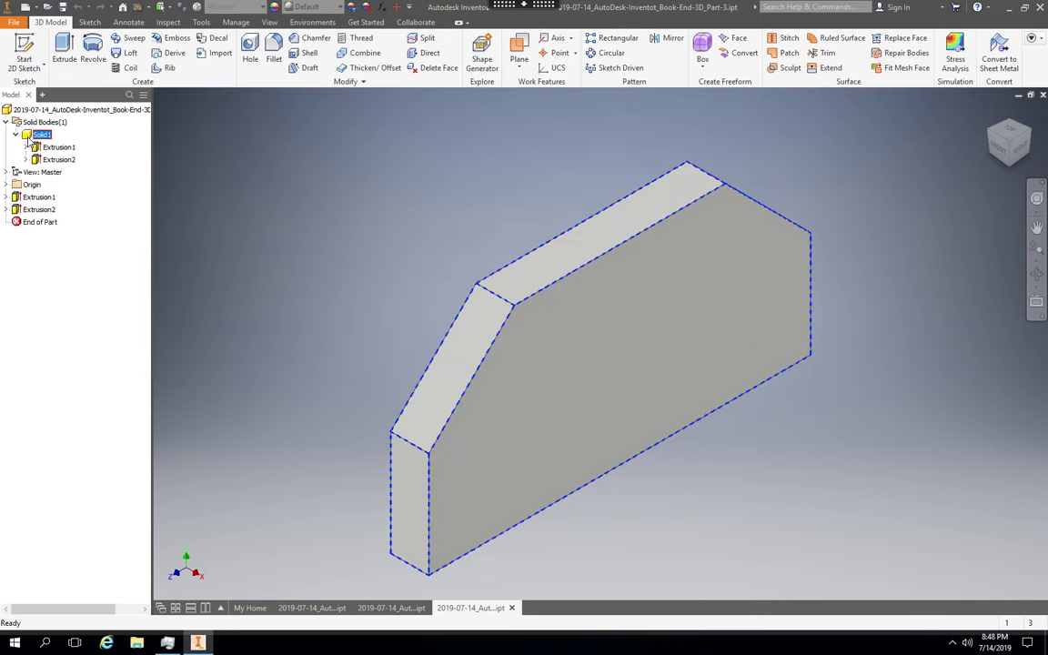
pyautogui.rightClick(28, 137)
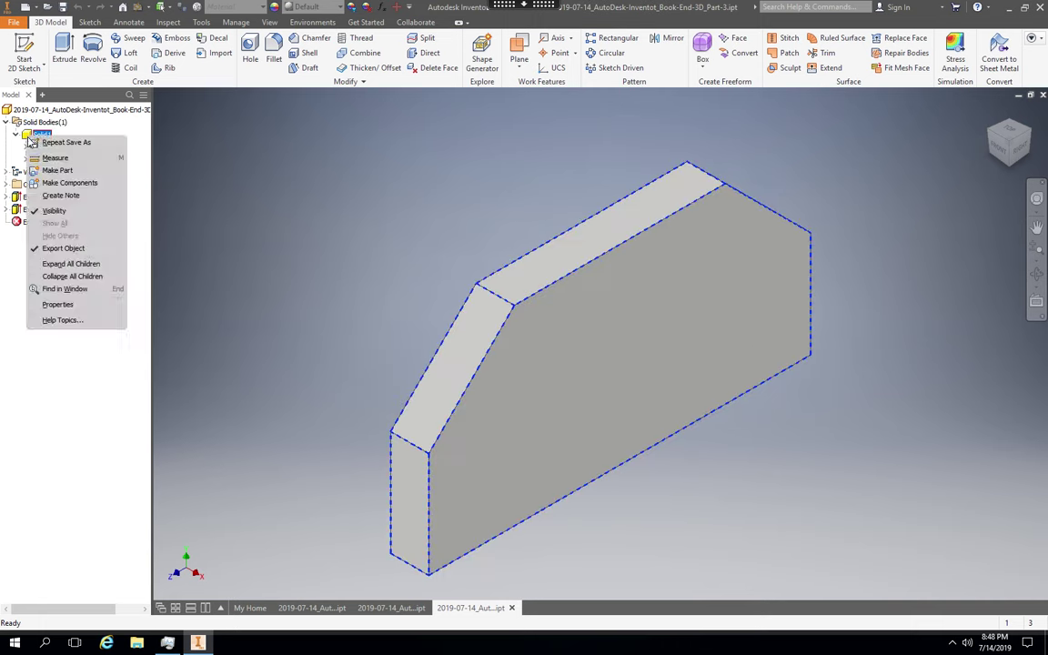
pyautogui.click(101, 306)
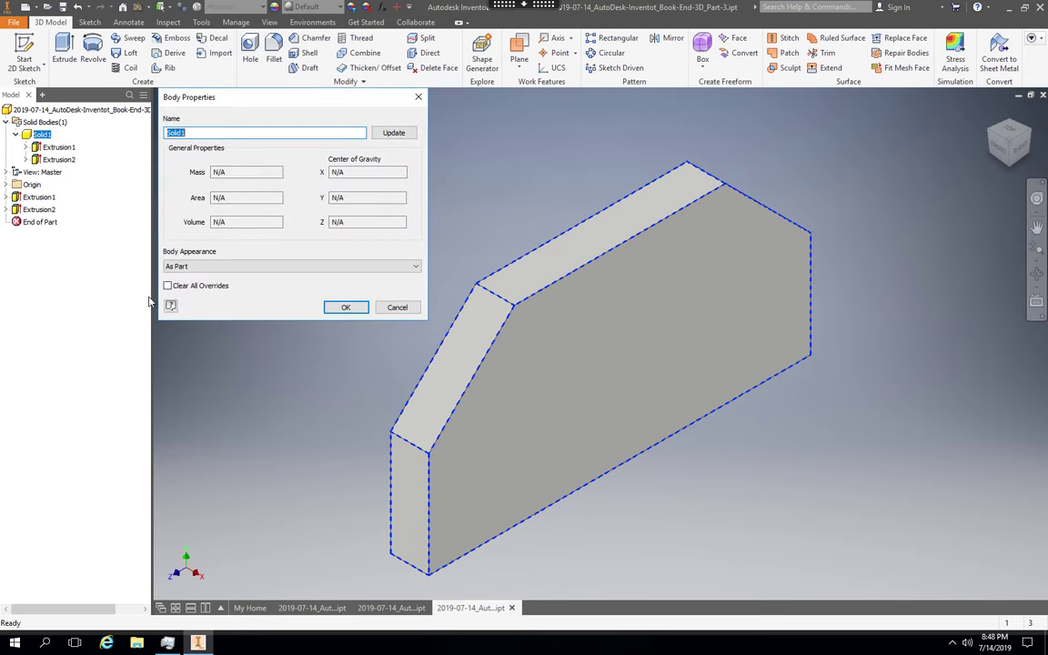
pyautogui.click(205, 266)
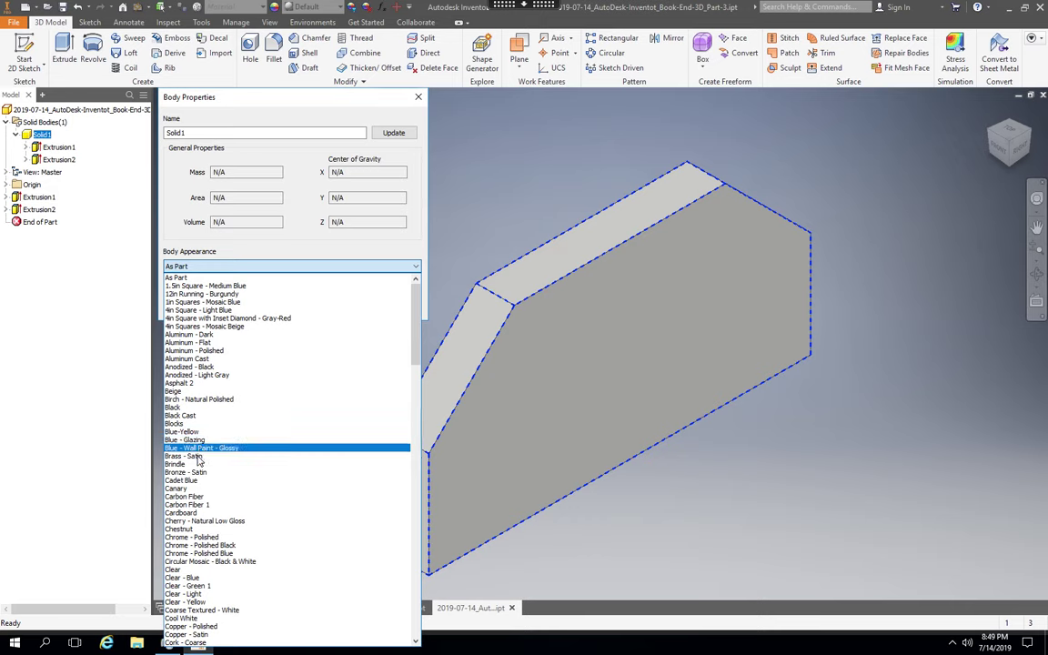
pyautogui.press('Down')
pyautogui.press('Up')
pyautogui.press('Up')
pyautogui.press('Up')
pyautogui.press('Up')
pyautogui.press('Up')
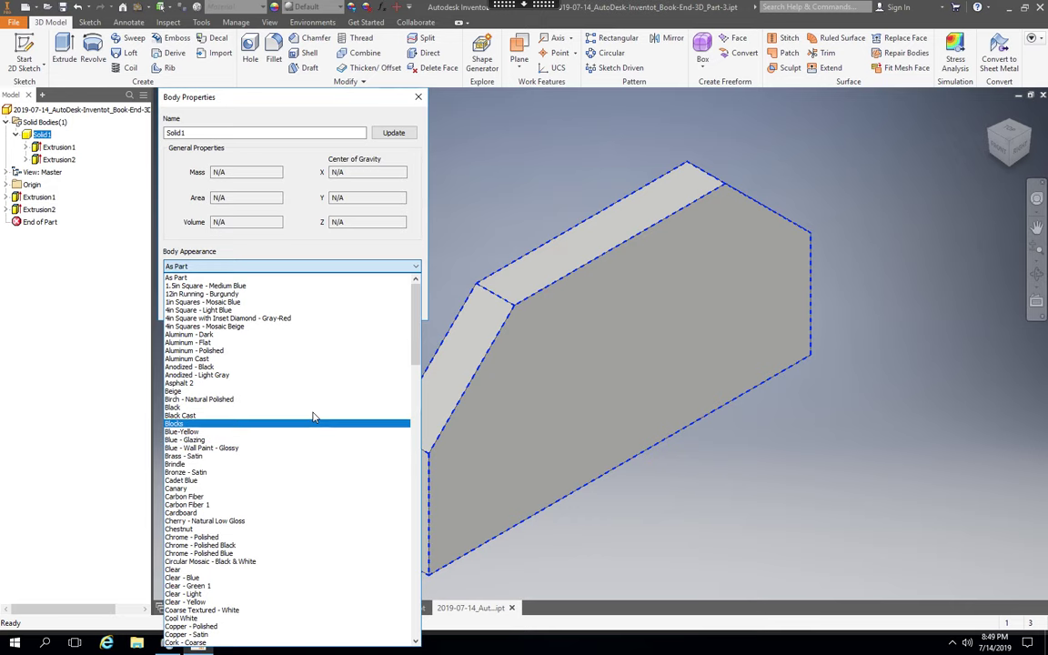
pyautogui.press('Down')
pyautogui.press('Down')
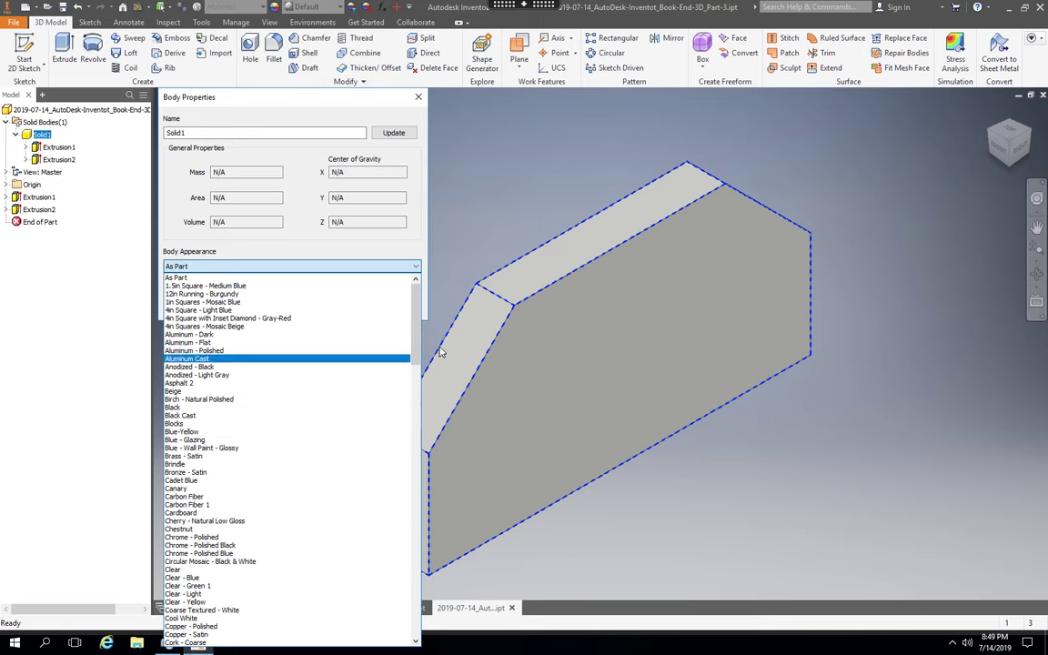
pyautogui.moveTo(415, 341); pyautogui.dragTo(416, 375)
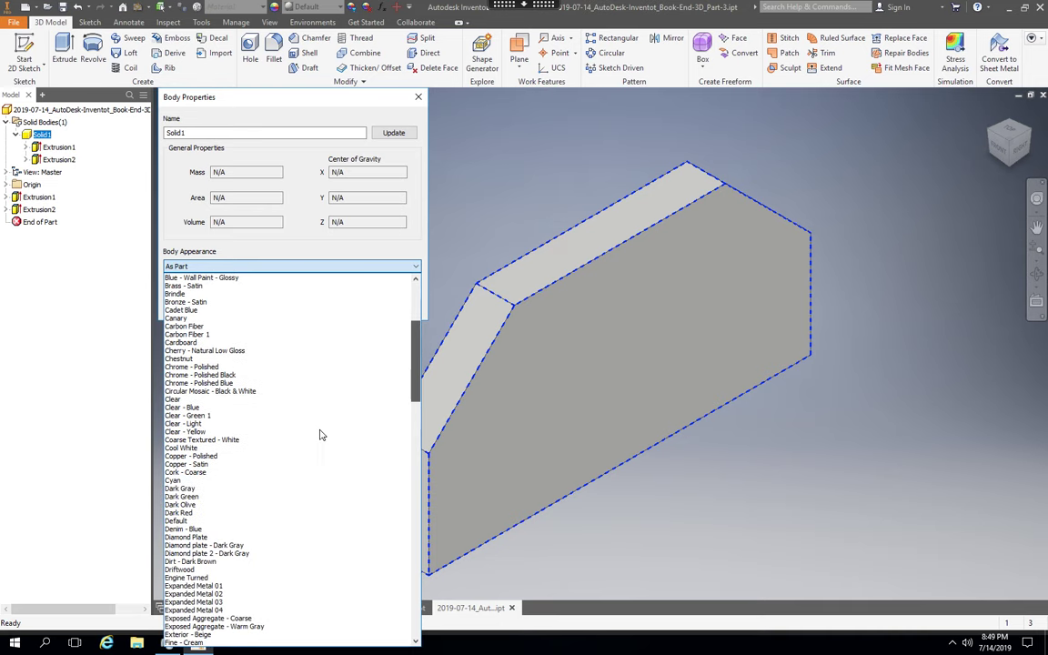
pyautogui.click(214, 497)
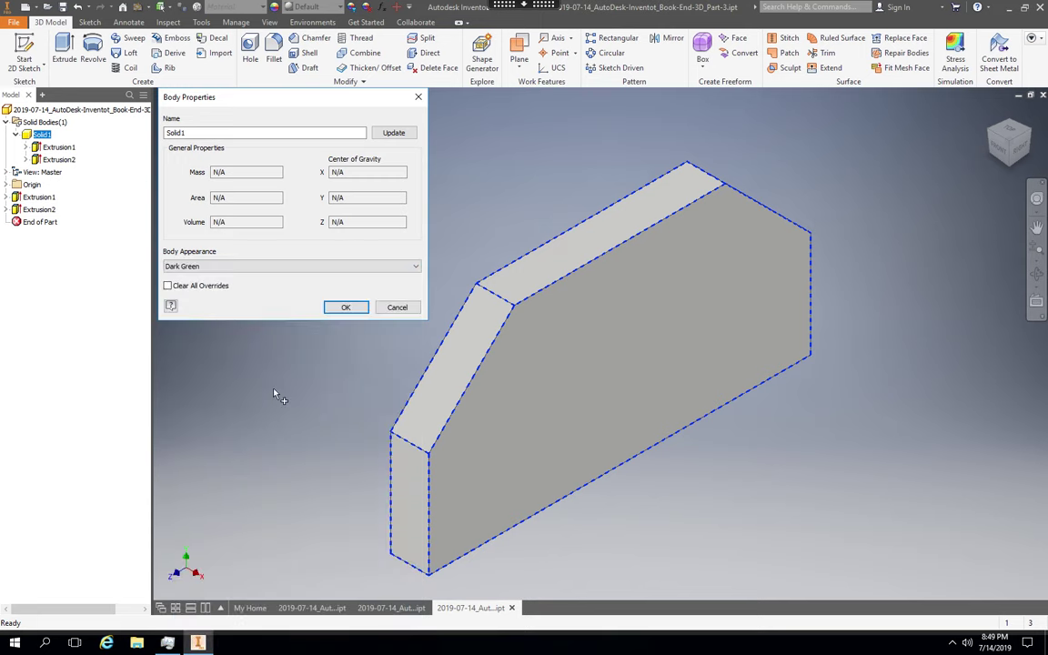
pyautogui.click(346, 308)
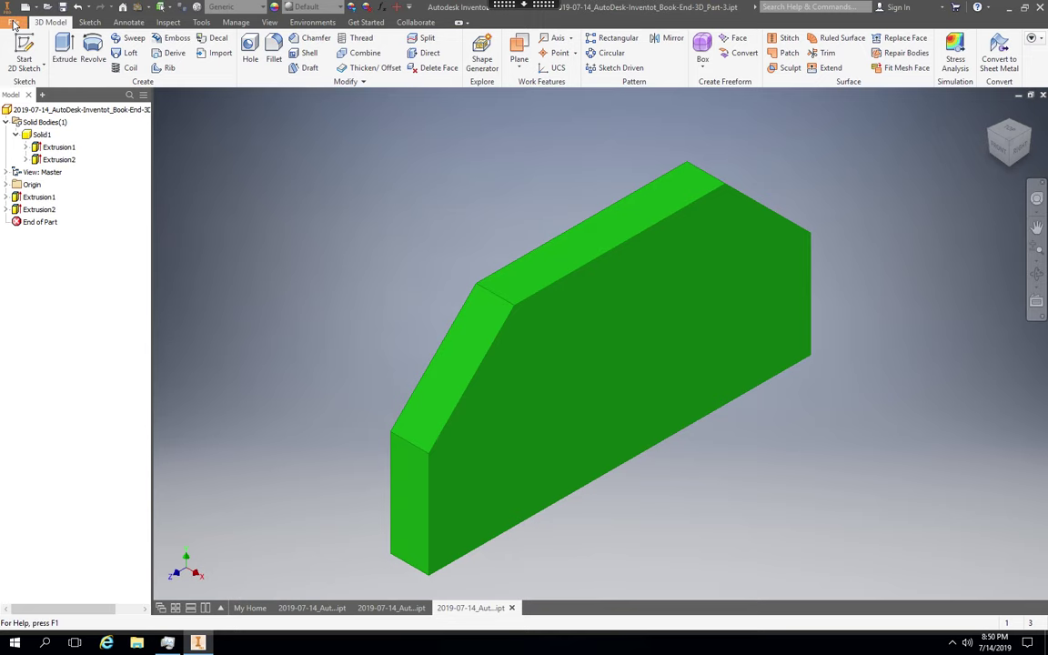
# - Save the green part and create a new part from the English Standard (in).ipt template
pyautogui.click(14, 25)
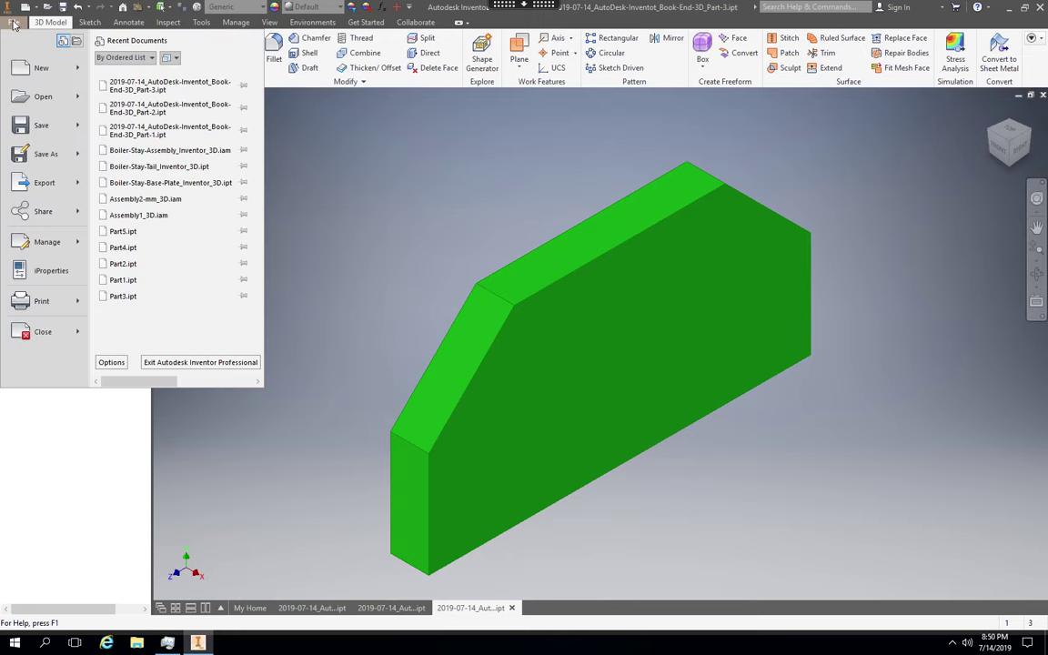
pyautogui.click(39, 127)
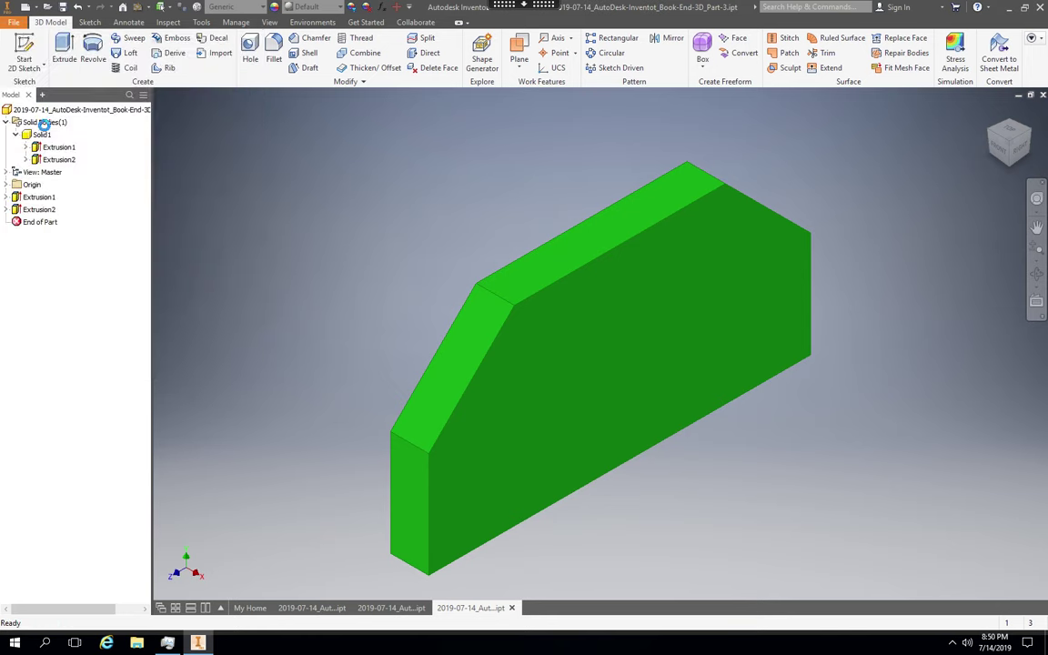
pyautogui.click(13, 24)
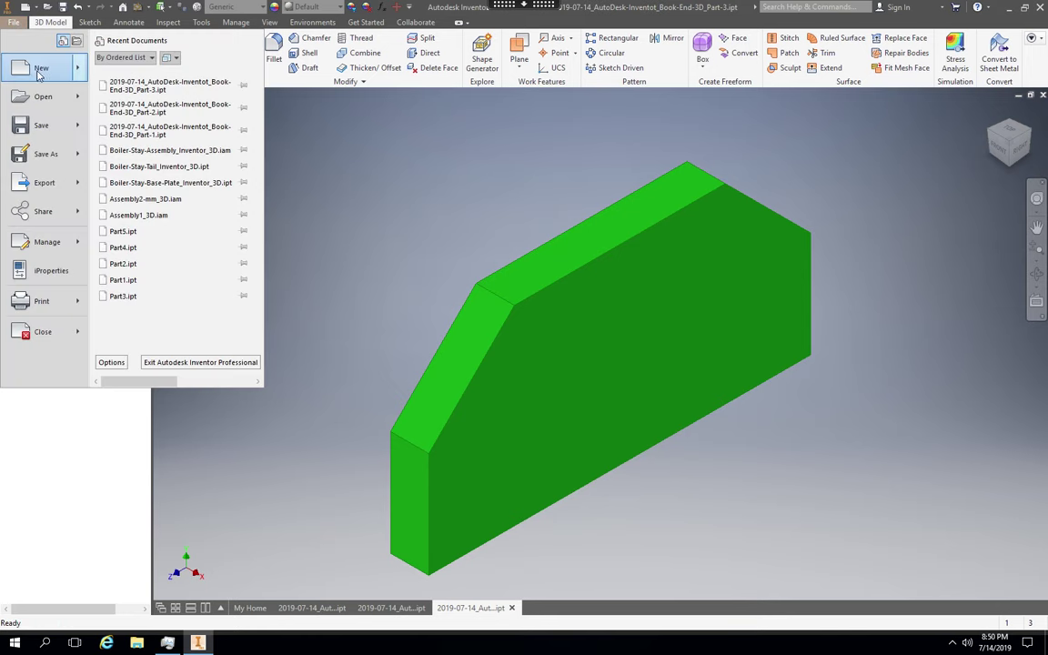
pyautogui.click(39, 71)
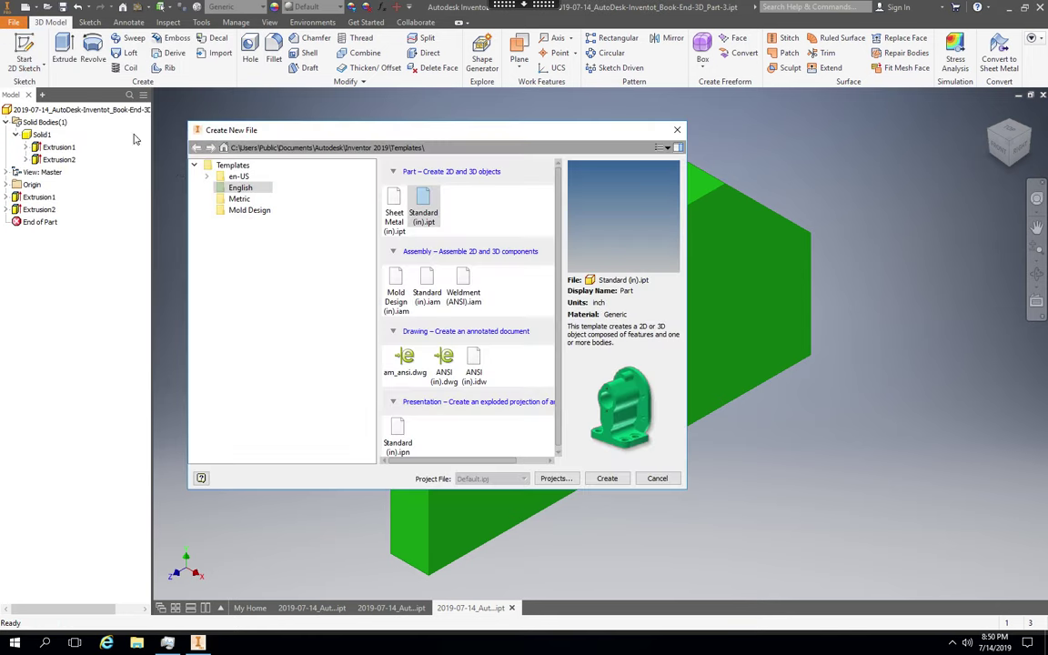
pyautogui.doubleClick(425, 198)
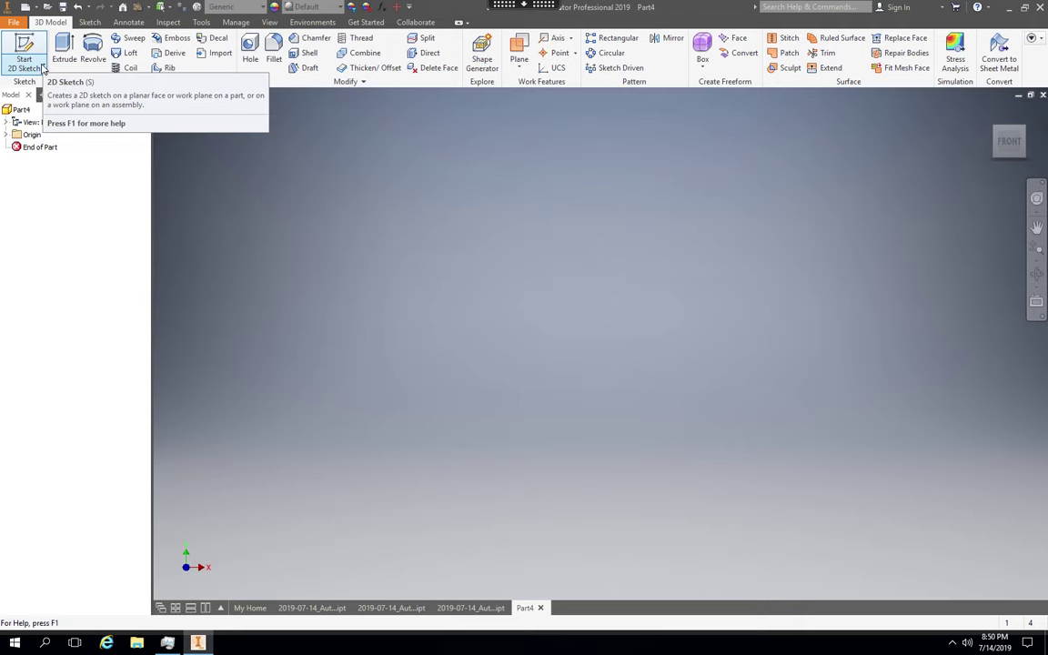
# - Save the new part in the inventor folder under the name 2019-07-14_AutoDesk-Inventot_Book-End-3D_Part-4.ipt
pyautogui.click(15, 25)
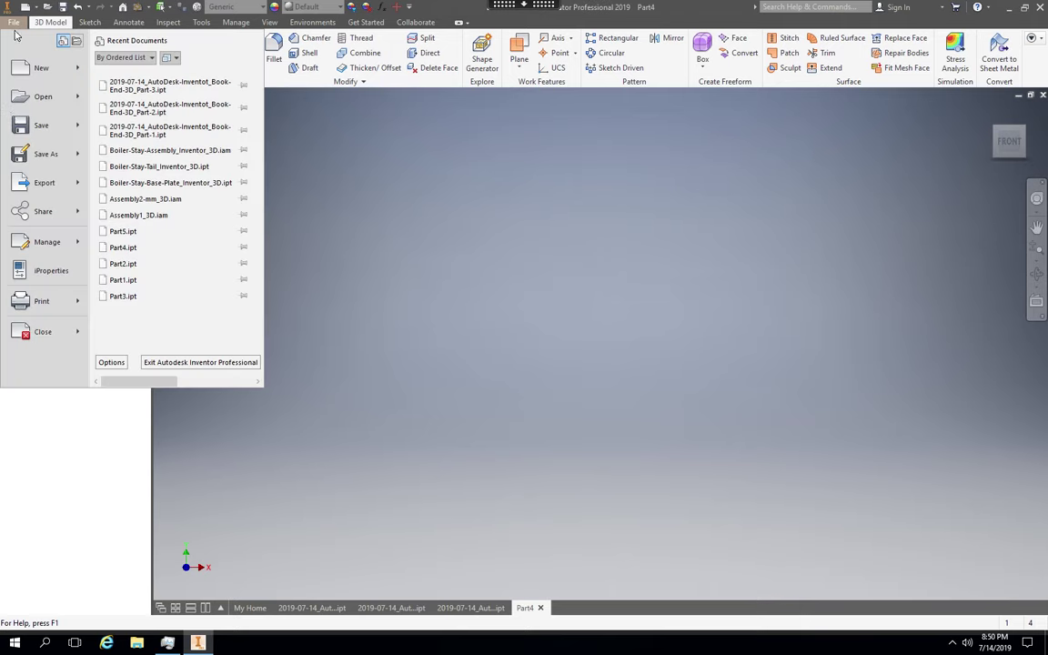
pyautogui.click(46, 155)
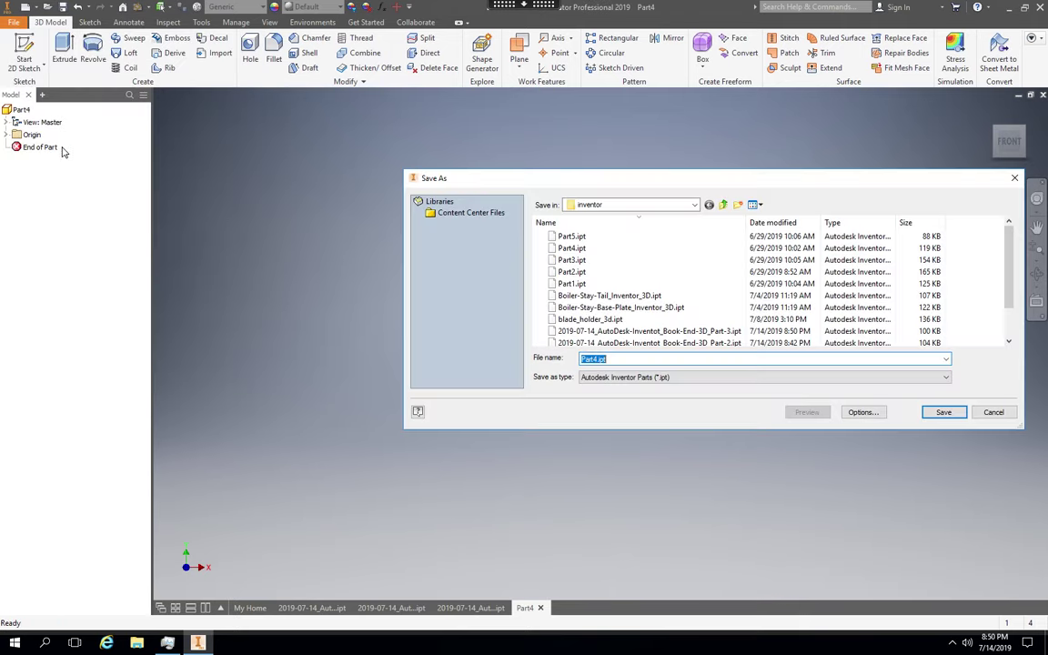
pyautogui.click(646, 331)
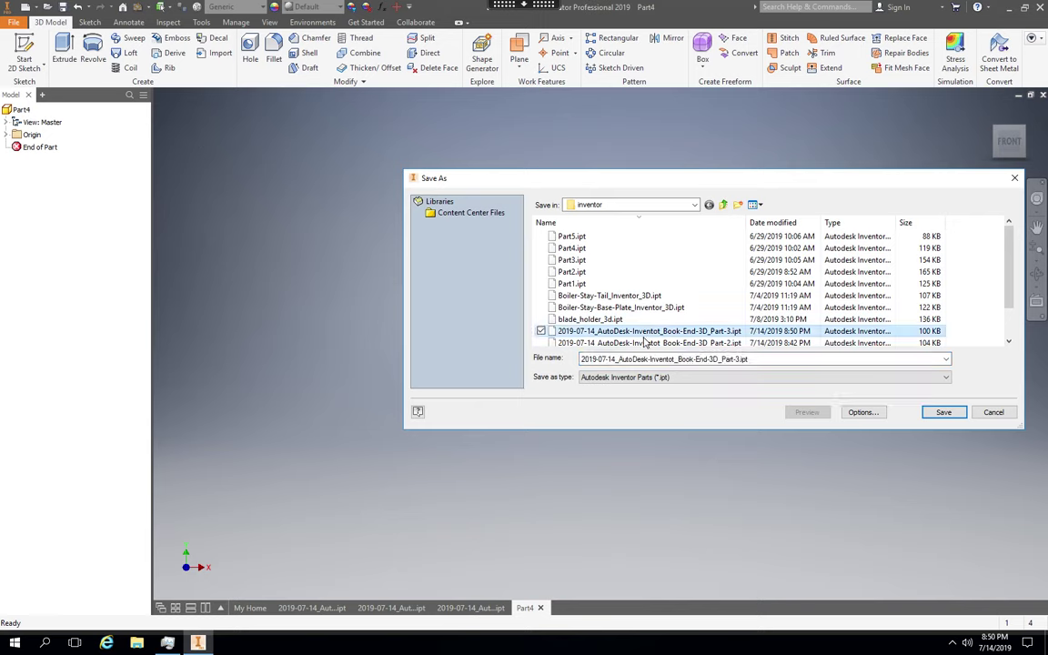
pyautogui.press('Tab')
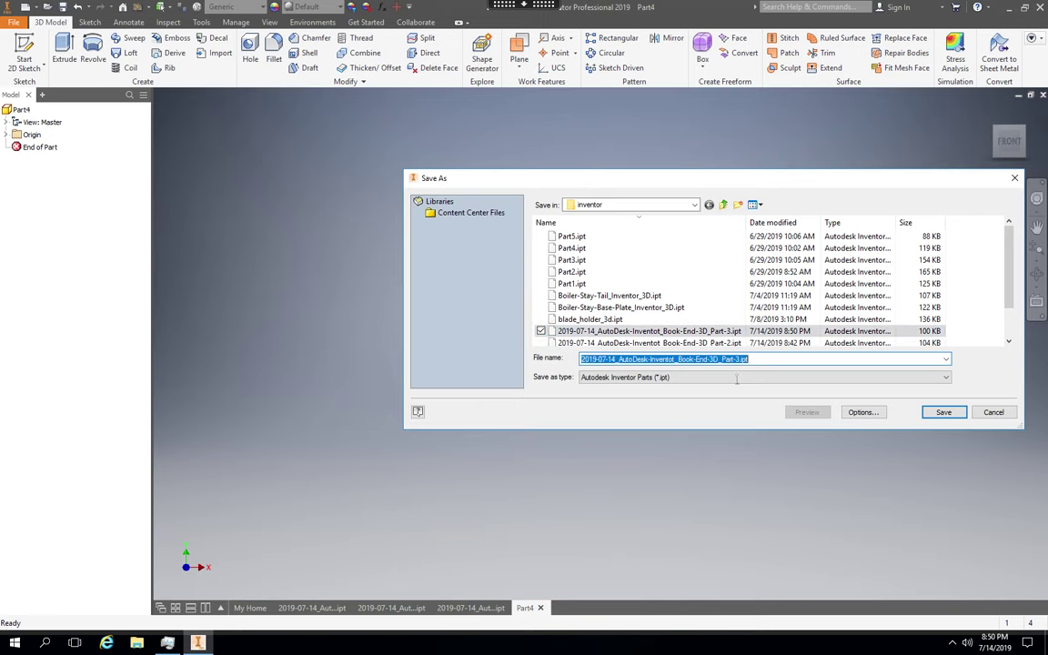
pyautogui.press('End')
pyautogui.press('Left')
pyautogui.press('Left')
pyautogui.press('Left')
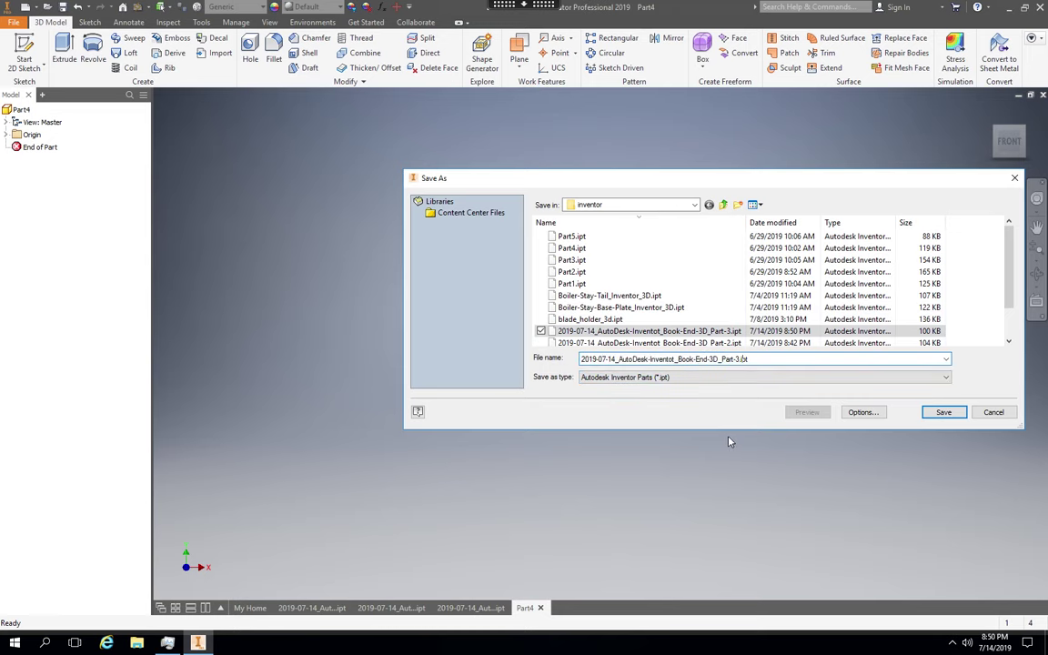
pyautogui.press('Left')
pyautogui.press('BackSpace')
pyautogui.write('4')
pyautogui.press('Return')
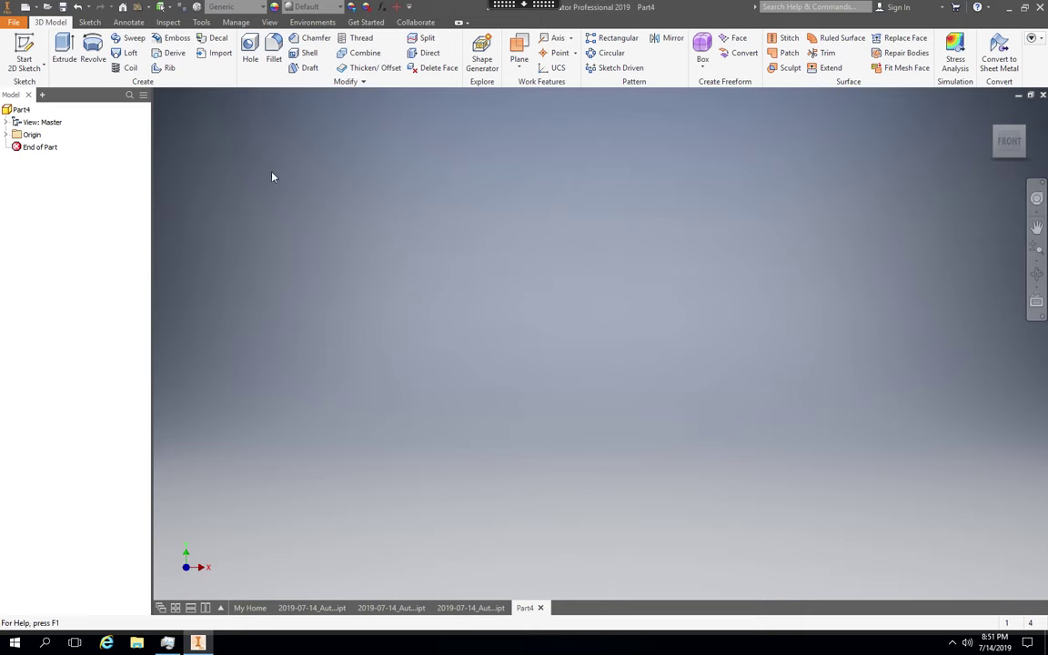
# - Start a sketch on the horizontal XZ plane and draw a right triangle from the origin with legs about 0.395 in and 0.298 in
pyautogui.click(38, 71)
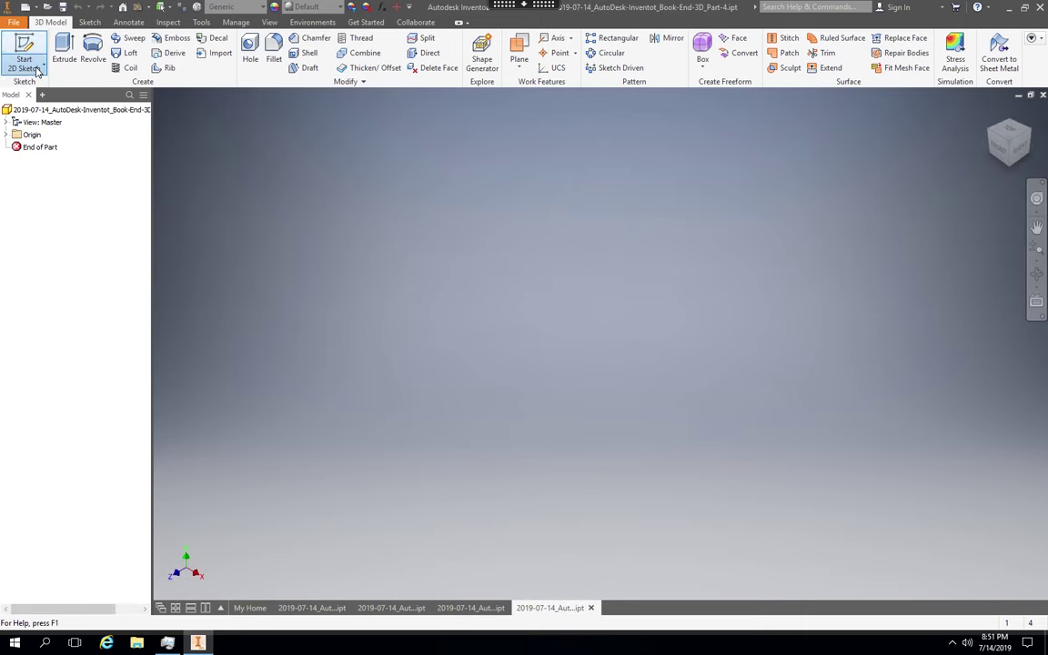
pyautogui.click(49, 89)
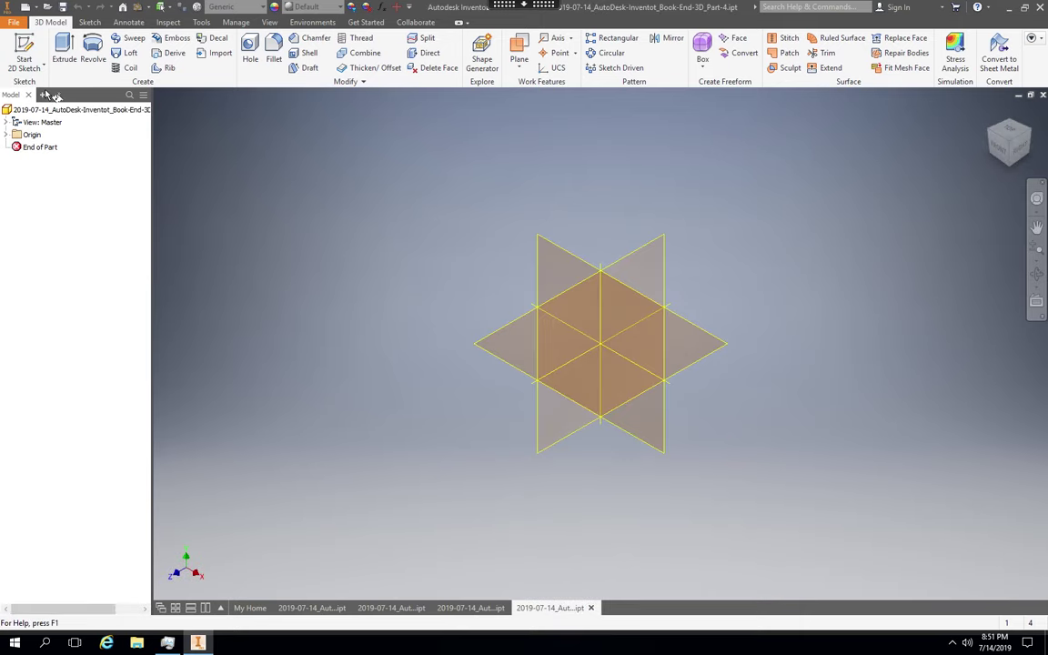
pyautogui.click(590, 394)
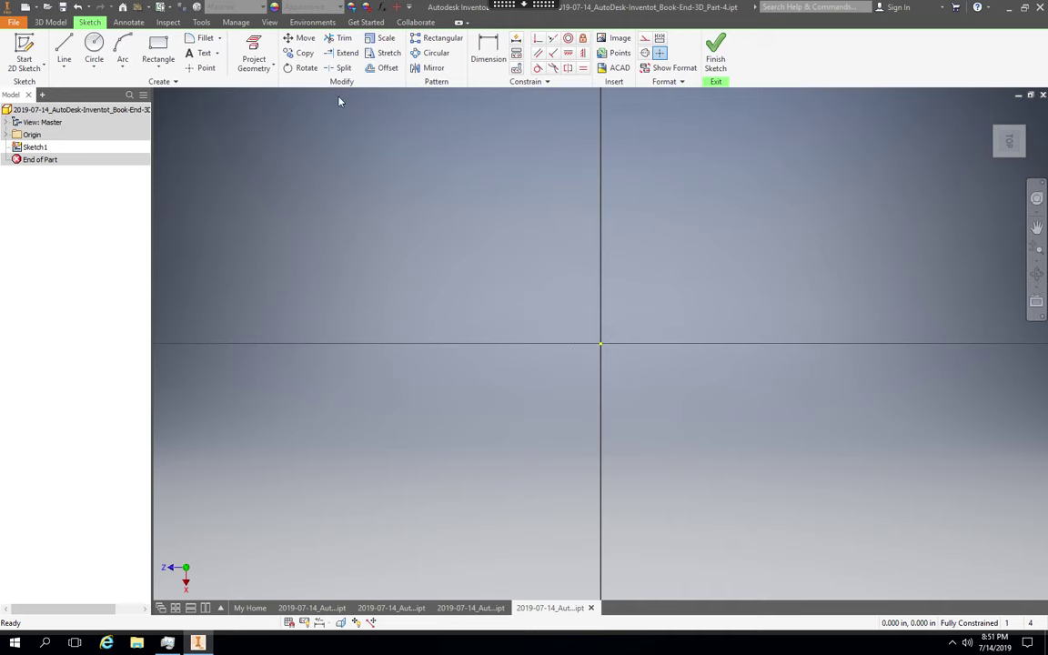
pyautogui.click(65, 48)
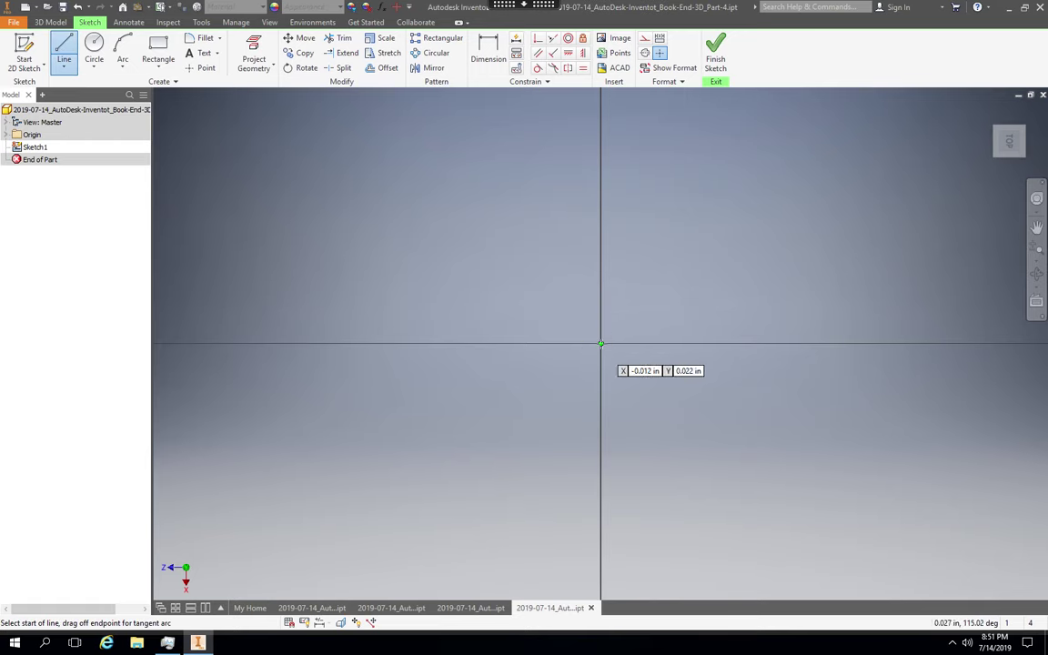
pyautogui.click(627, 346)
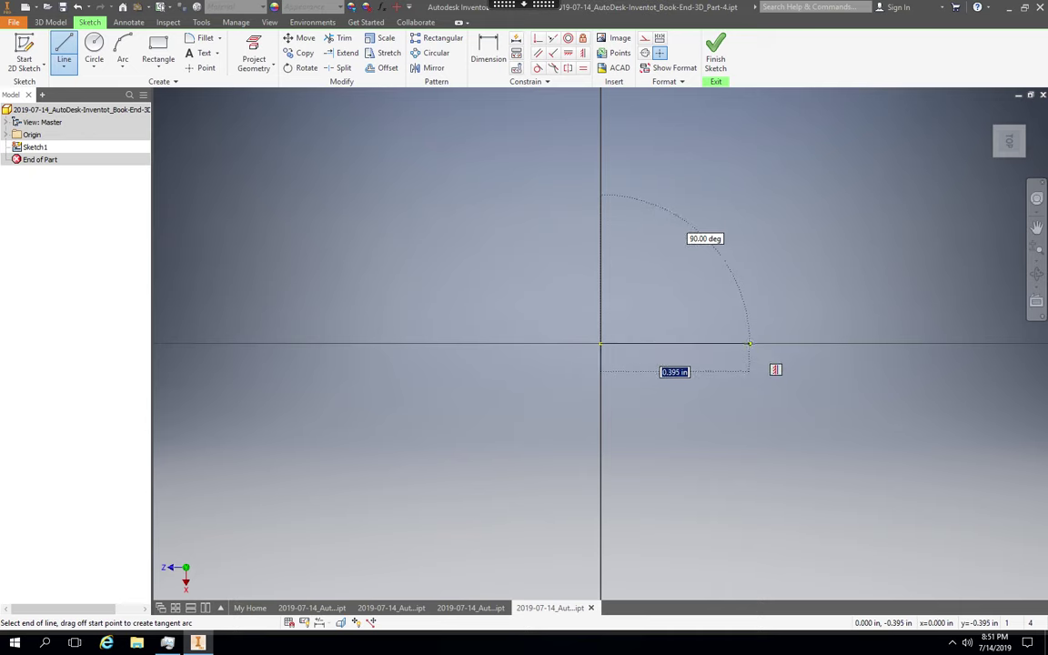
pyautogui.click(748, 342)
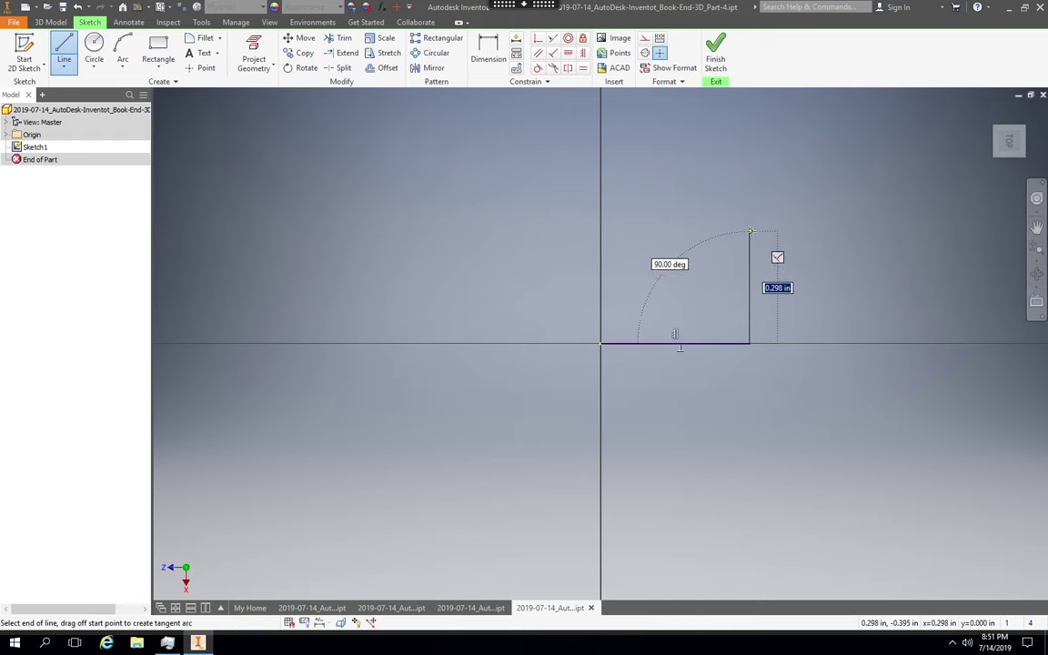
pyautogui.click(750, 231)
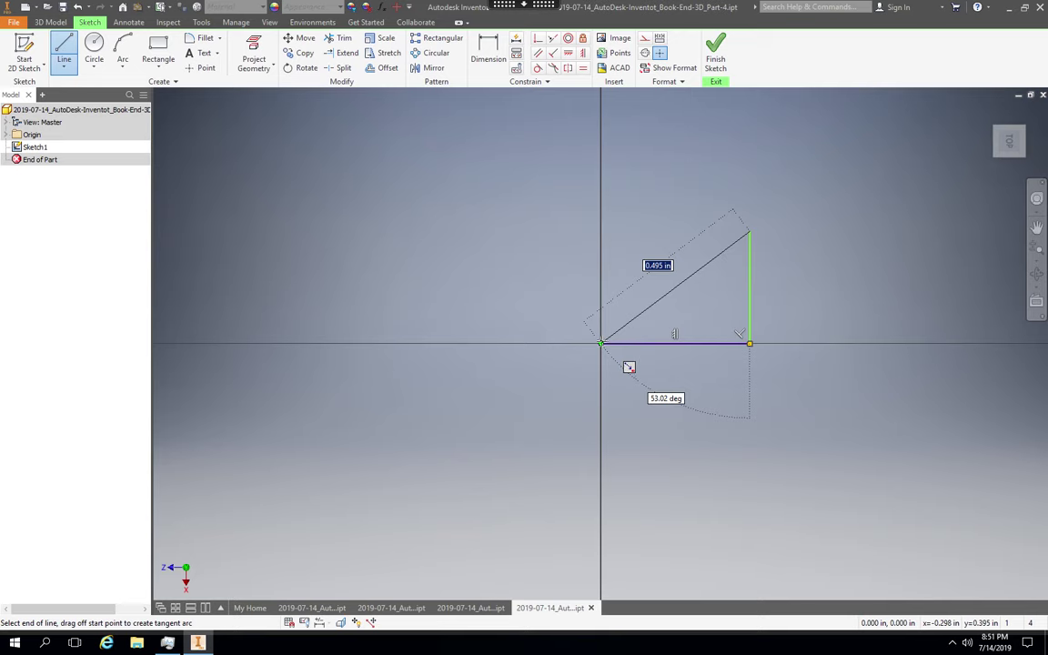
pyautogui.click(601, 343)
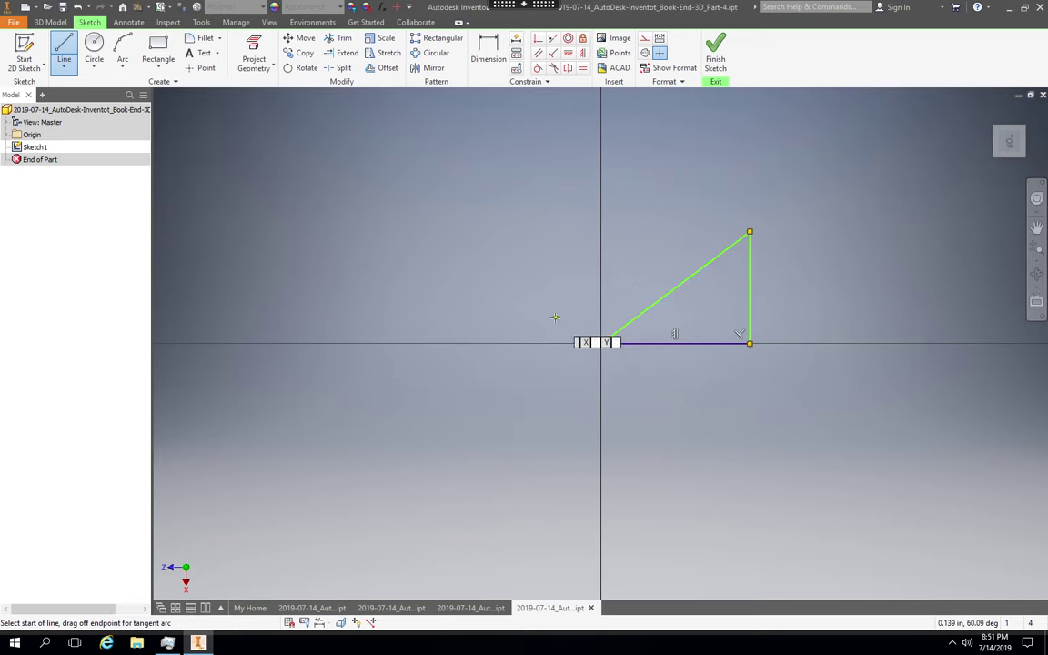
pyautogui.press('Escape')
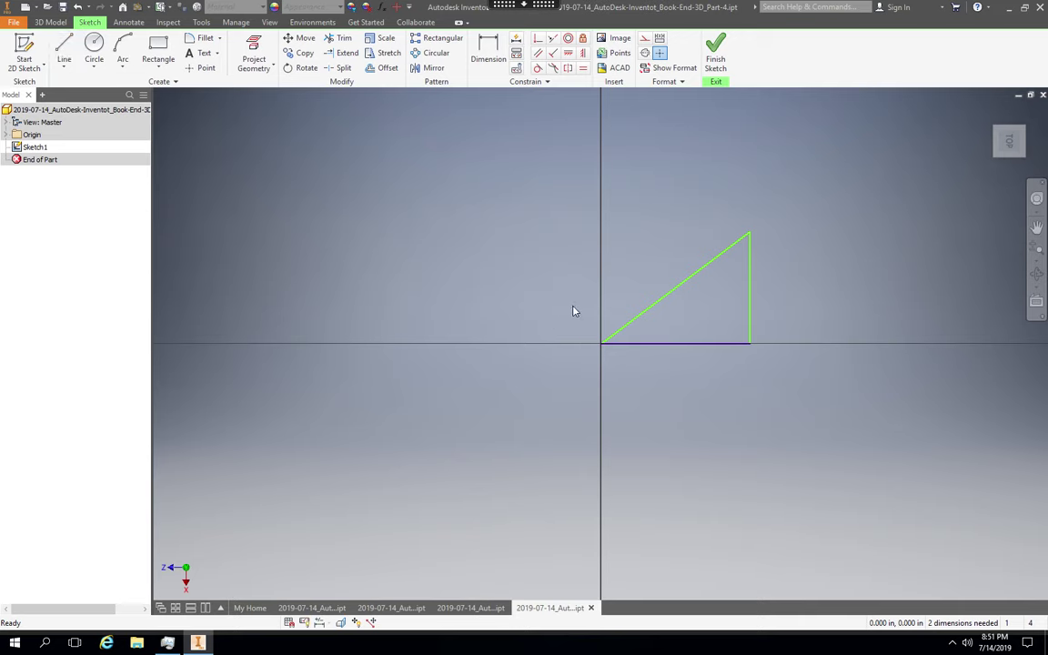
# - Dimension the triangle's horizontal leg and set its length to 1.37 in
pyautogui.click(491, 56)
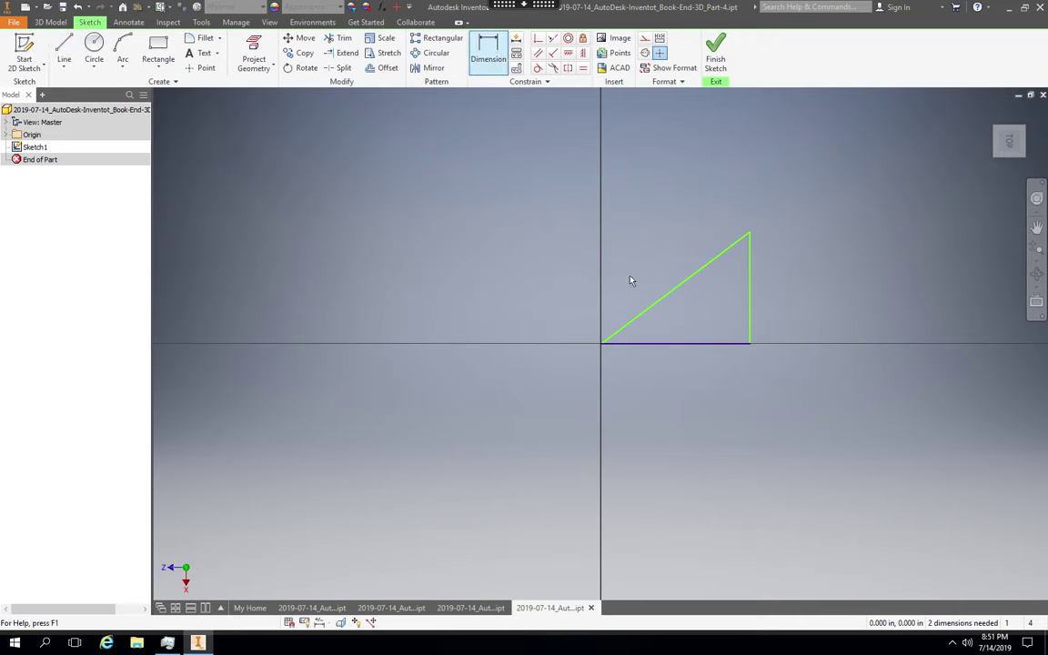
pyautogui.click(658, 348)
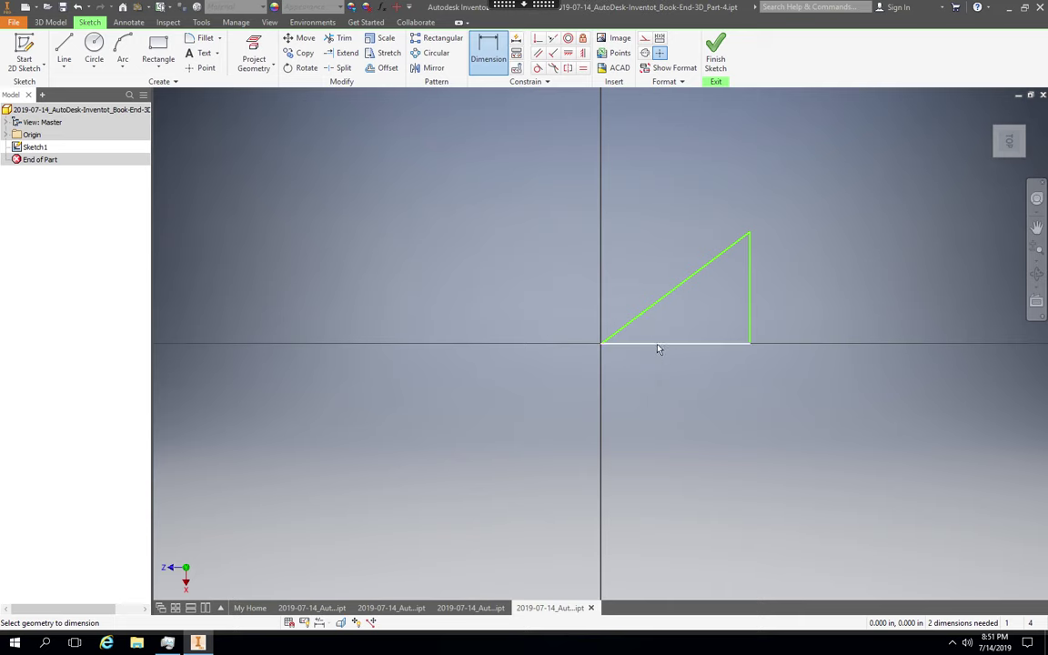
pyautogui.click(654, 379)
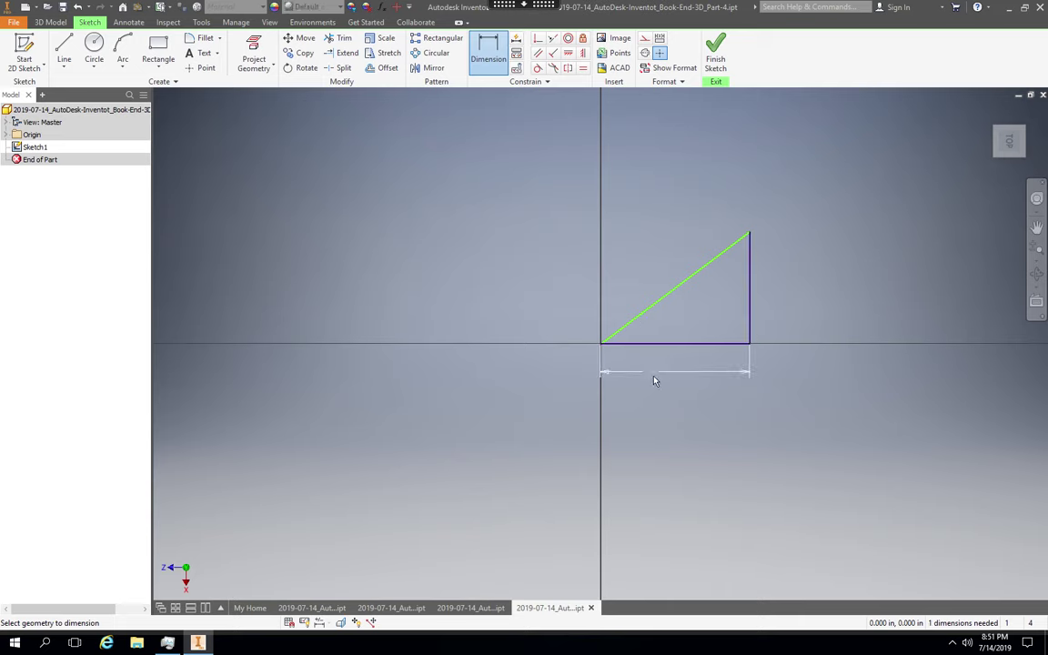
pyautogui.click(654, 382)
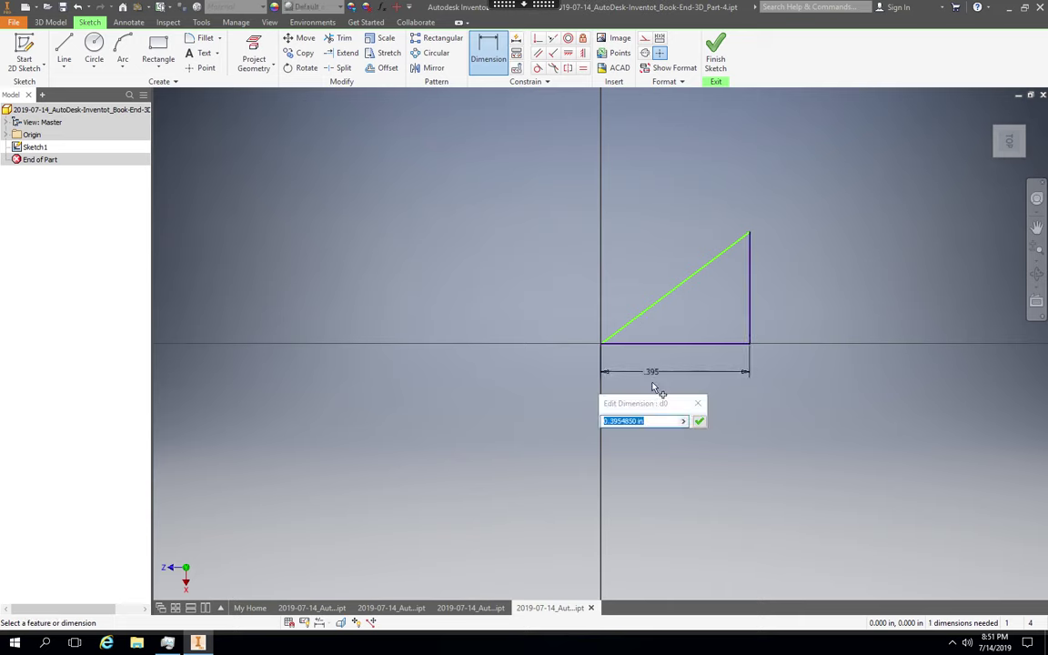
pyautogui.click(649, 421)
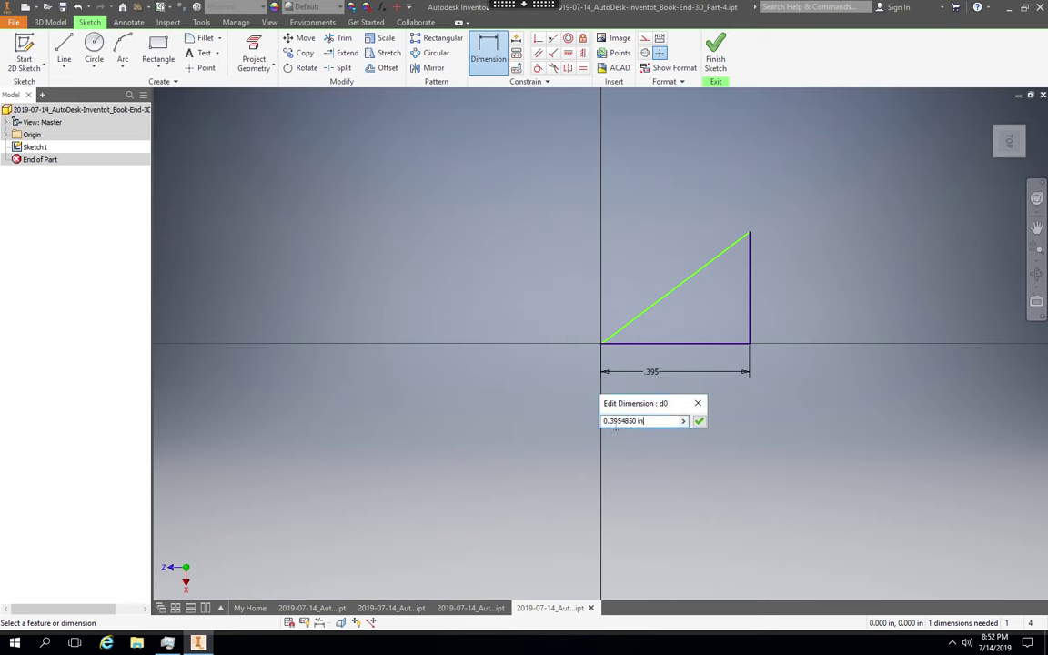
pyautogui.write('1.37')
pyautogui.press('Return')
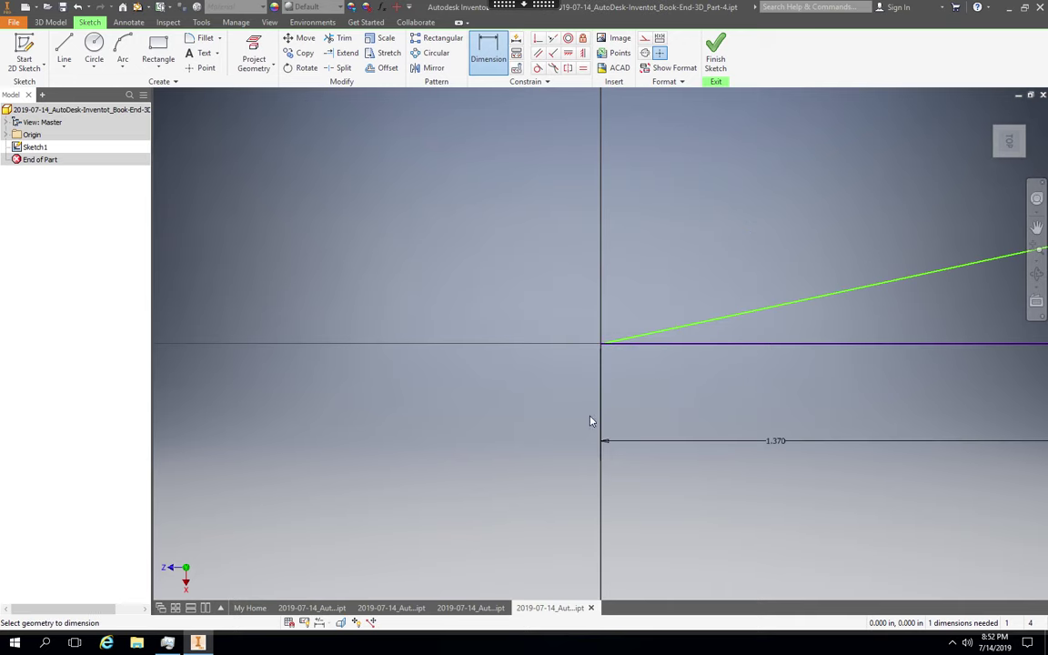
# - Dimension the triangle's vertical leg and set its length to 1.88 in
pyautogui.click(1037, 227)
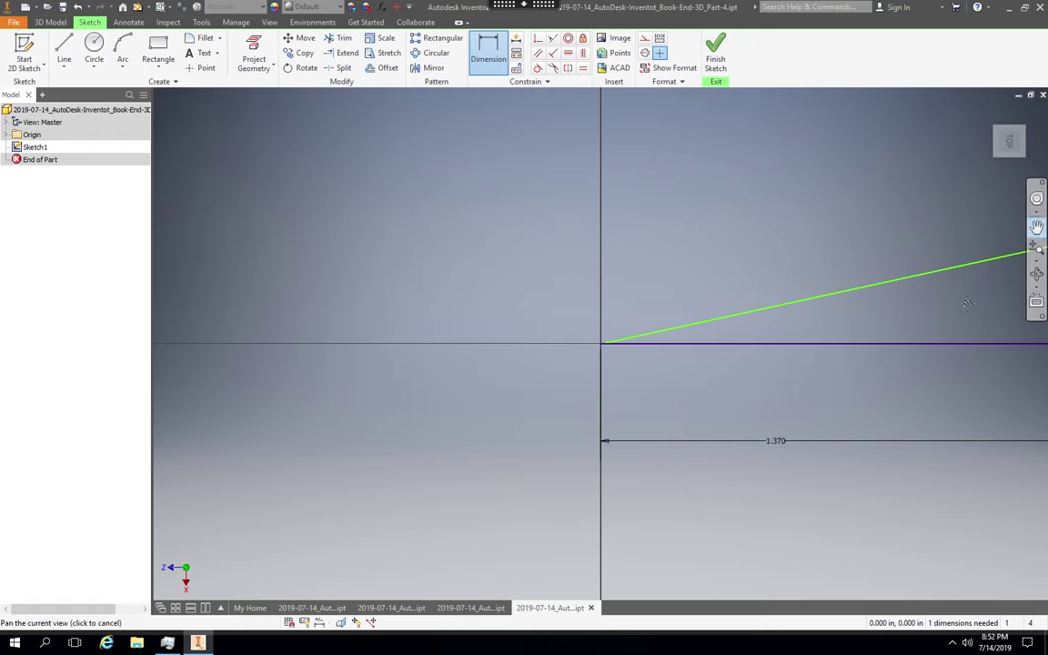
pyautogui.moveTo(669, 290); pyautogui.dragTo(655, 290)
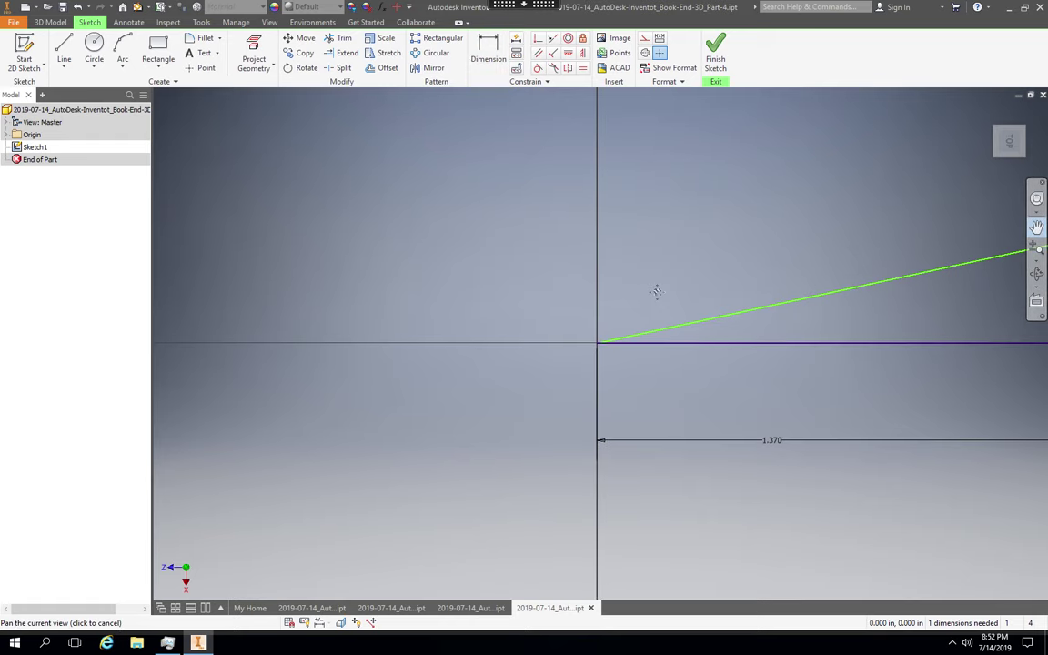
pyautogui.moveTo(816, 313); pyautogui.dragTo(639, 287)
pyautogui.moveTo(708, 279)
pyautogui.mouseDown()
pyautogui.moveTo(620, 292)
pyautogui.moveTo(627, 300)
pyautogui.mouseUp()
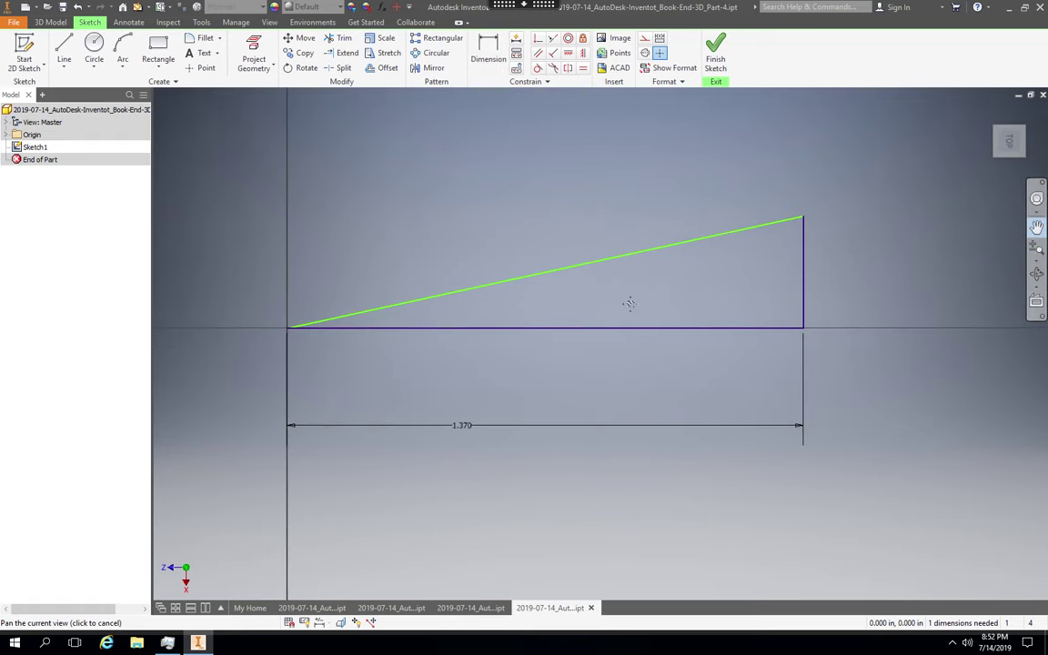
pyautogui.moveTo(939, 292)
pyautogui.mouseDown()
pyautogui.moveTo(925, 292)
pyautogui.moveTo(923, 273)
pyautogui.mouseUp()
pyautogui.click(1037, 227)
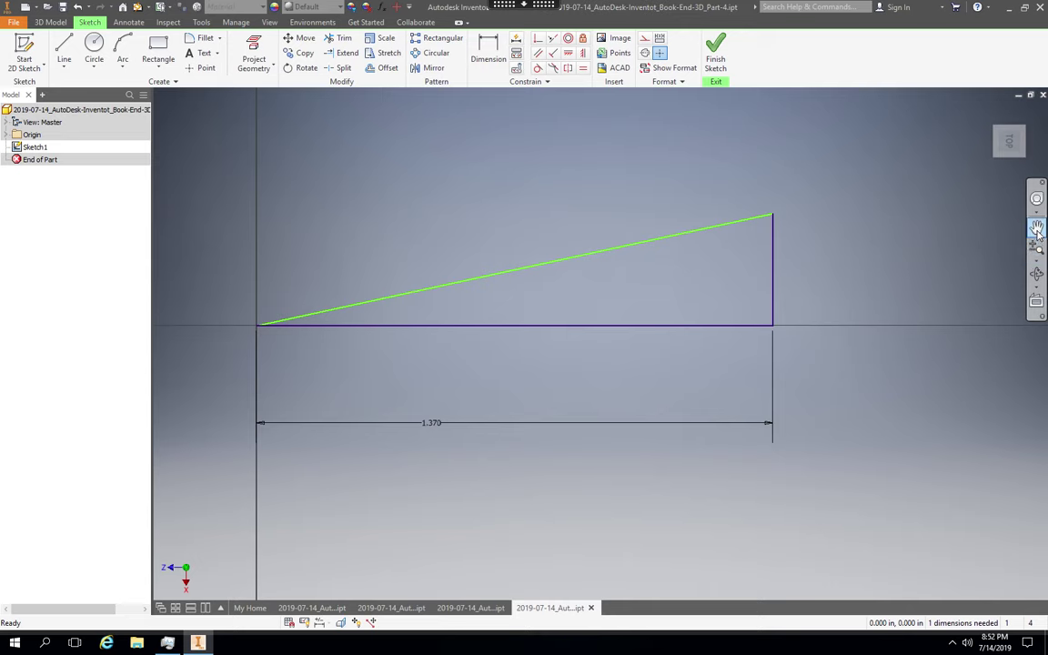
pyautogui.press('d')
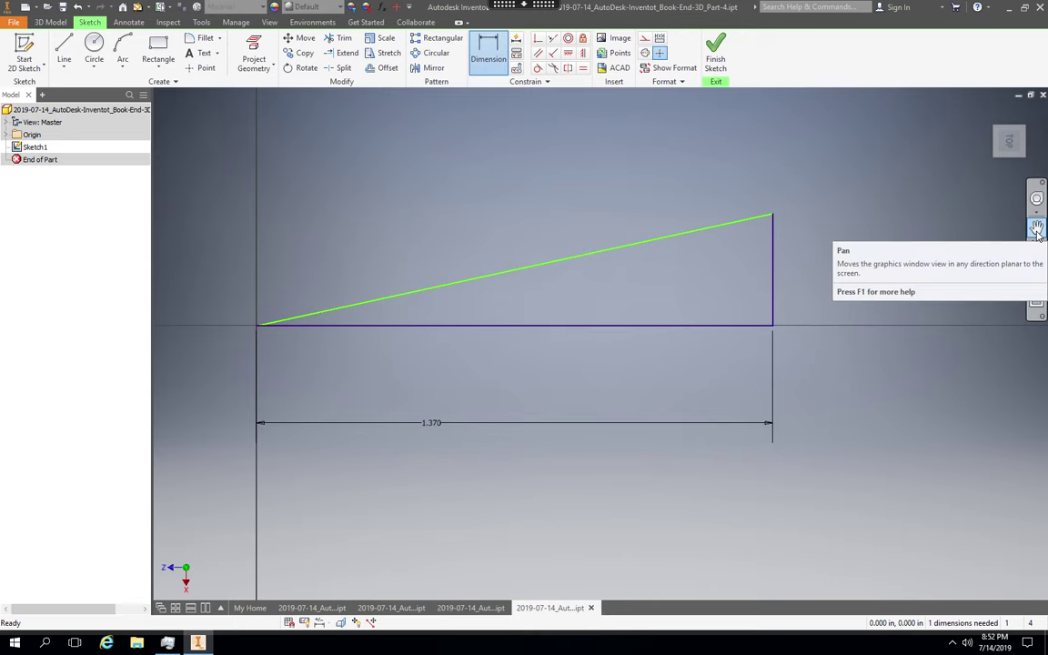
pyautogui.click(772, 239)
pyautogui.click(773, 241)
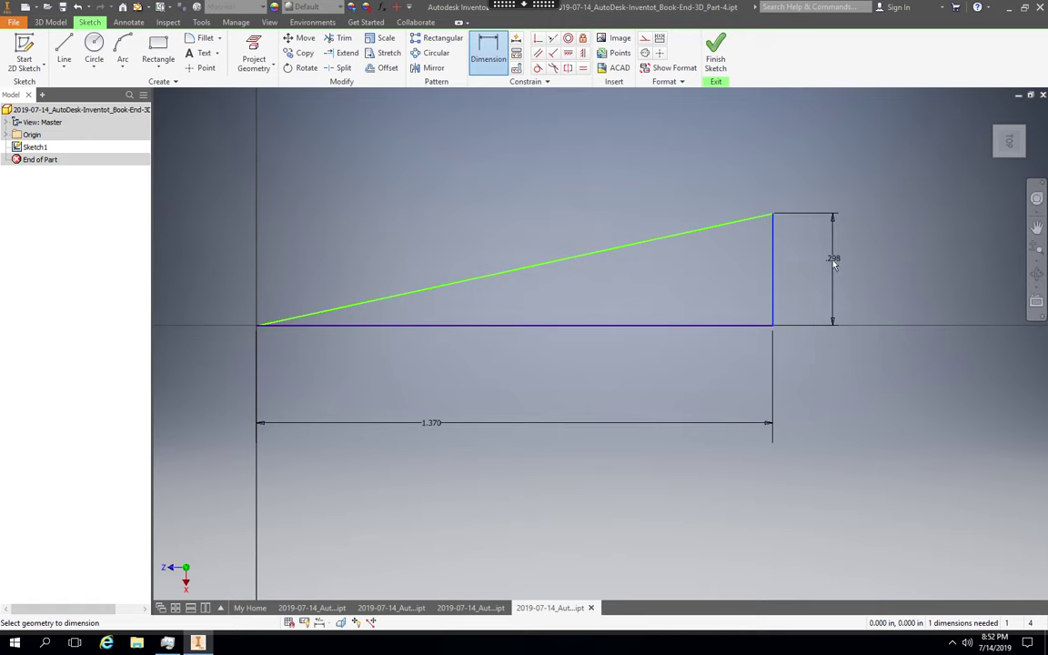
pyautogui.click(832, 264)
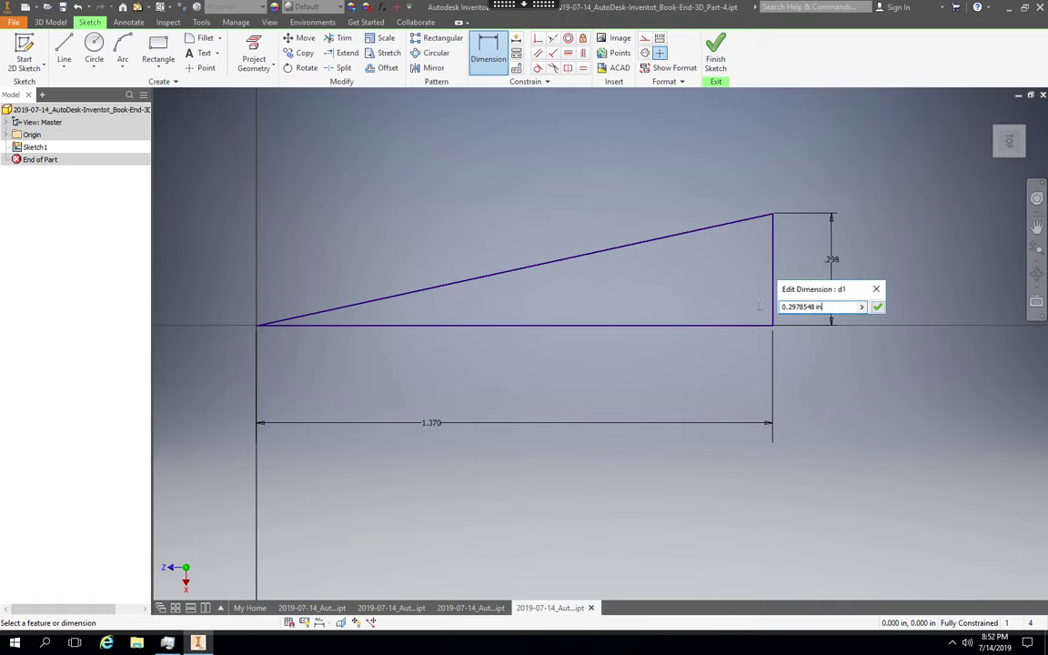
pyautogui.click(832, 308)
pyautogui.write('1.')
pyautogui.write('9')
pyautogui.press('Return')
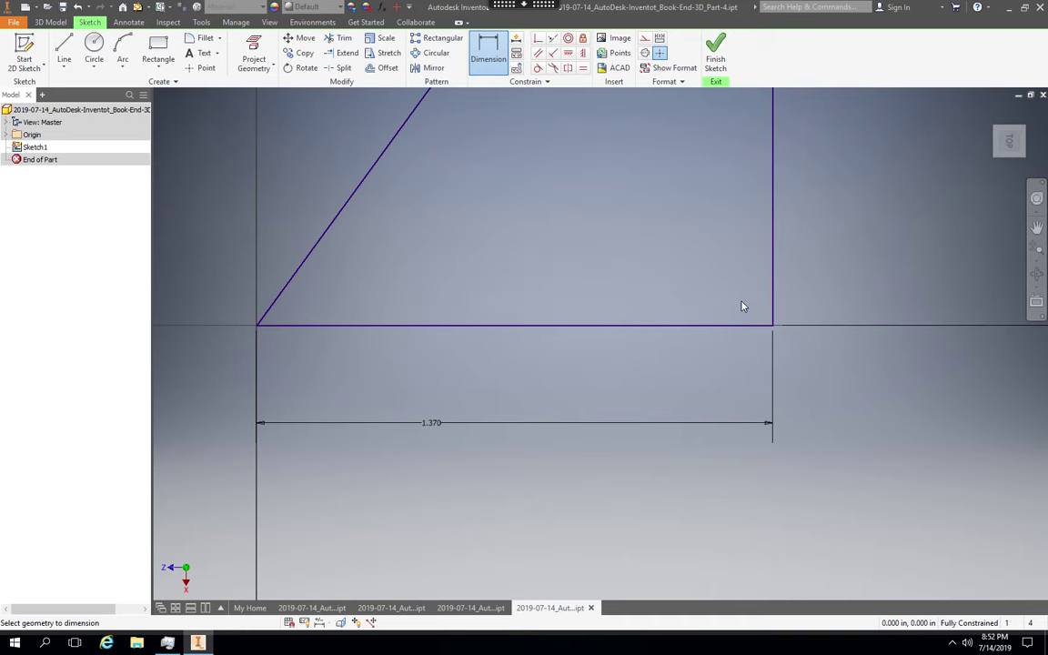
pyautogui.scroll(-5, 708, 273)
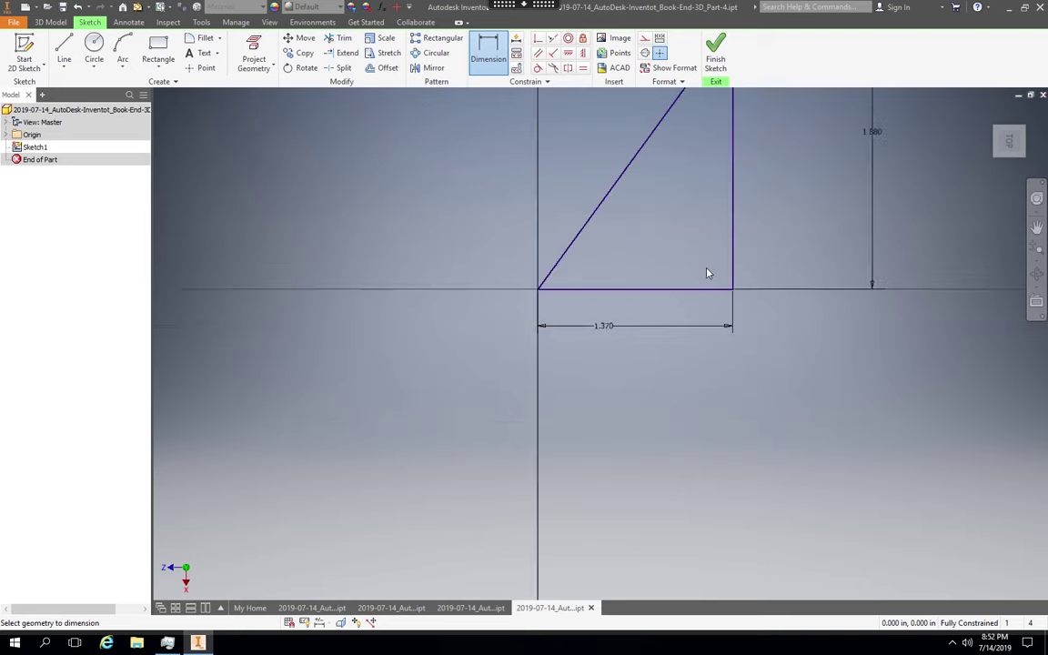
pyautogui.scroll(-3, 708, 273)
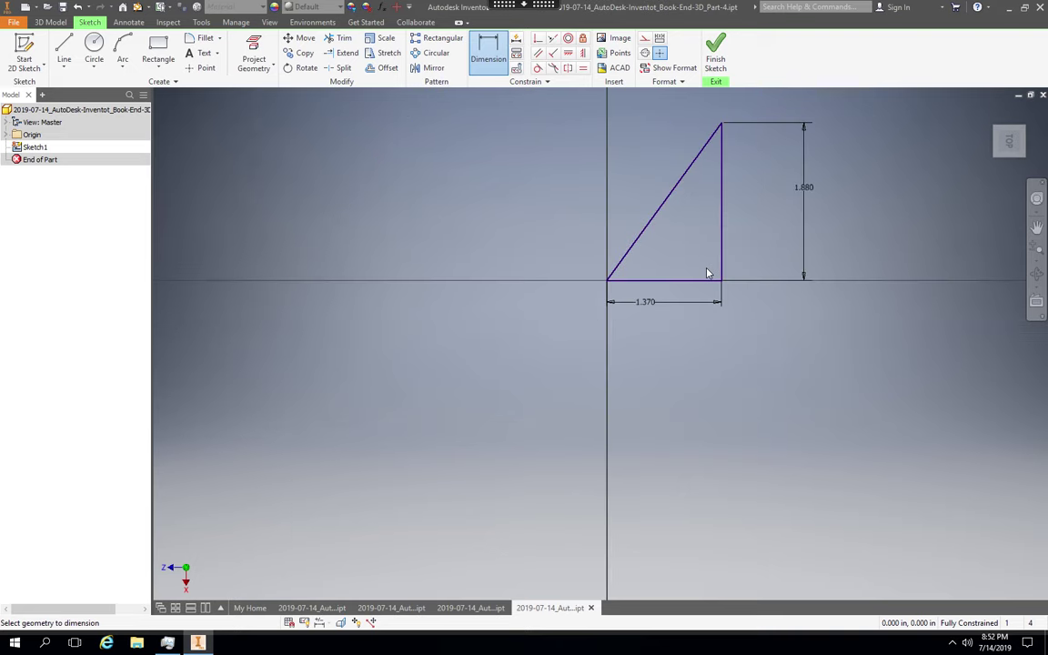
# - Finish the sketch and extrude the triangle profile by .5 in as a solid
pyautogui.click(717, 60)
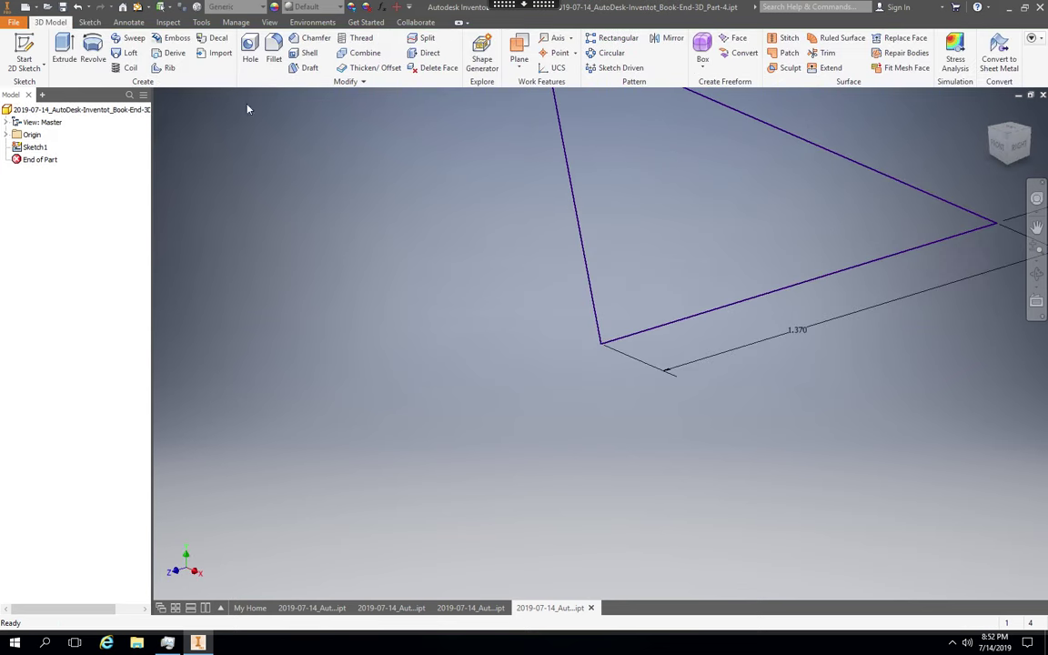
pyautogui.click(64, 53)
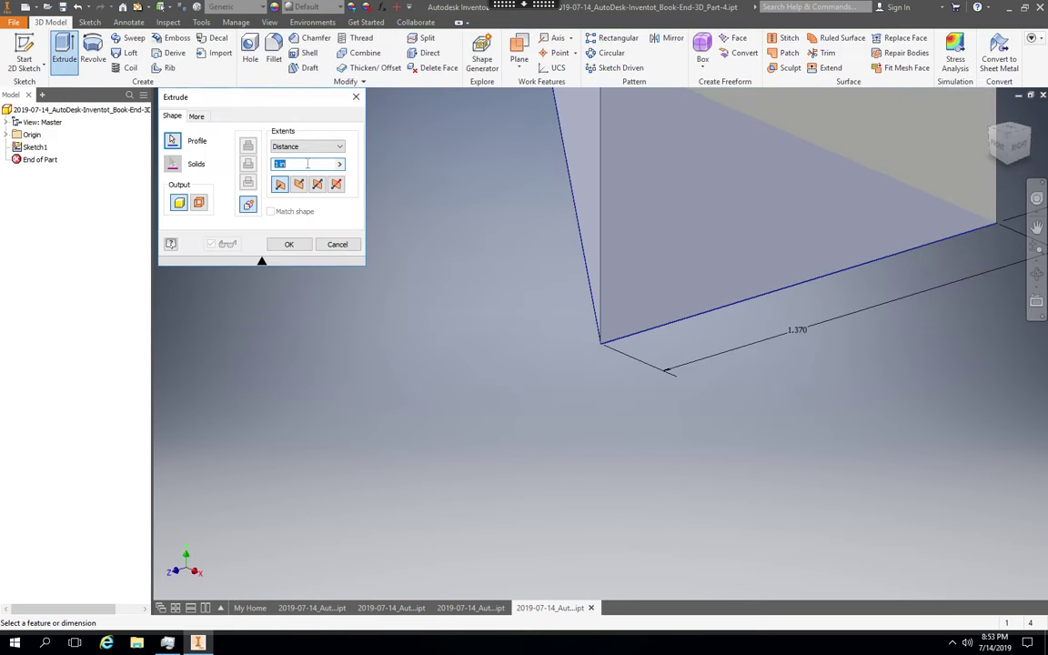
pyautogui.write('.5')
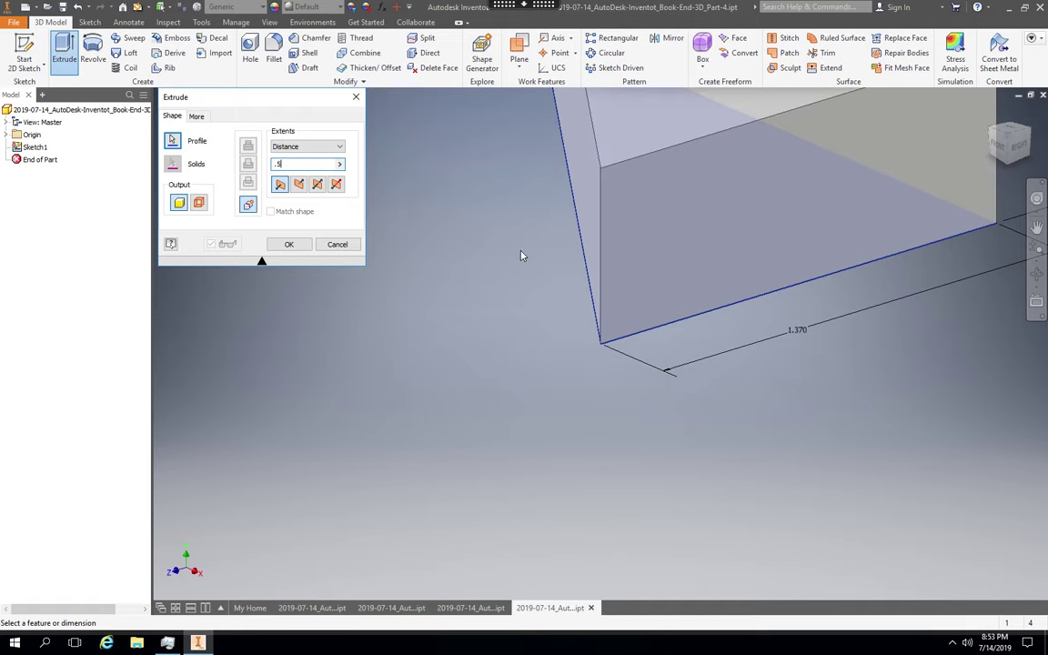
pyautogui.press('Return')
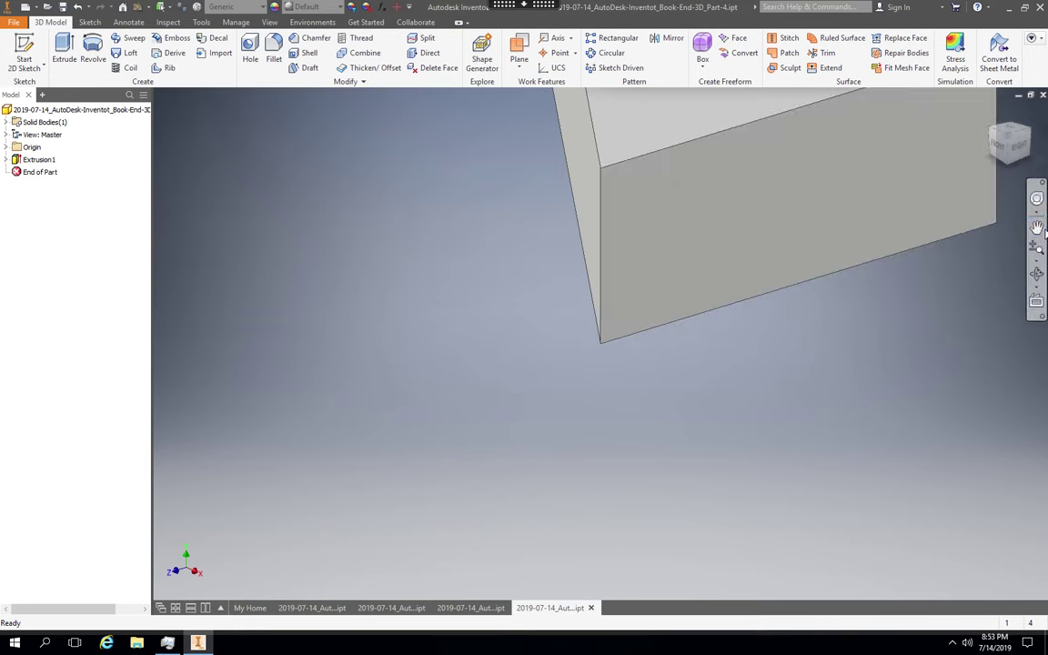
# - Examine the extruded wedge from the front, the left and the left-bottom edge
pyautogui.click(1037, 228)
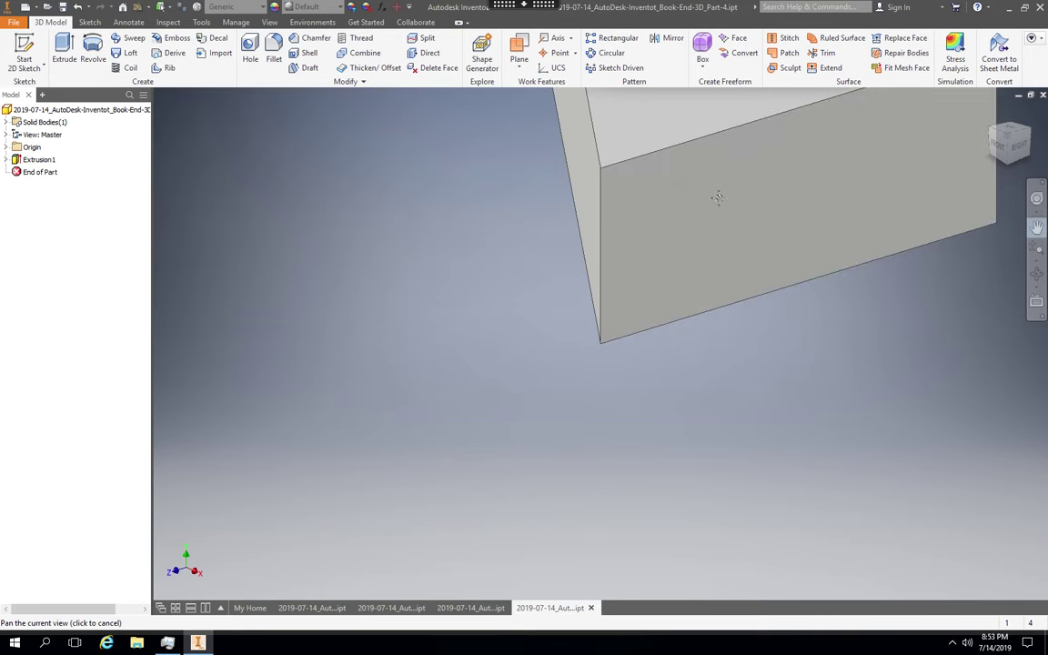
pyautogui.moveTo(643, 353); pyautogui.dragTo(598, 419)
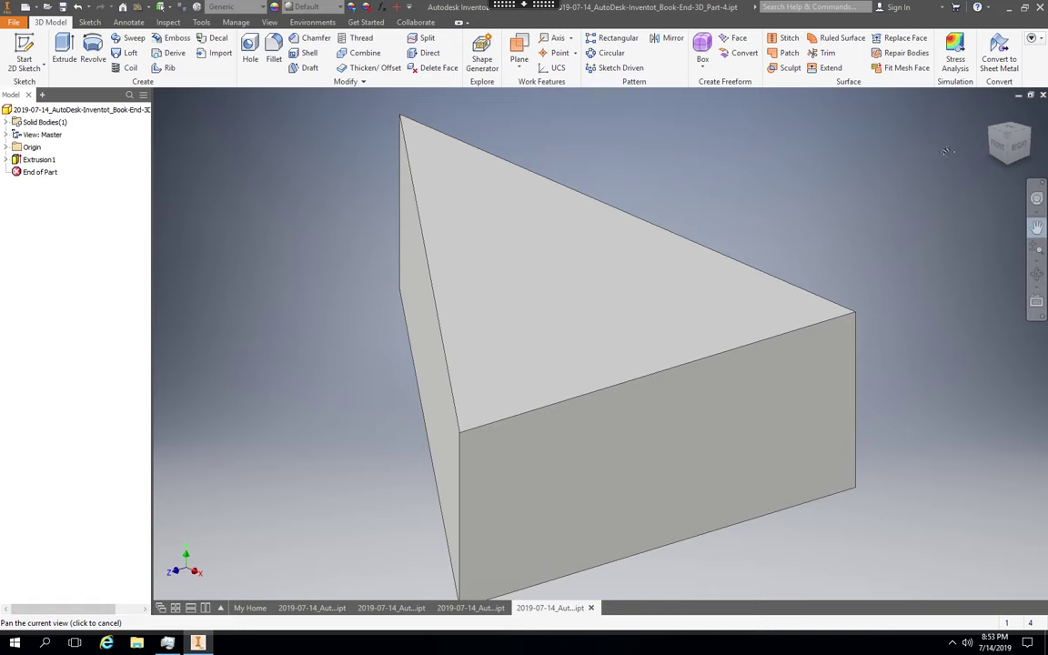
pyautogui.click(1002, 151)
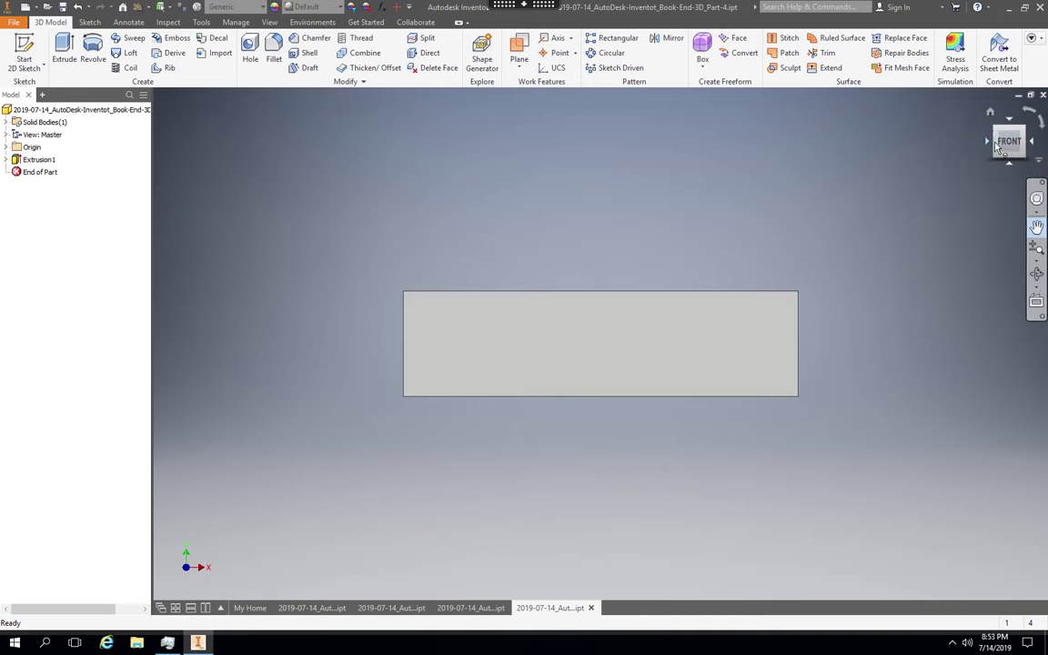
pyautogui.click(998, 150)
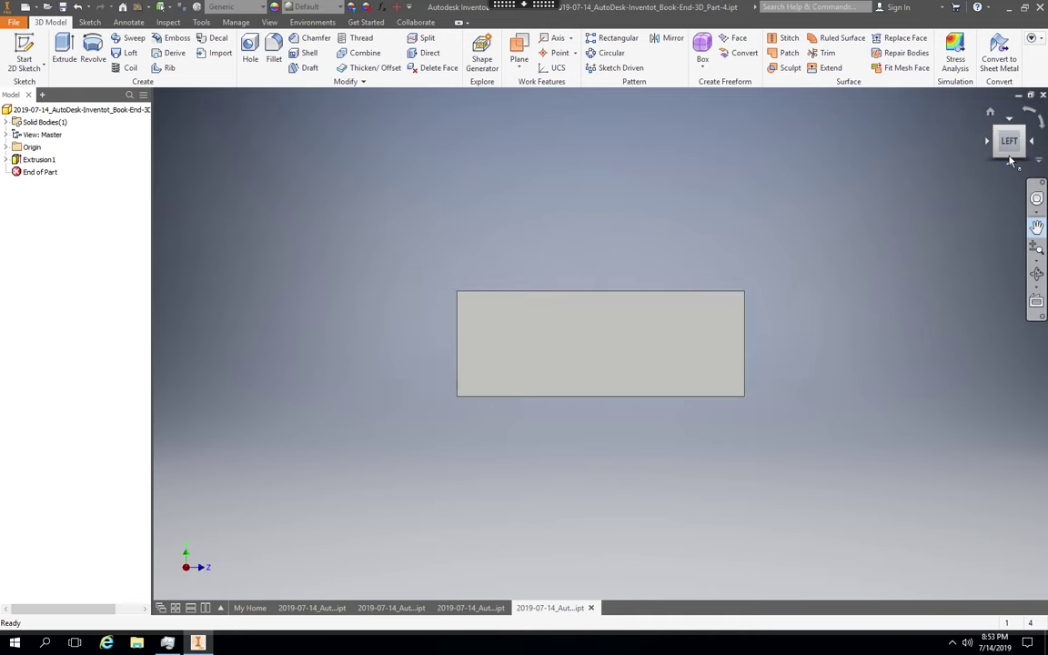
pyautogui.click(1011, 157)
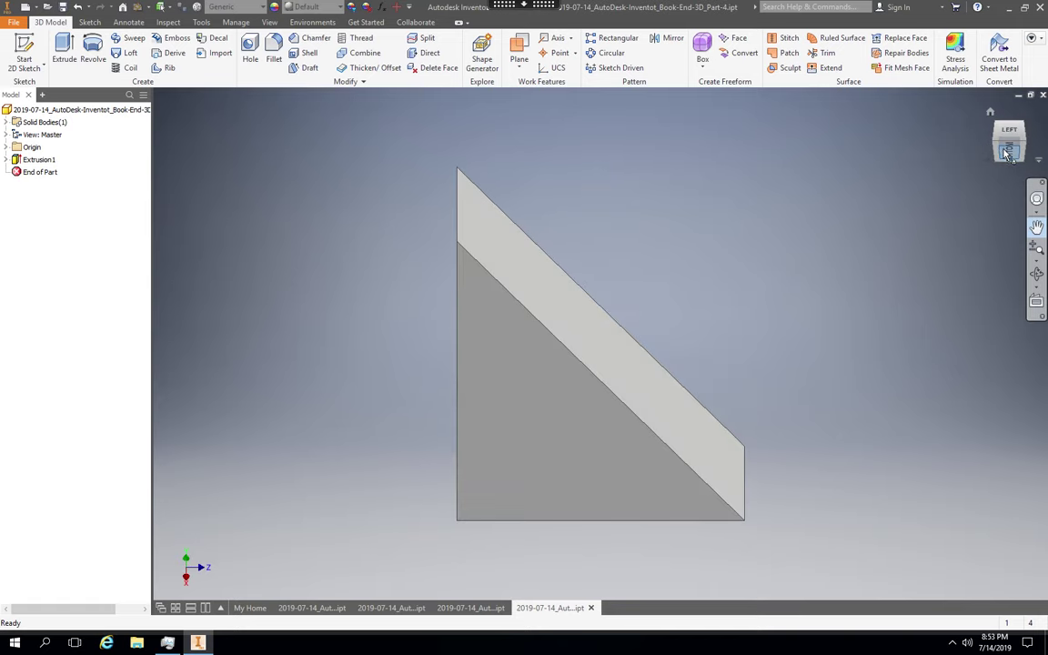
pyautogui.press('F2')
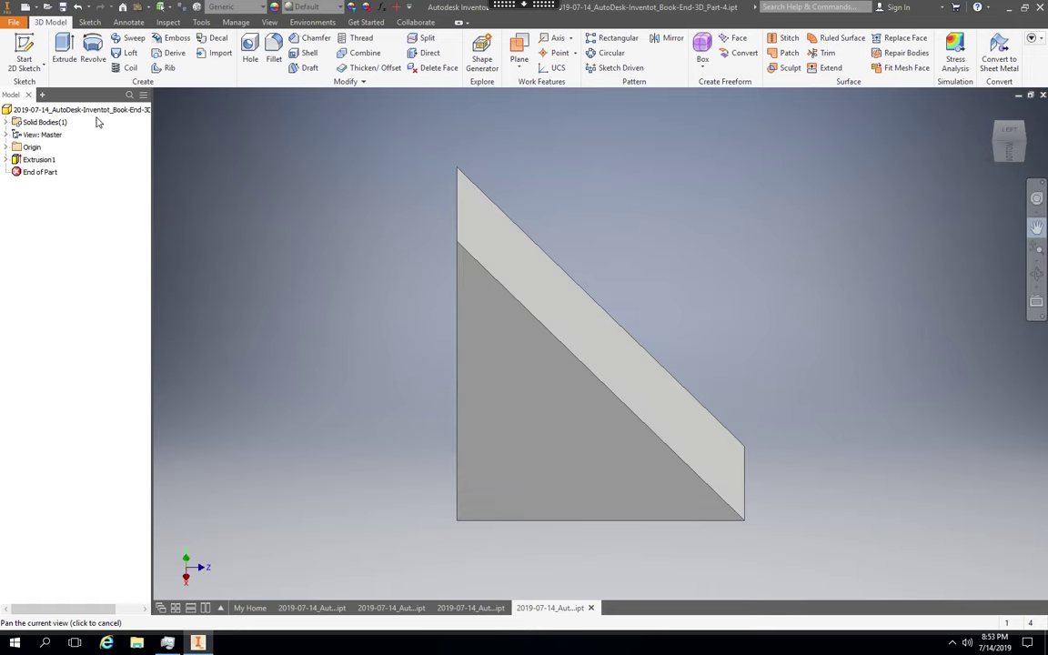
# - Set the body appearance of the wedge's solid to Dark Red and save the part
pyautogui.click(7, 123)
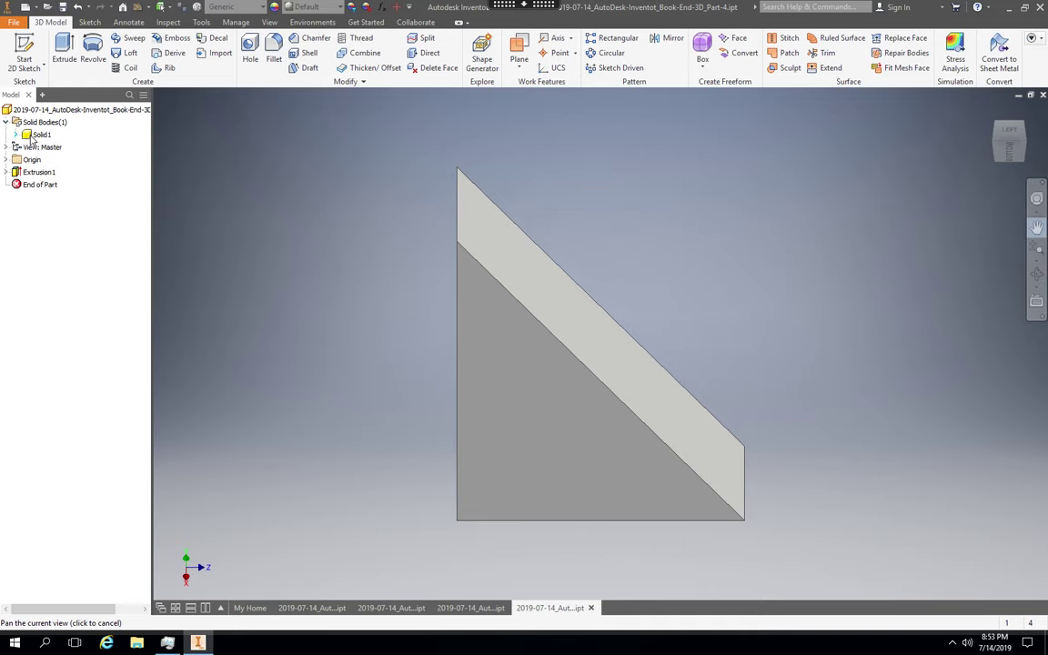
pyautogui.press('Escape')
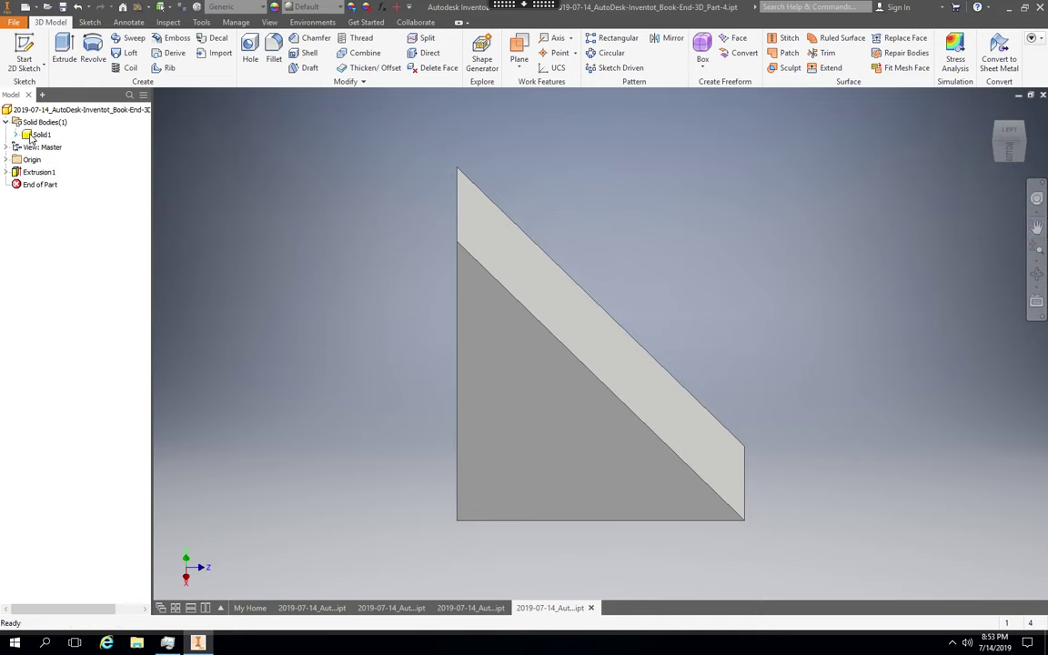
pyautogui.click(30, 137)
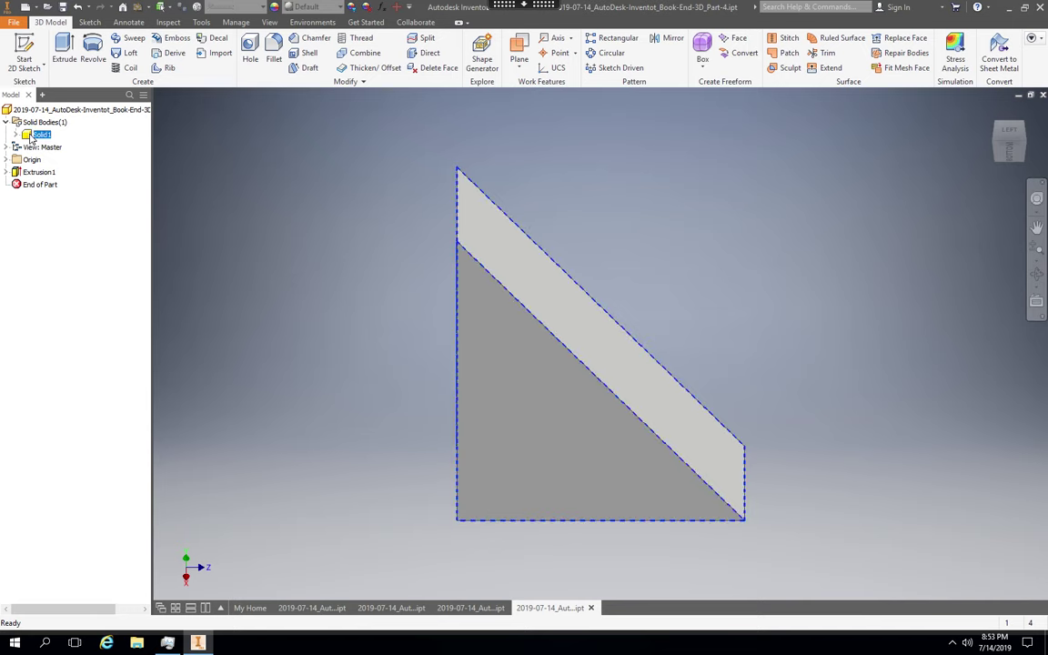
pyautogui.rightClick(32, 138)
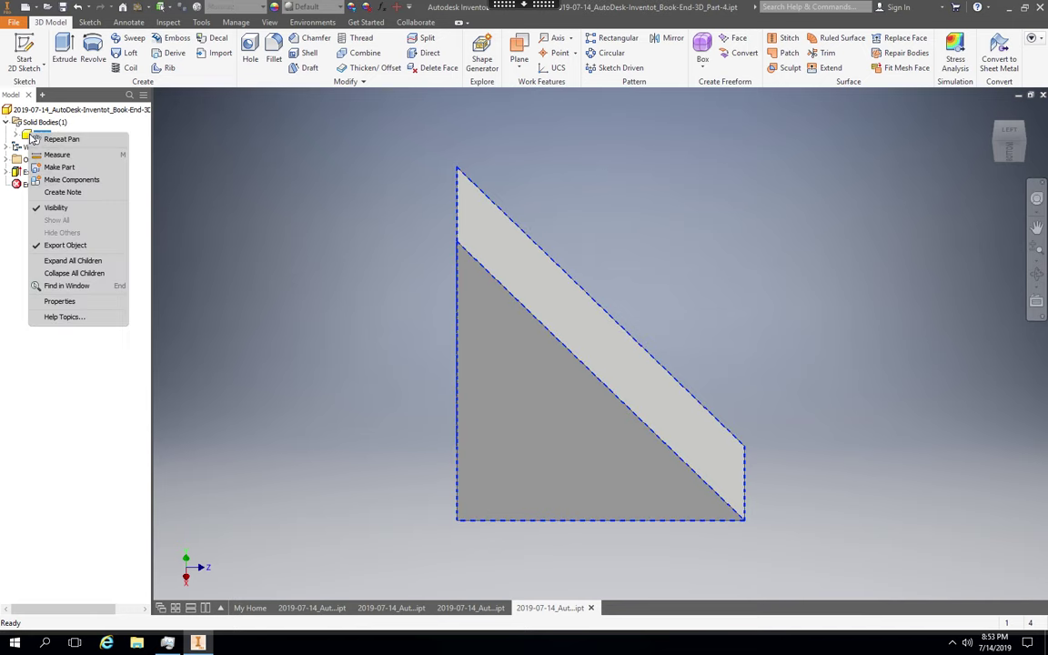
pyautogui.click(68, 286)
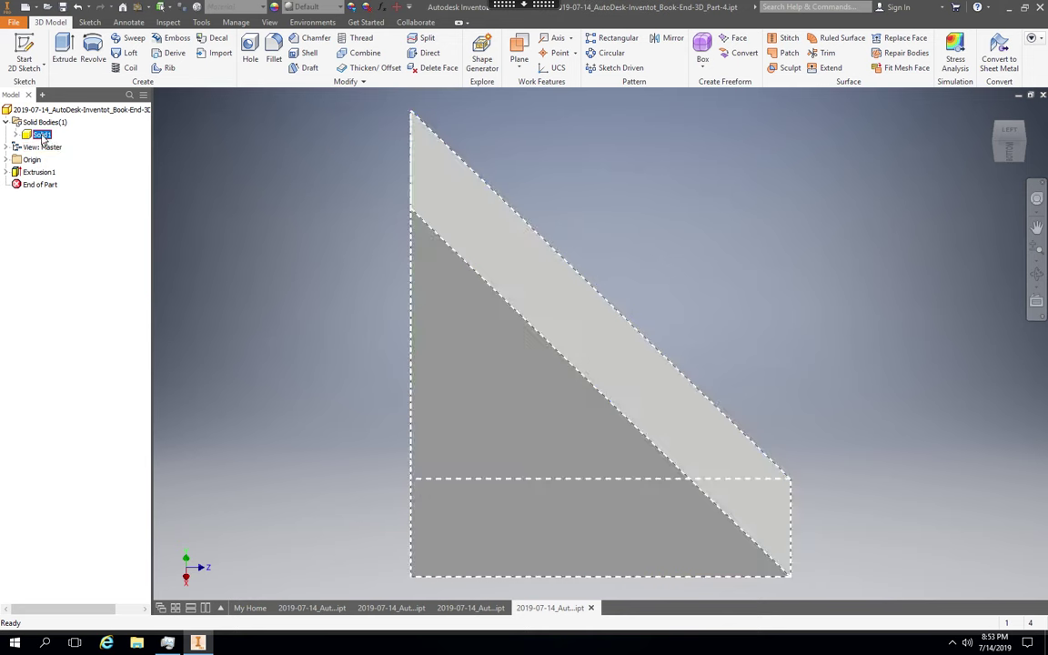
pyautogui.rightClick(42, 138)
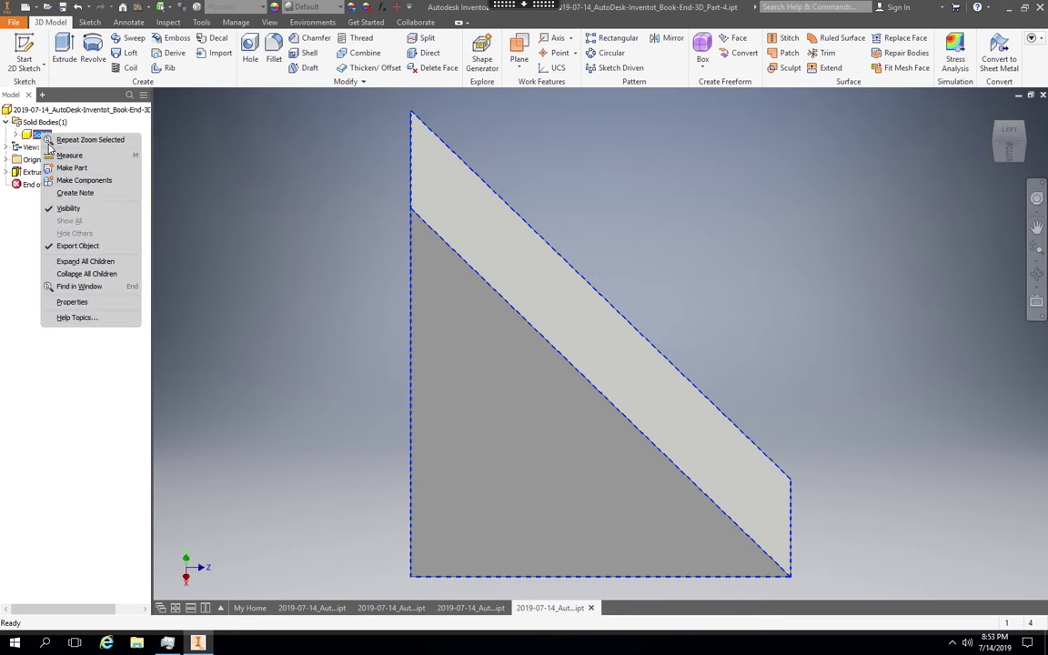
pyautogui.click(85, 302)
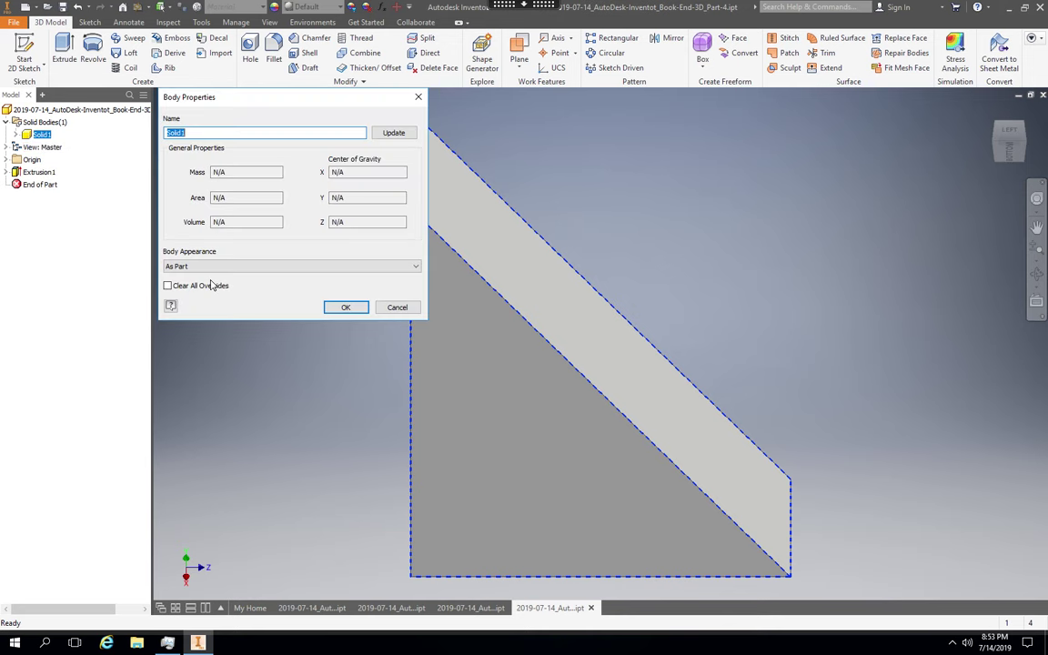
pyautogui.click(229, 266)
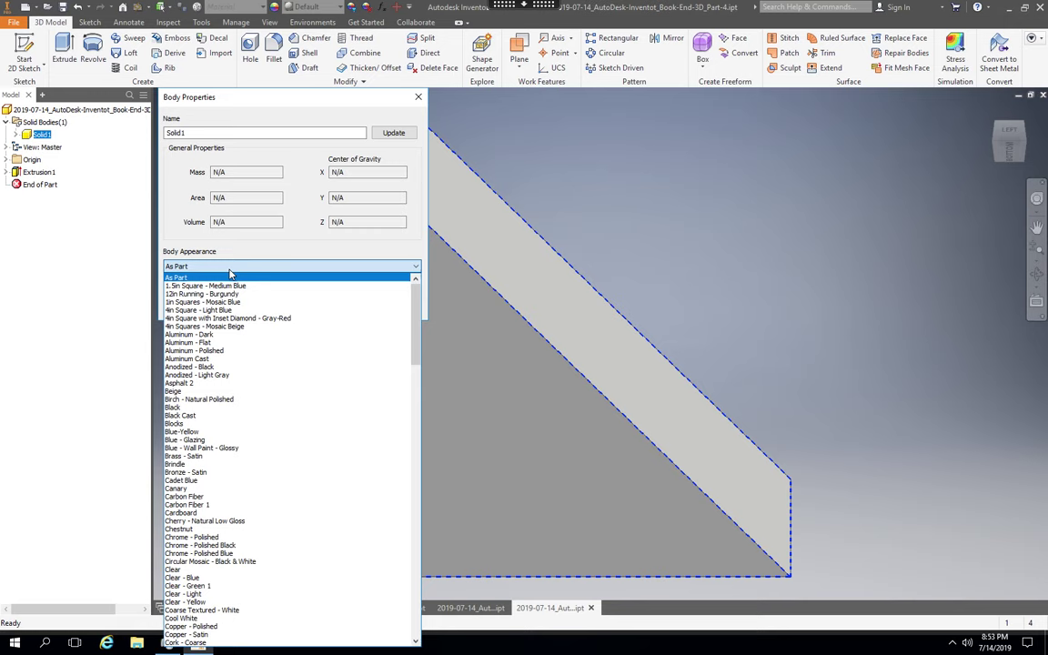
pyautogui.click(419, 627)
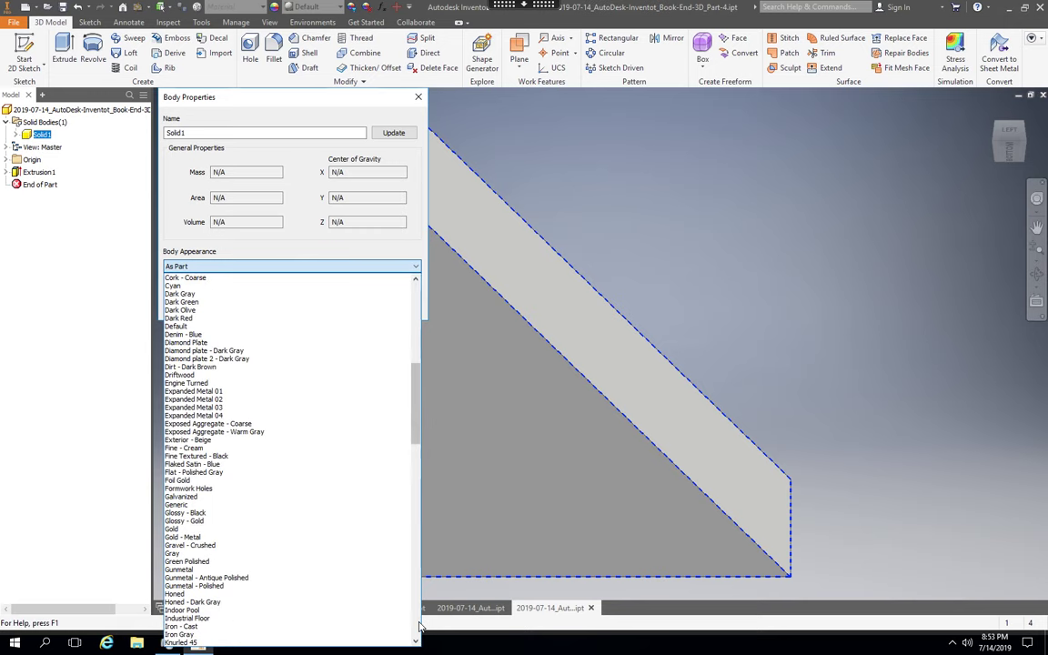
pyautogui.click(193, 319)
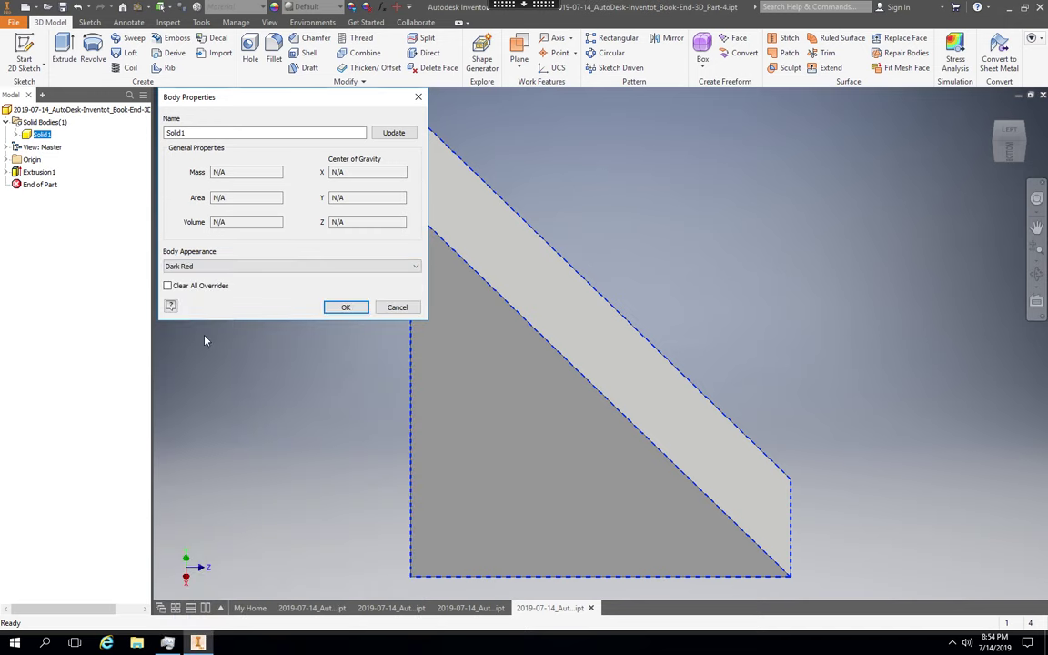
pyautogui.click(346, 308)
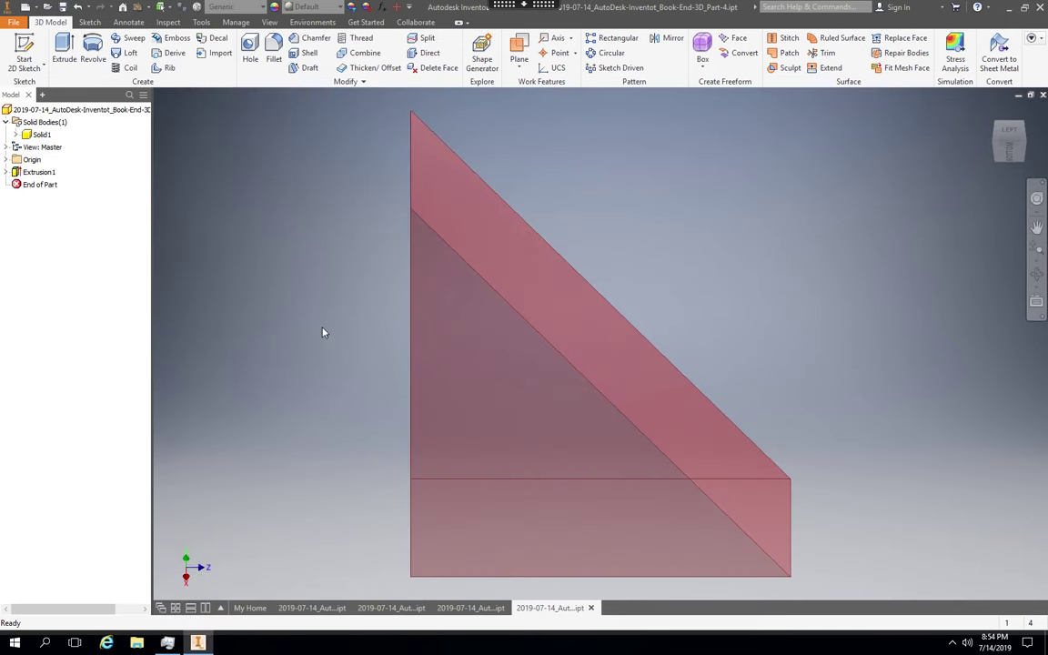
pyautogui.click(16, 24)
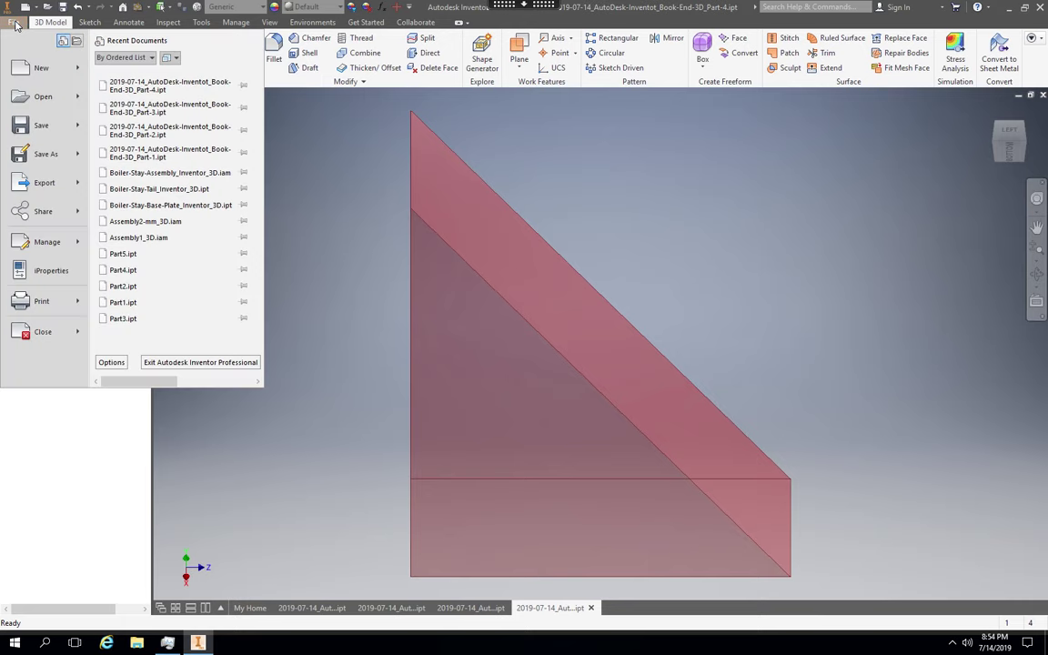
pyautogui.click(44, 127)
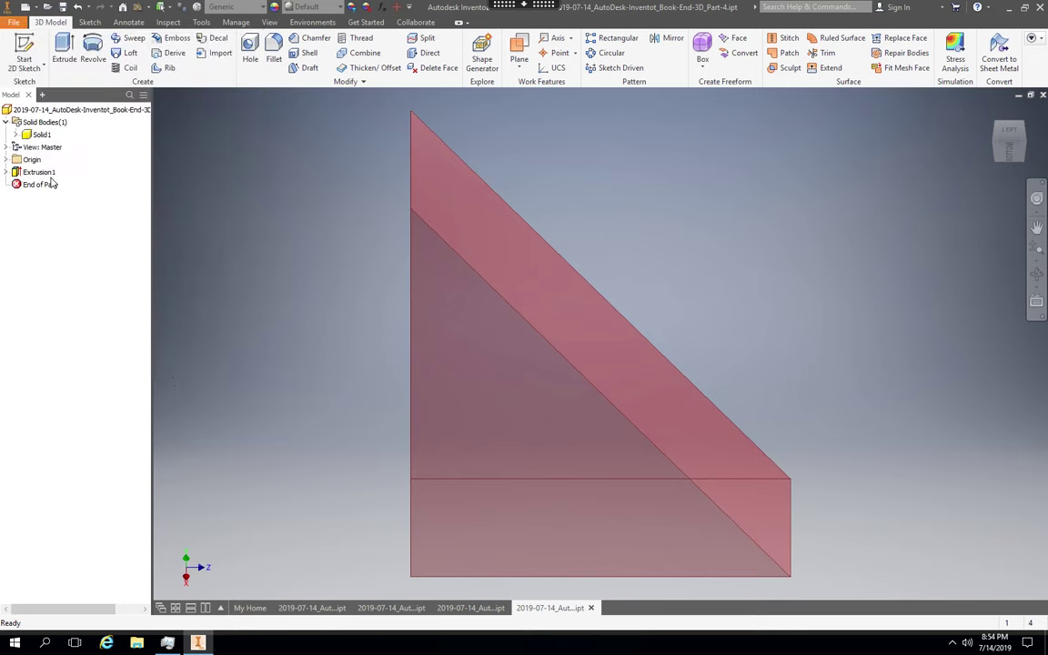
# - Switch to the open Book-End Part-2 file and set its solid's body appearance to Yellow
pyautogui.click(391, 609)
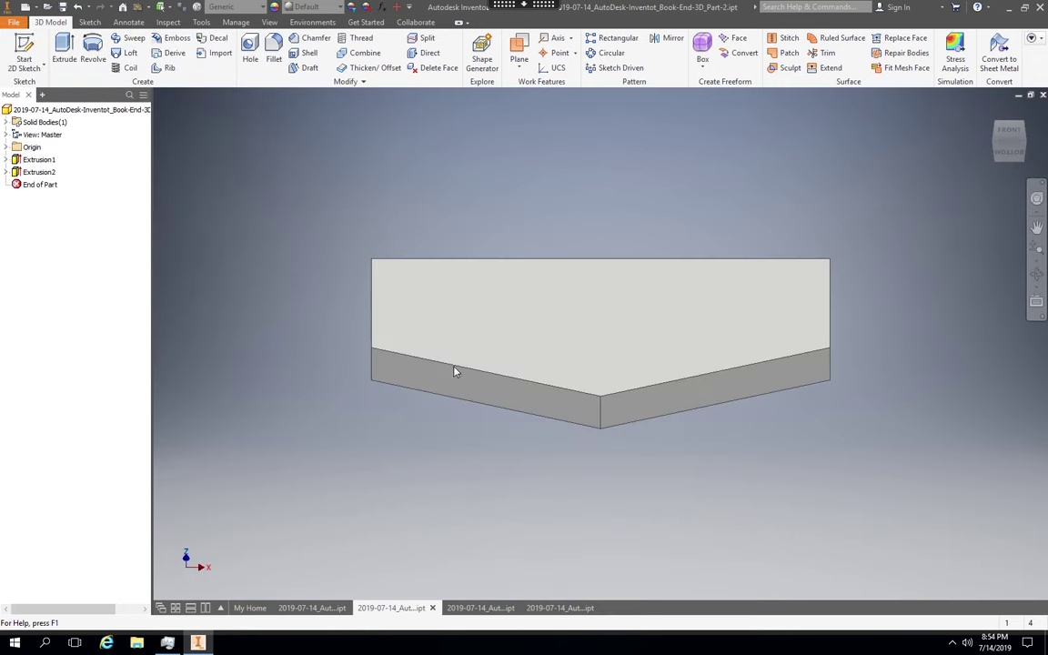
pyautogui.click(7, 122)
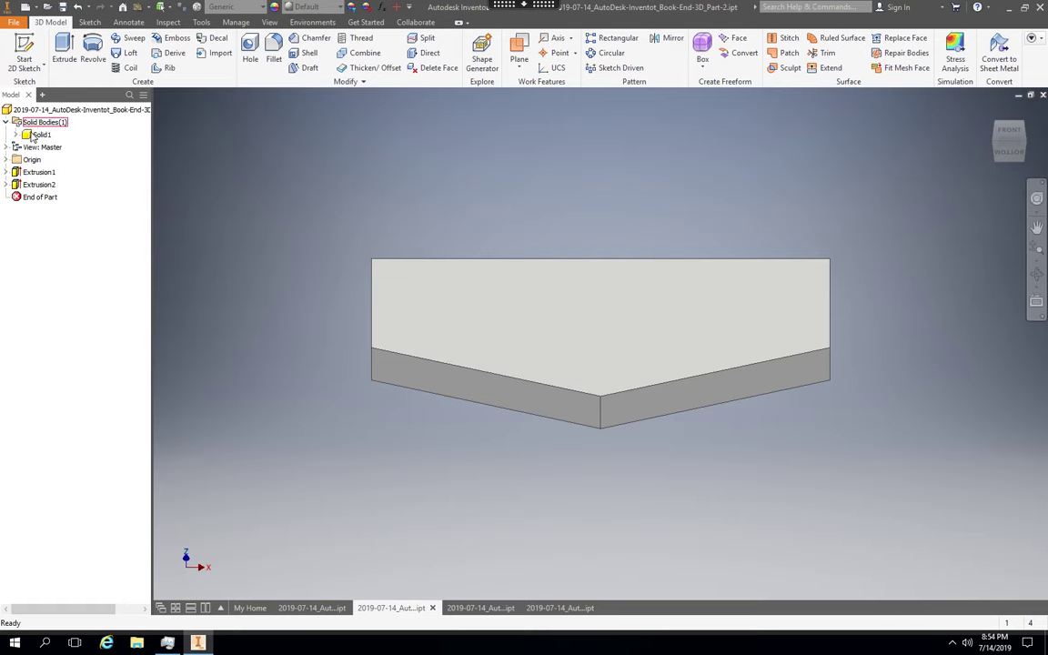
pyautogui.click(34, 135)
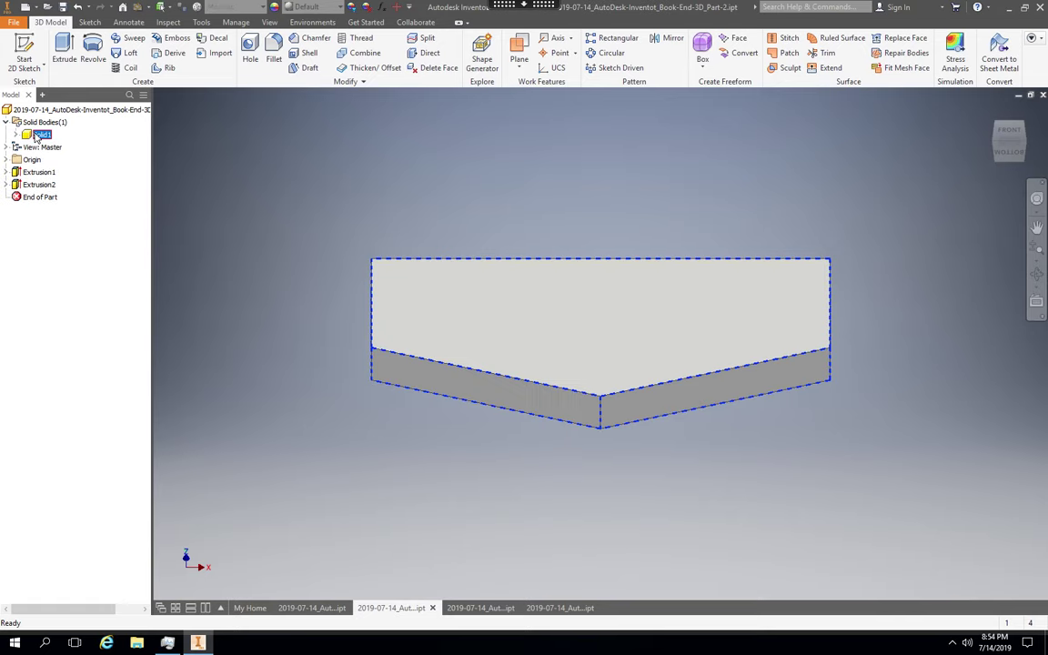
pyautogui.click(34, 136)
pyautogui.rightClick(29, 137)
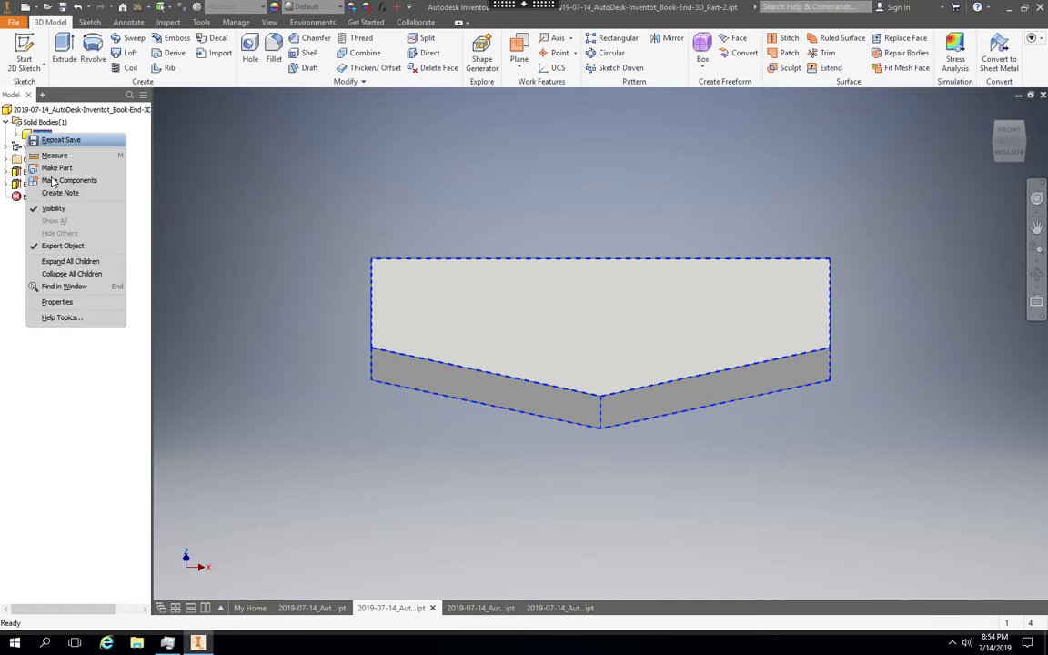
pyautogui.click(65, 301)
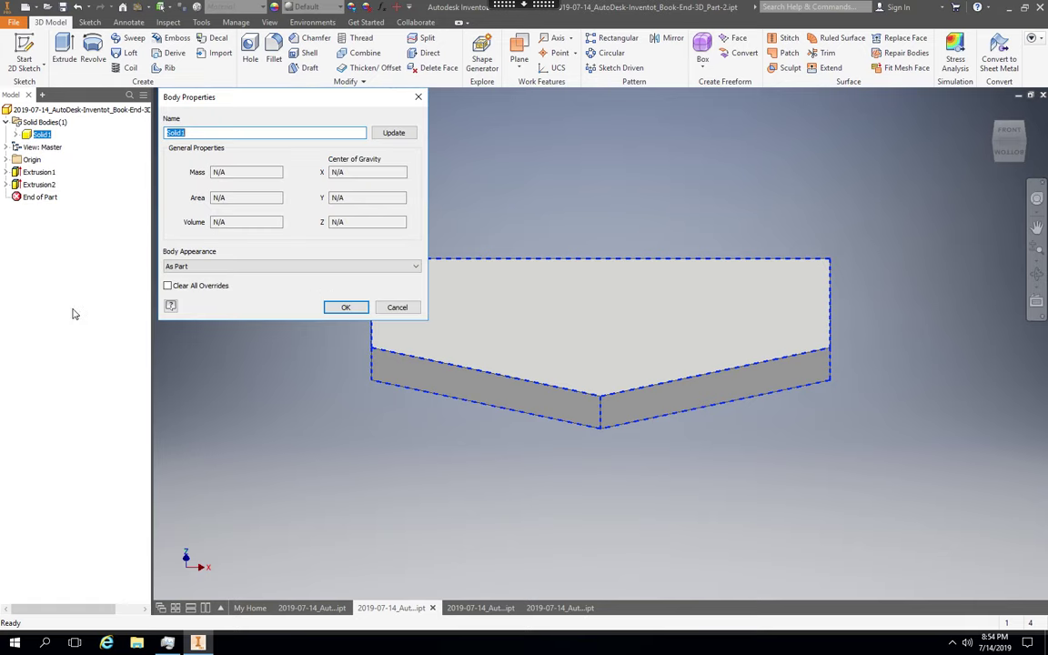
pyautogui.click(316, 266)
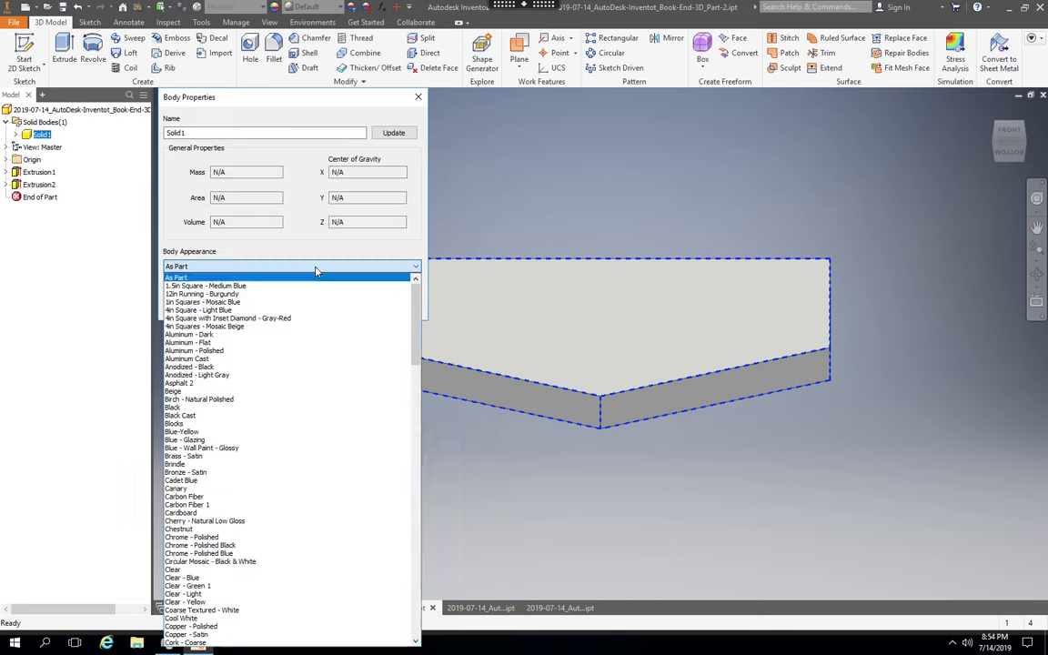
pyautogui.click(418, 609)
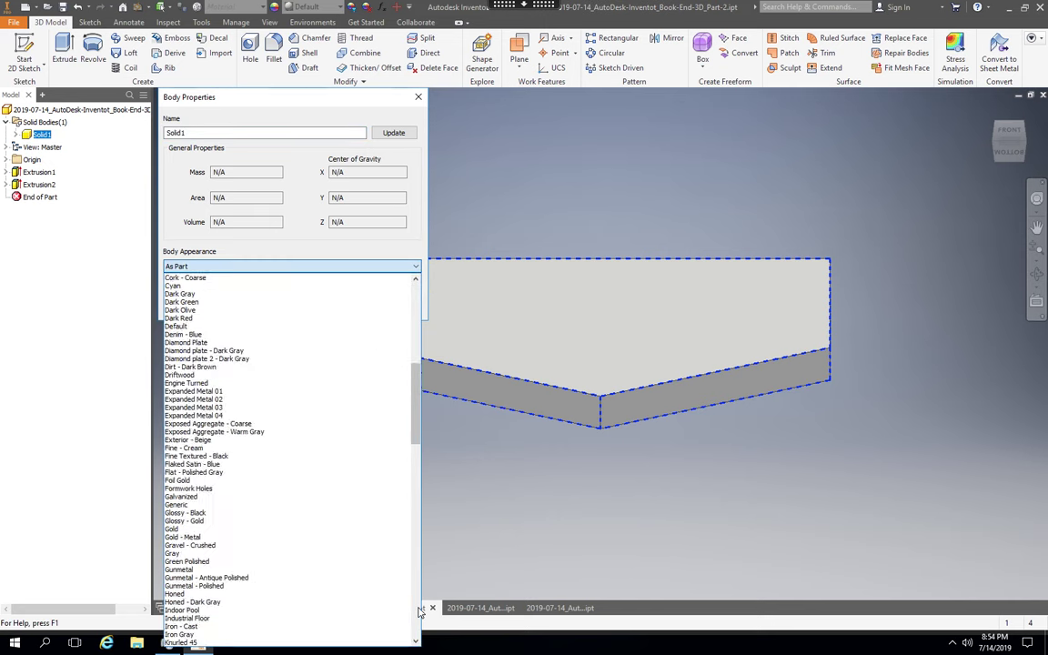
pyautogui.click(418, 609)
pyautogui.click(419, 609)
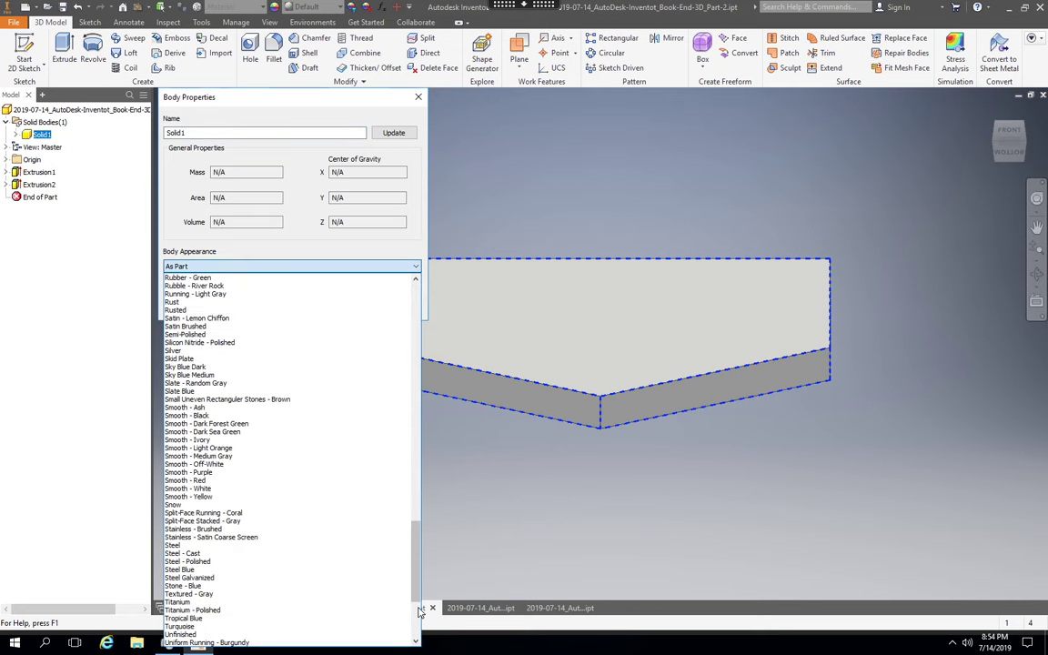
pyautogui.click(418, 609)
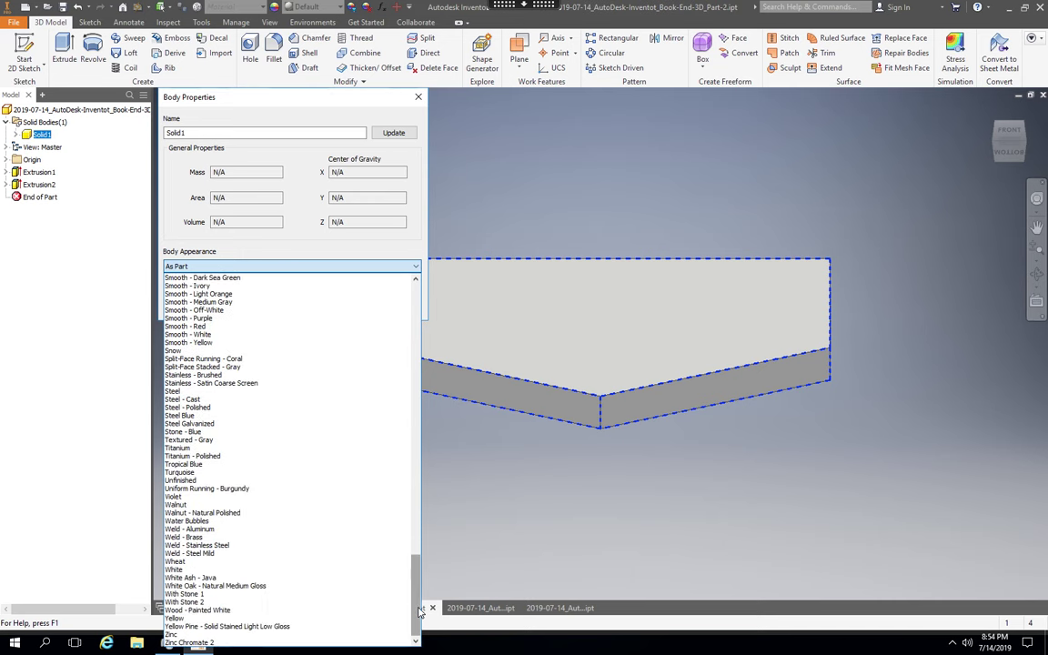
pyautogui.click(195, 620)
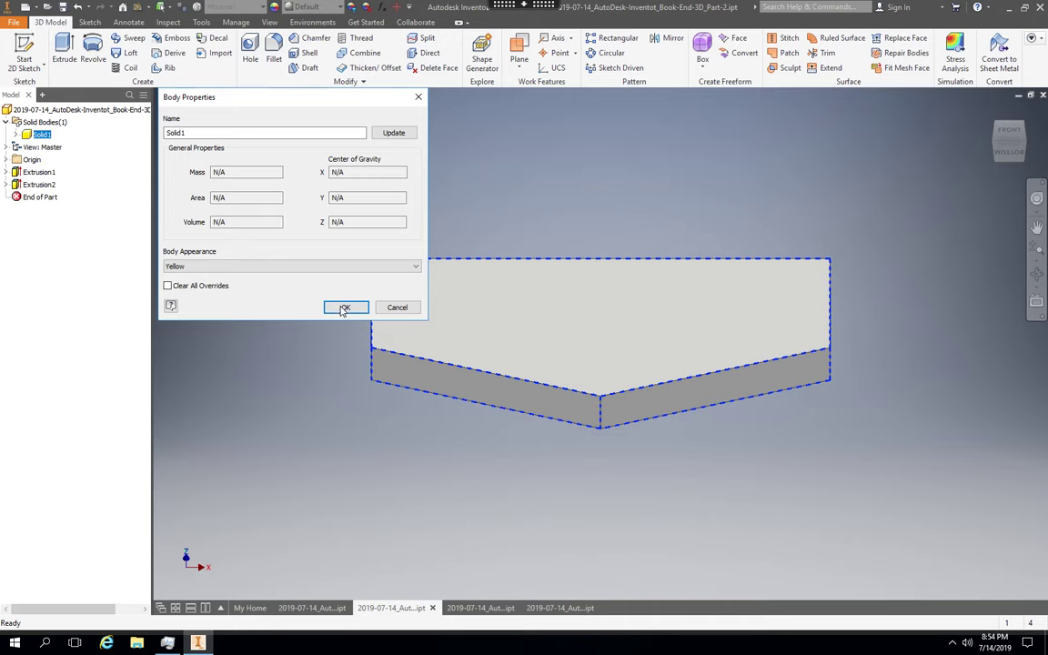
pyautogui.click(345, 307)
# - Save the recoloured Part-2 file
pyautogui.click(37, 109)
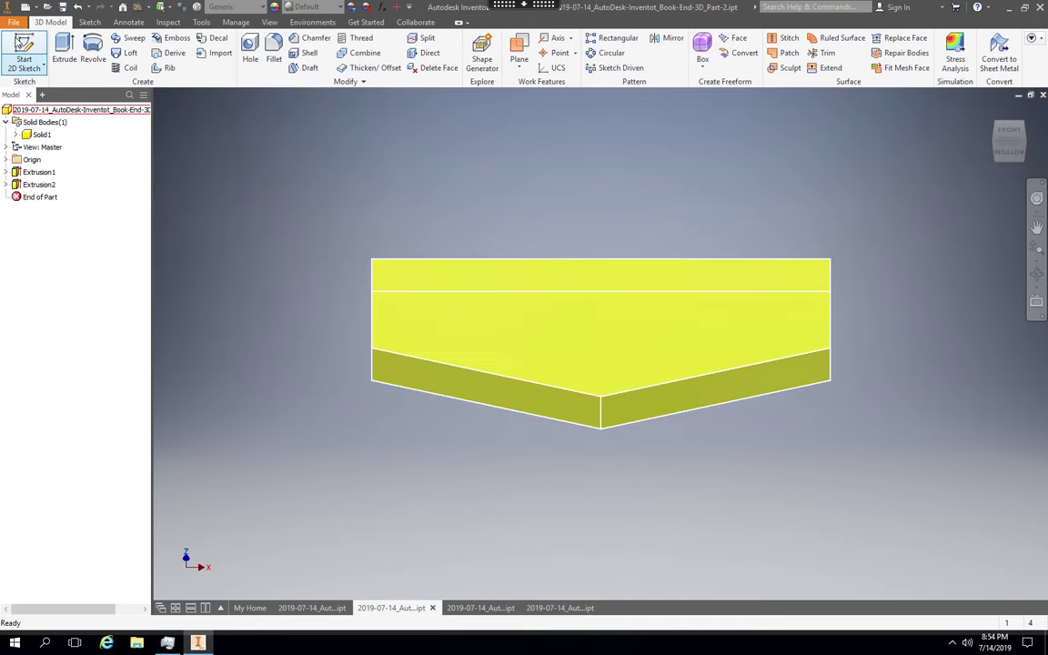
pyautogui.click(19, 23)
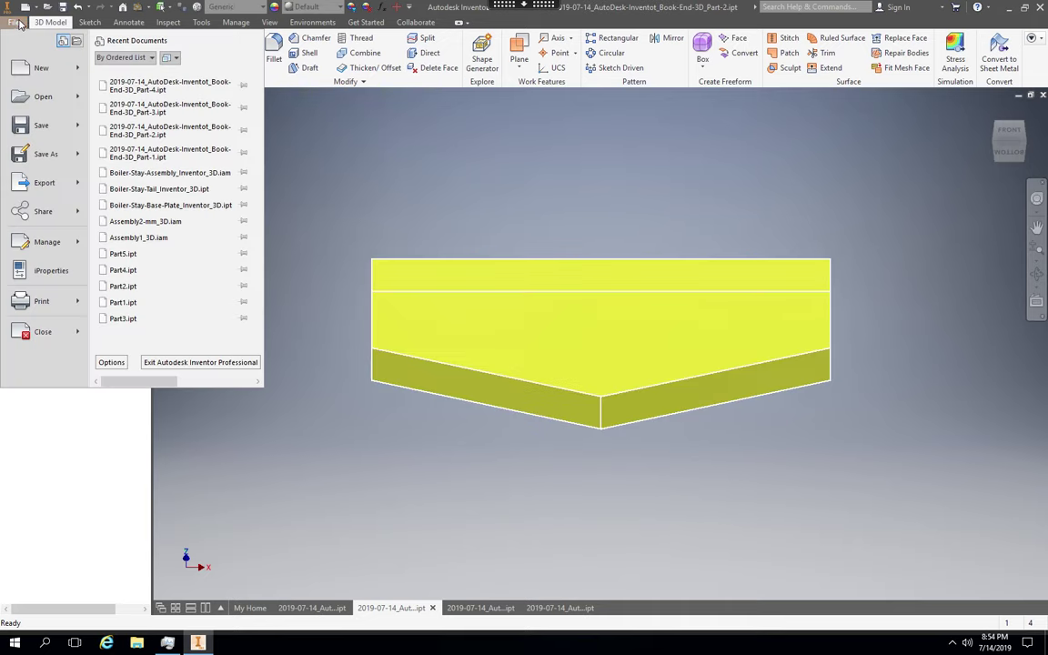
pyautogui.click(43, 125)
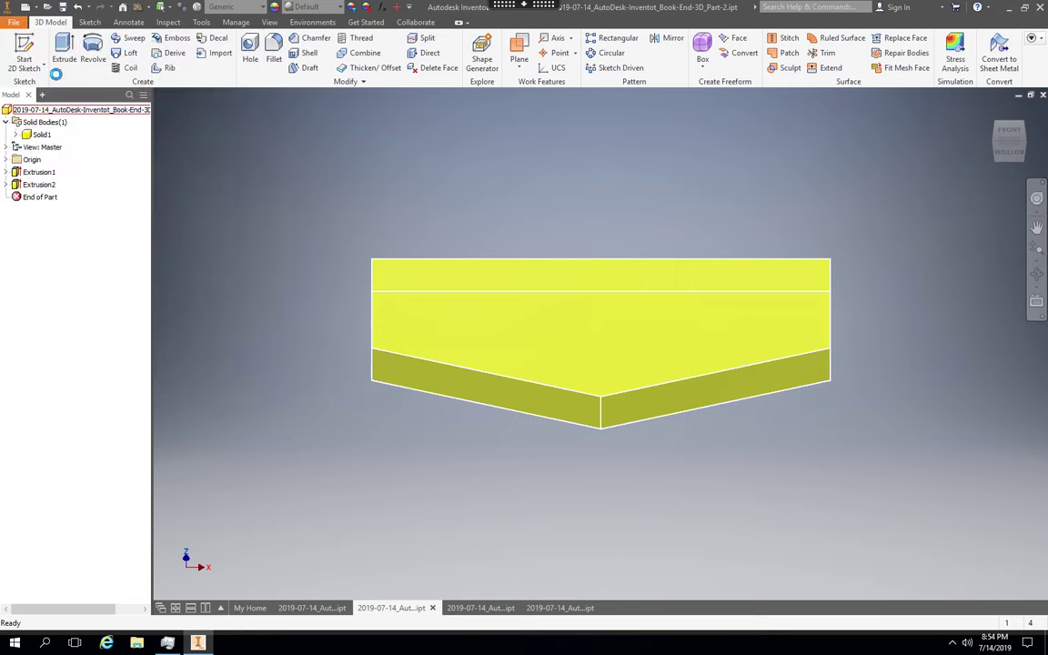
# - Create a new assembly file from the English Standard (in).iam template
pyautogui.click(15, 24)
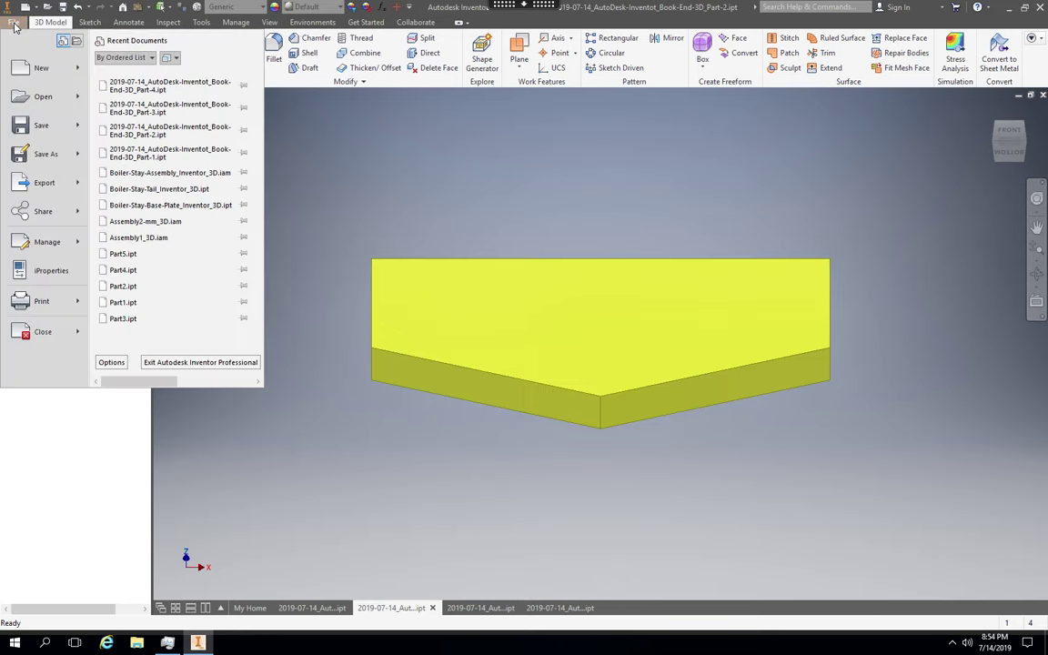
pyautogui.click(42, 69)
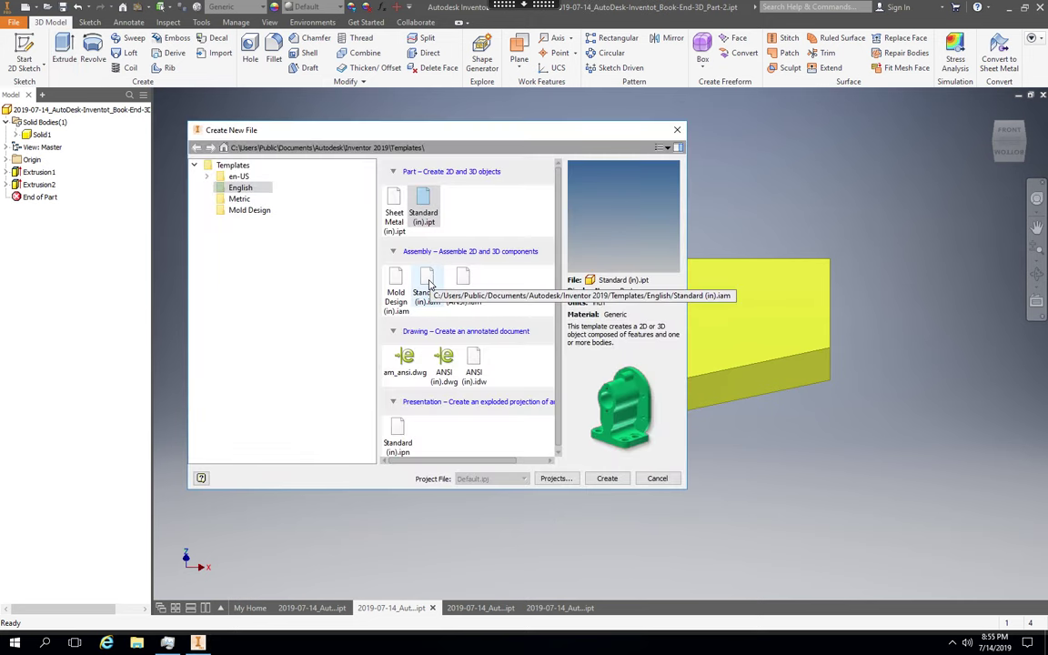
pyautogui.doubleClick(429, 285)
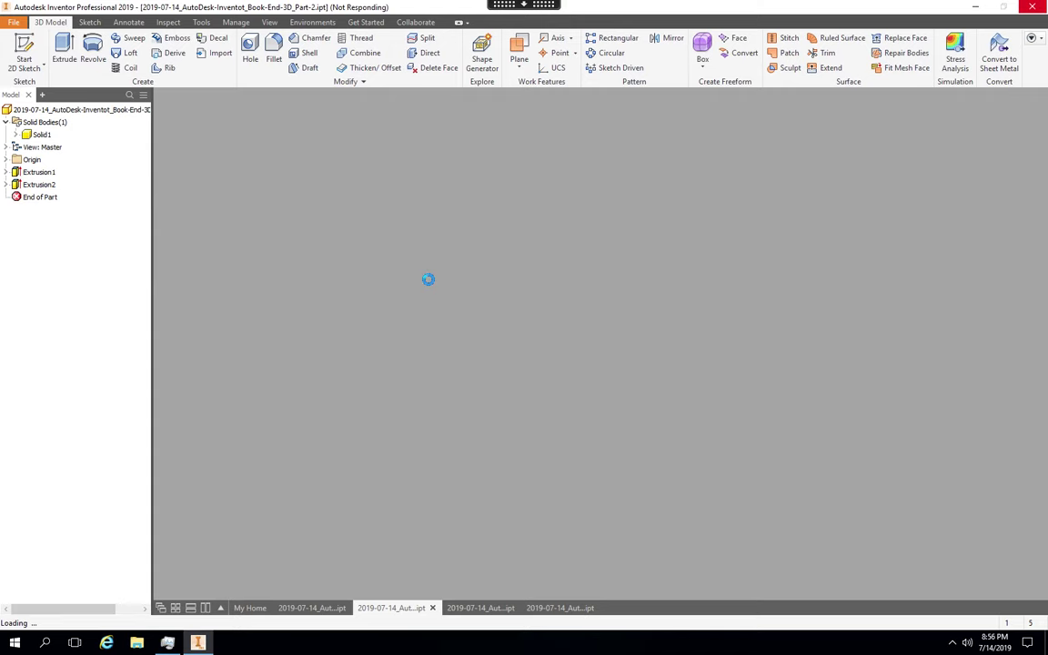
pyautogui.click(169, 644)
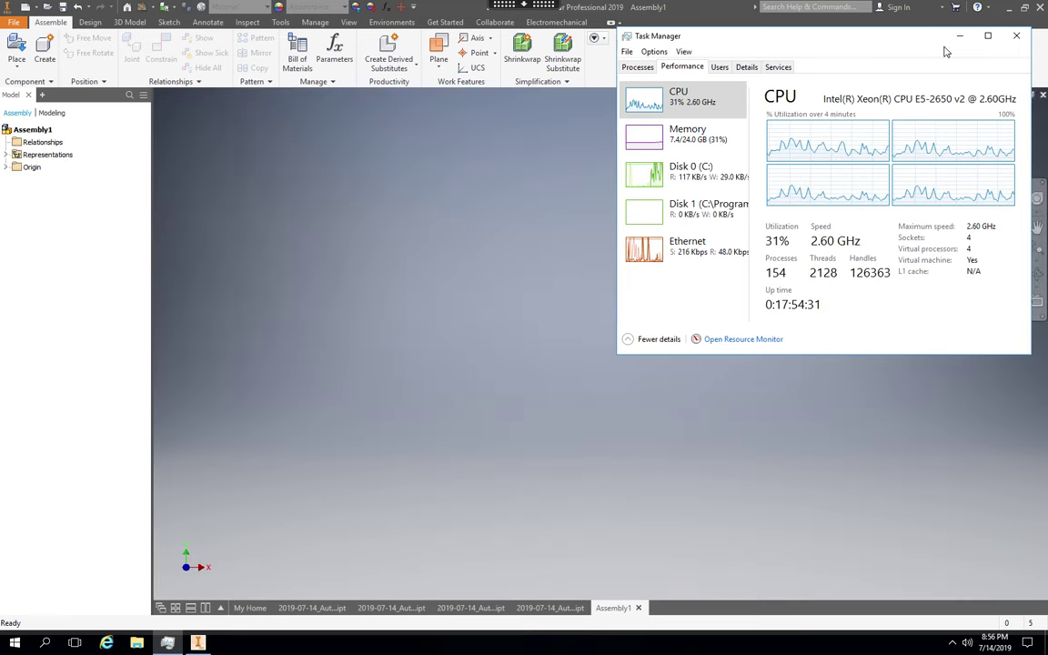
pyautogui.click(400, 140)
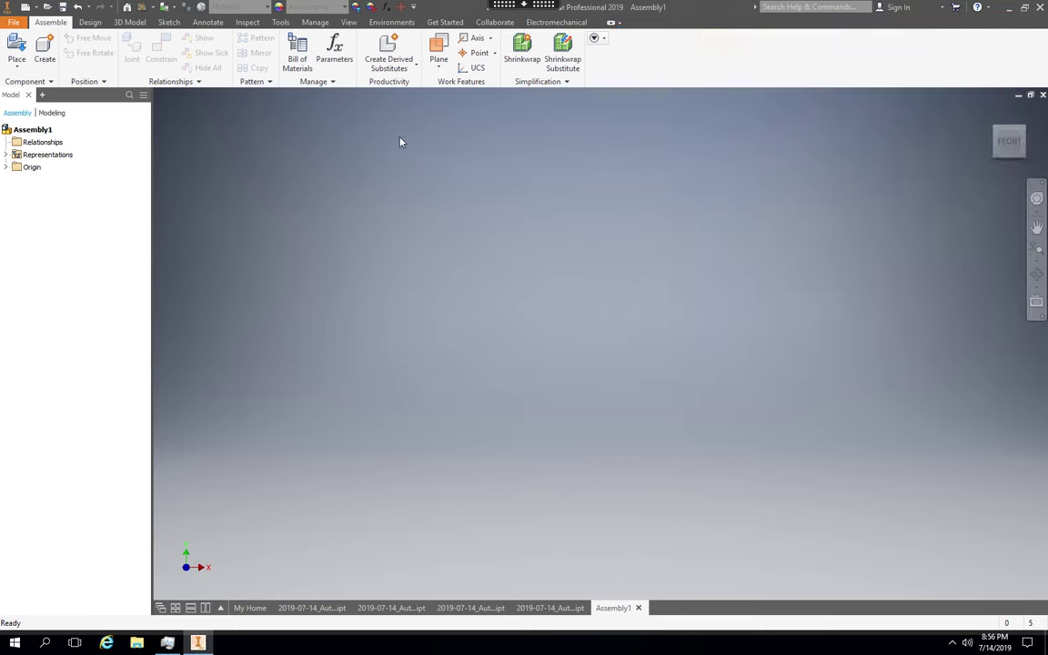
# - Place one copy each of Book-End Part-4, Part-3 and Part-2 together in the new assembly
pyautogui.click(21, 65)
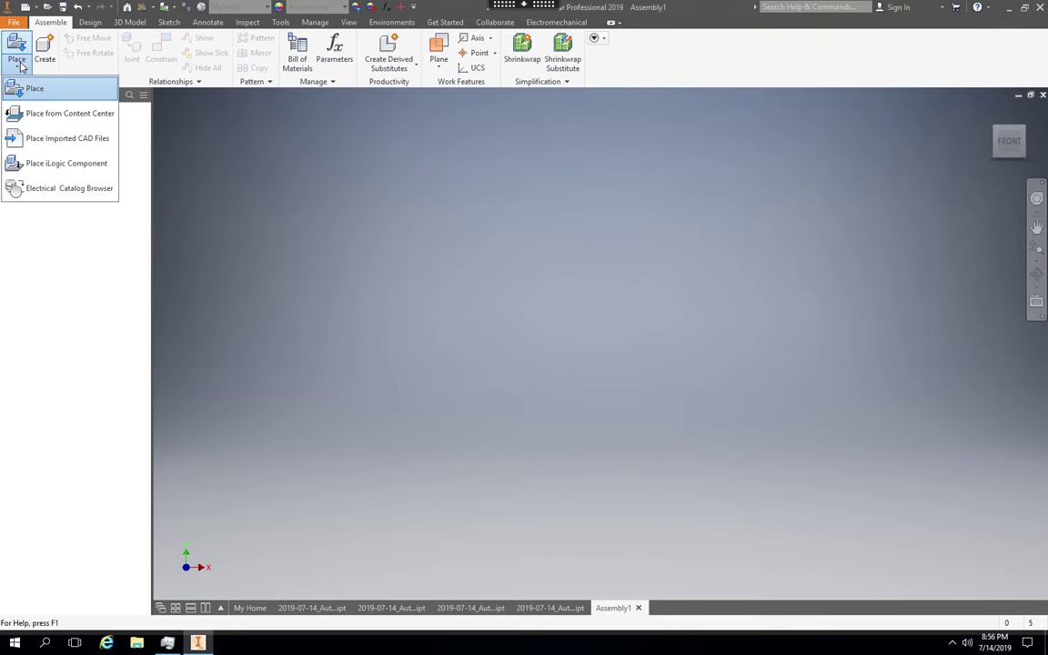
pyautogui.click(62, 94)
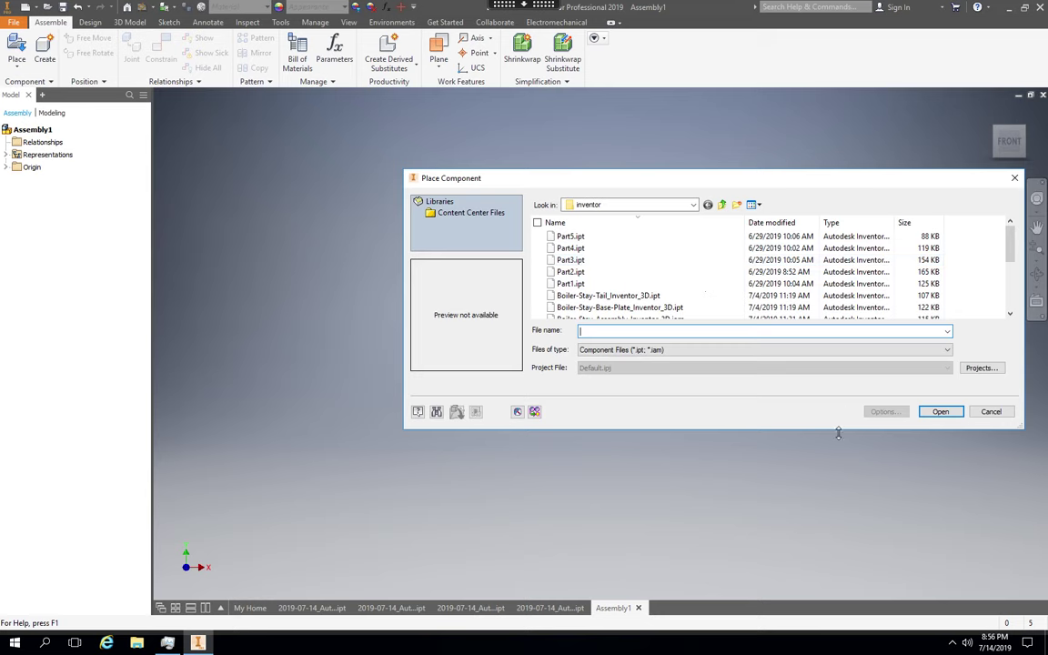
pyautogui.moveTo(838, 433); pyautogui.dragTo(828, 545)
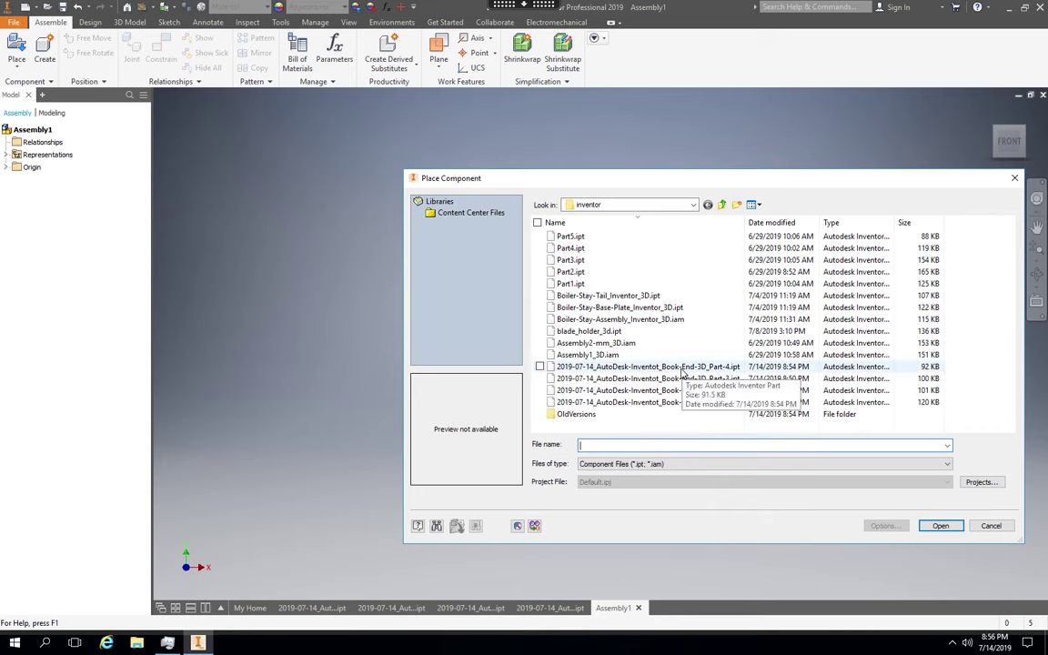
pyautogui.click(681, 369)
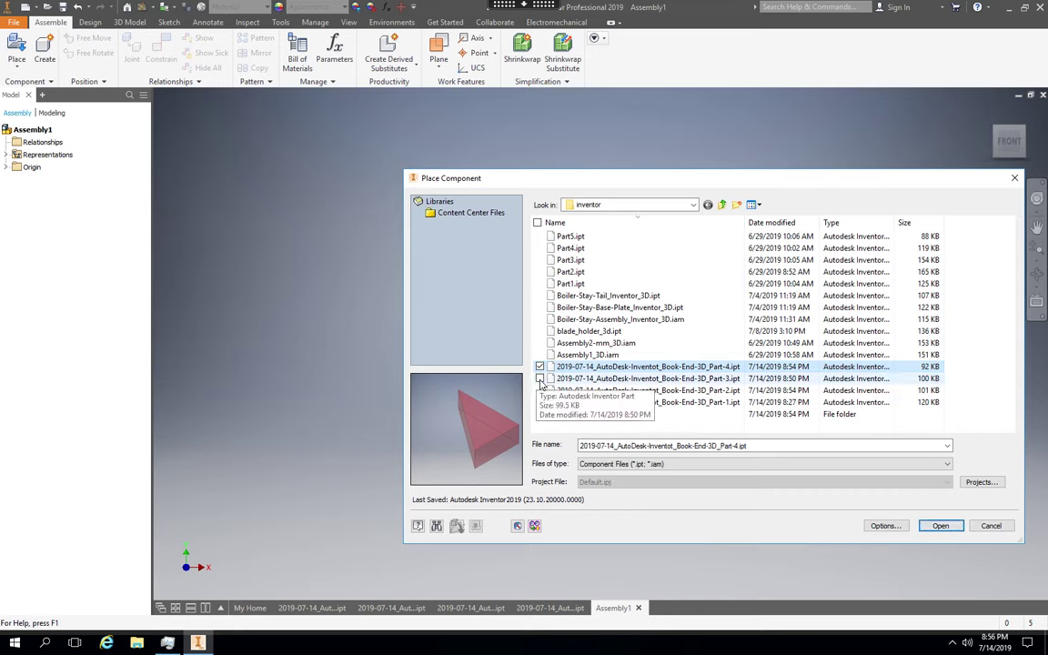
pyautogui.click(539, 379)
pyautogui.click(540, 390)
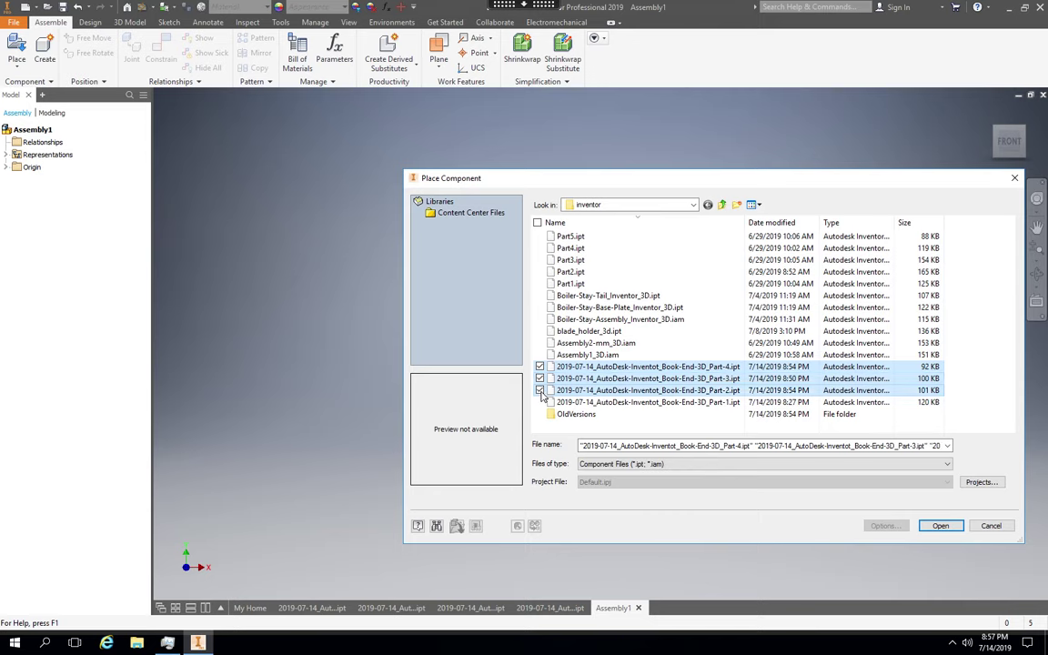
pyautogui.click(941, 526)
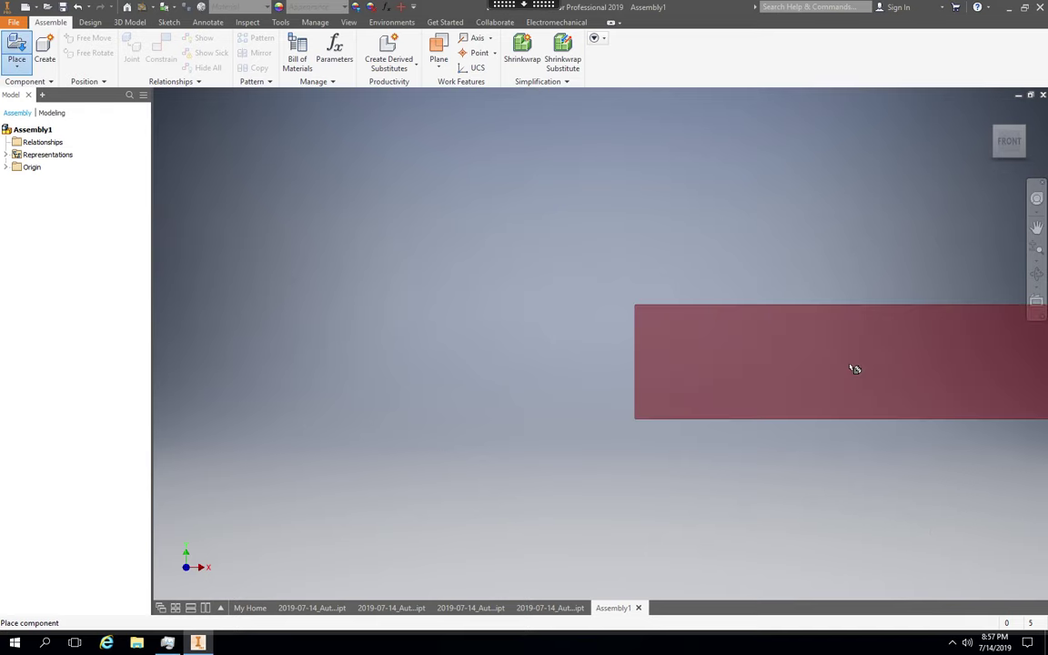
pyautogui.scroll(-3, 814, 389)
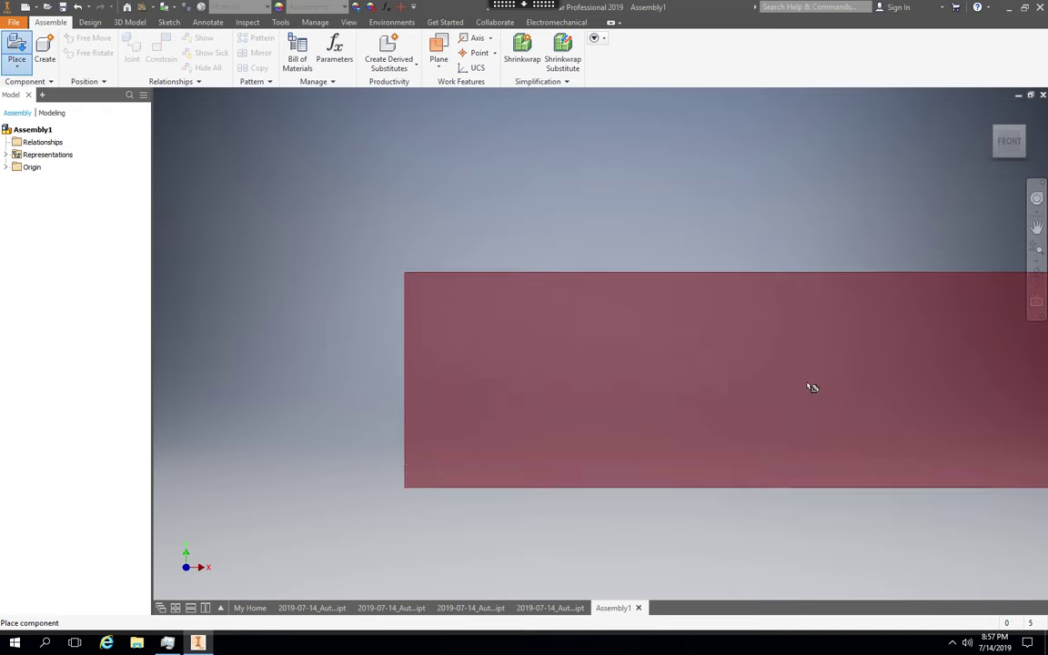
pyautogui.scroll(-5, 812, 387)
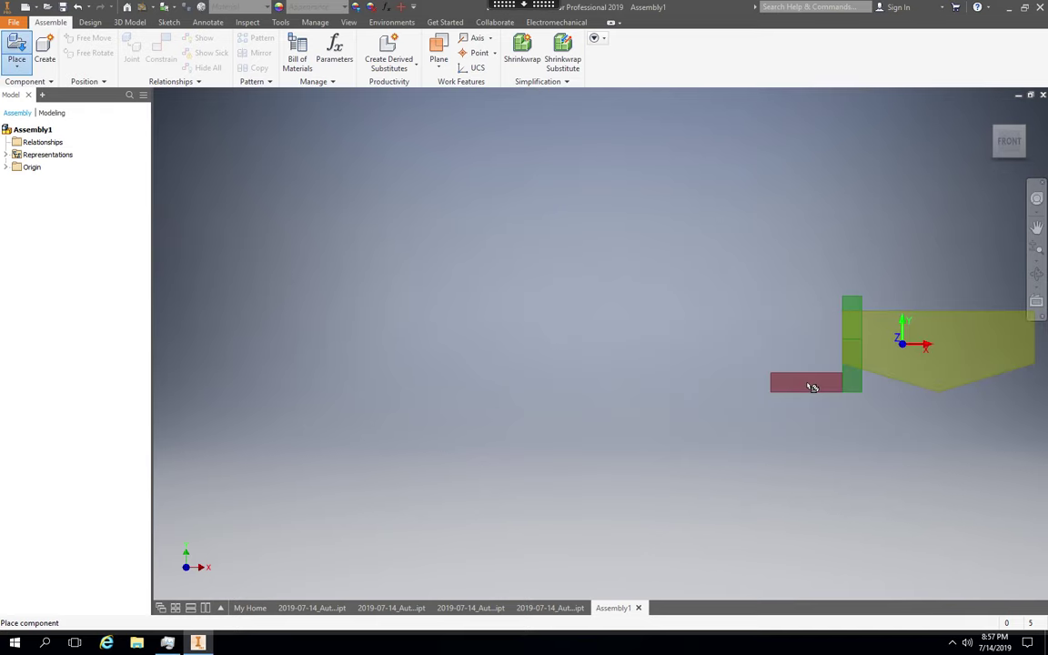
pyautogui.moveTo(711, 363); pyautogui.dragTo(349, 270, button='middle')
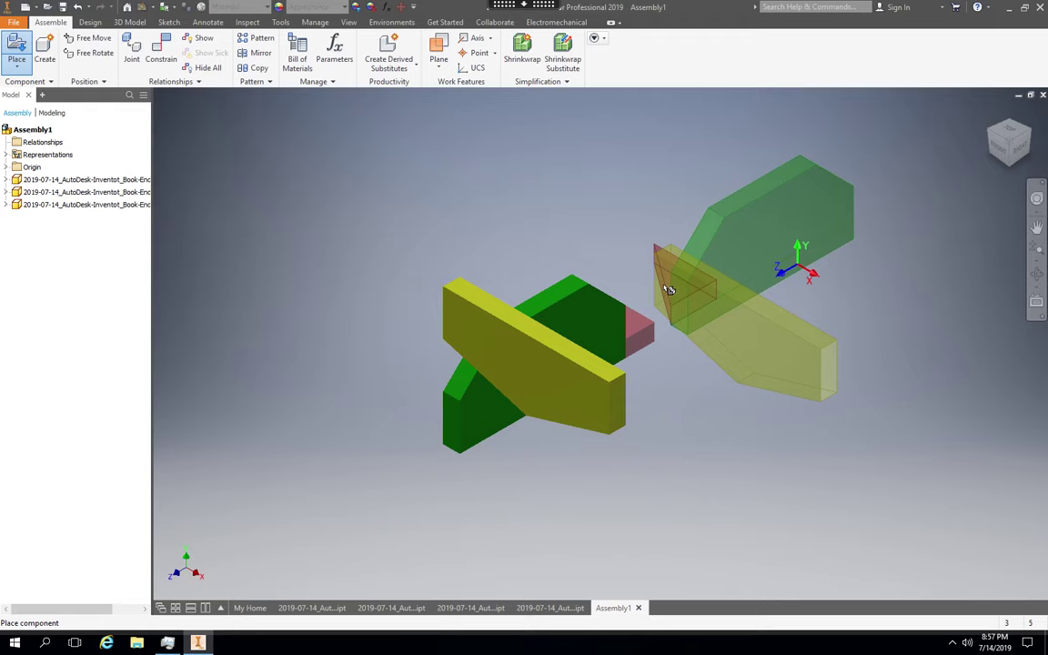
pyautogui.press('Escape')
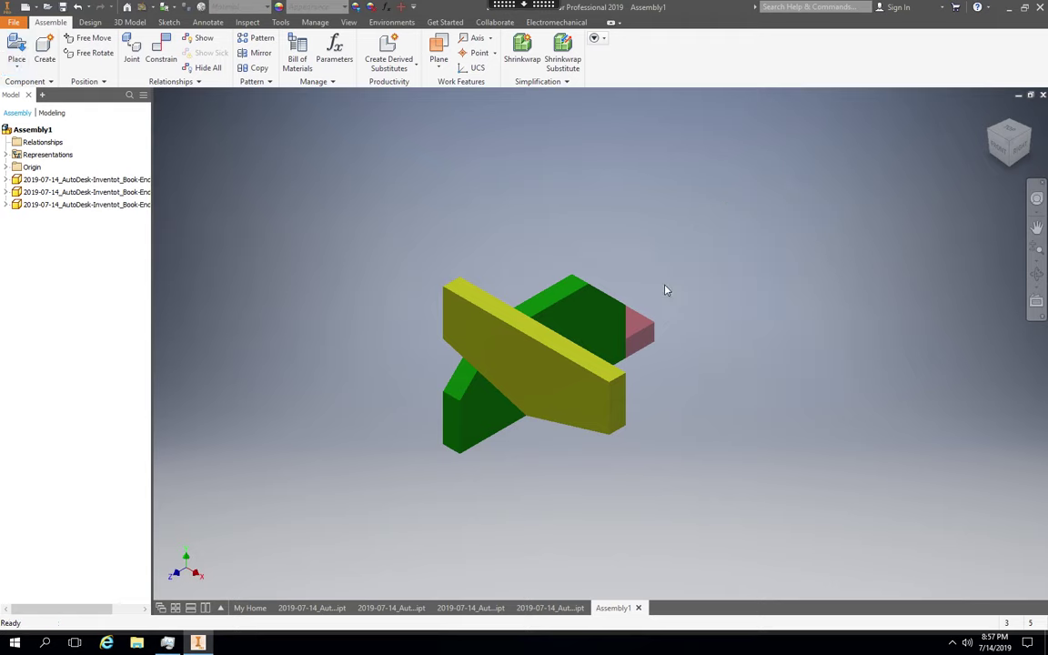
# - Place a second copy of Book-End Part-4, the dark red wedge, beside the other components
pyautogui.click(17, 65)
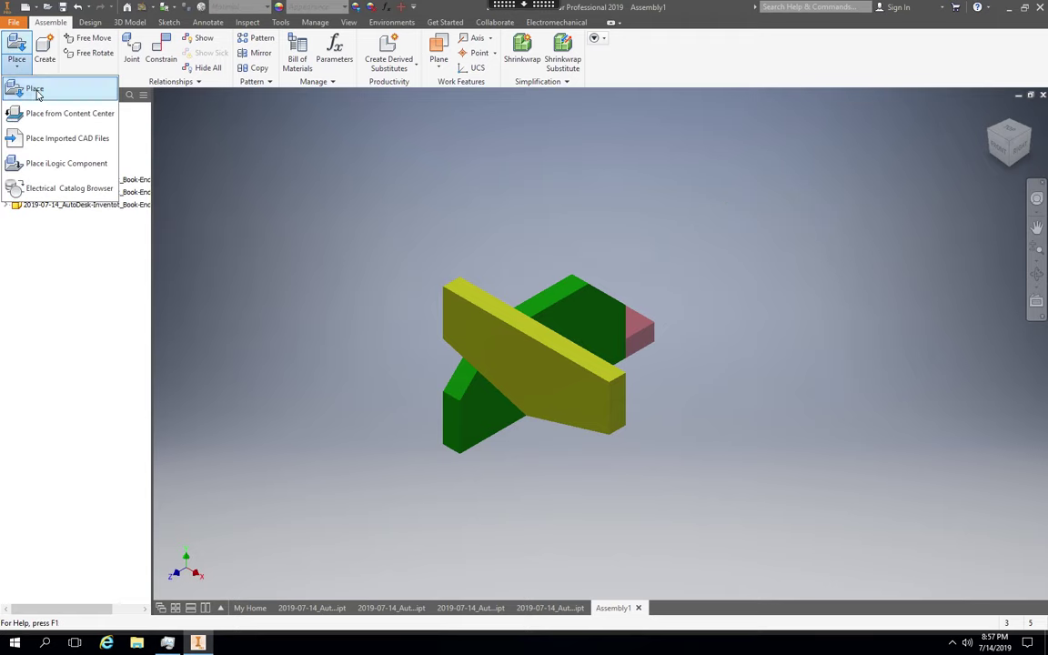
pyautogui.click(35, 82)
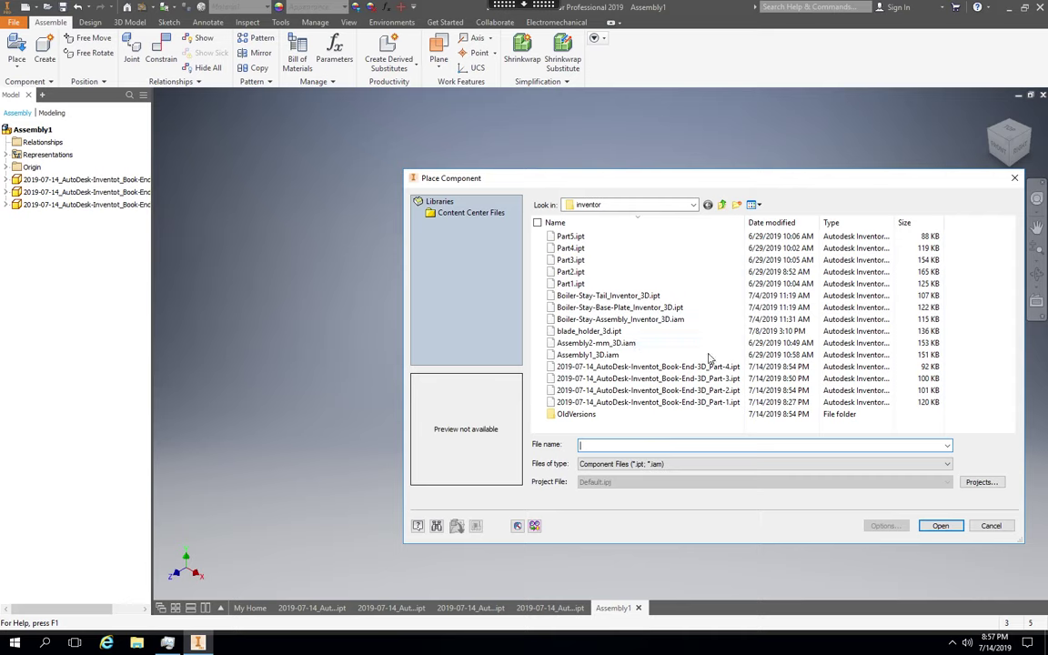
pyautogui.click(718, 367)
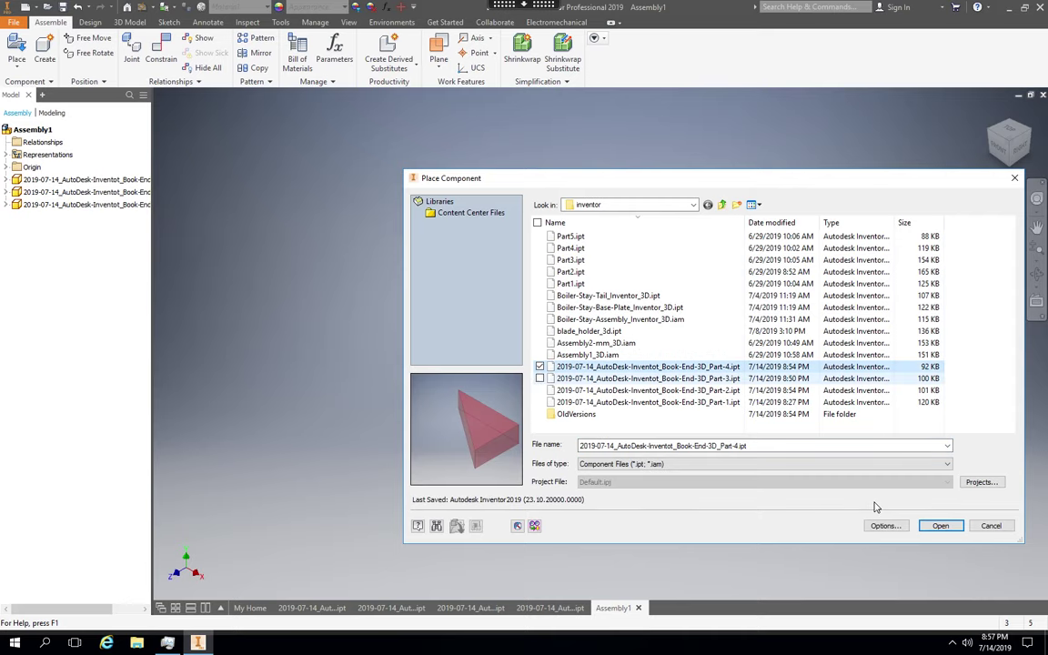
pyautogui.click(940, 526)
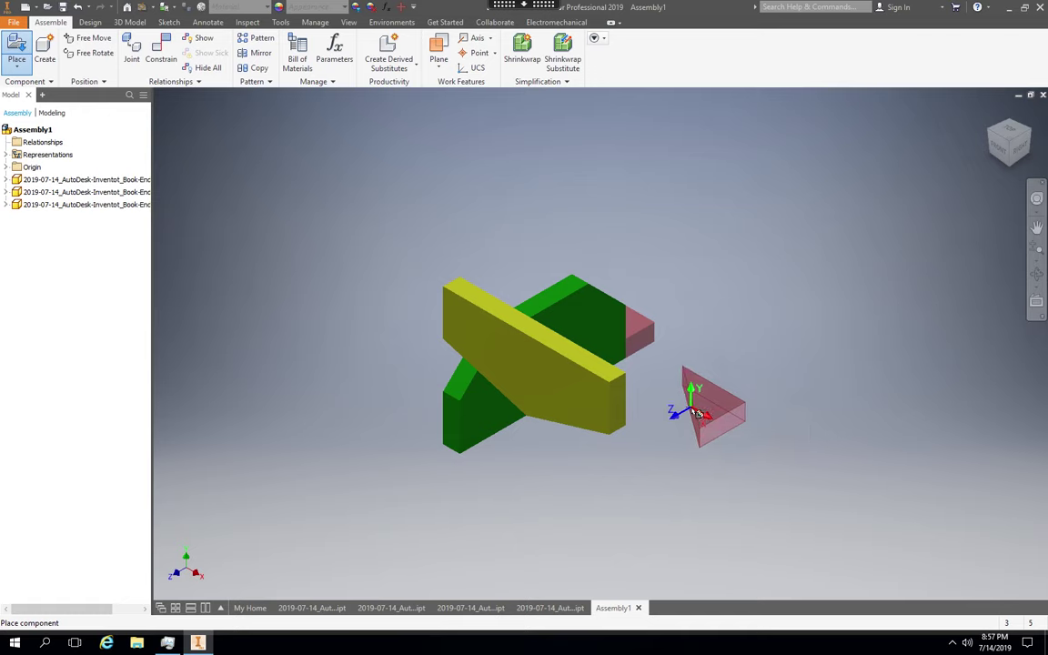
pyautogui.click(697, 416)
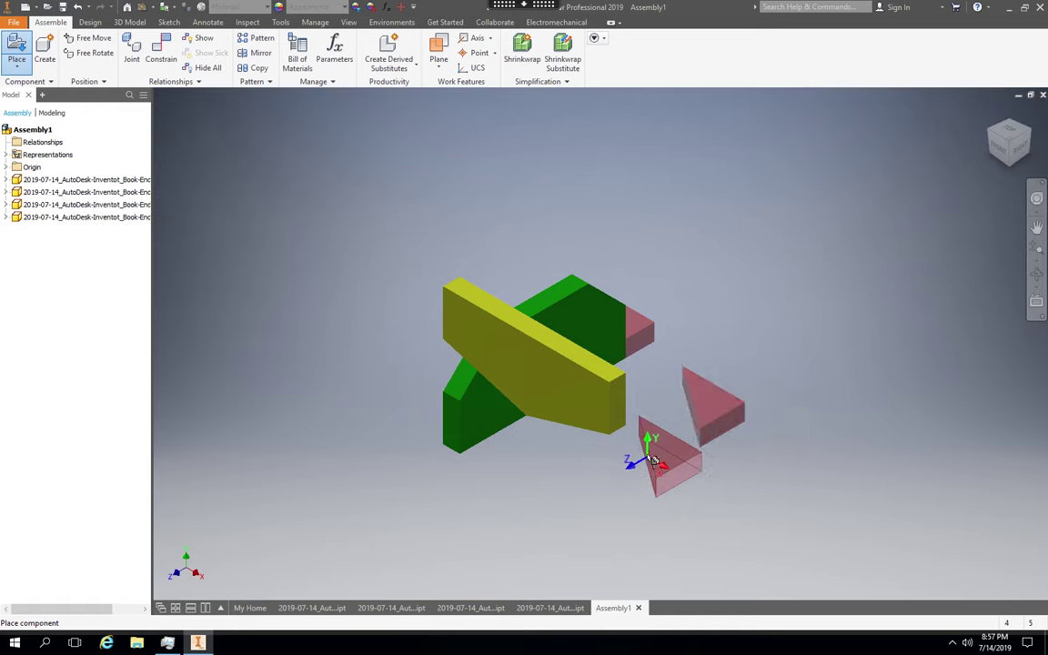
pyautogui.press('Escape')
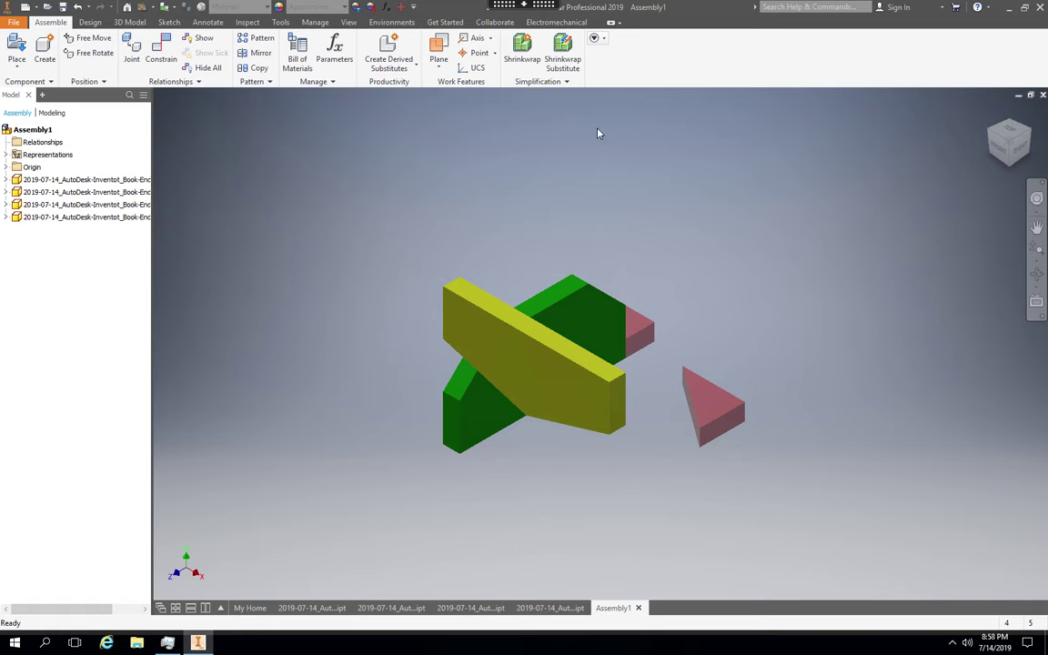
pyautogui.click(315, 22)
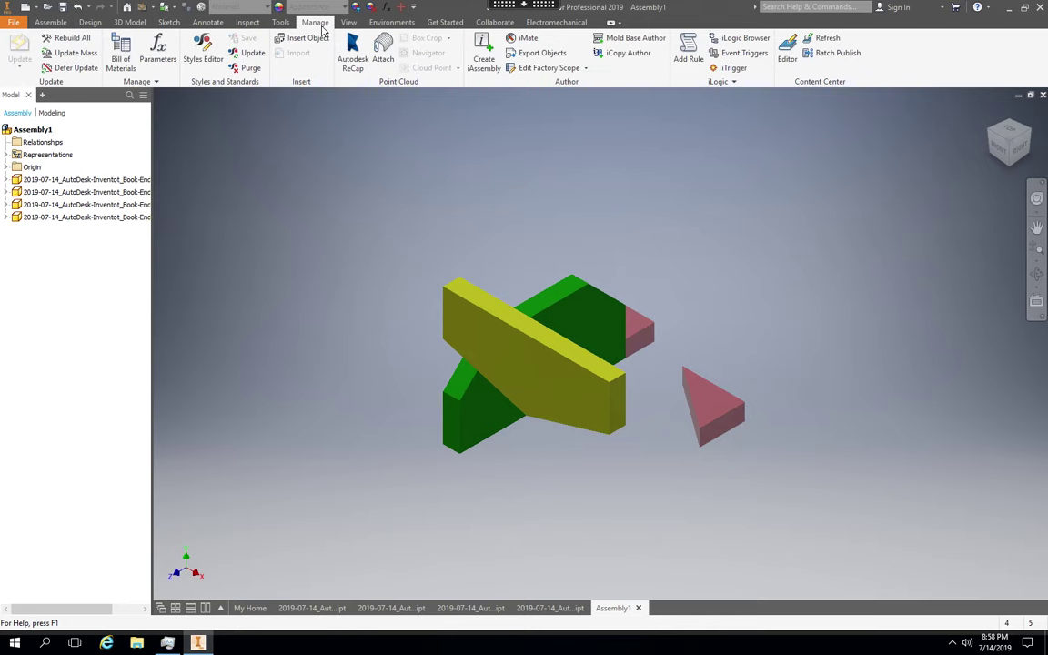
pyautogui.click(132, 23)
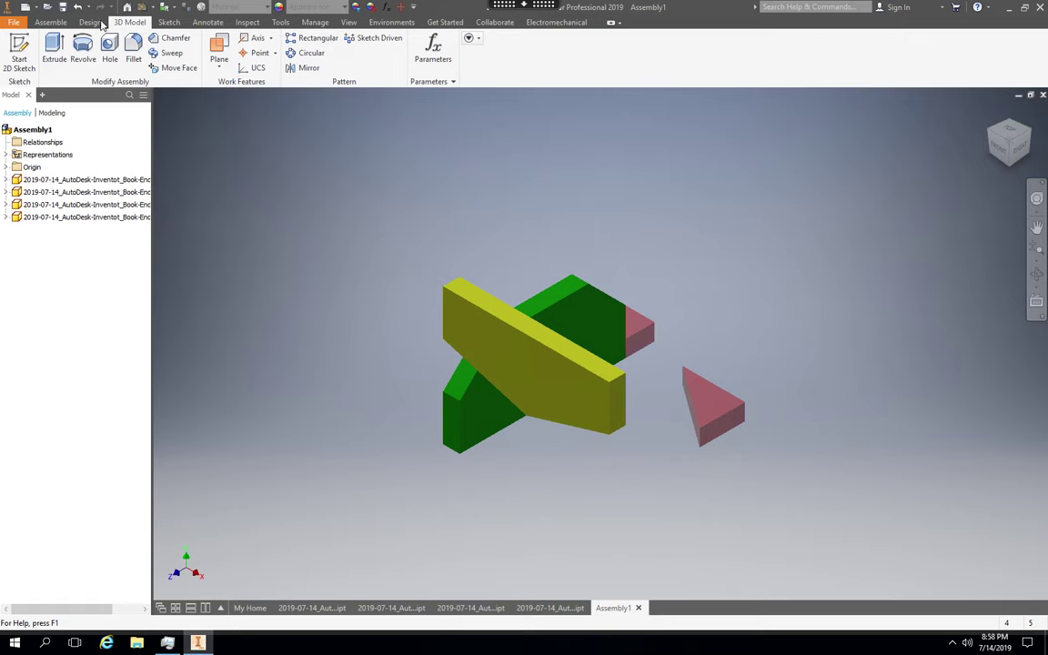
pyautogui.click(44, 26)
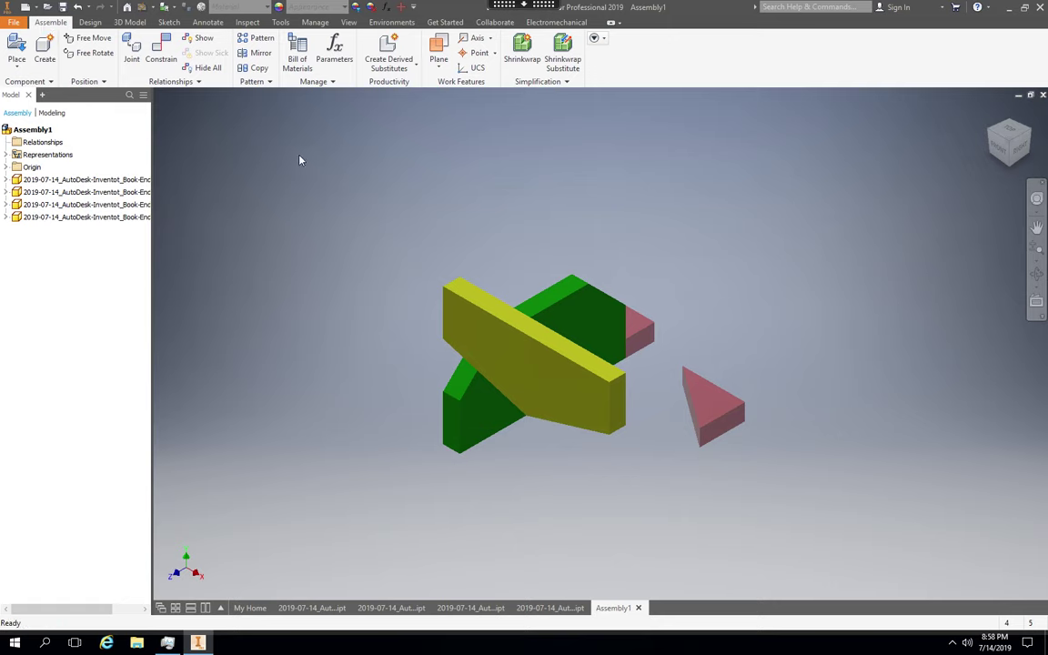
# - Mate the long straight edge face of the green plate to the broad face of the yellow plate with a 0.000 in offset
pyautogui.click(162, 56)
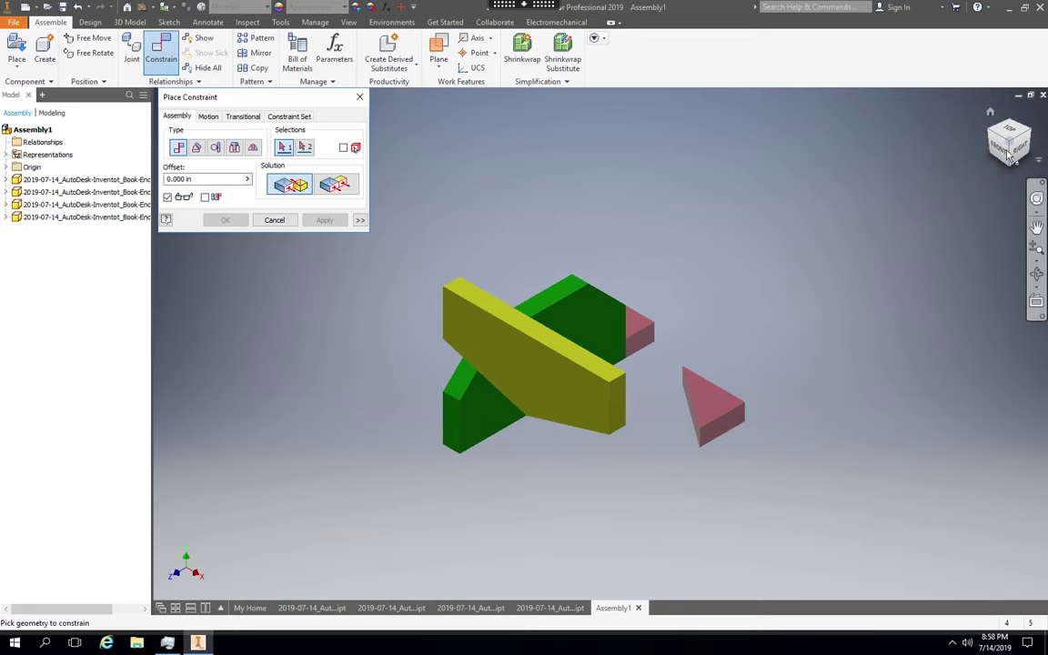
pyautogui.moveTo(600, 343)
pyautogui.keyDown('shift'); pyautogui.mouseDown(button='middle')
pyautogui.moveTo(310, 364)
pyautogui.moveTo(346, 300)
pyautogui.moveTo(382, 327)
pyautogui.moveTo(363, 356)
pyautogui.moveTo(387, 410)
pyautogui.moveTo(418, 382)
pyautogui.moveTo(446, 328)
pyautogui.mouseUp(button='middle'); pyautogui.keyUp('shift')
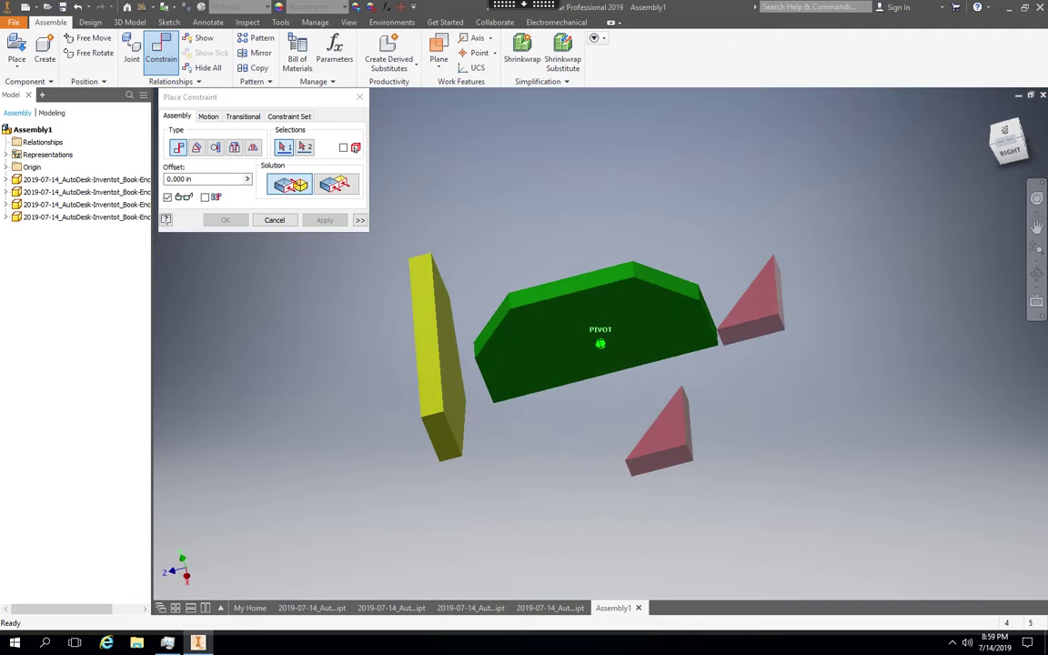
pyautogui.keyDown('shift'); pyautogui.moveTo(445, 328); pyautogui.dragTo(527, 227, button='middle'); pyautogui.keyUp('shift')
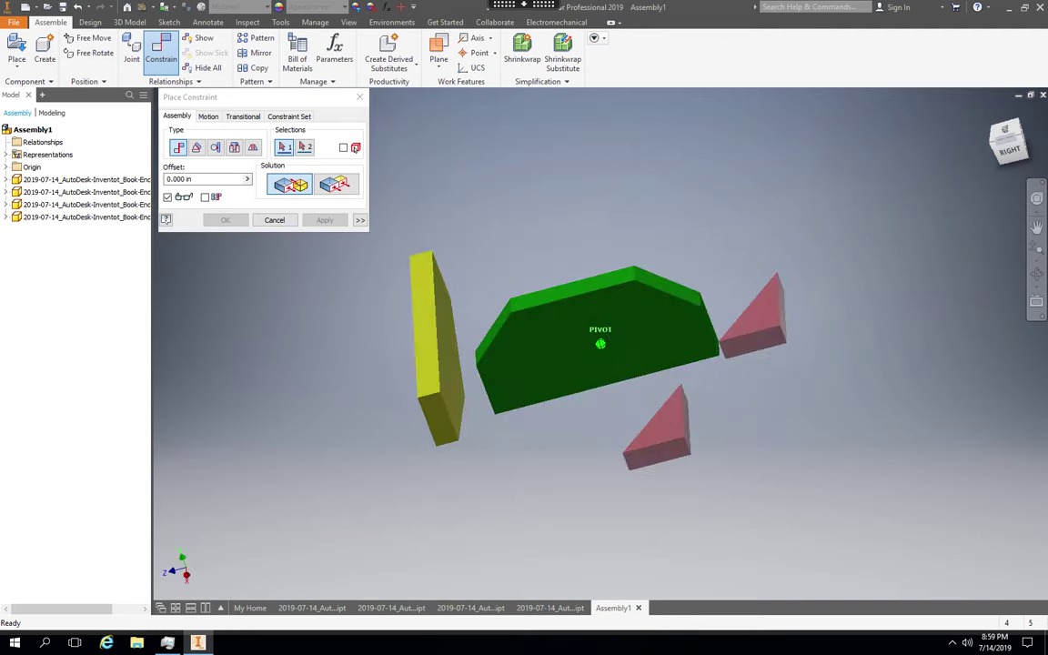
pyautogui.click(1004, 130)
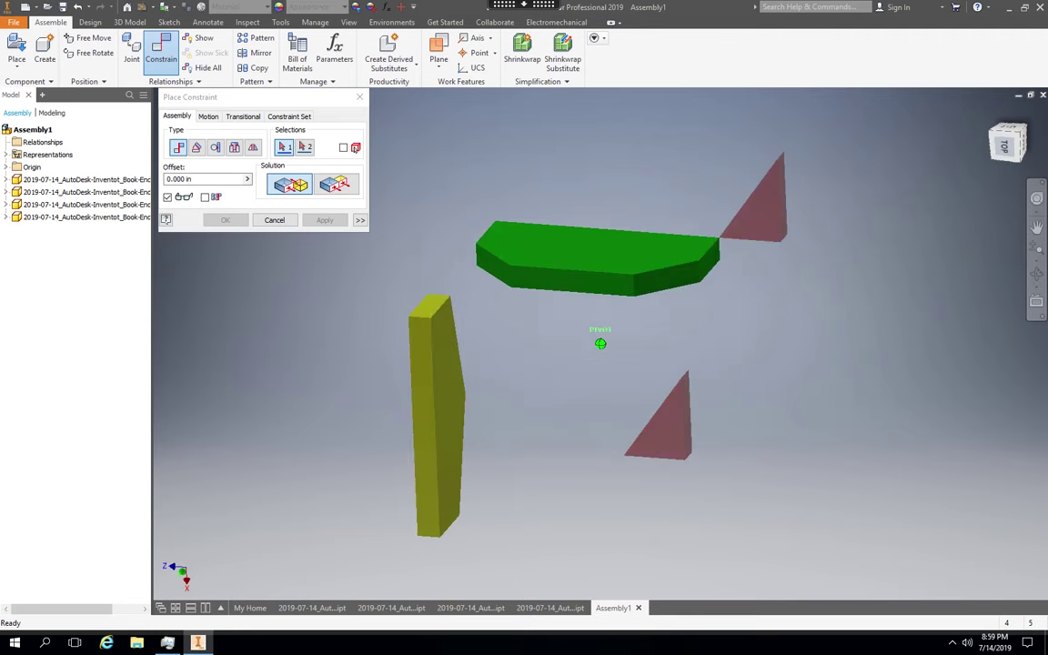
pyautogui.click(1006, 159)
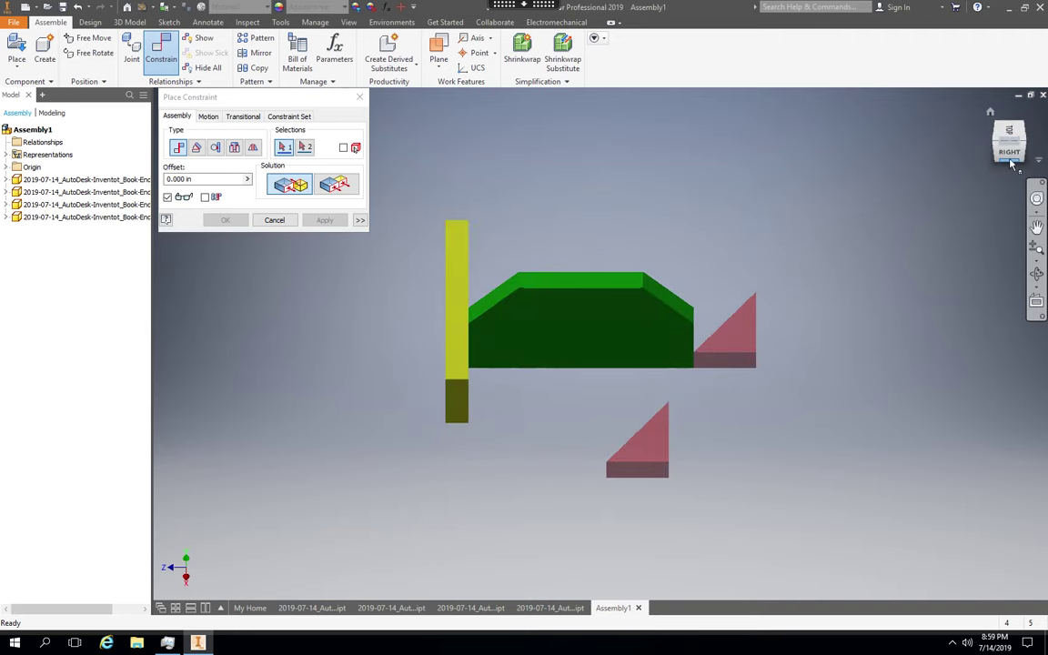
pyautogui.click(1010, 161)
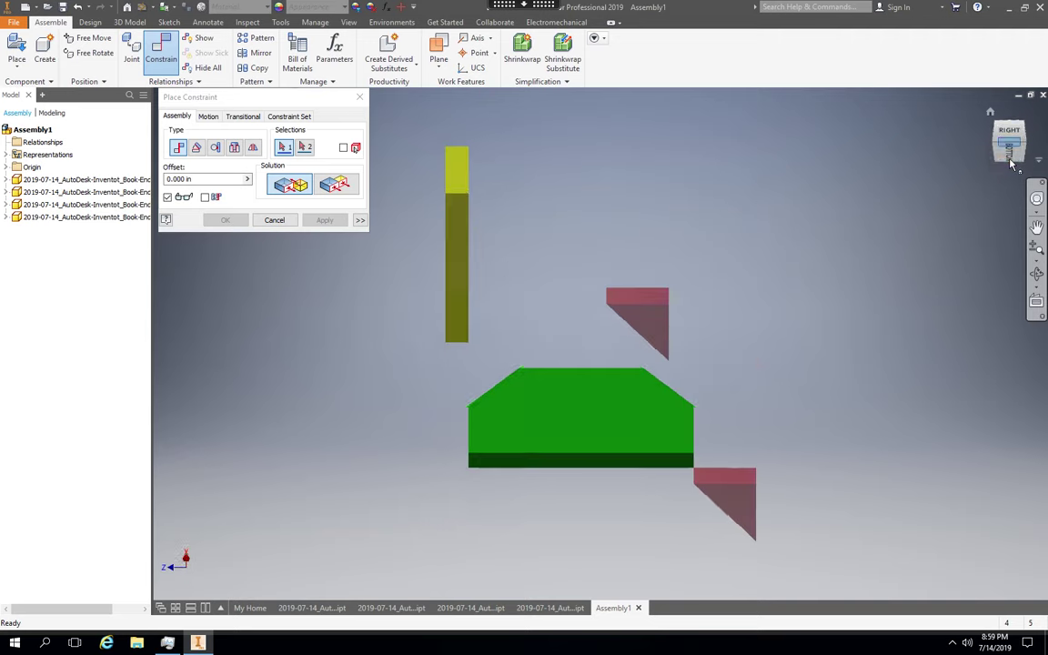
pyautogui.click(610, 465)
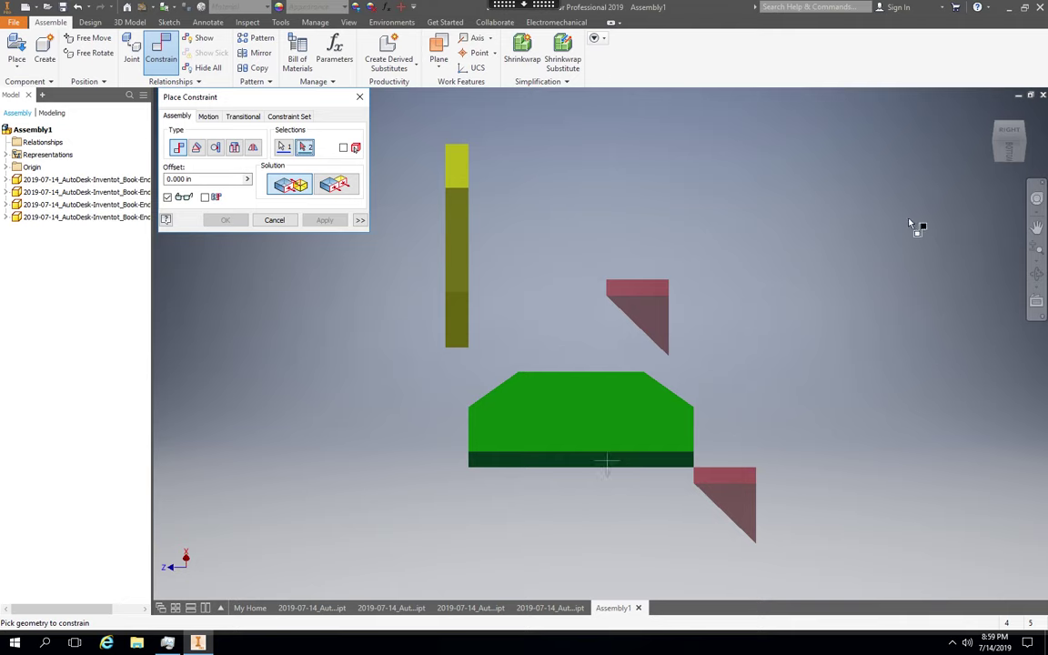
pyautogui.click(998, 135)
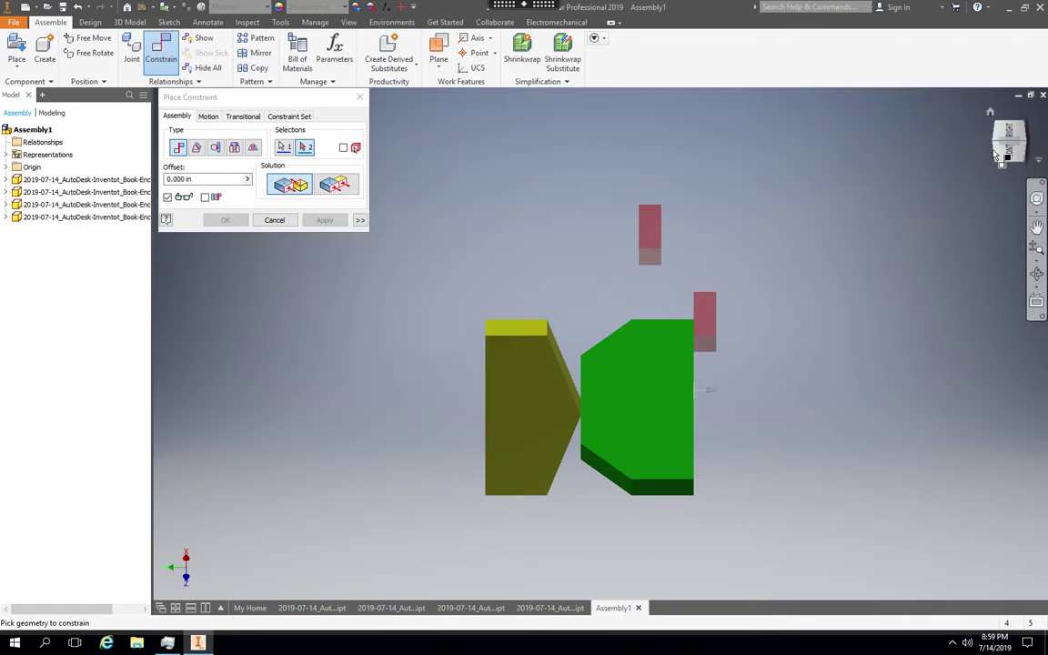
pyautogui.moveTo(997, 156); pyautogui.dragTo(1007, 153)
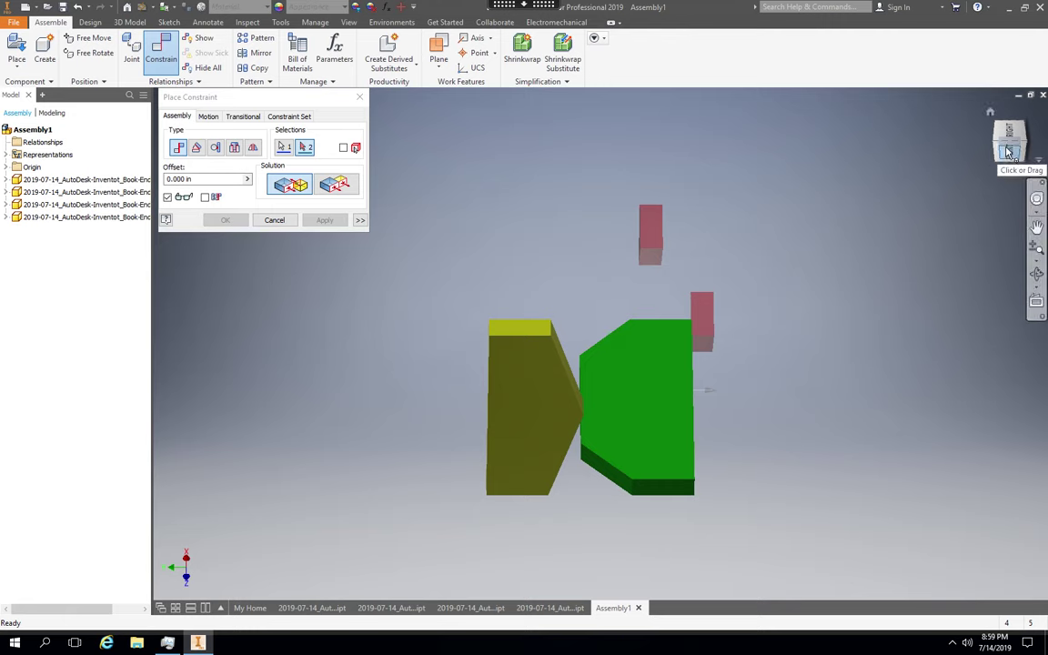
pyautogui.click(538, 416)
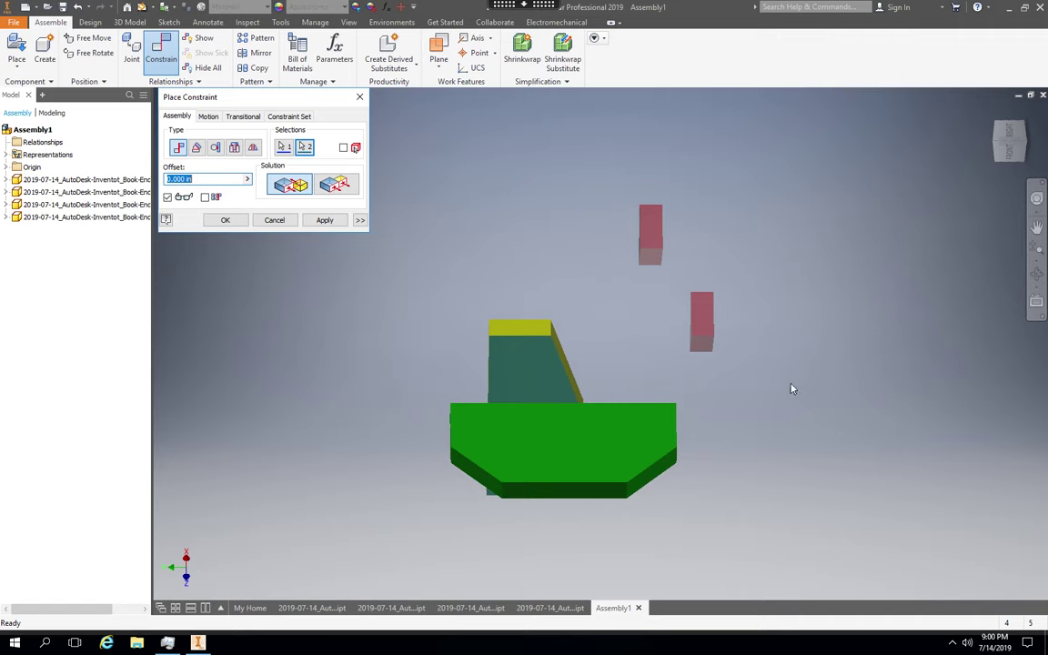
pyautogui.click(1024, 158)
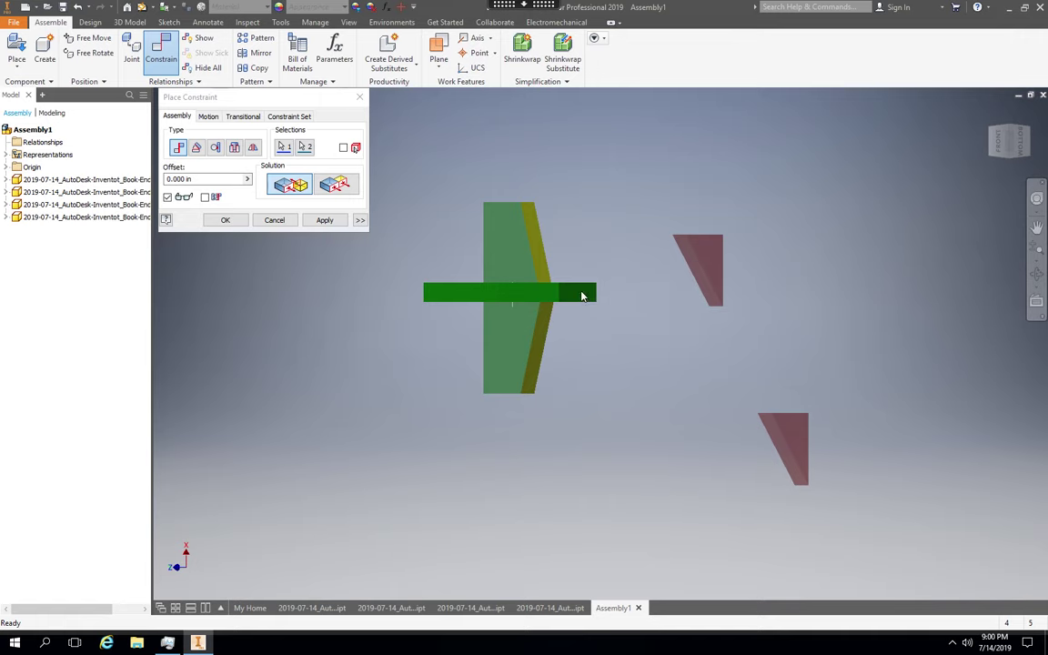
pyautogui.click(327, 219)
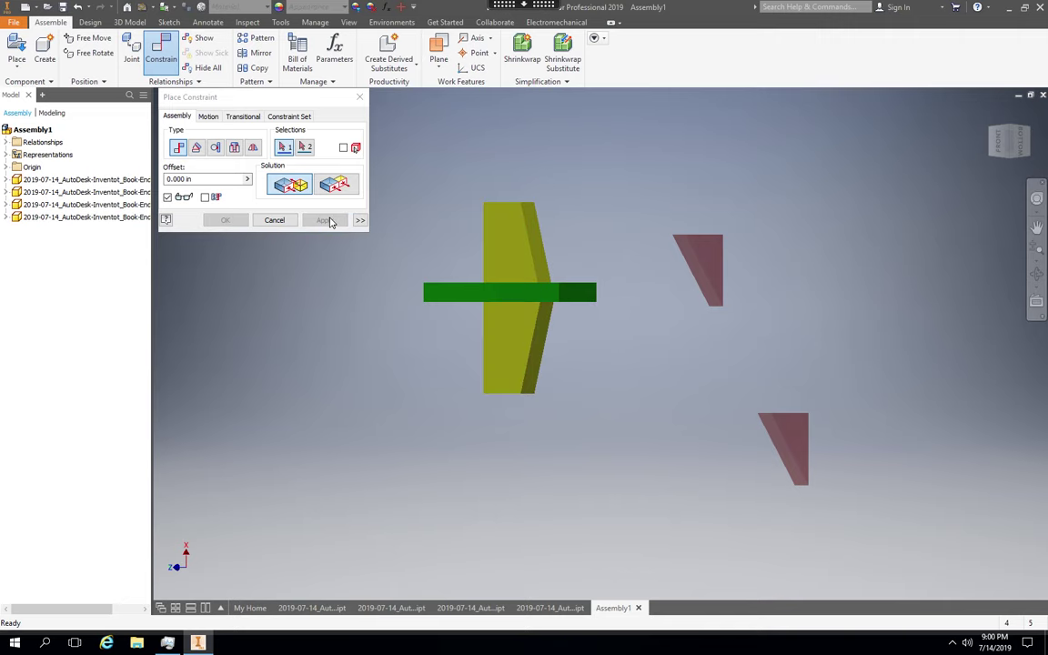
# - Constrain the green plate's short end face flush with the yellow plate's matching end face at a 0.000 in offset
pyautogui.click(586, 298)
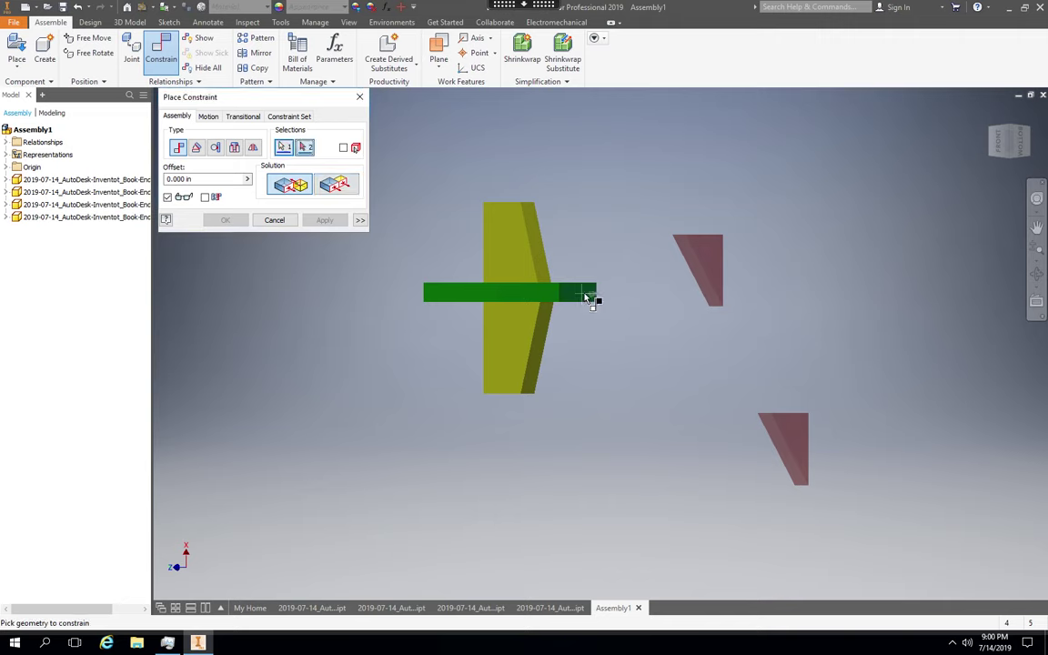
pyautogui.click(1008, 132)
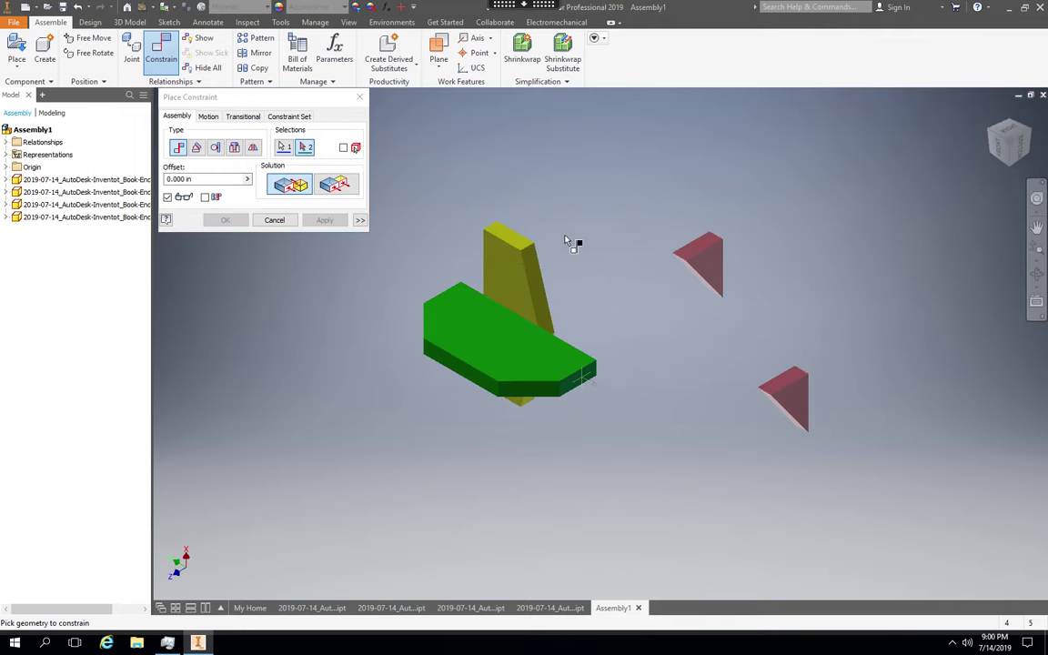
pyautogui.click(511, 240)
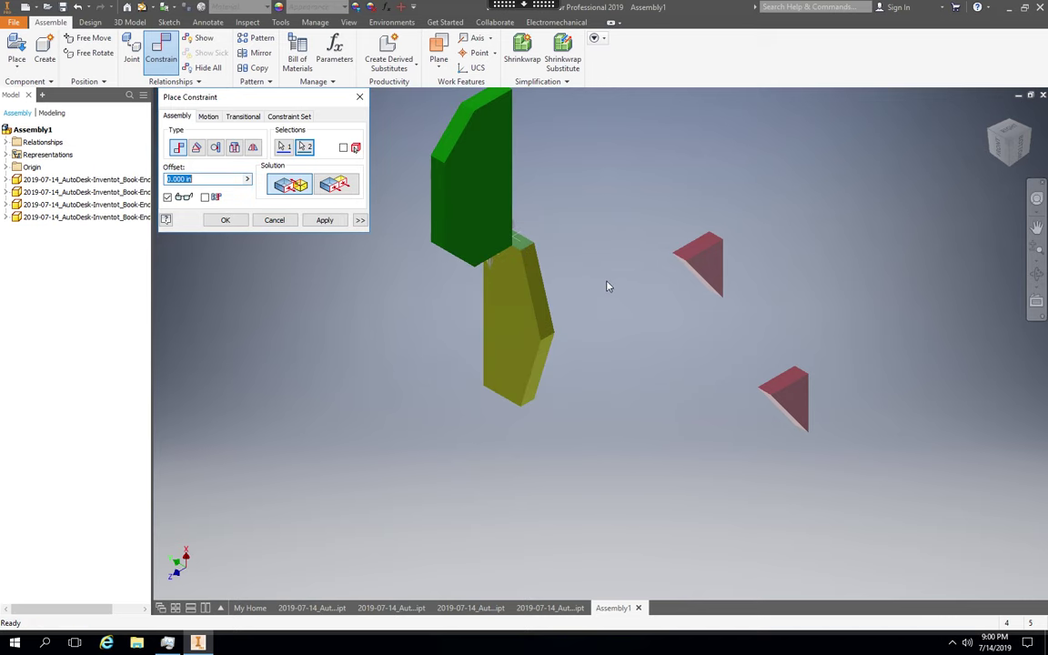
pyautogui.click(335, 185)
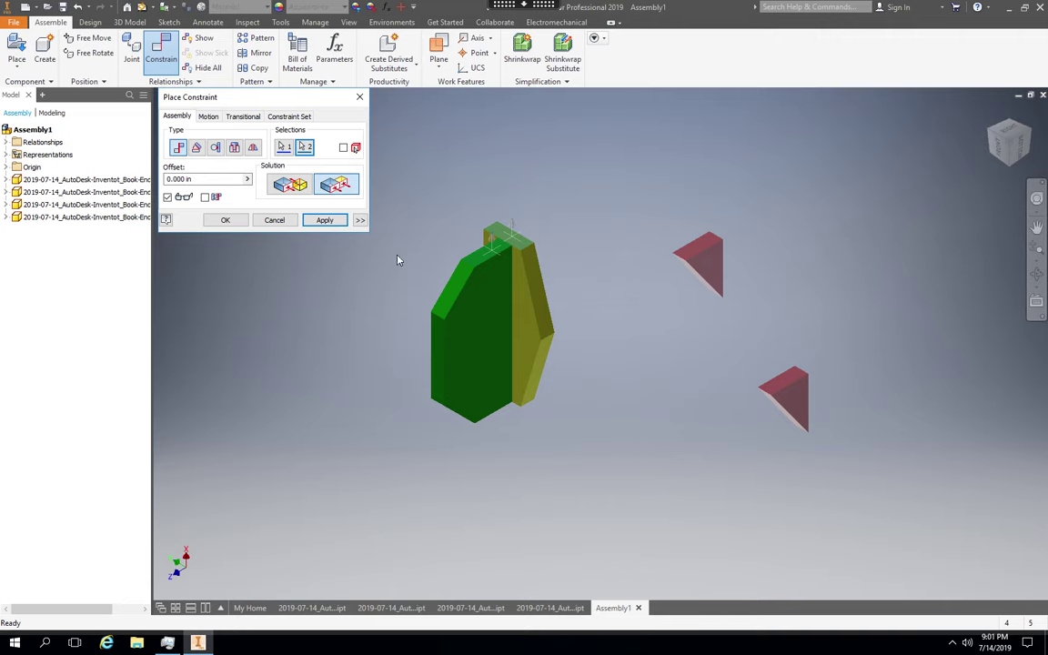
pyautogui.click(325, 220)
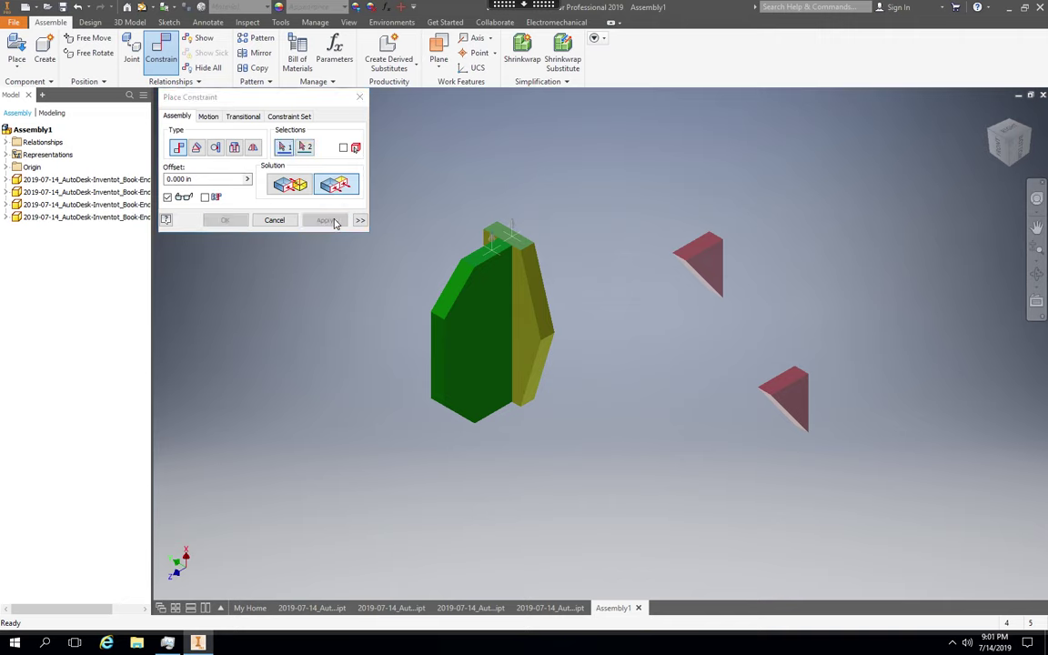
# - Constrain the green plate's outer broad face flush with the long straight edge face of the yellow plate at a 0.000 in offset
pyautogui.click(1008, 164)
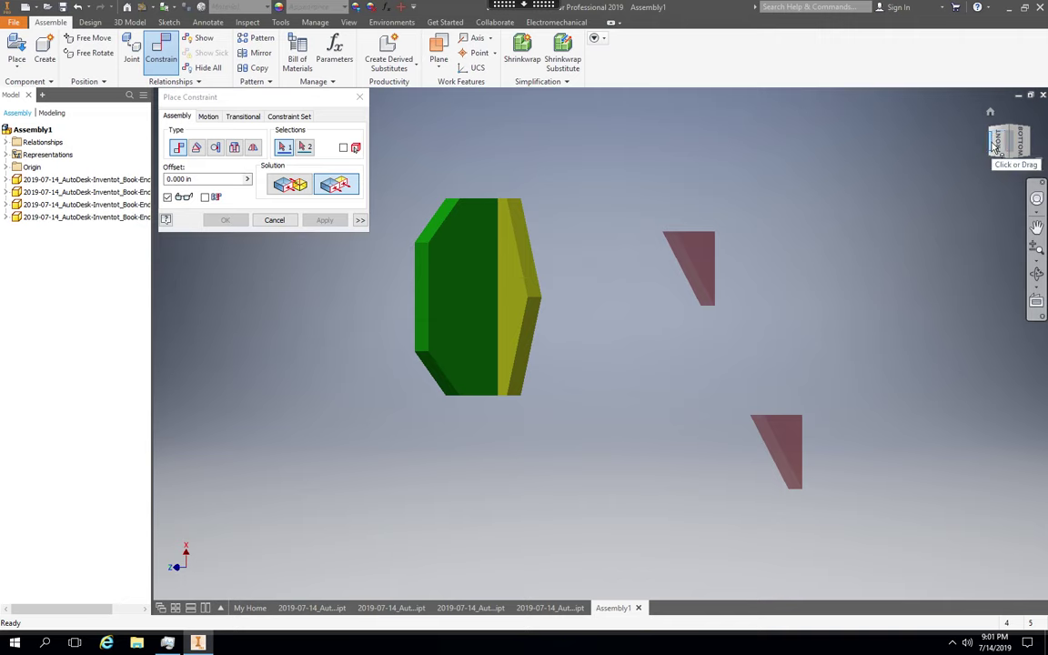
pyautogui.click(995, 148)
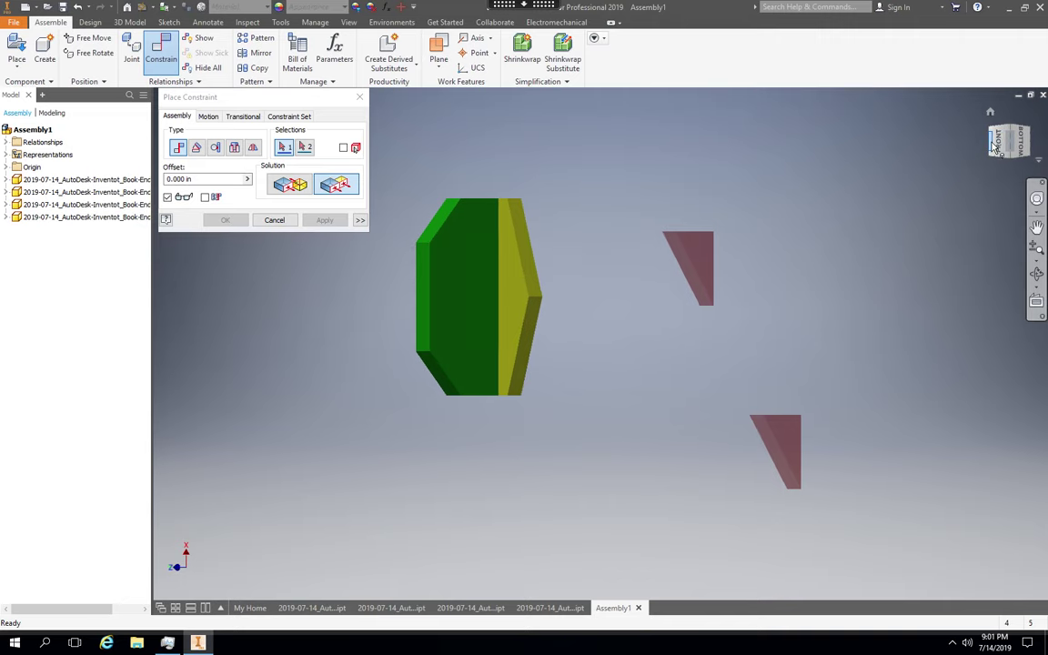
pyautogui.click(995, 149)
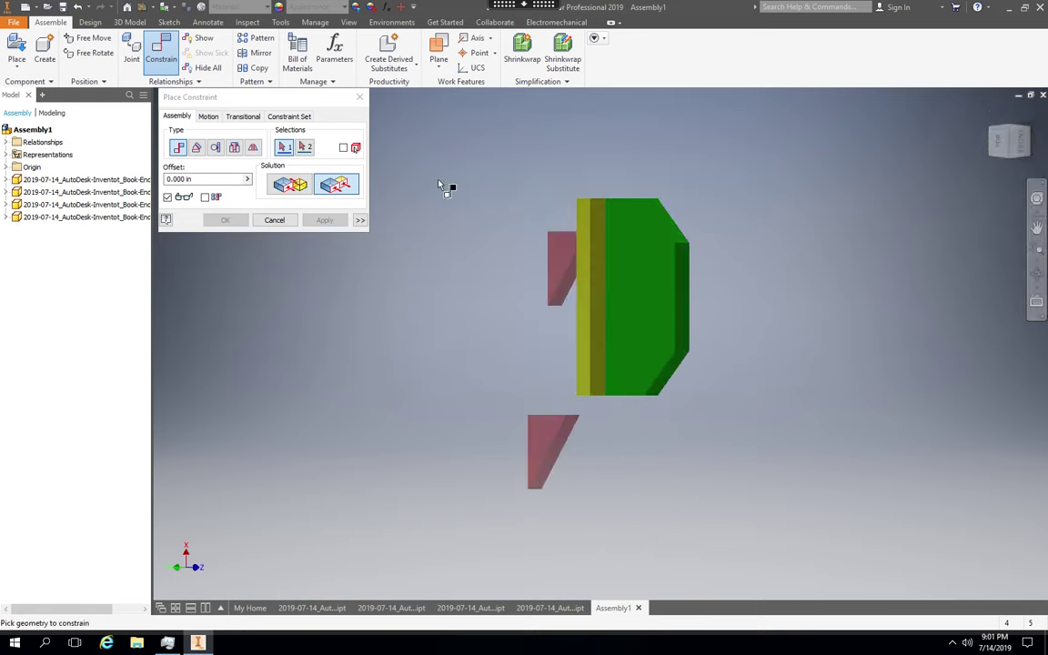
pyautogui.click(627, 271)
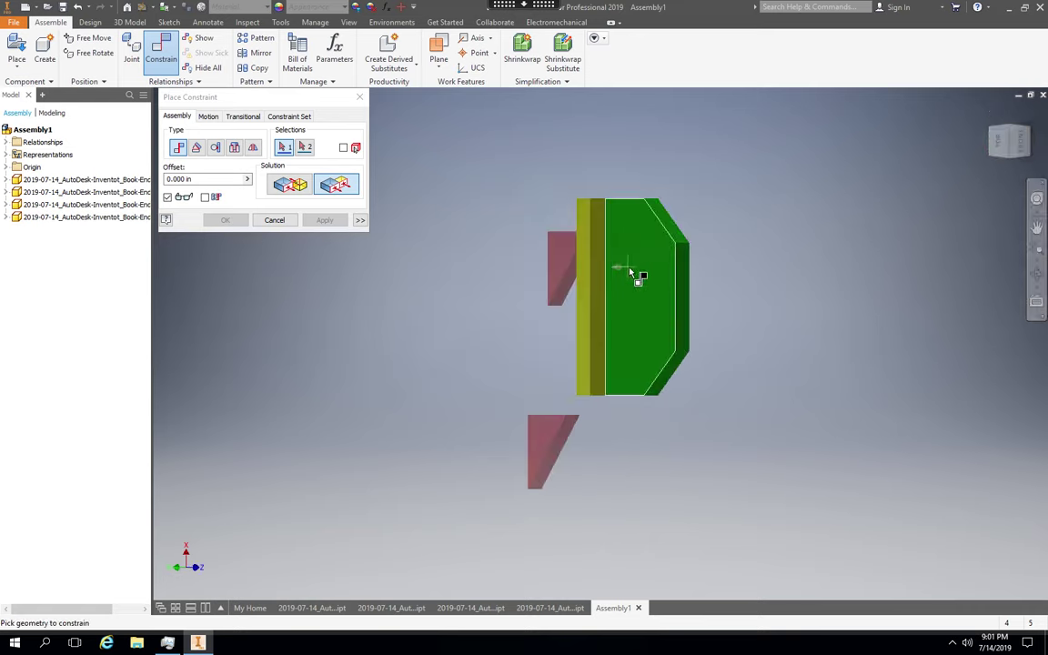
pyautogui.click(583, 291)
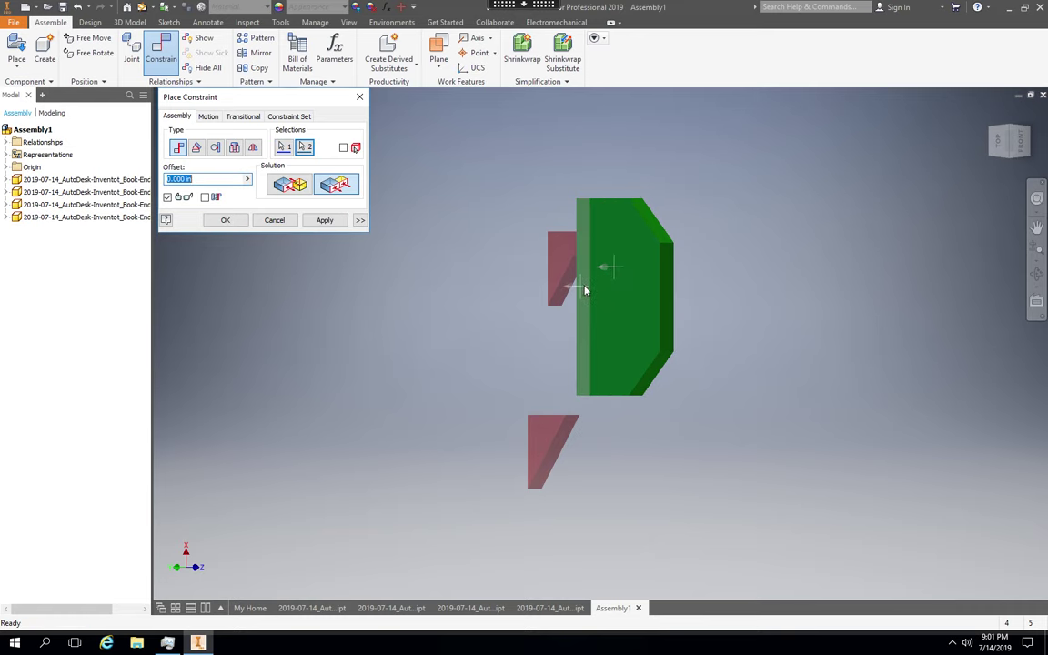
pyautogui.click(332, 224)
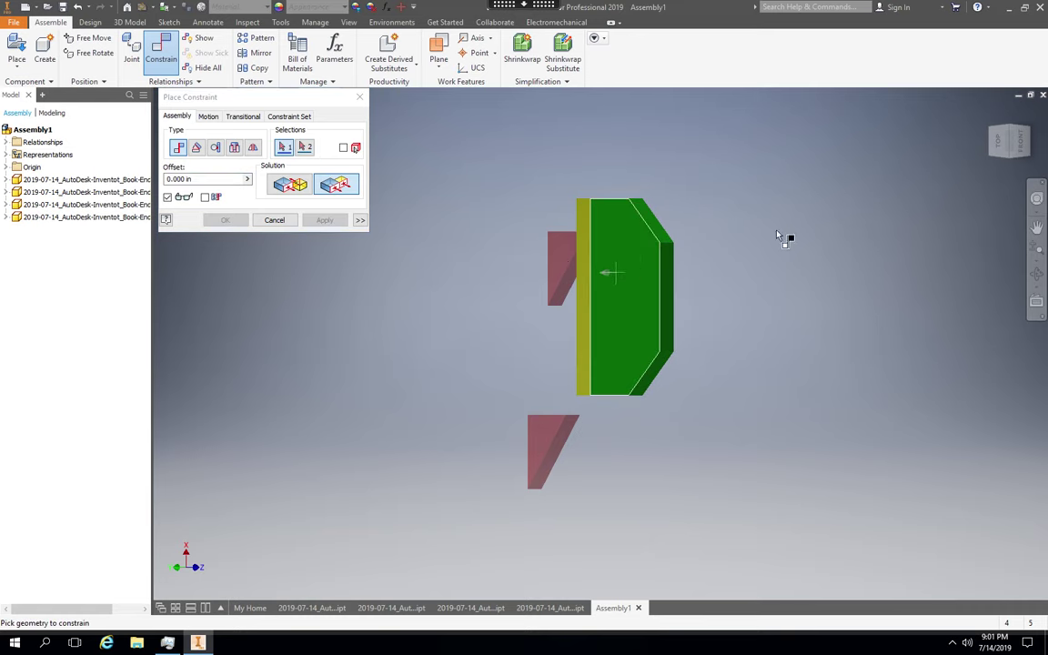
# - Examine the joined green and yellow plates and the two loose wedges from several sides
pyautogui.click(995, 146)
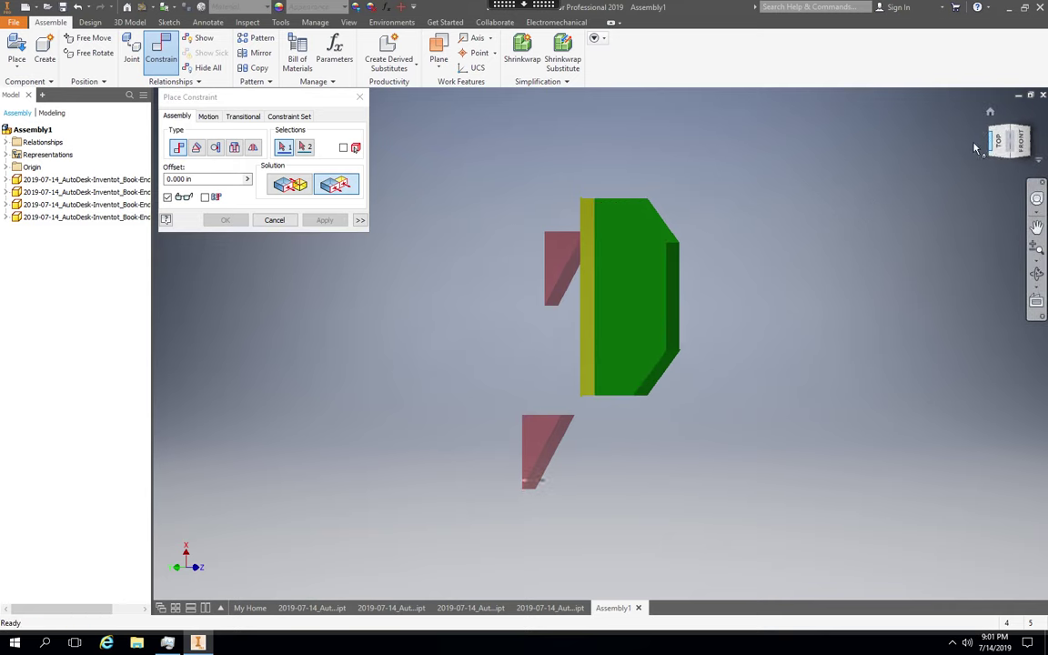
pyautogui.click(1005, 142)
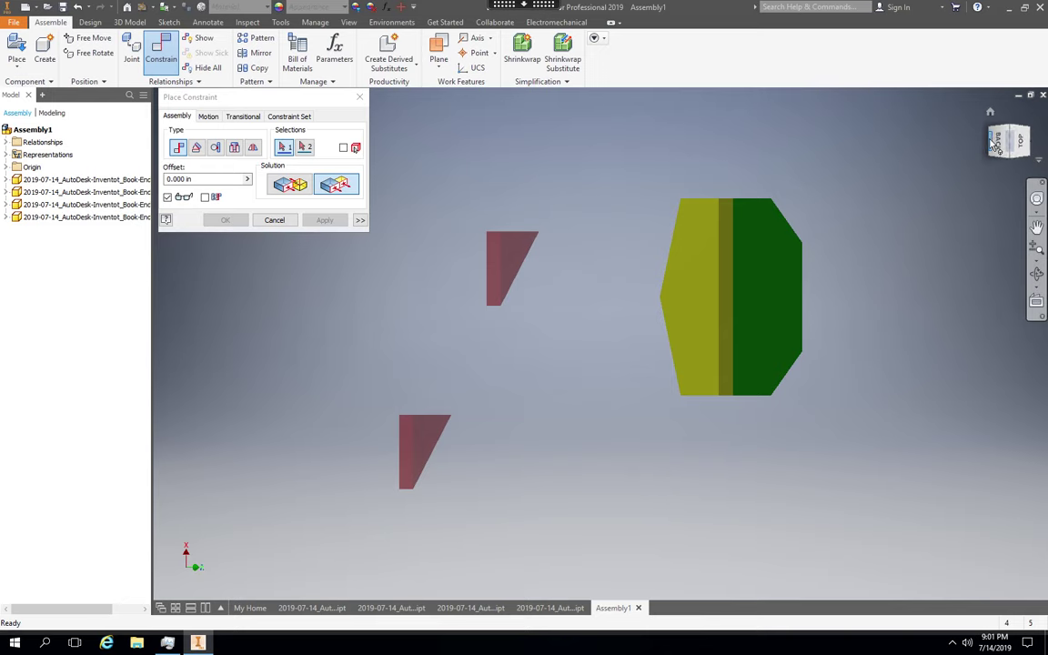
pyautogui.click(993, 143)
pyautogui.click(991, 145)
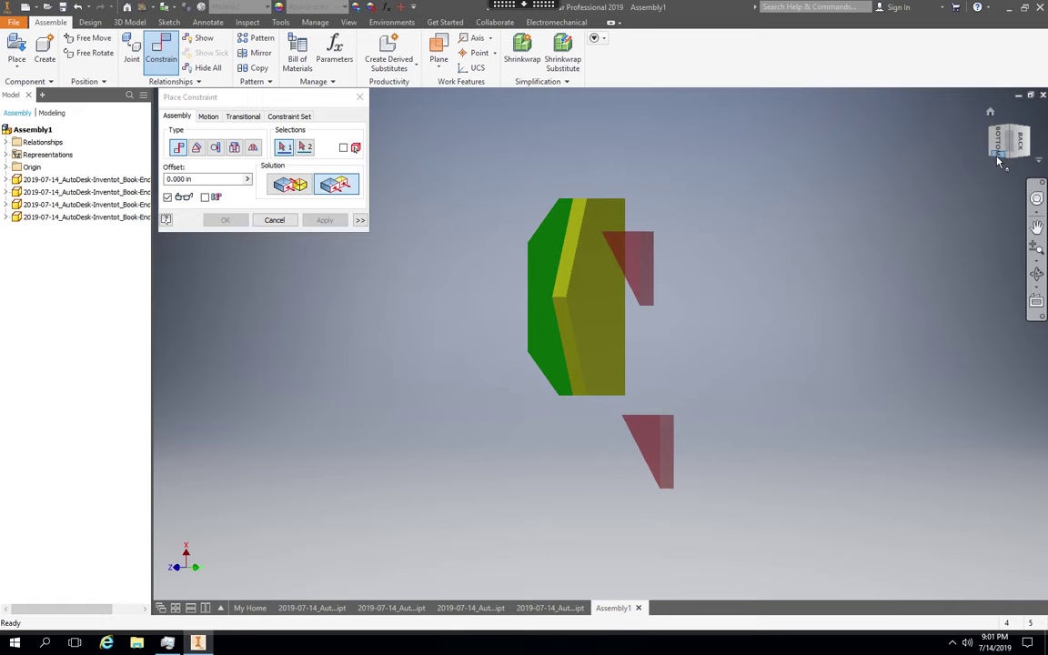
pyautogui.click(998, 161)
pyautogui.click(992, 162)
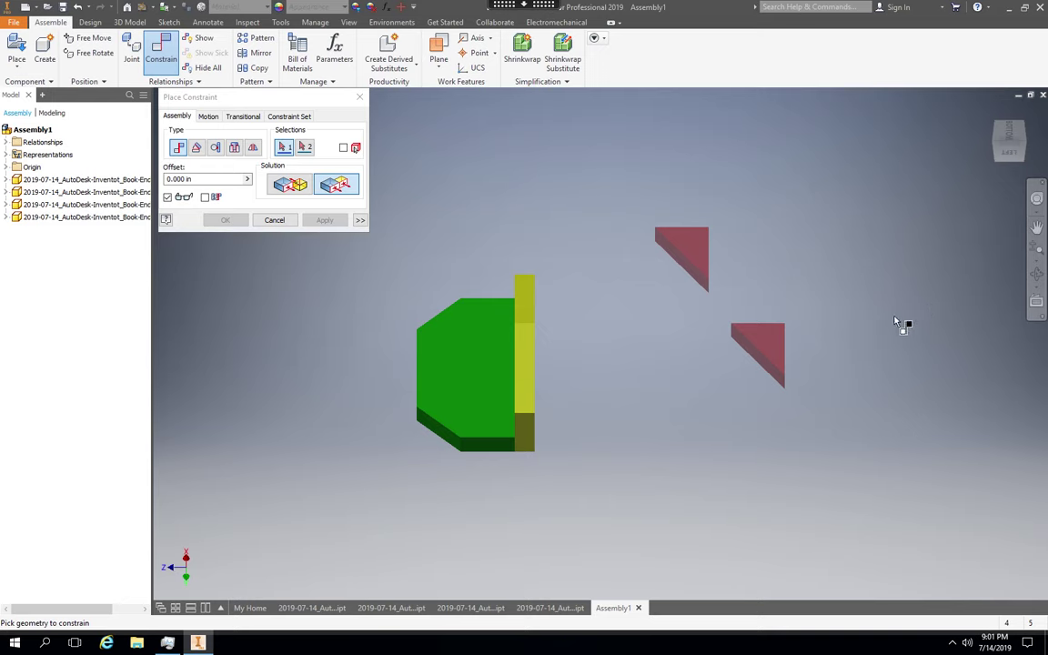
pyautogui.click(1026, 156)
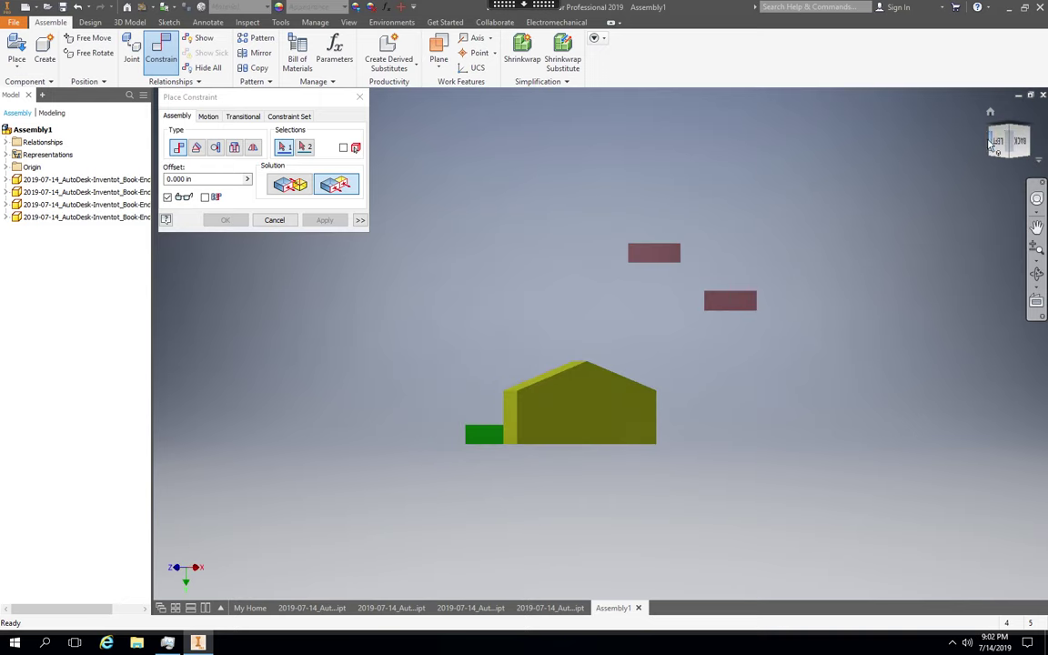
pyautogui.click(991, 146)
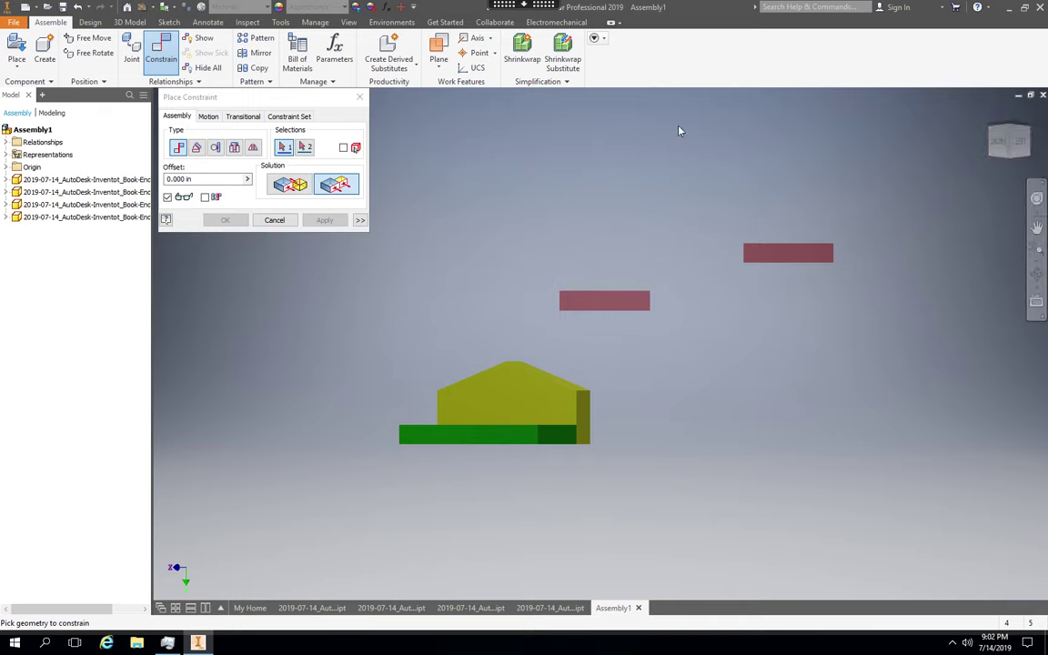
pyautogui.moveTo(526, 9)
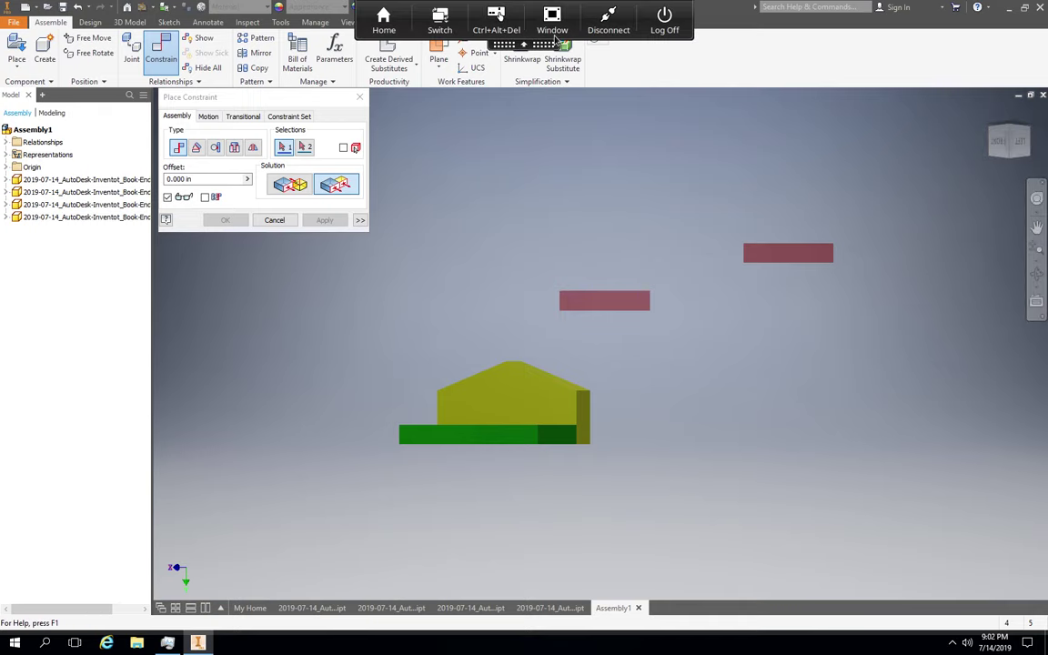
pyautogui.click(552, 30)
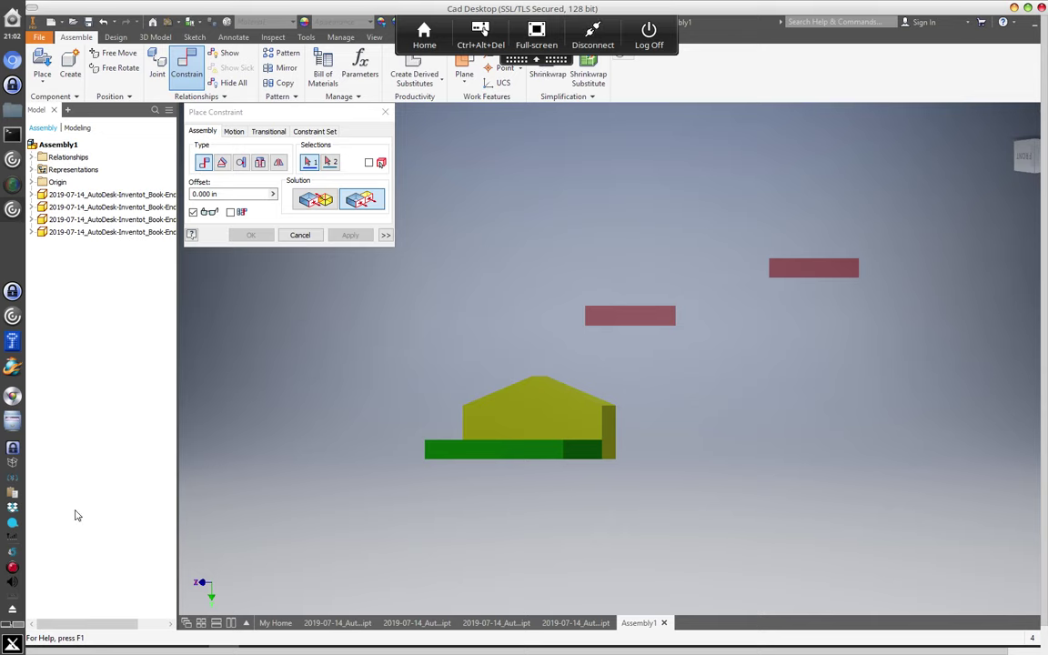
pyautogui.click(12, 568)
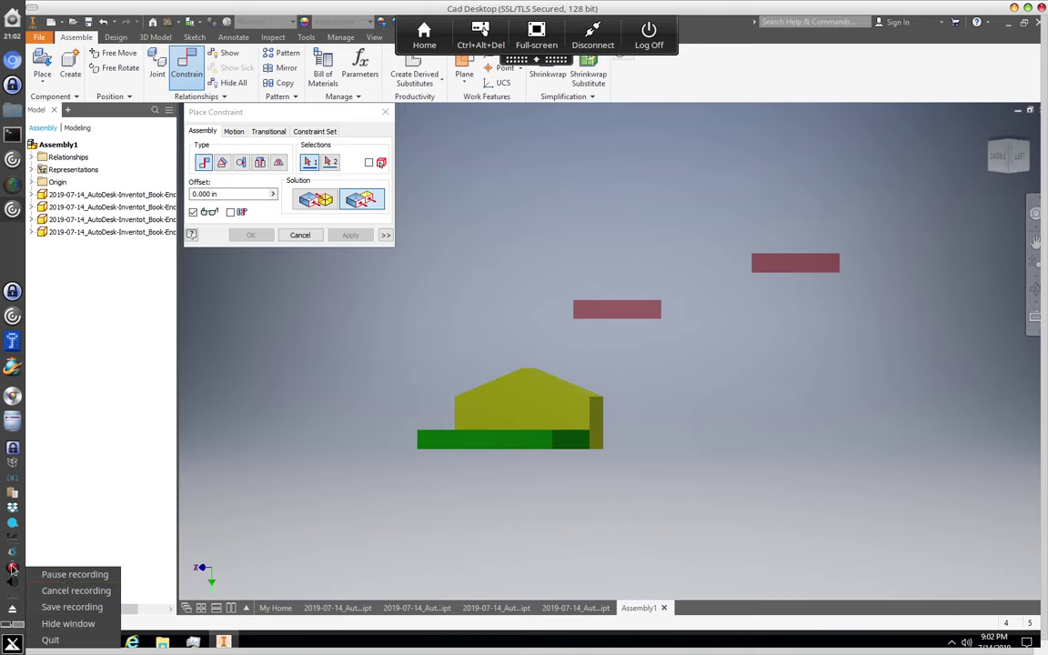
pyautogui.click(62, 576)
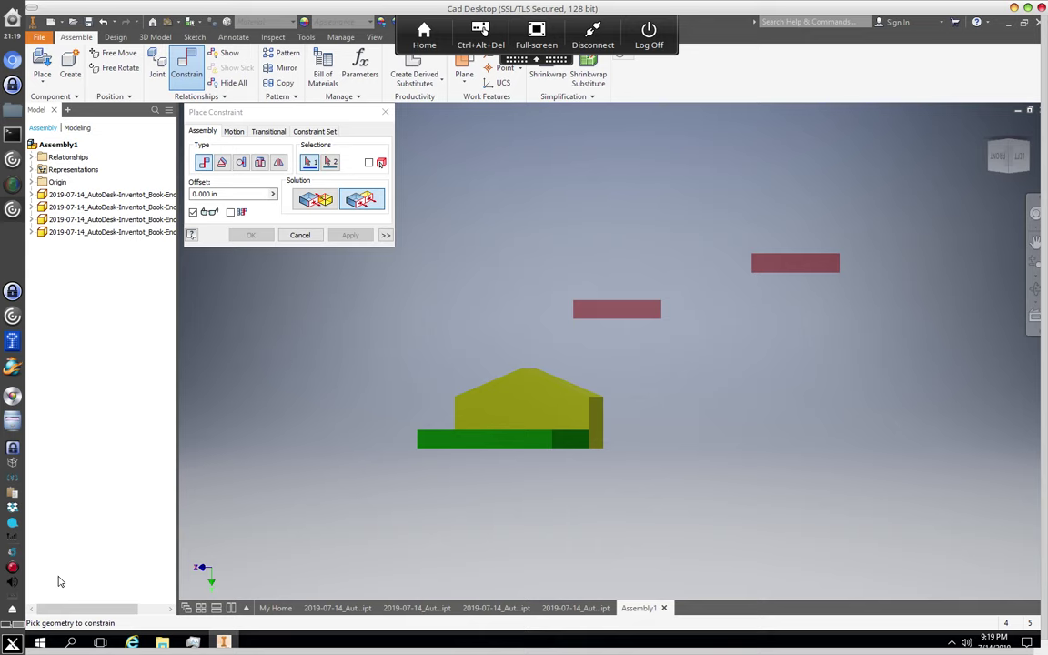
pyautogui.click(537, 33)
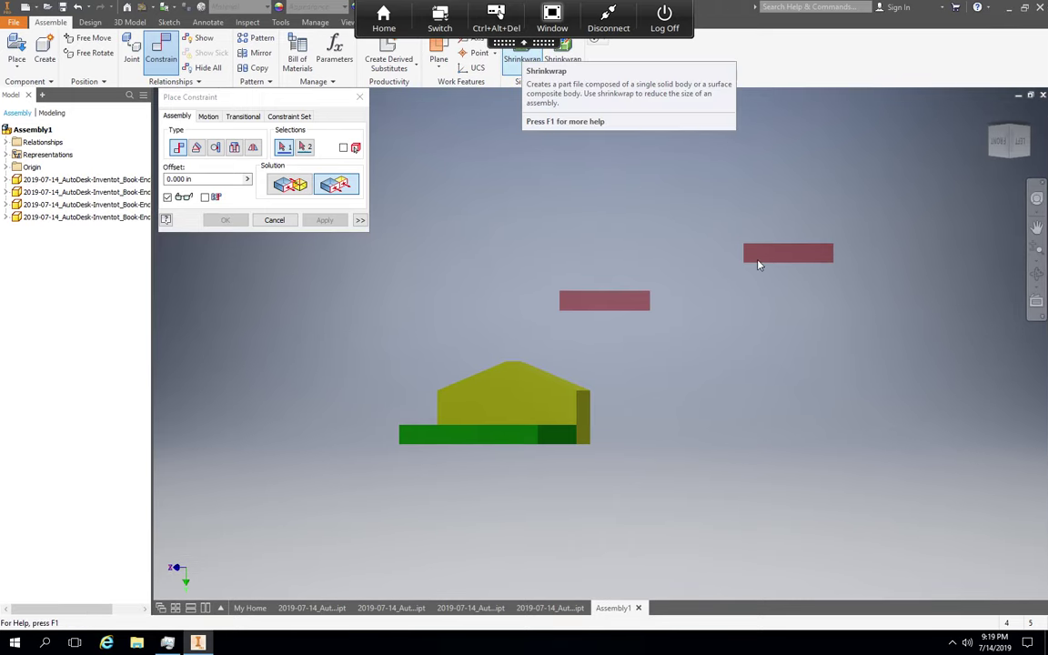
# - Constrain the narrow base face of the wedge farthest from the plates flush with the green plate's inner broad face at a 0.000 in offset
pyautogui.click(1010, 160)
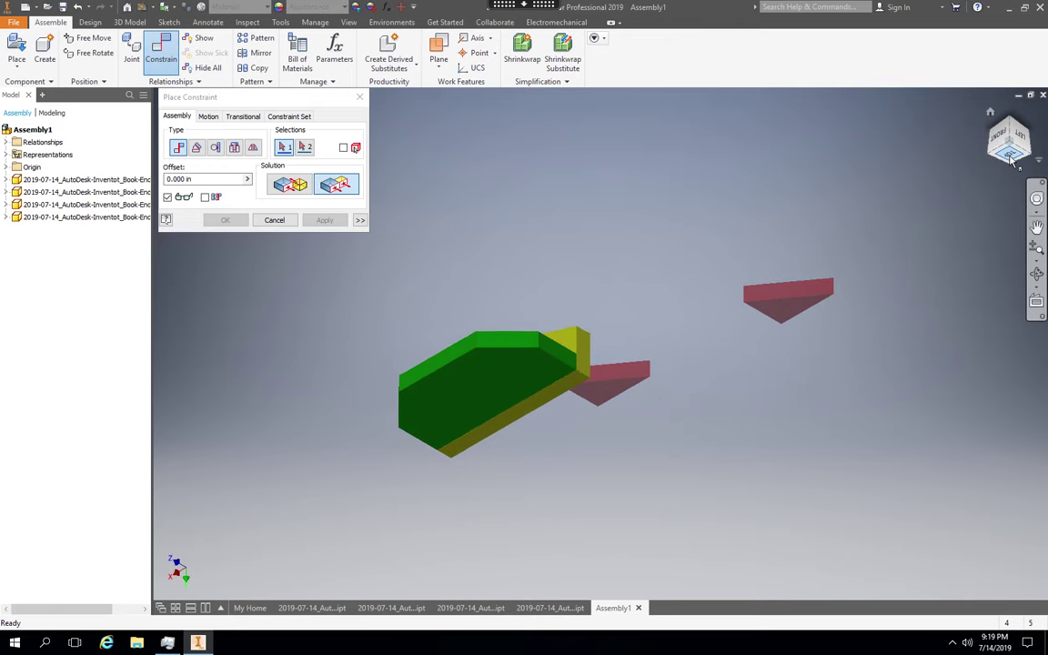
pyautogui.click(1012, 159)
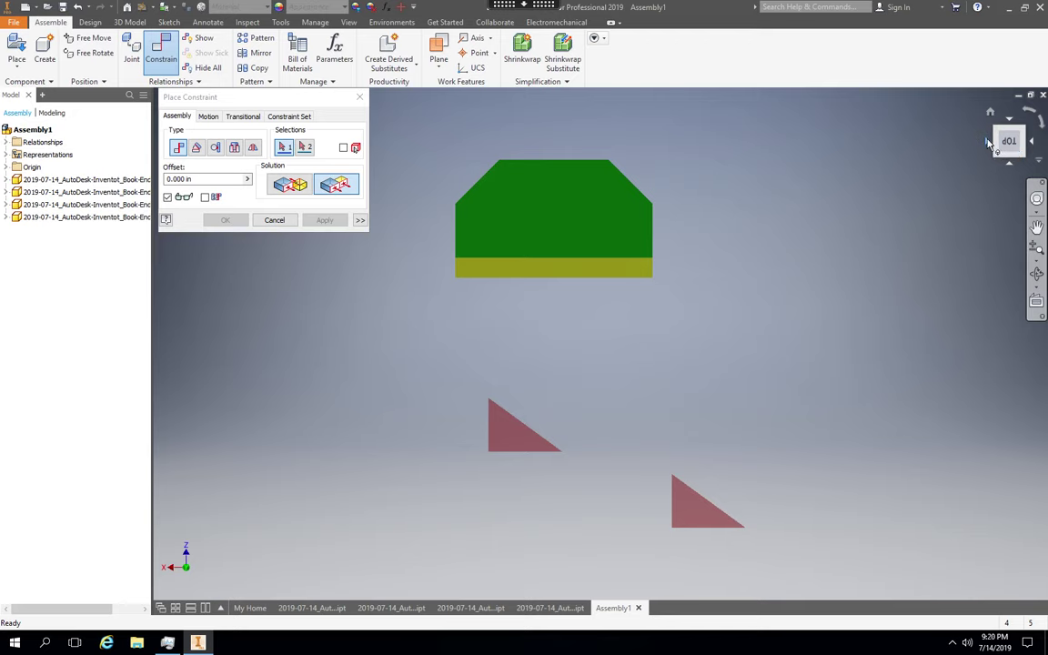
pyautogui.click(989, 143)
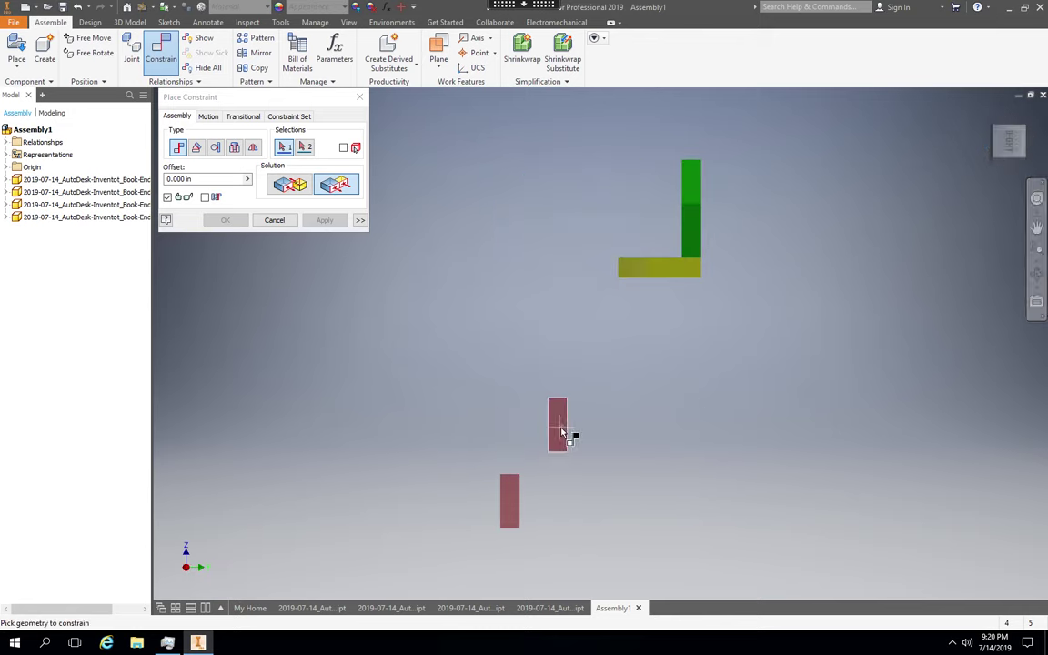
pyautogui.click(1000, 145)
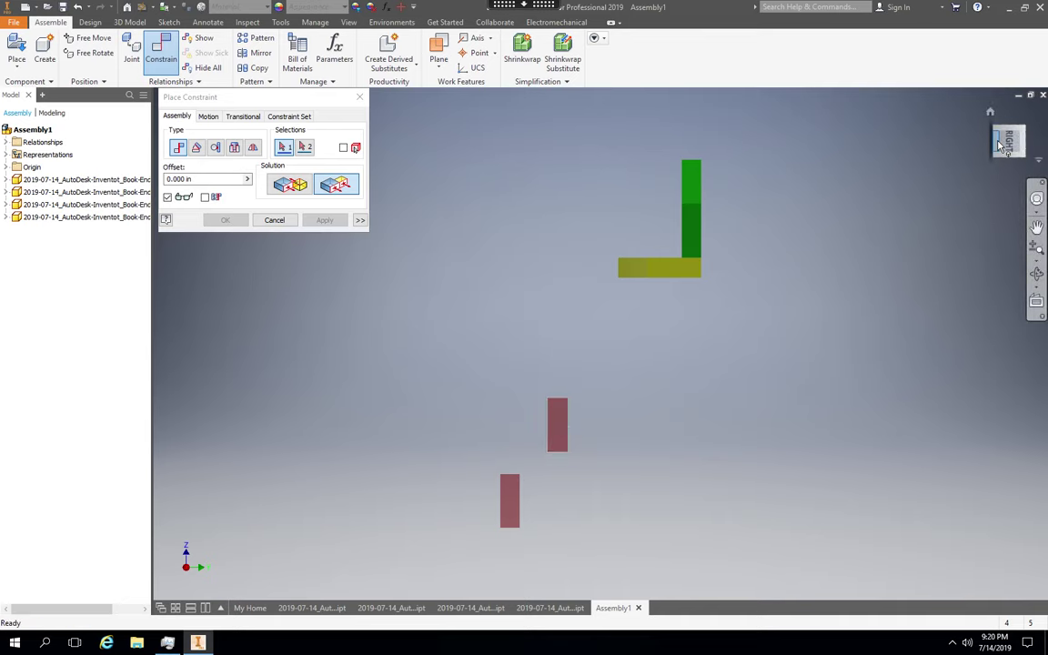
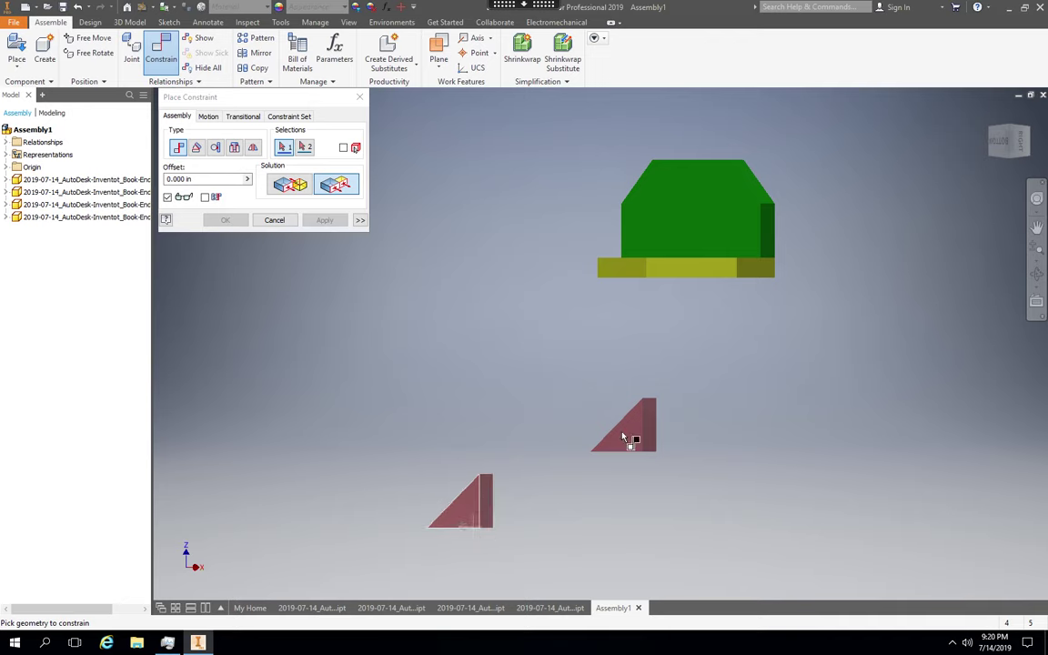
pyautogui.click(1013, 160)
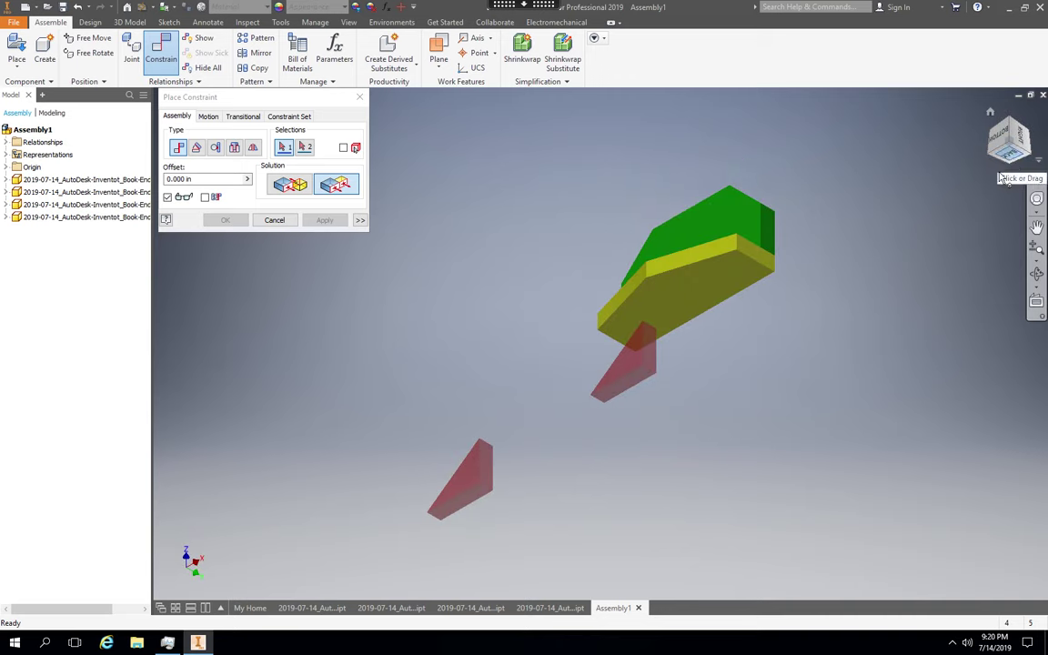
pyautogui.click(472, 499)
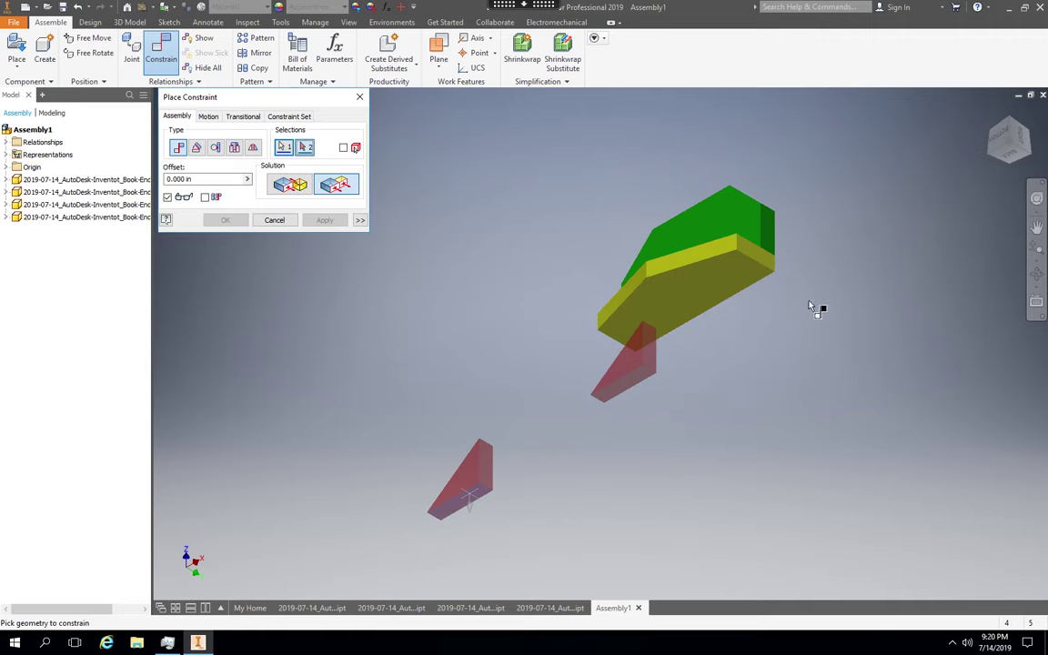
pyautogui.click(748, 225)
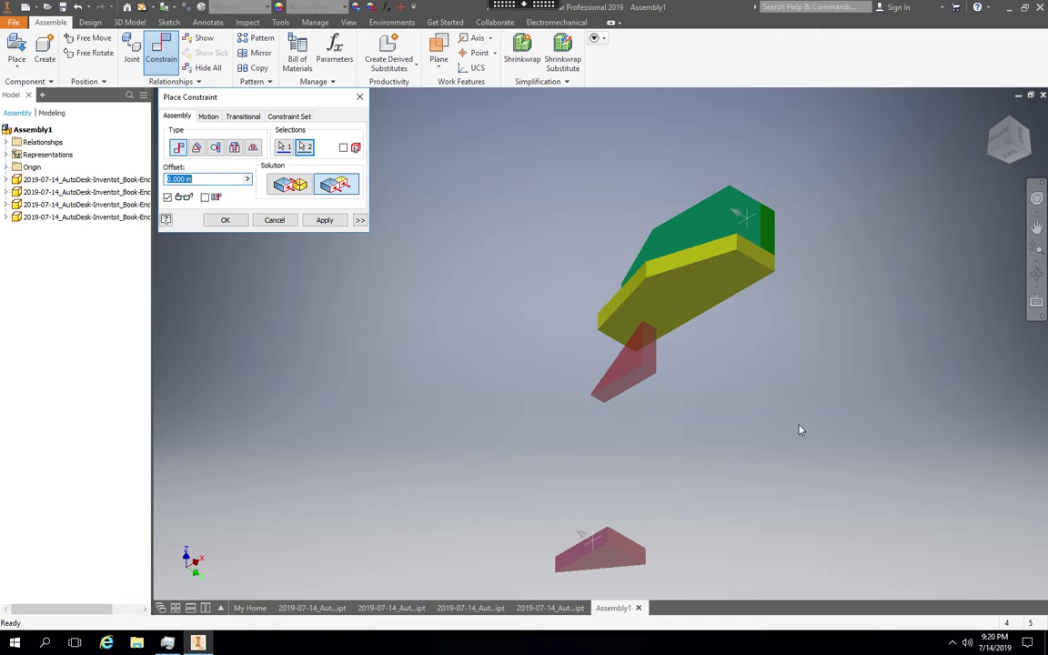
pyautogui.click(324, 219)
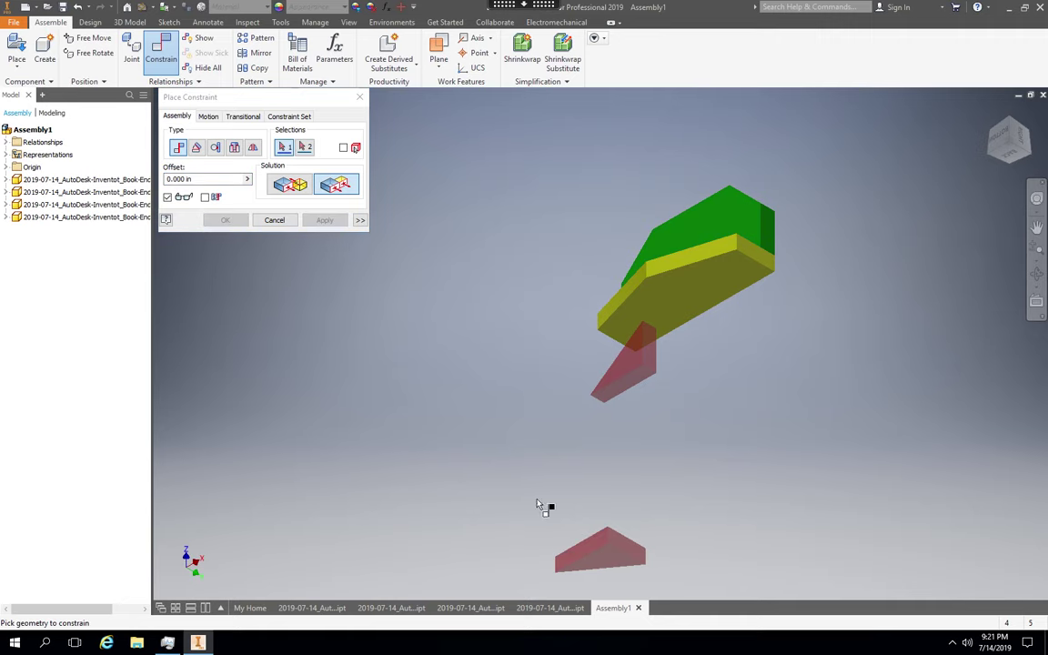
# - Constrain the far wedge's narrow base face flush with the green plate's inner broad face again, twice, at a 0.000 in offset
pyautogui.click(580, 555)
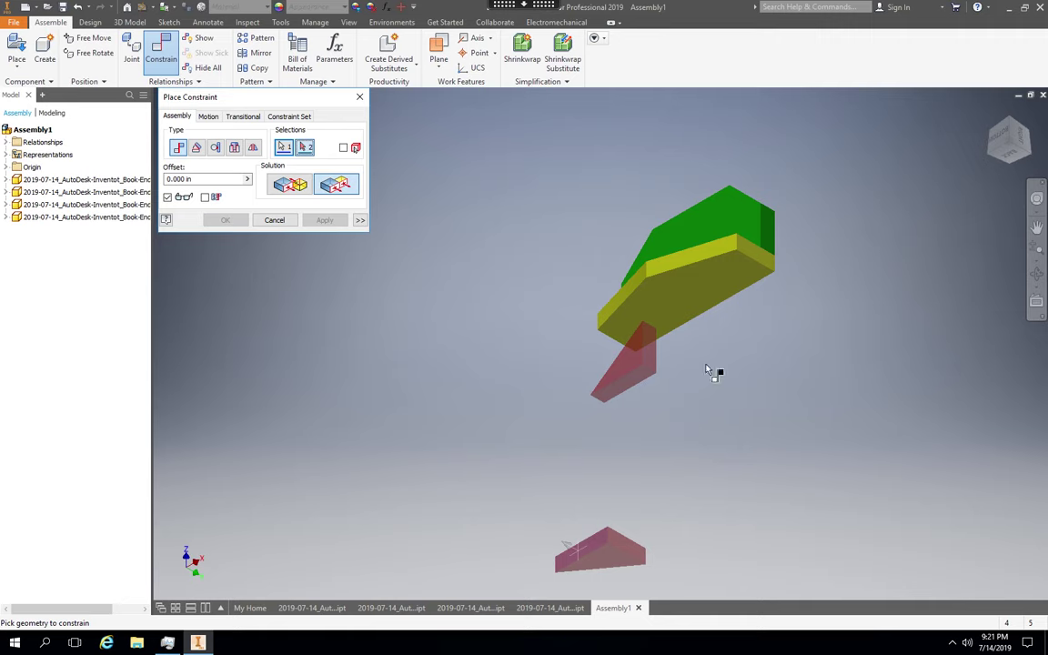
pyautogui.click(733, 222)
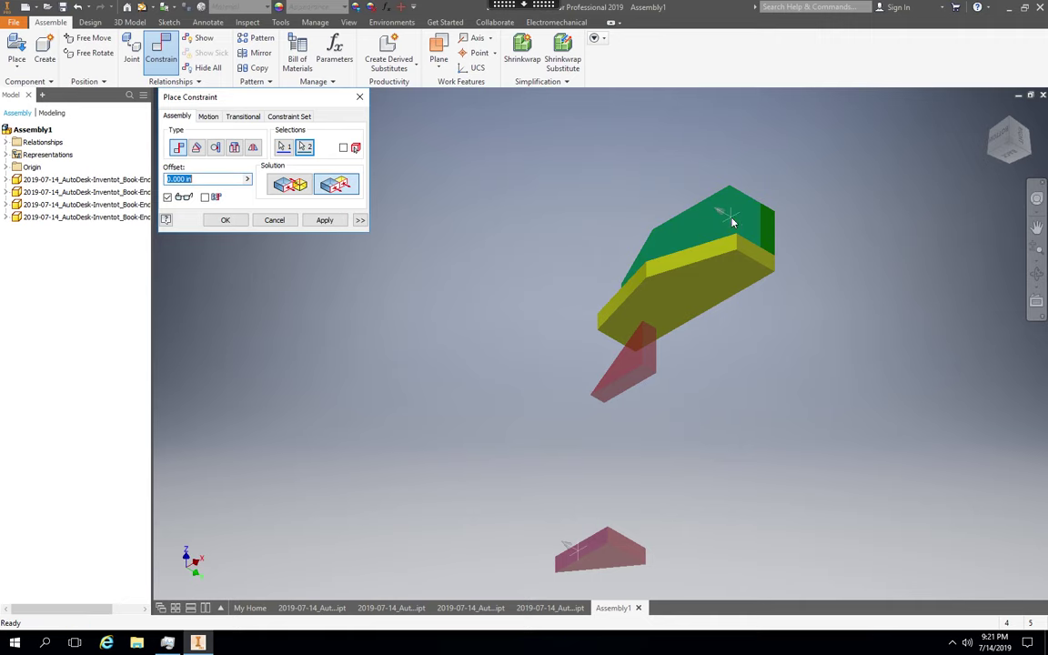
pyautogui.click(325, 221)
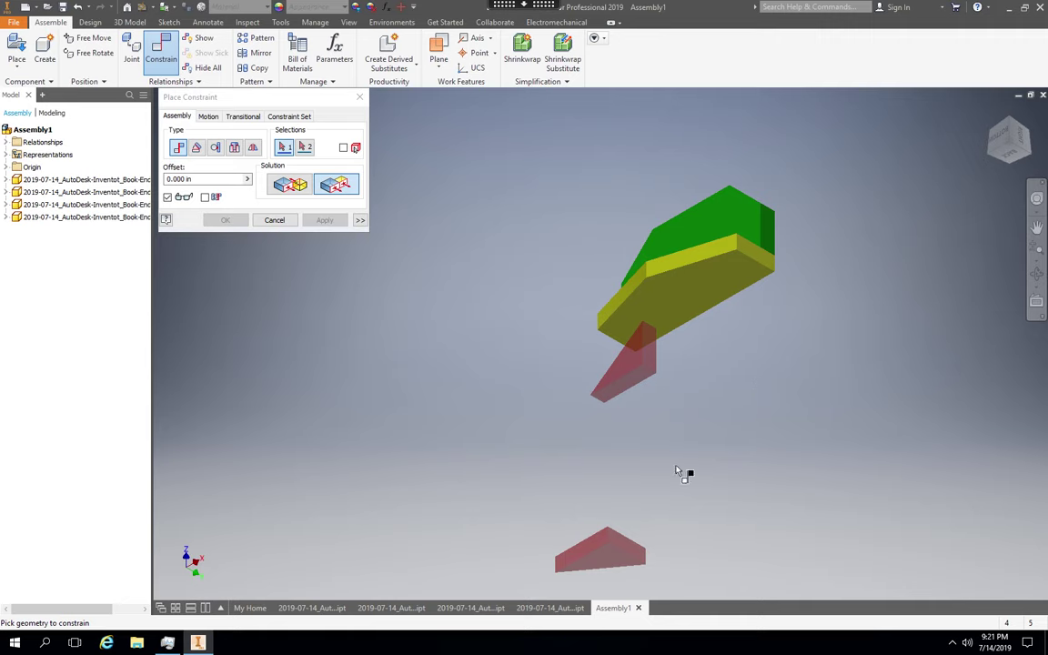
pyautogui.click(592, 555)
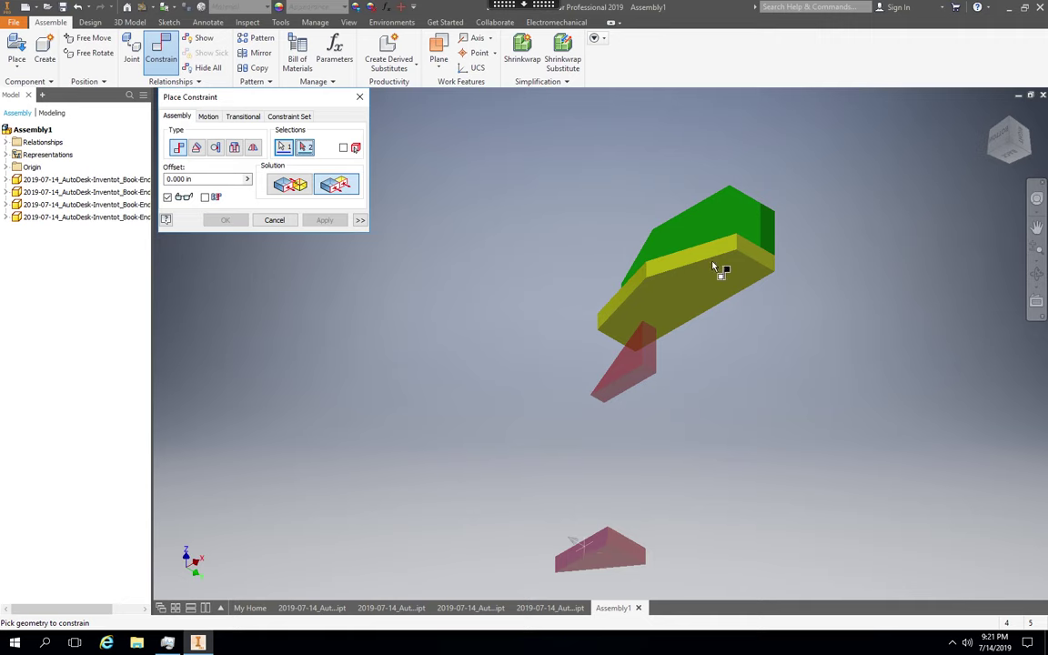
pyautogui.click(731, 229)
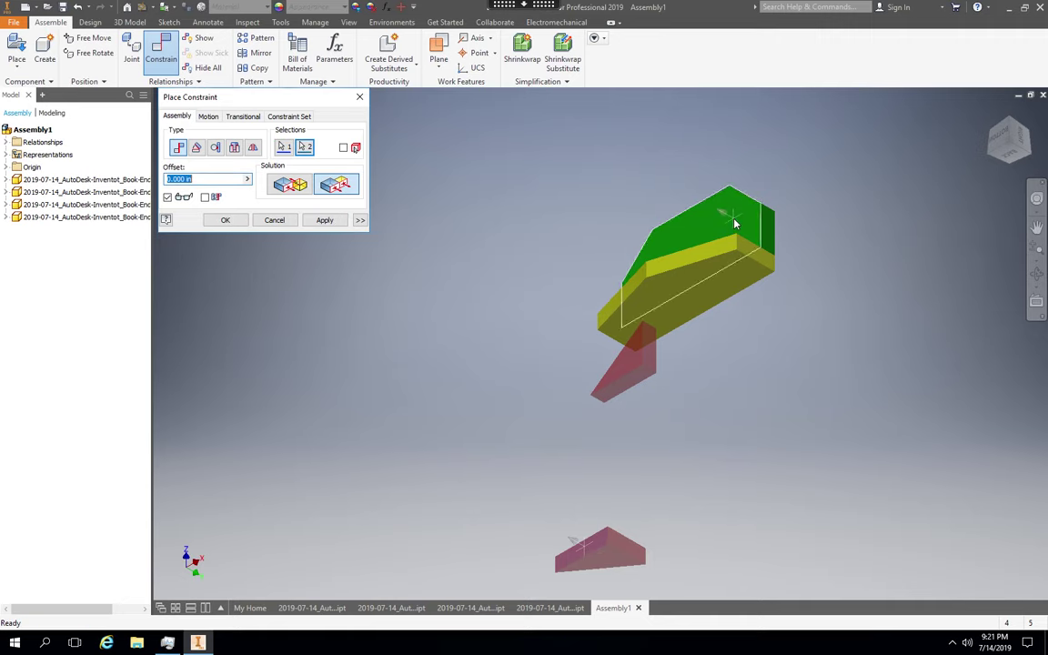
pyautogui.click(326, 220)
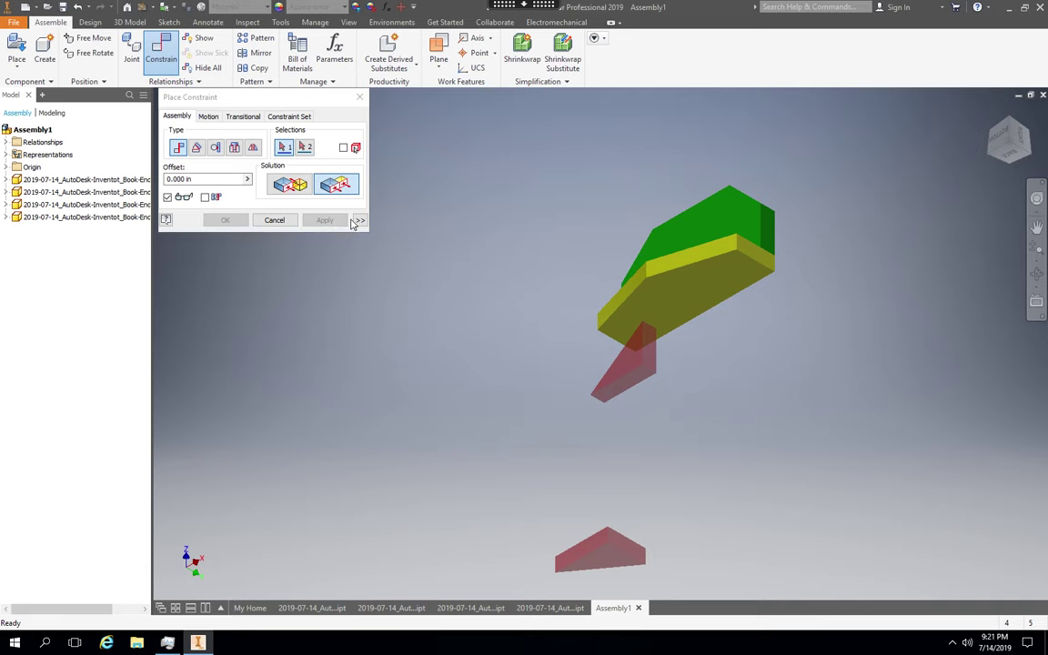
# - Constrain the narrow base face of the wedge nearest the plates flush with the green plate's inner broad face at a 0.000 in offset
pyautogui.click(360, 221)
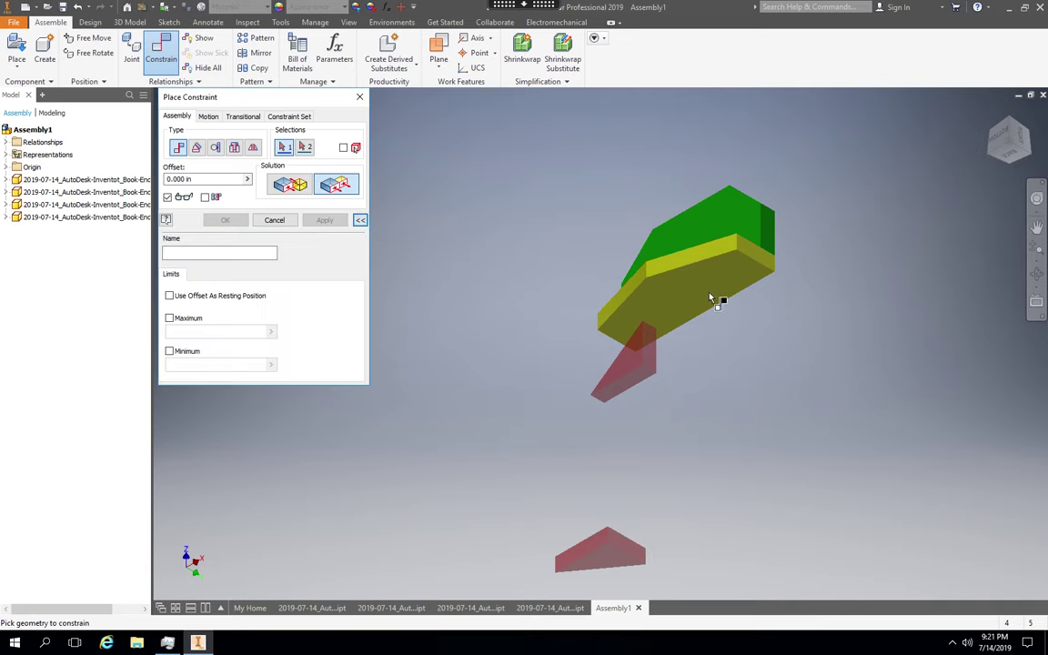
pyautogui.click(734, 280)
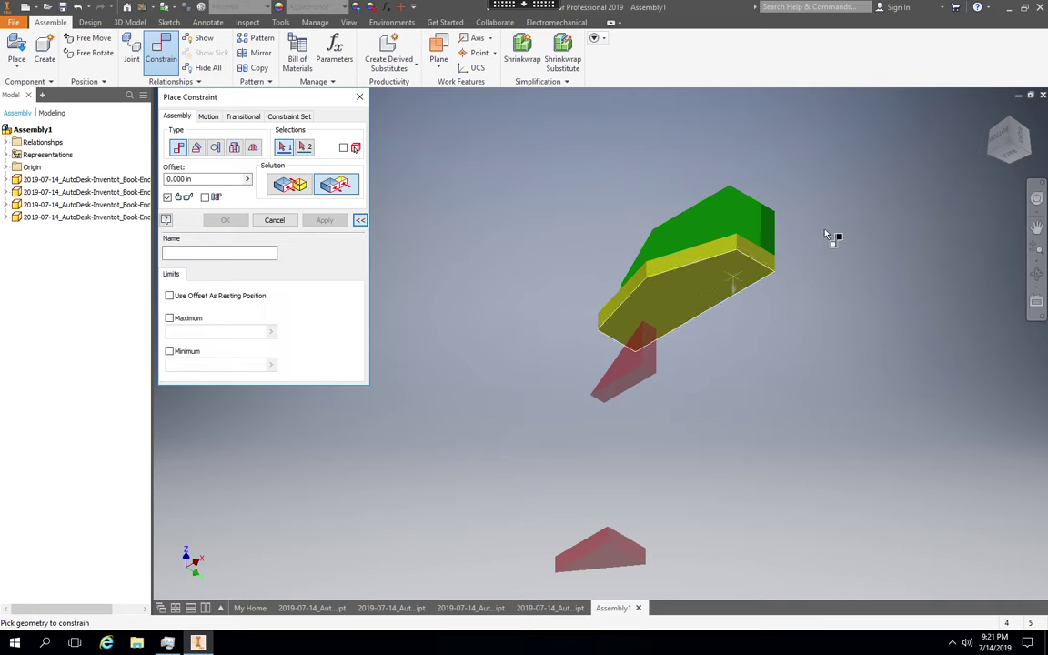
pyautogui.click(1010, 134)
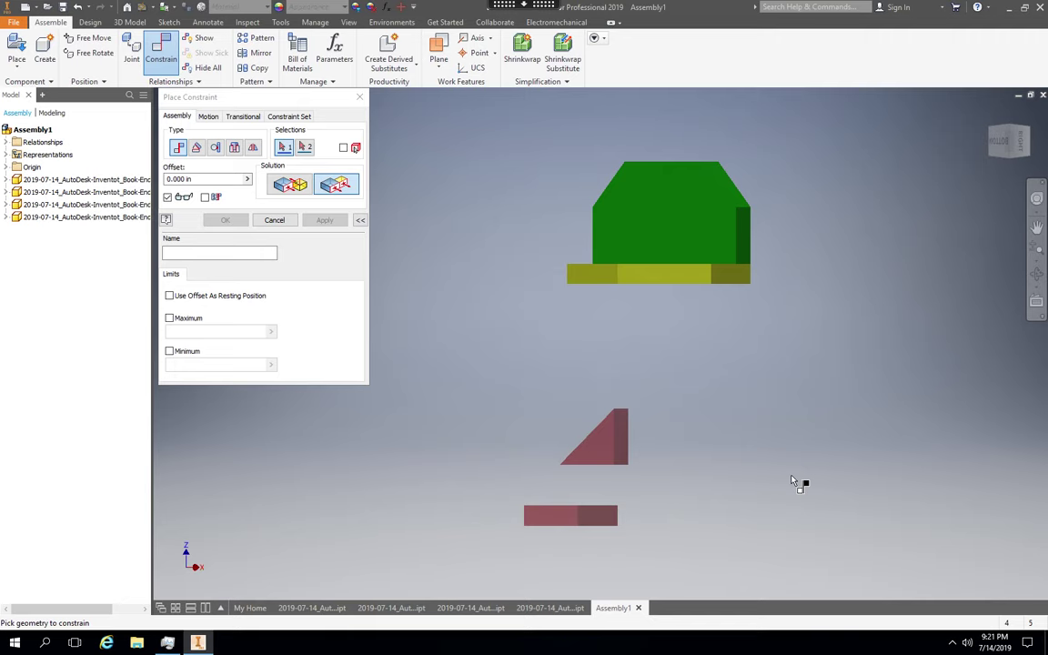
pyautogui.click(306, 151)
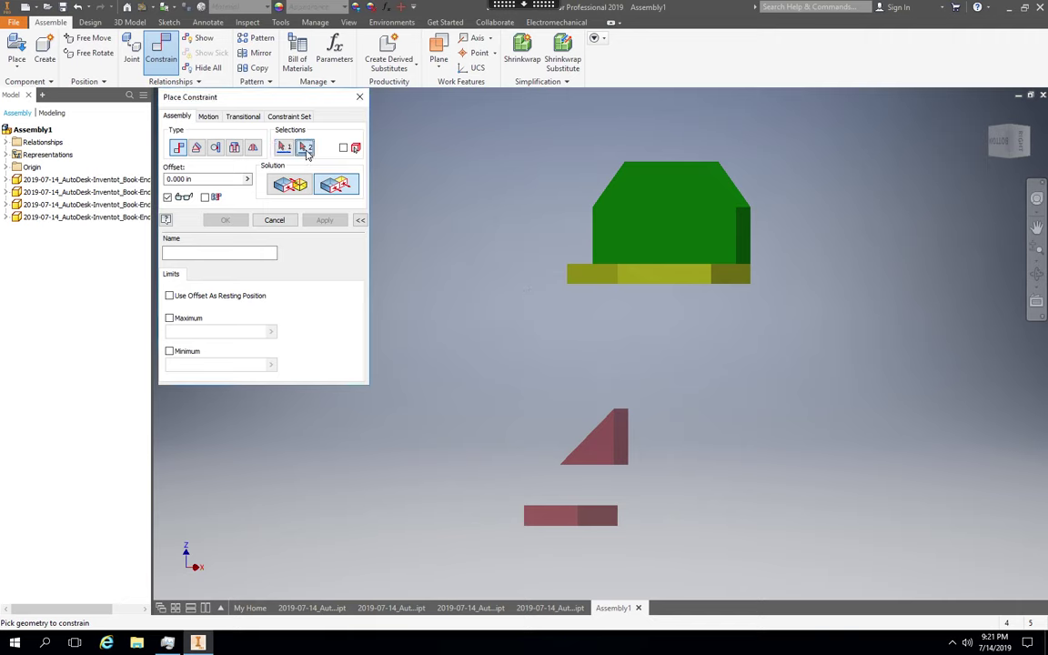
pyautogui.click(1013, 159)
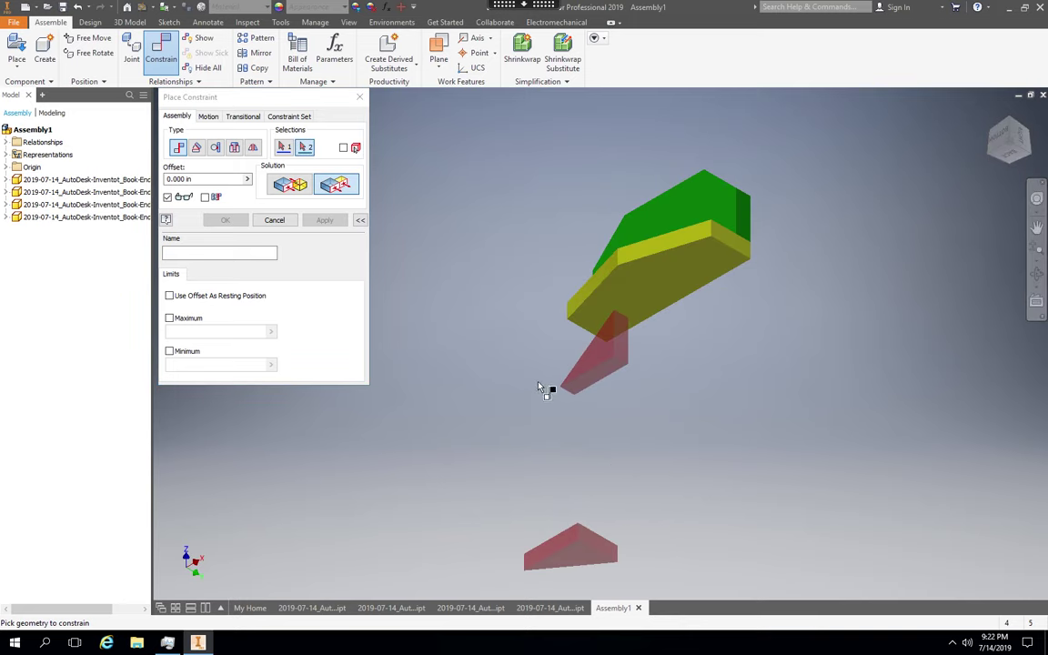
pyautogui.click(603, 374)
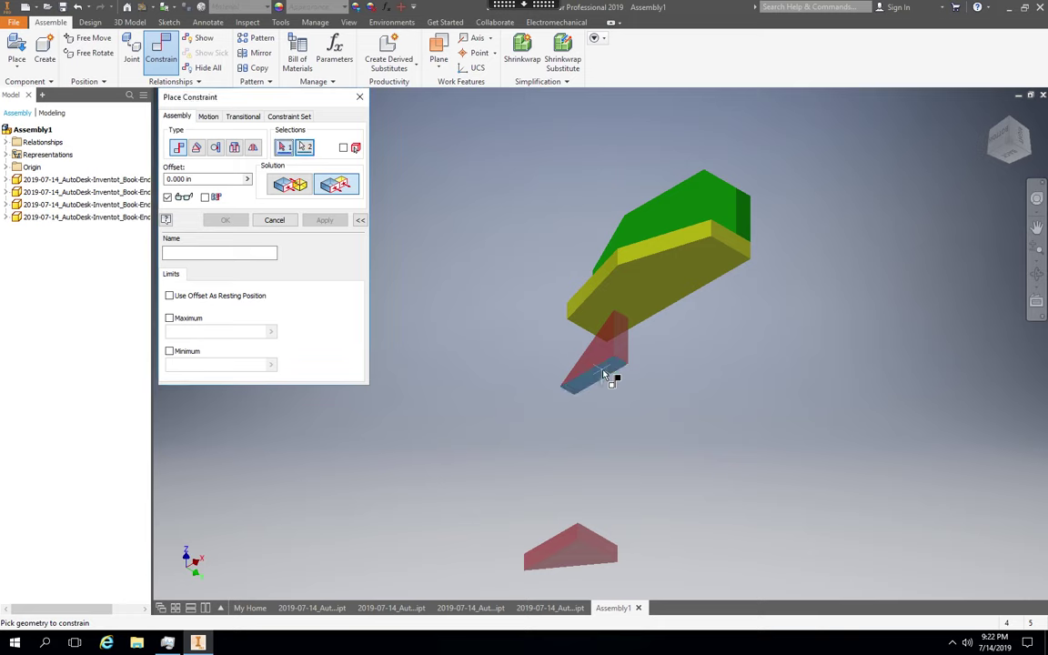
pyautogui.click(702, 207)
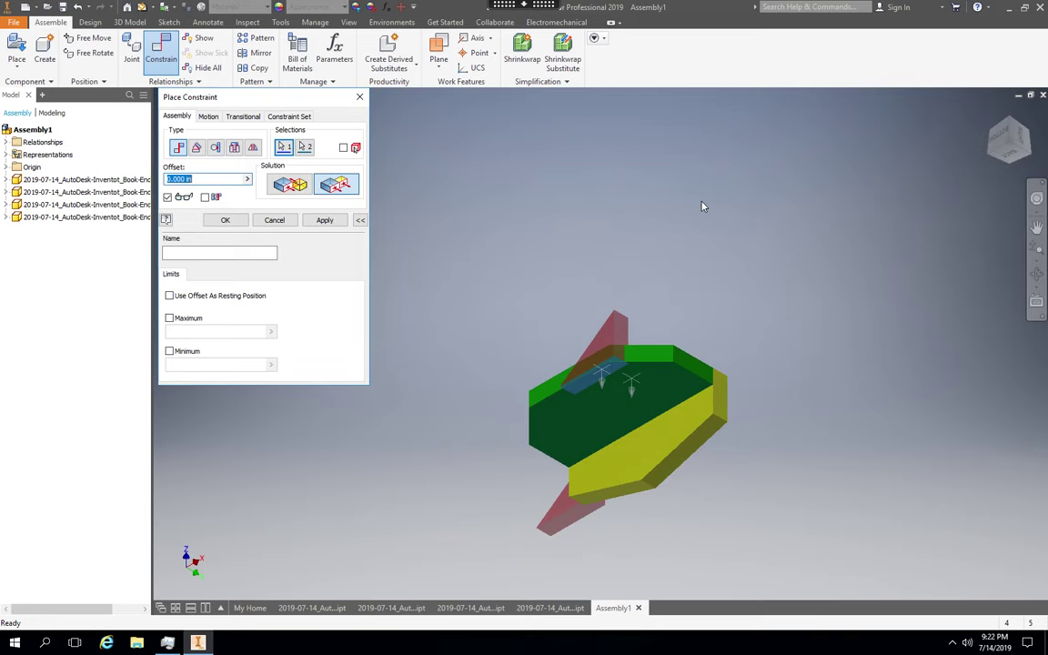
pyautogui.click(324, 221)
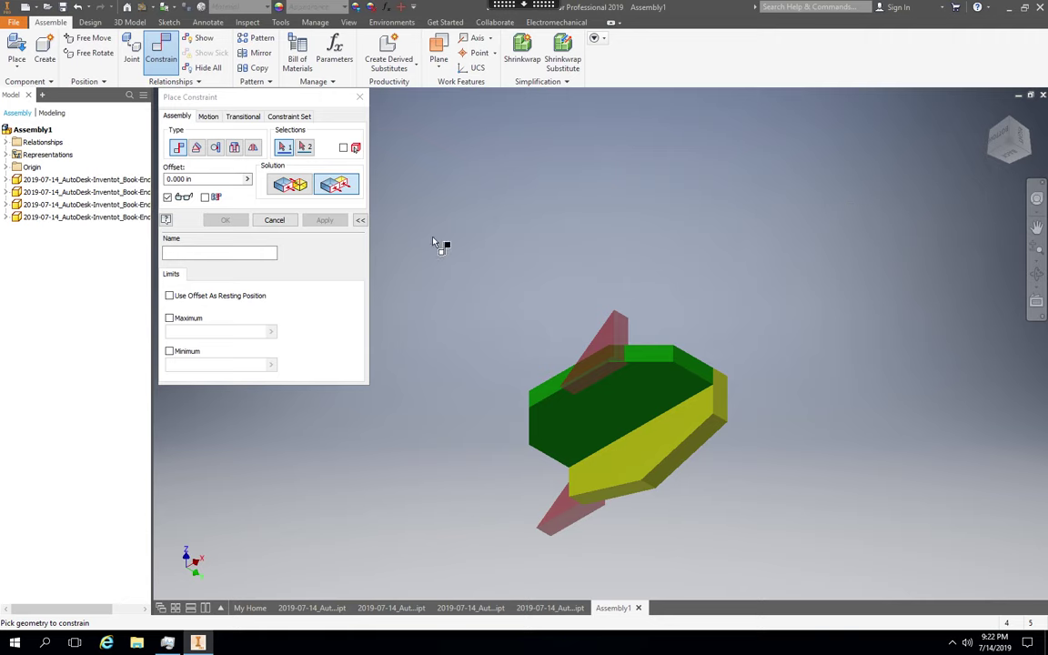
# - Mate the detached wedge's narrow base face to the green plate's inner broad face at a 0.000 in offset, accepting the conflicting relationship
pyautogui.click(992, 157)
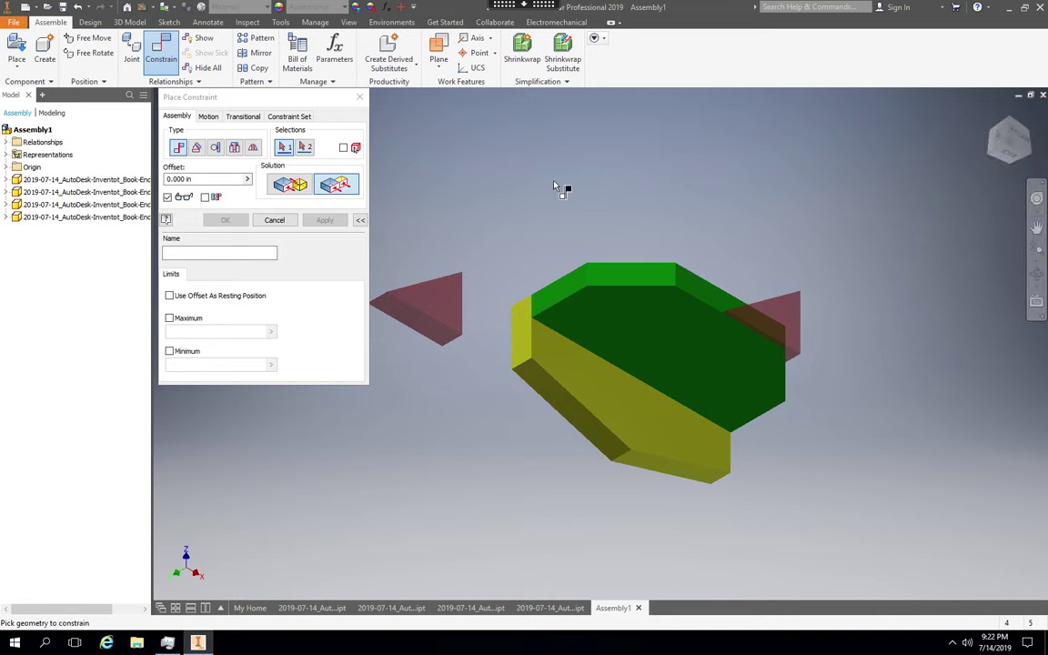
pyautogui.click(301, 188)
pyautogui.click(307, 149)
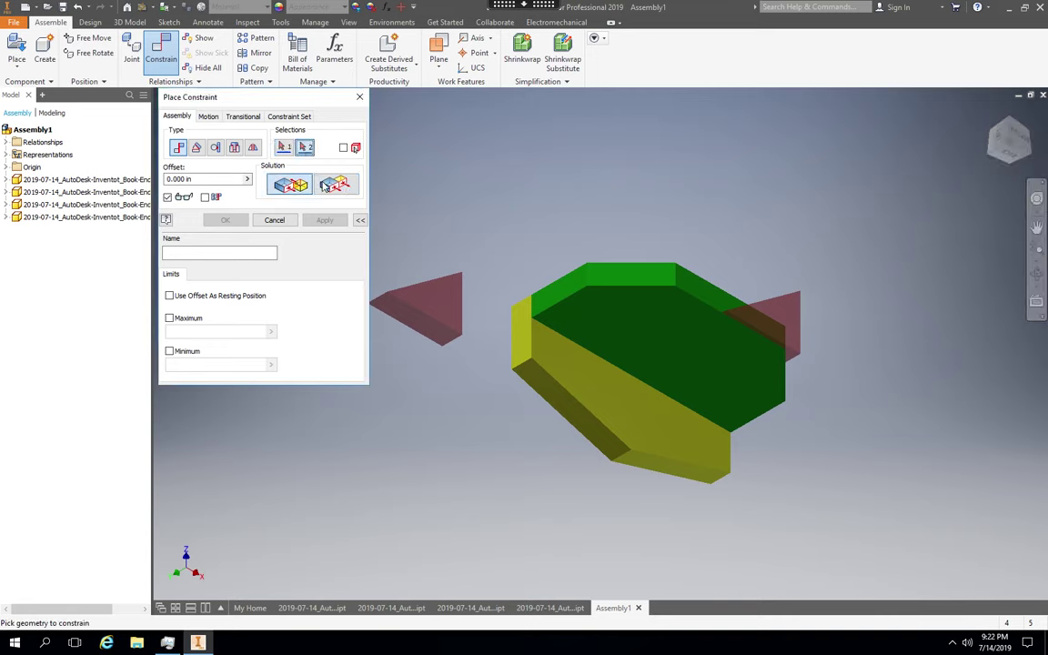
pyautogui.click(401, 316)
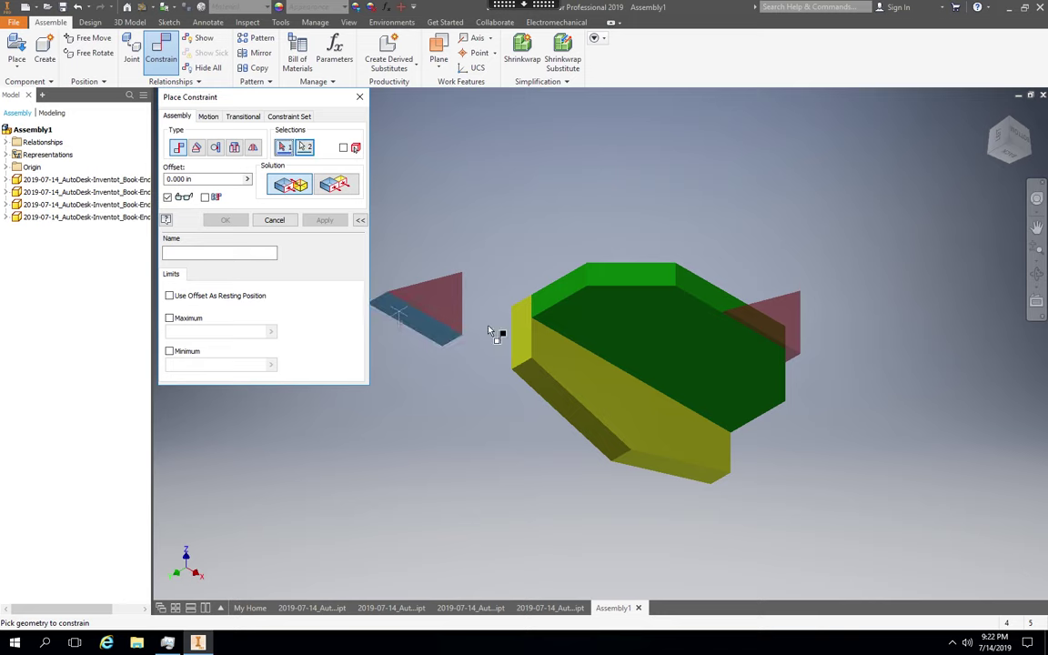
pyautogui.click(620, 331)
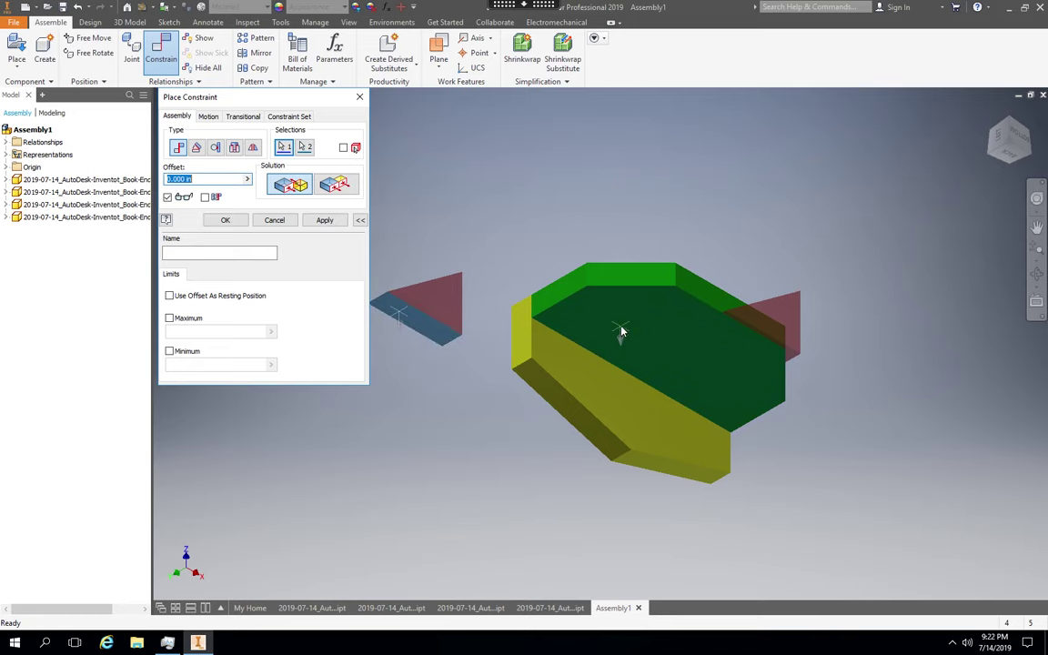
pyautogui.click(325, 221)
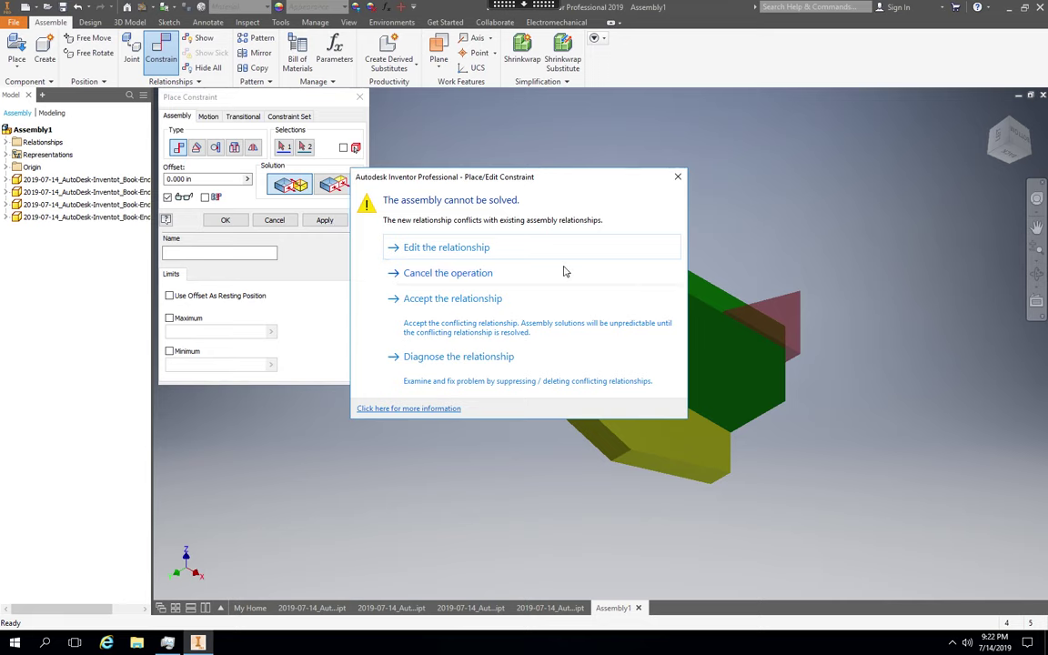
pyautogui.click(474, 312)
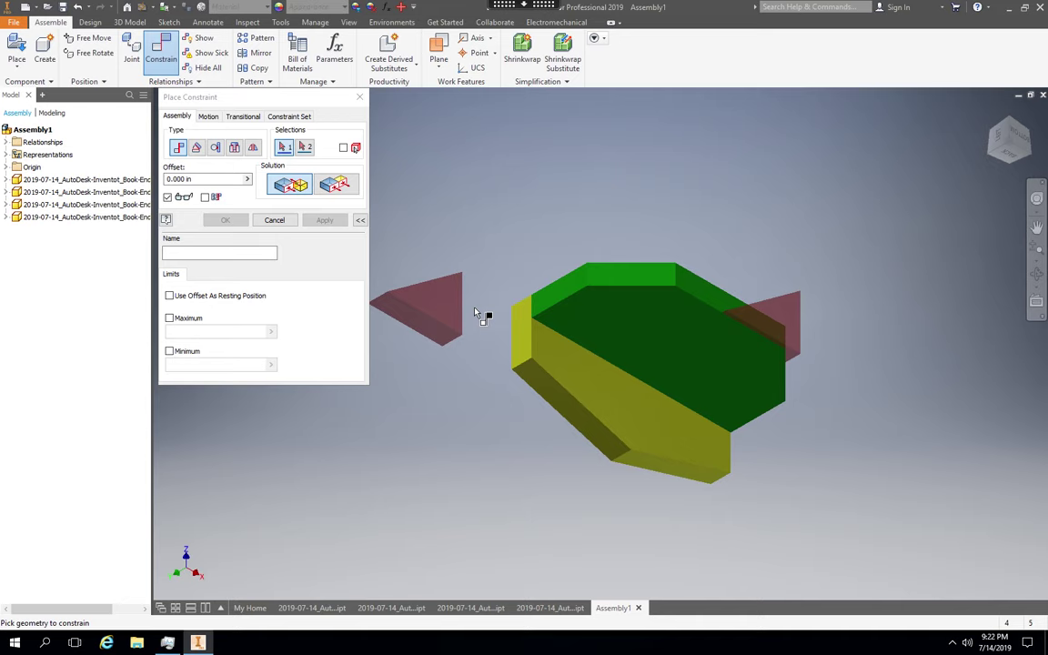
# - Repeat the 0.000 in mate constraint between the detached wedge's narrow base face and the green plate's inner broad face
pyautogui.click(305, 147)
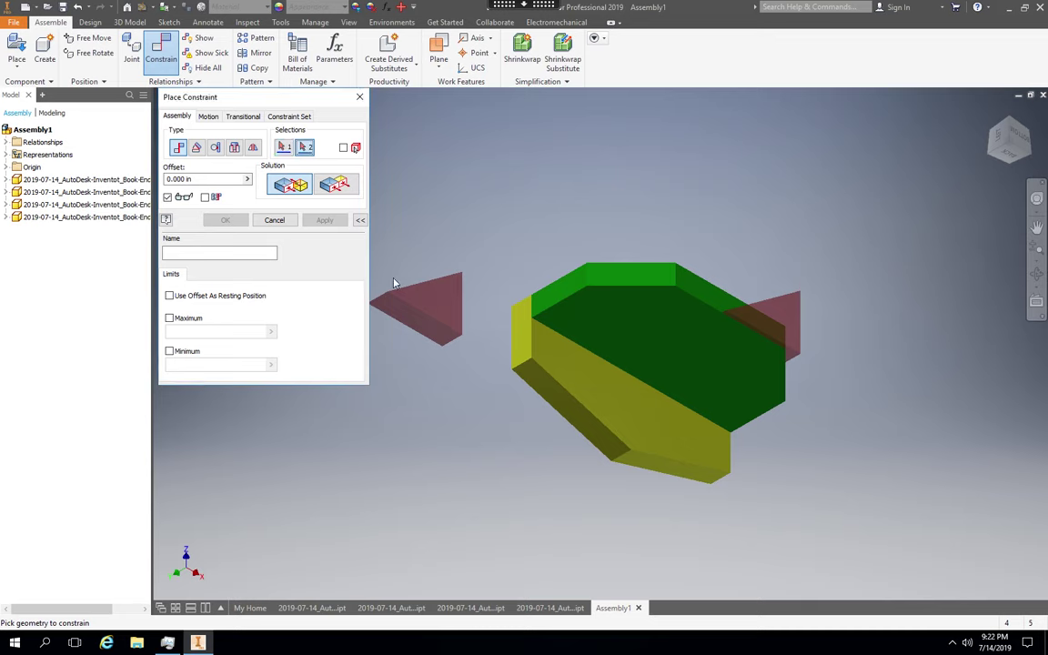
pyautogui.click(411, 319)
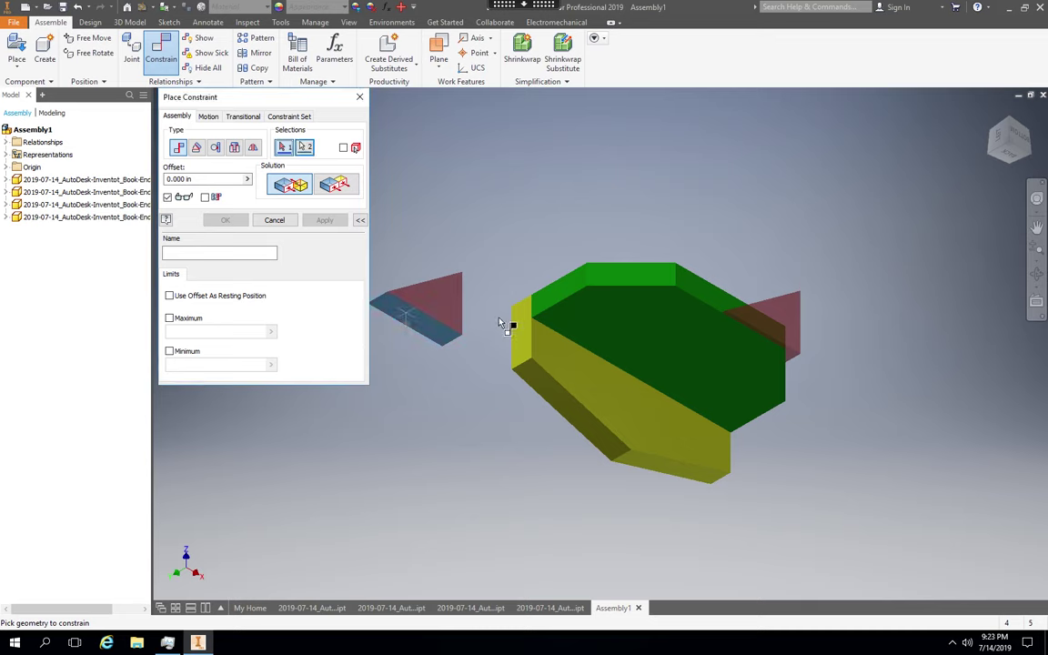
pyautogui.click(609, 320)
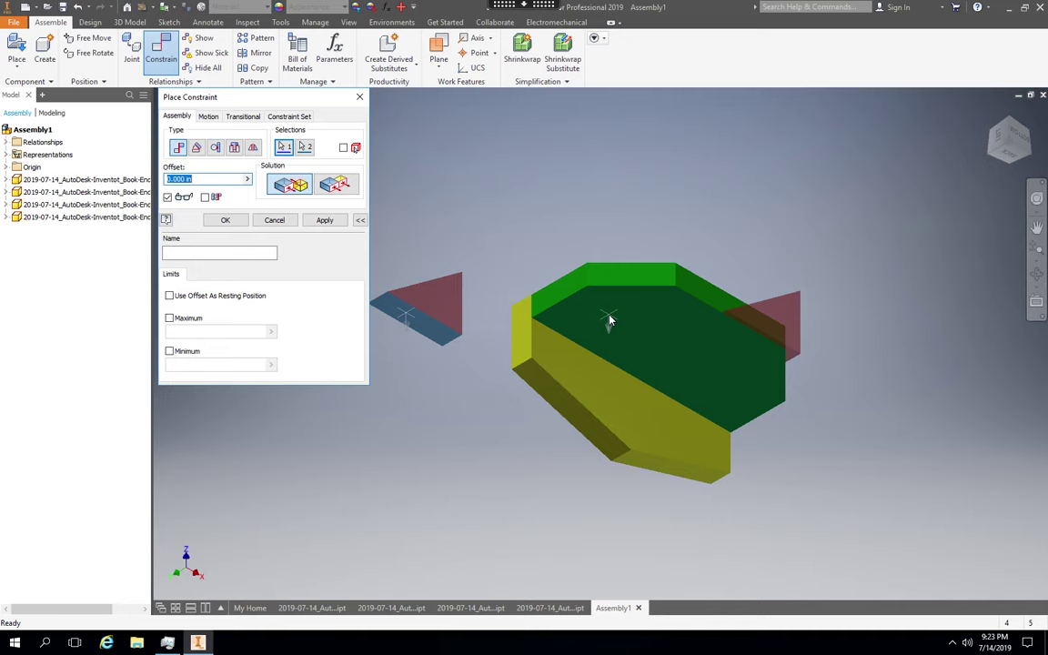
pyautogui.click(325, 221)
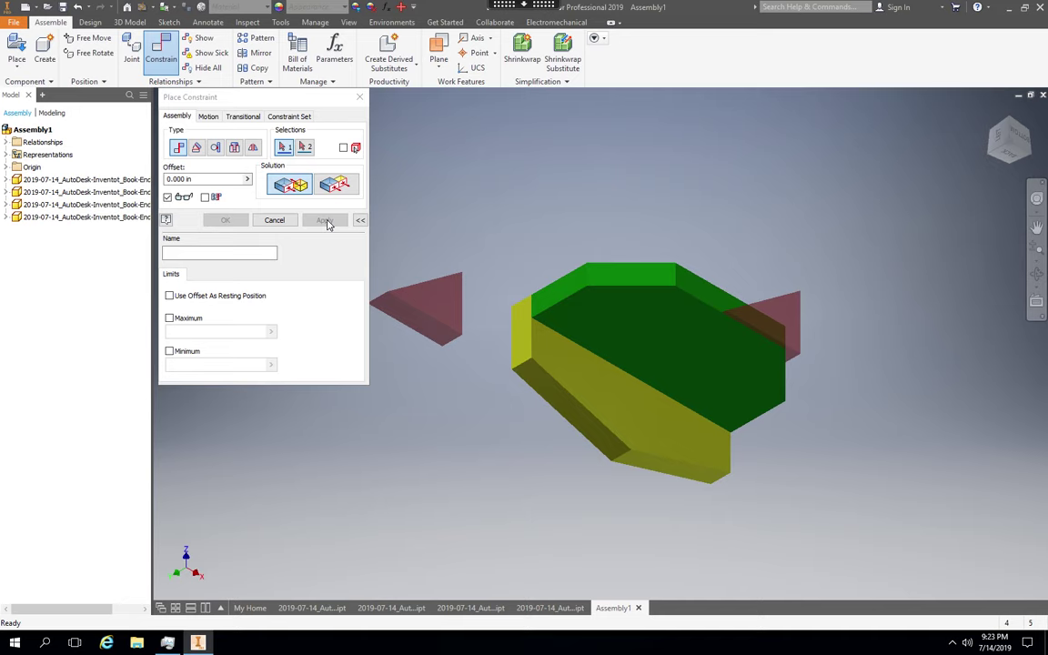
pyautogui.click(326, 221)
# - Mate the base face of the wedge overlapping the green plate to the plate's inner broad face twice, at a 0.000 in offset
pyautogui.click(307, 148)
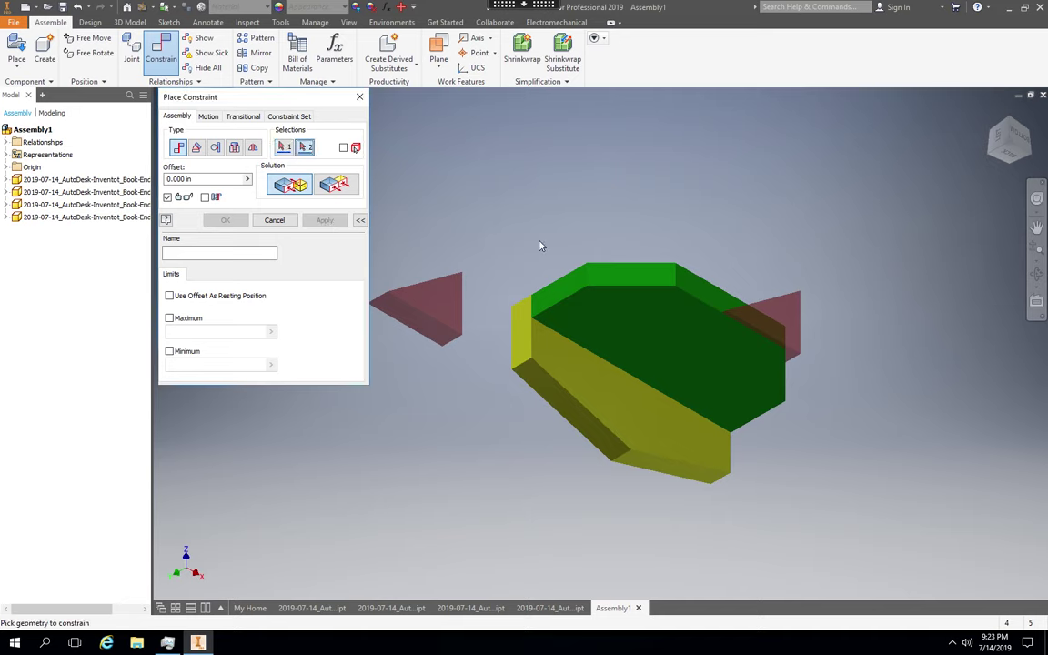
pyautogui.click(792, 358)
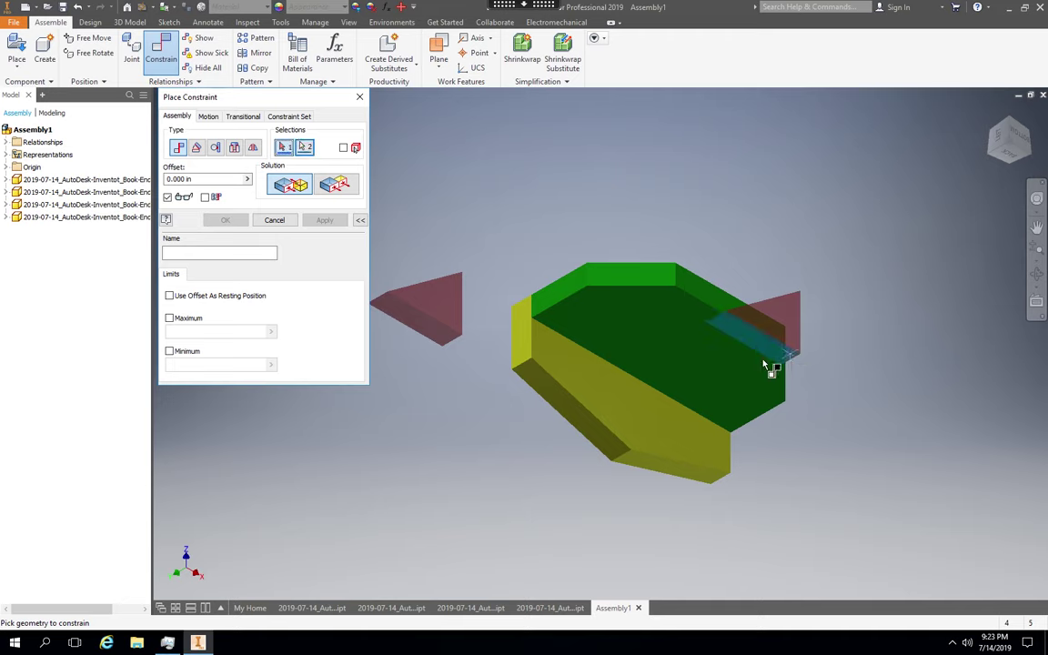
pyautogui.click(677, 370)
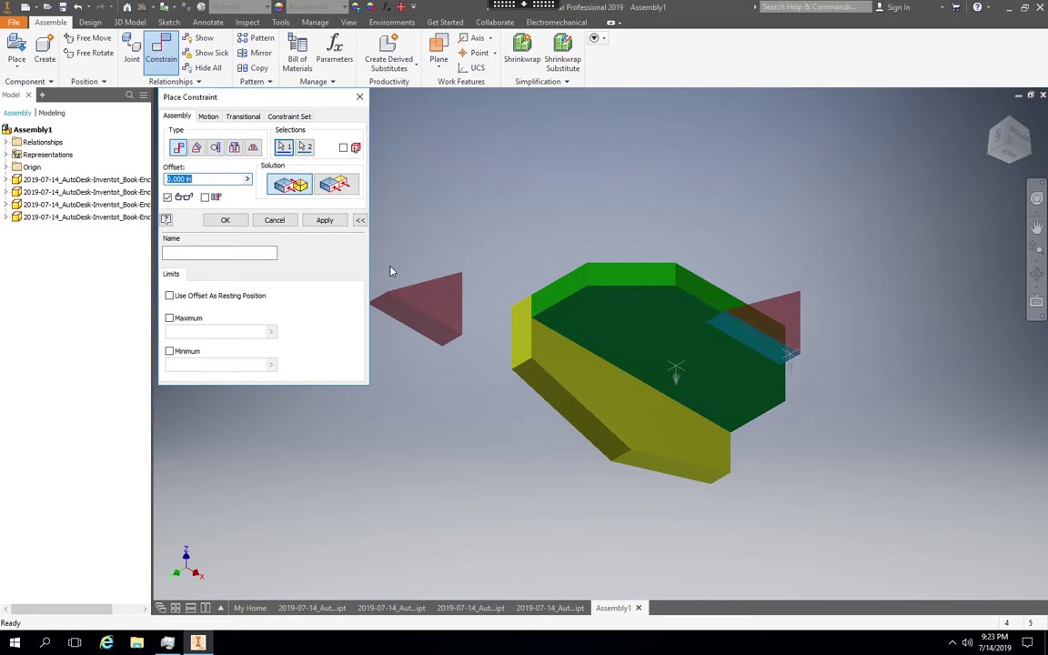
pyautogui.click(324, 220)
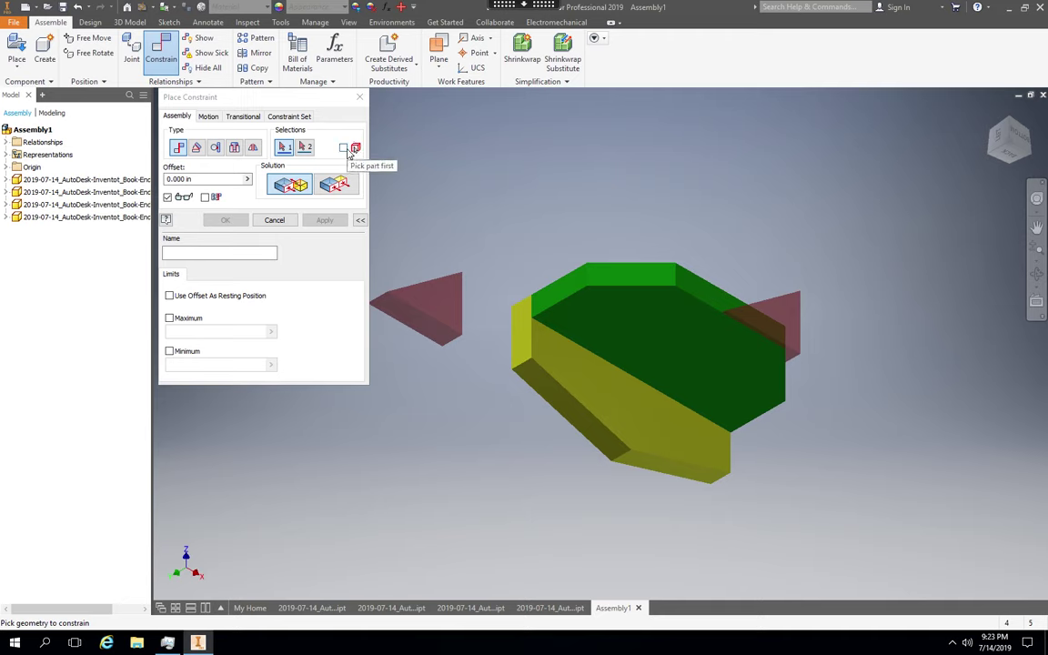
pyautogui.click(306, 149)
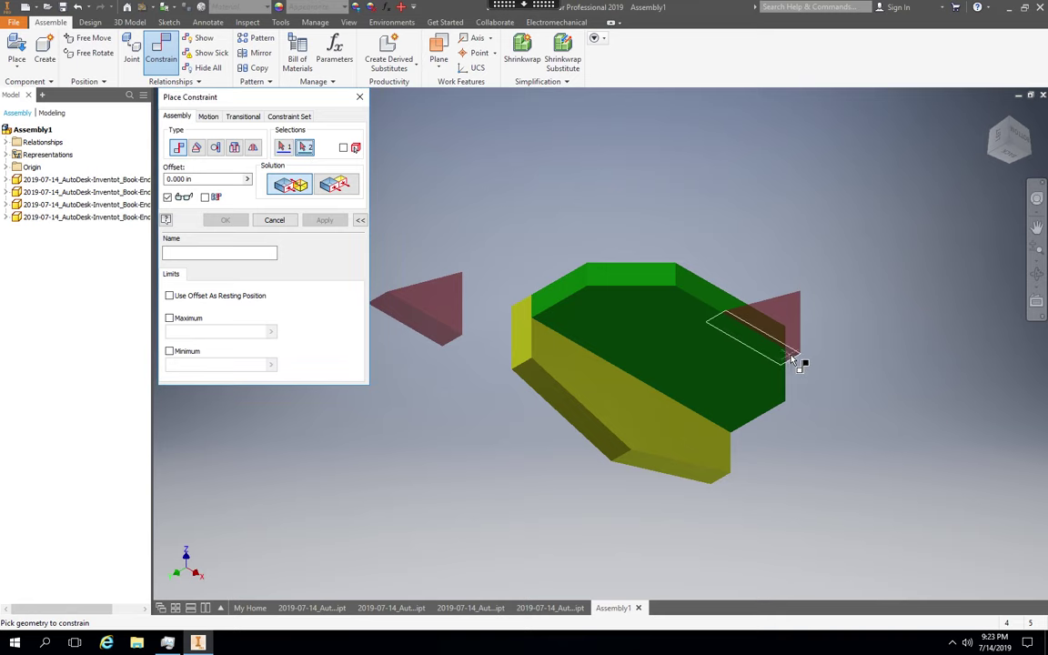
pyautogui.moveTo(790, 360)
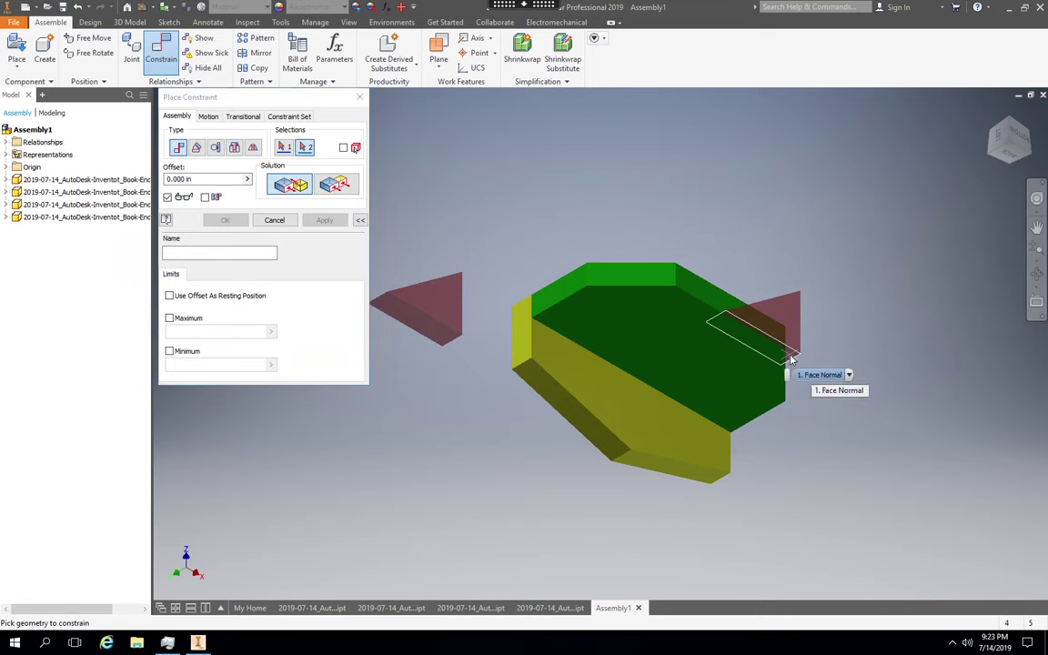
pyautogui.click(790, 359)
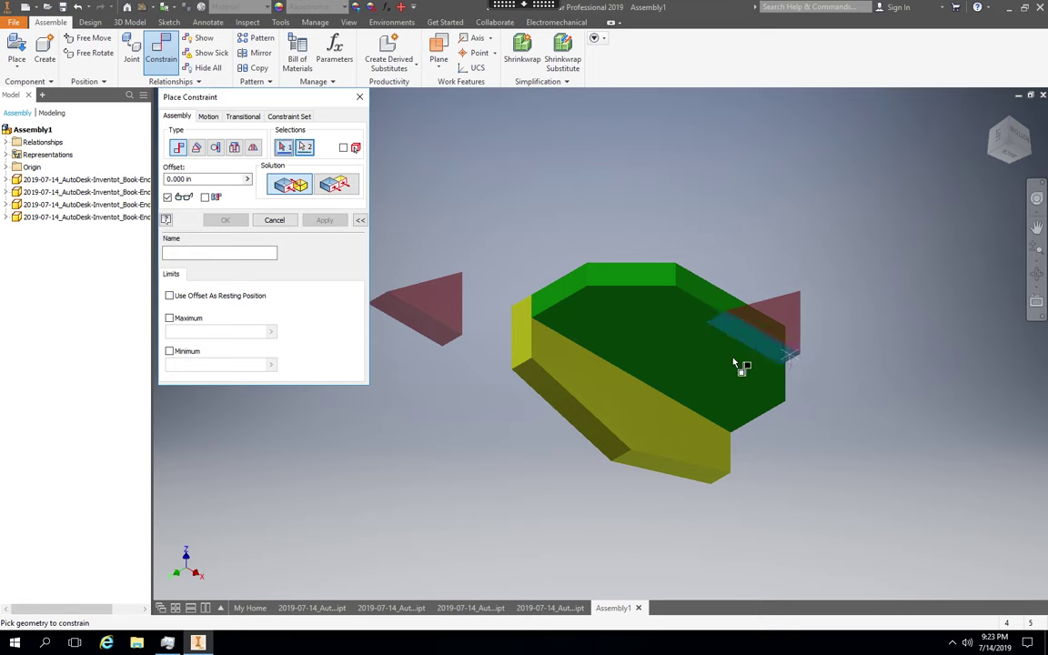
pyautogui.click(656, 358)
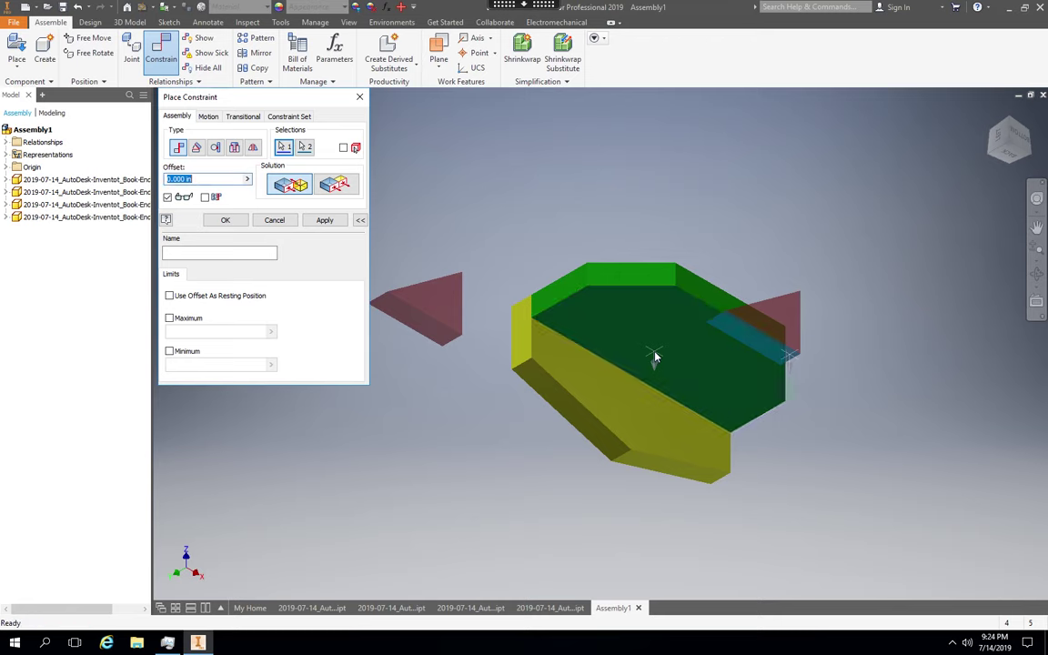
pyautogui.click(300, 188)
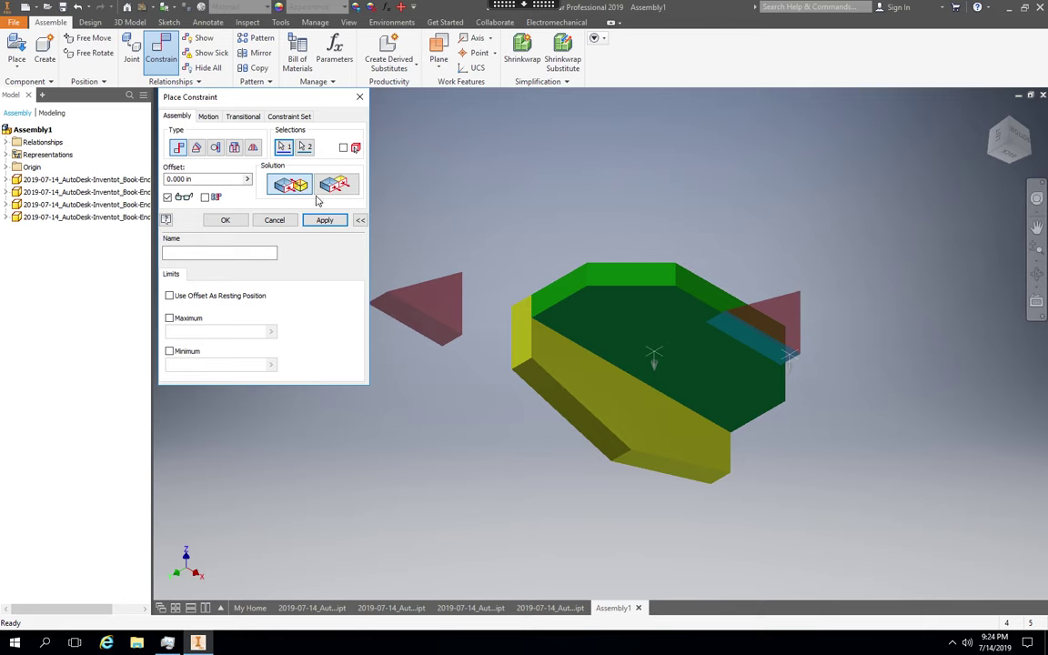
pyautogui.click(325, 220)
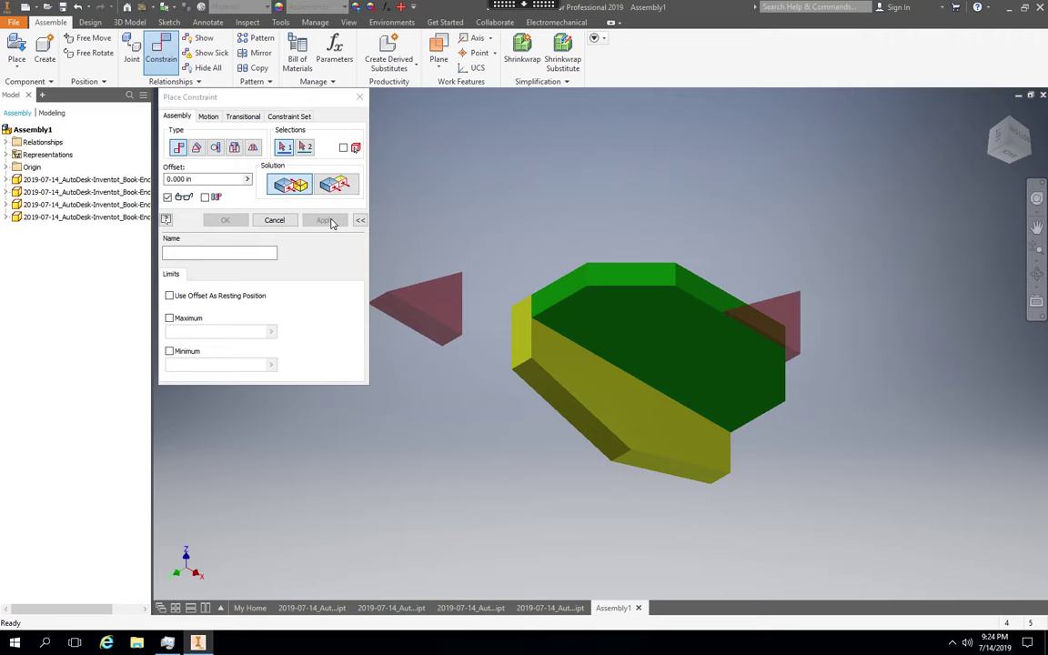
# - Mate the detached wedge's narrow base face to the green plate's inner broad face at a 0.000 in offset
pyautogui.click(415, 320)
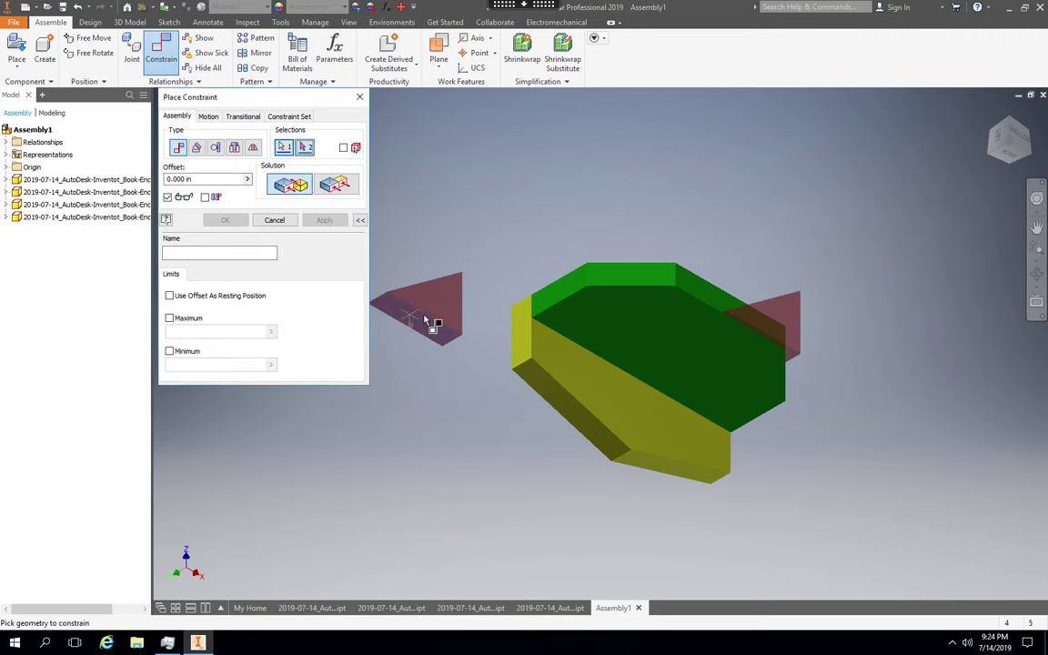
pyautogui.click(602, 323)
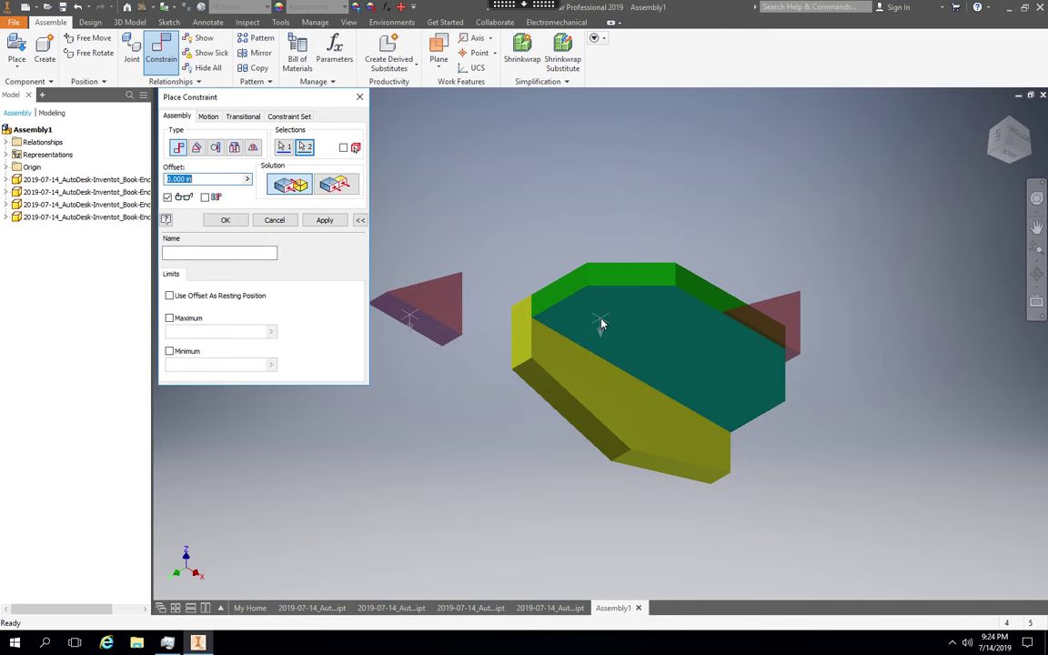
pyautogui.scroll(3, 601, 323)
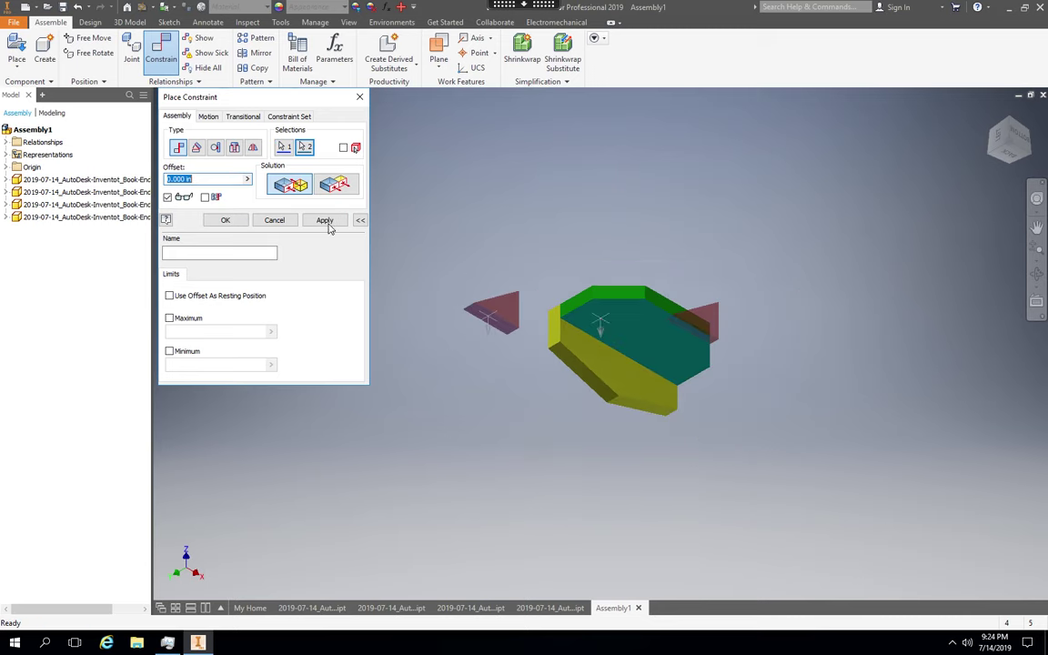
pyautogui.click(323, 221)
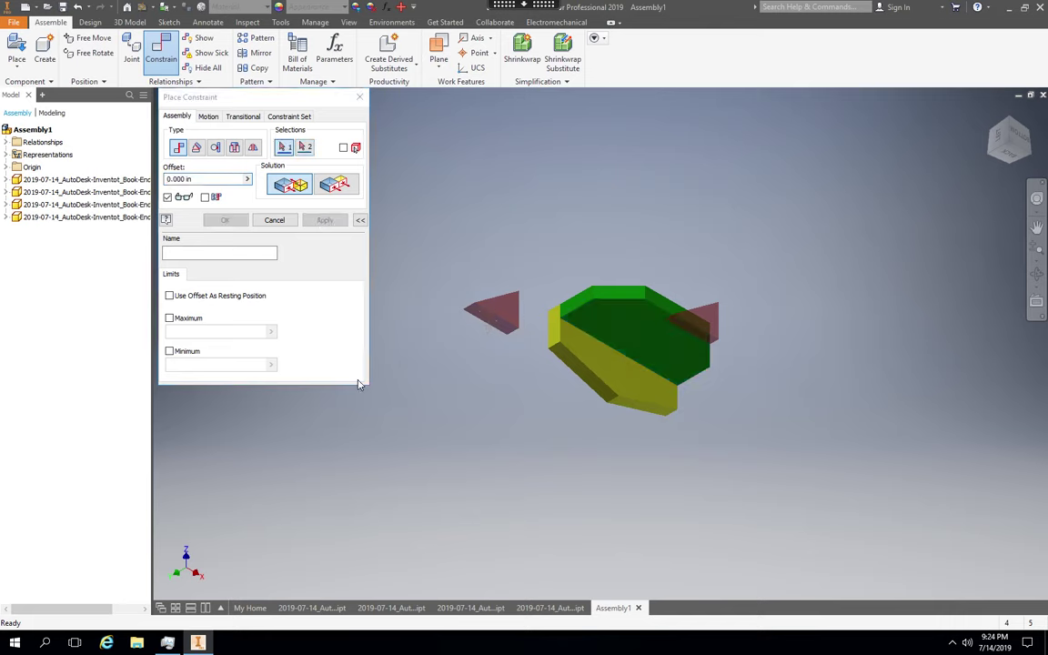
# - Mate the narrow end face of the wedge overlapping the green plate to the yellow plate's inner broad face at a 0.000 in offset
pyautogui.scroll(-3, 386, 399)
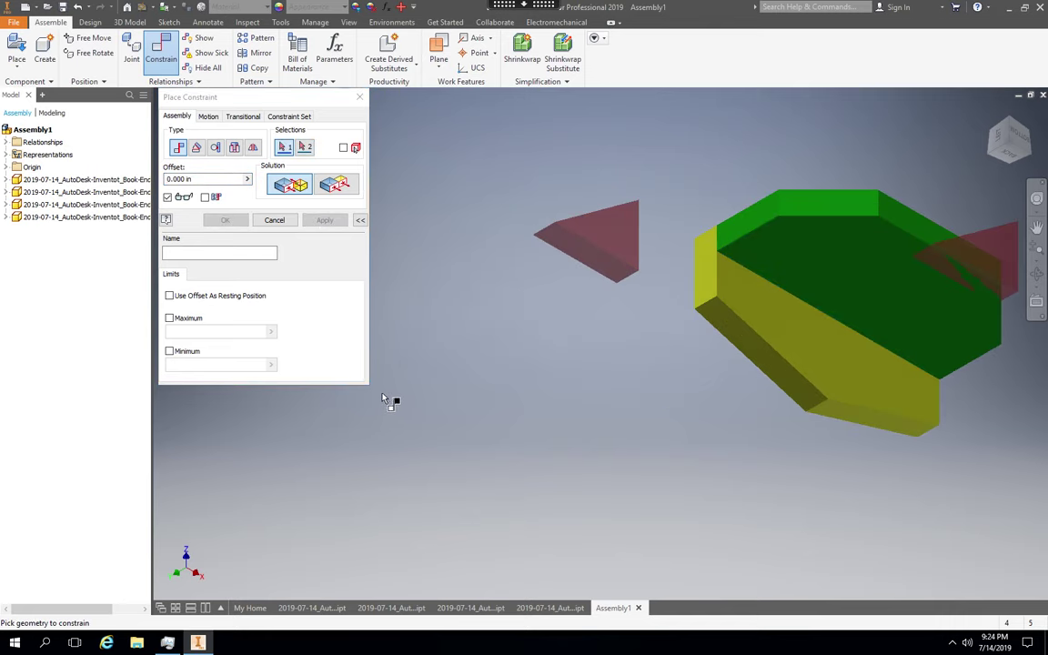
pyautogui.click(1036, 227)
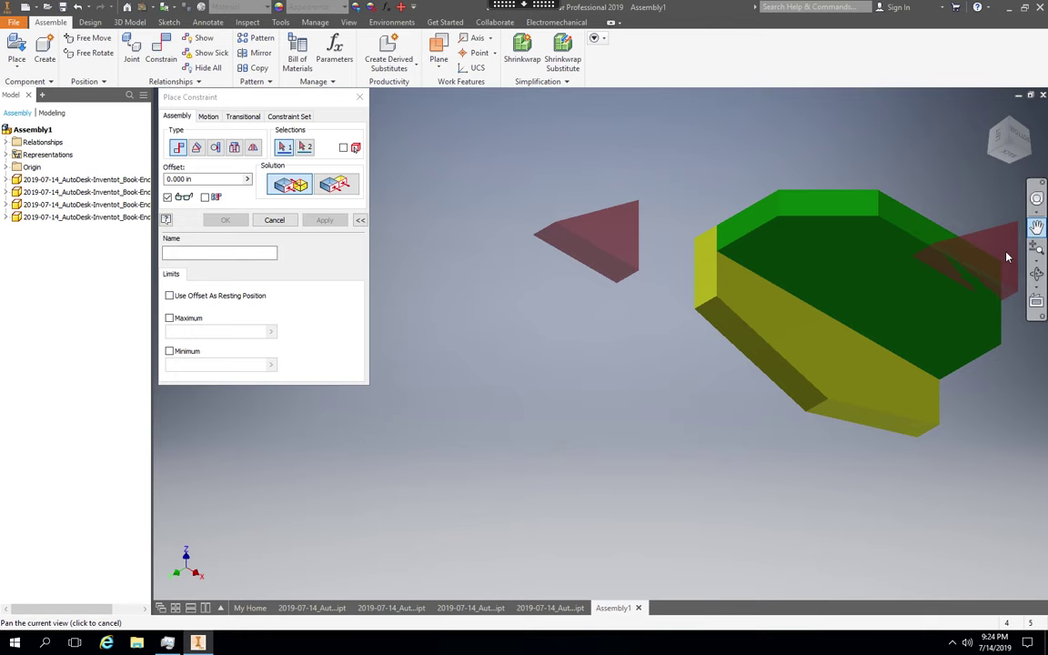
pyautogui.moveTo(904, 270); pyautogui.dragTo(733, 300)
pyautogui.moveTo(820, 282); pyautogui.dragTo(823, 280)
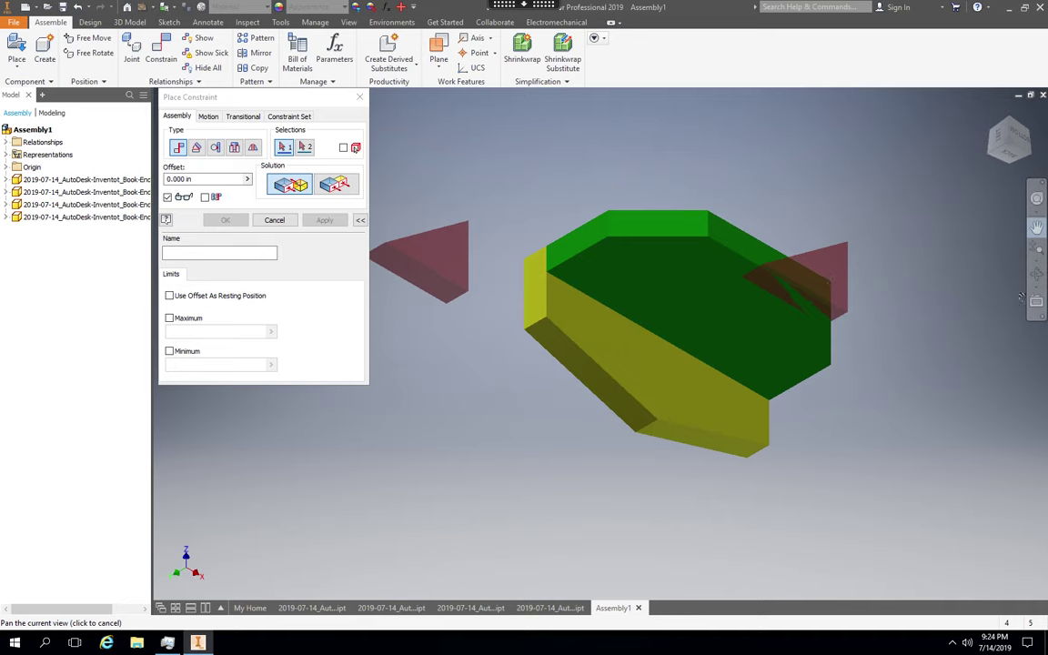
pyautogui.click(1033, 158)
pyautogui.click(1034, 159)
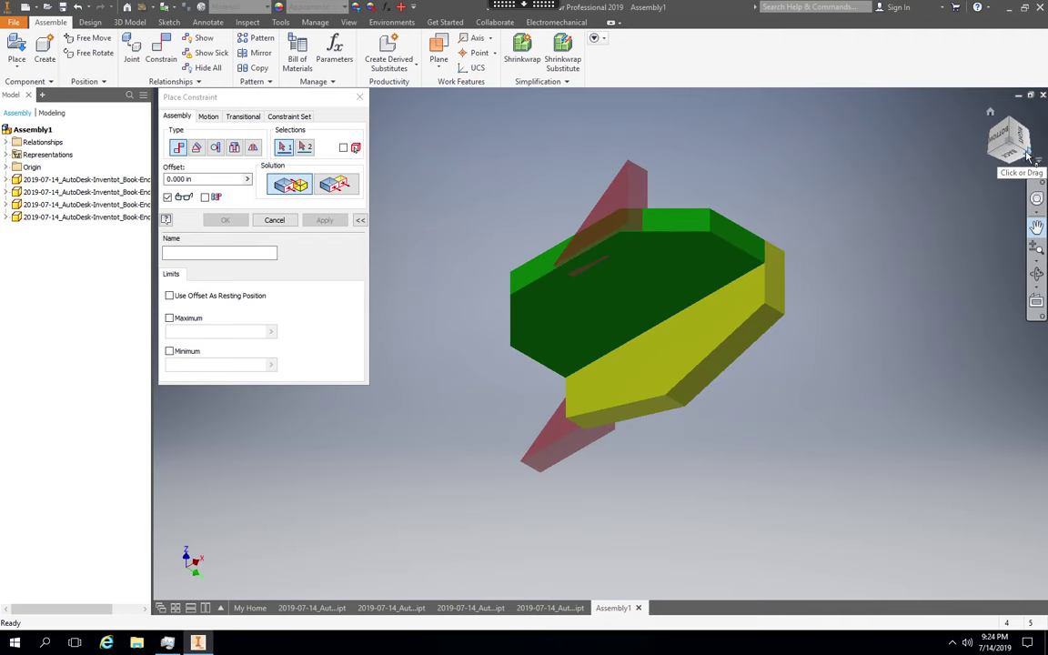
pyautogui.click(1036, 226)
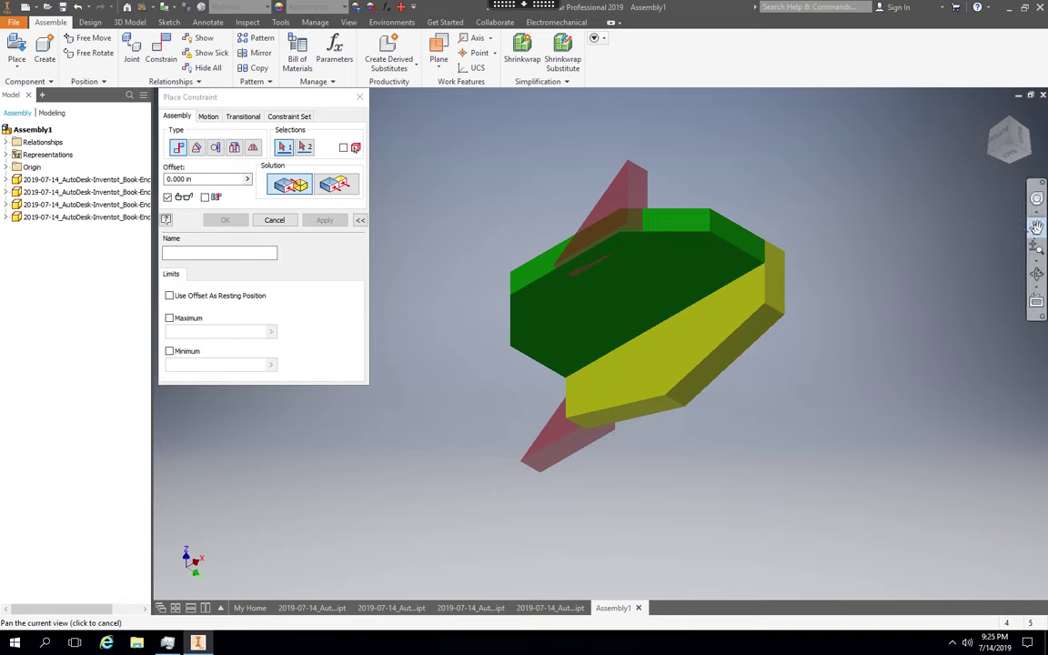
pyautogui.click(1036, 229)
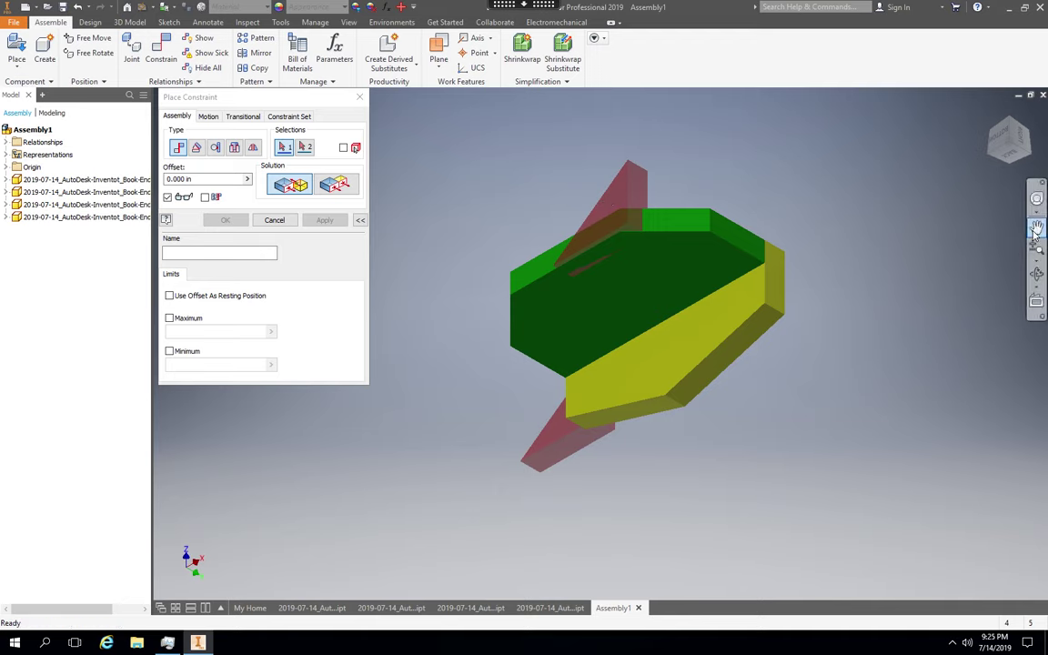
pyautogui.click(644, 197)
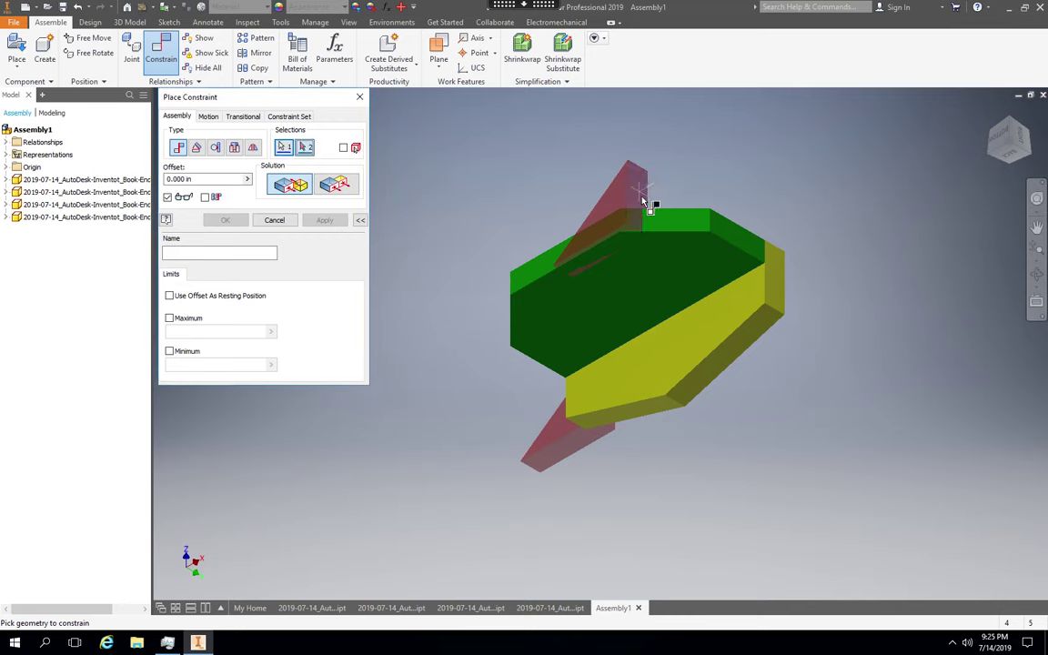
pyautogui.click(715, 332)
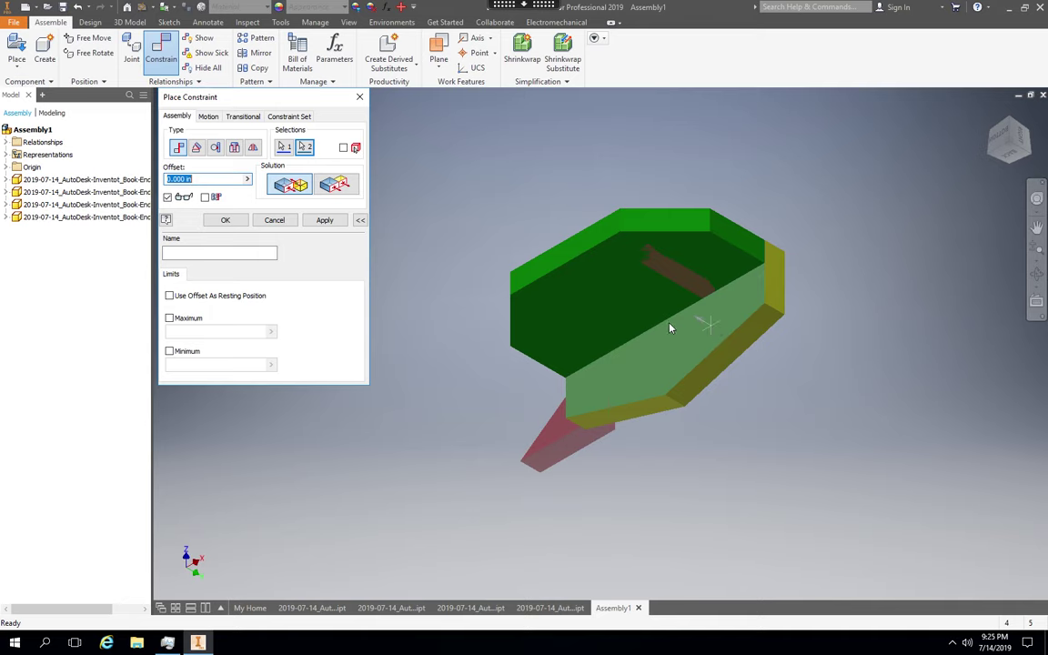
pyautogui.click(326, 222)
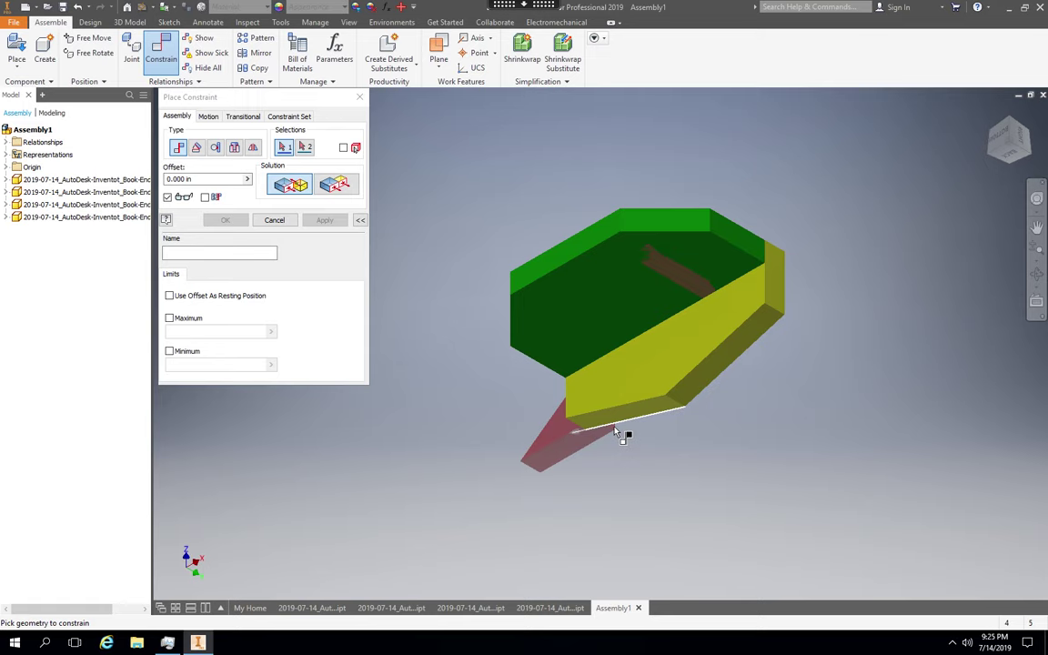
# - Mate the narrow end face of the remaining detached wedge to the yellow plate's inner broad face at a 0.000 in offset
pyautogui.click(1011, 169)
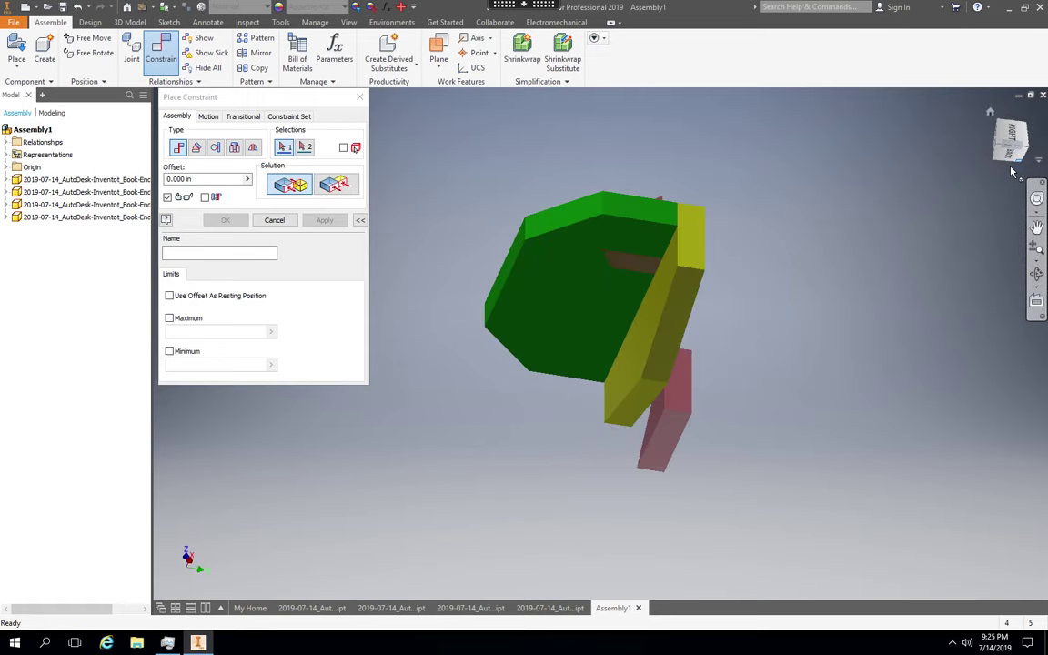
pyautogui.click(1012, 171)
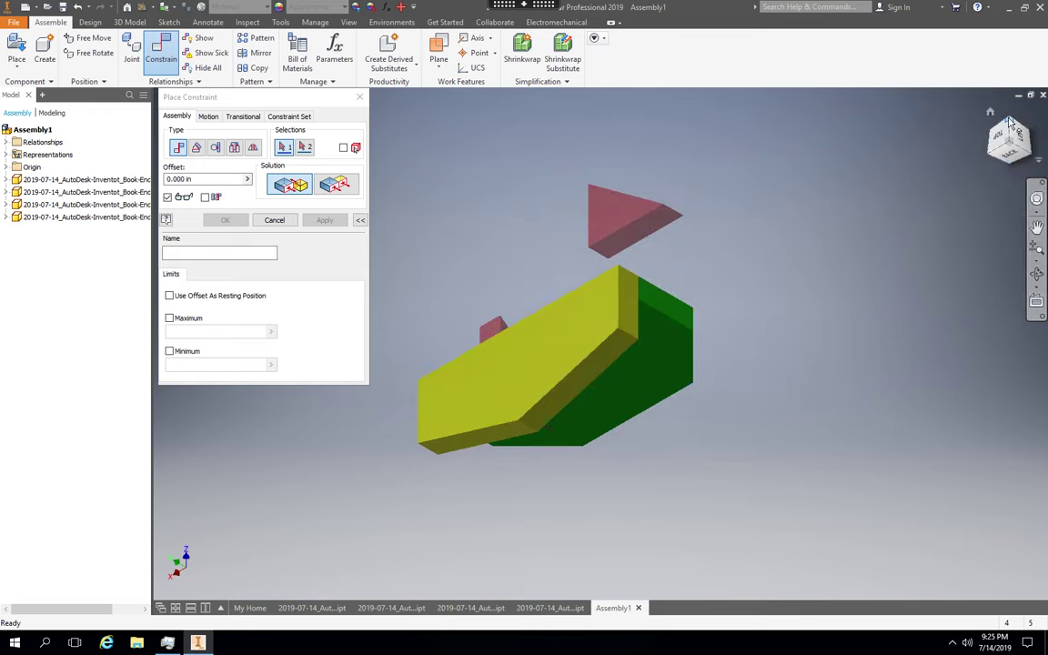
pyautogui.click(1010, 123)
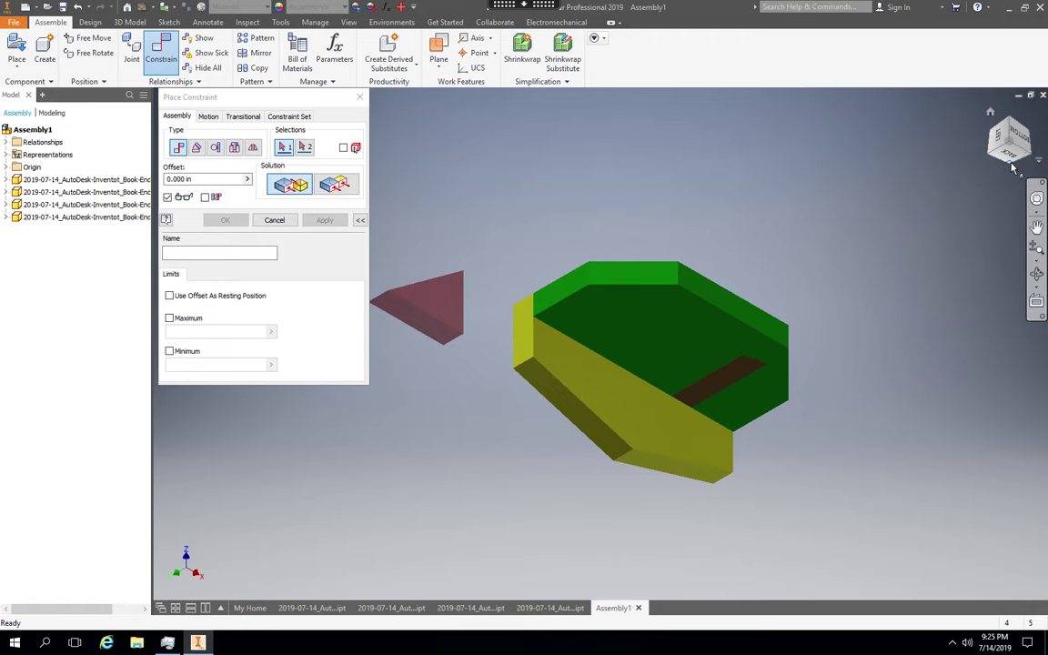
pyautogui.click(1012, 166)
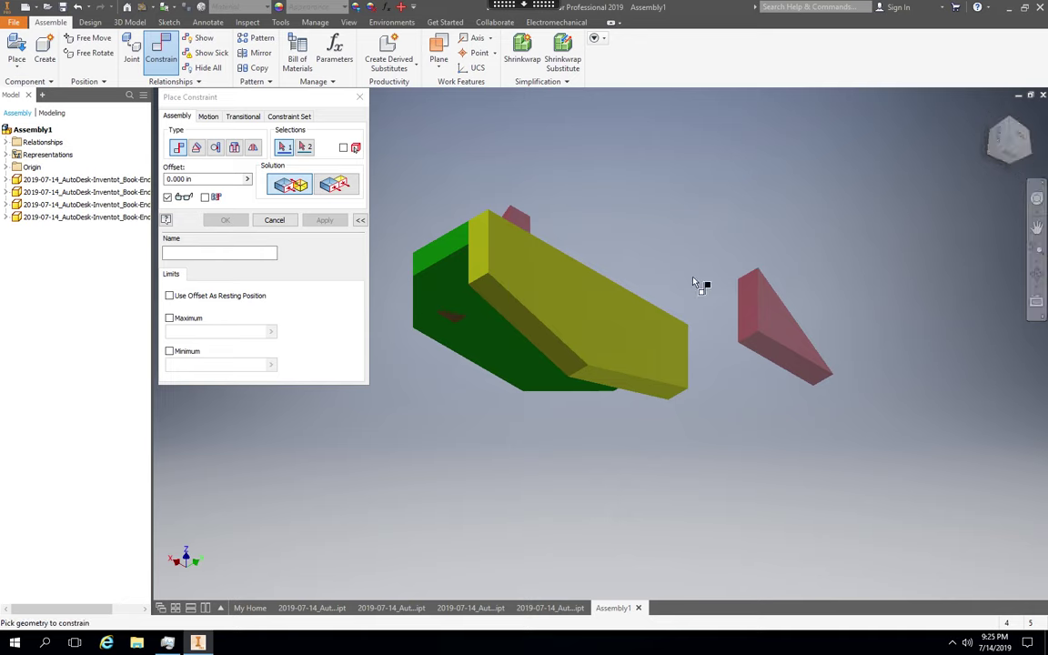
pyautogui.click(752, 316)
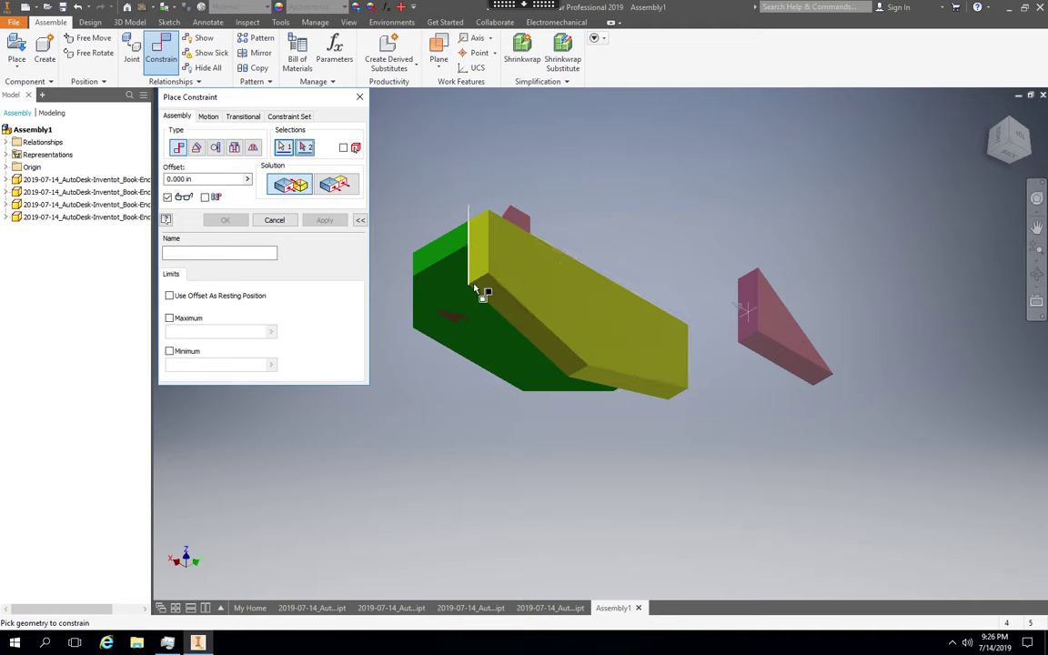
pyautogui.click(992, 157)
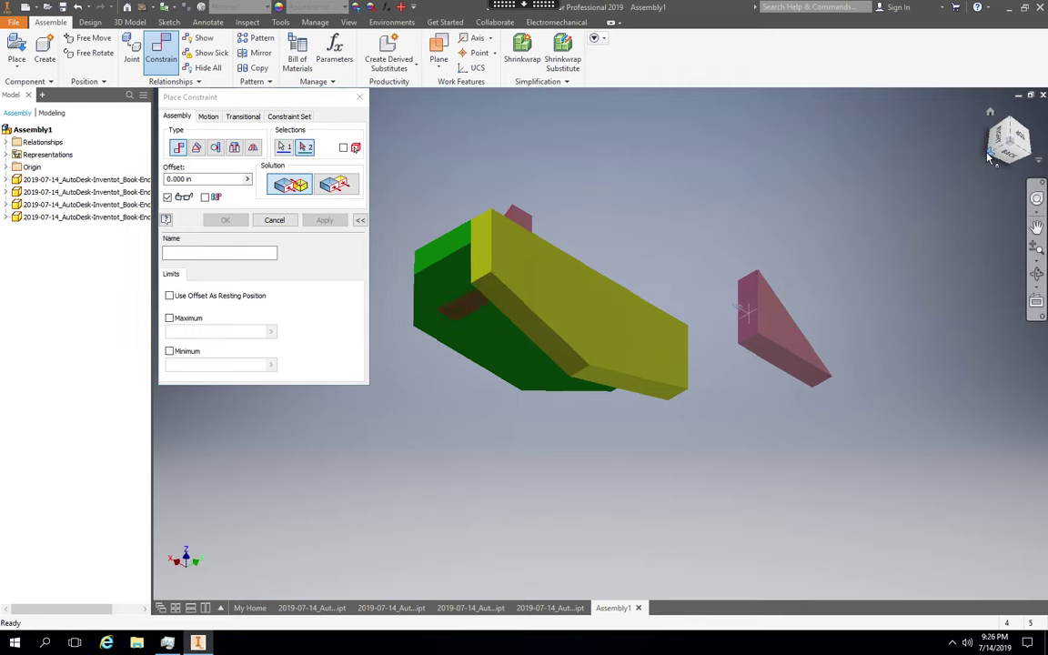
pyautogui.click(990, 157)
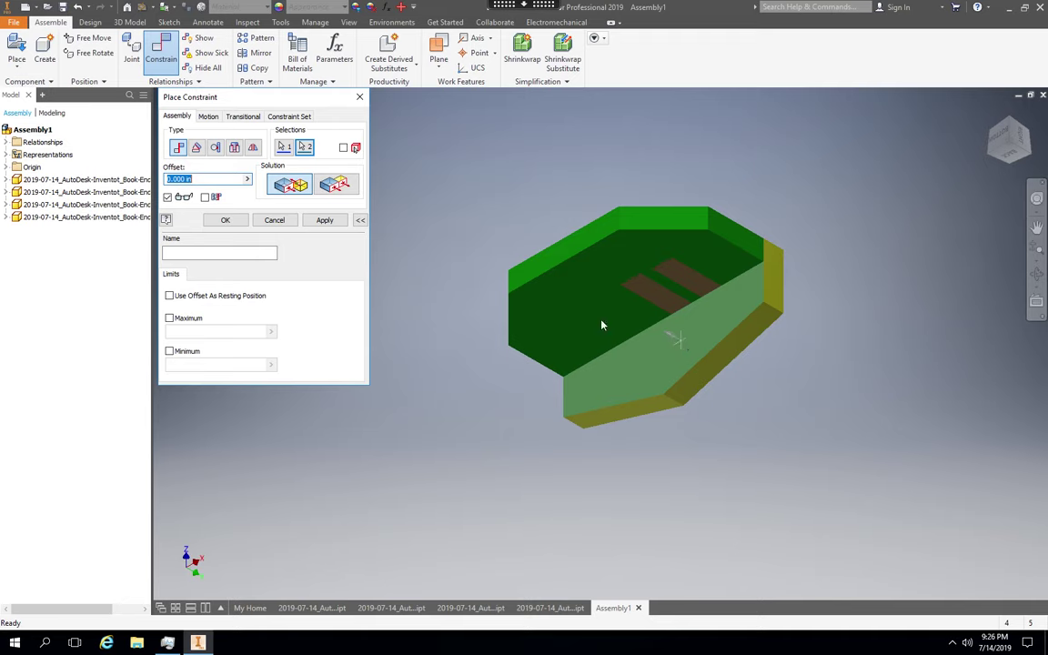
pyautogui.click(325, 220)
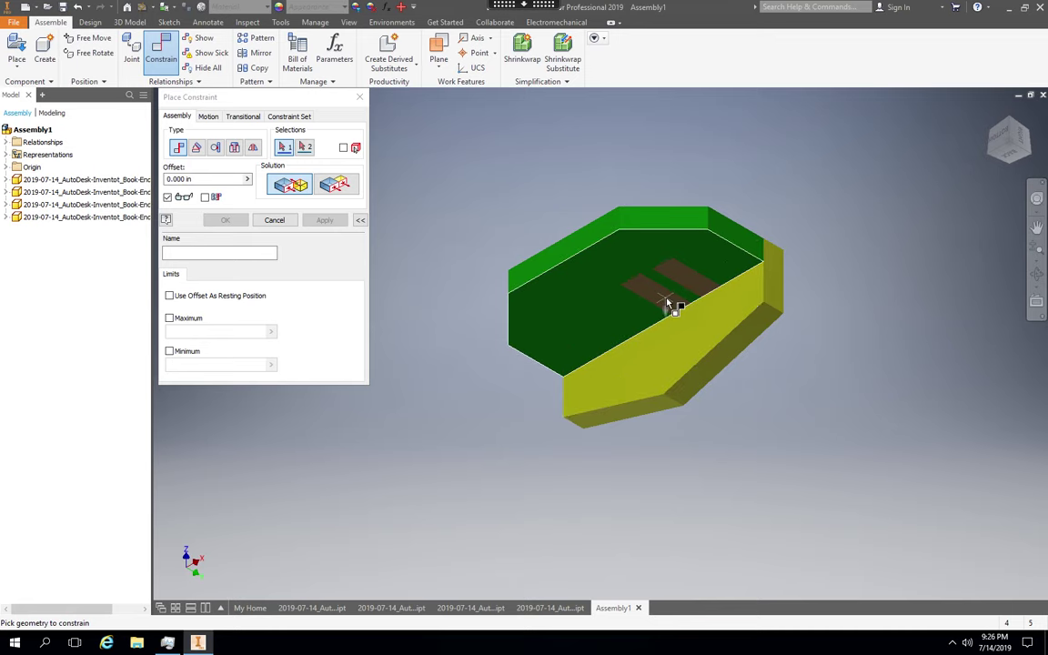
pyautogui.moveTo(667, 302)
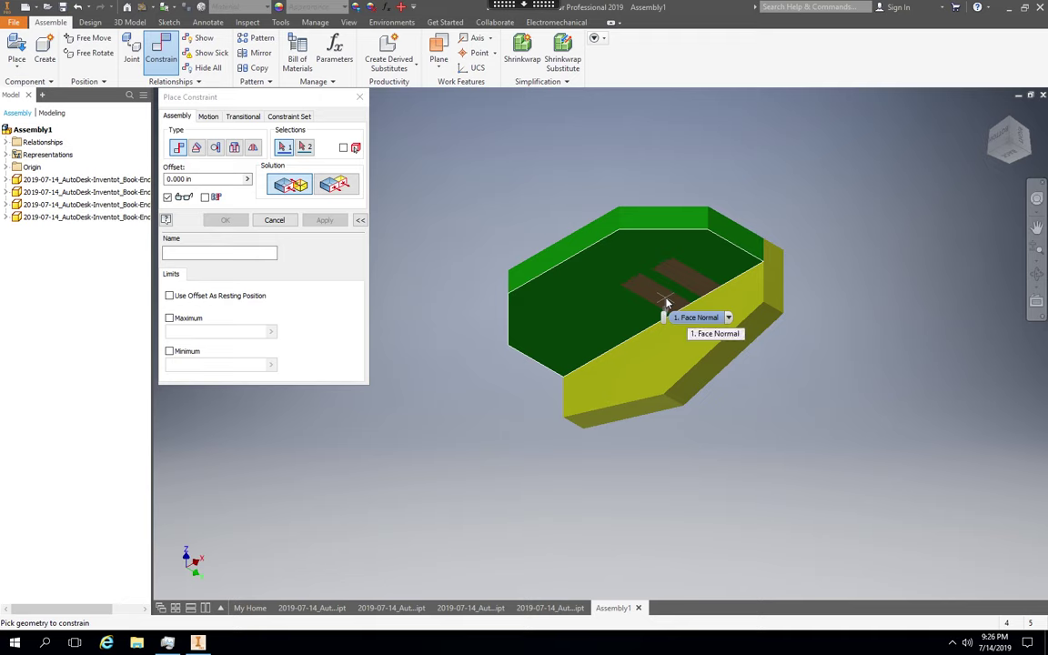
pyautogui.click(662, 301)
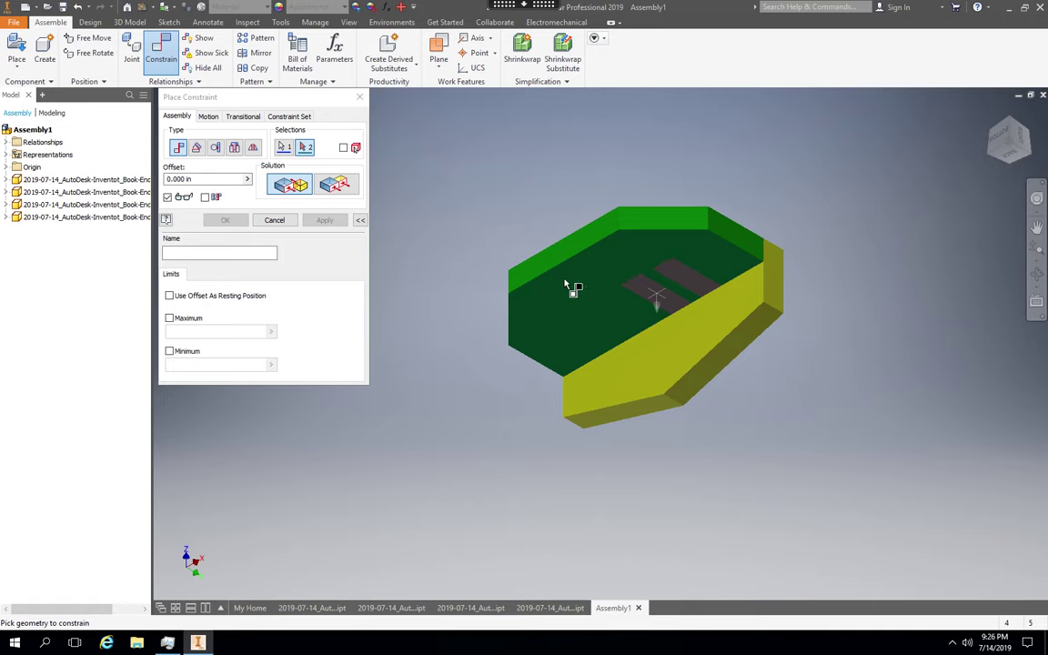
pyautogui.click(991, 157)
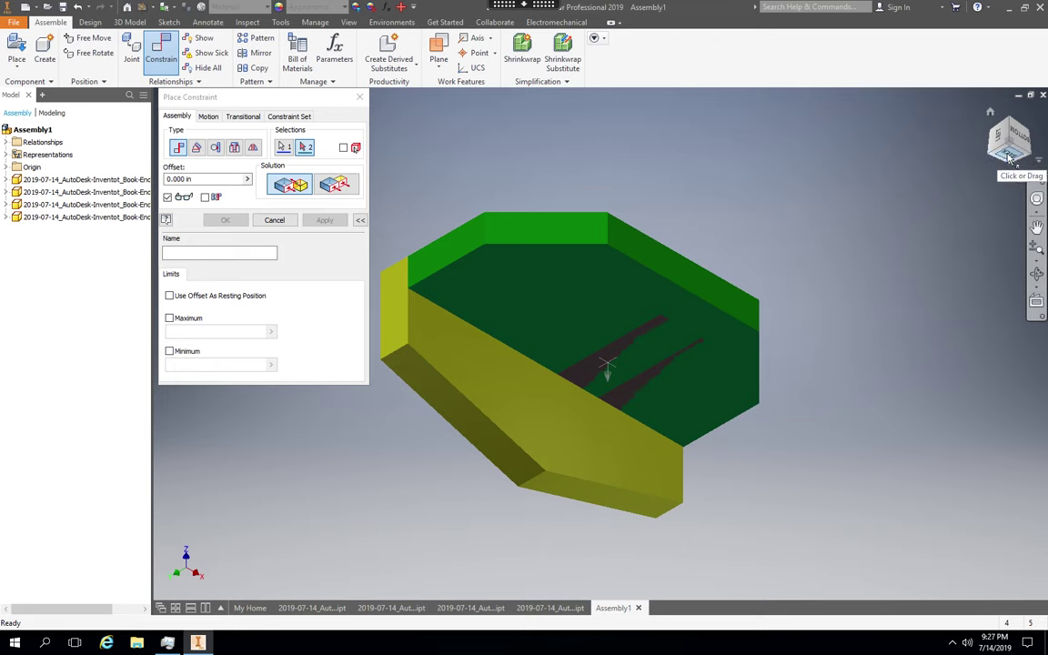
pyautogui.click(1007, 157)
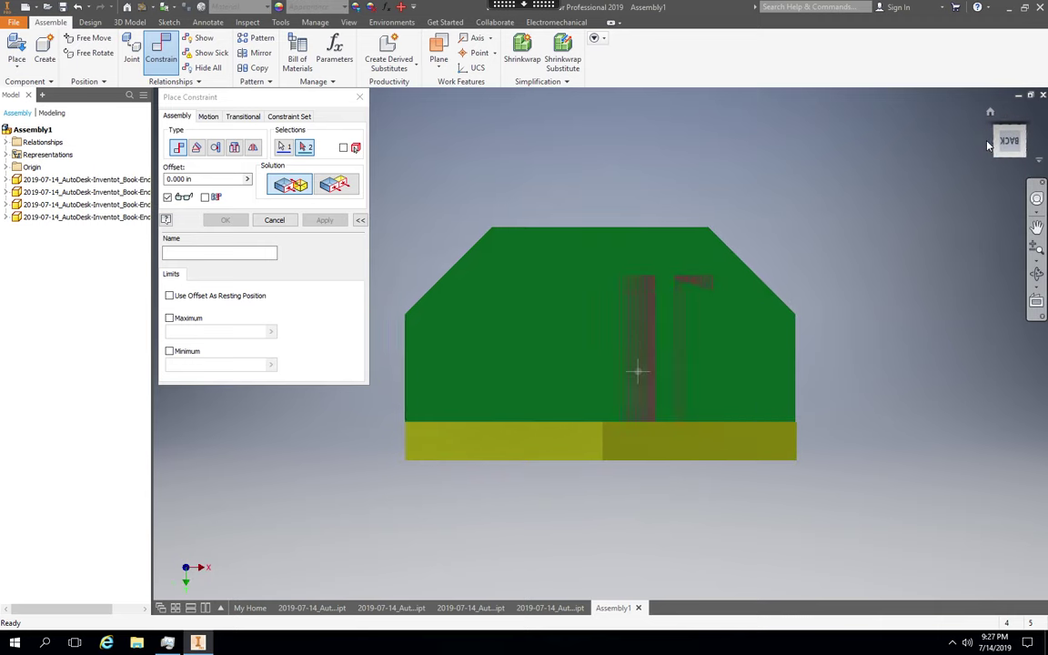
pyautogui.click(990, 145)
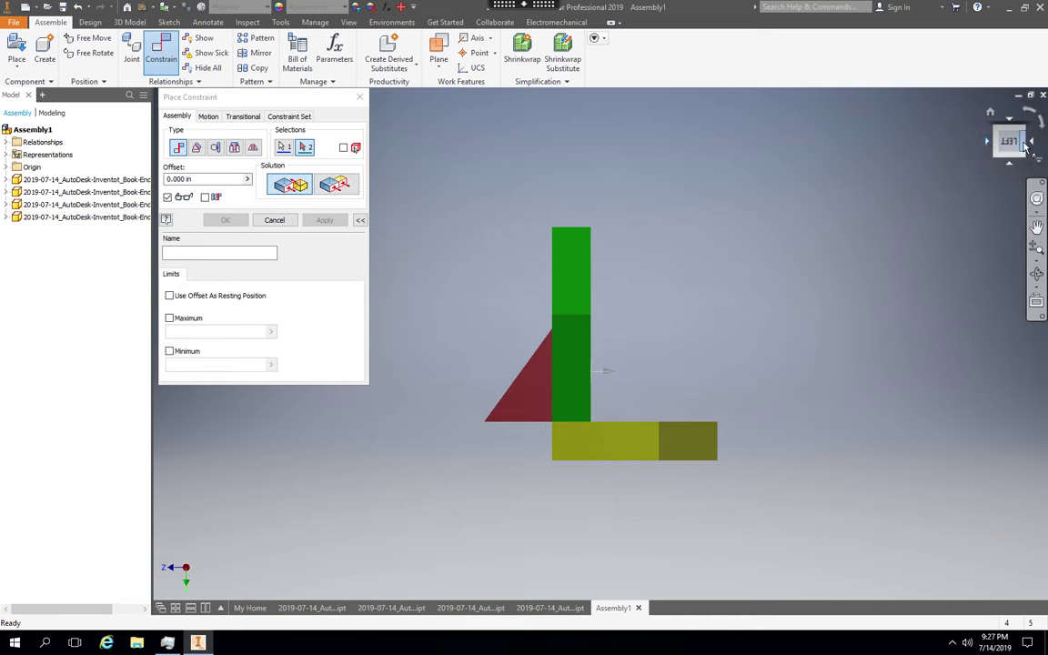
pyautogui.click(1028, 143)
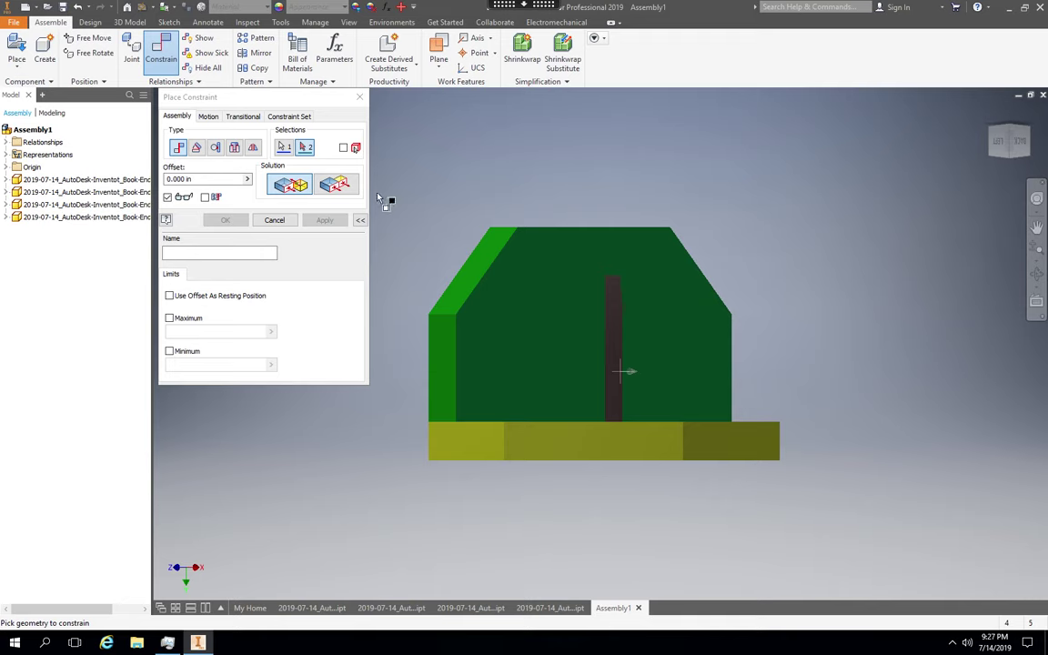
pyautogui.click(354, 188)
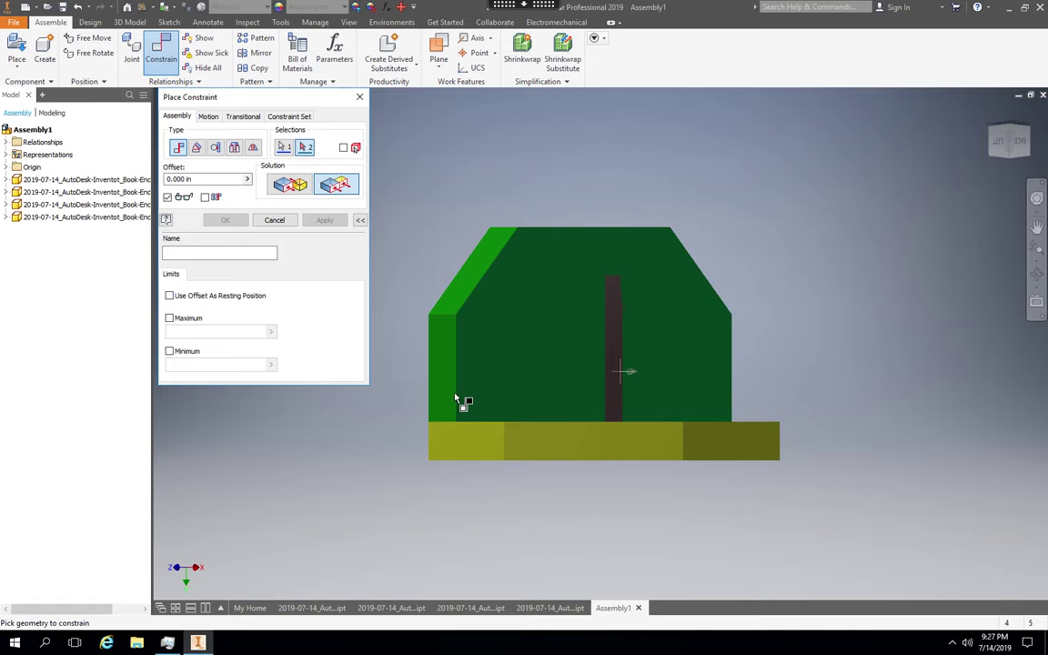
pyautogui.press('Escape')
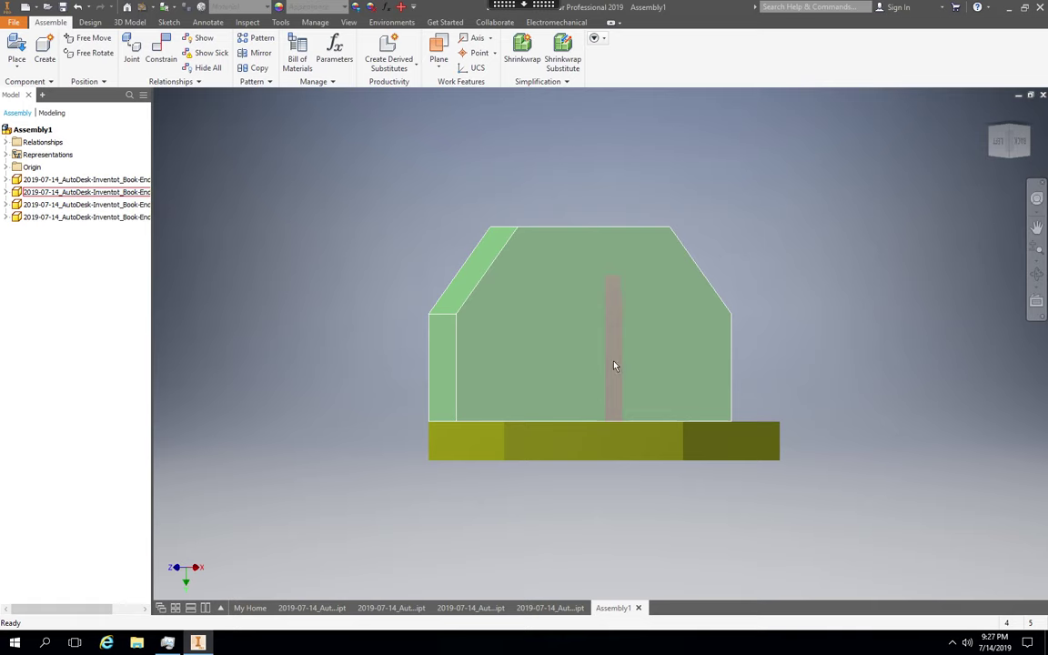
# - Try to mate the green plate's broad face to the face of the wedge behind it at a 0.000 in offset
pyautogui.click(557, 368)
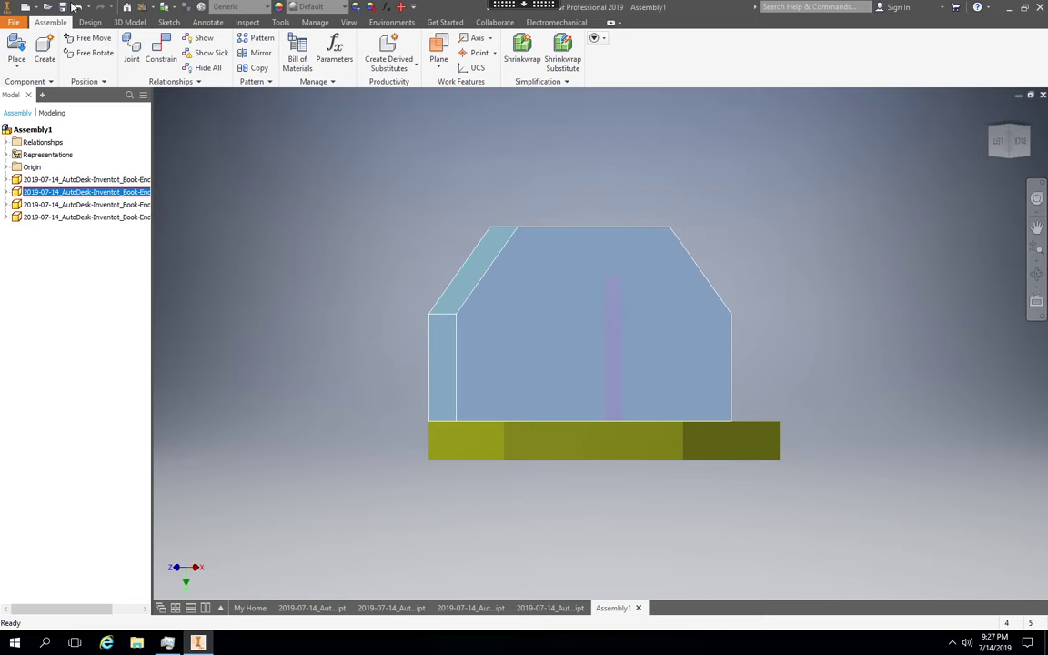
pyautogui.click(161, 60)
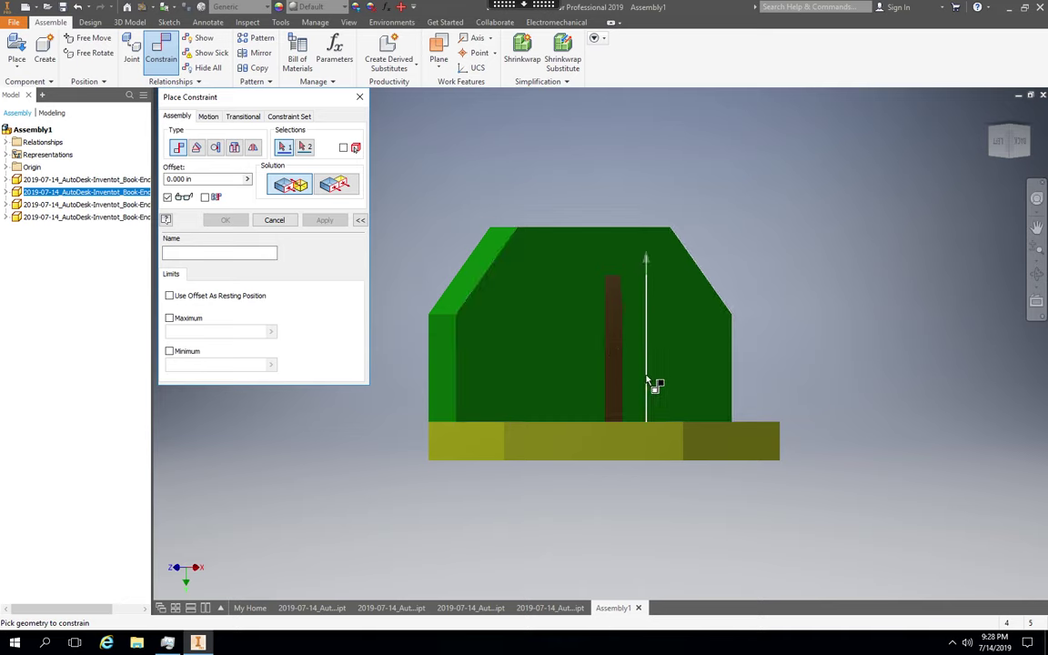
pyautogui.moveTo(645, 380)
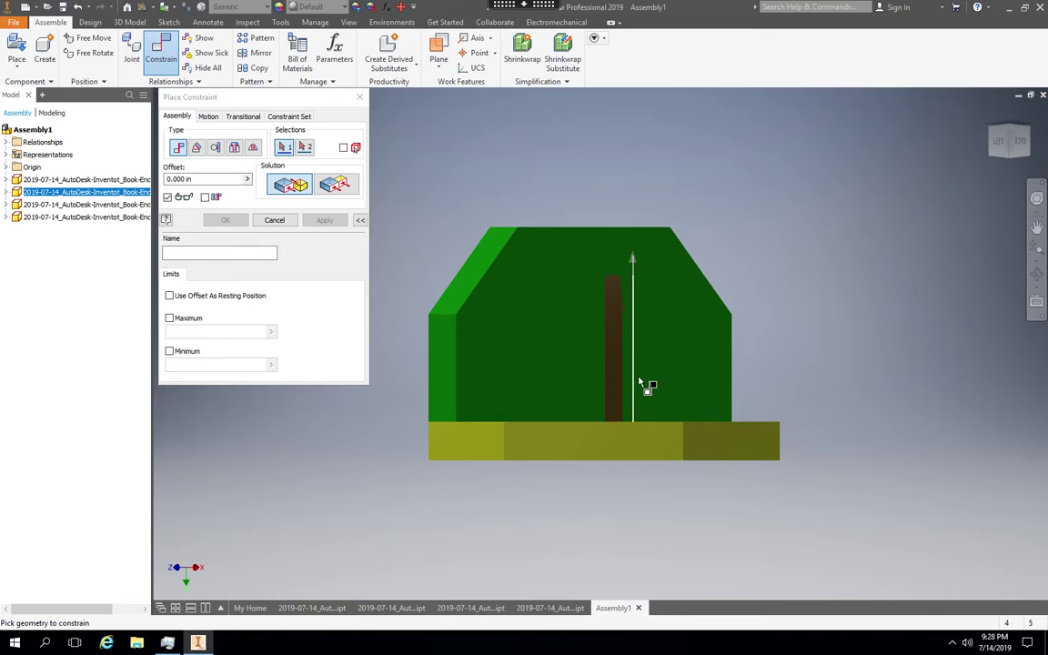
pyautogui.click(641, 378)
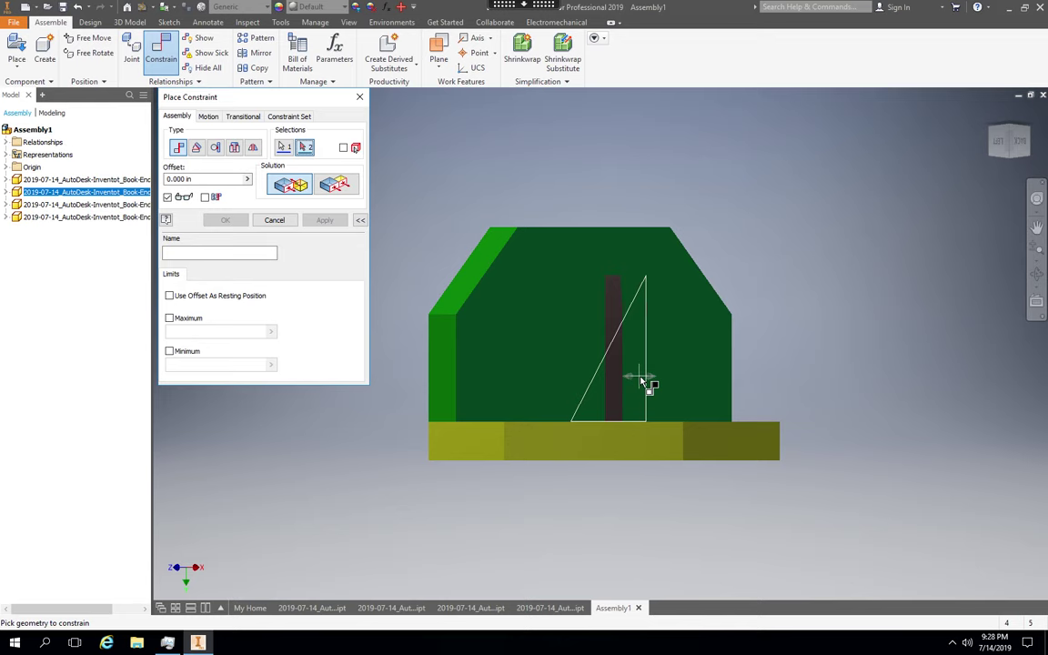
pyautogui.moveTo(641, 380)
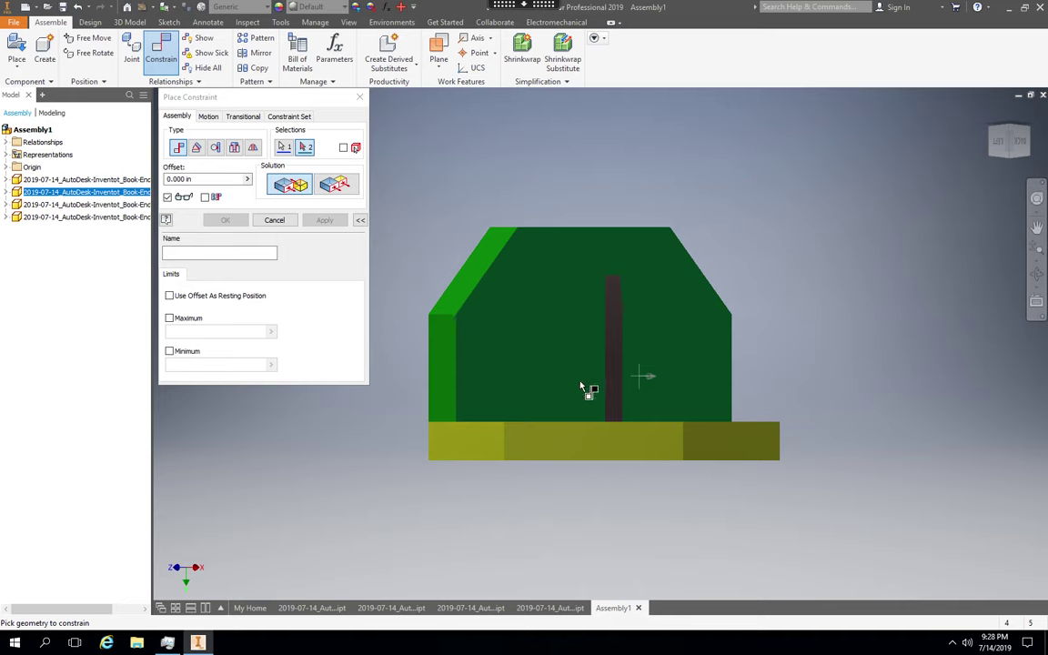
pyautogui.click(669, 389)
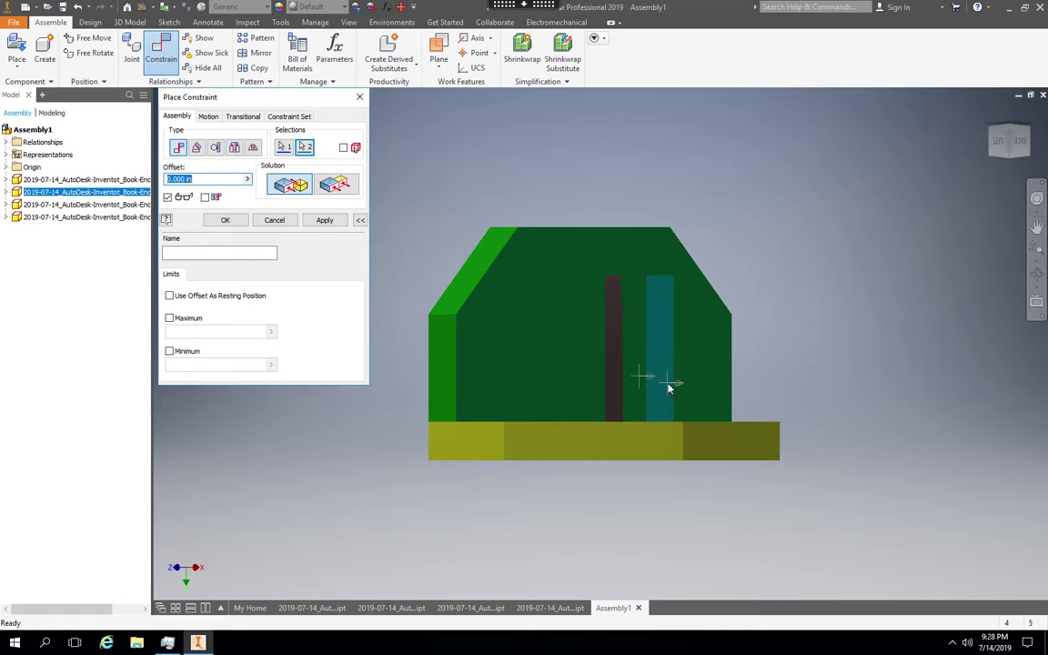
pyautogui.click(324, 220)
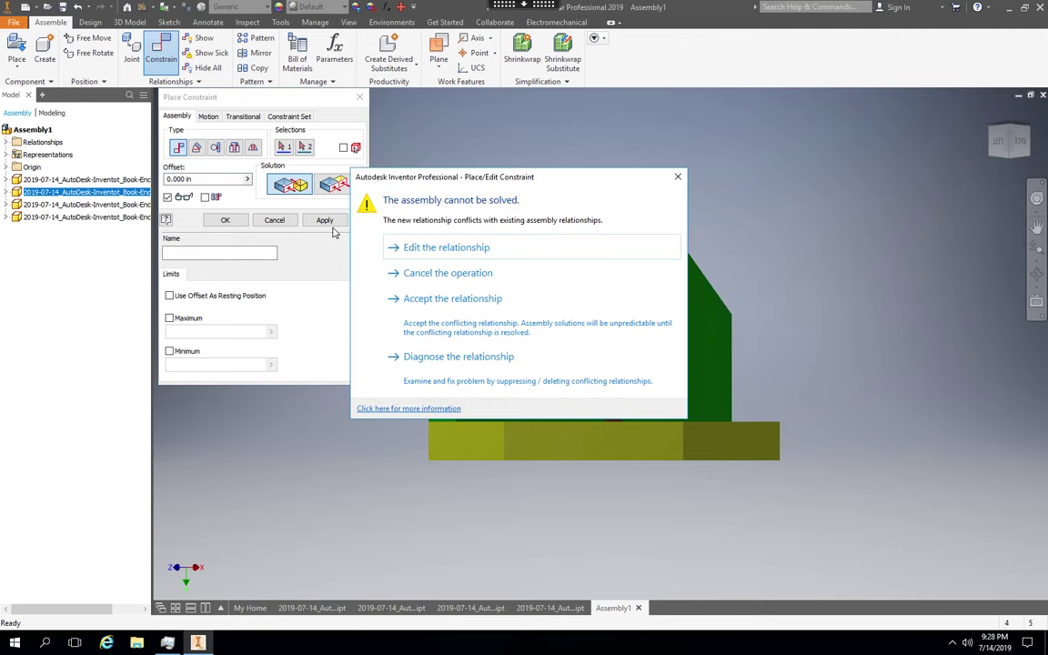
pyautogui.click(473, 275)
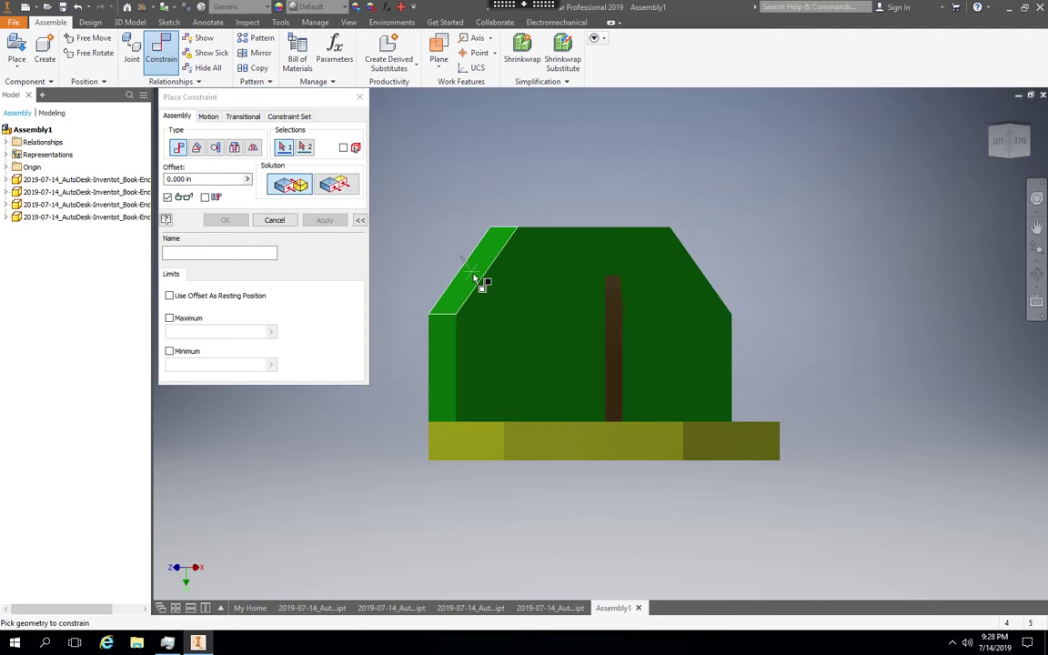
pyautogui.click(360, 99)
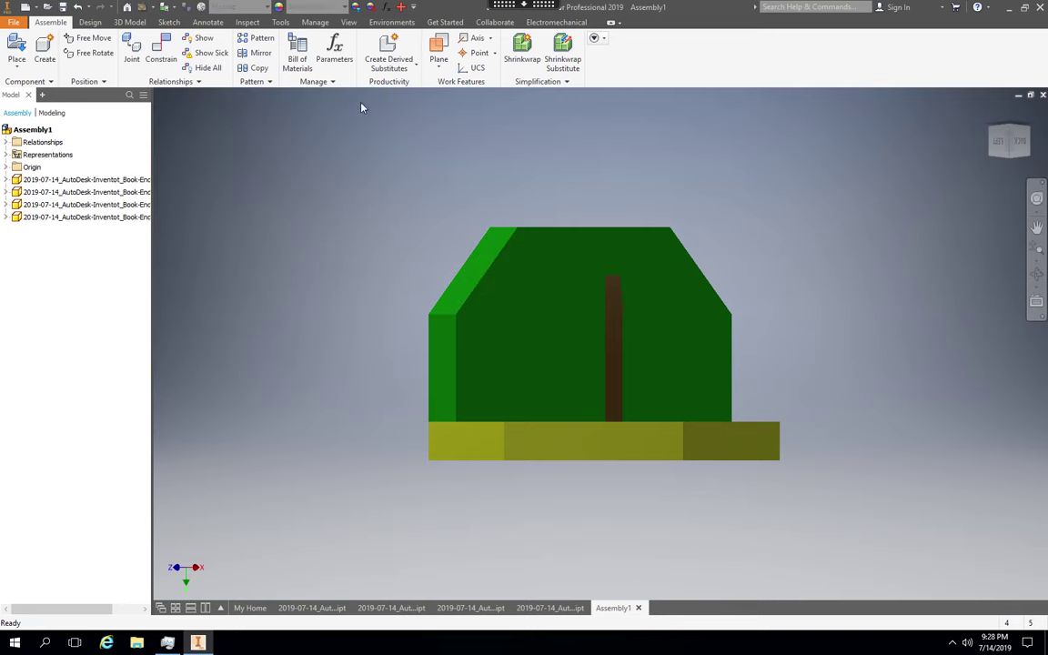
# - Save the assembly under the new name 2019-07-14_AutoDesk-Inventor_Book-End-3D_Assembly.iam in the inventor folder
pyautogui.click(16, 22)
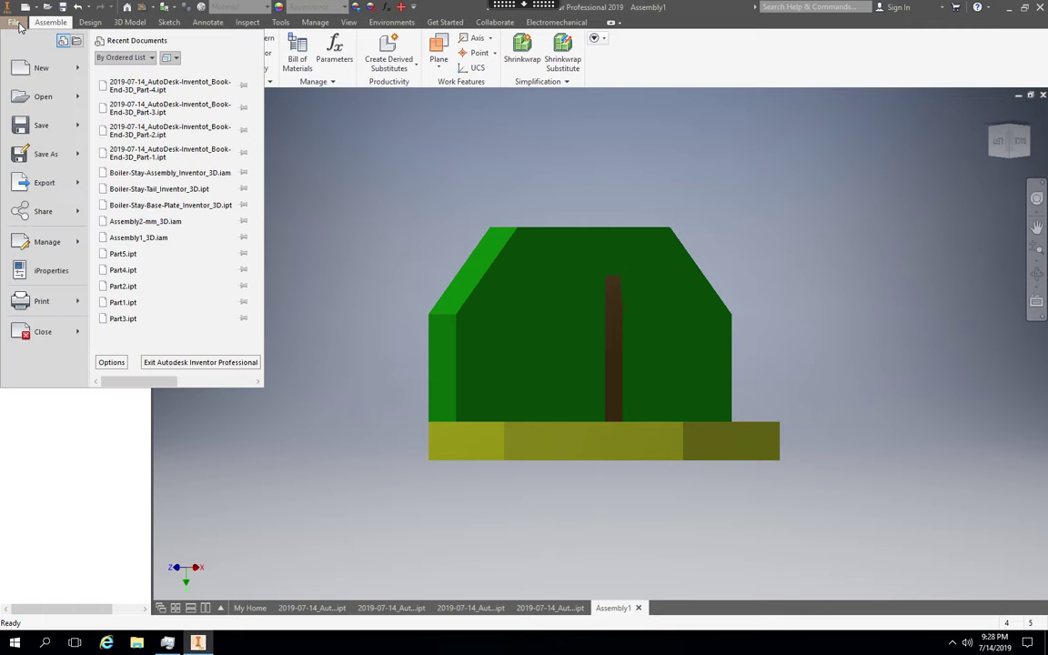
pyautogui.click(62, 157)
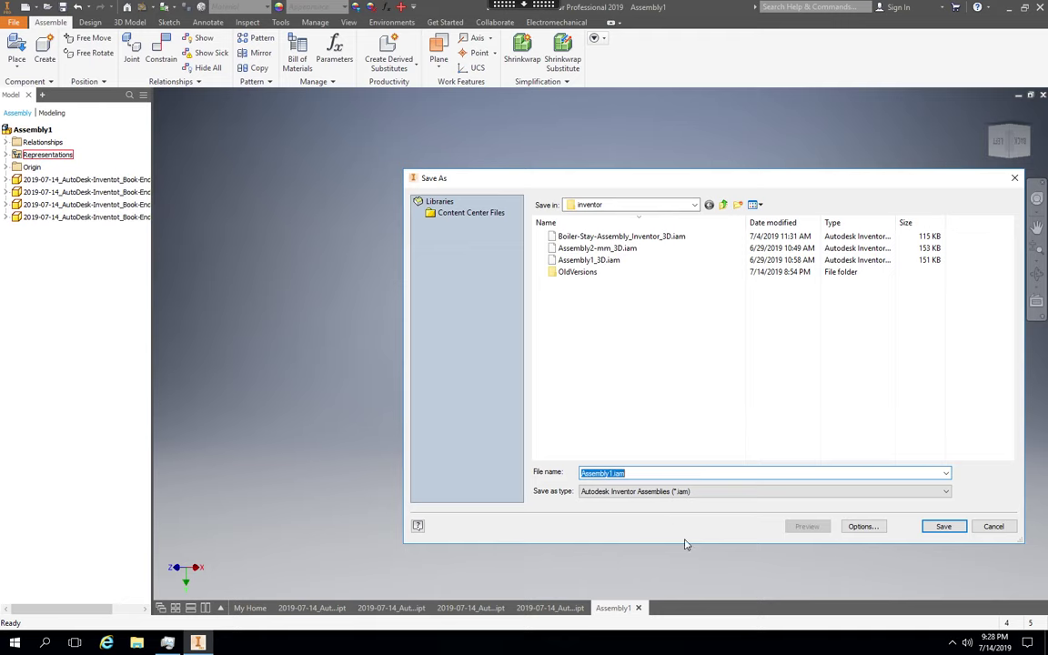
pyautogui.click(670, 472)
pyautogui.press('Left')
pyautogui.press('BackSpace')
pyautogui.press('BackSpace')
pyautogui.press('BackSpace')
pyautogui.press('BackSpace')
pyautogui.press('BackSpace')
pyautogui.press('BackSpace')
pyautogui.press('BackSpace')
pyautogui.press('BackSpace')
pyautogui.press('BackSpace')
pyautogui.write('2019-07-14_AutoDesk_Inventor')
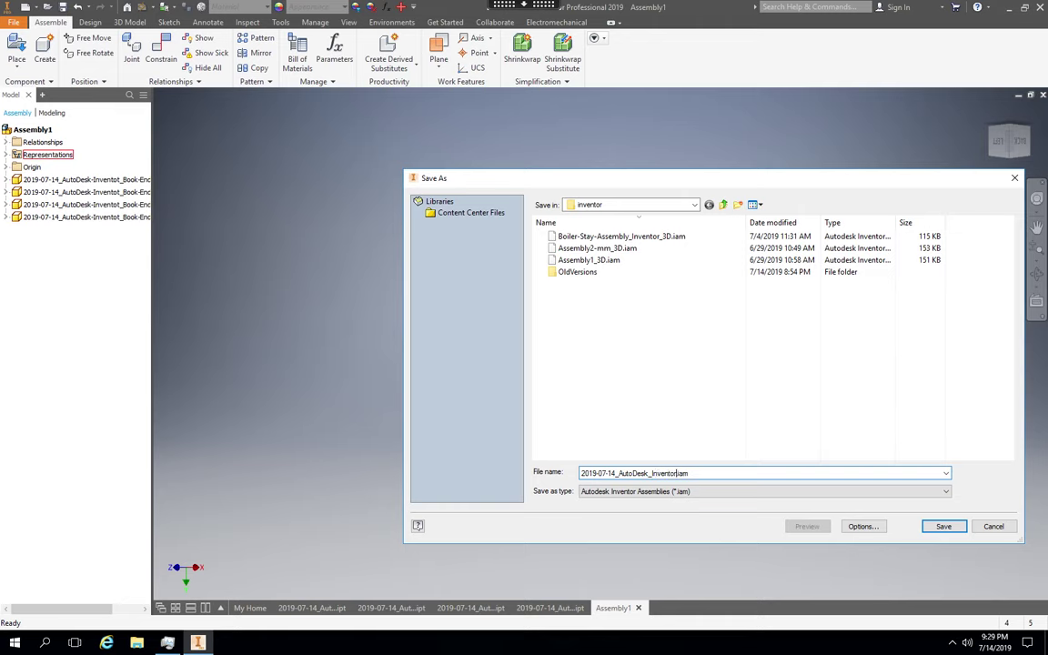
pyautogui.write('_Book-Ends-3D')
pyautogui.press('BackSpace')
pyautogui.press('BackSpace')
pyautogui.write('-')
pyautogui.press('BackSpace')
pyautogui.write('-Assembly')
pyautogui.press('BackSpace')
pyautogui.write('_')
pyautogui.click(946, 528)
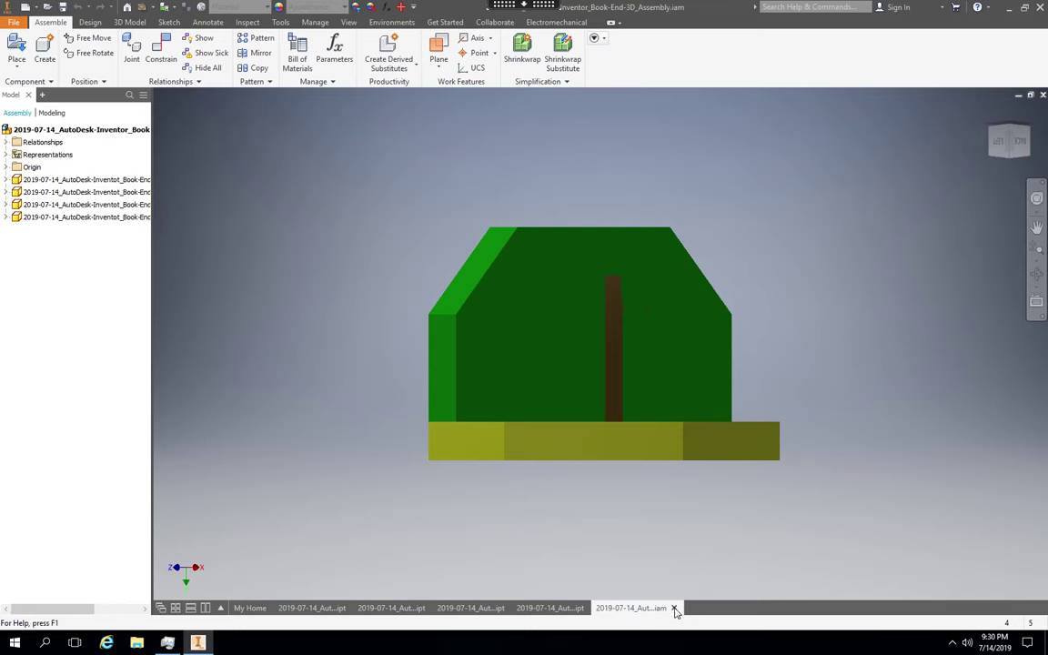
# - Close the saved assembly and the four open book-end part files, and exit Inventor
pyautogui.click(674, 608)
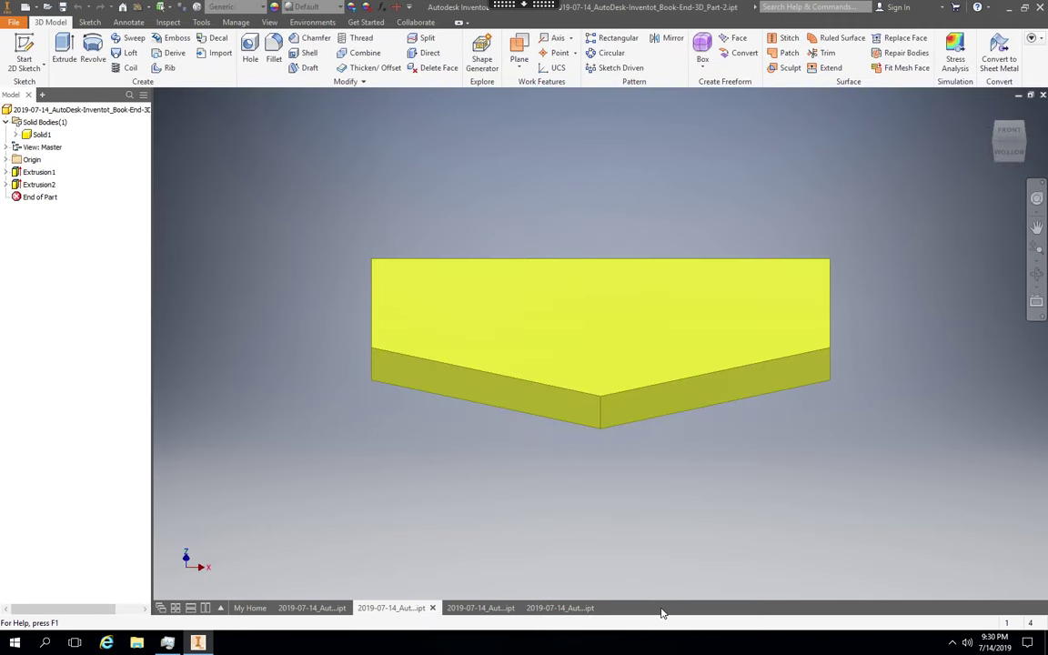
pyautogui.moveTo(583, 613)
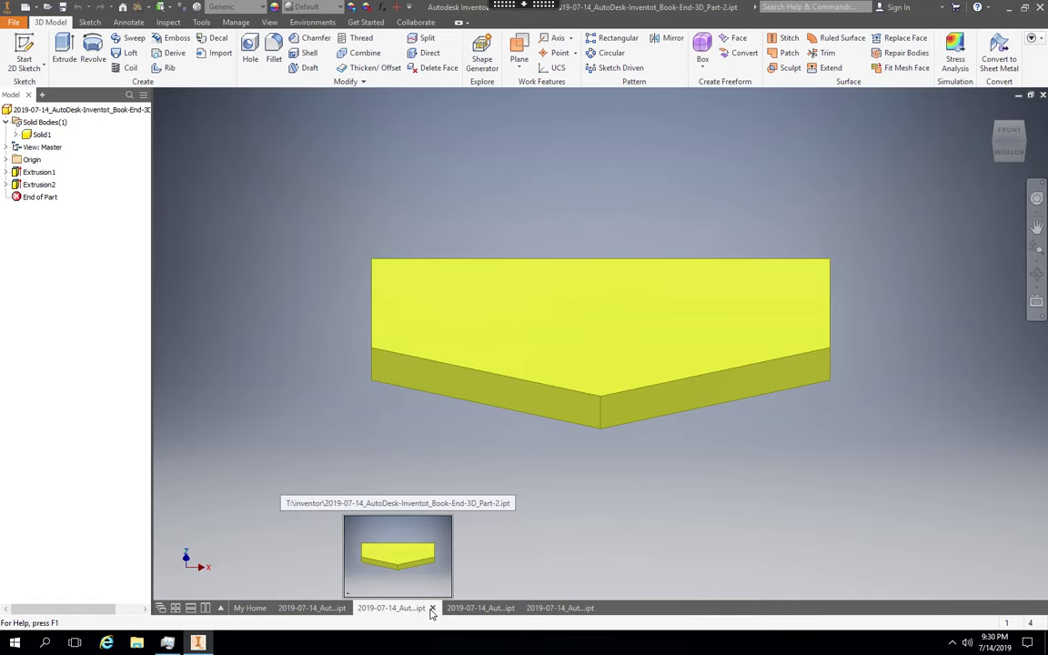
pyautogui.click(434, 612)
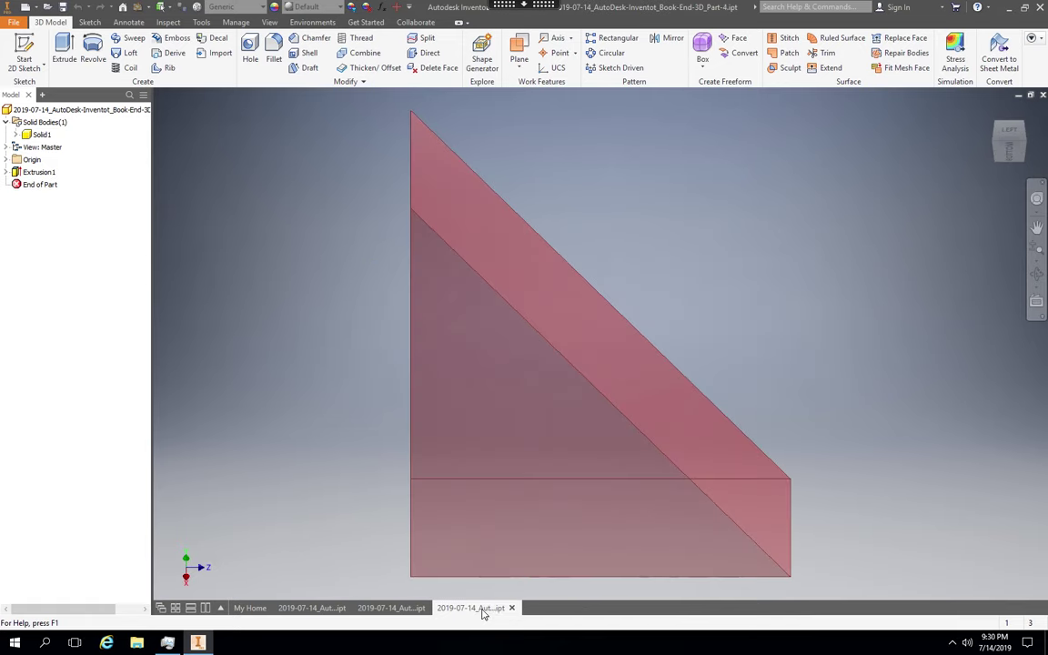
pyautogui.click(512, 609)
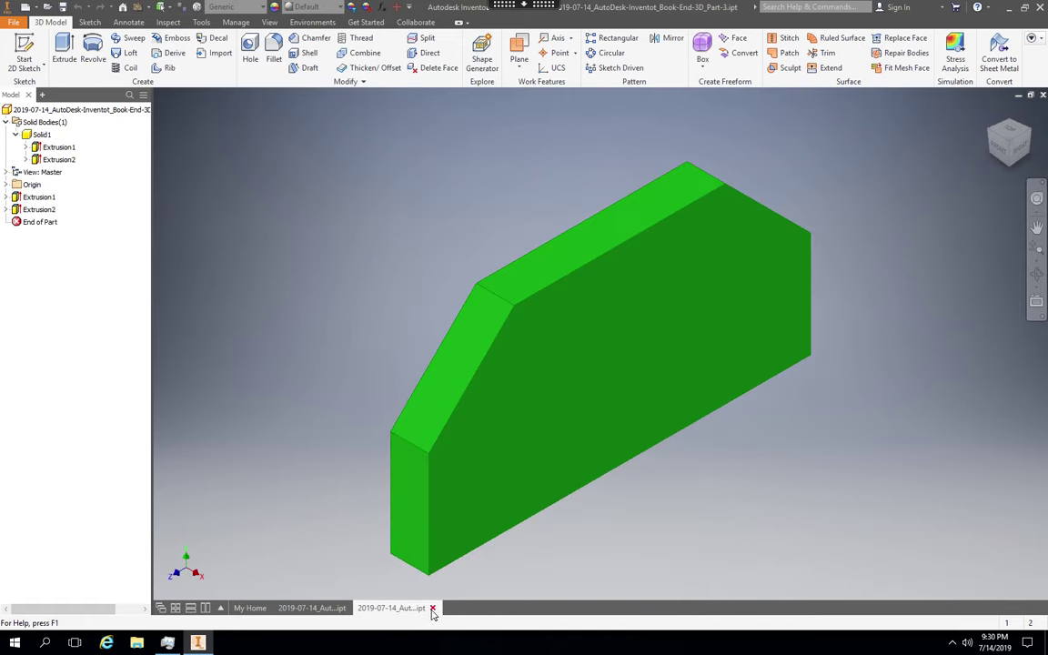
pyautogui.click(433, 609)
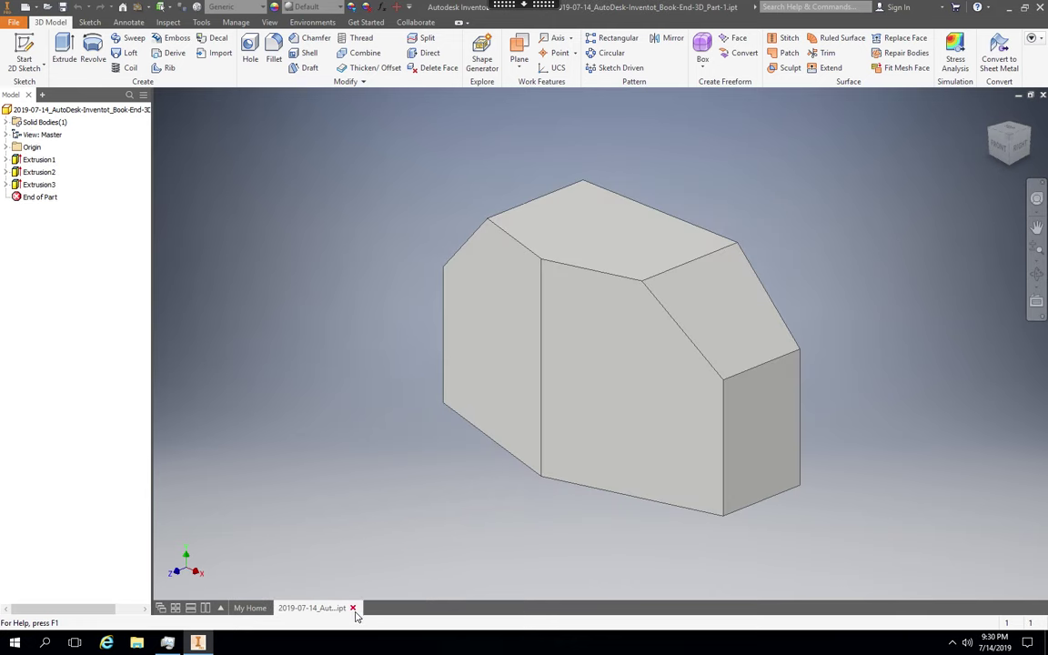
pyautogui.click(354, 609)
pyautogui.click(14, 23)
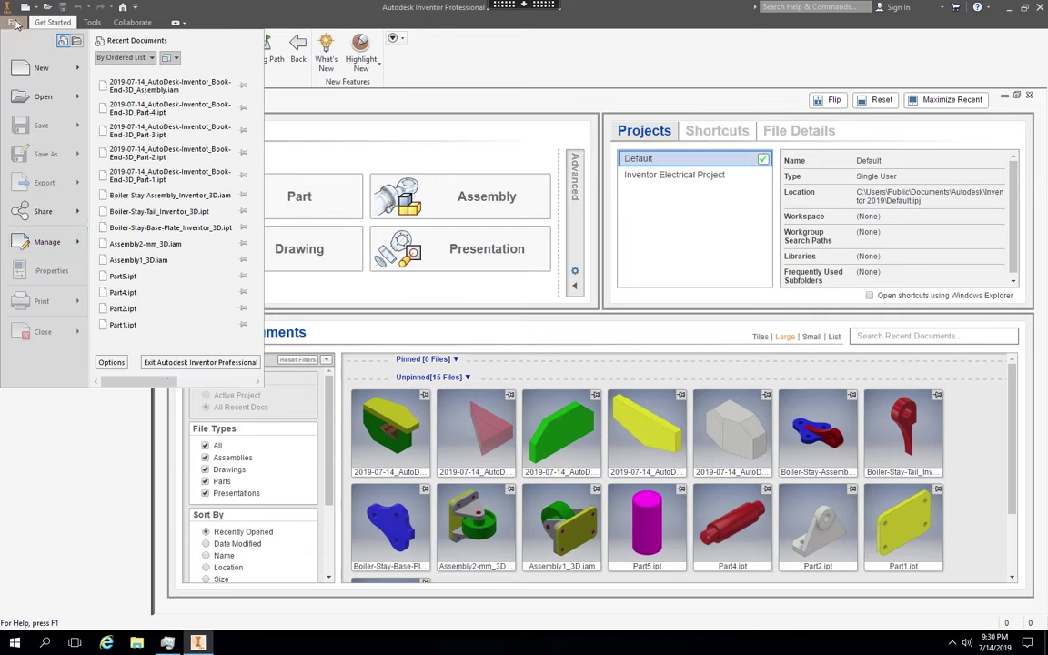
pyautogui.click(178, 364)
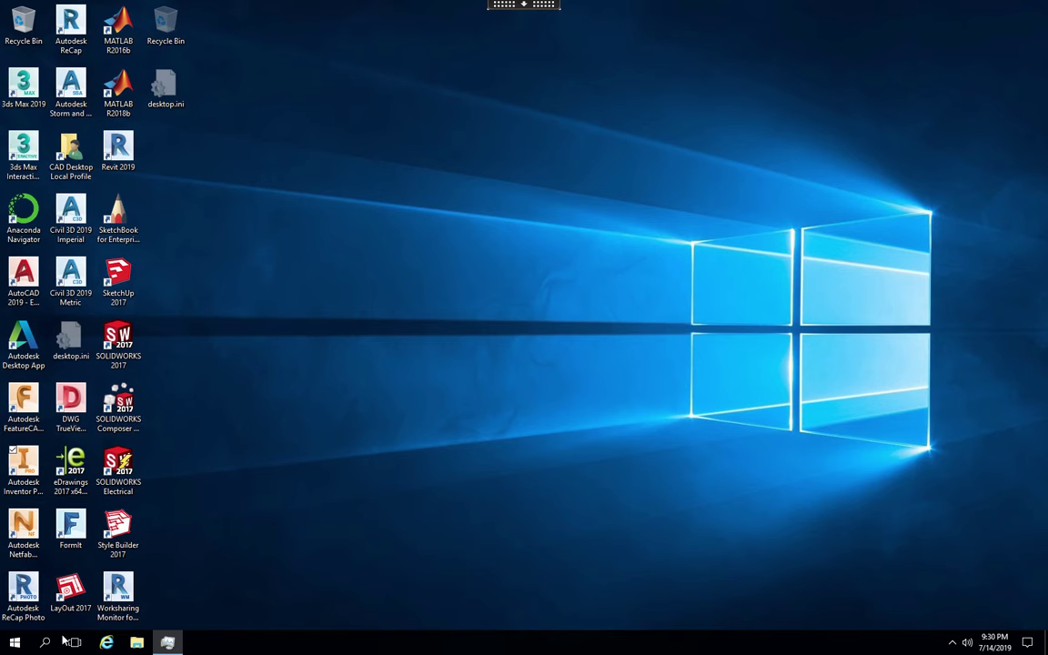
# - Sign out of the remote Windows desktop session
pyautogui.click(16, 643)
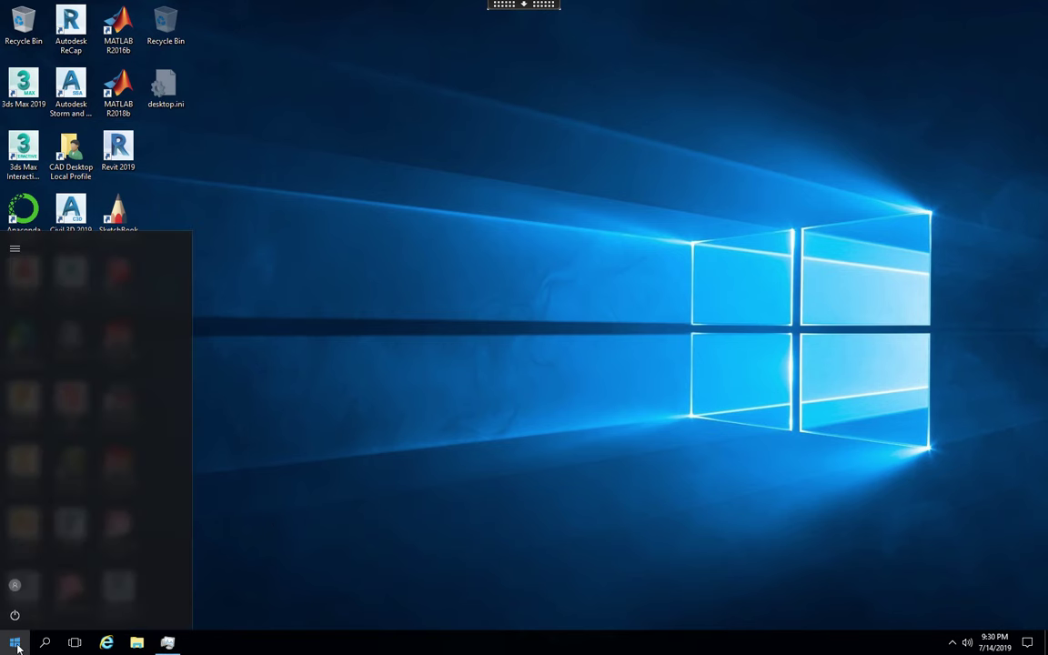
pyautogui.click(15, 588)
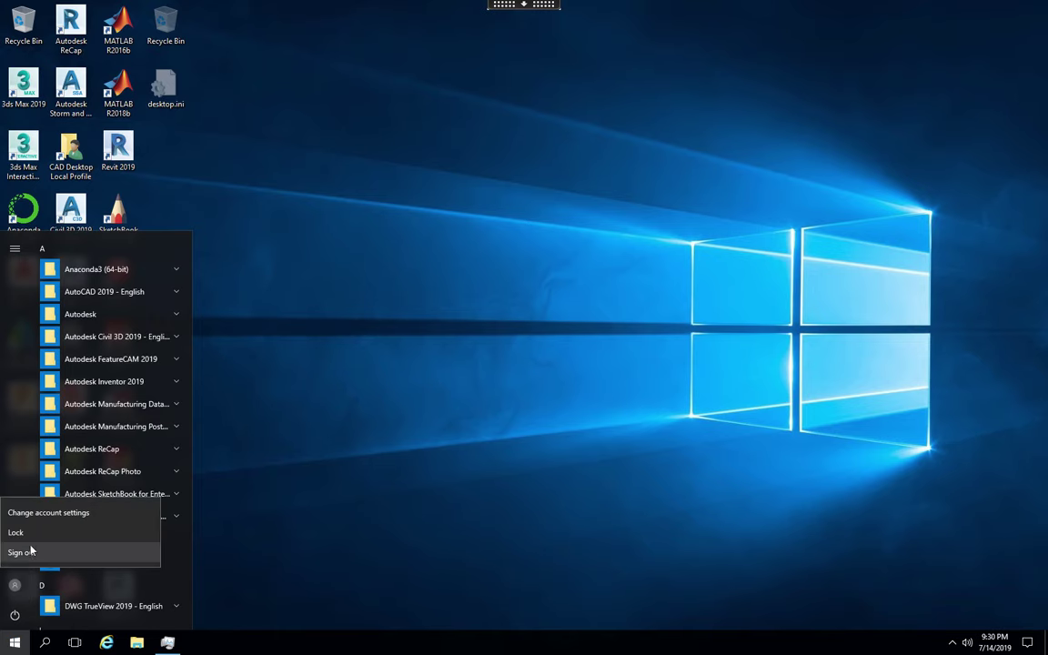
pyautogui.click(34, 554)
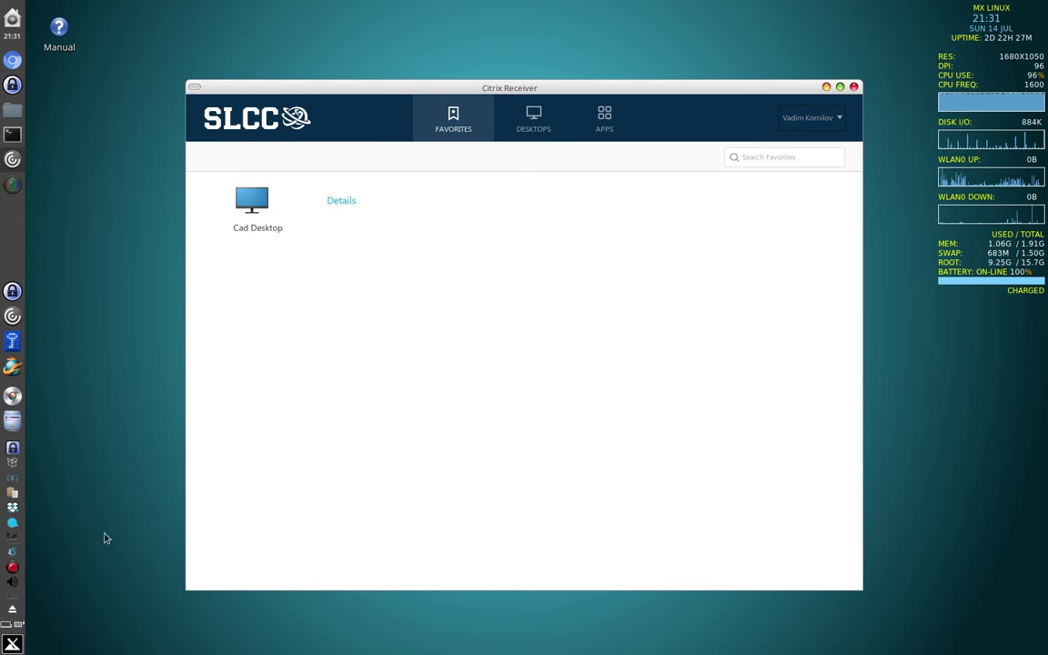
pyautogui.rightClick(13, 571)
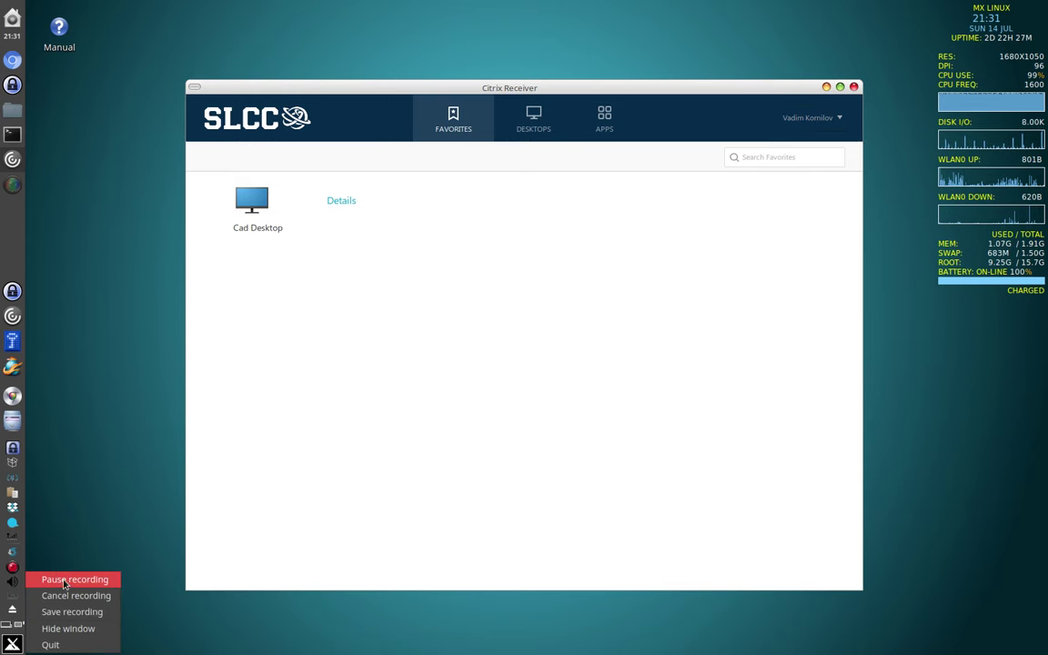